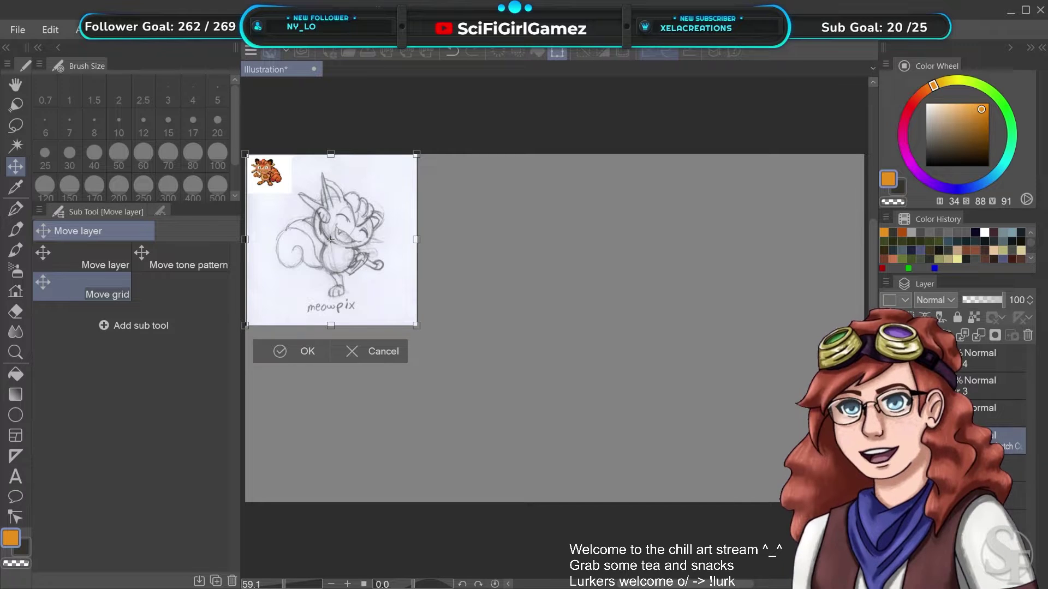
Apply the meowpix sketch's transform on the canvas and inspect the drawing and its reference sprite up close
{"action": "left_click", "coordinate": [306, 350]}
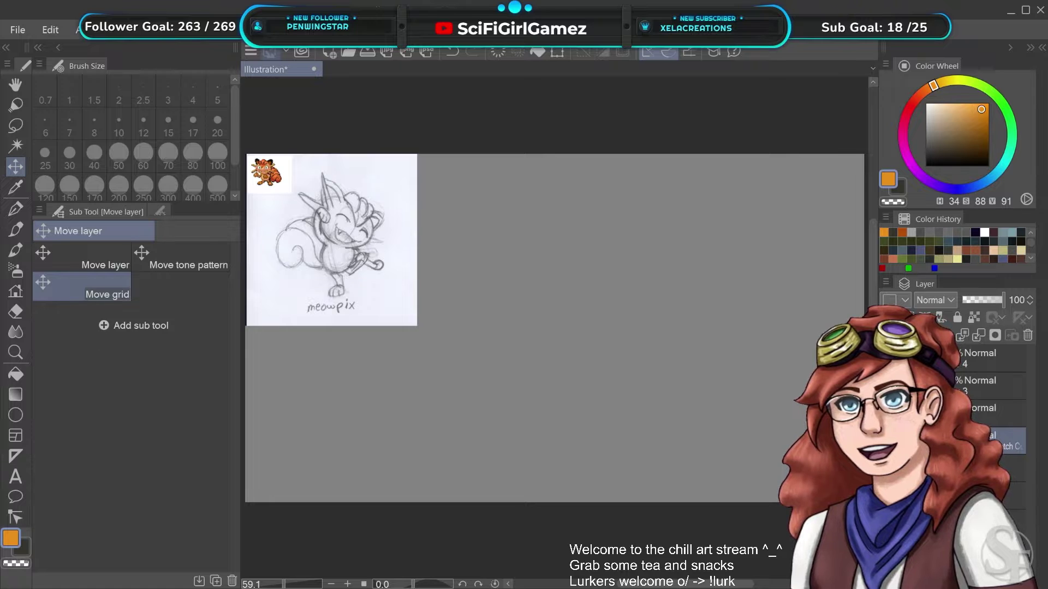
{"action": "left_click", "coordinate": [16, 352]}
{"action": "left_click_drag", "start_coordinate": [314, 270], "coordinate": [341, 267]}
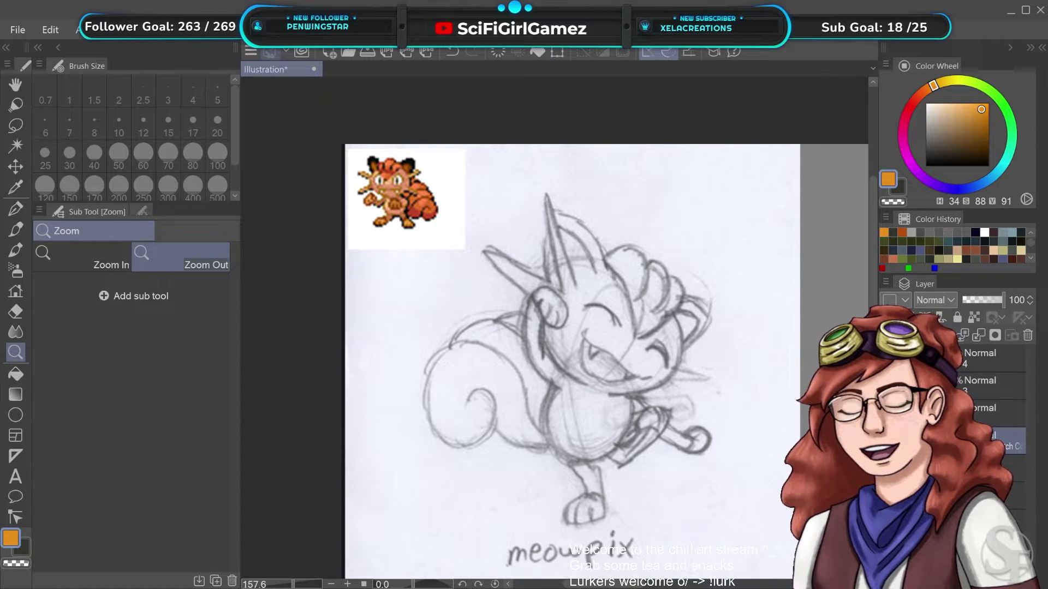
{"action": "left_click_drag", "start_coordinate": [573, 382], "coordinate": [481, 325]}
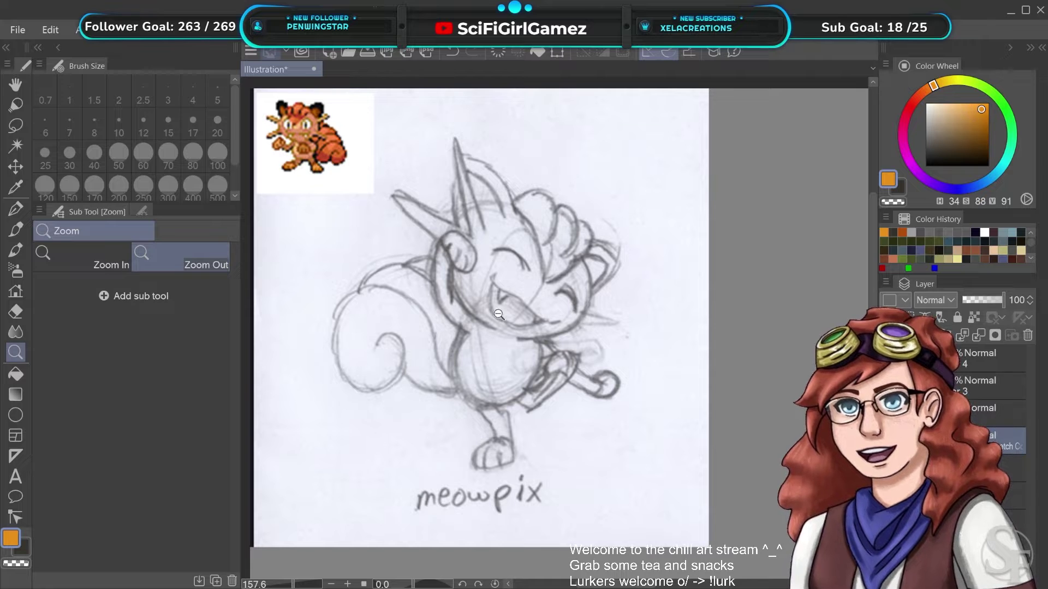
{"action": "left_click_drag", "start_coordinate": [501, 333], "coordinate": [458, 326]}
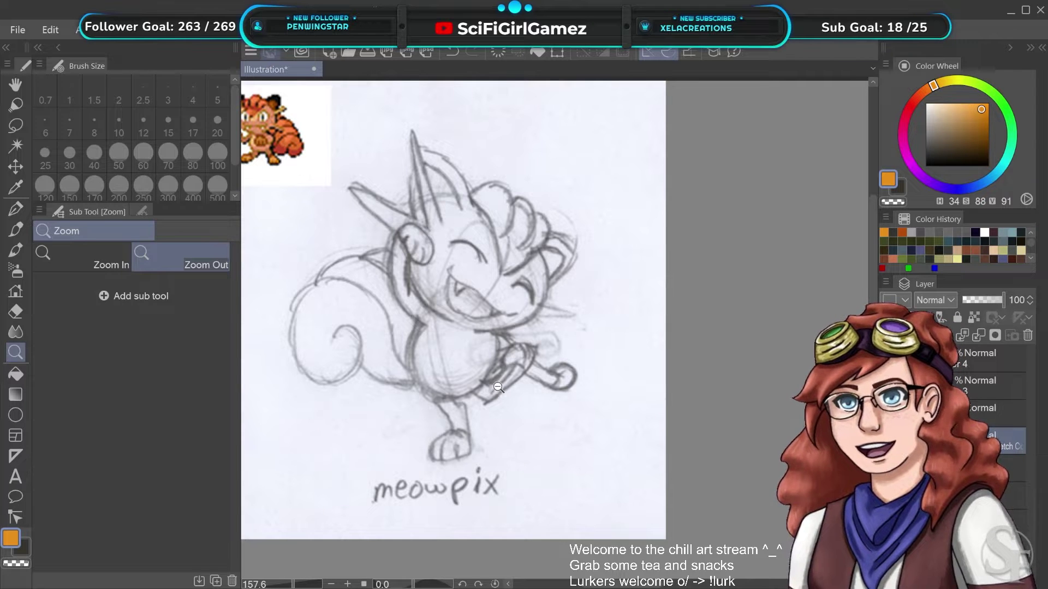
{"action": "left_click", "coordinate": [522, 281]}
{"action": "left_click_drag", "start_coordinate": [522, 281], "coordinate": [519, 320]}
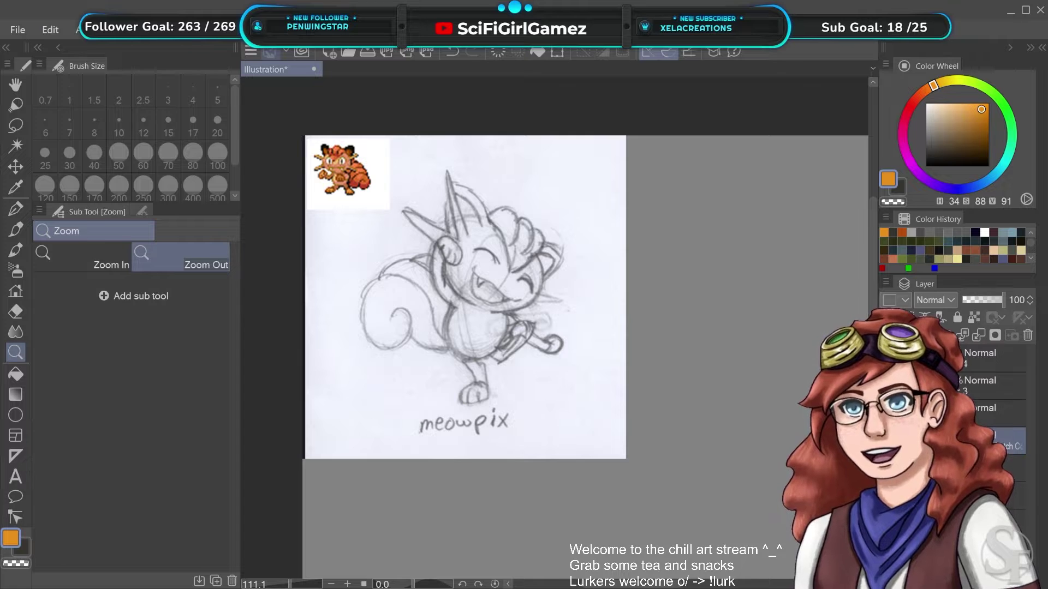
After viewing the Arcidoof sprite, paste the Arcidoof sketch into the Illustration canvas and enlarge it to about the meowpix sketch's width
{"action": "scroll", "coordinate": [564, 339], "scroll_direction": "up", "scroll_amount": 9}
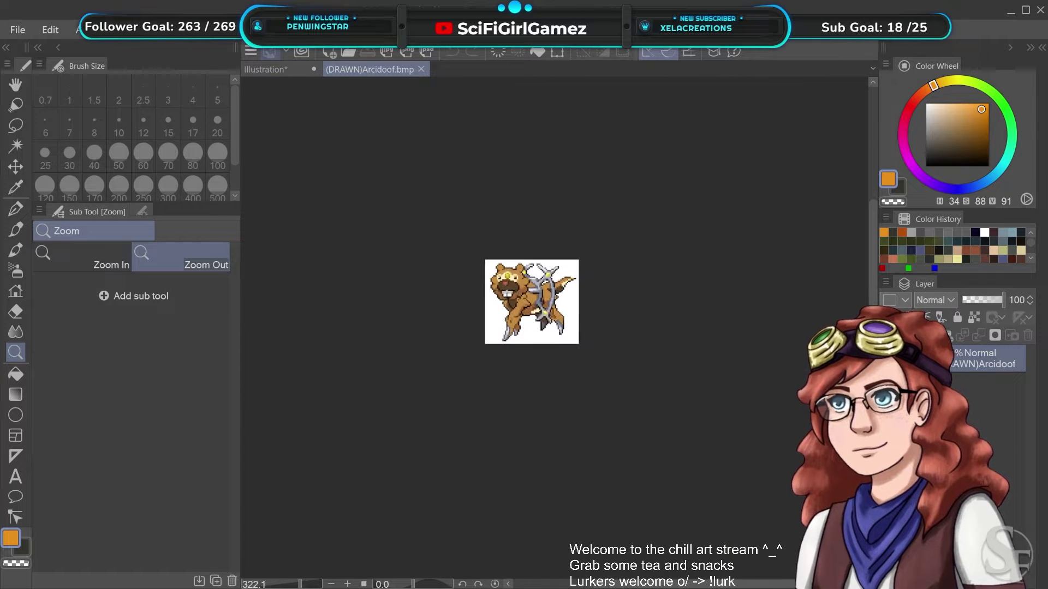
{"action": "scroll", "coordinate": [562, 340], "scroll_direction": "up", "scroll_amount": 1}
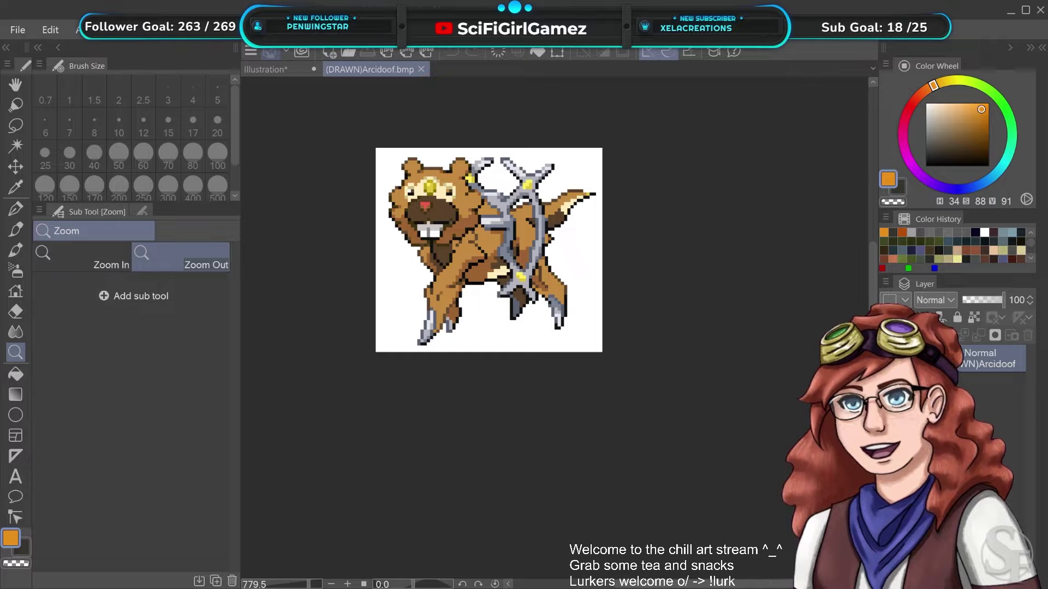
{"action": "mouse_move", "coordinate": [600, 295]}
{"action": "left_mouse_down"}
{"action": "mouse_move", "coordinate": [570, 294]}
{"action": "mouse_move", "coordinate": [597, 294]}
{"action": "left_mouse_up"}
{"action": "left_click_drag", "start_coordinate": [632, 236], "coordinate": [683, 276]}
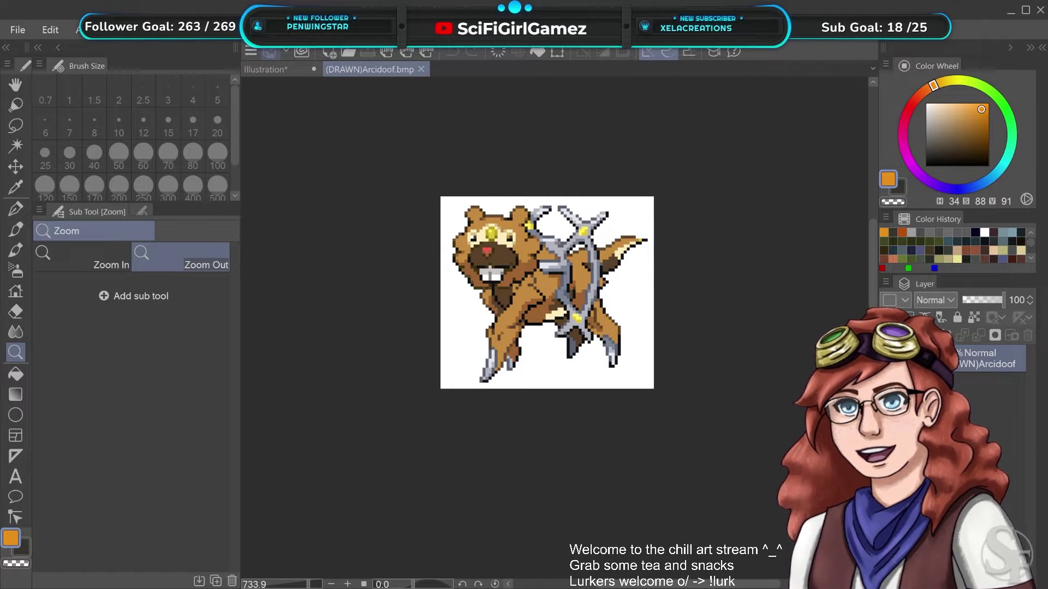
{"action": "left_click", "coordinate": [277, 68]}
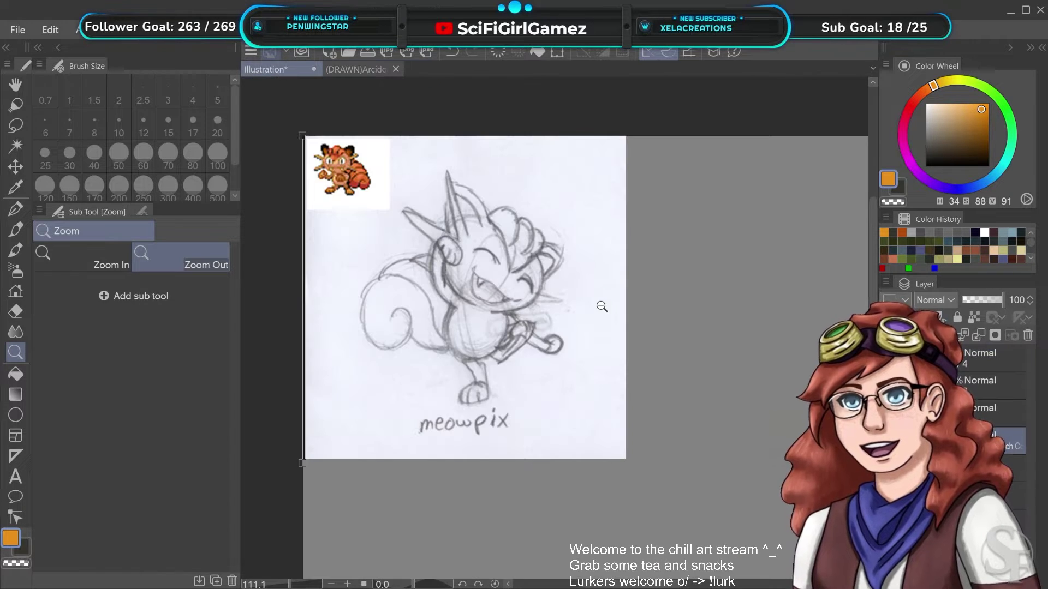
{"action": "key", "text": "ctrl+v"}
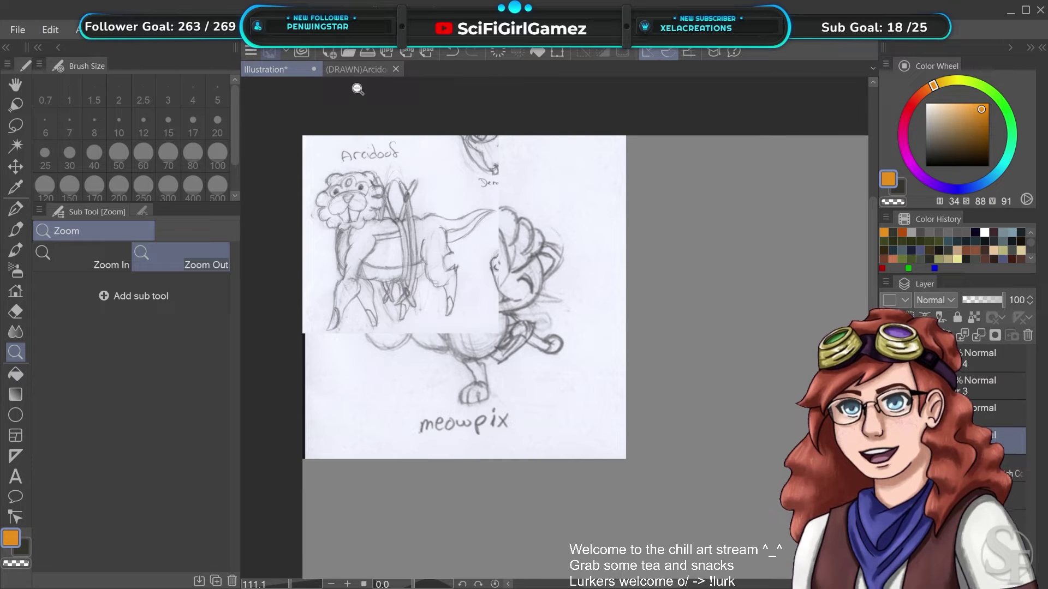
{"action": "left_click", "coordinate": [16, 166]}
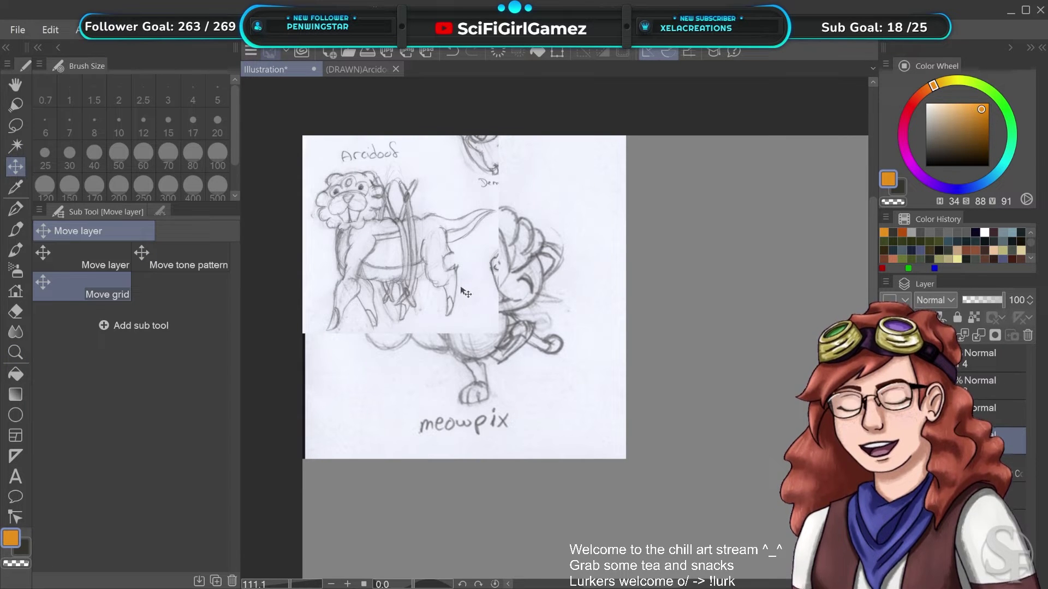
{"action": "left_click", "coordinate": [556, 53]}
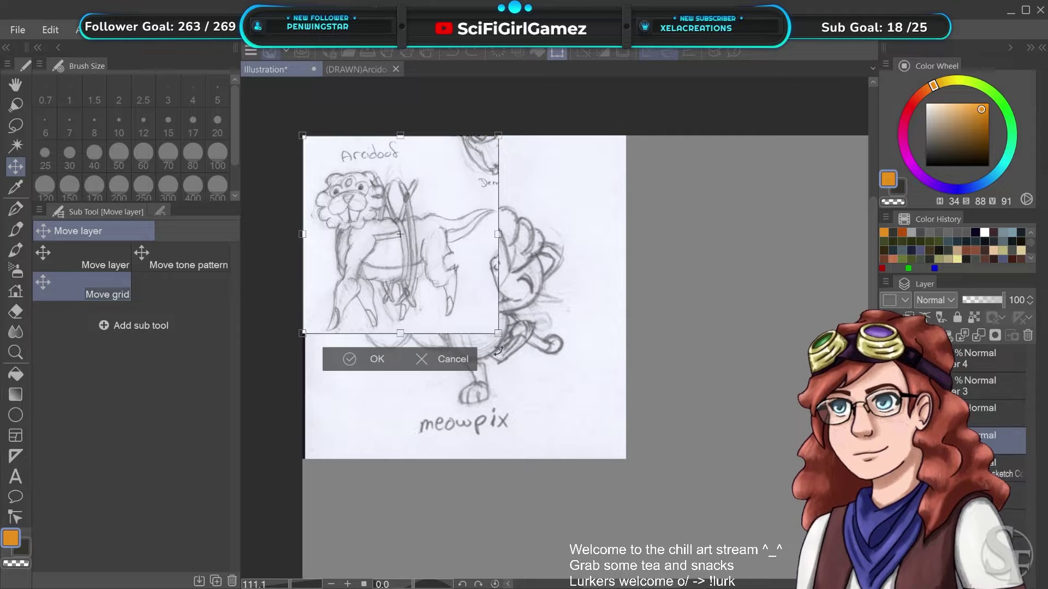
{"action": "left_click_drag", "start_coordinate": [496, 334], "coordinate": [625, 461]}
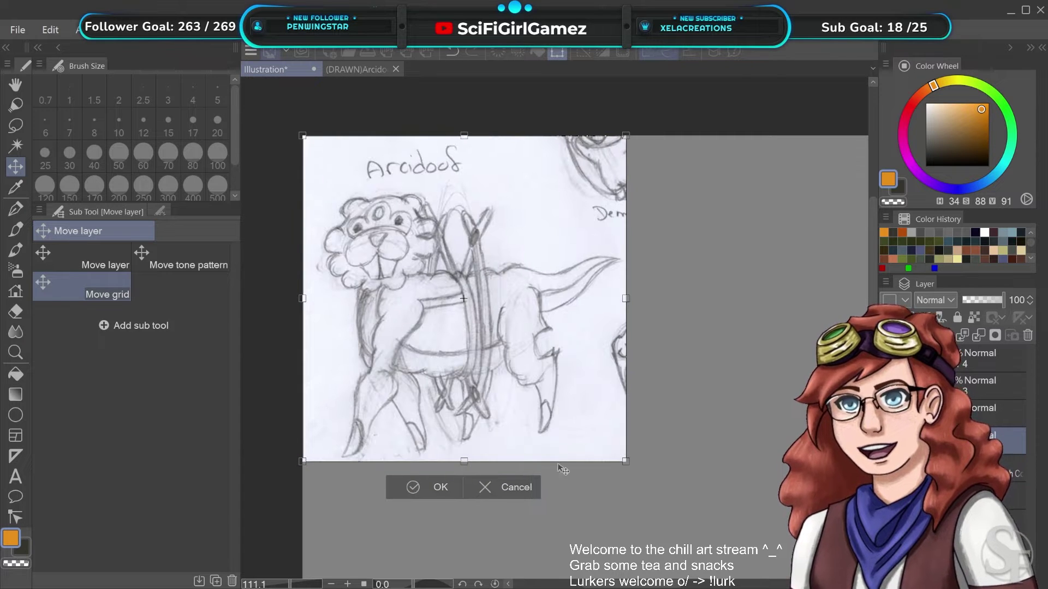
{"action": "left_click", "coordinate": [420, 480]}
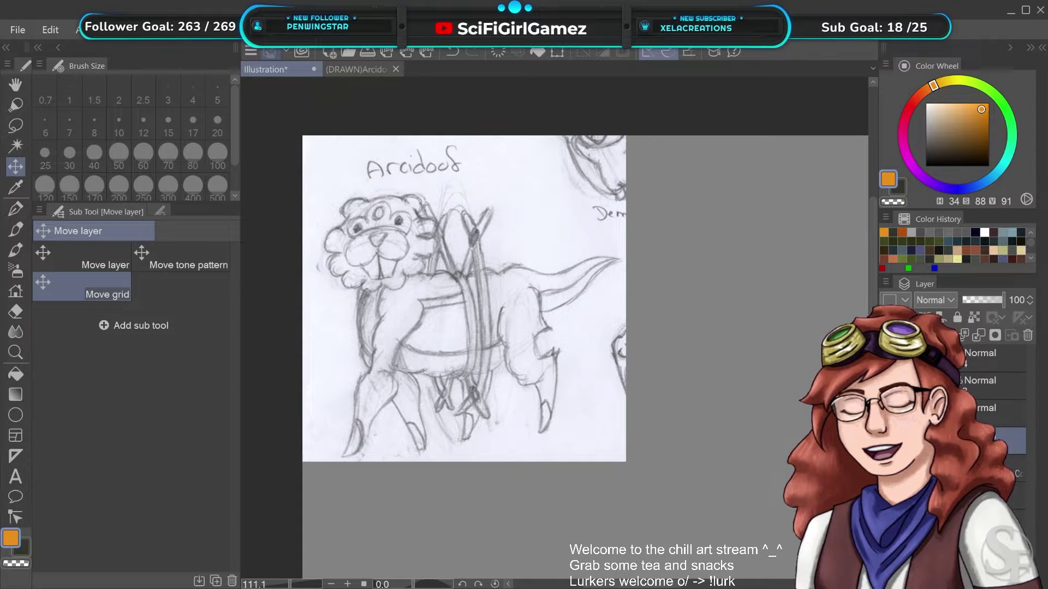
Paste the sprite from (DRAWN)Arcidoof.bmp as a reference over the Arcidoof sketch in the Illustration canvas
{"action": "left_click", "coordinate": [358, 69]}
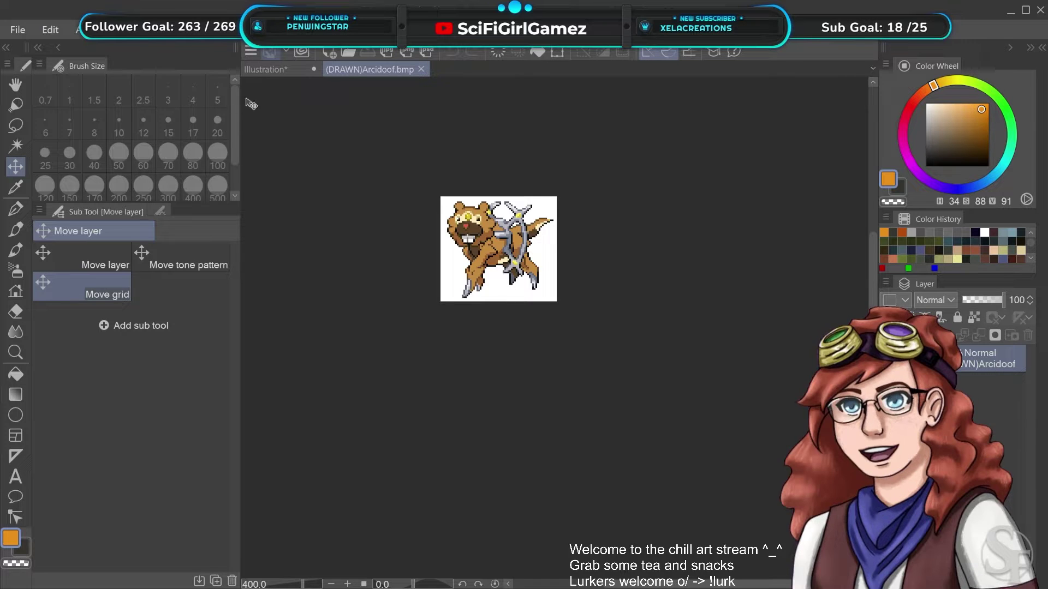
{"action": "left_click", "coordinate": [294, 69]}
{"action": "key", "text": "ctrl+v"}
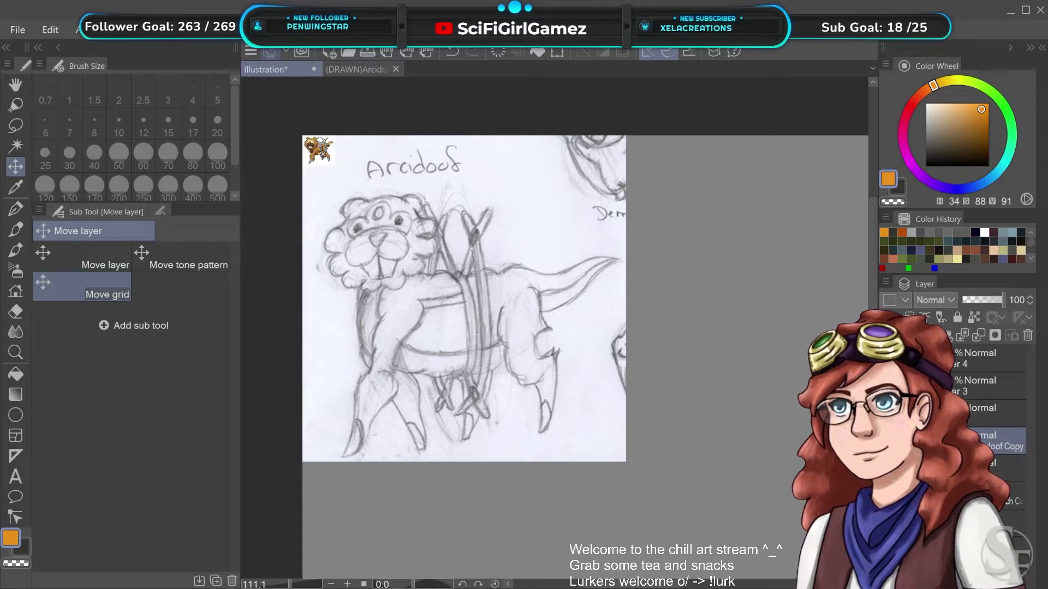
After viewing the Charizuffard sprite, paste the Charizuffard sketch into the Illustration canvas and enlarge it to cover most of the Arcidoof sketch
{"action": "scroll", "coordinate": [547, 343], "scroll_direction": "up", "scroll_amount": 8}
{"action": "scroll", "coordinate": [562, 337], "scroll_direction": "up", "scroll_amount": 3}
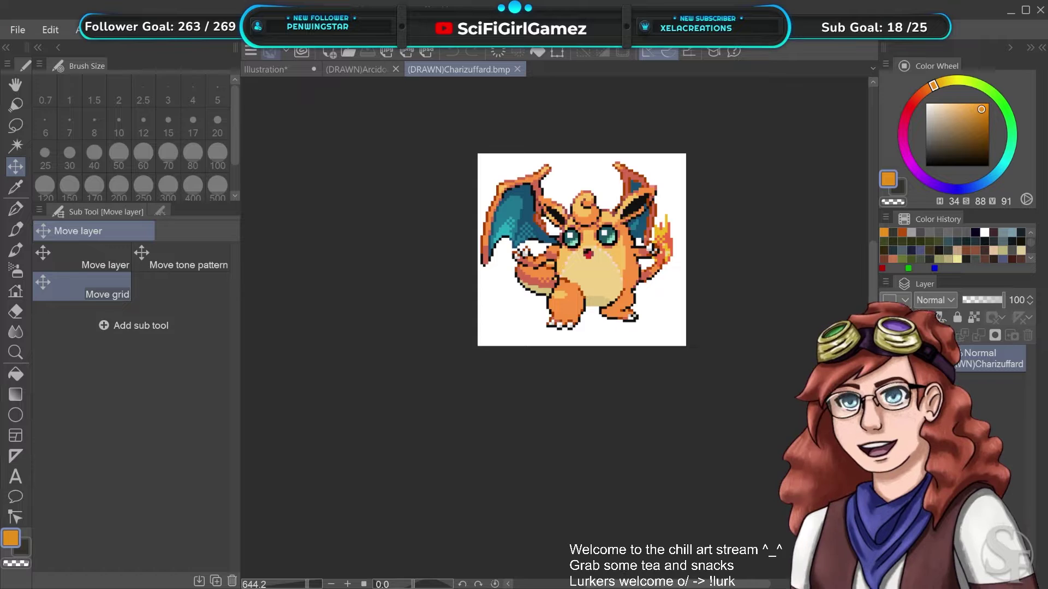
{"action": "left_click_drag", "start_coordinate": [674, 254], "coordinate": [595, 306]}
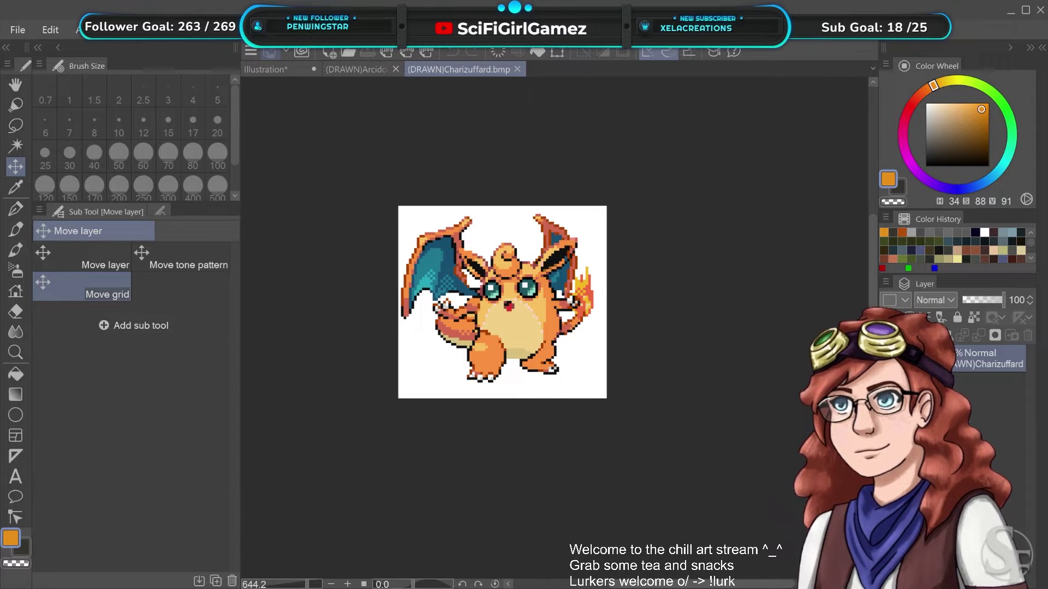
{"action": "left_click", "coordinate": [264, 69]}
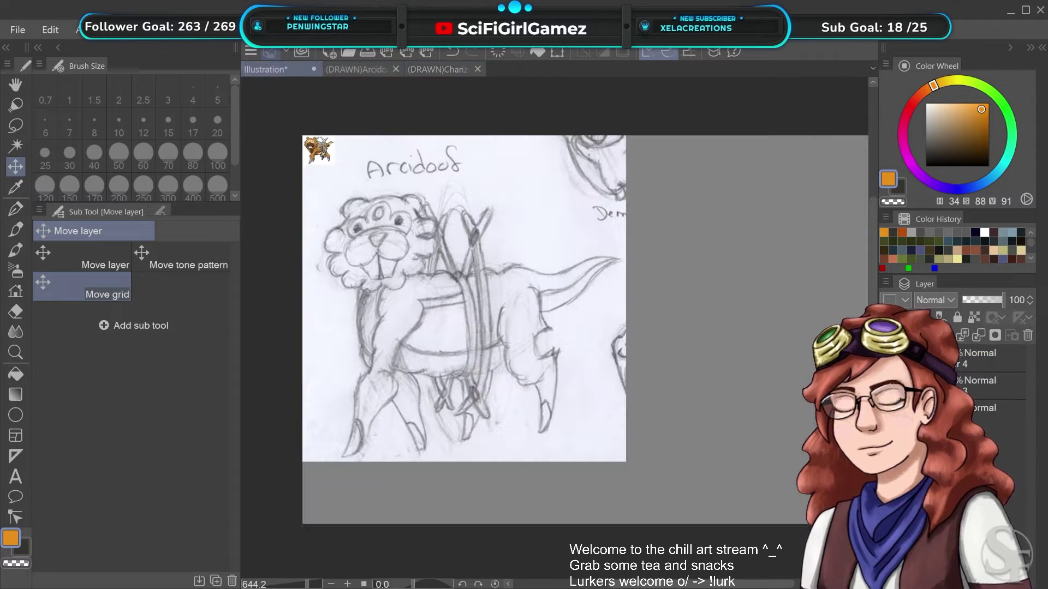
{"action": "key", "text": "ctrl+v"}
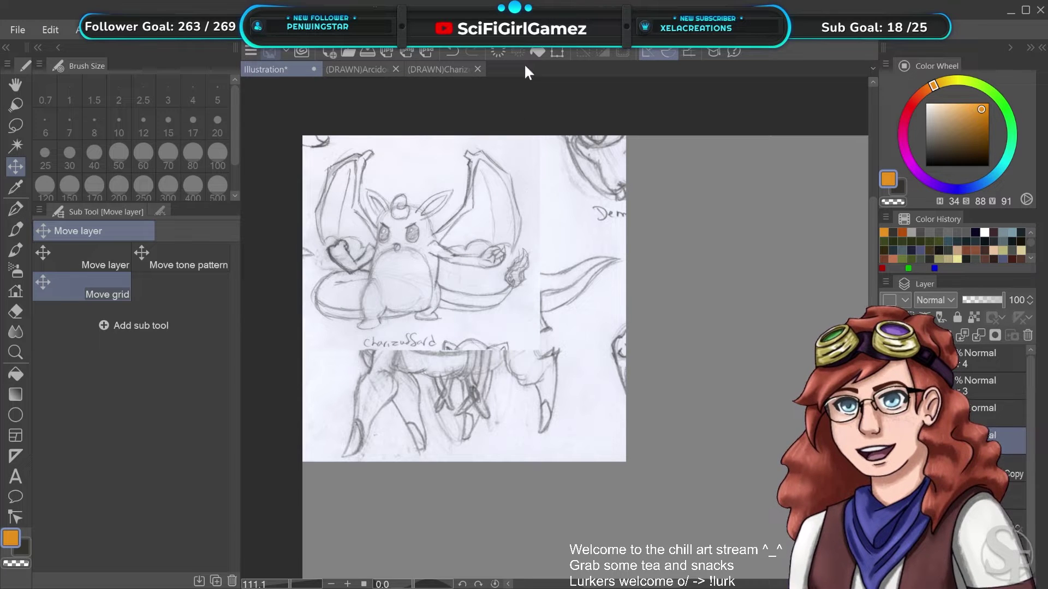
{"action": "left_click", "coordinate": [557, 53]}
{"action": "mouse_move", "coordinate": [540, 350]}
{"action": "left_mouse_down"}
{"action": "mouse_move", "coordinate": [601, 420]}
{"action": "mouse_move", "coordinate": [656, 531]}
{"action": "left_mouse_up"}
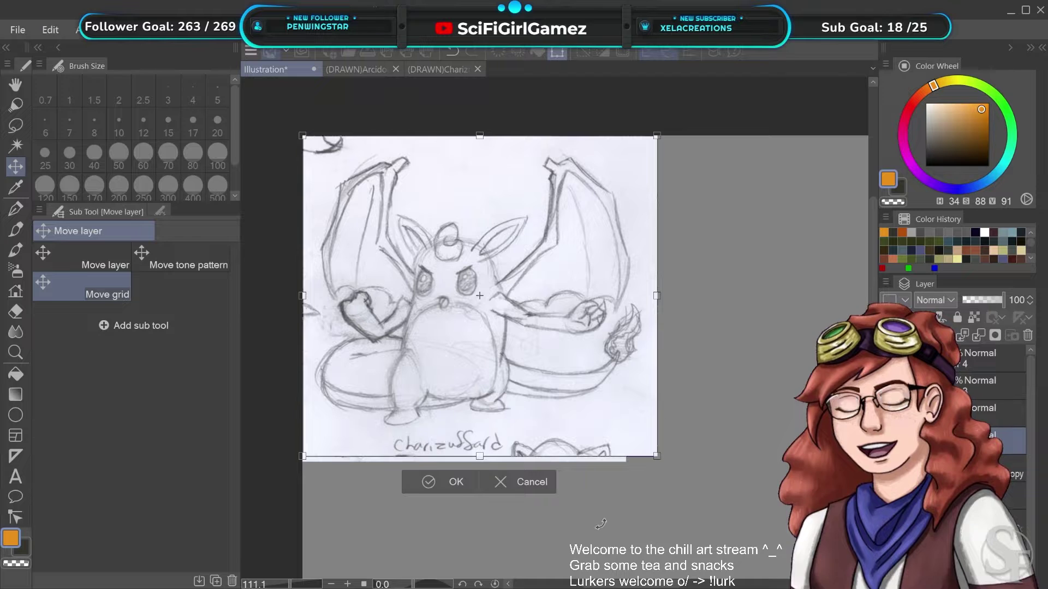
{"action": "left_click", "coordinate": [453, 482]}
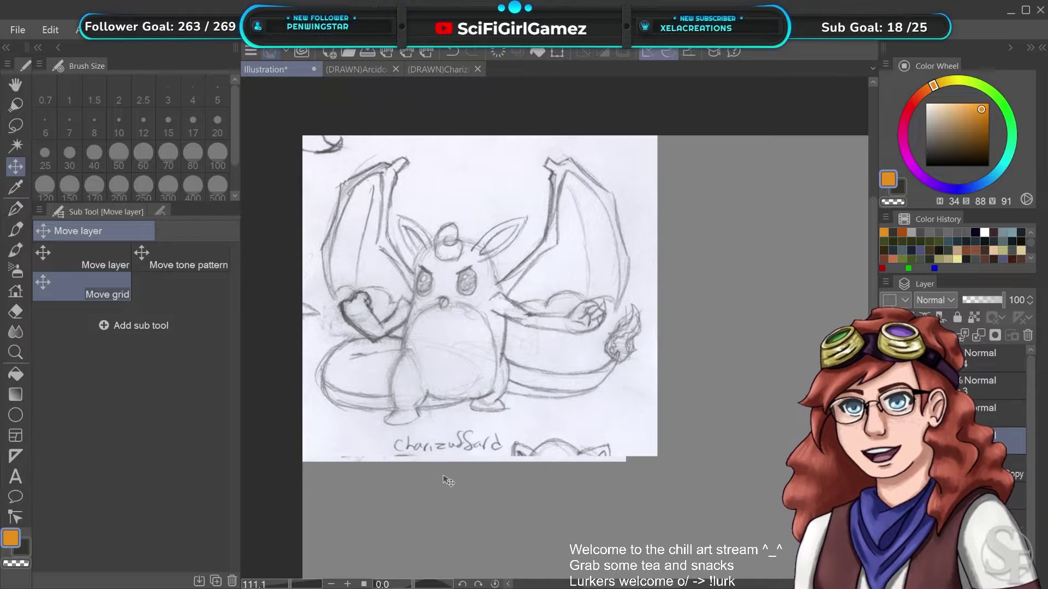
Paste the sprite from (DRAWN)Charizuffard.bmp as a reference over the Charizuffard sketch in the Illustration canvas
{"action": "left_click", "coordinate": [441, 70]}
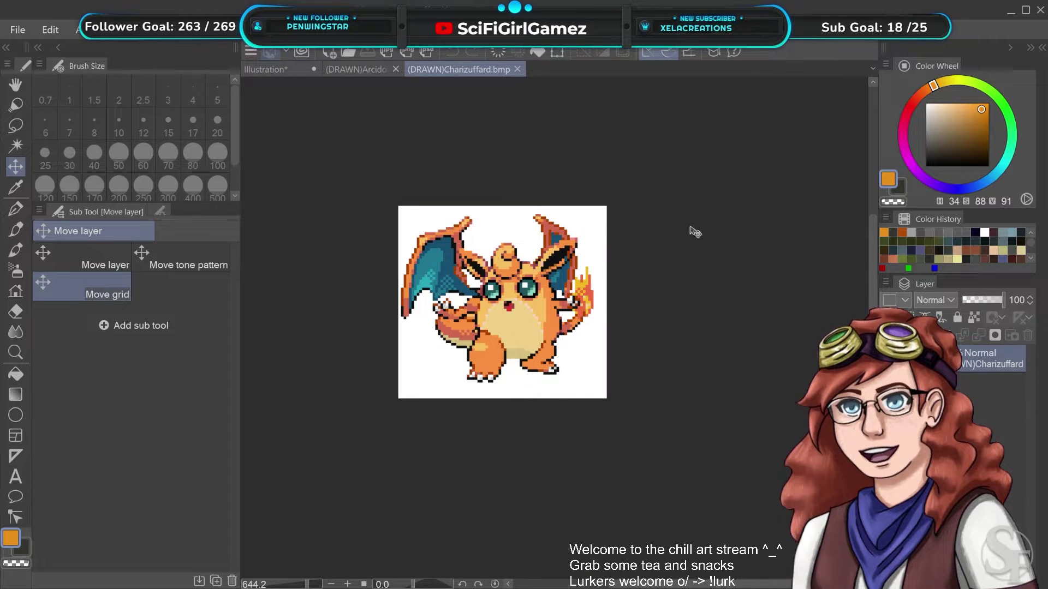
{"action": "left_click", "coordinate": [264, 70]}
{"action": "key", "text": "ctrl+v"}
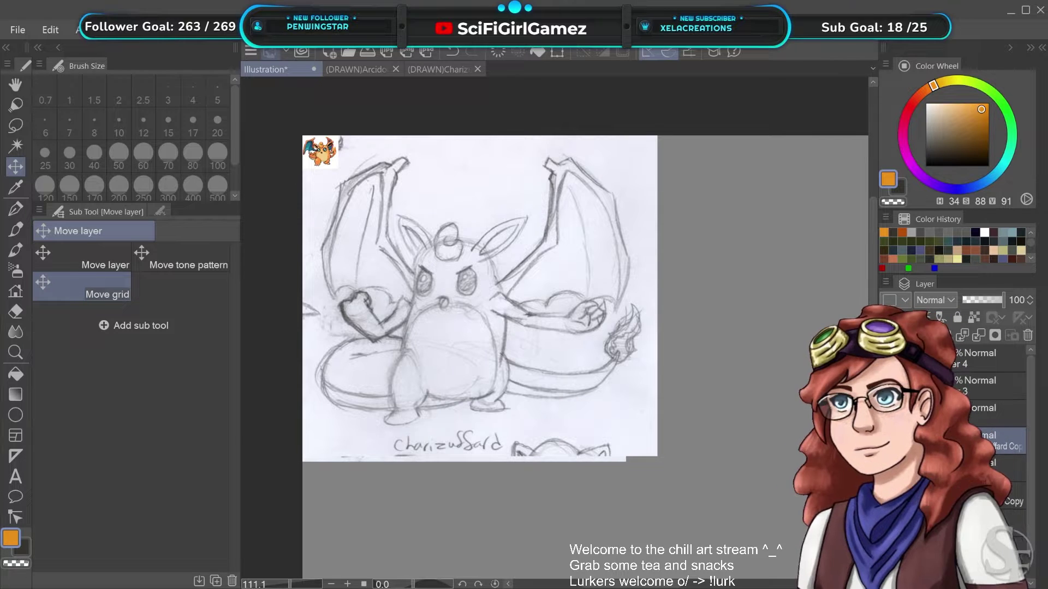
Hide the Charizuffard sprite and sketch layers and display the Arcidoof sketch with its sprite
{"action": "left_click_drag", "start_coordinate": [1031, 449], "coordinate": [1031, 474]}
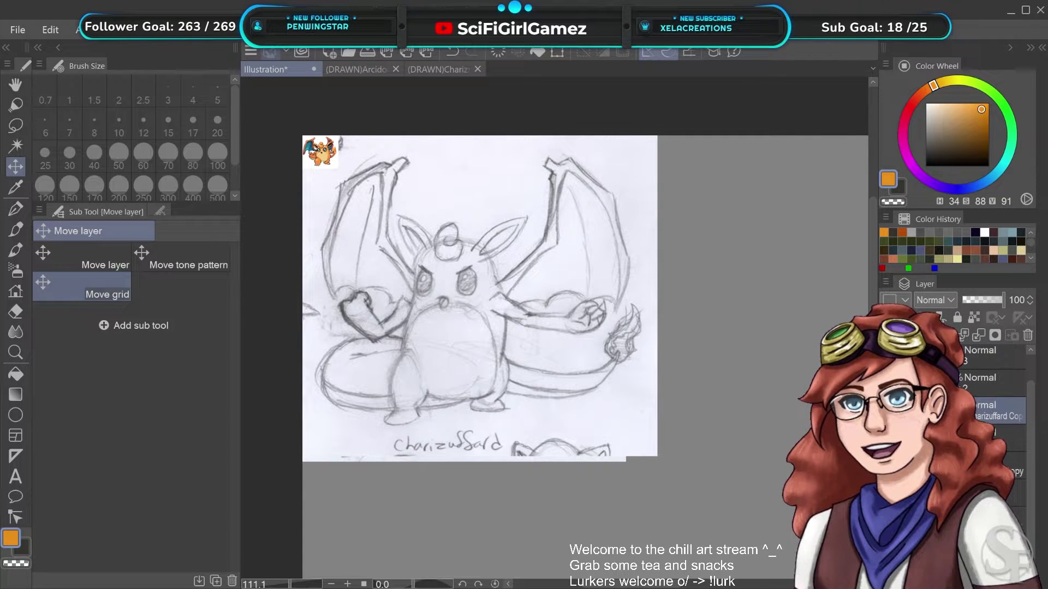
{"action": "left_click", "coordinate": [887, 411]}
{"action": "left_click", "coordinate": [887, 438]}
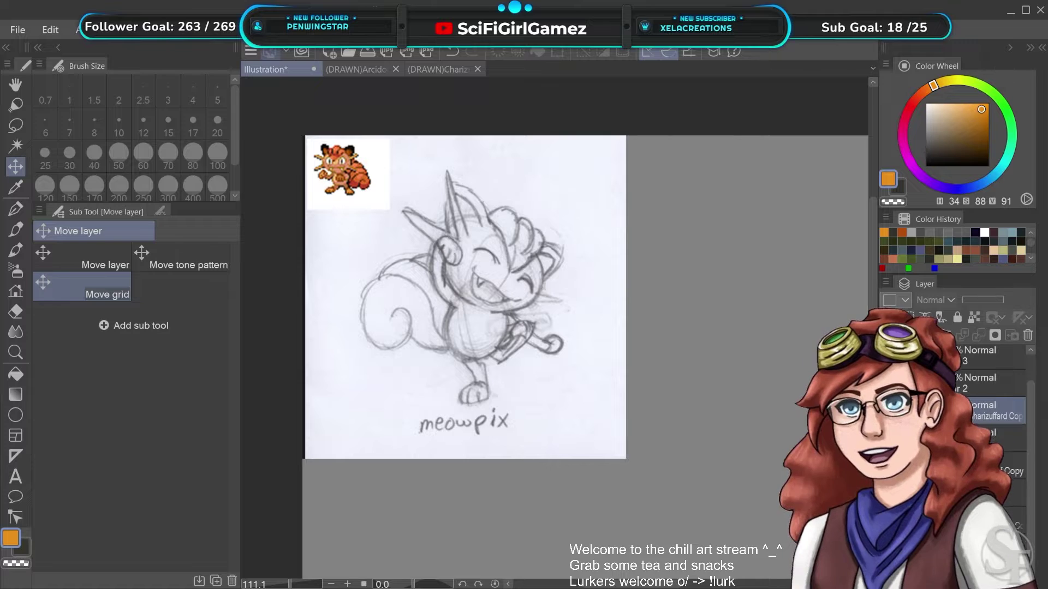
{"action": "left_click", "coordinate": [887, 465]}
{"action": "left_click", "coordinate": [887, 438]}
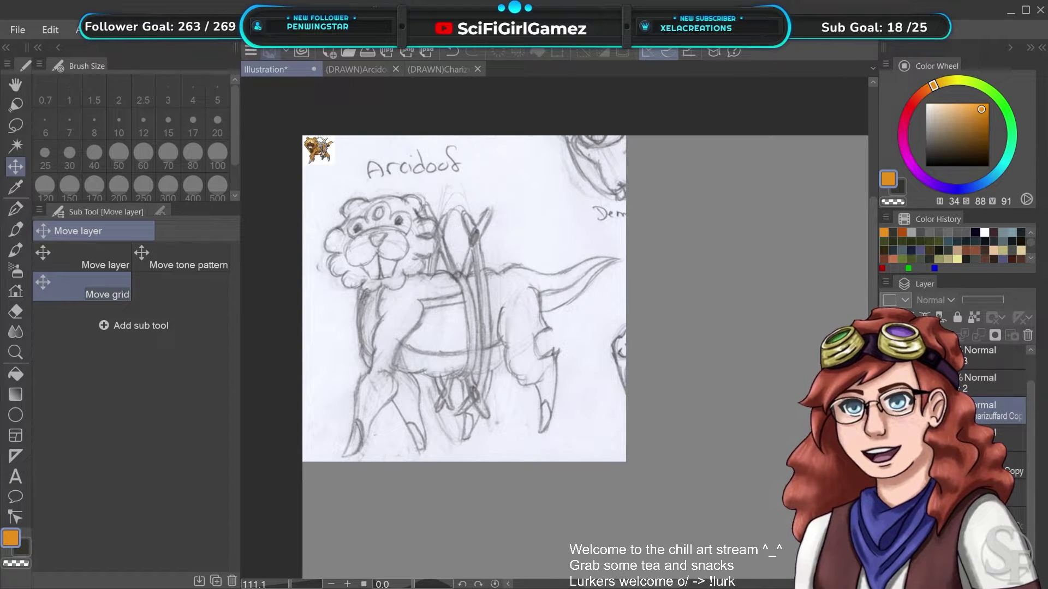
View the Rayogredon.bmp sprite up close, and hide the Arcidoof sprite and sketch layers in Illustration to reveal meowpix
{"action": "scroll", "coordinate": [571, 354], "scroll_direction": "up", "scroll_amount": 18}
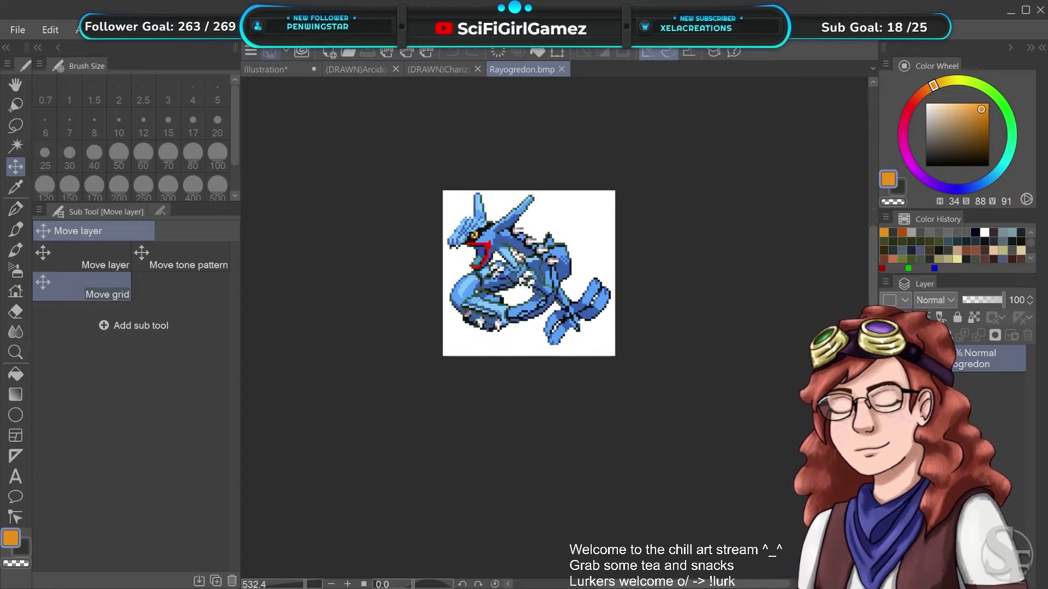
{"action": "scroll", "coordinate": [523, 263], "scroll_direction": "up", "scroll_amount": 2}
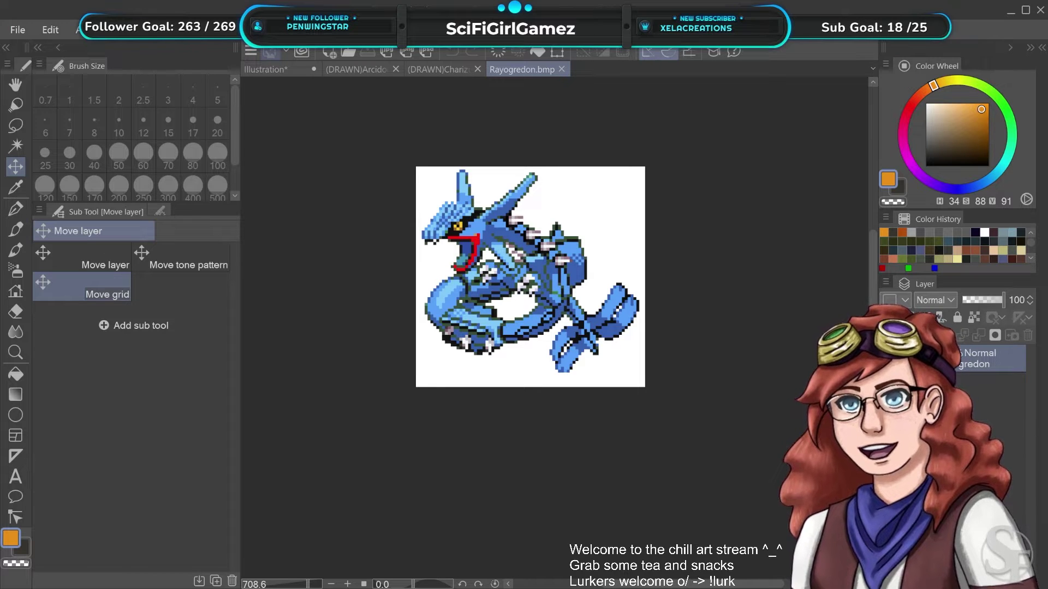
{"action": "left_click", "coordinate": [291, 63]}
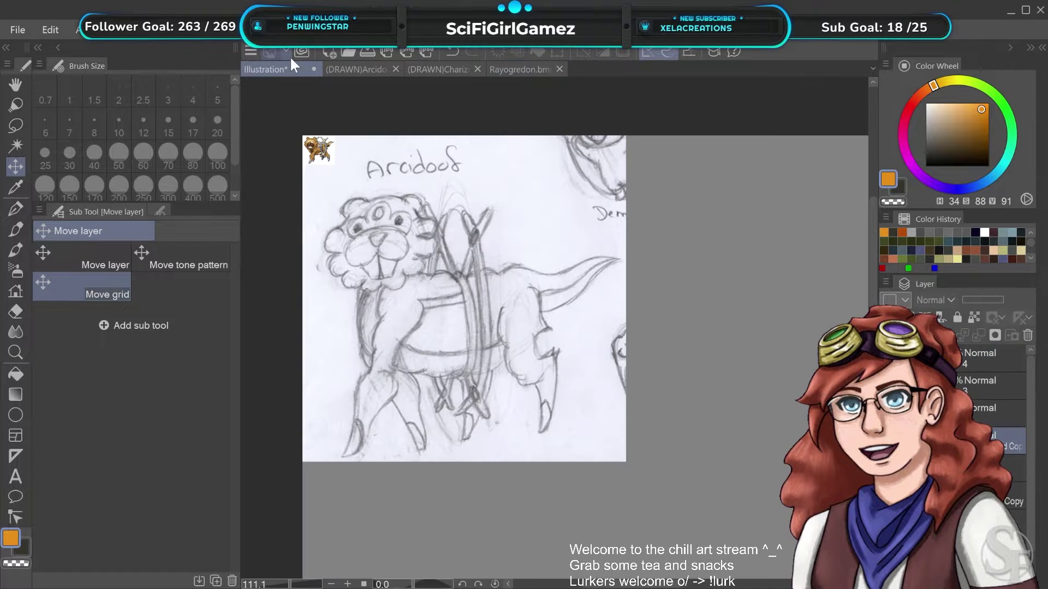
{"action": "scroll", "coordinate": [1007, 495], "scroll_direction": "down", "scroll_amount": 1}
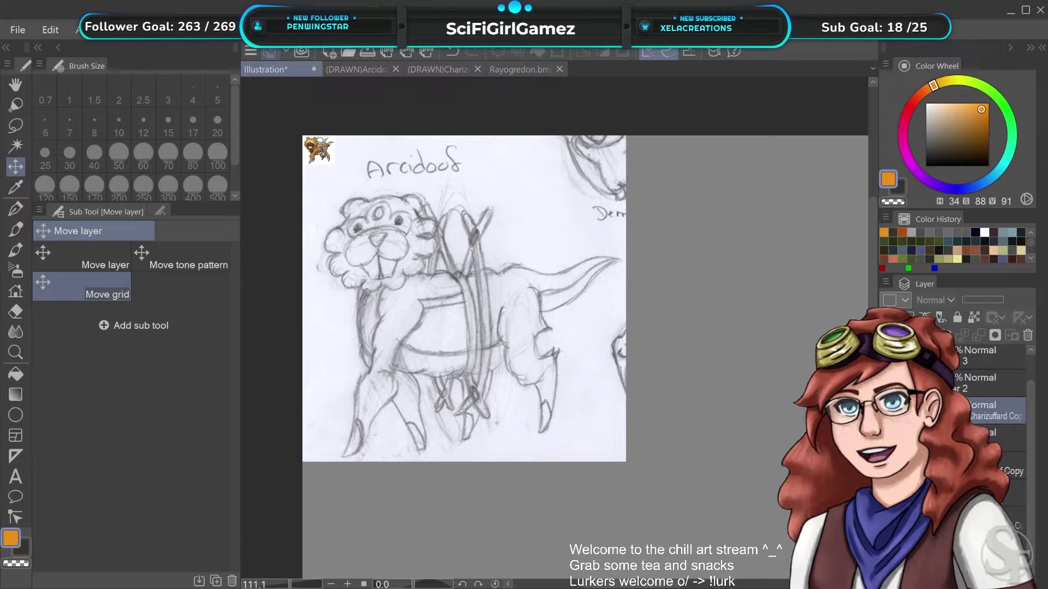
{"action": "left_click", "coordinate": [888, 466]}
{"action": "left_click", "coordinate": [887, 493]}
{"action": "left_click", "coordinate": [888, 492]}
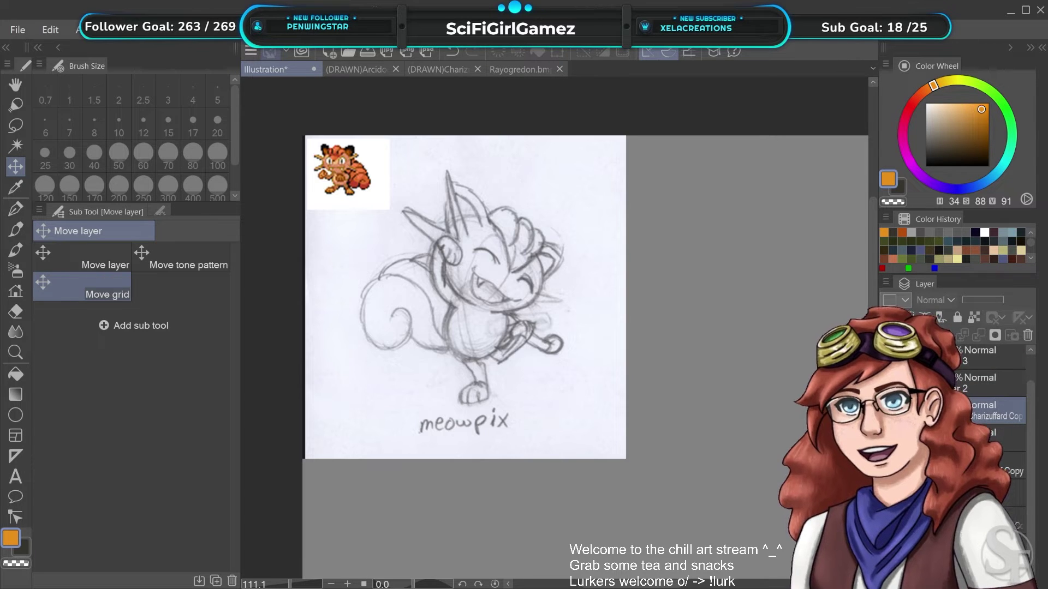
{"action": "left_click_drag", "start_coordinate": [540, 258], "coordinate": [499, 263]}
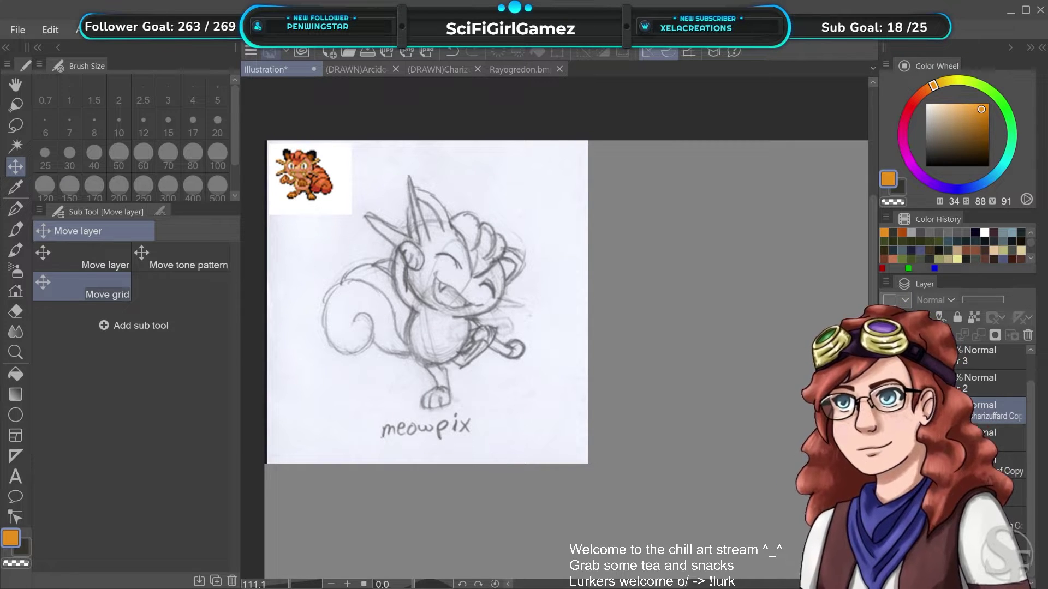
Examine the sprite in Vellkarpisprout.bmp up close
{"action": "scroll", "coordinate": [554, 316], "scroll_direction": "up", "scroll_amount": 8}
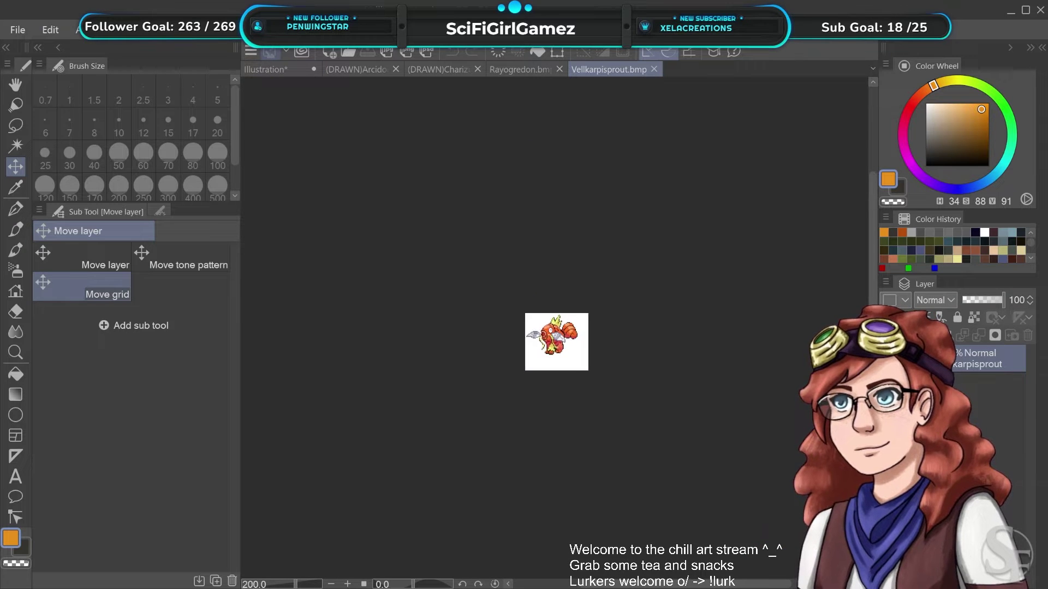
{"action": "scroll", "coordinate": [562, 369], "scroll_direction": "up", "scroll_amount": 3}
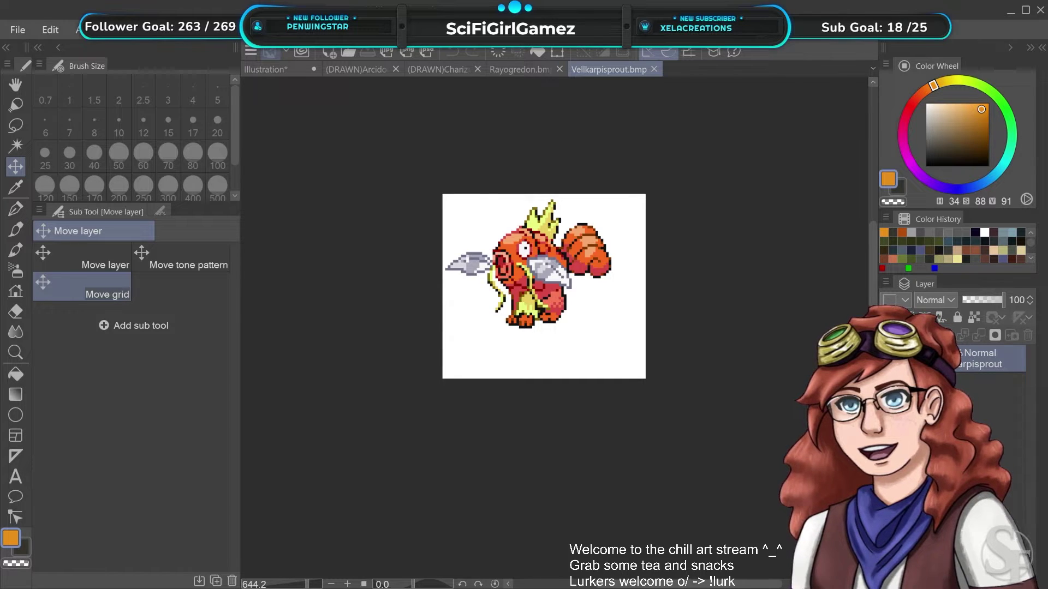
Examine the Vaporaquatuno.bmp sprite up close and compare it with the Vellkarpisprout.bmp sprite
{"action": "scroll", "coordinate": [539, 342], "scroll_direction": "up", "scroll_amount": 18}
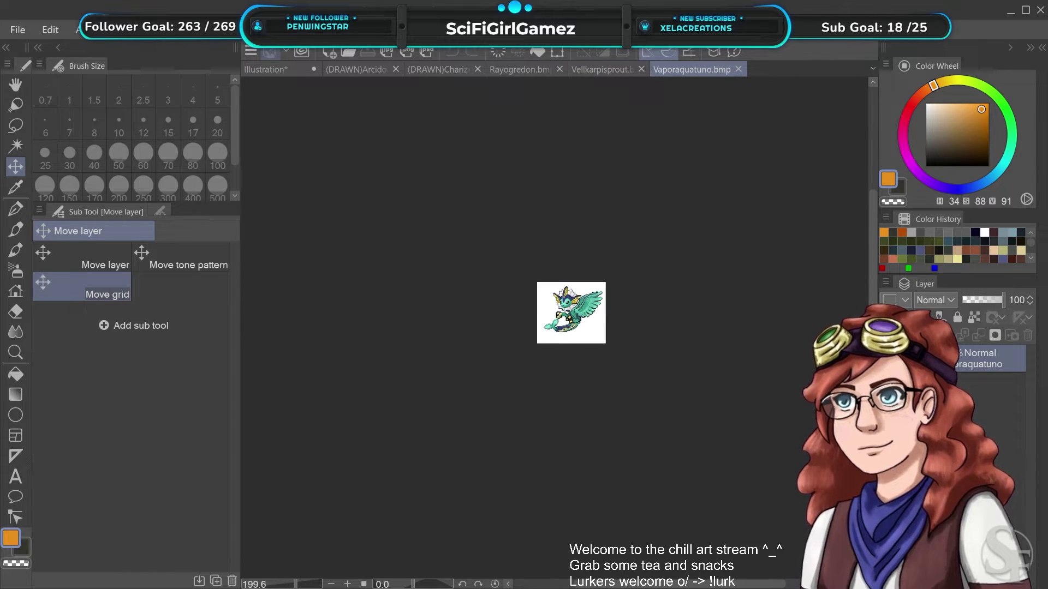
{"action": "scroll", "coordinate": [584, 296], "scroll_direction": "up", "scroll_amount": 1}
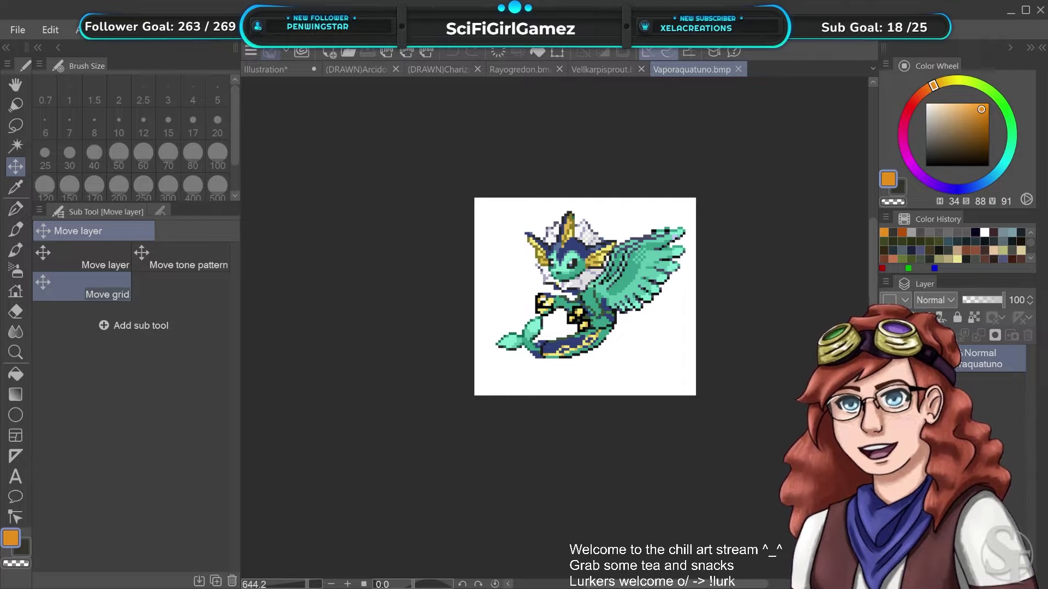
{"action": "left_click", "coordinate": [603, 69]}
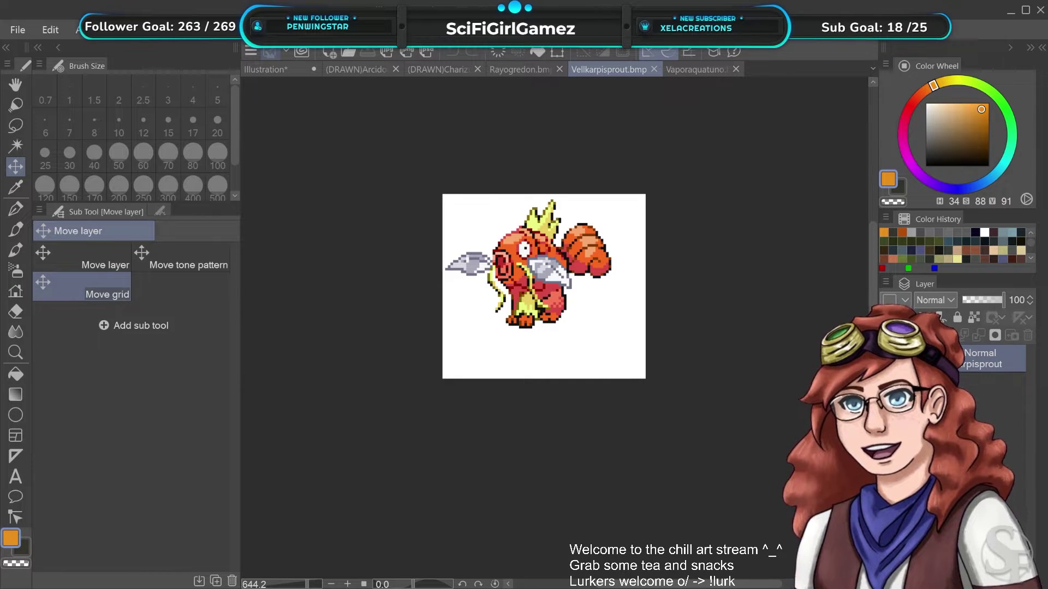
{"action": "left_click", "coordinate": [694, 74]}
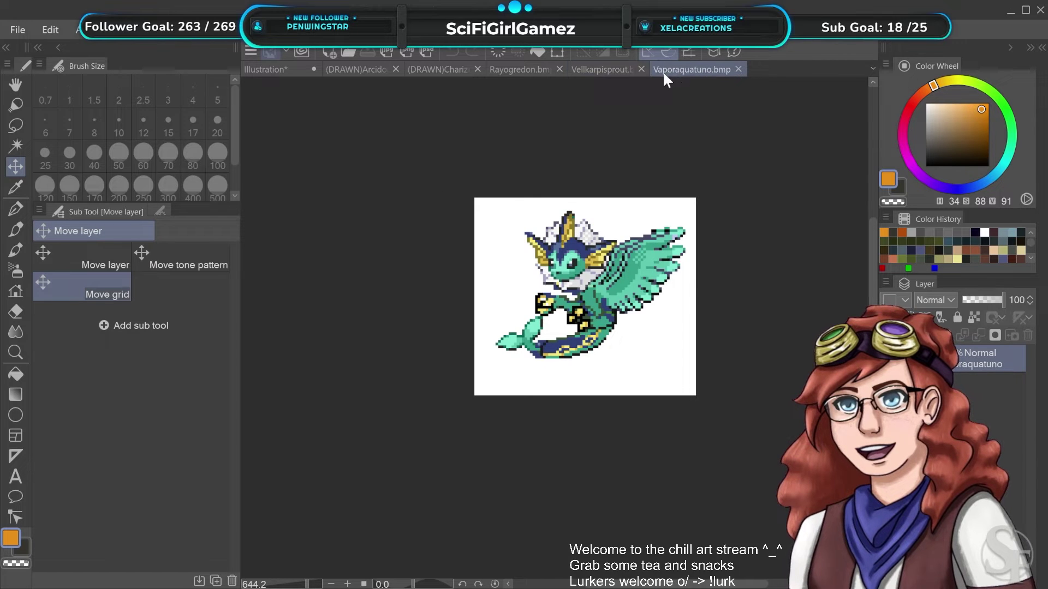
{"action": "left_click", "coordinate": [597, 71]}
{"action": "left_click", "coordinate": [653, 71]}
{"action": "left_click", "coordinate": [607, 71]}
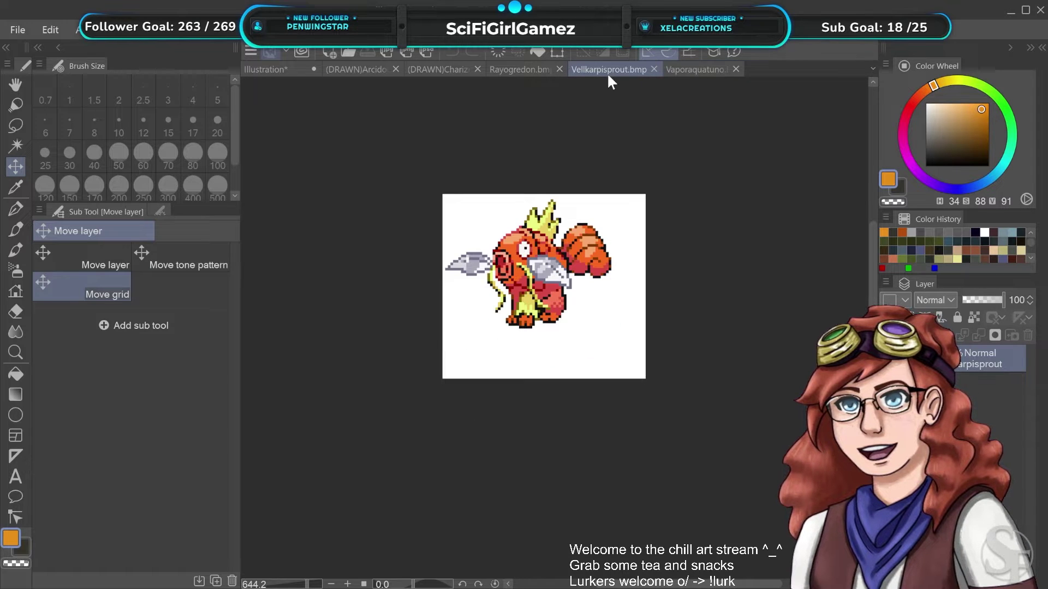
Review the Rayogredon and Charizuffard sprites, and examine the Arcidoof sprite up close
{"action": "left_click", "coordinate": [518, 71]}
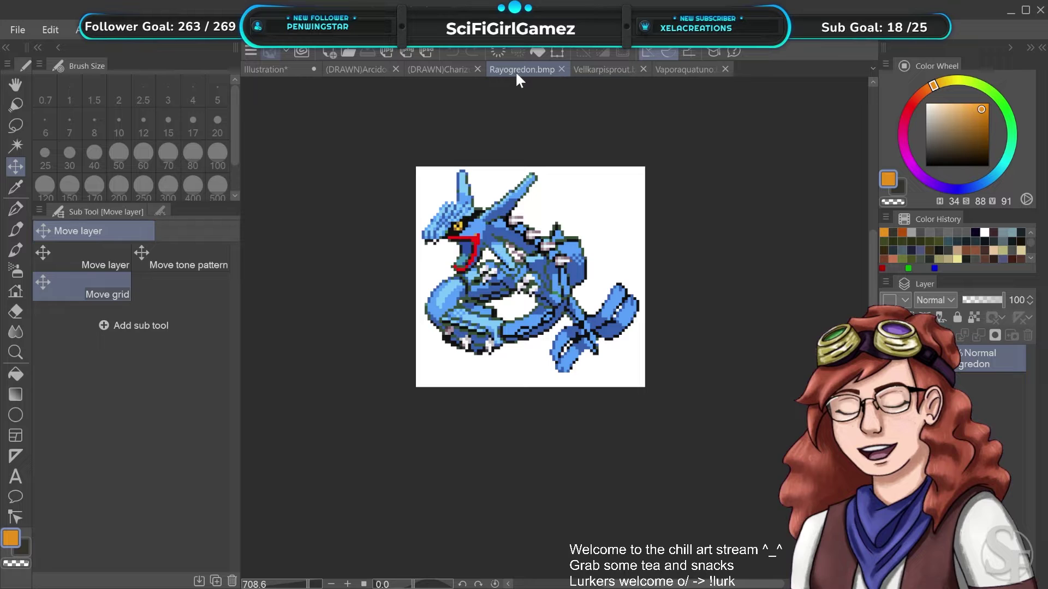
{"action": "left_click", "coordinate": [419, 68]}
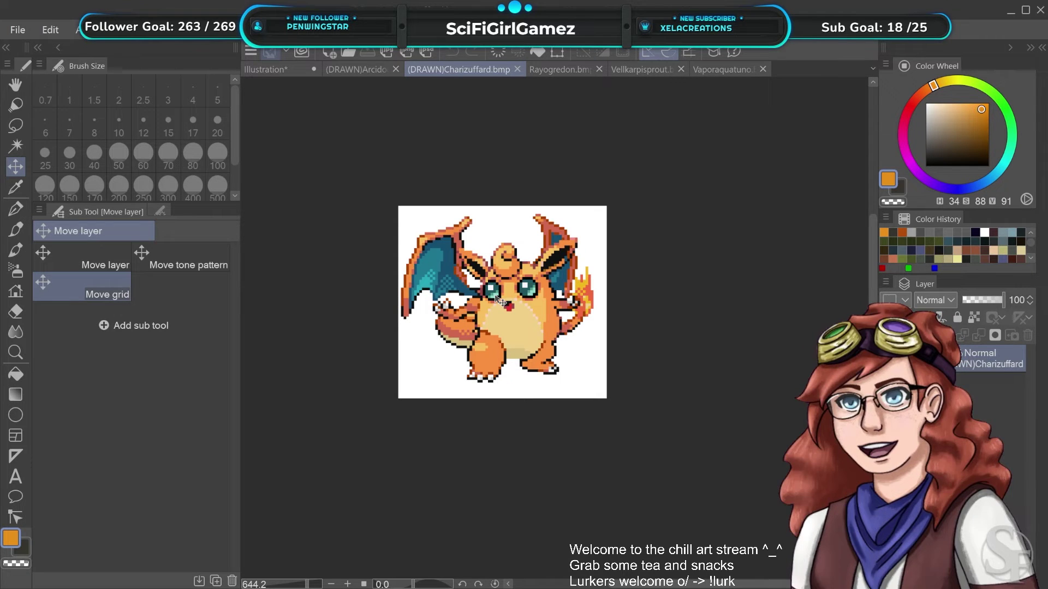
{"action": "left_click", "coordinate": [365, 70]}
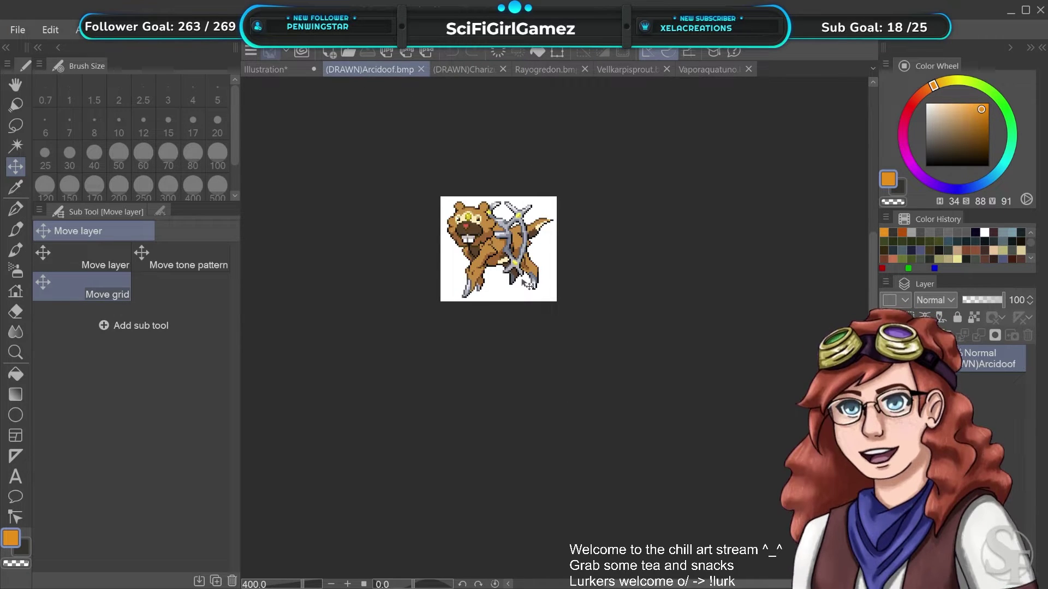
{"action": "scroll", "coordinate": [546, 293], "scroll_direction": "up", "scroll_amount": 5}
{"action": "mouse_move", "coordinate": [494, 247]}
{"action": "left_mouse_down"}
{"action": "mouse_move", "coordinate": [499, 274]}
{"action": "mouse_move", "coordinate": [523, 290]}
{"action": "left_mouse_up"}
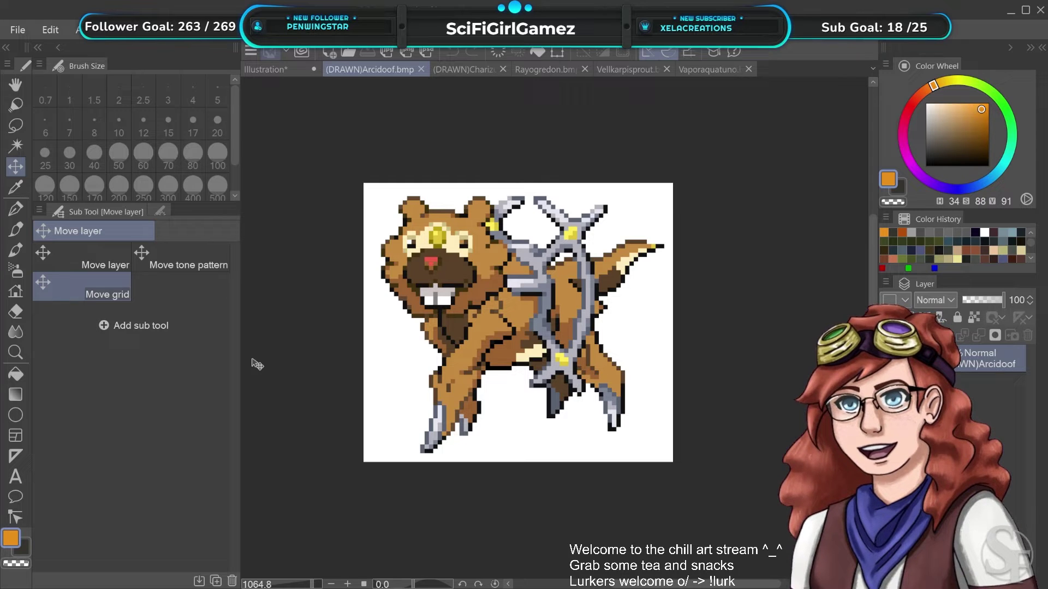
{"action": "mouse_move", "coordinate": [642, 306]}
{"action": "left_mouse_down"}
{"action": "mouse_move", "coordinate": [599, 297]}
{"action": "mouse_move", "coordinate": [656, 314]}
{"action": "left_mouse_up"}
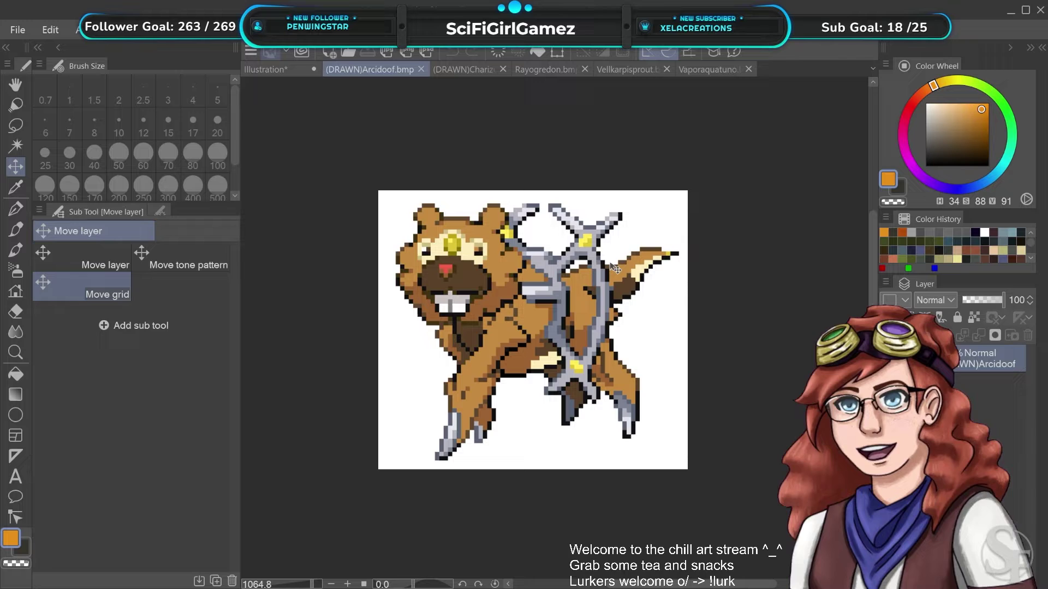
Open the WATERCOLOUR_CANVAS_BASE file and paste the meowpix sprite-and-sketch layer from Illustration into it
{"action": "left_click", "coordinate": [269, 70]}
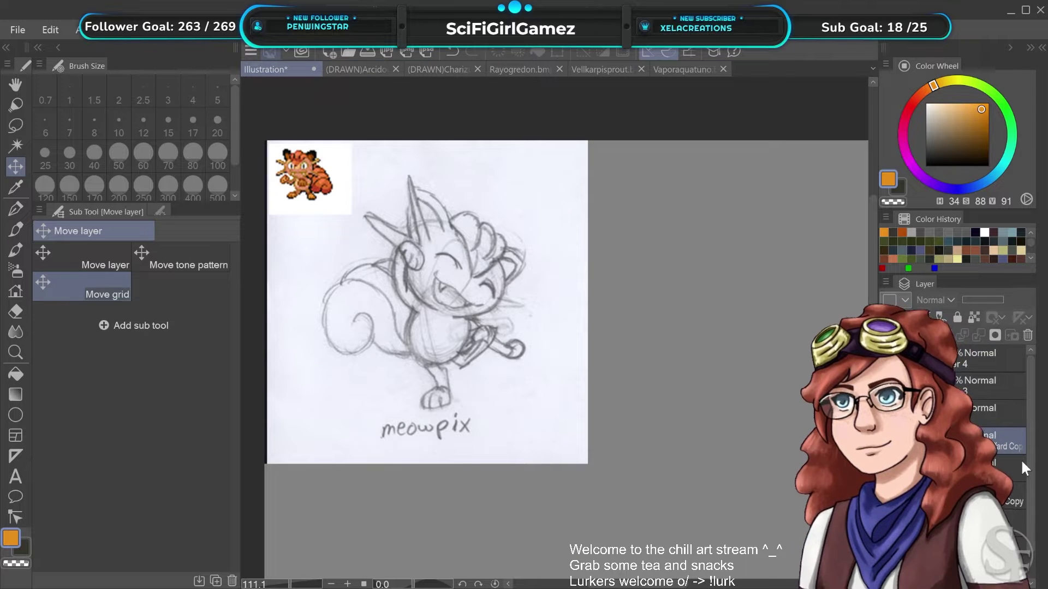
{"action": "left_click_drag", "start_coordinate": [1030, 467], "coordinate": [1030, 507]}
{"action": "left_click", "coordinate": [1014, 520]}
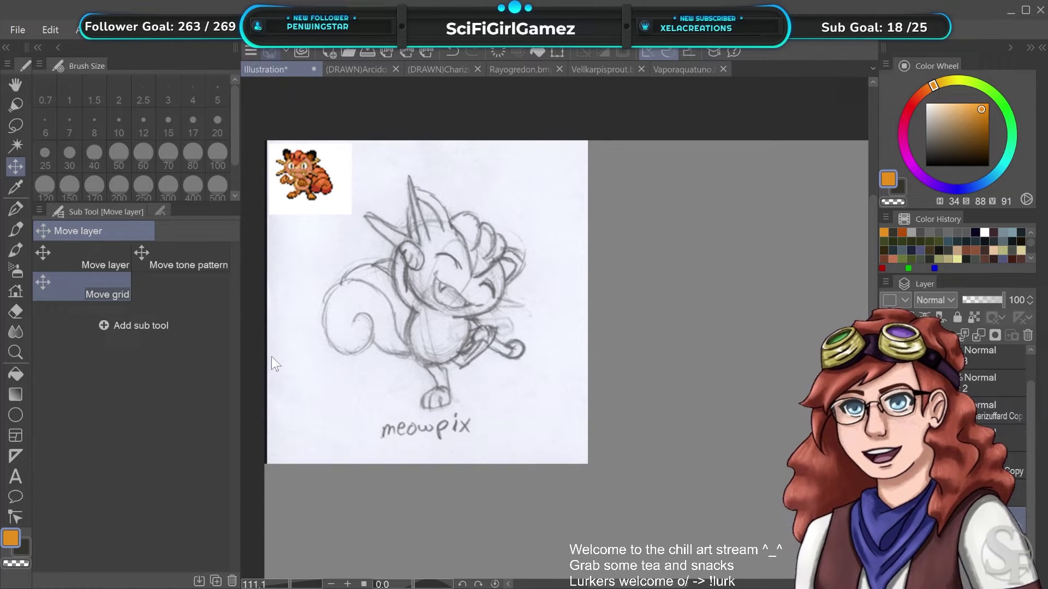
{"action": "double_click", "coordinate": [463, 290]}
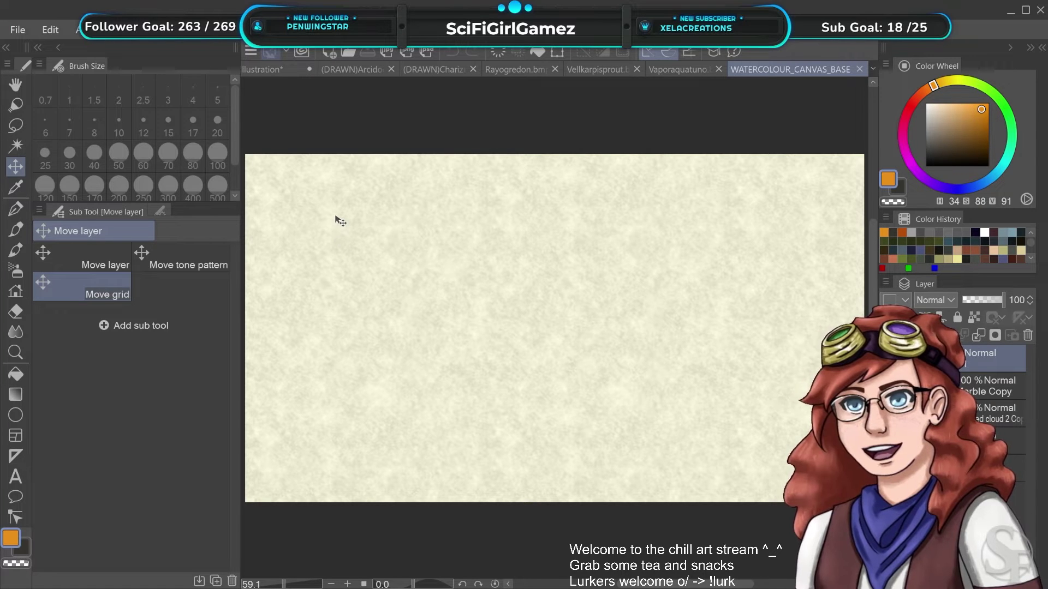
{"action": "left_click", "coordinate": [274, 71]}
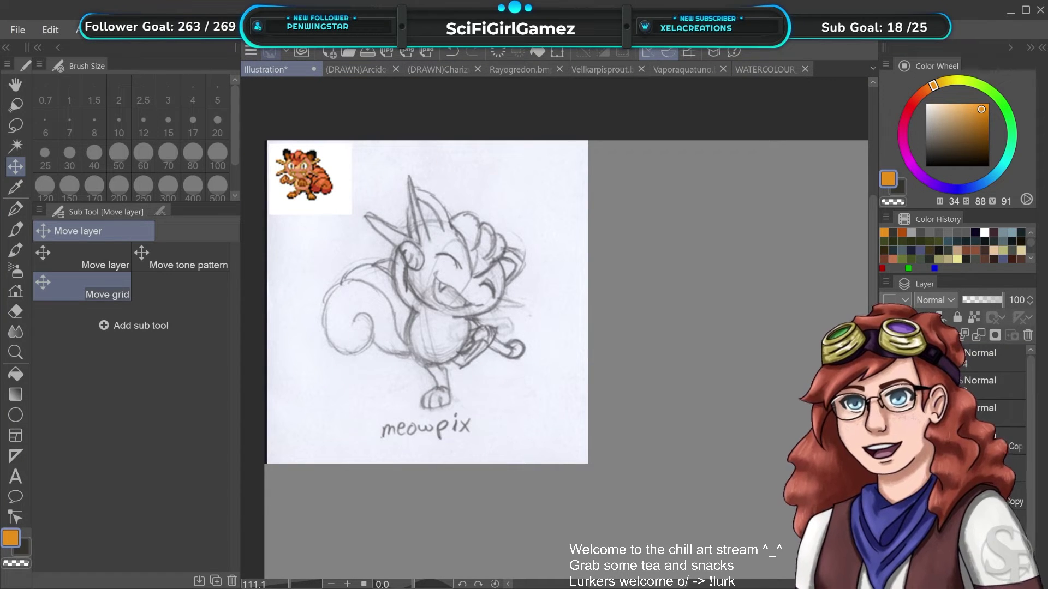
{"action": "left_click", "coordinate": [775, 69]}
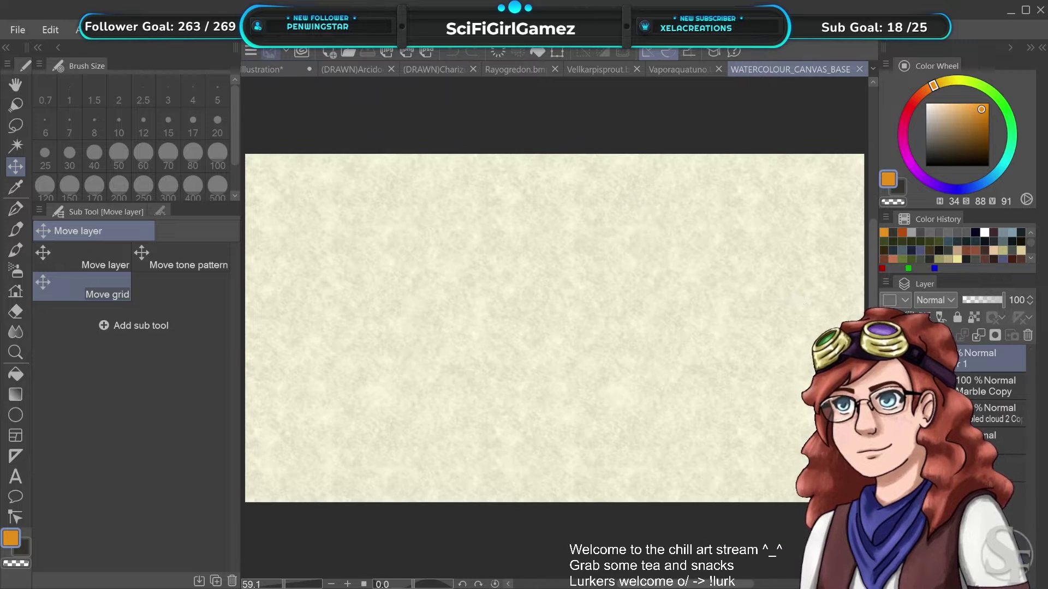
{"action": "key", "text": "ctrl+v"}
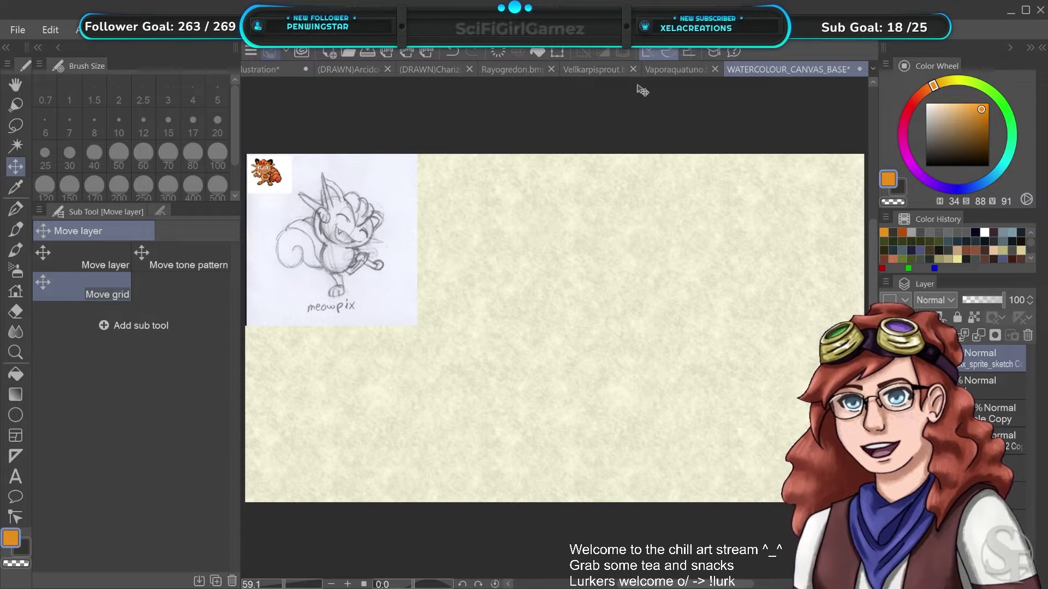
Hide the meowpix sprite-and-sketch layer in Illustration, briefly toggling the neighbouring layers' visibility
{"action": "left_click", "coordinate": [265, 72]}
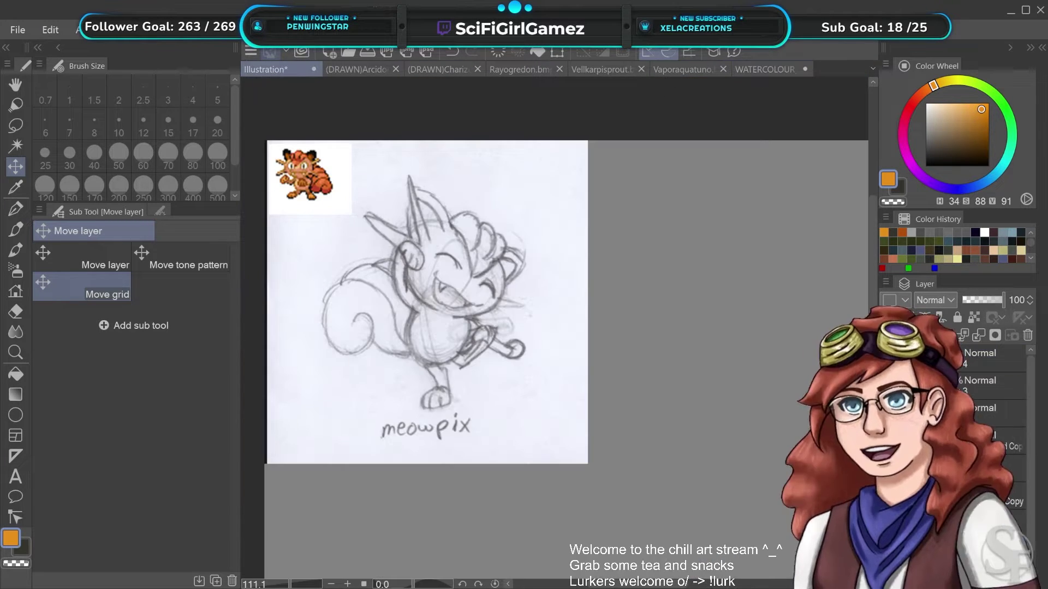
{"action": "scroll", "coordinate": [971, 464], "scroll_direction": "down", "scroll_amount": 1}
{"action": "left_click", "coordinate": [886, 520]}
{"action": "left_click", "coordinate": [887, 493]}
{"action": "left_click", "coordinate": [887, 492]}
{"action": "left_click", "coordinate": [886, 466]}
{"action": "left_click", "coordinate": [886, 465]}
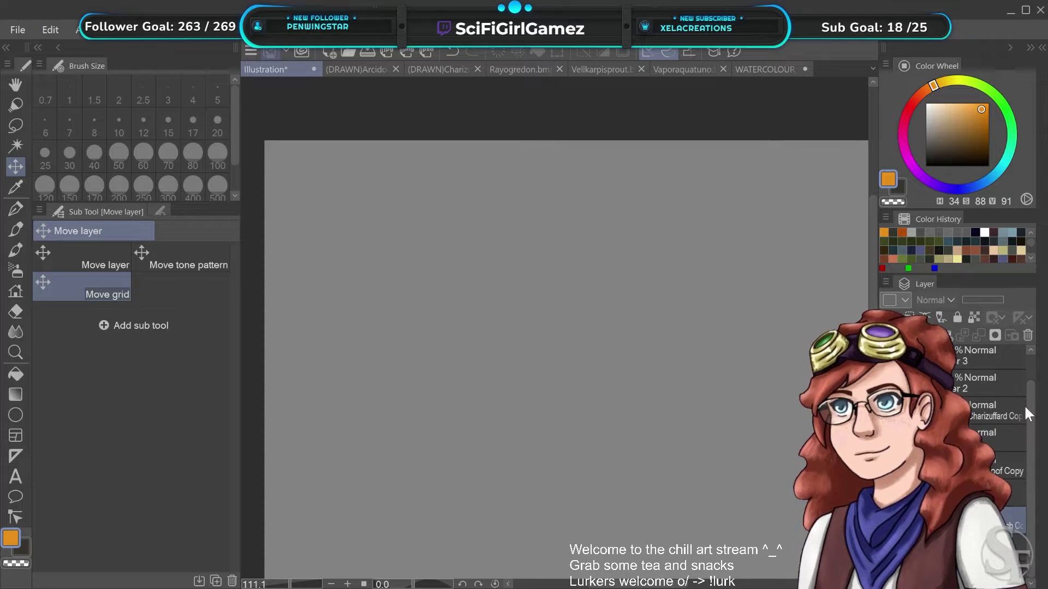
{"action": "scroll", "coordinate": [1028, 414], "scroll_direction": "up", "scroll_amount": 1}
Save the watercolour canvas as PokemonFusions_2022 and move Layer 1 above the meowpix sketch layer
{"action": "left_click", "coordinate": [764, 69]}
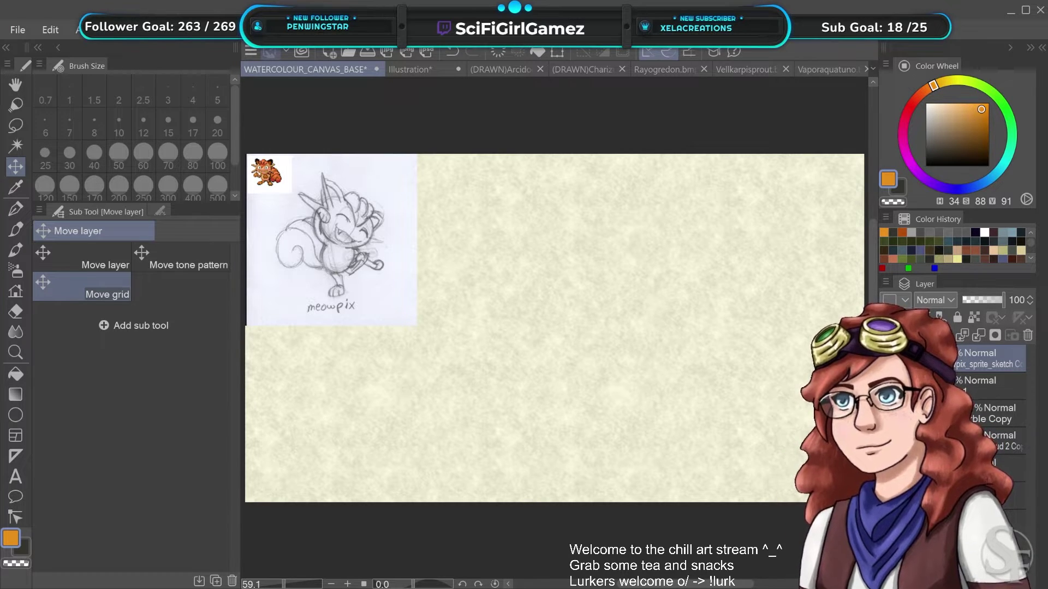
{"action": "left_click", "coordinate": [766, 443]}
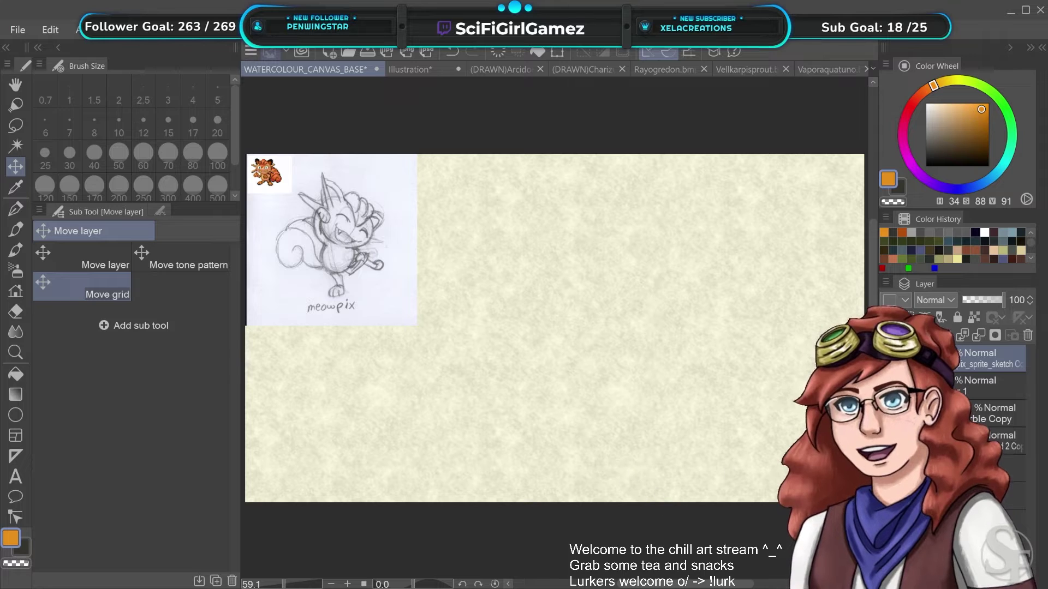
{"action": "left_click", "coordinate": [977, 386]}
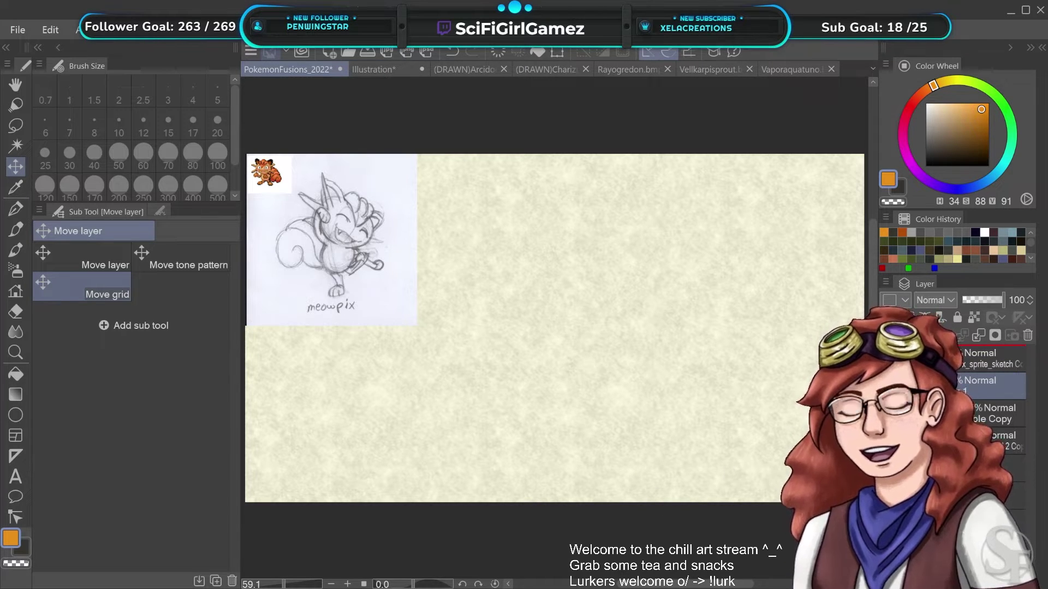
{"action": "left_click_drag", "start_coordinate": [982, 386], "coordinate": [982, 349]}
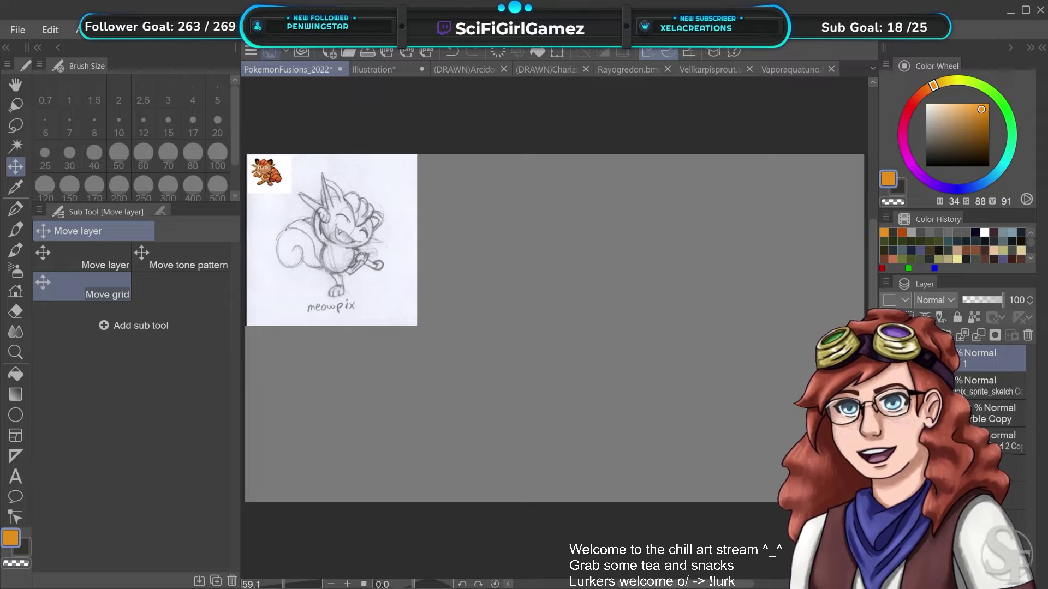
Ready the Pixelstains Charcoal Brush 07 pencil at size 6 with a dark brown colour (H 34, S 86, V 19)
{"action": "key", "text": "p"}
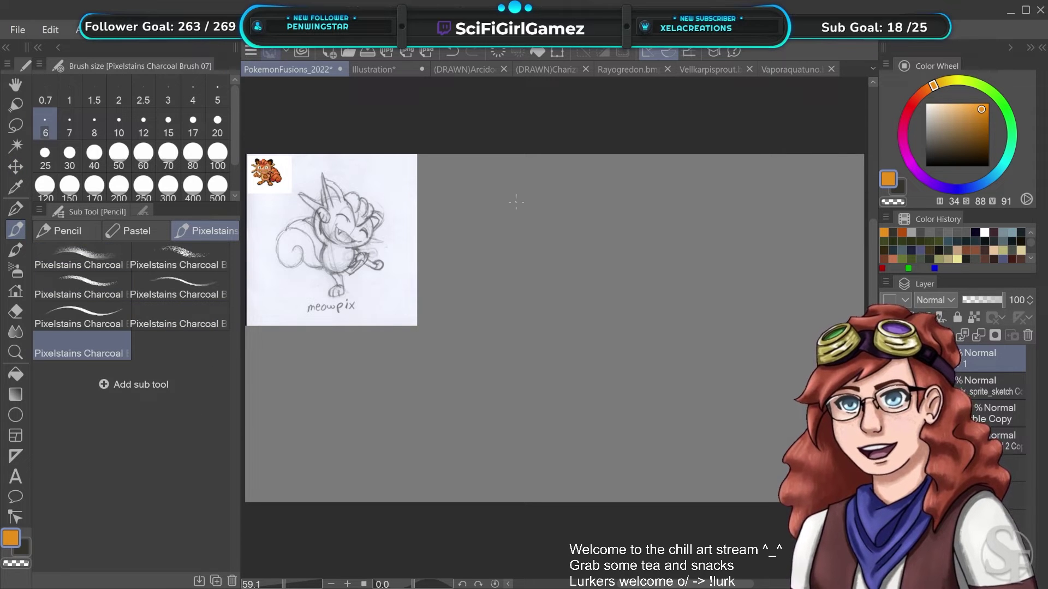
{"action": "left_click", "coordinate": [977, 144]}
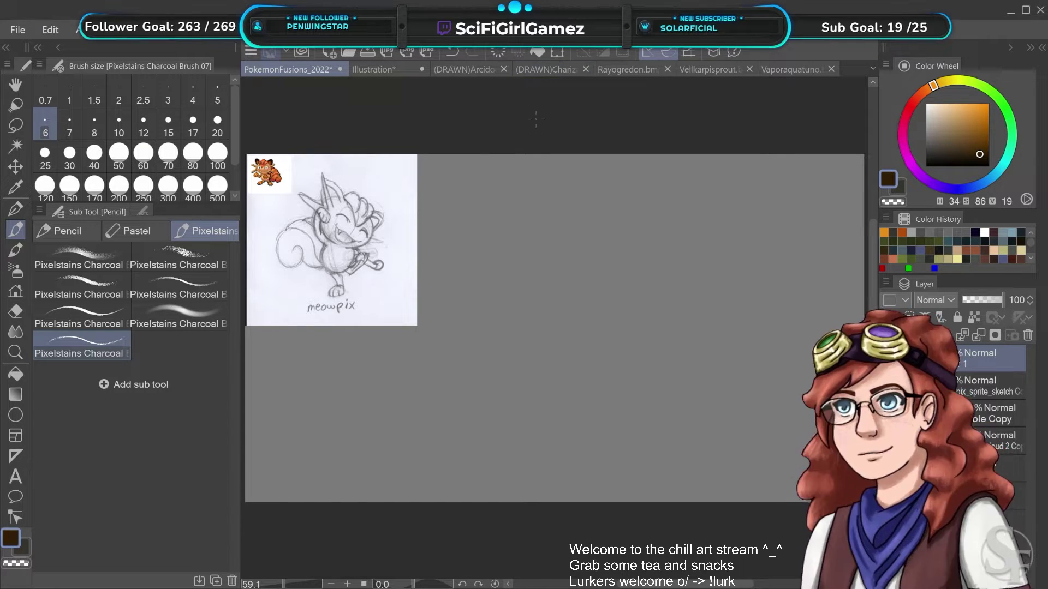
{"action": "mouse_move", "coordinate": [377, 258]}
{"action": "left_mouse_down"}
{"action": "mouse_move", "coordinate": [405, 230]}
{"action": "mouse_move", "coordinate": [399, 249]}
{"action": "left_mouse_up"}
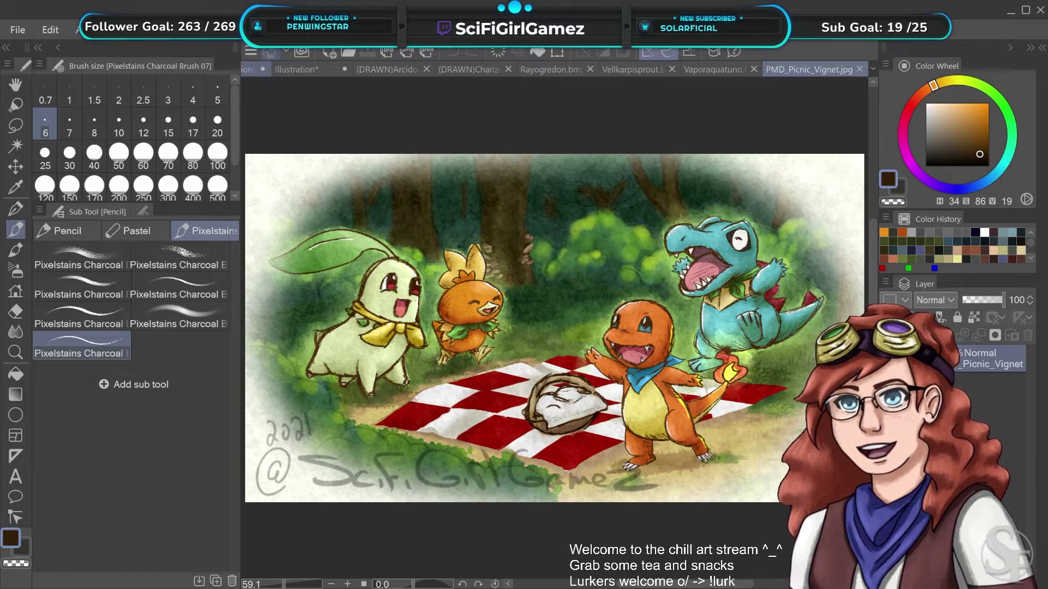
Return to PokemonFusions_2022 and try a dark brown Charcoal Brush 07 stroke on the meowpix sketch, undoing it
{"action": "left_click", "coordinate": [250, 70]}
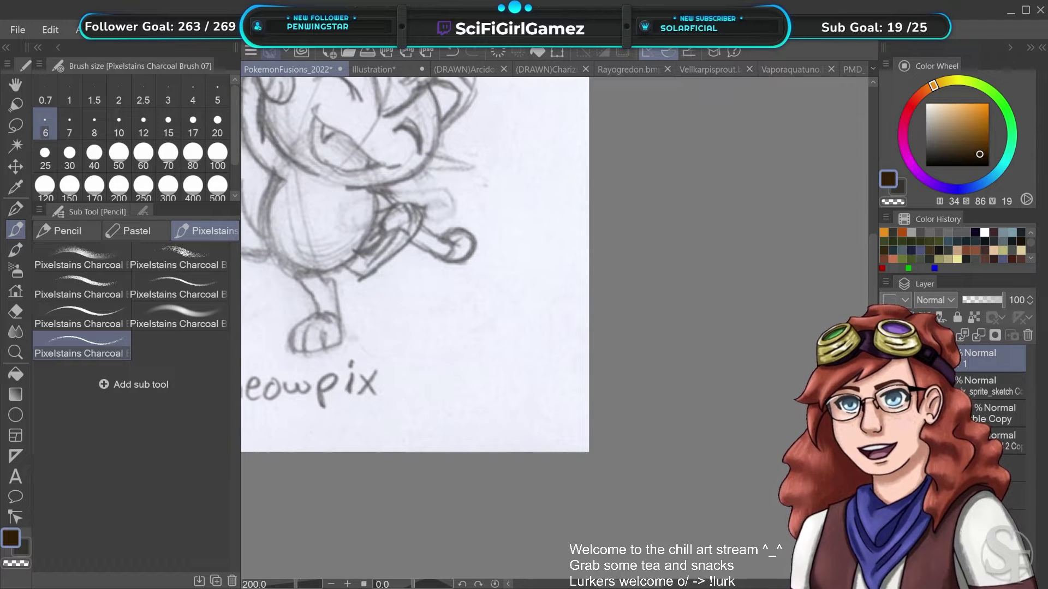
{"action": "left_click_drag", "start_coordinate": [447, 302], "coordinate": [631, 407]}
{"action": "scroll", "coordinate": [468, 336], "scroll_direction": "down", "scroll_amount": 2}
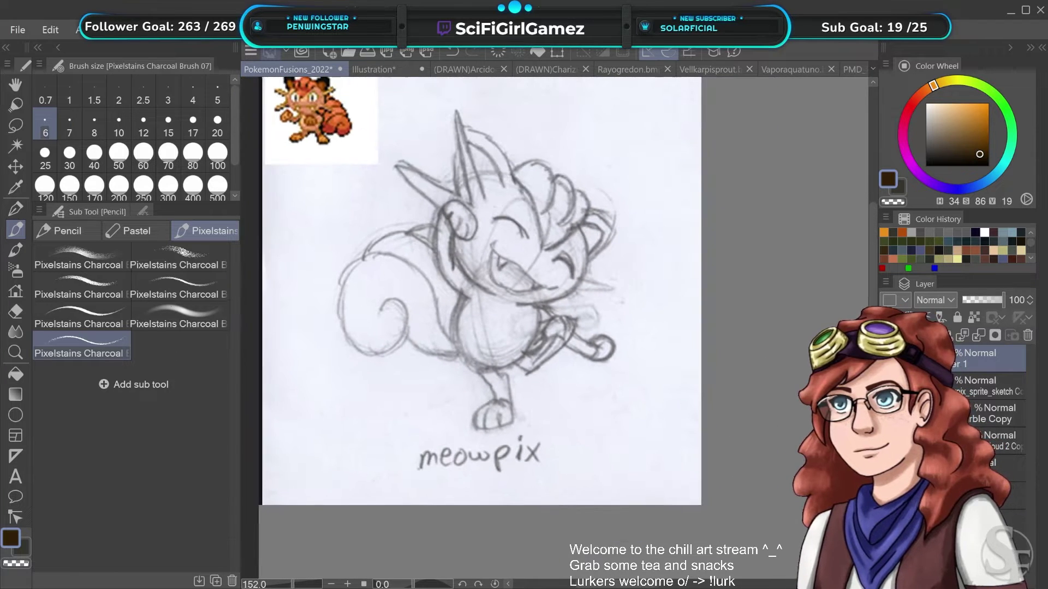
{"action": "mouse_move", "coordinate": [521, 86]}
{"action": "left_mouse_down"}
{"action": "mouse_move", "coordinate": [512, 83]}
{"action": "mouse_move", "coordinate": [501, 107]}
{"action": "left_mouse_up"}
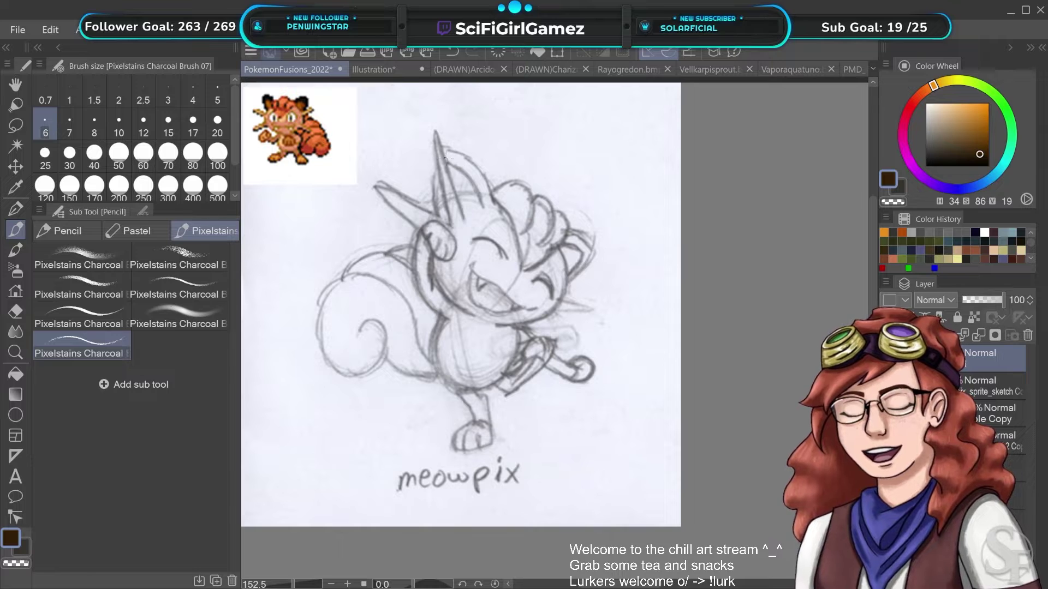
{"action": "mouse_move", "coordinate": [463, 217]}
{"action": "left_mouse_down"}
{"action": "mouse_move", "coordinate": [434, 122]}
{"action": "mouse_move", "coordinate": [463, 214]}
{"action": "left_mouse_up"}
{"action": "key", "text": "ctrl+z"}
{"action": "key", "text": "ctrl+z"}
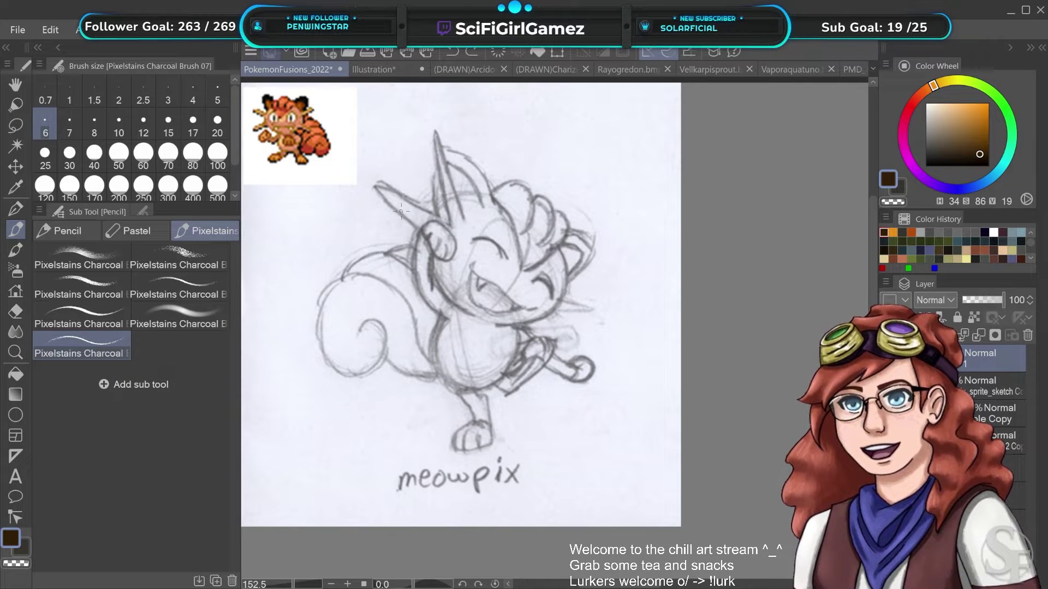
Try a stroke with Pixelstains Charcoal Brush 01 over the meowpix sketch, undo it, and reduce the brush size to 10
{"action": "left_click", "coordinate": [104, 259]}
{"action": "left_click_drag", "start_coordinate": [382, 212], "coordinate": [470, 284]}
{"action": "key", "text": "ctrl+z"}
{"action": "scroll", "coordinate": [463, 275], "scroll_direction": "down", "scroll_amount": 1}
{"action": "key", "text": "bracketleft"}
{"action": "key", "text": "bracketleft"}
{"action": "key", "text": "bracketleft"}
{"action": "key", "text": "bracketleft"}
{"action": "key", "text": "bracketleft"}
{"action": "key", "text": "bracketleft"}
{"action": "key", "text": "bracketleft"}
{"action": "key", "text": "bracketleft"}
{"action": "key", "text": "bracketleft"}
{"action": "key", "text": "bracketleft"}
{"action": "key", "text": "bracketleft"}
{"action": "key", "text": "bracketleft"}
{"action": "key", "text": "bracketleft"}
{"action": "key", "text": "bracketleft"}
{"action": "key", "text": "bracketleft"}
{"action": "key", "text": "bracketleft"}
{"action": "key", "text": "bracketleft"}
{"action": "key", "text": "bracketleft"}
{"action": "key", "text": "bracketleft"}
{"action": "key", "text": "bracketleft"}
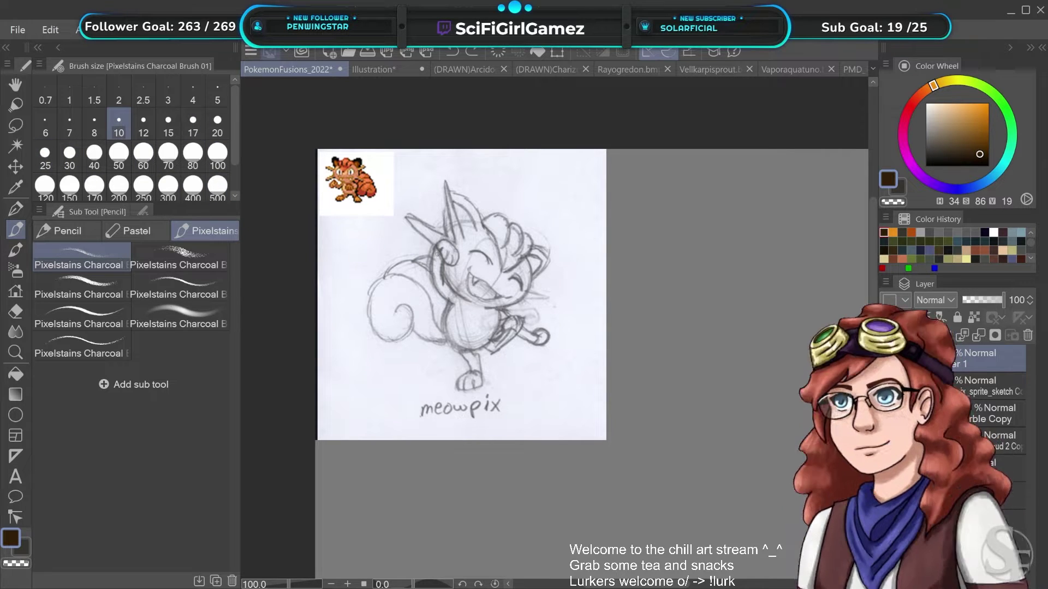
Try a size 8 stroke with Pixelstains Charcoal Brush 04 across meowpix's head and undo it
{"action": "left_click", "coordinate": [218, 288]}
{"action": "left_click_drag", "start_coordinate": [450, 266], "coordinate": [472, 273]}
{"action": "key", "text": "ctrl+z"}
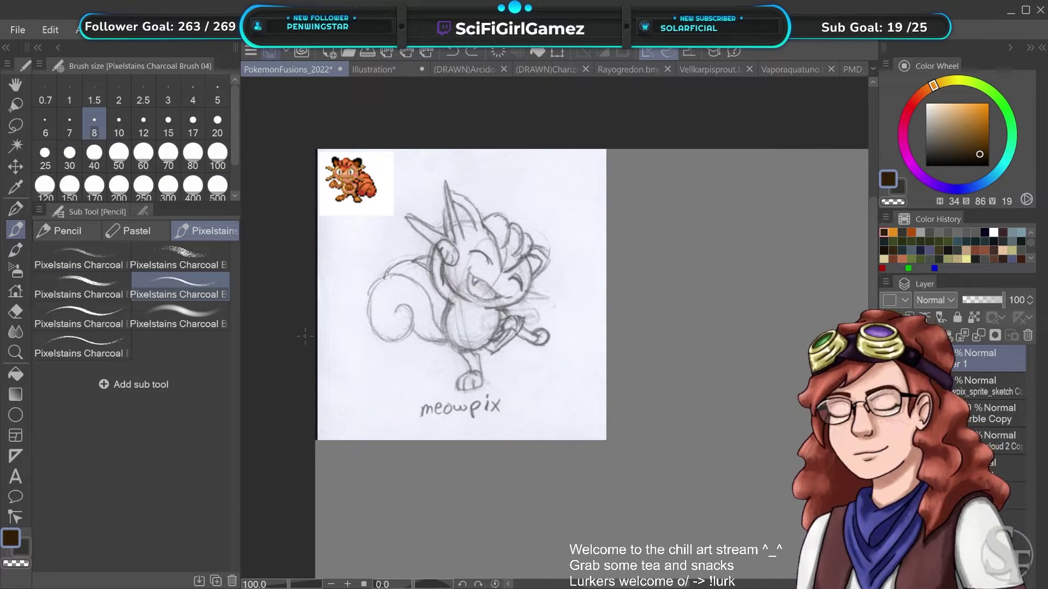
Test Pixelstains Charcoal Brush 03 across meowpix's head, reducing its size to 12 between strokes and undoing each stroke
{"action": "left_click", "coordinate": [112, 288]}
{"action": "mouse_move", "coordinate": [425, 238]}
{"action": "left_mouse_down"}
{"action": "mouse_move", "coordinate": [439, 241]}
{"action": "mouse_move", "coordinate": [491, 316]}
{"action": "left_mouse_up"}
{"action": "key", "text": "ctrl+z"}
{"action": "key", "text": "bracketleft"}
{"action": "key", "text": "bracketleft"}
{"action": "key", "text": "bracketleft"}
{"action": "key", "text": "bracketleft"}
{"action": "key", "text": "bracketleft"}
{"action": "key", "text": "bracketleft"}
{"action": "key", "text": "bracketleft"}
{"action": "key", "text": "bracketleft"}
{"action": "key", "text": "bracketleft"}
{"action": "key", "text": "bracketleft"}
{"action": "key", "text": "bracketleft"}
{"action": "key", "text": "bracketleft"}
{"action": "key", "text": "bracketleft"}
{"action": "key", "text": "bracketleft"}
{"action": "mouse_move", "coordinate": [447, 242]}
{"action": "left_mouse_down"}
{"action": "mouse_move", "coordinate": [460, 285]}
{"action": "mouse_move", "coordinate": [475, 265]}
{"action": "mouse_move", "coordinate": [508, 302]}
{"action": "left_mouse_up"}
{"action": "key", "text": "ctrl+z"}
Try tracing the edges of meowpix's tall pointed head spike with Charcoal Brush 03 at size 12, undoing the strokes
{"action": "scroll", "coordinate": [501, 284], "scroll_direction": "up", "scroll_amount": 4}
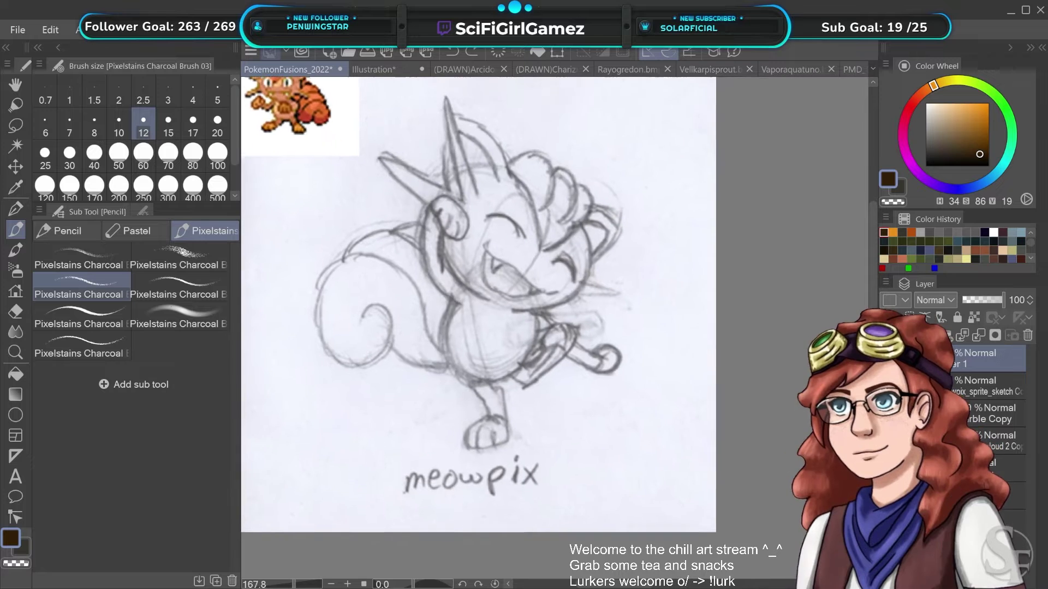
{"action": "left_click_drag", "start_coordinate": [475, 162], "coordinate": [501, 252]}
{"action": "key", "text": "ctrl+z"}
{"action": "left_click_drag", "start_coordinate": [467, 139], "coordinate": [502, 239]}
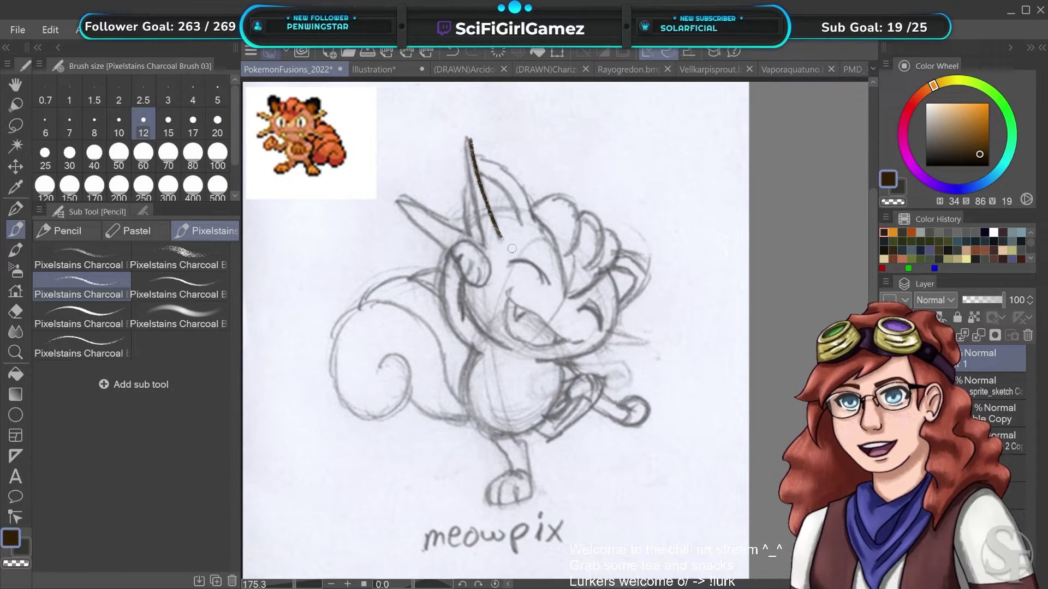
{"action": "mouse_move", "coordinate": [467, 138]}
{"action": "left_mouse_down"}
{"action": "mouse_move", "coordinate": [502, 277]}
{"action": "mouse_move", "coordinate": [482, 240]}
{"action": "left_mouse_up"}
{"action": "key", "text": "ctrl+z"}
{"action": "key", "text": "ctrl+z"}
Switch back to Pixelstains Charcoal Brush 07 at size 6, try a stroke up the tall head spike, and undo it
{"action": "left_click", "coordinate": [82, 343]}
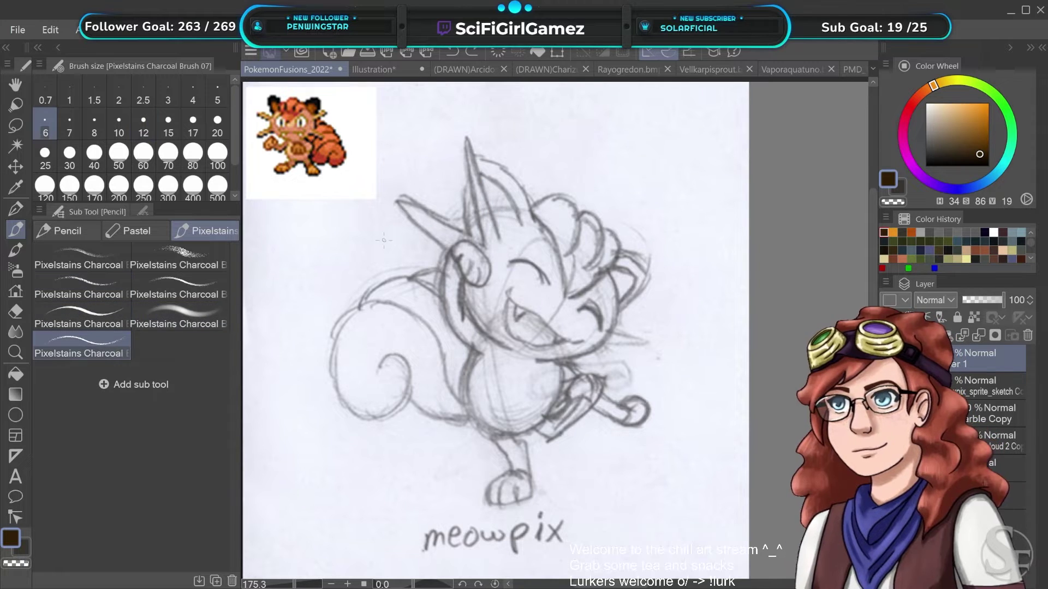
{"action": "left_click_drag", "start_coordinate": [494, 232], "coordinate": [467, 139]}
{"action": "key", "text": "ctrl+z"}
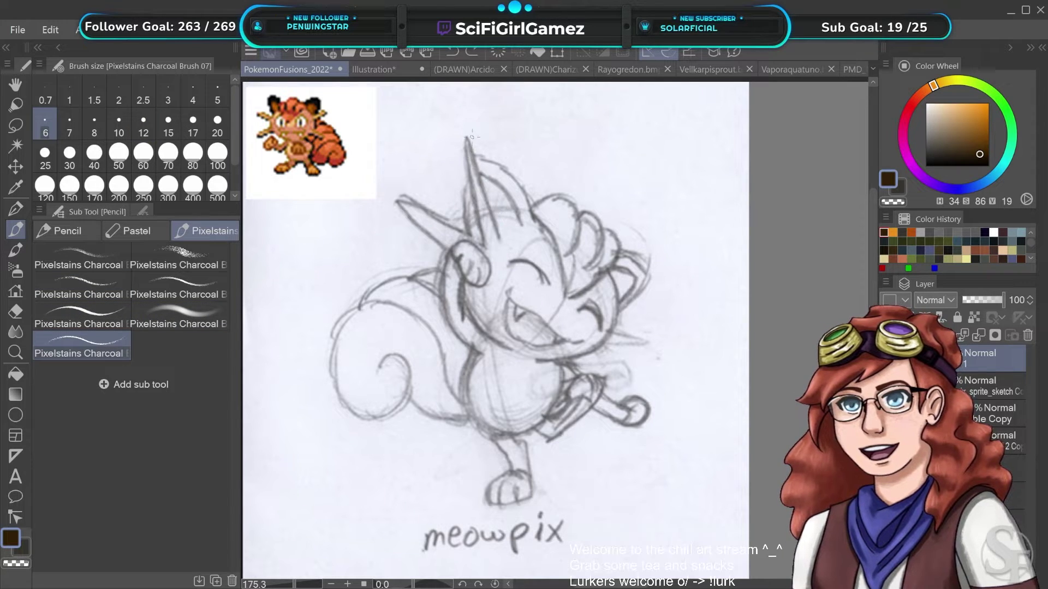
Test Pixelstains Charcoal Brush 05 at size 7 and Brush 04 at size 8 over meowpix's tall head spike, undoing each stroke
{"action": "left_click", "coordinate": [211, 306]}
{"action": "left_click", "coordinate": [125, 319]}
{"action": "left_click_drag", "start_coordinate": [482, 243], "coordinate": [468, 142]}
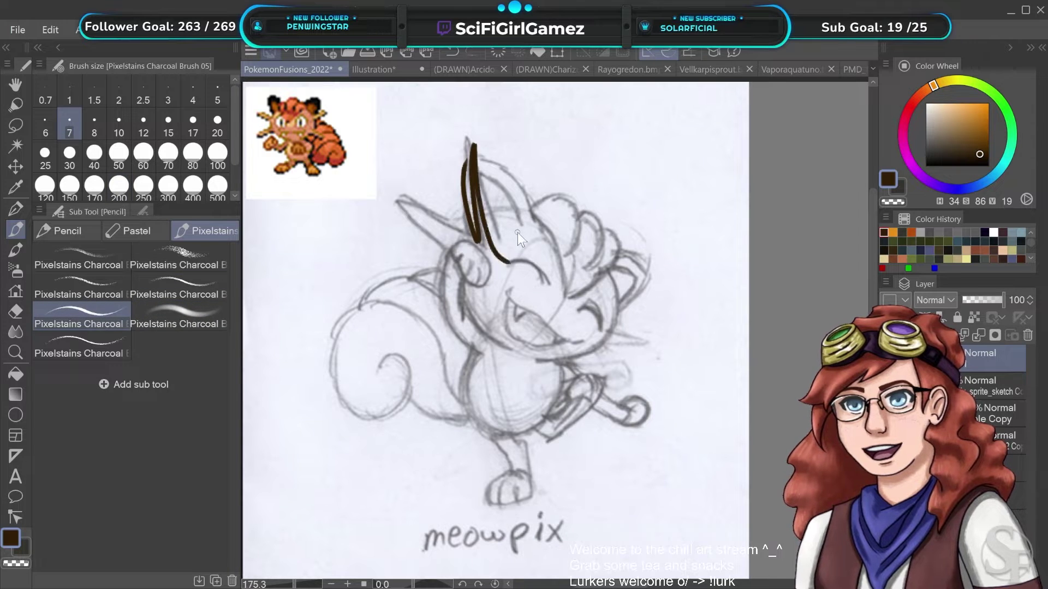
{"action": "key", "text": "ctrl+z"}
{"action": "left_click", "coordinate": [197, 285]}
{"action": "mouse_move", "coordinate": [478, 243]}
{"action": "left_mouse_down"}
{"action": "mouse_move", "coordinate": [470, 191]}
{"action": "mouse_move", "coordinate": [510, 221]}
{"action": "left_mouse_up"}
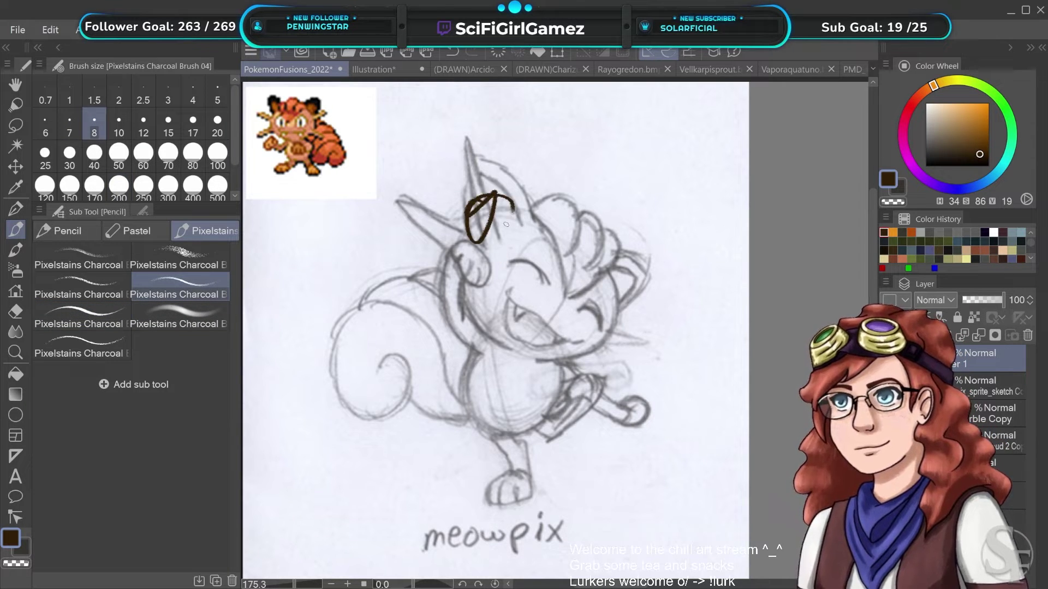
{"action": "key", "text": "ctrl+z"}
Compare Pixelstains Charcoal Brushes 03 and 01 with strokes down meowpix's tall head spike, undoing them all
{"action": "left_click", "coordinate": [81, 285]}
{"action": "mouse_move", "coordinate": [463, 148]}
{"action": "left_mouse_down"}
{"action": "mouse_move", "coordinate": [496, 206]}
{"action": "mouse_move", "coordinate": [503, 257]}
{"action": "left_mouse_up"}
{"action": "key", "text": "ctrl+z"}
{"action": "left_click", "coordinate": [82, 256]}
{"action": "left_click_drag", "start_coordinate": [479, 123], "coordinate": [507, 234]}
{"action": "key", "text": "ctrl+z"}
{"action": "key", "text": "ctrl+z"}
{"action": "left_click_drag", "start_coordinate": [472, 142], "coordinate": [509, 248]}
{"action": "key", "text": "ctrl+z"}
{"action": "key", "text": "ctrl+z"}
{"action": "key", "text": "ctrl+z"}
Return to Pixelstains Charcoal Brush 03 at size 12 and trace both edges of meowpix's tall pointed head spike
{"action": "left_click", "coordinate": [82, 288]}
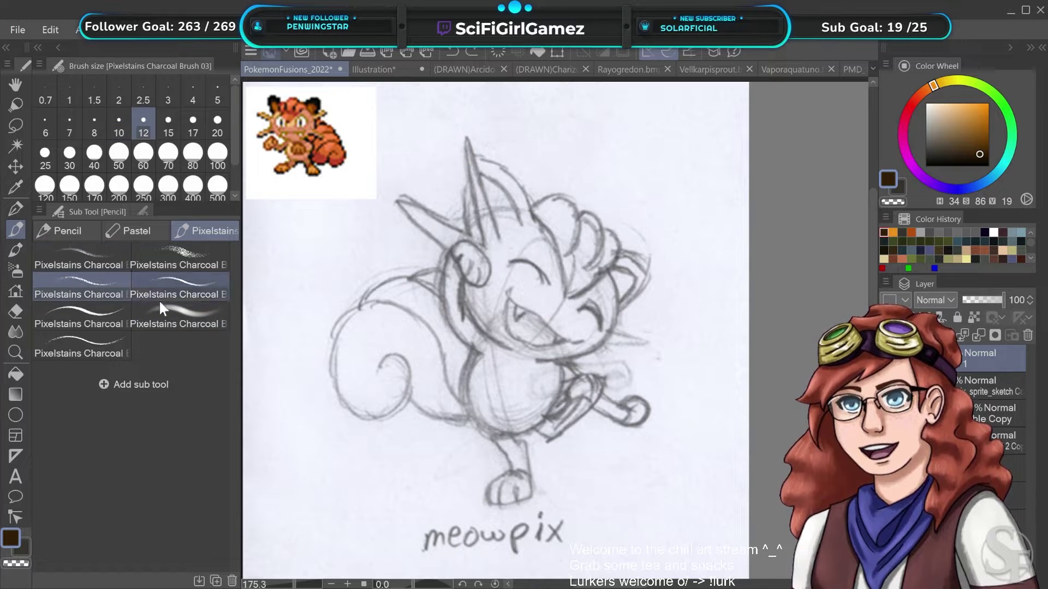
{"action": "mouse_move", "coordinate": [471, 139]}
{"action": "left_mouse_down"}
{"action": "mouse_move", "coordinate": [505, 229]}
{"action": "mouse_move", "coordinate": [524, 246]}
{"action": "left_mouse_up"}
{"action": "key", "text": "ctrl+z"}
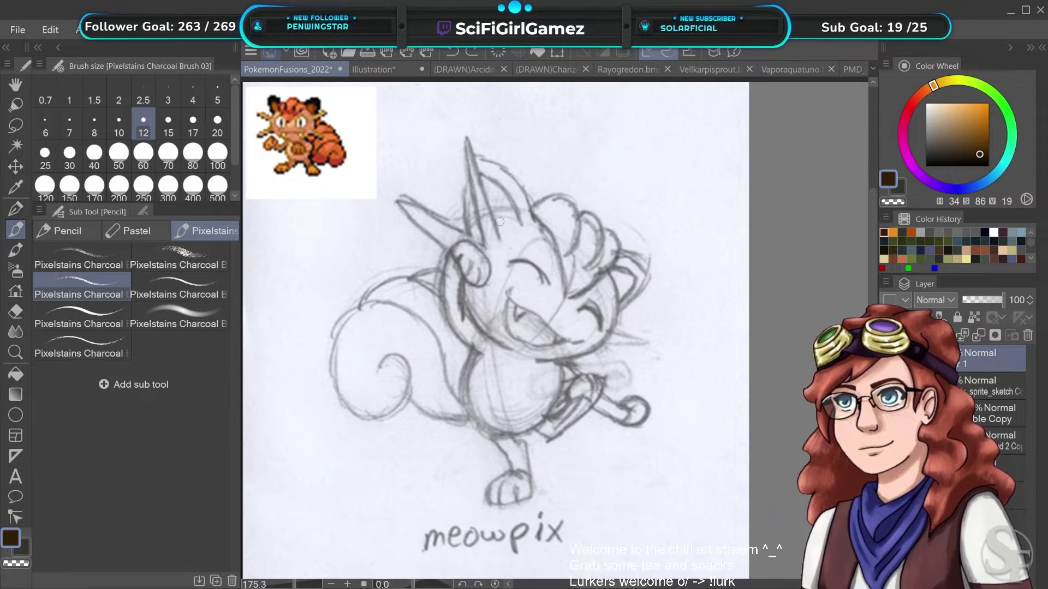
{"action": "left_click_drag", "start_coordinate": [499, 222], "coordinate": [503, 201]}
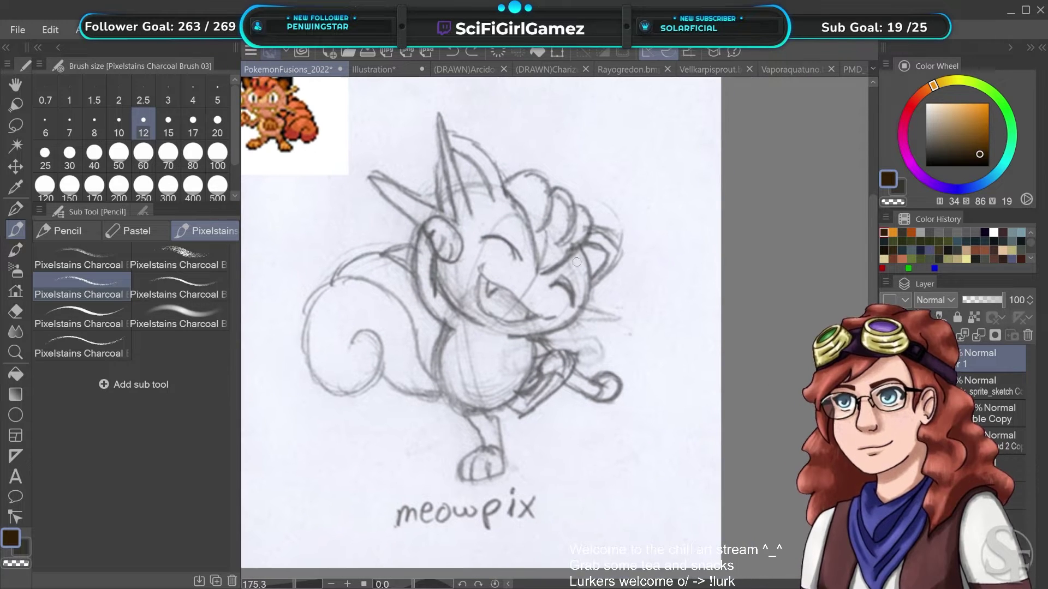
{"action": "left_click_drag", "start_coordinate": [610, 339], "coordinate": [646, 311]}
{"action": "left_click_drag", "start_coordinate": [577, 197], "coordinate": [578, 240]}
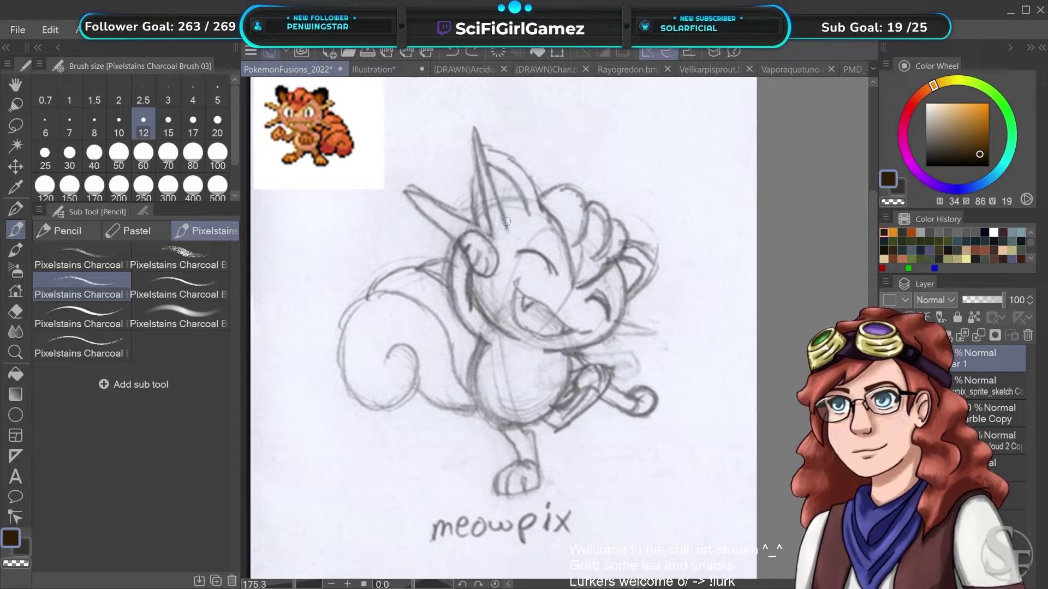
{"action": "left_click_drag", "start_coordinate": [474, 130], "coordinate": [500, 212]}
{"action": "mouse_move", "coordinate": [474, 131]}
{"action": "left_mouse_down"}
{"action": "mouse_move", "coordinate": [488, 232]}
{"action": "mouse_move", "coordinate": [525, 206]}
{"action": "left_mouse_up"}
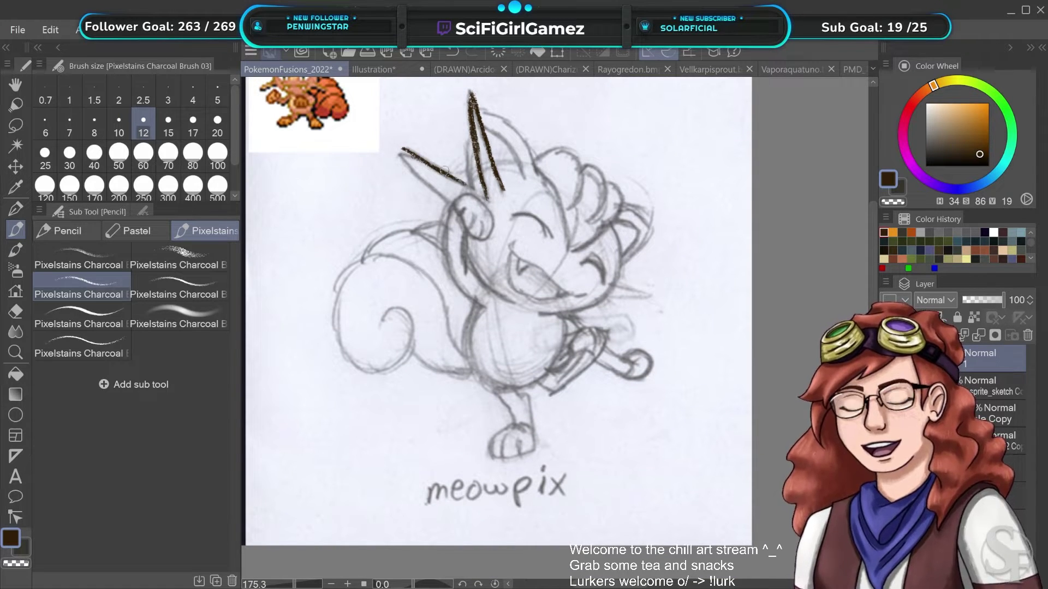
Trace both edges of meowpix's shorter slanted spike and the curved upper edge of the raised paw, undoing imperfect strokes
{"action": "left_click_drag", "start_coordinate": [485, 192], "coordinate": [403, 150]}
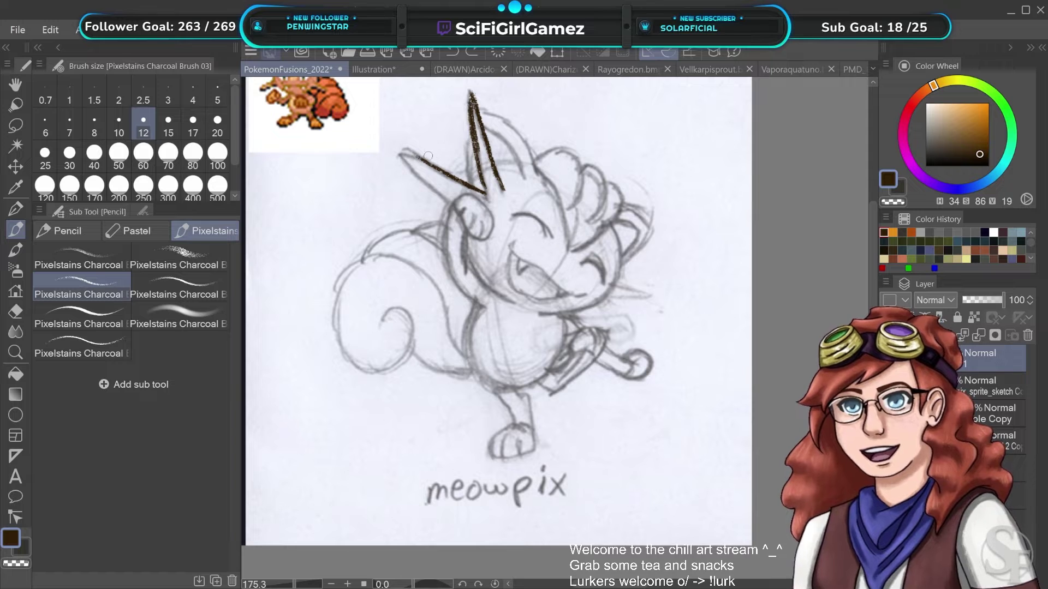
{"action": "left_click_drag", "start_coordinate": [403, 154], "coordinate": [454, 210]}
{"action": "key", "text": "ctrl+z"}
{"action": "key", "text": "ctrl+z"}
{"action": "mouse_move", "coordinate": [452, 204]}
{"action": "left_mouse_down"}
{"action": "mouse_move", "coordinate": [486, 196]}
{"action": "mouse_move", "coordinate": [485, 232]}
{"action": "left_mouse_up"}
{"action": "key", "text": "ctrl+z"}
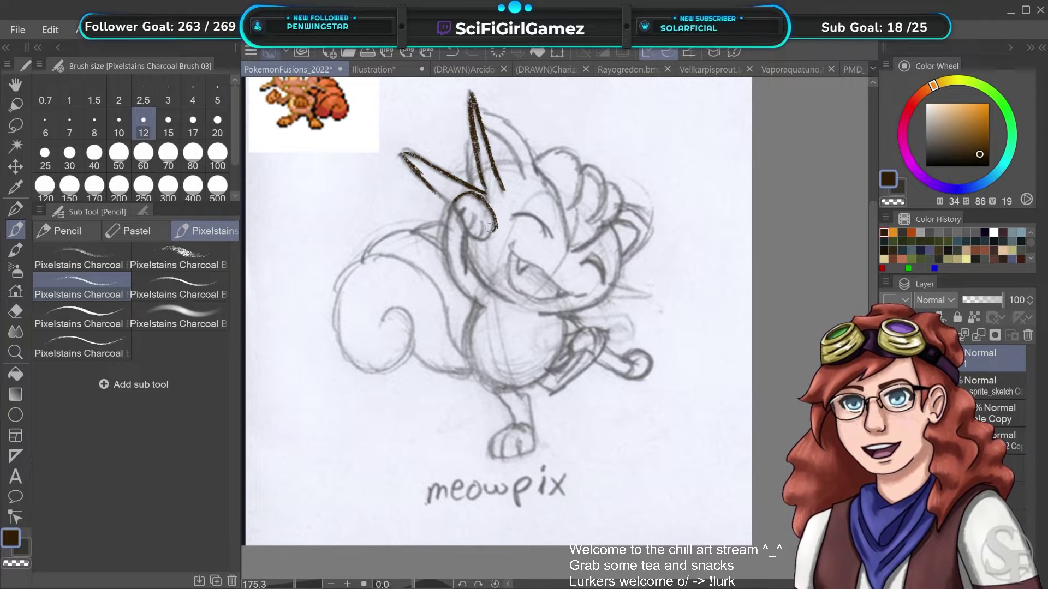
Switch to PMD_Picnic_Vignet.jpg and try a Charcoal Brush 03 stroke beside the green character's head, undoing it
{"action": "left_click", "coordinate": [850, 69]}
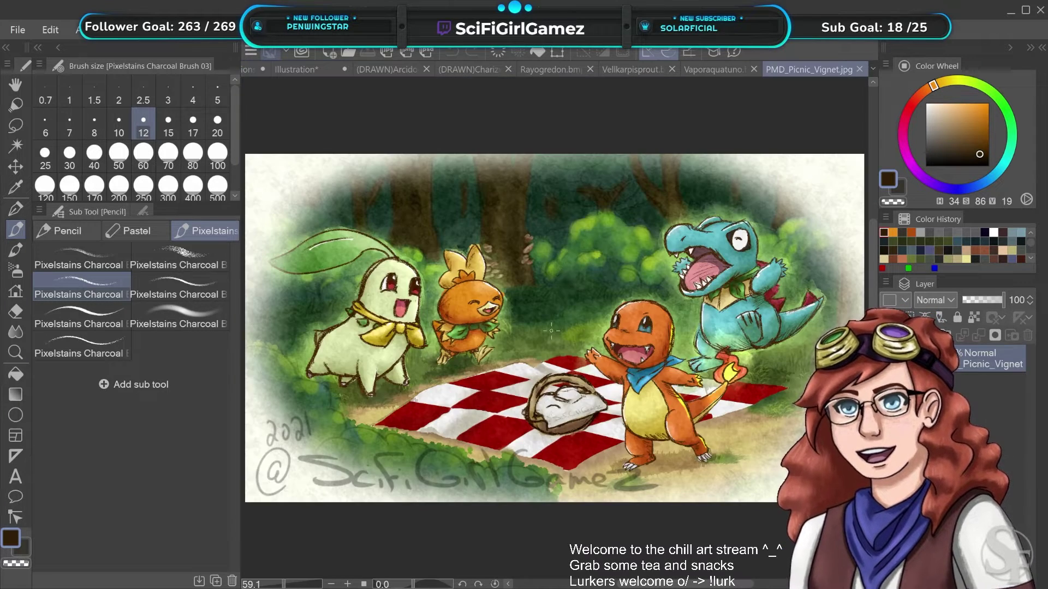
{"action": "scroll", "coordinate": [382, 330], "scroll_direction": "up", "scroll_amount": 4}
{"action": "left_click_drag", "start_coordinate": [382, 330], "coordinate": [537, 392]}
{"action": "mouse_move", "coordinate": [458, 194]}
{"action": "left_mouse_down"}
{"action": "mouse_move", "coordinate": [427, 261]}
{"action": "mouse_move", "coordinate": [431, 316]}
{"action": "left_mouse_up"}
{"action": "key", "text": "ctrl+z"}
Sample the dark brown of the green character's outline and test Charcoal Brush 03 at sizes 12 and 20, undoing the strokes
{"action": "left_click", "coordinate": [476, 251], "text": "alt"}
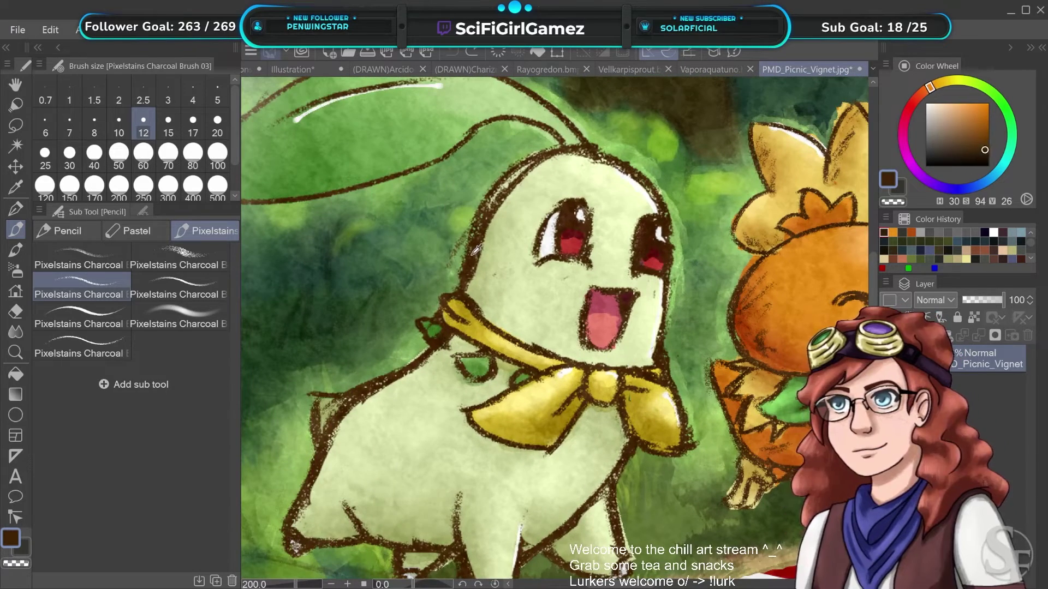
{"action": "left_click_drag", "start_coordinate": [436, 236], "coordinate": [435, 319]}
{"action": "key", "text": "ctrl+z"}
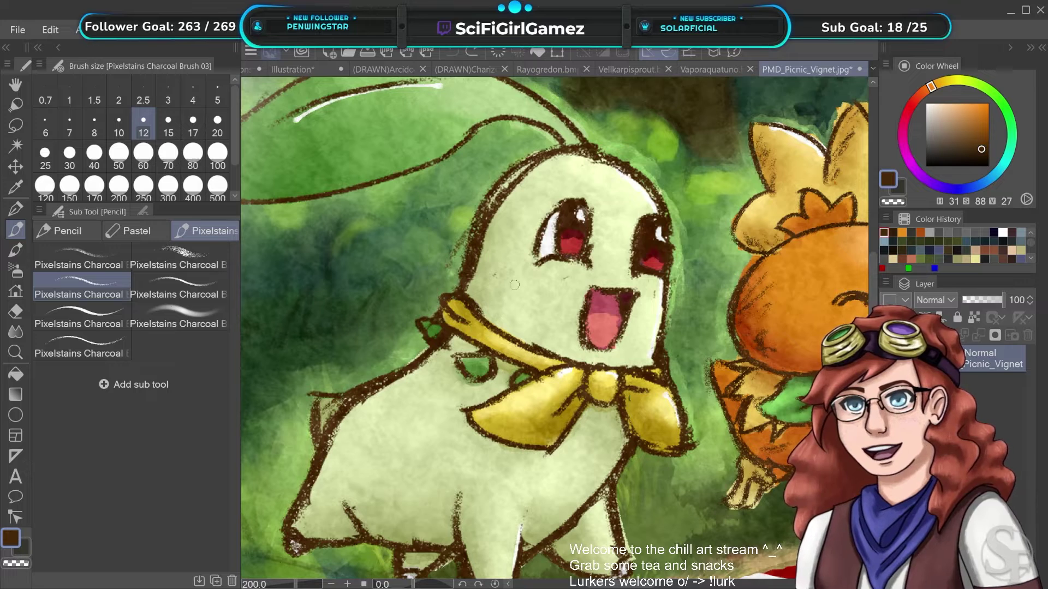
{"action": "key", "text": "bracketright"}
{"action": "key", "text": "bracketright"}
{"action": "key", "text": "bracketright"}
{"action": "left_click_drag", "start_coordinate": [473, 173], "coordinate": [435, 266]}
{"action": "key", "text": "ctrl+z"}
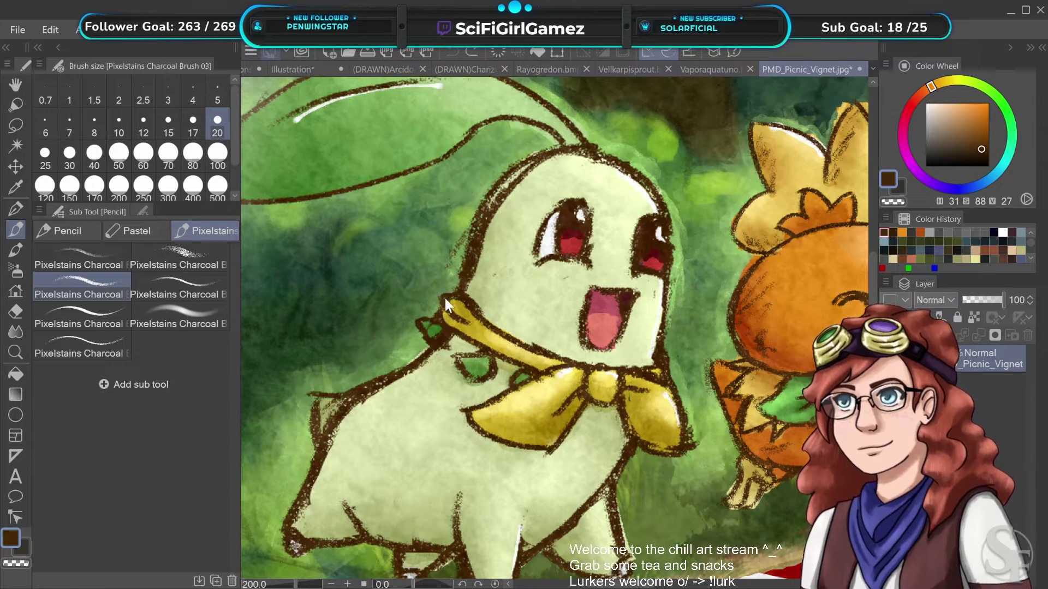
Test Pixelstains Charcoal Brush 01 around the green character's leaf and head, enlarging it to size 20 and undoing the strokes
{"action": "left_click", "coordinate": [188, 257]}
{"action": "left_click", "coordinate": [82, 258]}
{"action": "left_click_drag", "start_coordinate": [431, 187], "coordinate": [419, 313]}
{"action": "key", "text": "ctrl+z"}
{"action": "key", "text": "ctrl+z"}
{"action": "key", "text": "bracketright"}
{"action": "key", "text": "bracketright"}
{"action": "key", "text": "bracketright"}
{"action": "key", "text": "bracketright"}
{"action": "mouse_move", "coordinate": [452, 136]}
{"action": "left_mouse_down"}
{"action": "mouse_move", "coordinate": [408, 164]}
{"action": "mouse_move", "coordinate": [415, 170]}
{"action": "left_mouse_up"}
{"action": "mouse_move", "coordinate": [452, 152]}
{"action": "left_mouse_down"}
{"action": "mouse_move", "coordinate": [431, 161]}
{"action": "mouse_move", "coordinate": [437, 201]}
{"action": "left_mouse_up"}
{"action": "key", "text": "ctrl+z"}
{"action": "left_click_drag", "start_coordinate": [399, 154], "coordinate": [461, 119]}
{"action": "key", "text": "ctrl+z"}
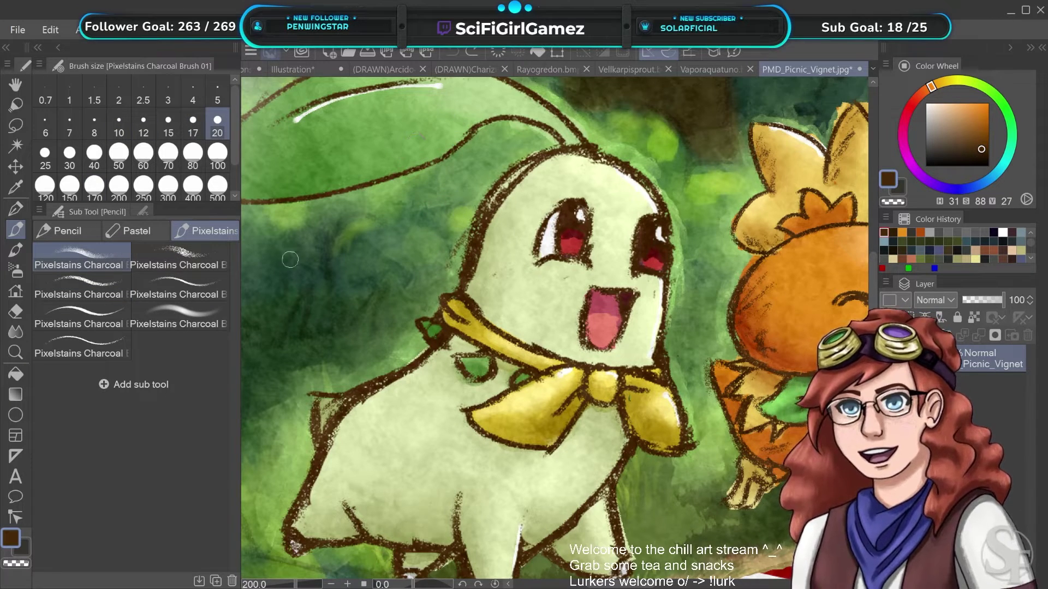
Try Pixelstains Charcoal Brush 04 and Brush 07 on the green character's leaf, undoing every stroke
{"action": "left_click", "coordinate": [181, 286]}
{"action": "mouse_move", "coordinate": [392, 153]}
{"action": "left_mouse_down"}
{"action": "mouse_move", "coordinate": [463, 138]}
{"action": "mouse_move", "coordinate": [386, 147]}
{"action": "left_mouse_up"}
{"action": "key", "text": "ctrl+z"}
{"action": "left_click", "coordinate": [90, 316]}
{"action": "left_click", "coordinate": [103, 341]}
{"action": "mouse_move", "coordinate": [455, 130]}
{"action": "left_mouse_down"}
{"action": "mouse_move", "coordinate": [401, 156]}
{"action": "mouse_move", "coordinate": [426, 154]}
{"action": "left_mouse_up"}
{"action": "key", "text": "ctrl+z"}
{"action": "key", "text": "ctrl+z"}
{"action": "key", "text": "ctrl+z"}
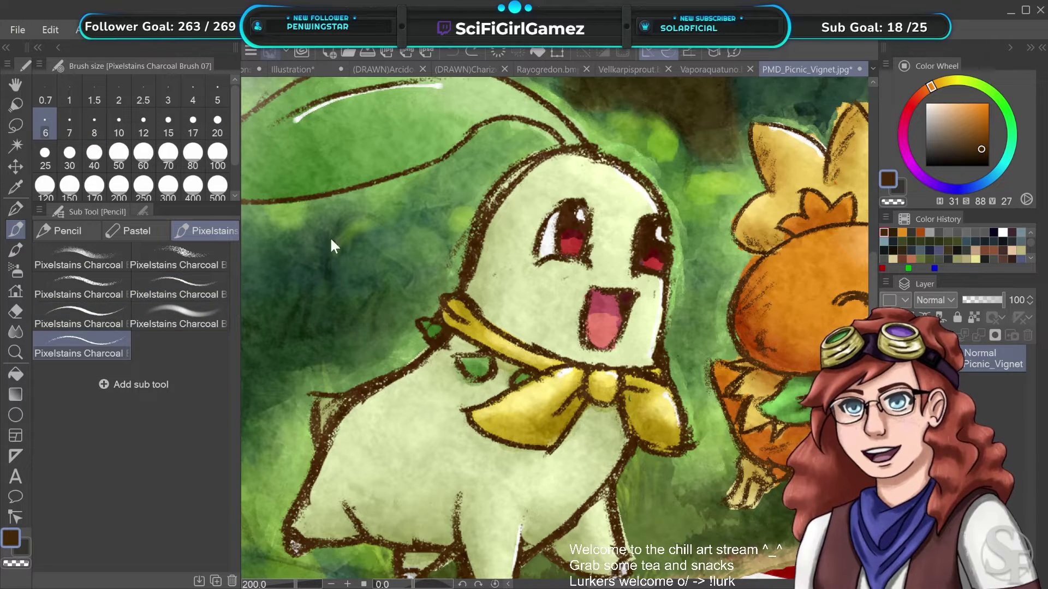
Try the Noise brush from the Pastel group beside the green character, undo the stroke, and reduce the brush size below 50
{"action": "left_click", "coordinate": [158, 231]}
{"action": "left_click", "coordinate": [111, 319]}
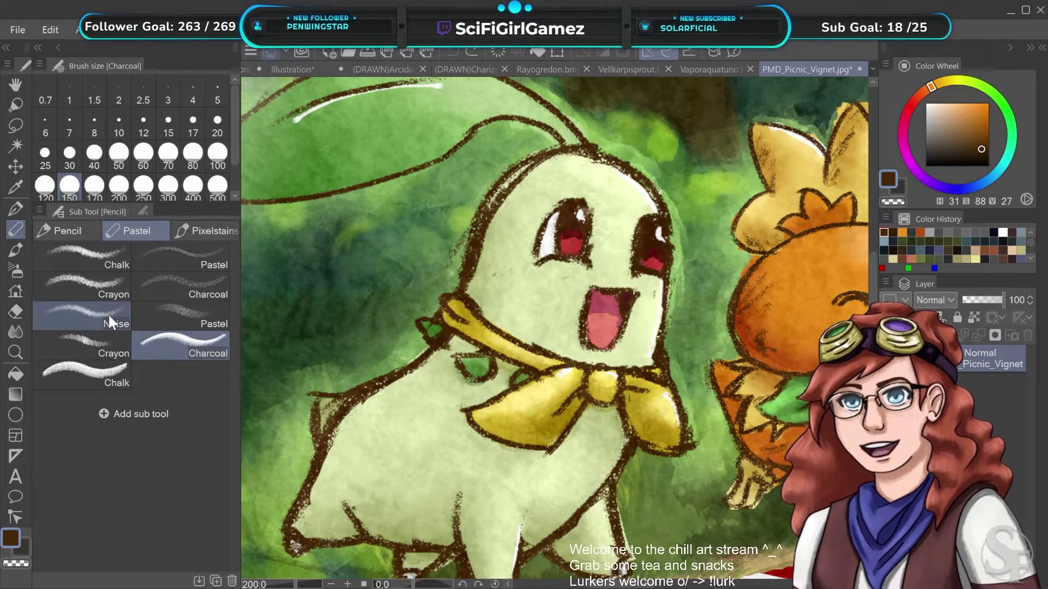
{"action": "left_click_drag", "start_coordinate": [363, 158], "coordinate": [376, 240]}
{"action": "key", "text": "ctrl+z"}
{"action": "key", "text": "bracketleft"}
{"action": "key", "text": "bracketleft"}
{"action": "key", "text": "bracketleft"}
{"action": "key", "text": "bracketleft"}
{"action": "key", "text": "bracketleft"}
{"action": "key", "text": "bracketleft"}
{"action": "key", "text": "bracketleft"}
{"action": "key", "text": "bracketleft"}
{"action": "key", "text": "bracketleft"}
{"action": "key", "text": "bracketleft"}
{"action": "key", "text": "bracketleft"}
{"action": "key", "text": "bracketleft"}
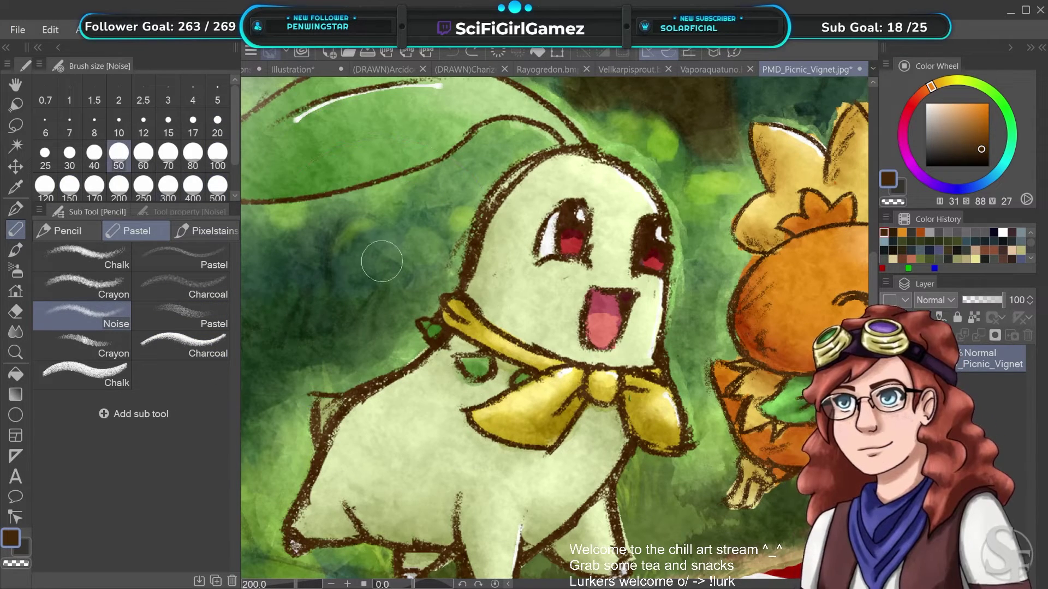
{"action": "key", "text": "bracketleft"}
{"action": "key", "text": "bracketleft"}
{"action": "key", "text": "bracketleft"}
{"action": "key", "text": "bracketleft"}
{"action": "key", "text": "bracketleft"}
Test the thicker Charcoal brush of the Pastel group near the leaf, reducing it to size 6 and undoing each stroke
{"action": "left_click", "coordinate": [209, 343]}
{"action": "mouse_move", "coordinate": [327, 210]}
{"action": "left_mouse_down"}
{"action": "mouse_move", "coordinate": [355, 255]}
{"action": "mouse_move", "coordinate": [401, 261]}
{"action": "mouse_move", "coordinate": [397, 215]}
{"action": "mouse_move", "coordinate": [416, 228]}
{"action": "left_mouse_up"}
{"action": "key", "text": "ctrl+z"}
{"action": "key", "text": "bracketleft"}
{"action": "key", "text": "bracketleft"}
{"action": "key", "text": "bracketleft"}
{"action": "key", "text": "bracketleft"}
{"action": "key", "text": "bracketleft"}
{"action": "key", "text": "bracketleft"}
{"action": "key", "text": "bracketleft"}
{"action": "key", "text": "bracketleft"}
{"action": "key", "text": "bracketleft"}
{"action": "key", "text": "bracketleft"}
{"action": "key", "text": "bracketleft"}
{"action": "key", "text": "bracketleft"}
{"action": "key", "text": "bracketleft"}
{"action": "key", "text": "bracketleft"}
{"action": "key", "text": "bracketleft"}
{"action": "key", "text": "bracketleft"}
{"action": "key", "text": "bracketleft"}
{"action": "key", "text": "ctrl+z"}
{"action": "left_click_drag", "start_coordinate": [365, 155], "coordinate": [443, 143]}
{"action": "key", "text": "ctrl+z"}
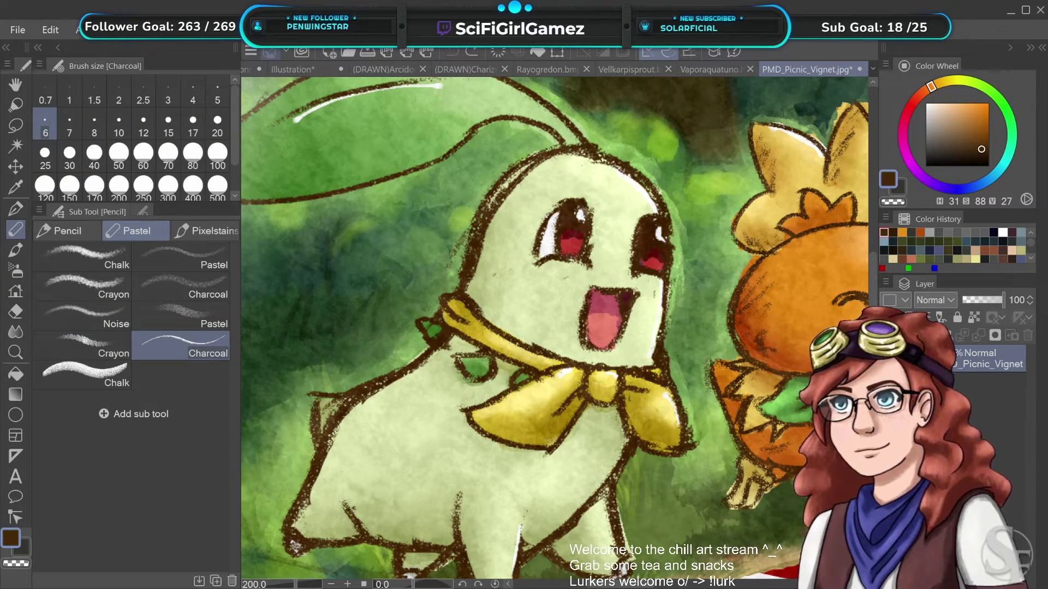
Shrink the last Chalk brush in the Pastel group from size 170, try a stroke on the leaf, and undo it
{"action": "left_click", "coordinate": [82, 375]}
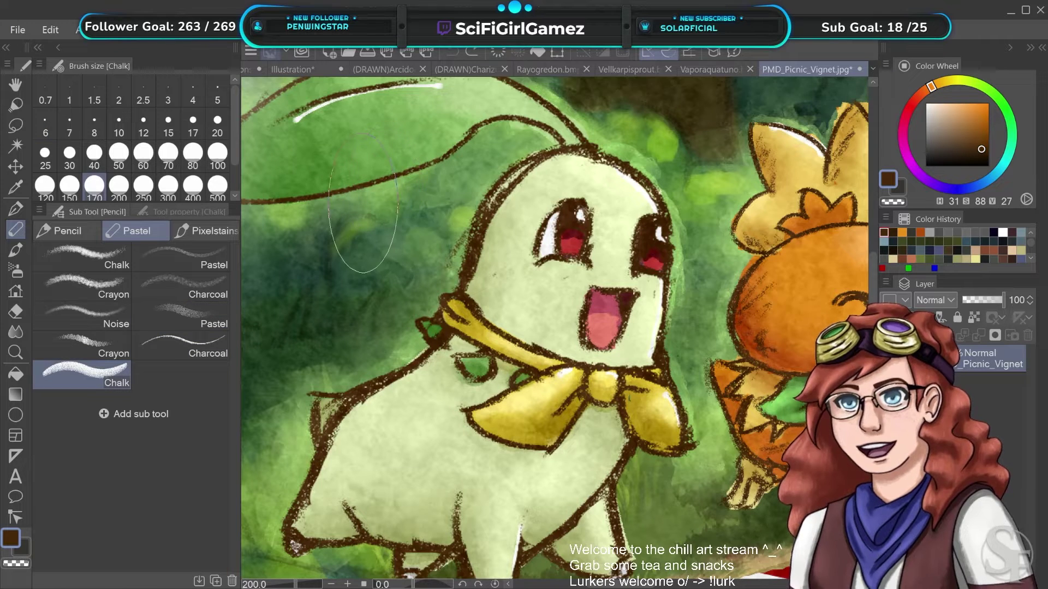
{"action": "key", "text": "bracketleft"}
{"action": "key", "text": "bracketleft"}
{"action": "key", "text": "bracketleft"}
{"action": "key", "text": "bracketleft"}
{"action": "key", "text": "bracketleft"}
{"action": "key", "text": "bracketleft"}
{"action": "key", "text": "bracketleft"}
{"action": "key", "text": "bracketleft"}
{"action": "key", "text": "bracketleft"}
{"action": "key", "text": "bracketleft"}
{"action": "key", "text": "bracketleft"}
{"action": "key", "text": "bracketleft"}
{"action": "key", "text": "bracketleft"}
{"action": "key", "text": "bracketleft"}
{"action": "key", "text": "bracketleft"}
{"action": "left_click_drag", "start_coordinate": [357, 161], "coordinate": [410, 151]}
{"action": "key", "text": "ctrl+z"}
Reduce the first Chalk brush in the Pastel group to size 2 and draw short test strokes on the green character's leaf
{"action": "left_click", "coordinate": [104, 256]}
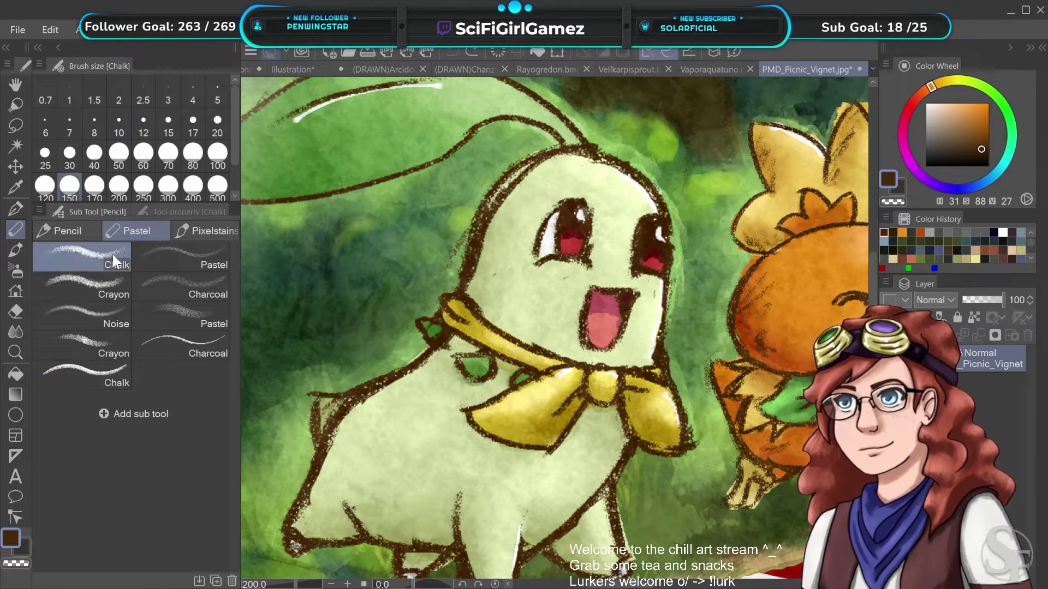
{"action": "key", "text": "bracketleft"}
{"action": "key", "text": "bracketleft"}
{"action": "key", "text": "bracketleft"}
{"action": "key", "text": "bracketleft"}
{"action": "key", "text": "bracketleft"}
{"action": "key", "text": "bracketleft"}
{"action": "key", "text": "bracketleft"}
{"action": "key", "text": "bracketleft"}
{"action": "key", "text": "bracketleft"}
{"action": "key", "text": "bracketleft"}
{"action": "key", "text": "bracketleft"}
{"action": "key", "text": "bracketleft"}
{"action": "key", "text": "bracketleft"}
{"action": "key", "text": "bracketleft"}
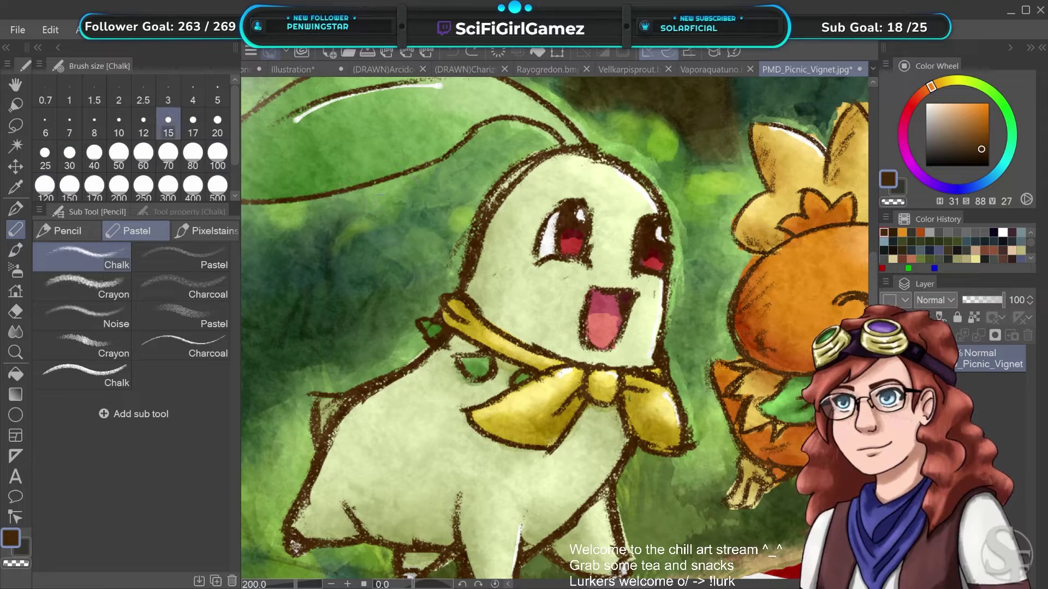
{"action": "key", "text": "bracketleft"}
{"action": "key", "text": "bracketleft"}
{"action": "key", "text": "bracketleft"}
{"action": "key", "text": "bracketleft"}
{"action": "key", "text": "bracketleft"}
{"action": "key", "text": "bracketleft"}
{"action": "key", "text": "bracketleft"}
{"action": "key", "text": "bracketleft"}
{"action": "key", "text": "bracketleft"}
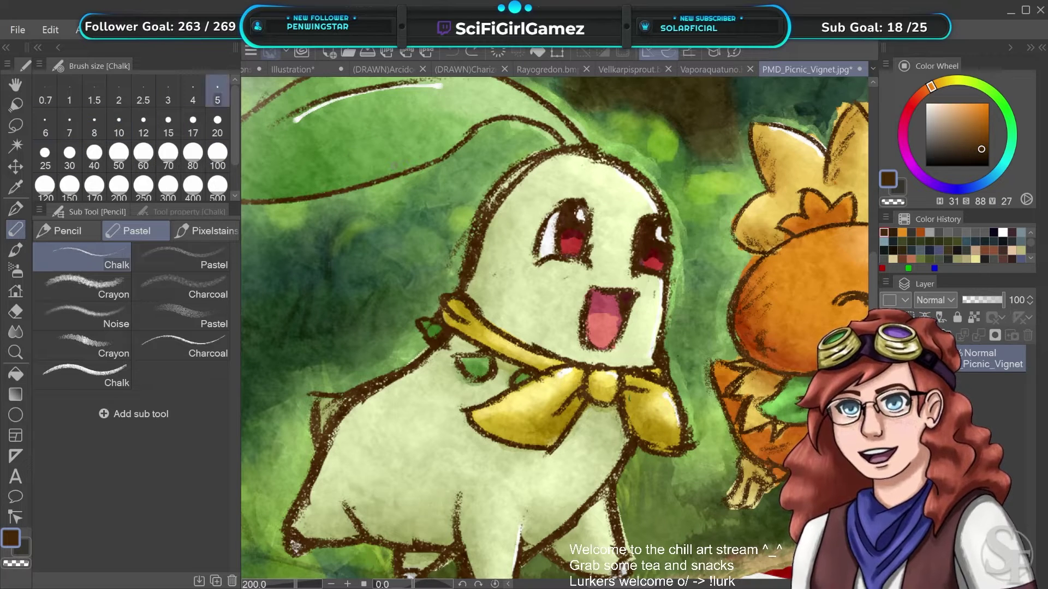
{"action": "key", "text": "bracketright"}
{"action": "mouse_move", "coordinate": [380, 164]}
{"action": "left_mouse_down"}
{"action": "mouse_move", "coordinate": [424, 147]}
{"action": "mouse_move", "coordinate": [416, 157]}
{"action": "left_mouse_up"}
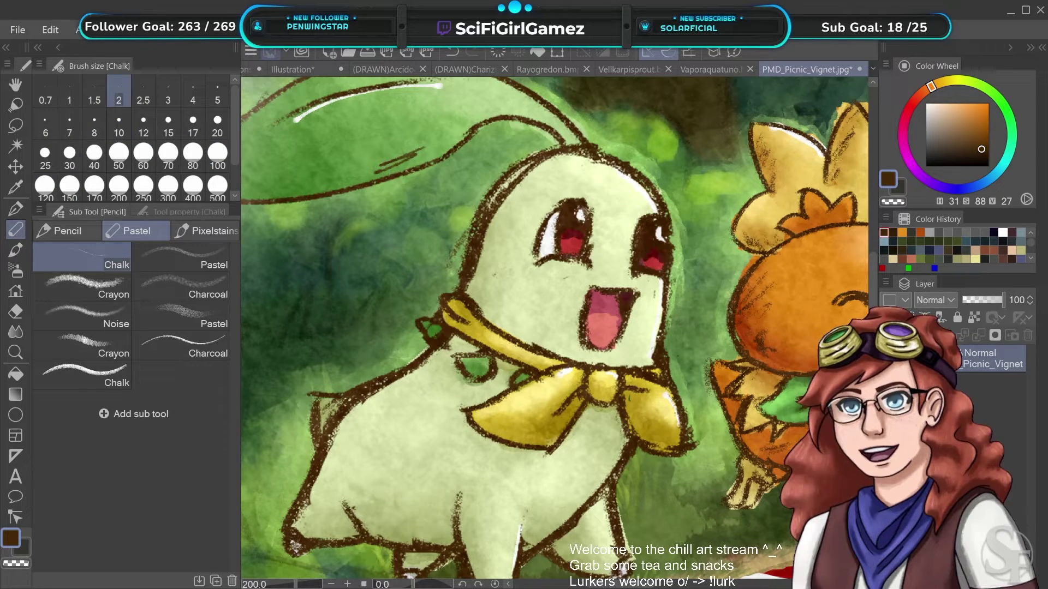
Enlarge the Chalk brush to size 4 and hatch a thicker test mark on the leaf beside its lower edge
{"action": "key", "text": "bracketright"}
{"action": "key", "text": "bracketright"}
{"action": "key", "text": "bracketright"}
{"action": "left_click_drag", "start_coordinate": [360, 176], "coordinate": [431, 147]}
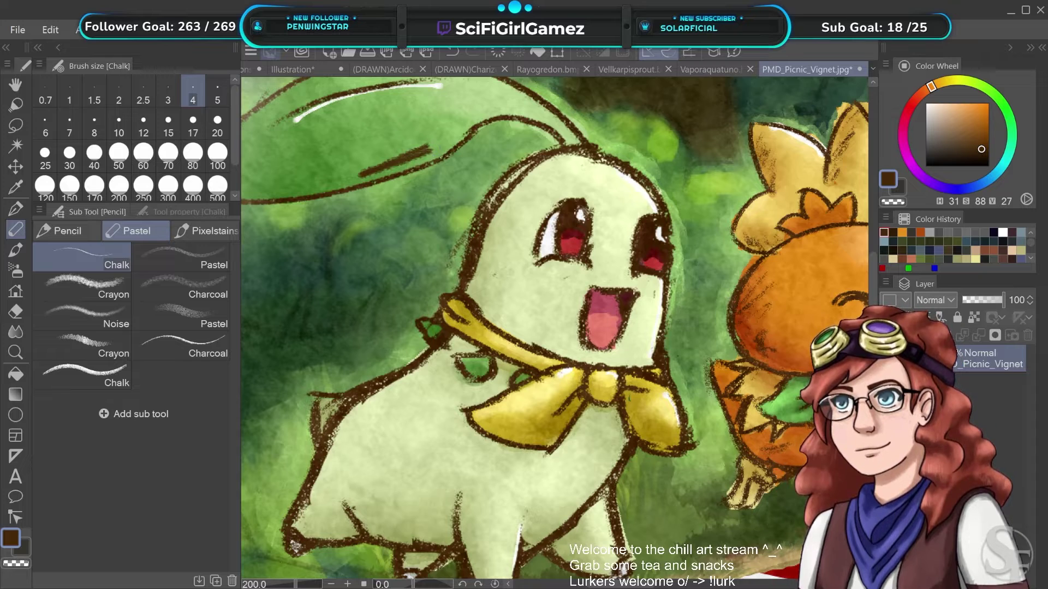
Remove the leaf test mark, switch to the Pencil group, try the Design pencil on the background beside the head, and undo the stroke
{"action": "key", "text": "ctrl+z"}
{"action": "left_click", "coordinate": [65, 231]}
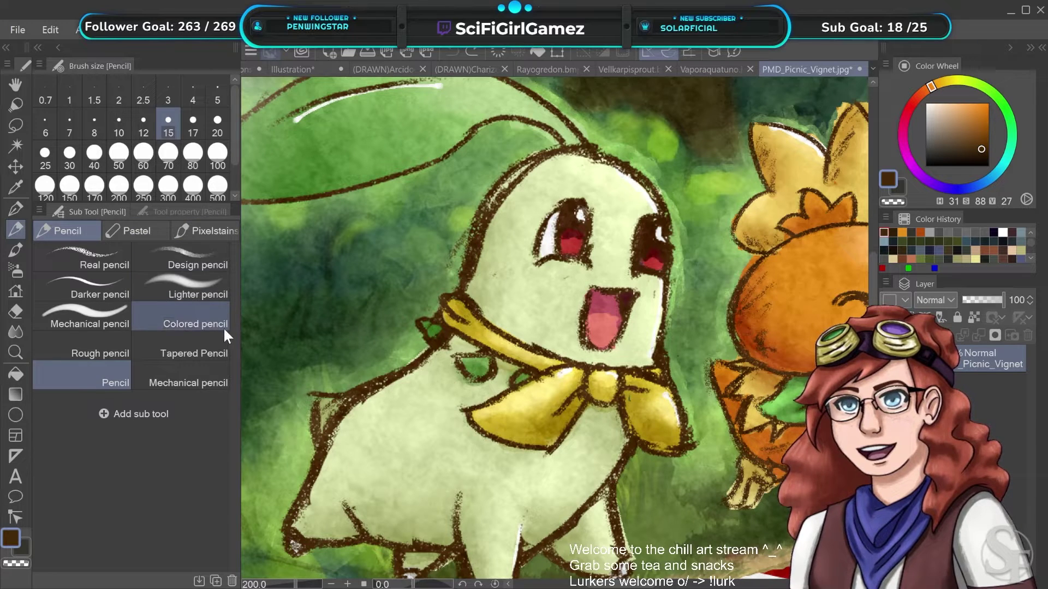
{"action": "left_click", "coordinate": [104, 259]}
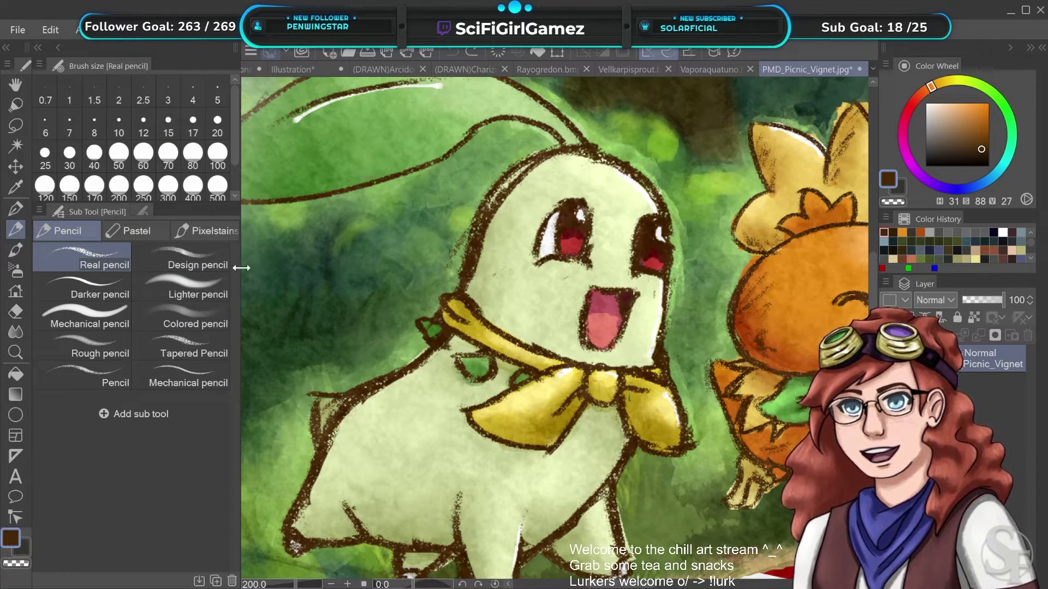
{"action": "left_click", "coordinate": [186, 259]}
{"action": "left_click_drag", "start_coordinate": [393, 262], "coordinate": [433, 295]}
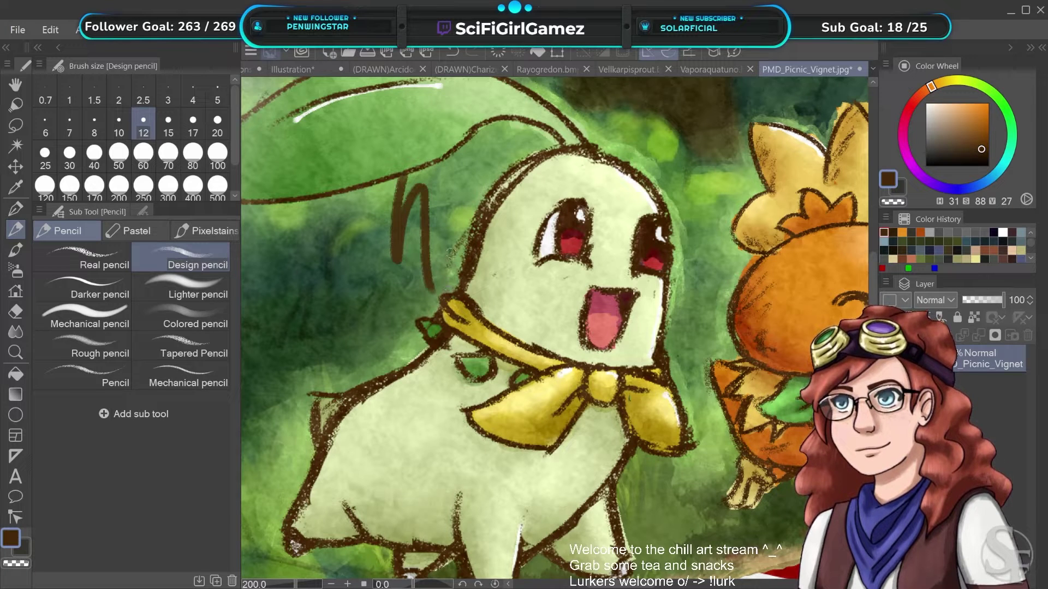
{"action": "key", "text": "ctrl+z"}
Test the Tapered Pencil, Rough pencil and Pencil brushes below the leaf, undoing each stroke
{"action": "left_click", "coordinate": [181, 336]}
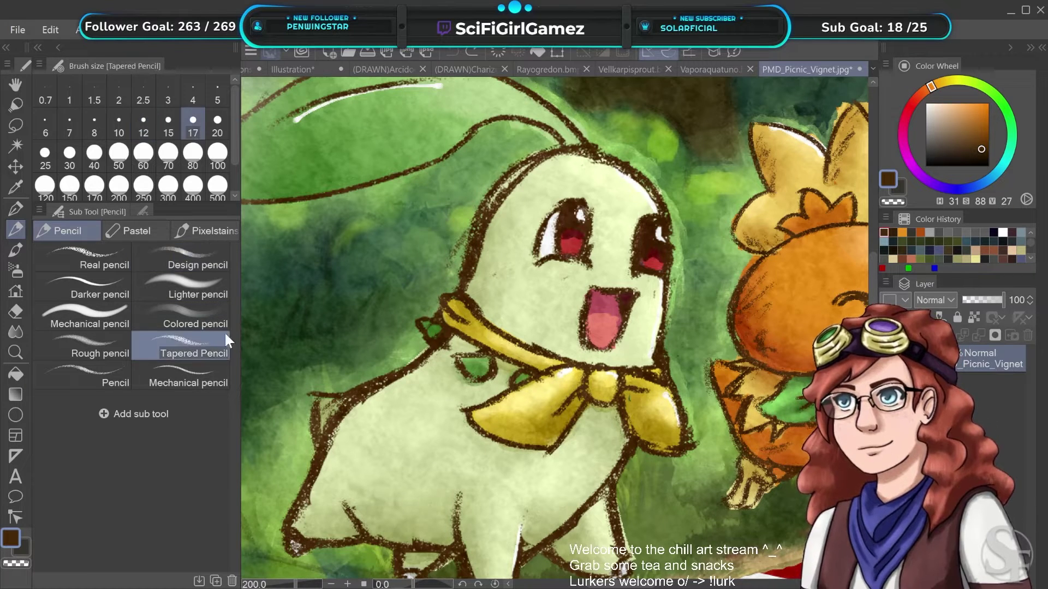
{"action": "left_click_drag", "start_coordinate": [376, 195], "coordinate": [406, 196]}
{"action": "key", "text": "ctrl+z"}
{"action": "left_click", "coordinate": [100, 352]}
{"action": "left_click_drag", "start_coordinate": [381, 163], "coordinate": [401, 332]}
{"action": "key", "text": "ctrl+z"}
{"action": "left_click", "coordinate": [103, 376]}
{"action": "mouse_move", "coordinate": [352, 229]}
{"action": "left_mouse_down"}
{"action": "mouse_move", "coordinate": [384, 185]}
{"action": "mouse_move", "coordinate": [401, 256]}
{"action": "left_mouse_up"}
{"action": "key", "text": "ctrl+z"}
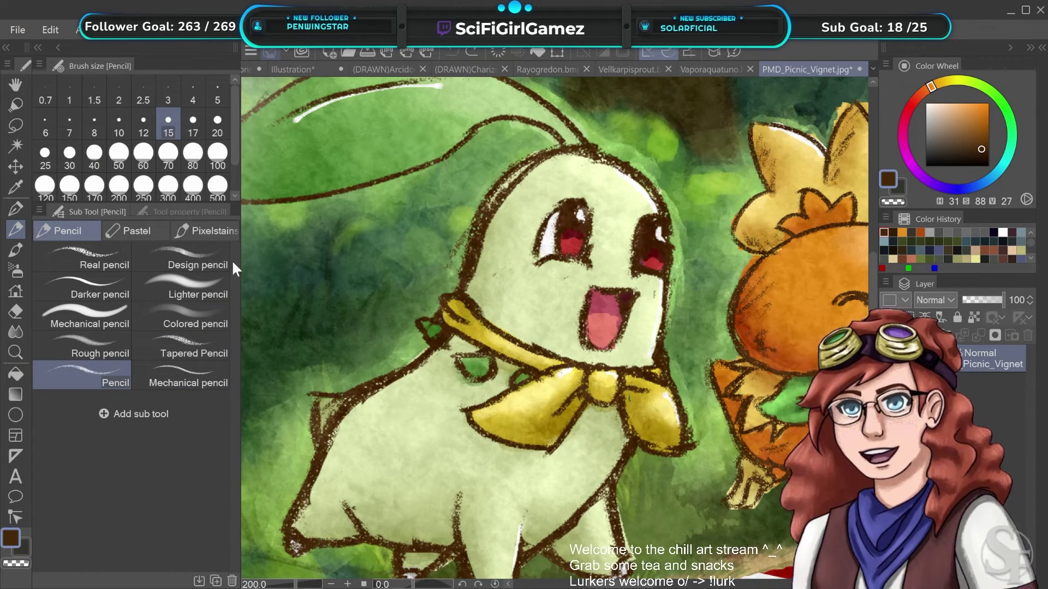
Switch to Pixelstains Charcoal Brush 03, test a zigzag stroke across the leaf's lower edge, and undo it
{"action": "left_click", "coordinate": [205, 230]}
{"action": "mouse_move", "coordinate": [393, 155]}
{"action": "left_mouse_down"}
{"action": "mouse_move", "coordinate": [367, 233]}
{"action": "mouse_move", "coordinate": [420, 327]}
{"action": "left_mouse_up"}
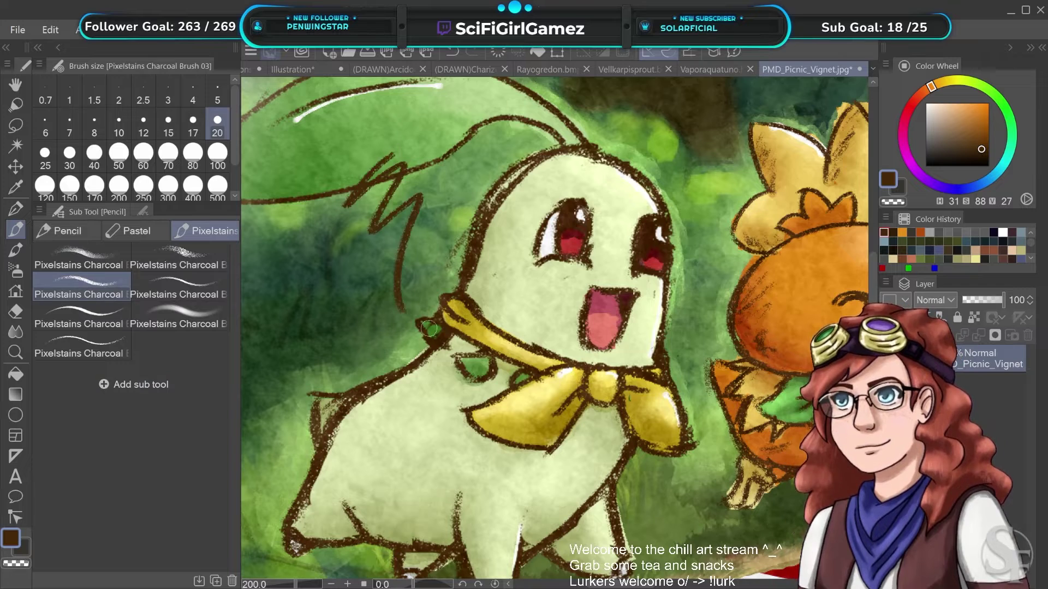
{"action": "key", "text": "ctrl+z"}
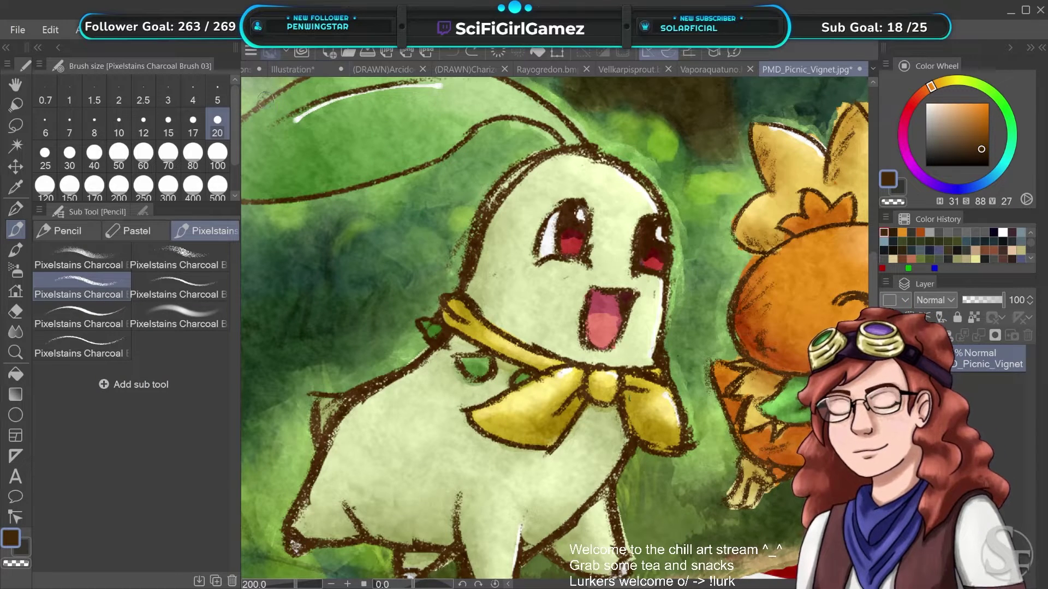
Close the Charizuffard.bmp, Rayogredon.bmp and Vaporaquatuno.bmp reference documents
{"action": "left_click", "coordinate": [250, 69]}
{"action": "left_click", "coordinate": [377, 68]}
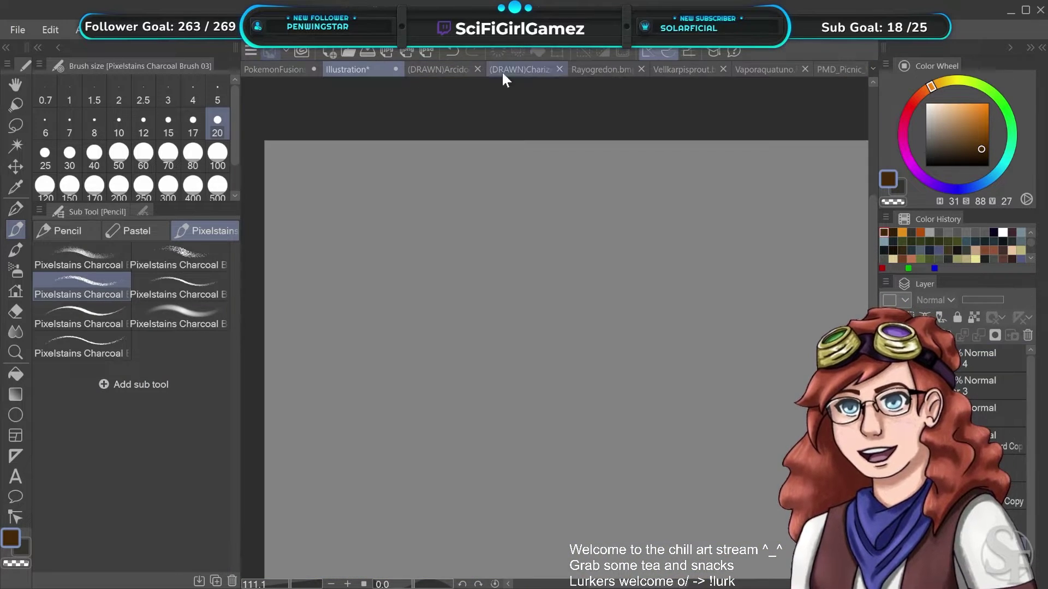
{"action": "scroll", "coordinate": [502, 405], "scroll_direction": "down", "scroll_amount": 2}
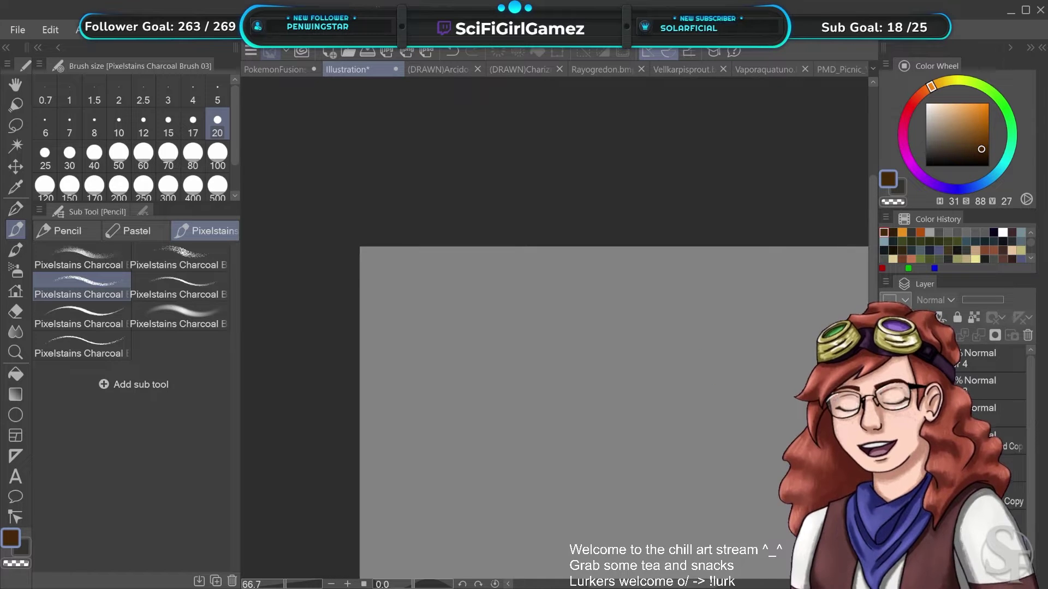
{"action": "left_click", "coordinate": [434, 69]}
{"action": "left_click", "coordinate": [564, 68]}
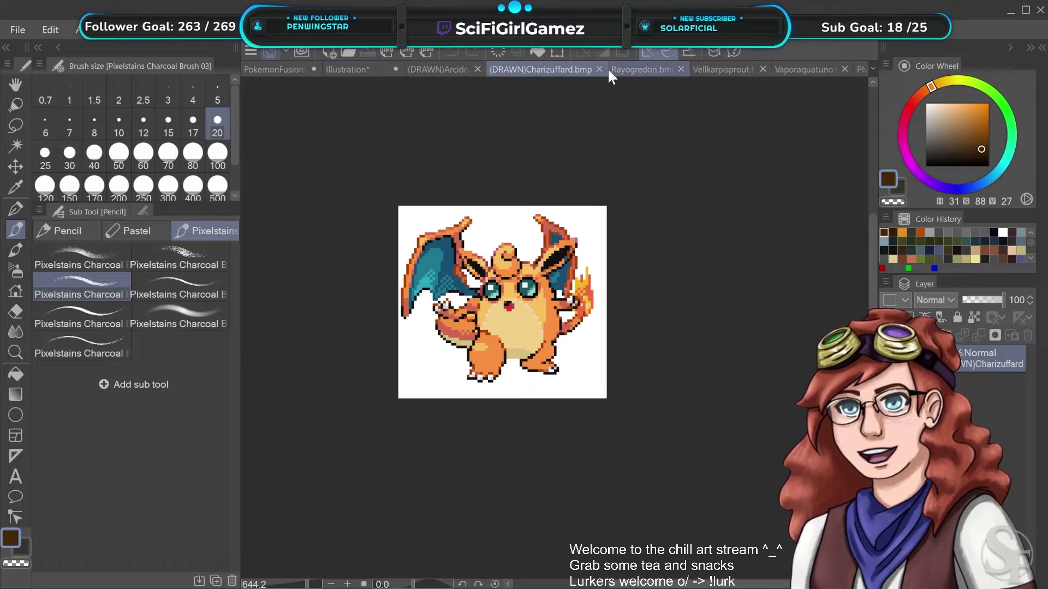
{"action": "left_click", "coordinate": [599, 69]}
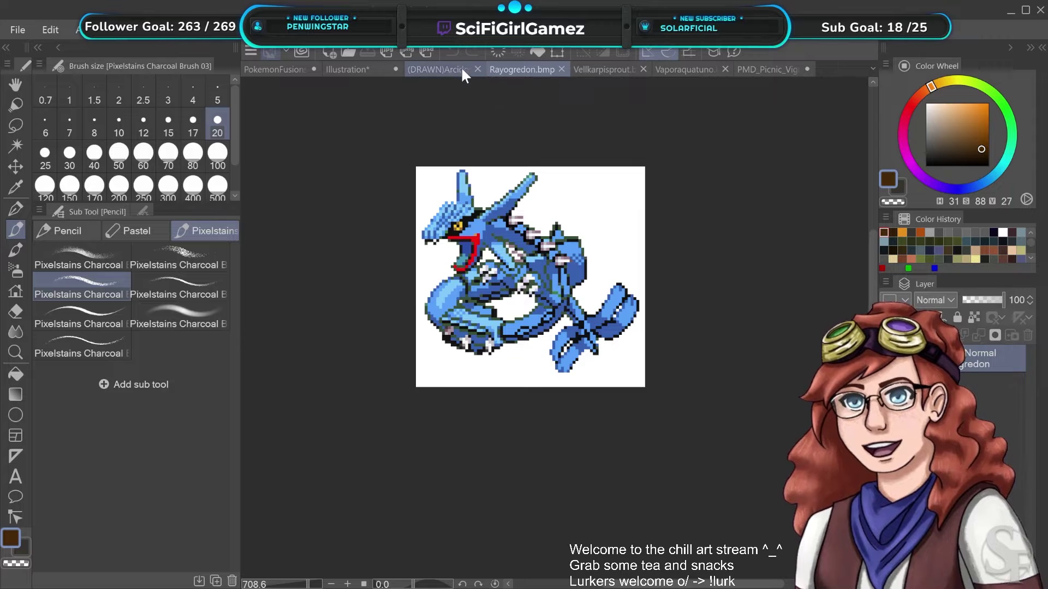
{"action": "left_click", "coordinate": [475, 69]}
{"action": "left_click", "coordinate": [561, 70]}
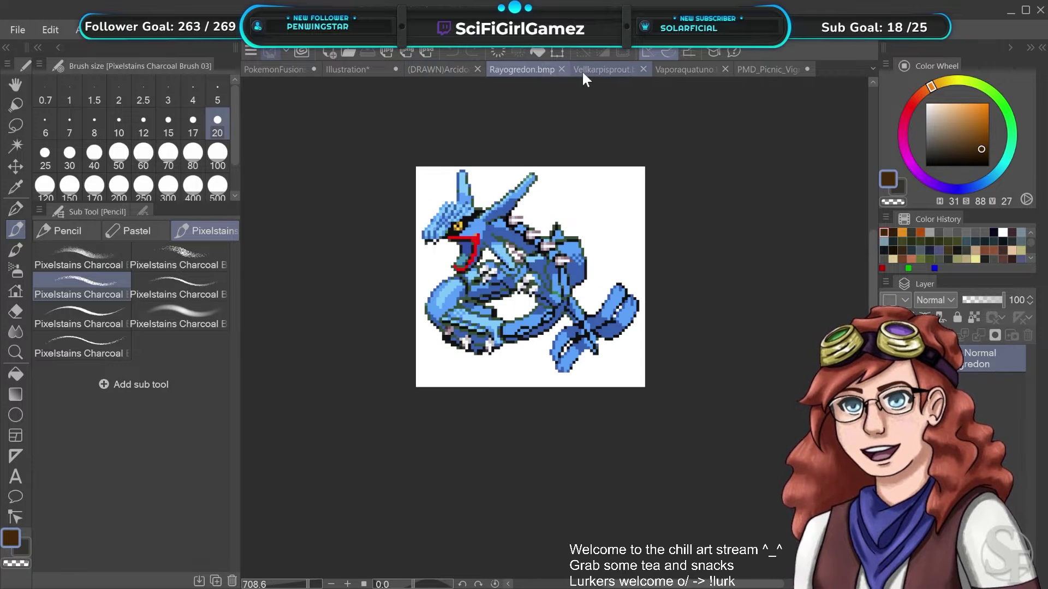
{"action": "left_click", "coordinate": [581, 69]}
{"action": "left_click", "coordinate": [635, 69]}
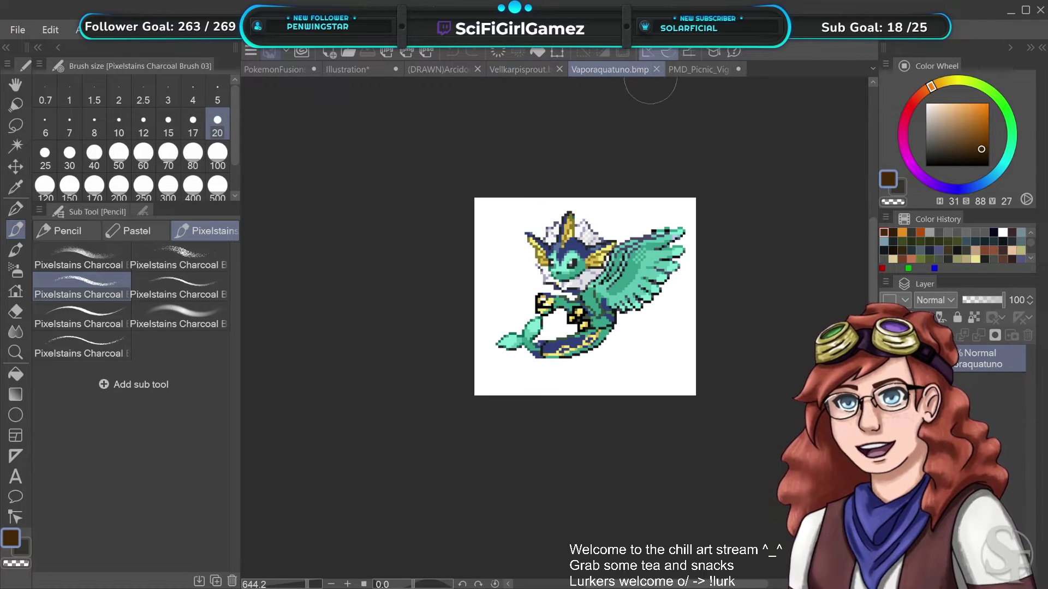
{"action": "left_click", "coordinate": [656, 70]}
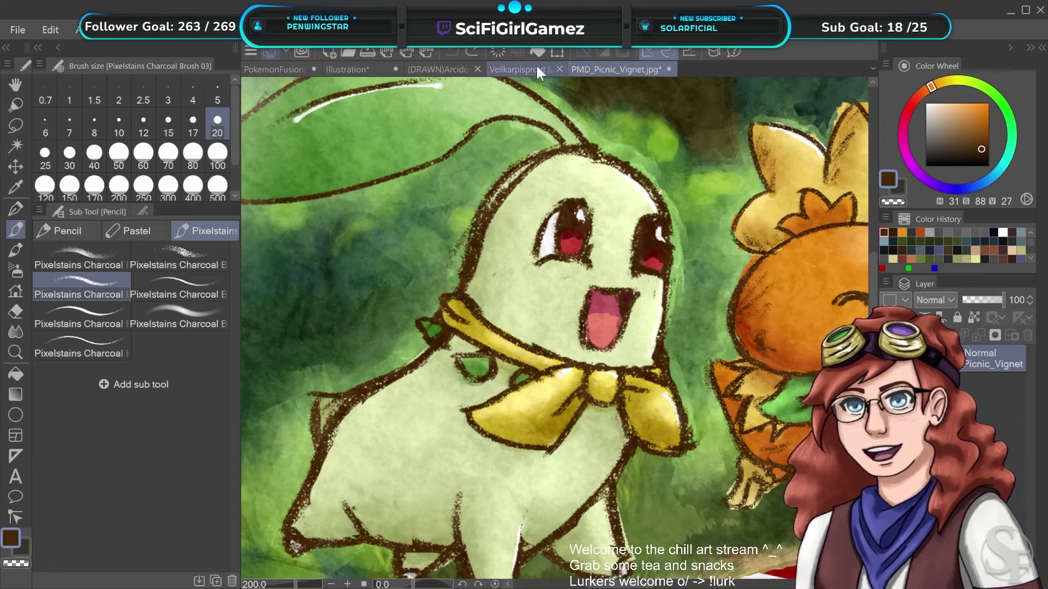
Reorder the open documents so PMD_Picnic_Vignet sits beside PokemonFusions_2022 and Illustration comes last, and return to PokemonFusions_2022
{"action": "left_click", "coordinate": [535, 68]}
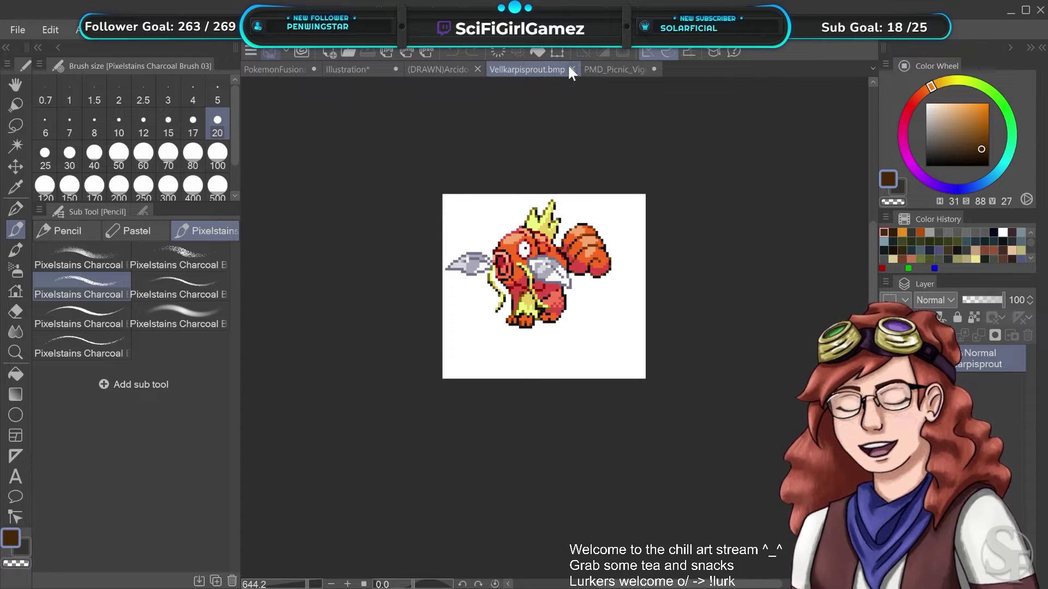
{"action": "left_click", "coordinate": [446, 69]}
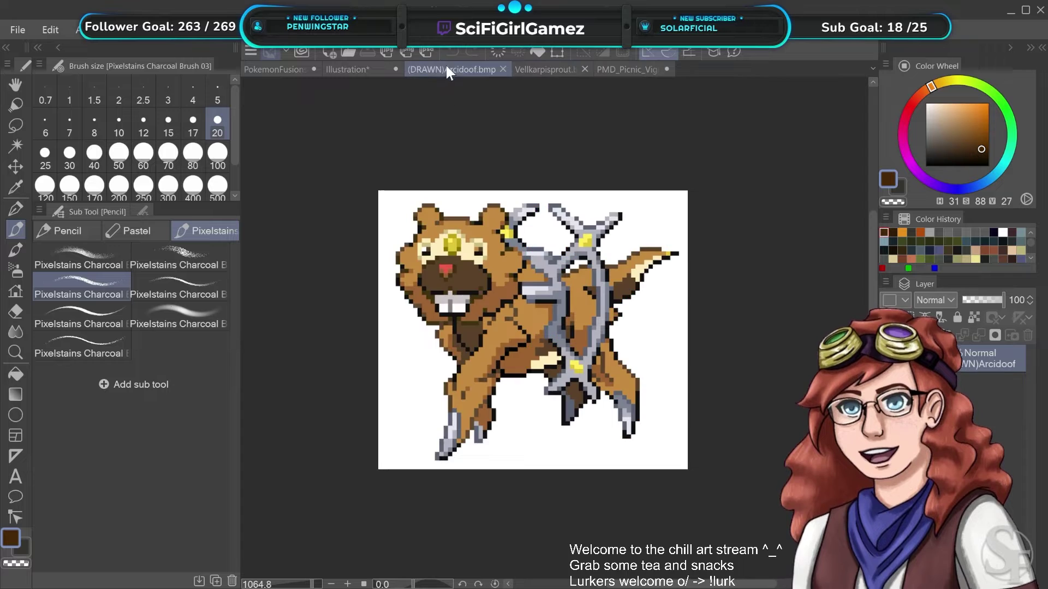
{"action": "left_click", "coordinate": [365, 68]}
{"action": "left_click_drag", "start_coordinate": [634, 317], "coordinate": [616, 251]}
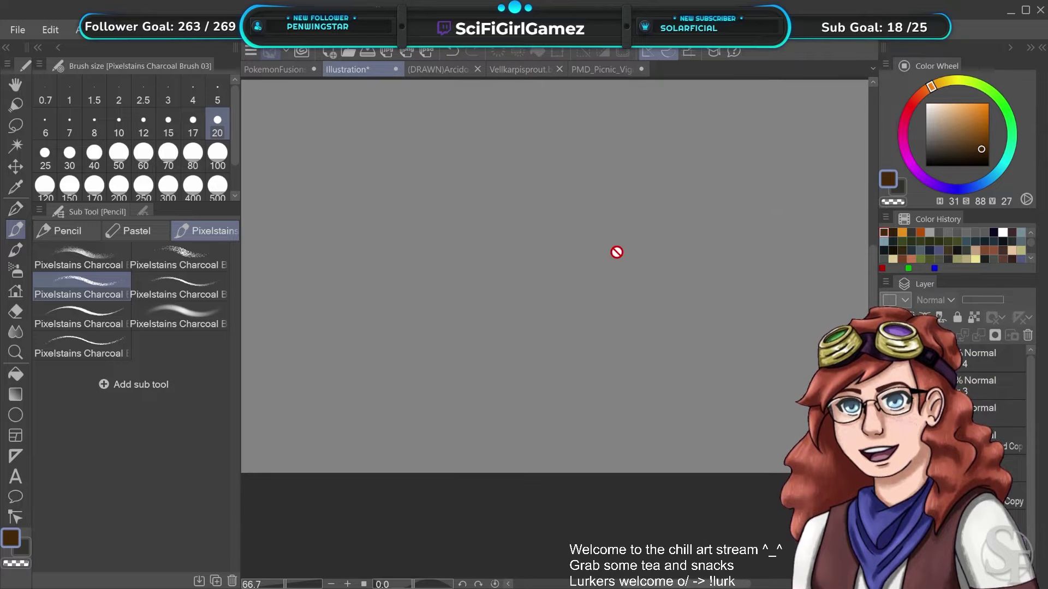
{"action": "scroll", "coordinate": [615, 251], "scroll_direction": "down", "scroll_amount": 3}
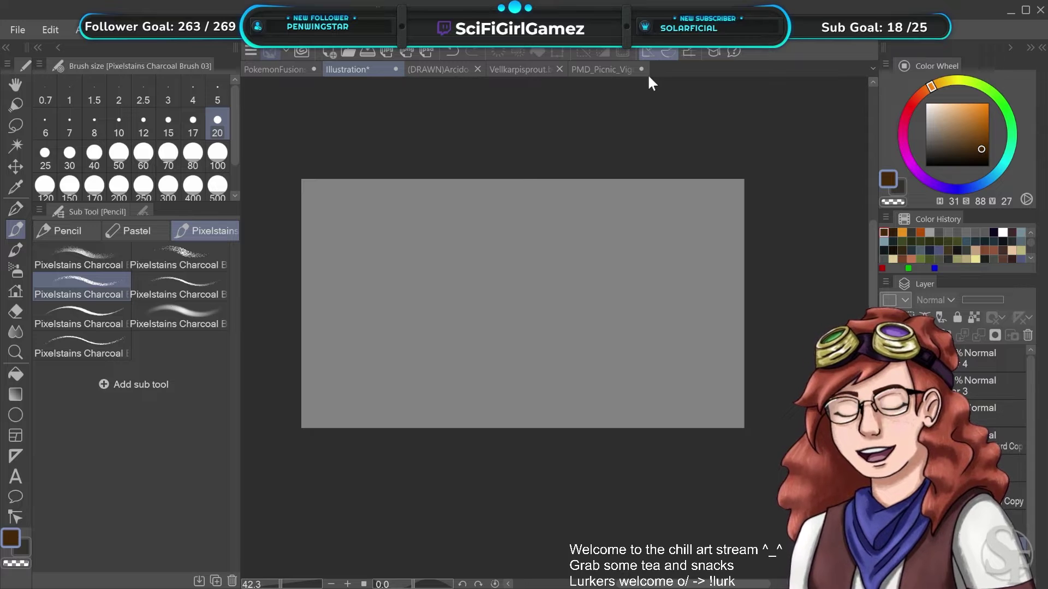
{"action": "left_click_drag", "start_coordinate": [647, 74], "coordinate": [647, 74]}
{"action": "left_click", "coordinate": [281, 68]}
{"action": "left_click_drag", "start_coordinate": [554, 76], "coordinate": [377, 82]}
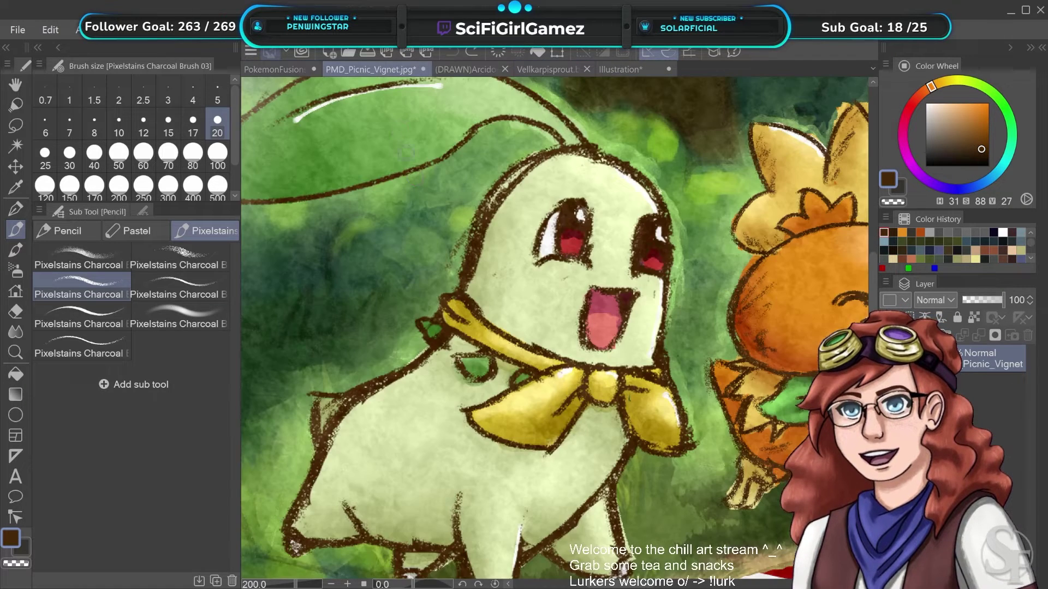
{"action": "left_click", "coordinate": [304, 70]}
{"action": "left_click", "coordinate": [358, 70]}
{"action": "left_click", "coordinate": [314, 69]}
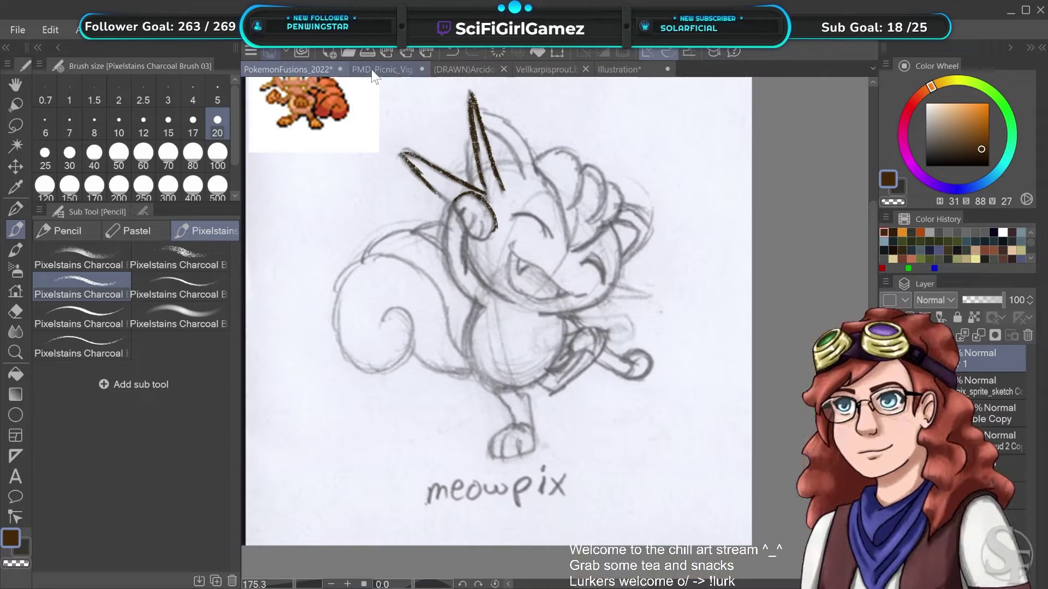
Try a charcoal stroke beside meowpix's raised arm, undo it, and reduce the brush to size 4
{"action": "mouse_move", "coordinate": [554, 290]}
{"action": "left_mouse_down"}
{"action": "mouse_move", "coordinate": [516, 268]}
{"action": "mouse_move", "coordinate": [503, 297]}
{"action": "mouse_move", "coordinate": [522, 290]}
{"action": "left_mouse_up"}
{"action": "mouse_move", "coordinate": [413, 239]}
{"action": "left_mouse_down"}
{"action": "mouse_move", "coordinate": [396, 181]}
{"action": "mouse_move", "coordinate": [457, 263]}
{"action": "left_mouse_up"}
{"action": "left_click_drag", "start_coordinate": [424, 215], "coordinate": [450, 258]}
{"action": "key", "text": "ctrl+z"}
{"action": "key", "text": "bracketleft"}
{"action": "key", "text": "bracketleft"}
{"action": "key", "text": "bracketleft"}
{"action": "key", "text": "bracketleft"}
{"action": "key", "text": "bracketleft"}
{"action": "key", "text": "bracketleft"}
{"action": "key", "text": "bracketleft"}
{"action": "key", "text": "bracketleft"}
{"action": "key", "text": "bracketleft"}
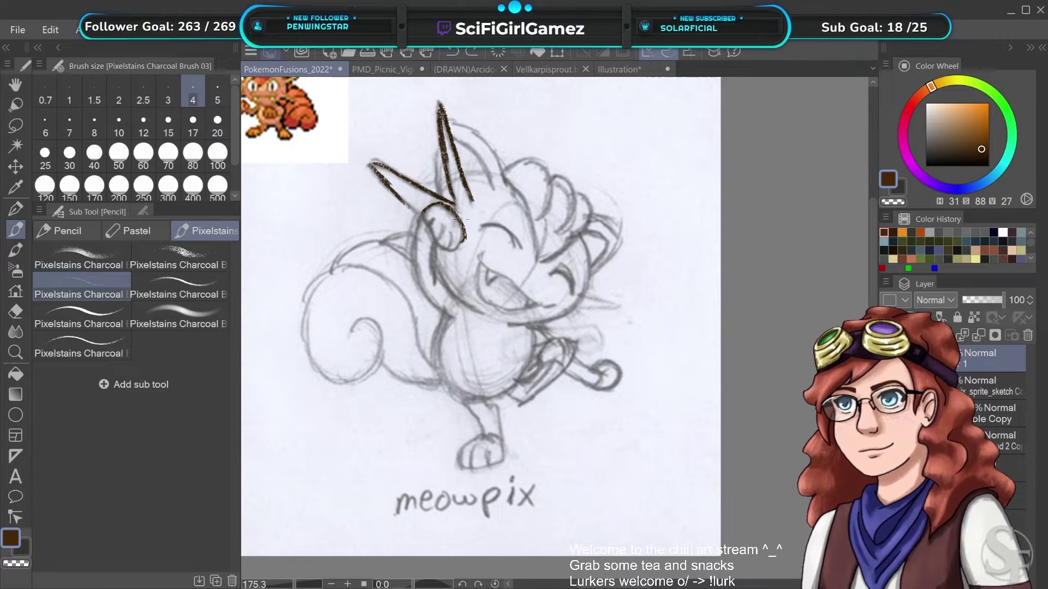
Undo the earlier outline strokes on meowpix's head spikes and raised paw
{"action": "key", "text": "ctrl+z"}
{"action": "key", "text": "ctrl+z"}
{"action": "key", "text": "ctrl+z"}
{"action": "key", "text": "ctrl+z"}
{"action": "key", "text": "ctrl+z"}
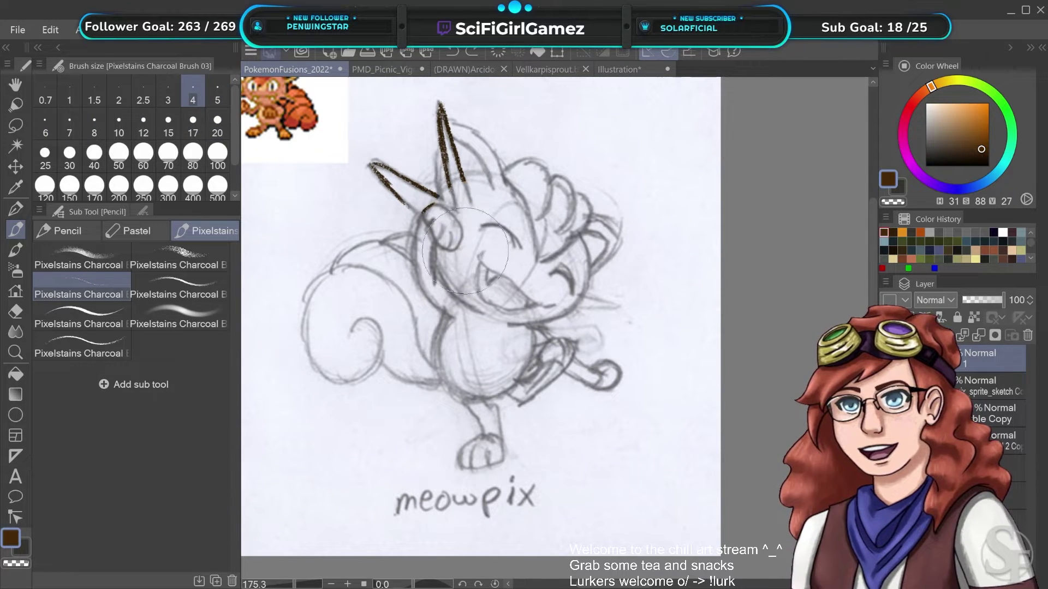
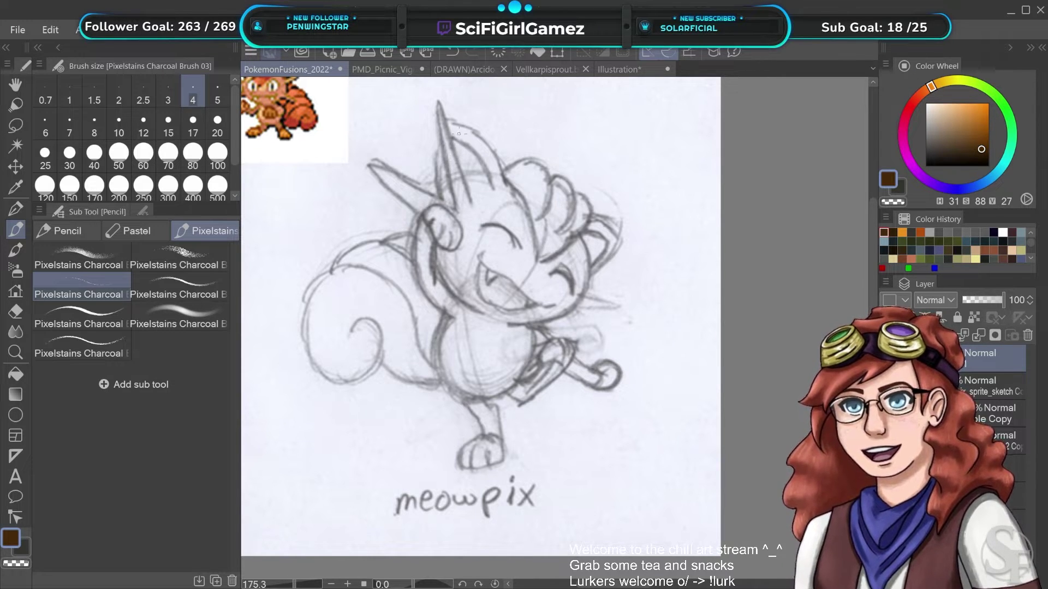
Test the charcoal brush at the tip of the upright head spike, undo the stroke, and set the brush to size 12
{"action": "mouse_move", "coordinate": [439, 102]}
{"action": "left_mouse_down"}
{"action": "mouse_move", "coordinate": [462, 188]}
{"action": "mouse_move", "coordinate": [452, 134]}
{"action": "left_mouse_up"}
{"action": "key", "text": "ctrl+z"}
{"action": "key", "text": "bracketright"}
{"action": "key", "text": "bracketright"}
{"action": "key", "text": "bracketright"}
{"action": "key", "text": "bracketright"}
{"action": "key", "text": "ctrl+z"}
{"action": "key", "text": "bracketright"}
{"action": "key", "text": "bracketright"}
{"action": "key", "text": "bracketright"}
{"action": "key", "text": "bracketright"}
{"action": "key", "text": "bracketright"}
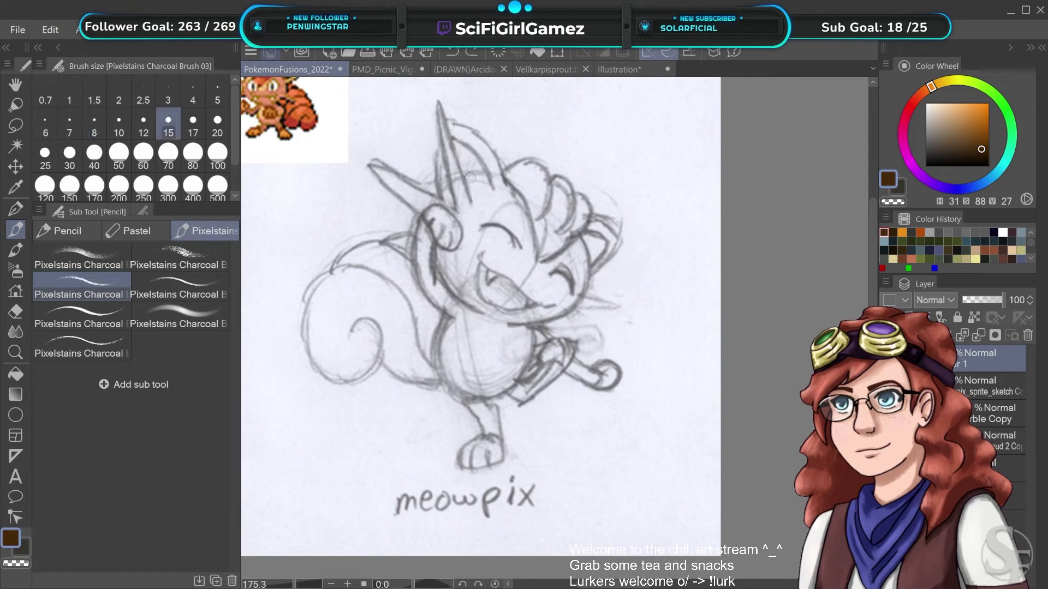
{"action": "key", "text": "bracketleft"}
{"action": "key", "text": "bracketleft"}
{"action": "key", "text": "bracketleft"}
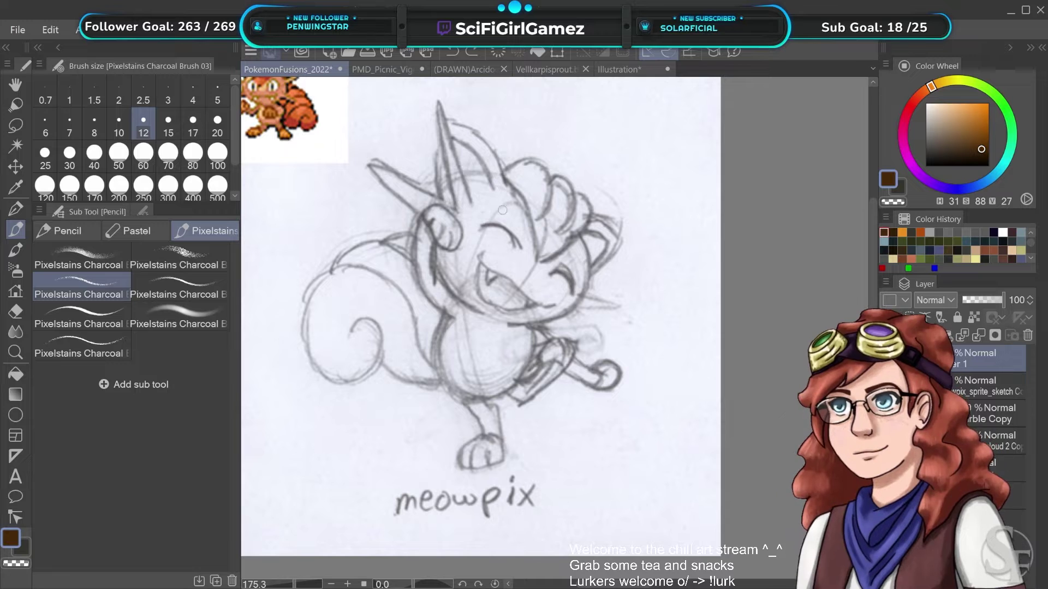
Trace both edges of meowpix's upright head spike with Pixelstains Charcoal Brush 03, redoing strokes that miss the sketch
{"action": "left_click_drag", "start_coordinate": [444, 123], "coordinate": [481, 229]}
{"action": "key", "text": "ctrl+z"}
{"action": "left_click_drag", "start_coordinate": [436, 101], "coordinate": [472, 191]}
{"action": "mouse_move", "coordinate": [446, 121]}
{"action": "left_mouse_down"}
{"action": "mouse_move", "coordinate": [436, 98]}
{"action": "mouse_move", "coordinate": [450, 196]}
{"action": "left_mouse_up"}
{"action": "key", "text": "ctrl+z"}
{"action": "left_click_drag", "start_coordinate": [437, 101], "coordinate": [445, 197]}
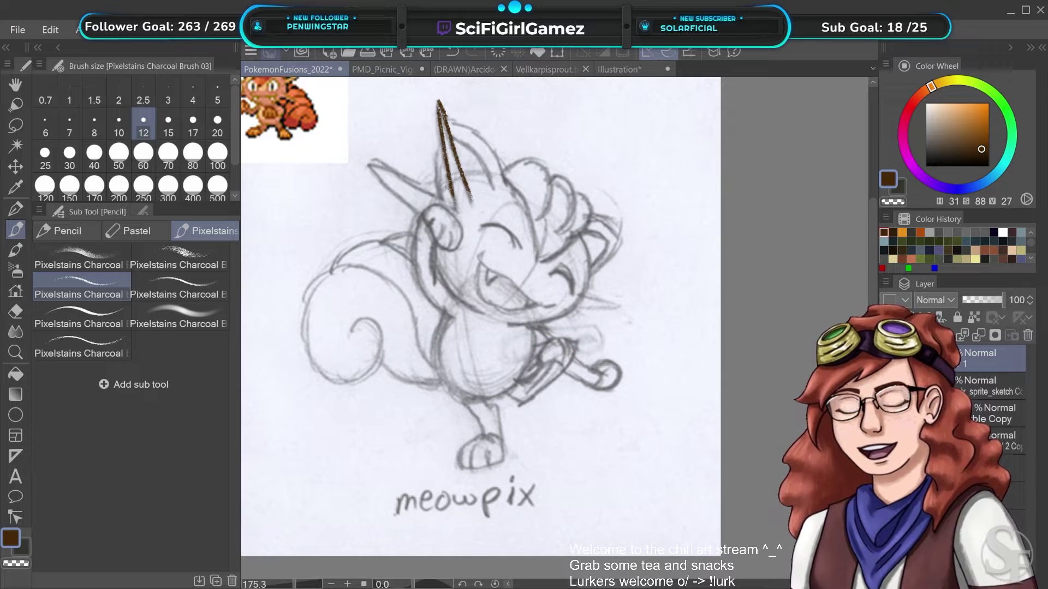
Trace the upper and lower edges of the slanted head spike above the raised paw, redrawing the upper edge until it fits
{"action": "left_click_drag", "start_coordinate": [369, 161], "coordinate": [454, 201]}
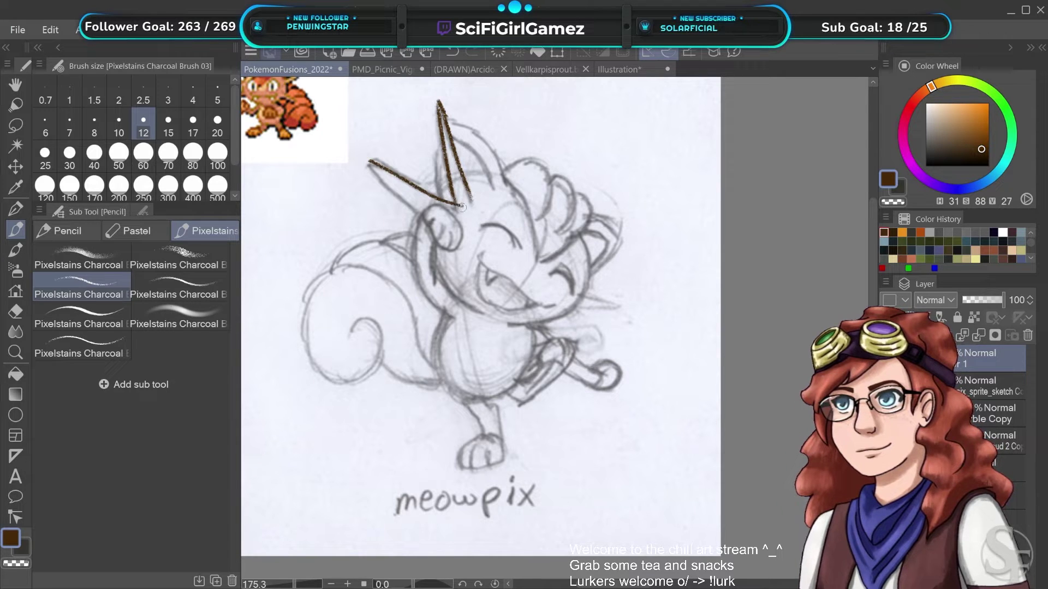
{"action": "key", "text": "ctrl+z"}
{"action": "left_click_drag", "start_coordinate": [370, 161], "coordinate": [455, 200]}
{"action": "key", "text": "ctrl+z"}
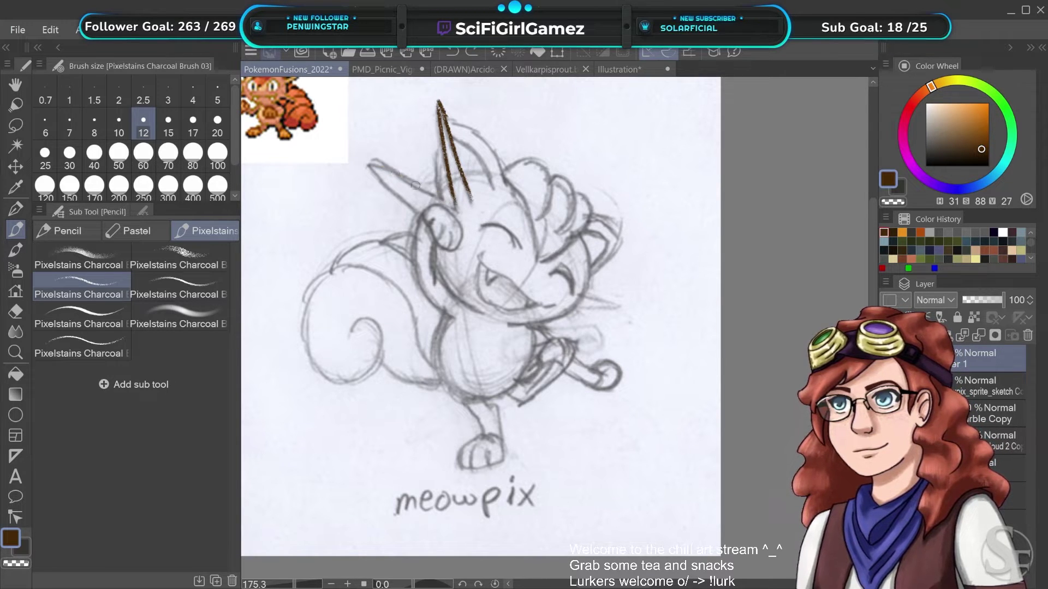
{"action": "left_click_drag", "start_coordinate": [370, 163], "coordinate": [455, 202]}
{"action": "left_click_drag", "start_coordinate": [367, 162], "coordinate": [422, 216]}
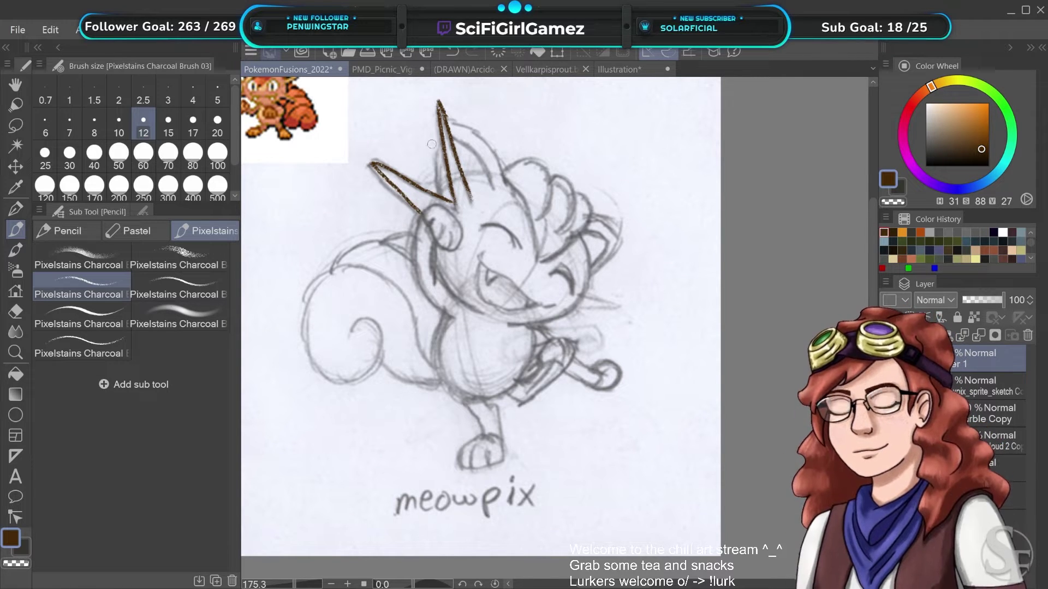
Outline meowpix's ear behind the upright spike with a short curve on the near side and a long outer arc
{"action": "left_click_drag", "start_coordinate": [440, 140], "coordinate": [443, 197]}
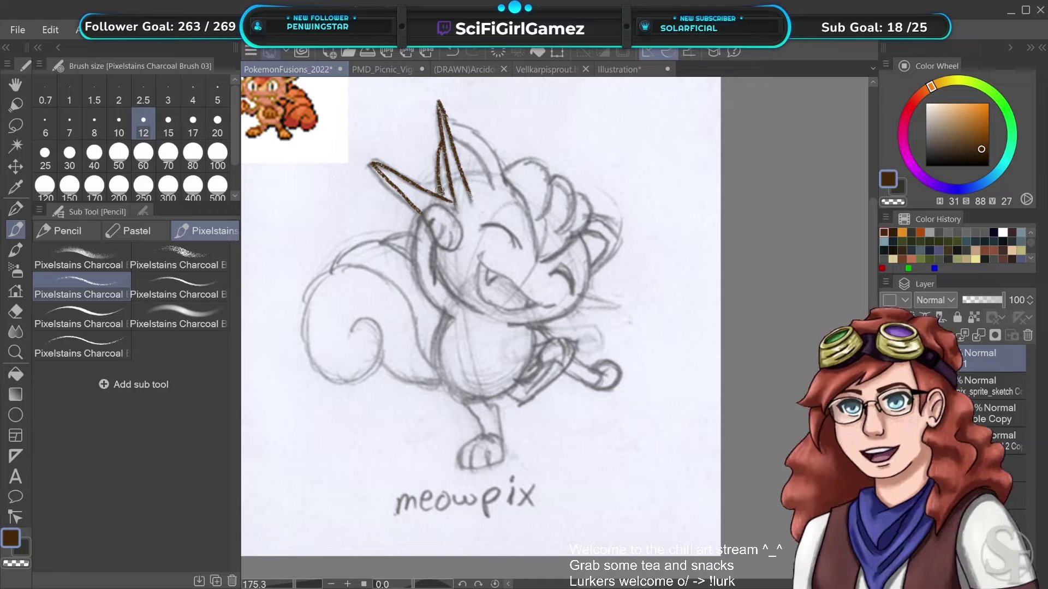
{"action": "key", "text": "ctrl+z"}
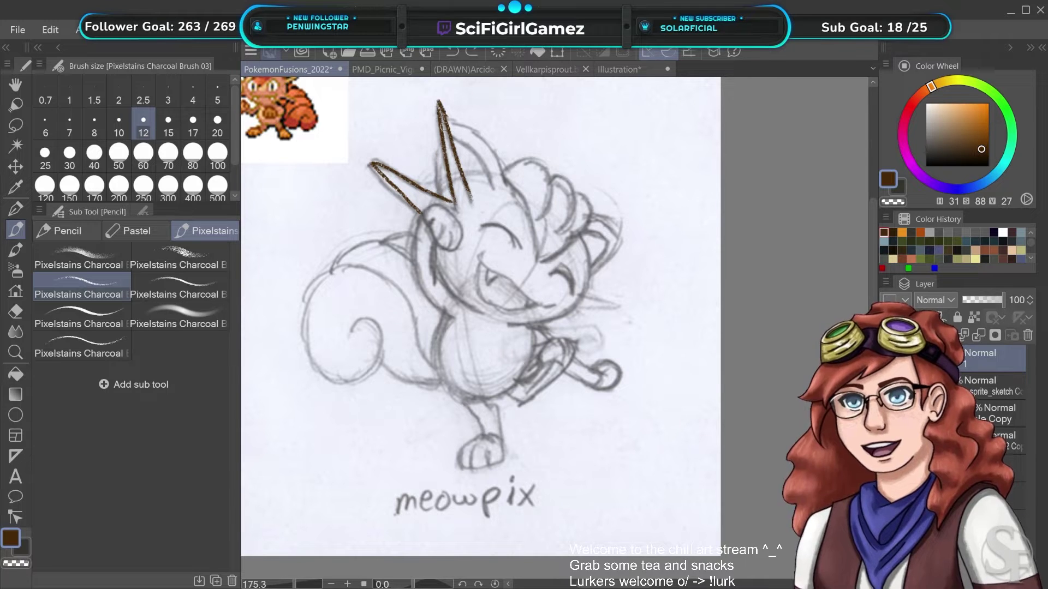
{"action": "left_click_drag", "start_coordinate": [440, 129], "coordinate": [438, 192]}
{"action": "key", "text": "ctrl+z"}
{"action": "mouse_move", "coordinate": [441, 130]}
{"action": "left_mouse_down"}
{"action": "mouse_move", "coordinate": [431, 178]}
{"action": "mouse_move", "coordinate": [441, 196]}
{"action": "left_mouse_up"}
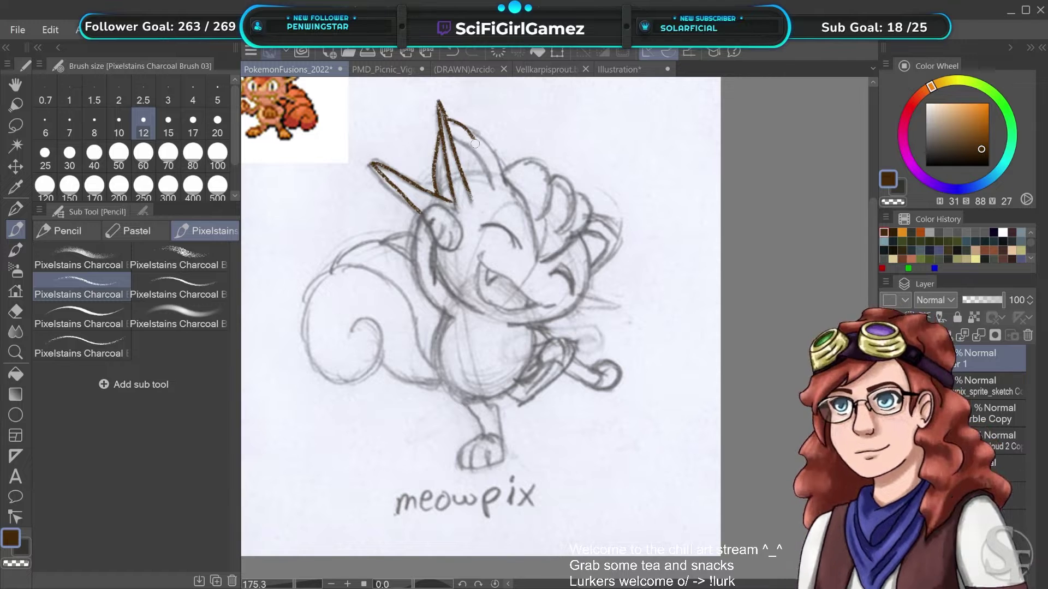
{"action": "mouse_move", "coordinate": [444, 119]}
{"action": "left_mouse_down"}
{"action": "mouse_move", "coordinate": [495, 160]}
{"action": "mouse_move", "coordinate": [509, 191]}
{"action": "left_mouse_up"}
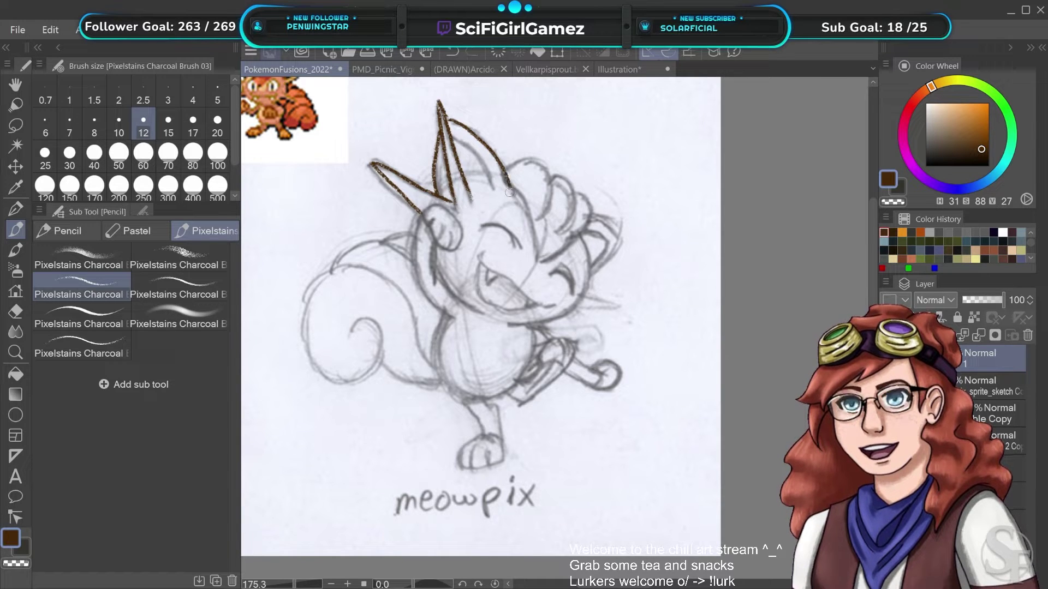
Draw the inner ear curve inside the outer arc and extend the line at the upright spike's base
{"action": "left_click_drag", "start_coordinate": [453, 139], "coordinate": [492, 192]}
{"action": "key", "text": "ctrl+z"}
{"action": "left_click_drag", "start_coordinate": [501, 269], "coordinate": [539, 213]}
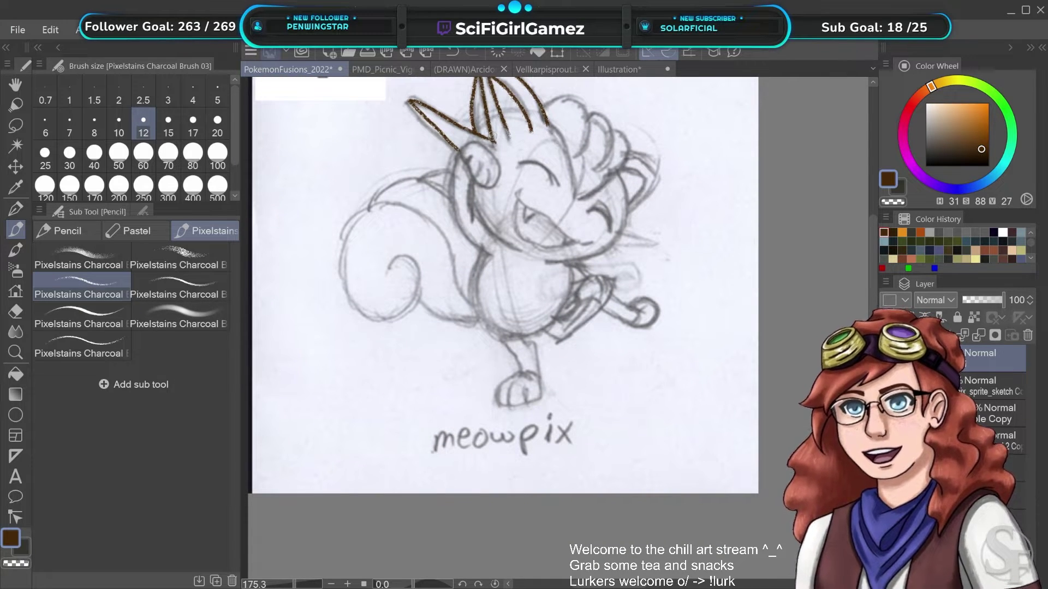
{"action": "left_click_drag", "start_coordinate": [491, 130], "coordinate": [494, 143]}
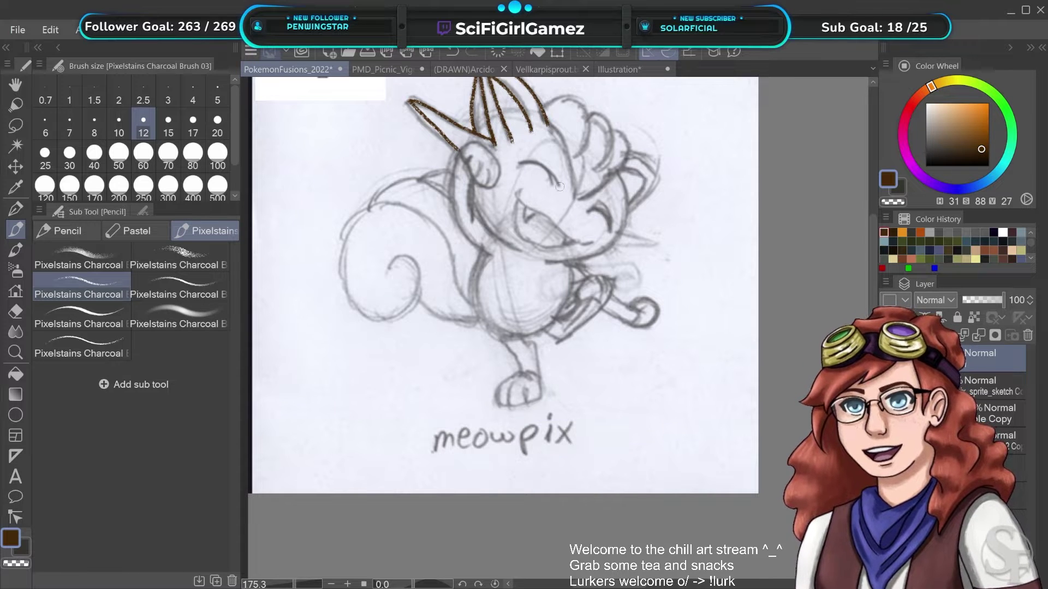
Trace meowpix's raised paw and the outer edge of its arm down to the body, redrawing strokes until they fit
{"action": "left_click_drag", "start_coordinate": [501, 195], "coordinate": [504, 230]}
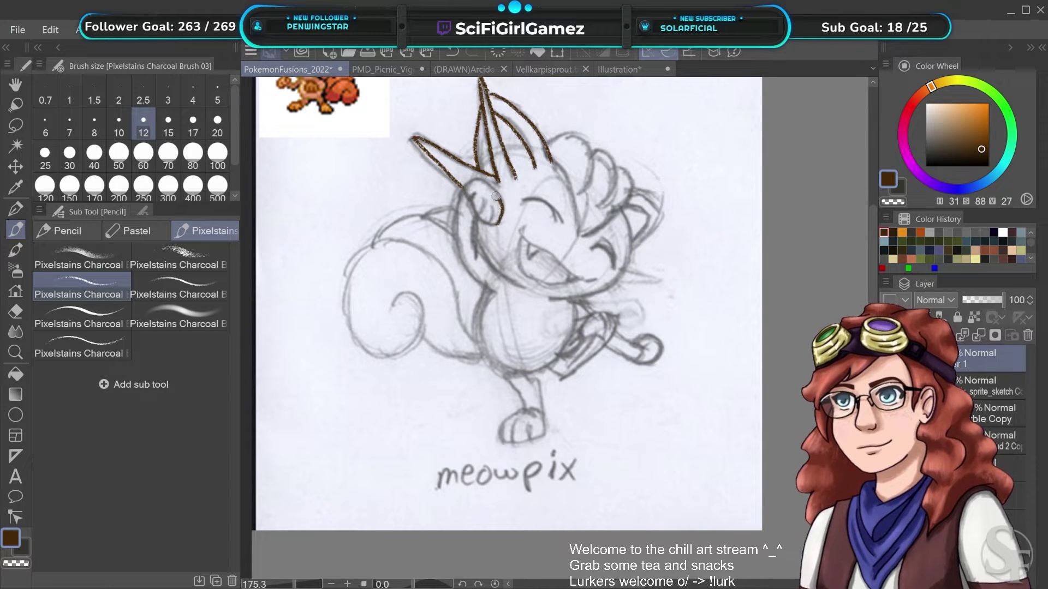
{"action": "mouse_move", "coordinate": [481, 182]}
{"action": "left_mouse_down"}
{"action": "mouse_move", "coordinate": [458, 203]}
{"action": "mouse_move", "coordinate": [498, 192]}
{"action": "mouse_move", "coordinate": [473, 179]}
{"action": "mouse_move", "coordinate": [454, 201]}
{"action": "mouse_move", "coordinate": [462, 261]}
{"action": "mouse_move", "coordinate": [498, 292]}
{"action": "left_mouse_up"}
{"action": "key", "text": "ctrl+z"}
{"action": "key", "text": "ctrl+z"}
{"action": "mouse_move", "coordinate": [500, 217]}
{"action": "left_mouse_down"}
{"action": "mouse_move", "coordinate": [490, 182]}
{"action": "mouse_move", "coordinate": [471, 179]}
{"action": "mouse_move", "coordinate": [457, 196]}
{"action": "mouse_move", "coordinate": [453, 236]}
{"action": "mouse_move", "coordinate": [492, 286]}
{"action": "left_mouse_up"}
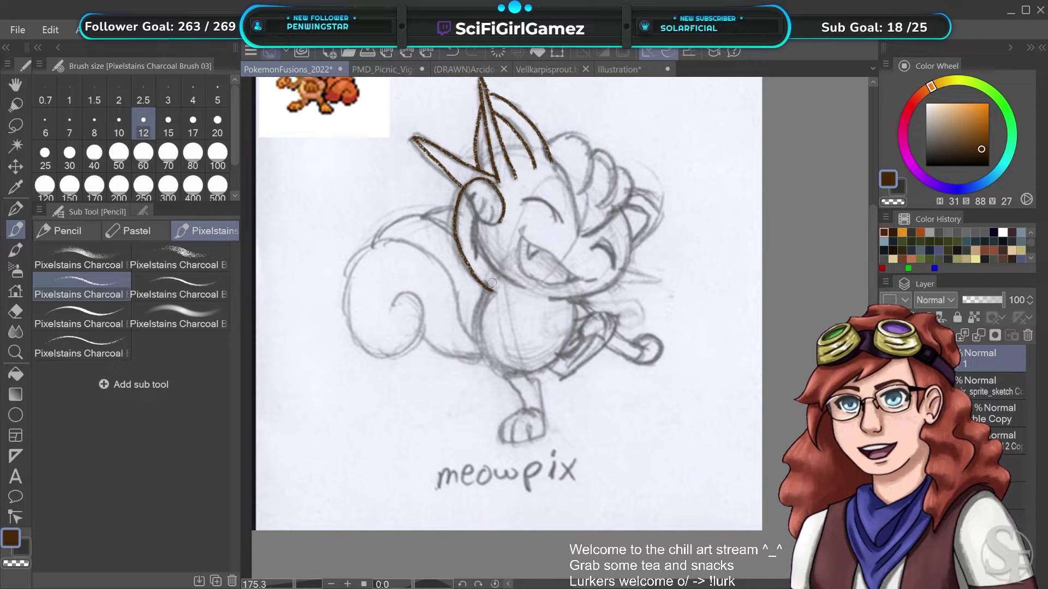
{"action": "key", "text": "ctrl+z"}
{"action": "mouse_move", "coordinate": [498, 198]}
{"action": "left_mouse_down"}
{"action": "mouse_move", "coordinate": [475, 179]}
{"action": "mouse_move", "coordinate": [460, 193]}
{"action": "mouse_move", "coordinate": [458, 254]}
{"action": "mouse_move", "coordinate": [492, 281]}
{"action": "left_mouse_up"}
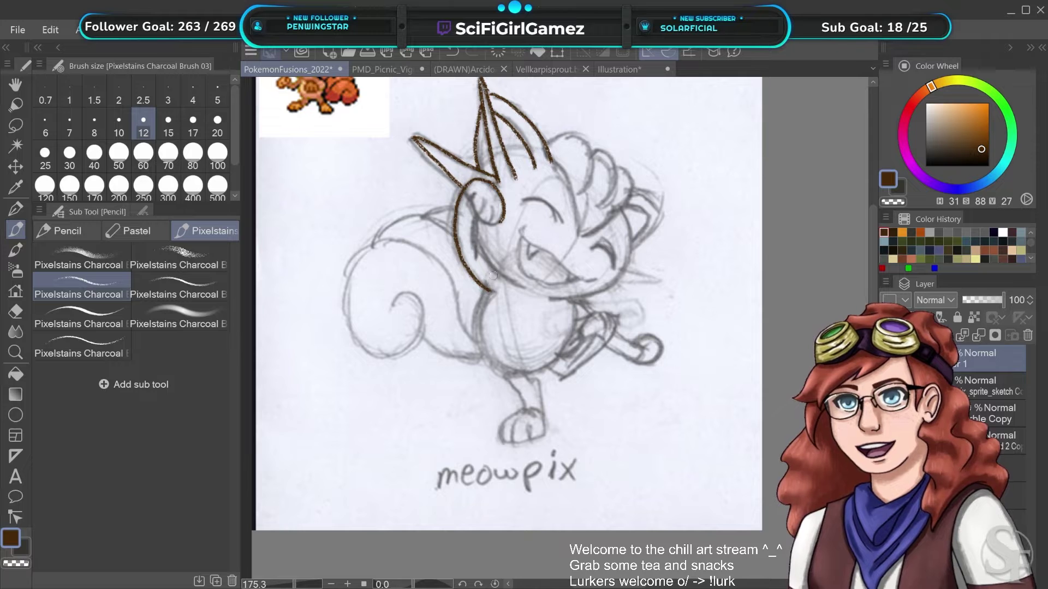
Draw the raised arm's inner edge and the toe lines inside the paw, redoing strokes that miss the sketch
{"action": "left_click_drag", "start_coordinate": [476, 220], "coordinate": [487, 263]}
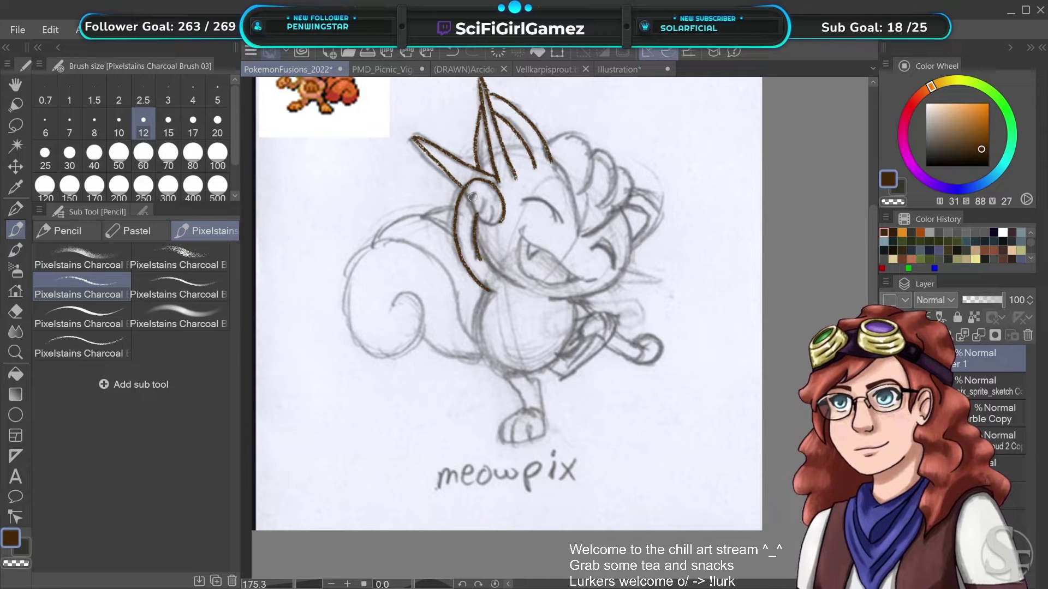
{"action": "mouse_move", "coordinate": [466, 187]}
{"action": "left_mouse_down"}
{"action": "mouse_move", "coordinate": [480, 213]}
{"action": "mouse_move", "coordinate": [484, 200]}
{"action": "mouse_move", "coordinate": [501, 216]}
{"action": "mouse_move", "coordinate": [492, 203]}
{"action": "mouse_move", "coordinate": [485, 223]}
{"action": "mouse_move", "coordinate": [484, 200]}
{"action": "mouse_move", "coordinate": [476, 216]}
{"action": "mouse_move", "coordinate": [469, 192]}
{"action": "mouse_move", "coordinate": [484, 195]}
{"action": "mouse_move", "coordinate": [477, 212]}
{"action": "mouse_move", "coordinate": [469, 192]}
{"action": "left_mouse_up"}
{"action": "key", "text": "ctrl+z"}
{"action": "key", "text": "ctrl+z"}
{"action": "key", "text": "ctrl+z"}
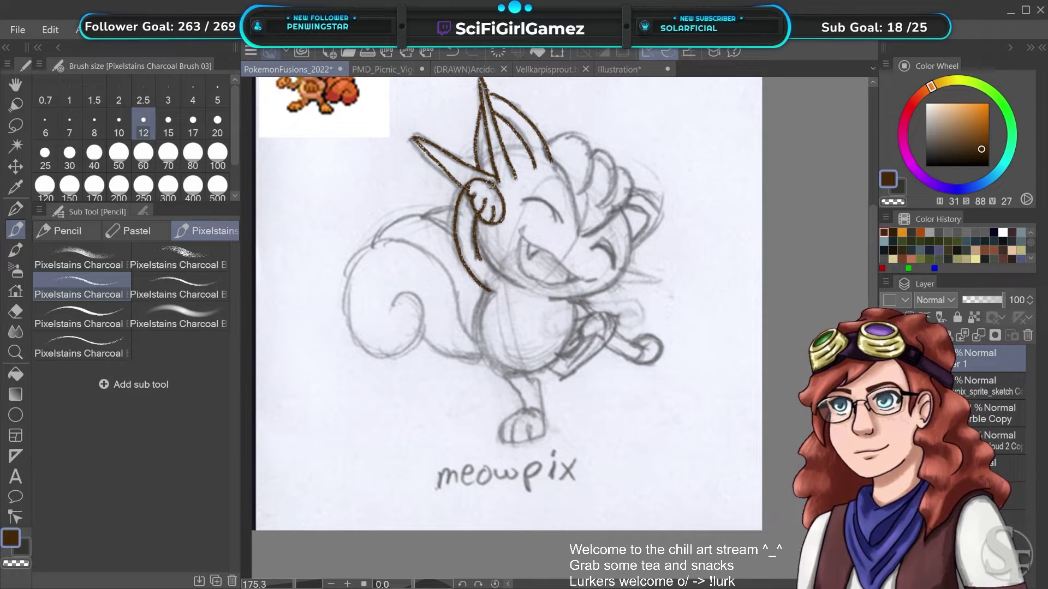
Outline meowpix's rounded belly from below the raised arm around to the far shoulder, redrawing until the curve fits
{"action": "mouse_move", "coordinate": [511, 330]}
{"action": "left_mouse_down"}
{"action": "mouse_move", "coordinate": [505, 303]}
{"action": "mouse_move", "coordinate": [478, 302]}
{"action": "left_mouse_up"}
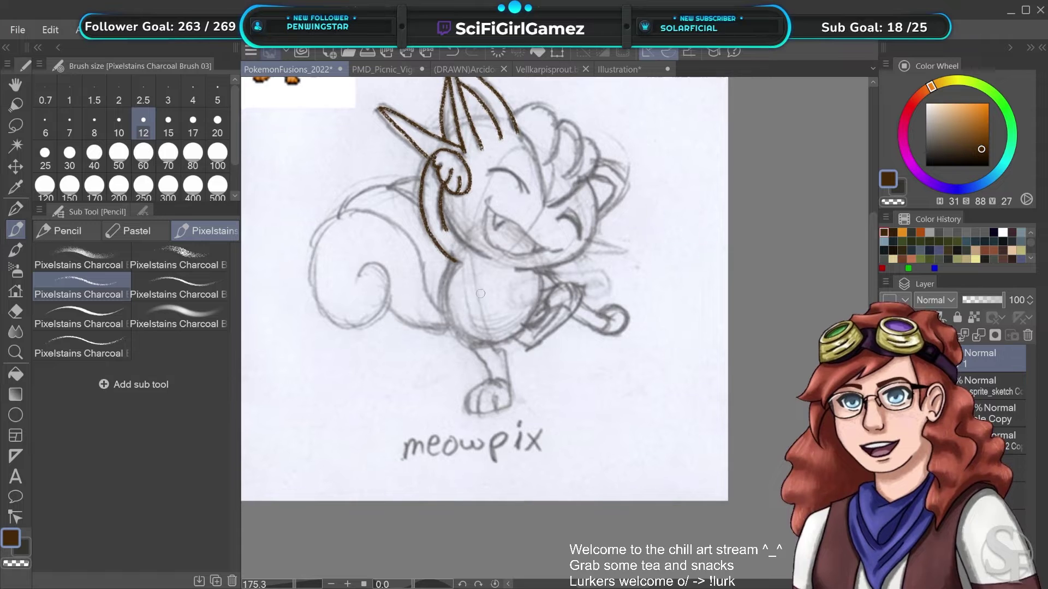
{"action": "left_click_drag", "start_coordinate": [455, 263], "coordinate": [450, 324]}
{"action": "key", "text": "ctrl+z"}
{"action": "left_click_drag", "start_coordinate": [453, 262], "coordinate": [442, 326]}
{"action": "key", "text": "ctrl+z"}
{"action": "mouse_move", "coordinate": [454, 260]}
{"action": "left_mouse_down"}
{"action": "mouse_move", "coordinate": [443, 279]}
{"action": "mouse_move", "coordinate": [446, 330]}
{"action": "mouse_move", "coordinate": [499, 352]}
{"action": "mouse_move", "coordinate": [521, 339]}
{"action": "left_mouse_up"}
{"action": "key", "text": "ctrl+z"}
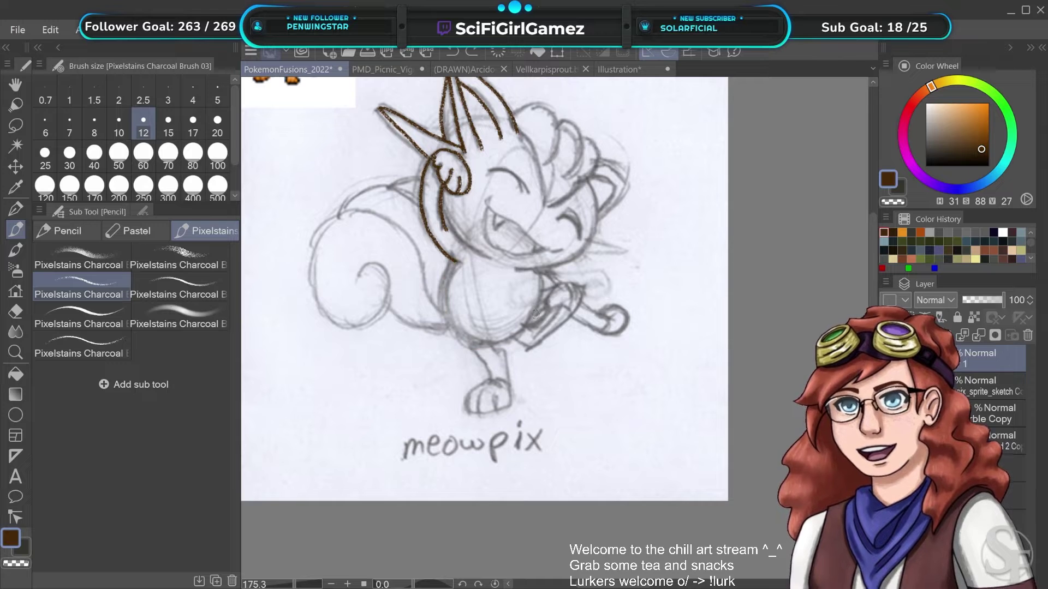
{"action": "mouse_move", "coordinate": [537, 270]}
{"action": "left_mouse_down"}
{"action": "mouse_move", "coordinate": [534, 319]}
{"action": "mouse_move", "coordinate": [511, 343]}
{"action": "mouse_move", "coordinate": [475, 354]}
{"action": "left_mouse_up"}
{"action": "key", "text": "ctrl+z"}
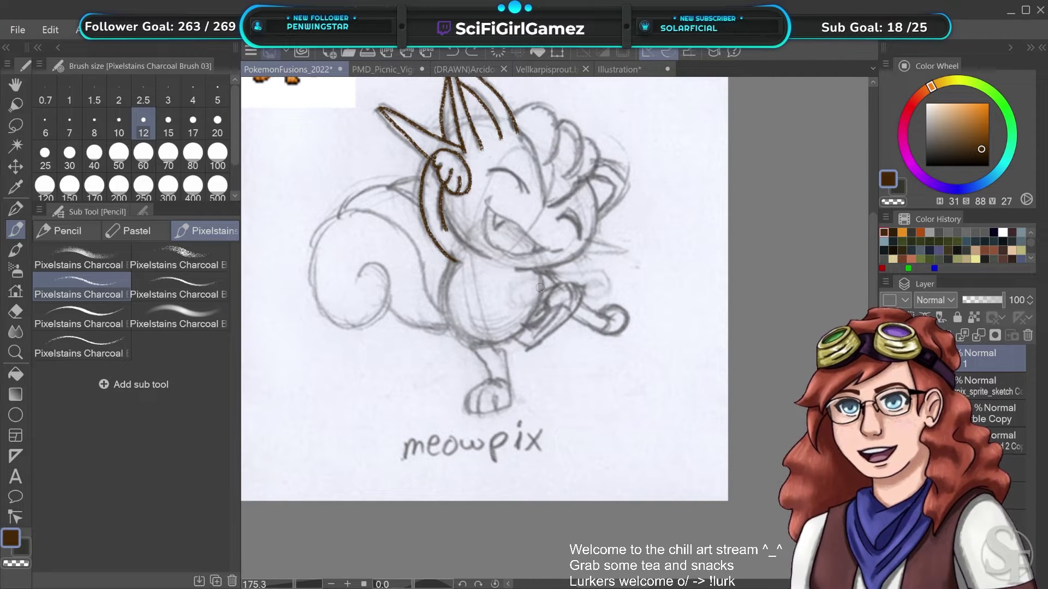
{"action": "mouse_move", "coordinate": [534, 270]}
{"action": "left_mouse_down"}
{"action": "mouse_move", "coordinate": [534, 308]}
{"action": "mouse_move", "coordinate": [505, 340]}
{"action": "mouse_move", "coordinate": [476, 351]}
{"action": "mouse_move", "coordinate": [449, 340]}
{"action": "mouse_move", "coordinate": [437, 310]}
{"action": "mouse_move", "coordinate": [449, 268]}
{"action": "mouse_move", "coordinate": [445, 316]}
{"action": "mouse_move", "coordinate": [480, 341]}
{"action": "mouse_move", "coordinate": [525, 318]}
{"action": "mouse_move", "coordinate": [534, 268]}
{"action": "left_mouse_up"}
{"action": "key", "text": "ctrl+z"}
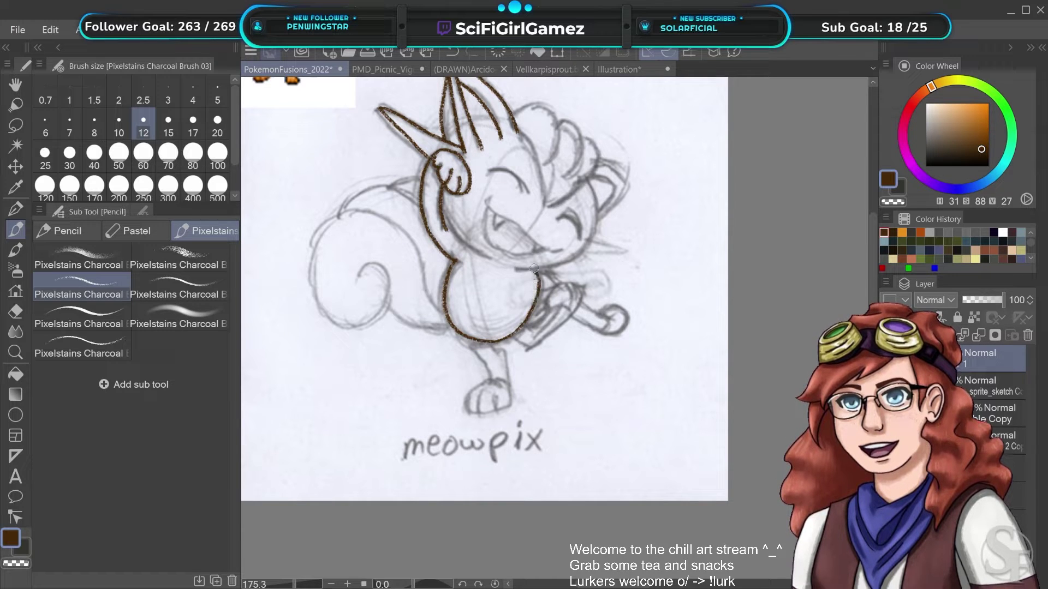
Trace the cheek line beside the raised arm and the rounded curls and pointed bang of the hair tuft
{"action": "mouse_move", "coordinate": [440, 202]}
{"action": "left_mouse_down"}
{"action": "mouse_move", "coordinate": [467, 248]}
{"action": "mouse_move", "coordinate": [490, 248]}
{"action": "left_mouse_up"}
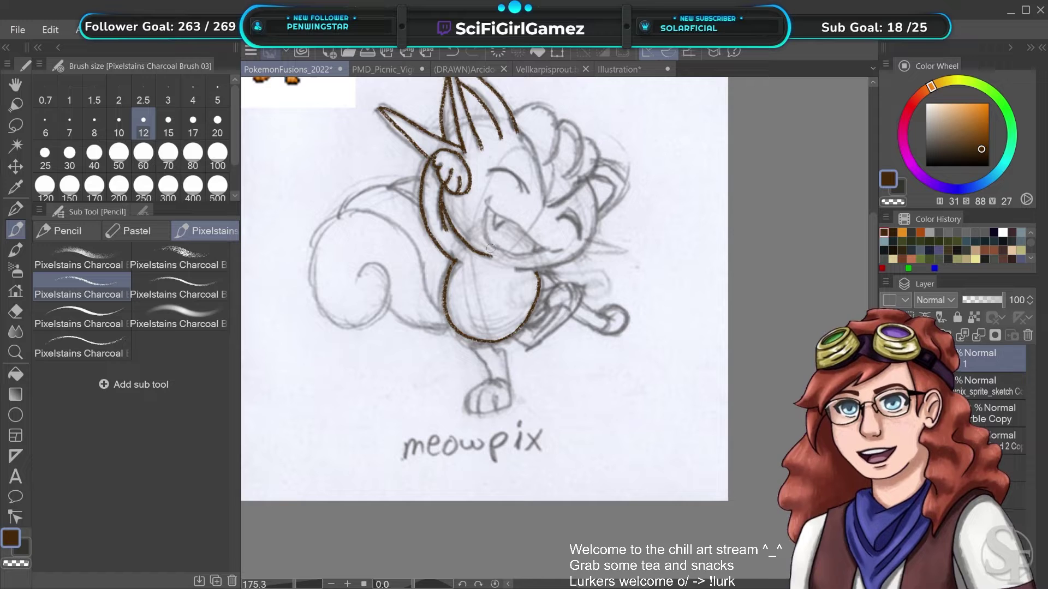
{"action": "mouse_move", "coordinate": [440, 201]}
{"action": "left_mouse_down"}
{"action": "mouse_move", "coordinate": [470, 250]}
{"action": "mouse_move", "coordinate": [491, 258]}
{"action": "left_mouse_up"}
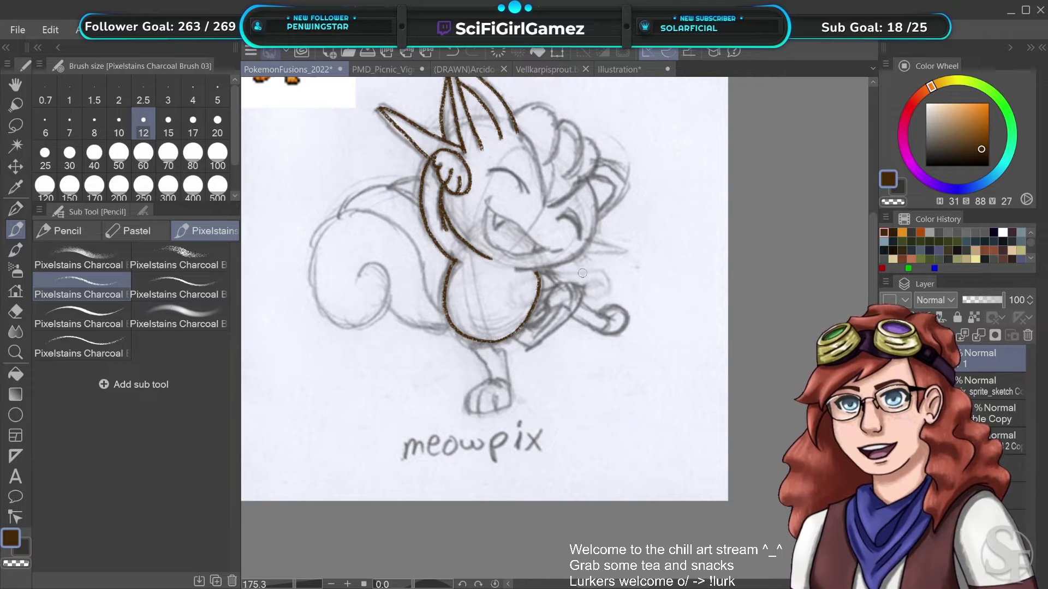
{"action": "left_click_drag", "start_coordinate": [617, 185], "coordinate": [572, 232]}
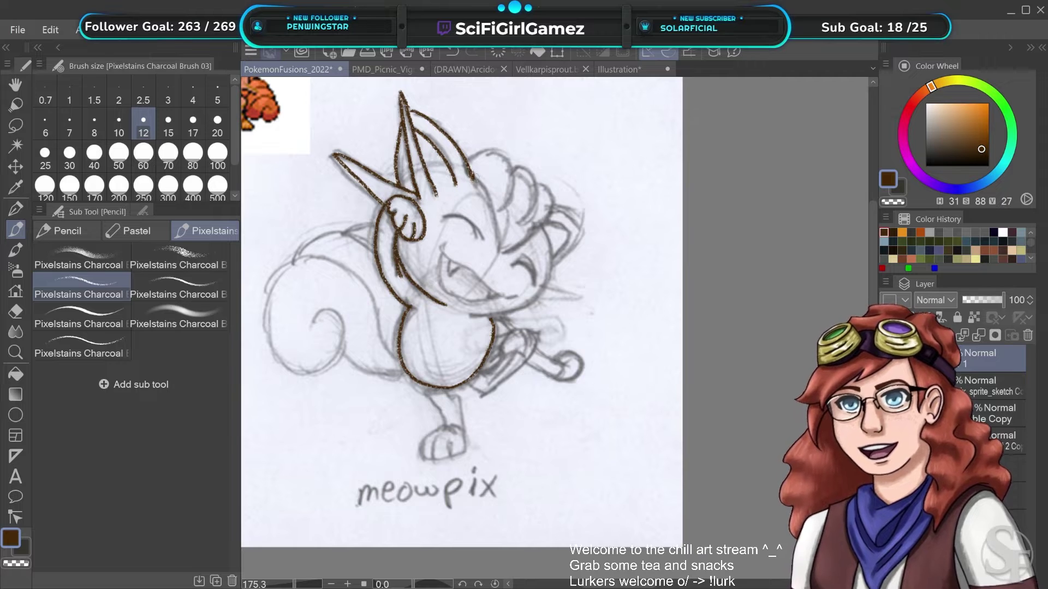
{"action": "mouse_move", "coordinate": [473, 177]}
{"action": "left_mouse_down"}
{"action": "mouse_move", "coordinate": [501, 255]}
{"action": "mouse_move", "coordinate": [520, 245]}
{"action": "mouse_move", "coordinate": [517, 255]}
{"action": "mouse_move", "coordinate": [506, 249]}
{"action": "mouse_move", "coordinate": [543, 225]}
{"action": "mouse_move", "coordinate": [540, 183]}
{"action": "left_mouse_up"}
{"action": "mouse_move", "coordinate": [518, 222]}
{"action": "left_mouse_down"}
{"action": "mouse_move", "coordinate": [536, 189]}
{"action": "mouse_move", "coordinate": [518, 165]}
{"action": "mouse_move", "coordinate": [499, 211]}
{"action": "mouse_move", "coordinate": [510, 164]}
{"action": "mouse_move", "coordinate": [481, 152]}
{"action": "mouse_move", "coordinate": [468, 166]}
{"action": "left_mouse_up"}
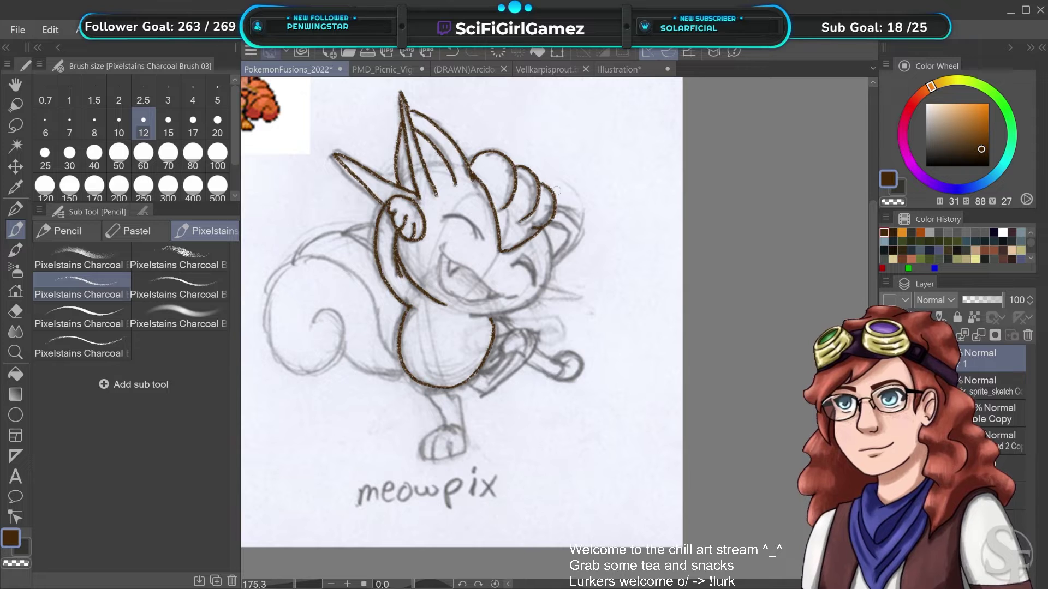
Outline the far ear with its inner curve and trace the far side of the face down to the chin
{"action": "mouse_move", "coordinate": [556, 208]}
{"action": "left_mouse_down"}
{"action": "mouse_move", "coordinate": [585, 230]}
{"action": "mouse_move", "coordinate": [568, 215]}
{"action": "mouse_move", "coordinate": [582, 234]}
{"action": "mouse_move", "coordinate": [558, 262]}
{"action": "left_mouse_up"}
{"action": "key", "text": "ctrl+z"}
{"action": "key", "text": "ctrl+z"}
{"action": "key", "text": "ctrl+z"}
{"action": "key", "text": "ctrl+z"}
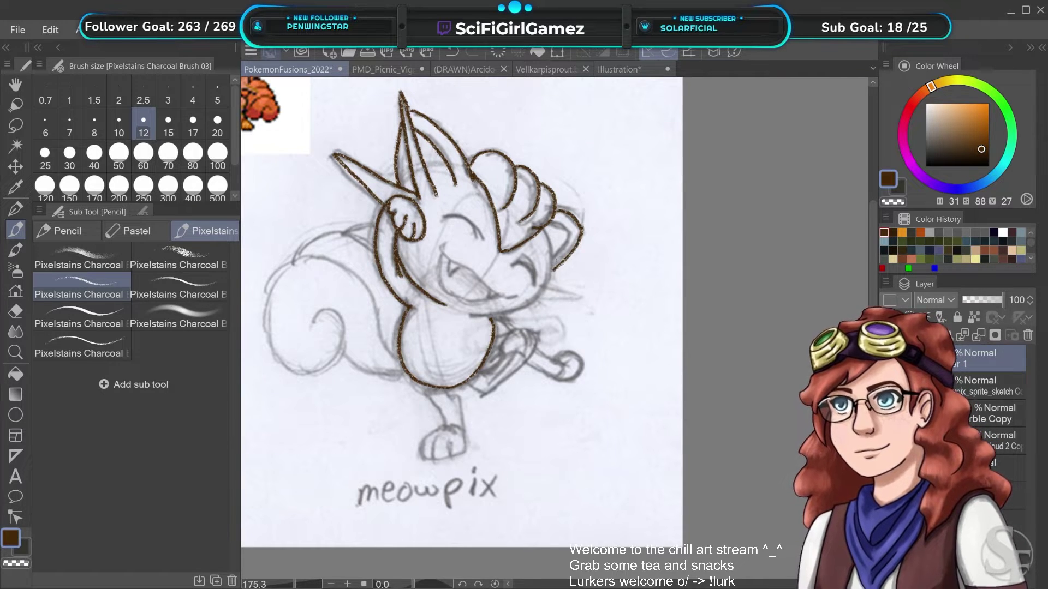
{"action": "mouse_move", "coordinate": [550, 224]}
{"action": "left_mouse_down"}
{"action": "mouse_move", "coordinate": [564, 248]}
{"action": "mouse_move", "coordinate": [567, 232]}
{"action": "mouse_move", "coordinate": [568, 240]}
{"action": "mouse_move", "coordinate": [554, 256]}
{"action": "mouse_move", "coordinate": [543, 229]}
{"action": "mouse_move", "coordinate": [549, 278]}
{"action": "mouse_move", "coordinate": [521, 307]}
{"action": "mouse_move", "coordinate": [469, 317]}
{"action": "left_mouse_up"}
{"action": "key", "text": "ctrl+z"}
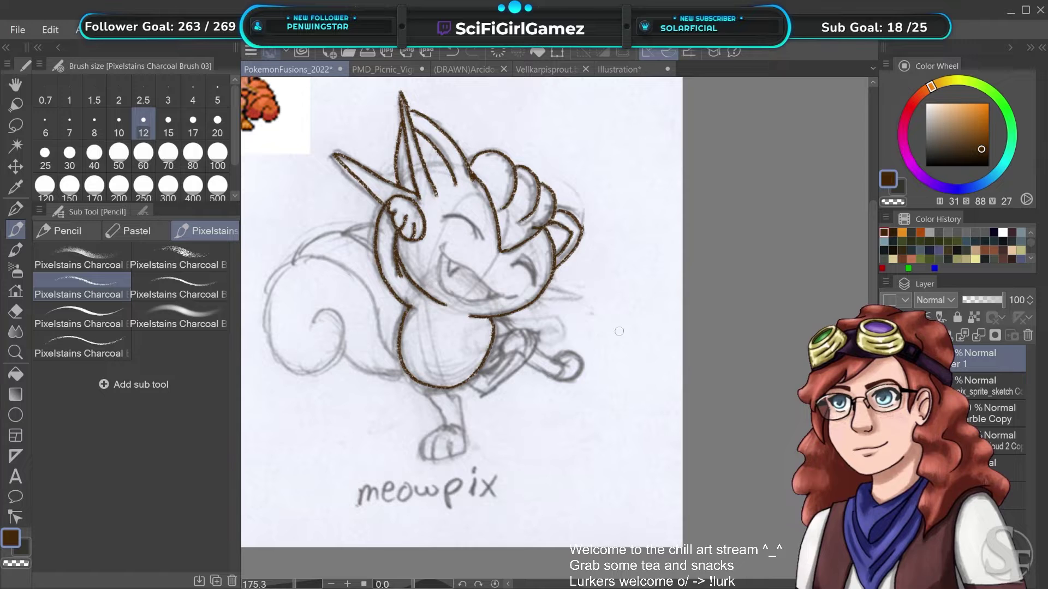
Draw the long and short pointed whisker tufts on the far cheek, redoing the lower one shorter
{"action": "mouse_move", "coordinate": [626, 339]}
{"action": "left_mouse_down"}
{"action": "mouse_move", "coordinate": [596, 357]}
{"action": "mouse_move", "coordinate": [702, 389]}
{"action": "left_mouse_up"}
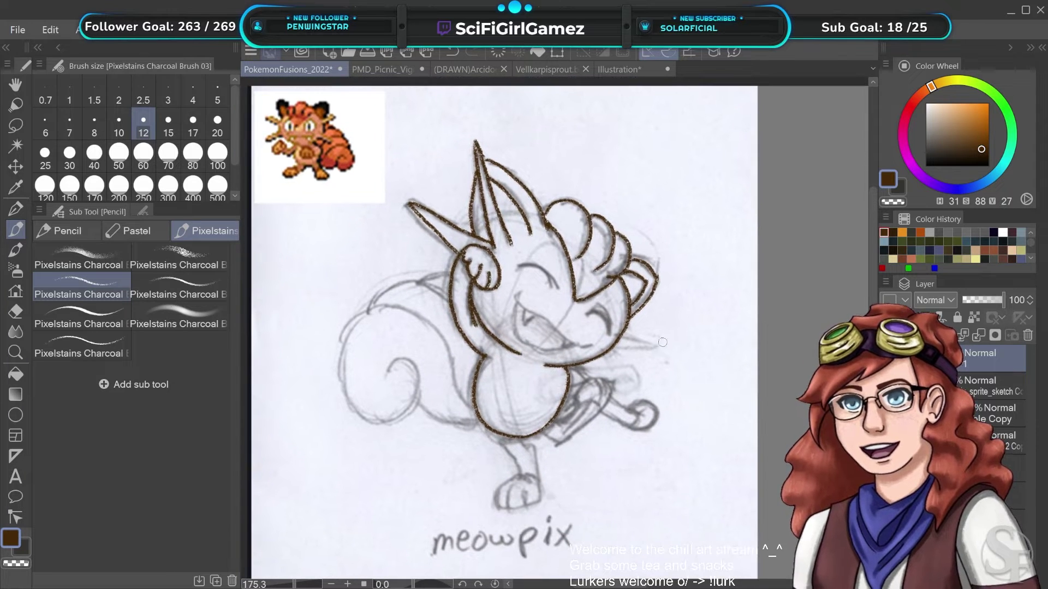
{"action": "mouse_move", "coordinate": [620, 335]}
{"action": "left_mouse_down"}
{"action": "mouse_move", "coordinate": [659, 345]}
{"action": "mouse_move", "coordinate": [615, 348]}
{"action": "mouse_move", "coordinate": [627, 377]}
{"action": "mouse_move", "coordinate": [619, 374]}
{"action": "left_mouse_up"}
{"action": "key", "text": "ctrl+z"}
{"action": "key", "text": "ctrl+z"}
{"action": "key", "text": "ctrl+z"}
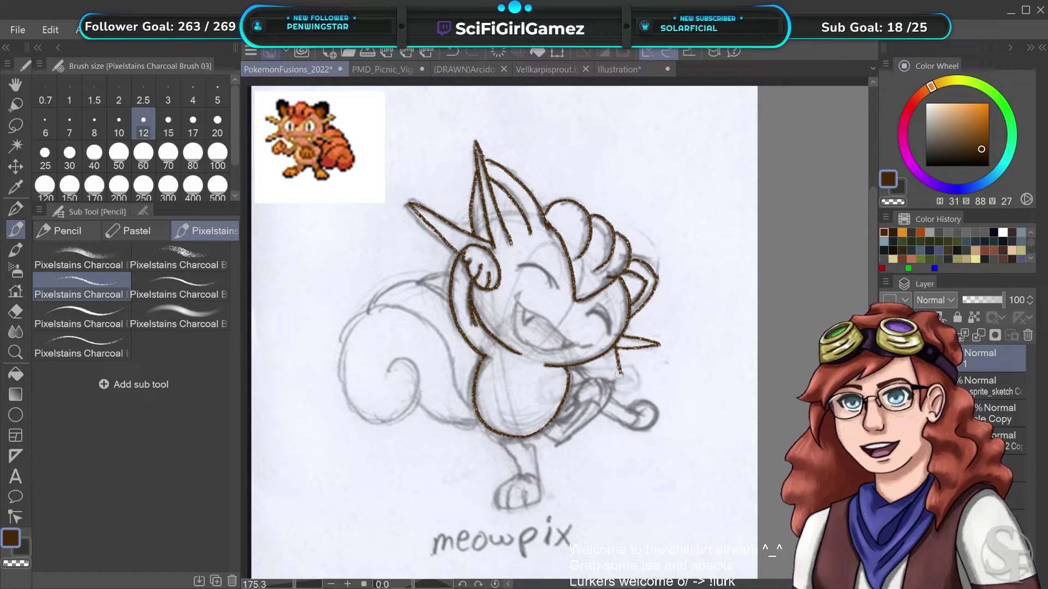
{"action": "key", "text": "ctrl+z"}
{"action": "left_click_drag", "start_coordinate": [613, 352], "coordinate": [617, 366]}
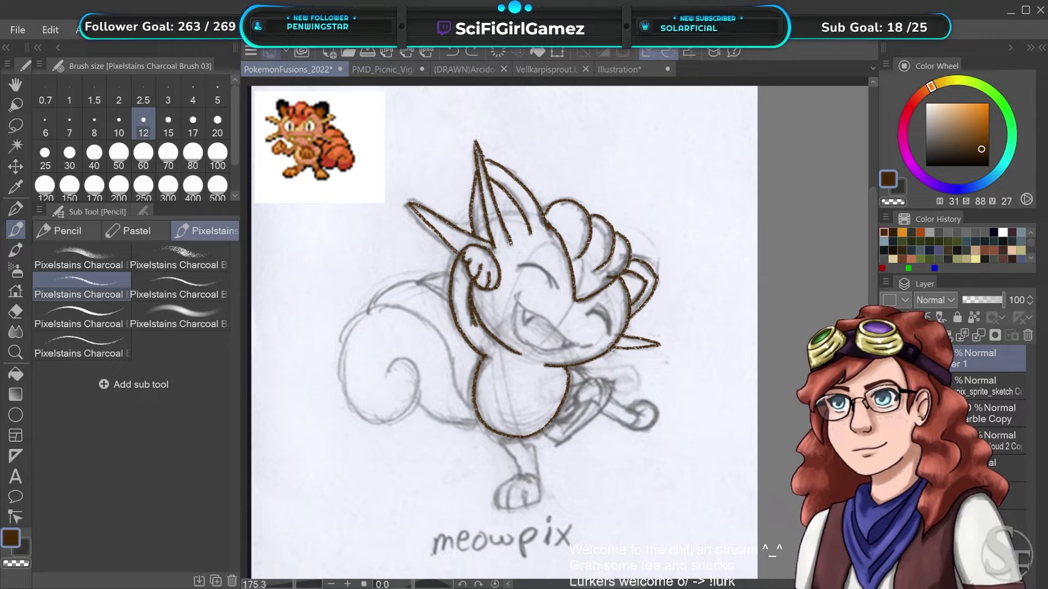
{"action": "mouse_move", "coordinate": [616, 361]}
{"action": "left_mouse_down"}
{"action": "mouse_move", "coordinate": [603, 349]}
{"action": "mouse_move", "coordinate": [639, 376]}
{"action": "mouse_move", "coordinate": [625, 369]}
{"action": "left_mouse_up"}
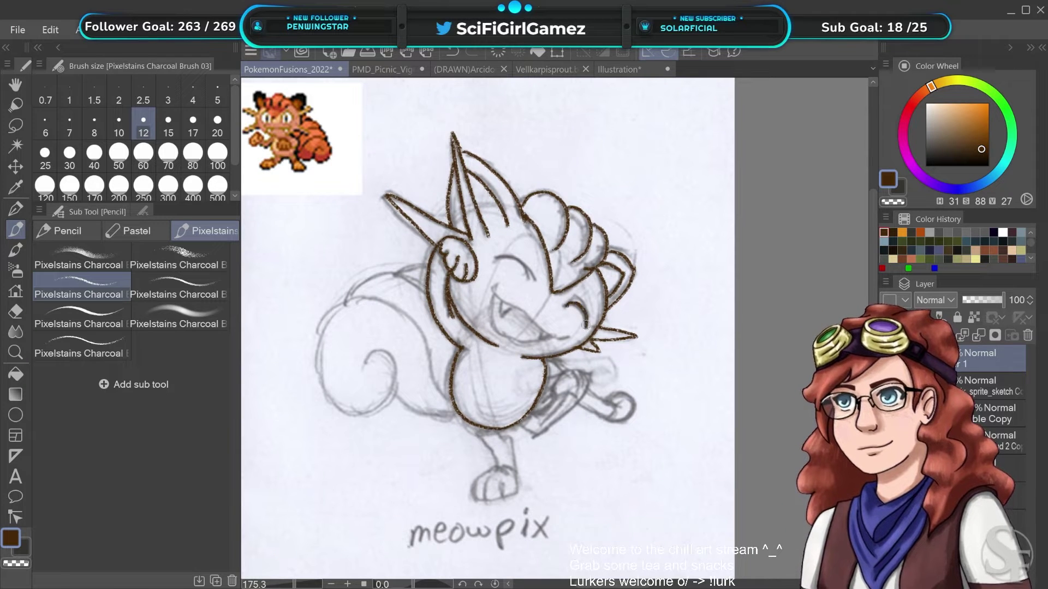
Ink the two closed, curved eyes and the wide open mouth with its fangs
{"action": "mouse_move", "coordinate": [563, 304]}
{"action": "left_mouse_down"}
{"action": "mouse_move", "coordinate": [585, 323]}
{"action": "mouse_move", "coordinate": [574, 299]}
{"action": "mouse_move", "coordinate": [588, 321]}
{"action": "mouse_move", "coordinate": [572, 304]}
{"action": "left_mouse_up"}
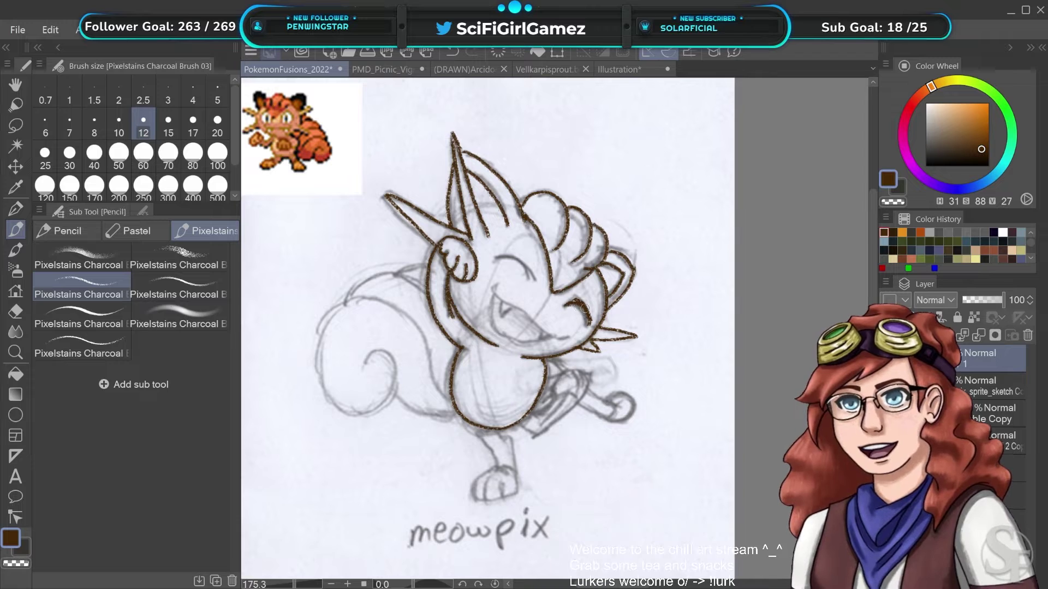
{"action": "mouse_move", "coordinate": [541, 280]}
{"action": "left_mouse_down"}
{"action": "mouse_move", "coordinate": [504, 257]}
{"action": "mouse_move", "coordinate": [521, 266]}
{"action": "left_mouse_up"}
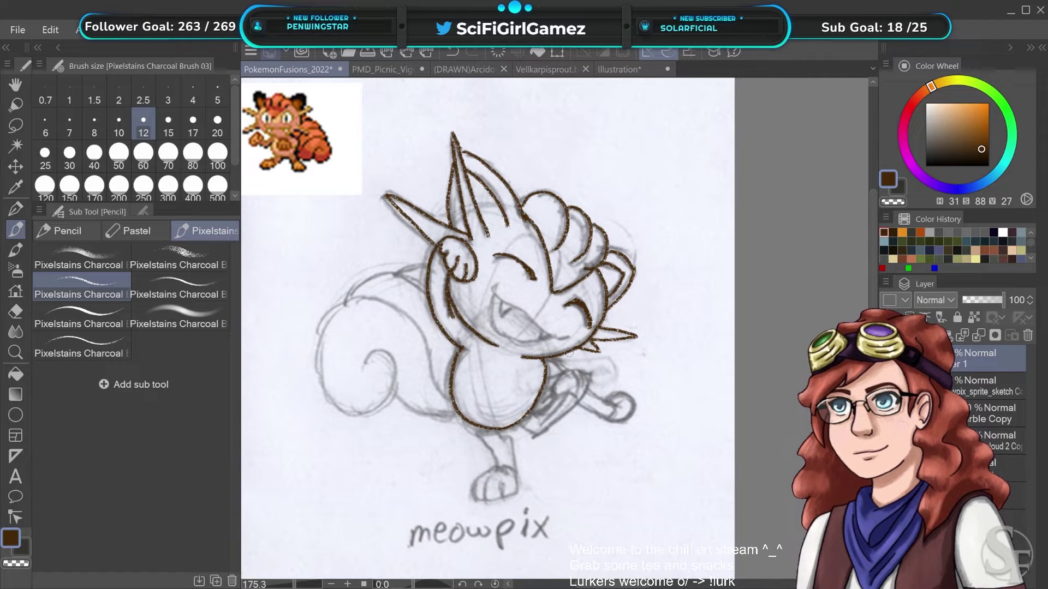
{"action": "mouse_move", "coordinate": [567, 337]}
{"action": "left_mouse_down"}
{"action": "mouse_move", "coordinate": [551, 338]}
{"action": "mouse_move", "coordinate": [510, 308]}
{"action": "mouse_move", "coordinate": [515, 287]}
{"action": "left_mouse_up"}
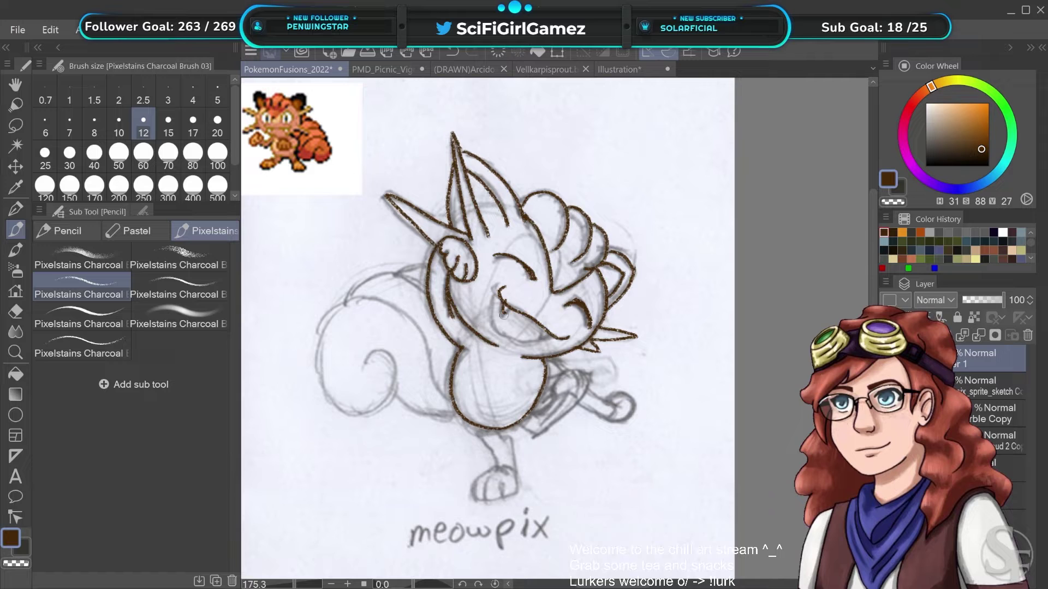
{"action": "mouse_move", "coordinate": [542, 331]}
{"action": "left_mouse_down"}
{"action": "mouse_move", "coordinate": [543, 342]}
{"action": "mouse_move", "coordinate": [499, 337]}
{"action": "mouse_move", "coordinate": [487, 311]}
{"action": "mouse_move", "coordinate": [508, 292]}
{"action": "left_mouse_up"}
{"action": "key", "text": "ctrl+z"}
Hide the sketch to check the line art on its own, and show it again
{"action": "left_click_drag", "start_coordinate": [623, 350], "coordinate": [598, 298]}
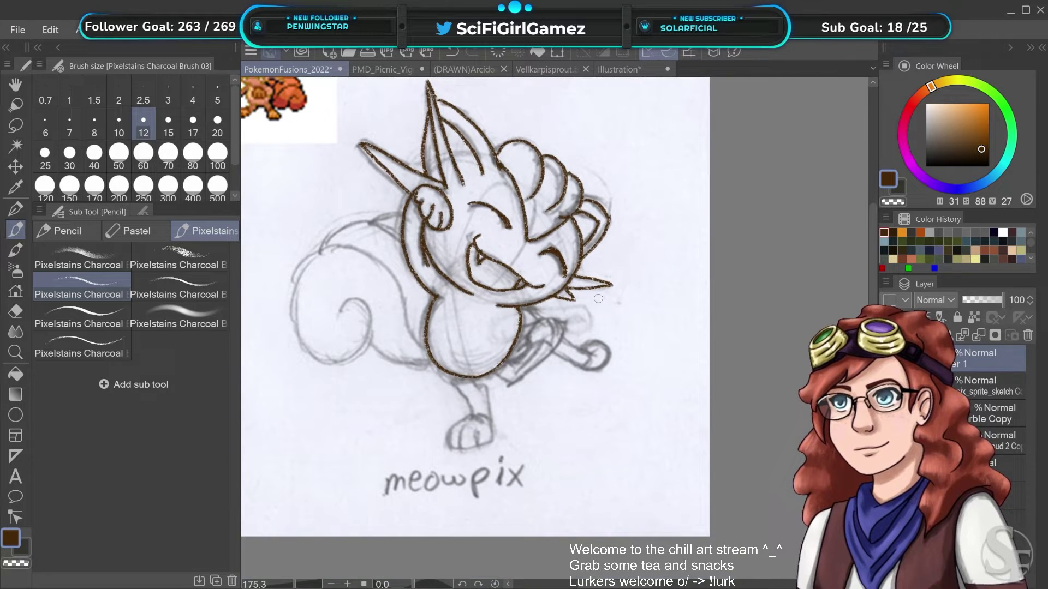
{"action": "left_click", "coordinate": [887, 386]}
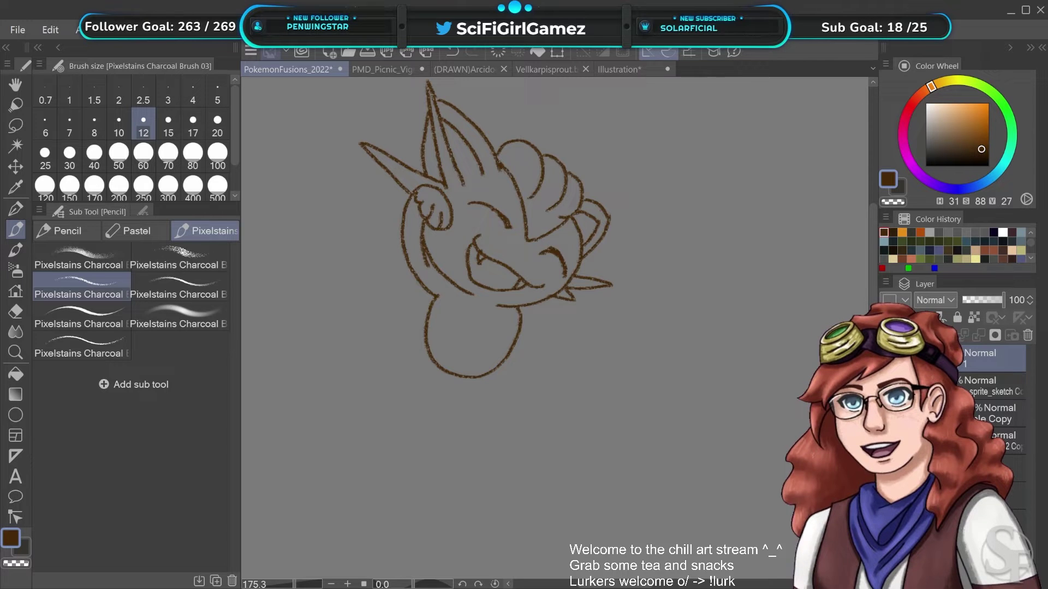
{"action": "left_click", "coordinate": [887, 386]}
{"action": "left_click_drag", "start_coordinate": [578, 265], "coordinate": [590, 261]}
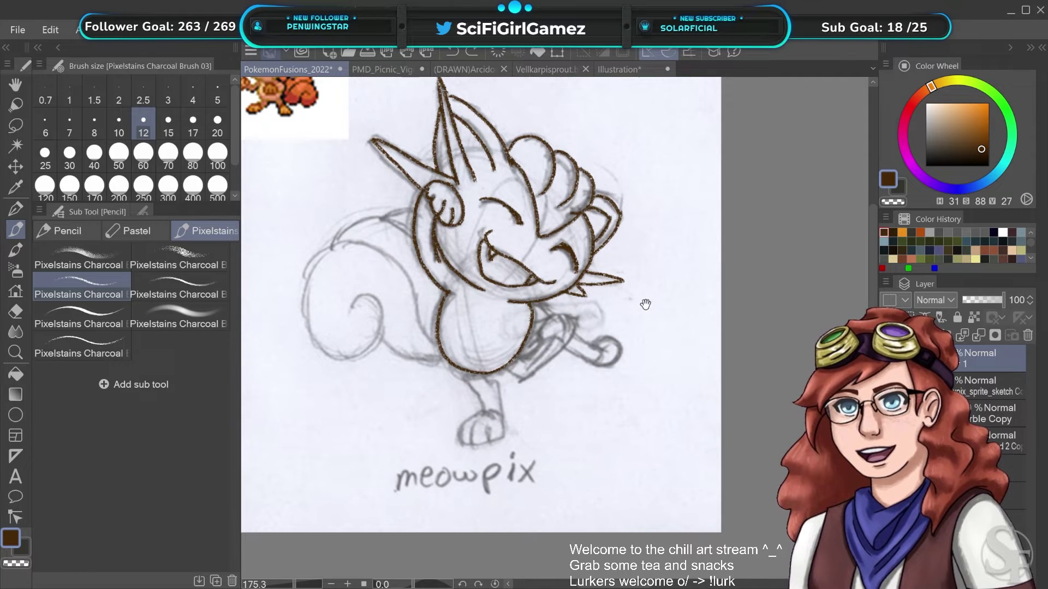
Trace meowpix's lifted leg and foot in front of the belly, redoing strokes that miss the sketch
{"action": "left_click_drag", "start_coordinate": [650, 295], "coordinate": [587, 246]}
{"action": "mouse_move", "coordinate": [456, 317]}
{"action": "left_mouse_down"}
{"action": "mouse_move", "coordinate": [484, 330]}
{"action": "mouse_move", "coordinate": [472, 330]}
{"action": "mouse_move", "coordinate": [511, 302]}
{"action": "mouse_move", "coordinate": [518, 264]}
{"action": "mouse_move", "coordinate": [500, 267]}
{"action": "mouse_move", "coordinate": [518, 280]}
{"action": "mouse_move", "coordinate": [510, 264]}
{"action": "mouse_move", "coordinate": [484, 303]}
{"action": "mouse_move", "coordinate": [466, 308]}
{"action": "mouse_move", "coordinate": [491, 311]}
{"action": "mouse_move", "coordinate": [505, 282]}
{"action": "mouse_move", "coordinate": [475, 319]}
{"action": "left_mouse_up"}
{"action": "key", "text": "ctrl+z"}
{"action": "key", "text": "ctrl+z"}
{"action": "key", "text": "ctrl+z"}
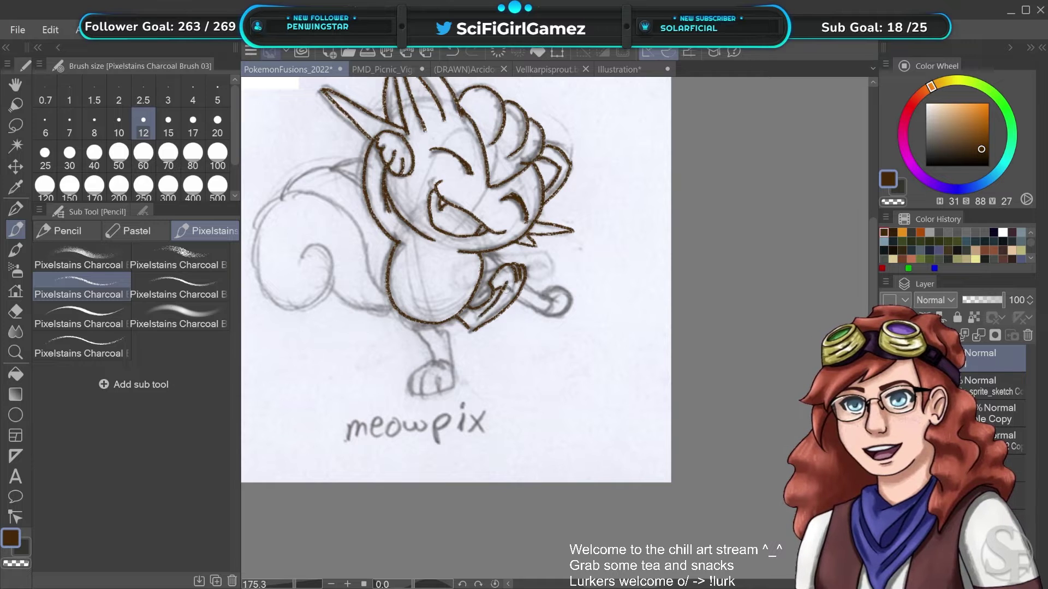
Outline the standing leg and its foot, including the toe lines
{"action": "left_click_drag", "start_coordinate": [445, 291], "coordinate": [478, 242]}
{"action": "mouse_move", "coordinate": [439, 271]}
{"action": "left_mouse_down"}
{"action": "mouse_move", "coordinate": [473, 323]}
{"action": "mouse_move", "coordinate": [461, 318]}
{"action": "mouse_move", "coordinate": [475, 325]}
{"action": "mouse_move", "coordinate": [446, 322]}
{"action": "mouse_move", "coordinate": [446, 348]}
{"action": "mouse_move", "coordinate": [458, 325]}
{"action": "mouse_move", "coordinate": [453, 348]}
{"action": "mouse_move", "coordinate": [473, 341]}
{"action": "mouse_move", "coordinate": [472, 327]}
{"action": "mouse_move", "coordinate": [474, 344]}
{"action": "mouse_move", "coordinate": [487, 340]}
{"action": "mouse_move", "coordinate": [474, 288]}
{"action": "left_mouse_up"}
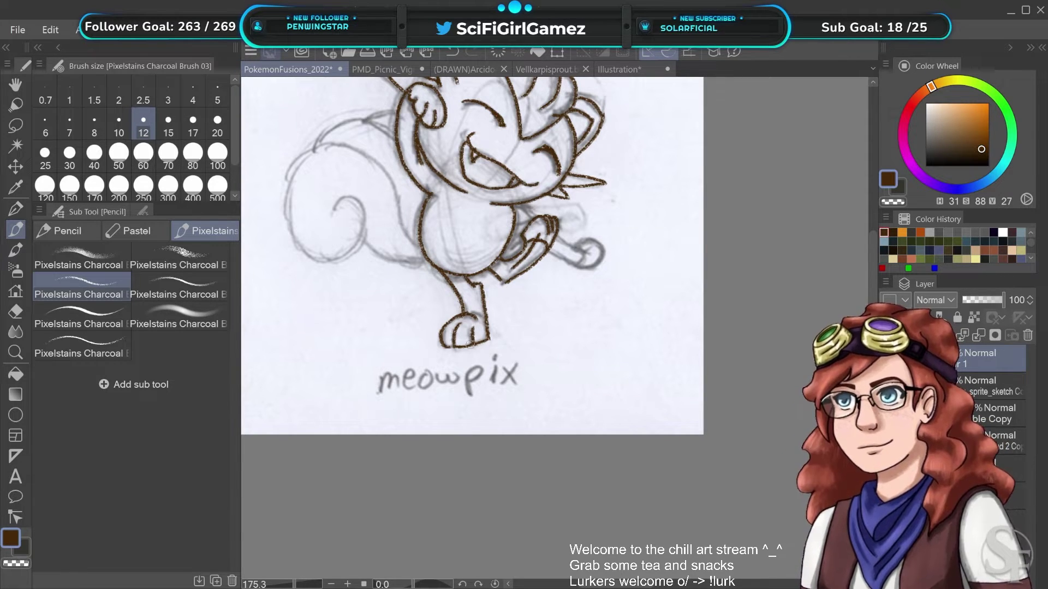
{"action": "left_click_drag", "start_coordinate": [469, 313], "coordinate": [481, 314]}
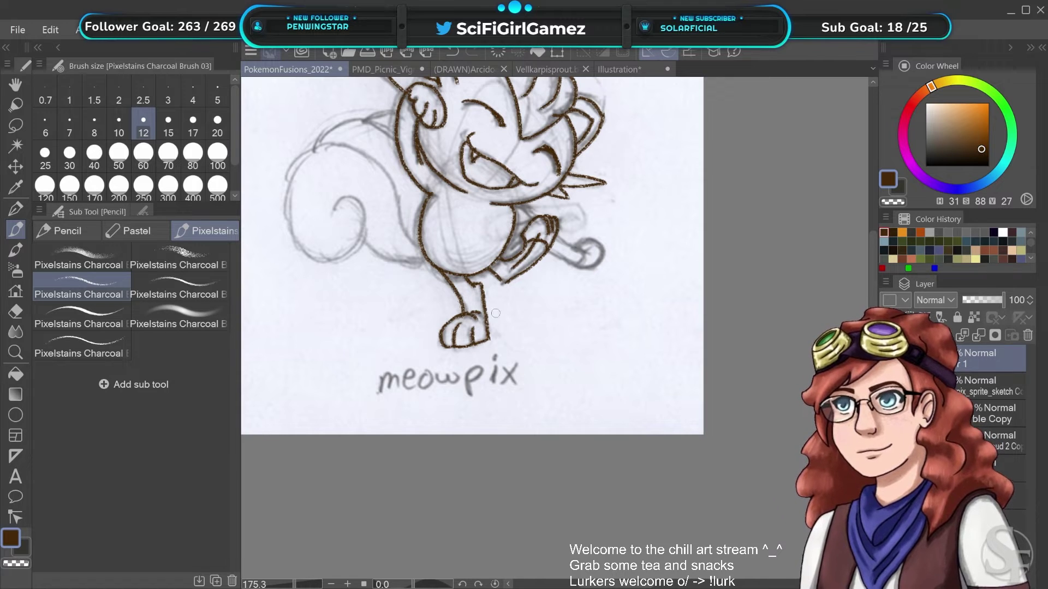
Trace the outstretched far arm and its paw with toe lines, redrawing strokes until they fit the sketch
{"action": "left_click_drag", "start_coordinate": [592, 288], "coordinate": [544, 323]}
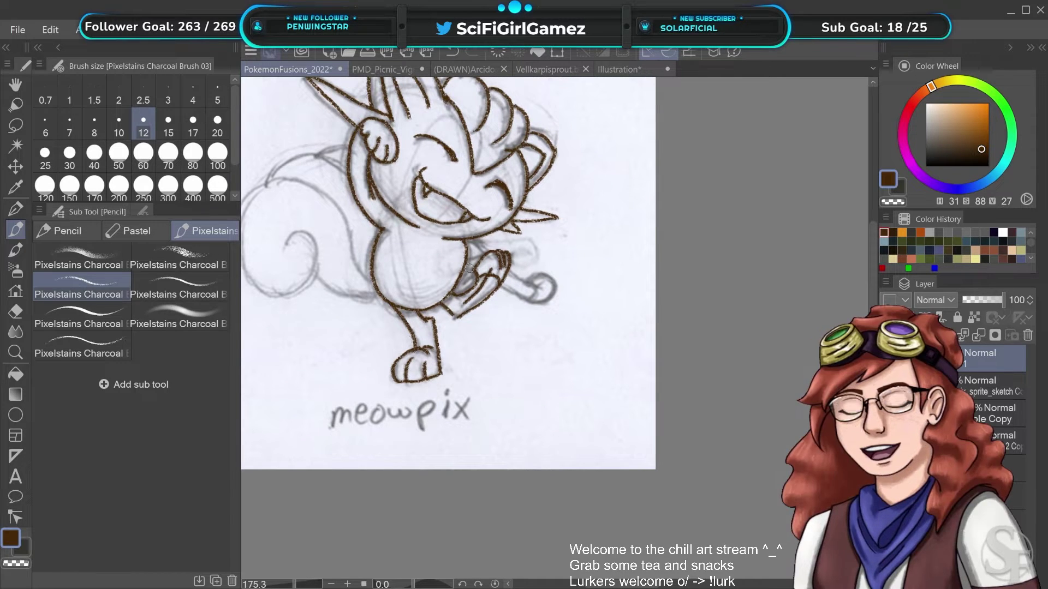
{"action": "mouse_move", "coordinate": [466, 240]}
{"action": "left_mouse_down"}
{"action": "mouse_move", "coordinate": [497, 250]}
{"action": "mouse_move", "coordinate": [533, 287]}
{"action": "mouse_move", "coordinate": [535, 273]}
{"action": "mouse_move", "coordinate": [556, 289]}
{"action": "mouse_move", "coordinate": [550, 282]}
{"action": "mouse_move", "coordinate": [544, 300]}
{"action": "mouse_move", "coordinate": [521, 303]}
{"action": "mouse_move", "coordinate": [503, 287]}
{"action": "mouse_move", "coordinate": [534, 285]}
{"action": "mouse_move", "coordinate": [524, 298]}
{"action": "left_mouse_up"}
{"action": "key", "text": "ctrl+z"}
{"action": "key", "text": "ctrl+z"}
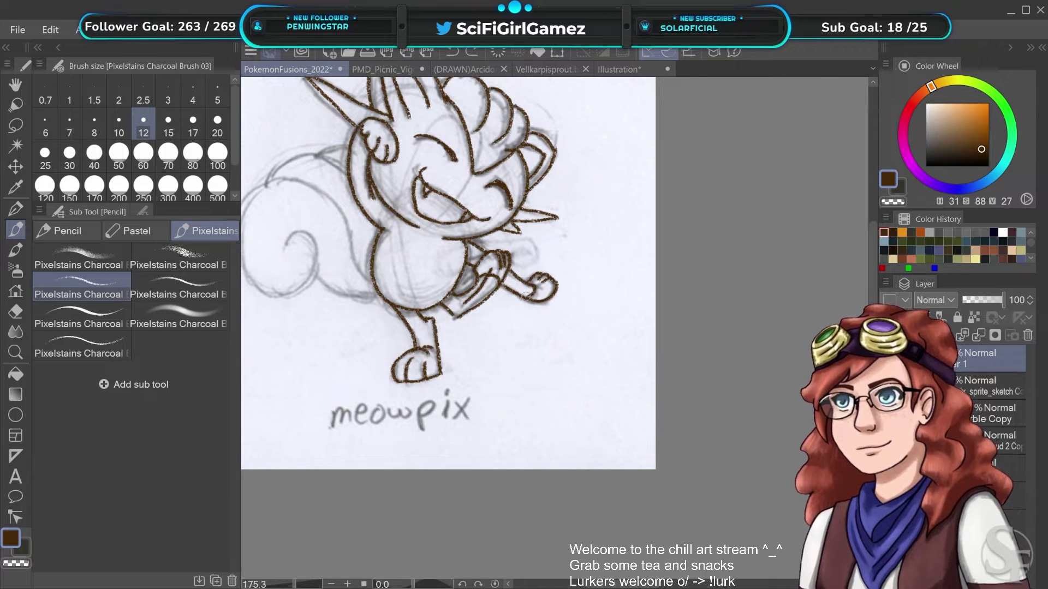
{"action": "key", "text": "ctrl+z"}
{"action": "left_click_drag", "start_coordinate": [538, 284], "coordinate": [543, 293]}
{"action": "key", "text": "ctrl+z"}
{"action": "key", "text": "ctrl+z"}
{"action": "key", "text": "ctrl+z"}
{"action": "key", "text": "ctrl+z"}
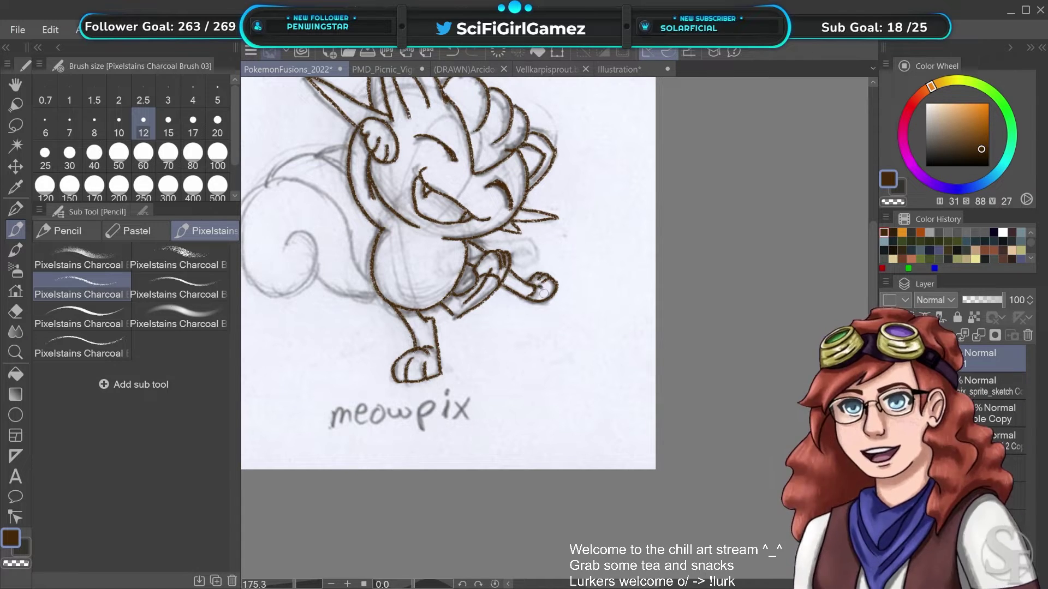
Outline the large curled tail from the body around to its spiral tip, redoing the lower stroke
{"action": "mouse_move", "coordinate": [476, 337]}
{"action": "left_mouse_down"}
{"action": "mouse_move", "coordinate": [517, 330]}
{"action": "mouse_move", "coordinate": [481, 353]}
{"action": "left_mouse_up"}
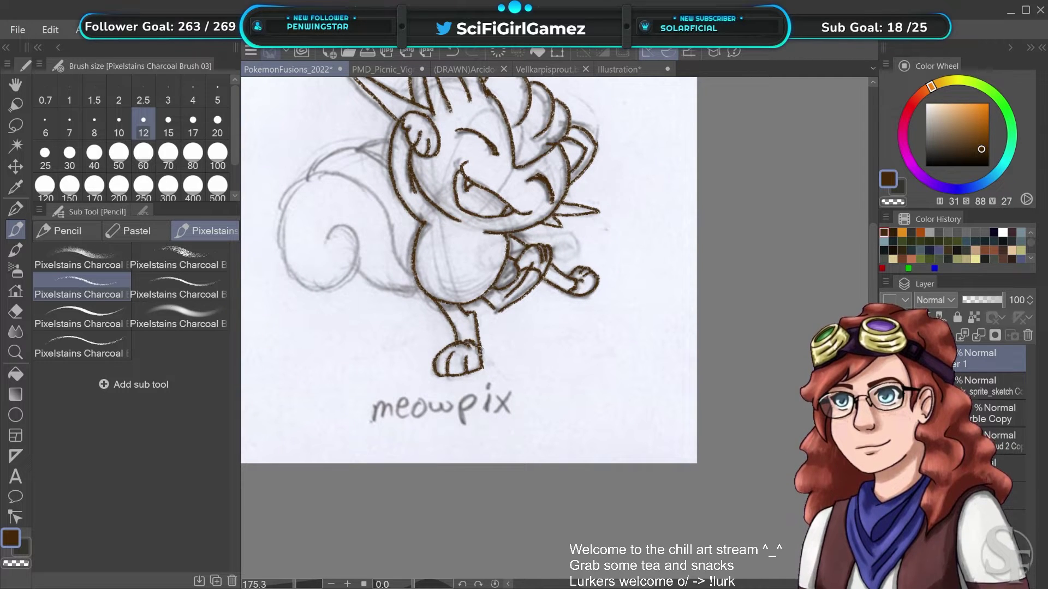
{"action": "left_click_drag", "start_coordinate": [460, 237], "coordinate": [522, 266]}
{"action": "mouse_move", "coordinate": [486, 319]}
{"action": "left_mouse_down"}
{"action": "mouse_move", "coordinate": [423, 216]}
{"action": "mouse_move", "coordinate": [404, 209]}
{"action": "mouse_move", "coordinate": [451, 269]}
{"action": "mouse_move", "coordinate": [429, 223]}
{"action": "mouse_move", "coordinate": [367, 207]}
{"action": "mouse_move", "coordinate": [334, 270]}
{"action": "mouse_move", "coordinate": [379, 325]}
{"action": "mouse_move", "coordinate": [421, 273]}
{"action": "mouse_move", "coordinate": [390, 273]}
{"action": "left_mouse_up"}
{"action": "key", "text": "ctrl+z"}
{"action": "mouse_move", "coordinate": [482, 315]}
{"action": "left_mouse_down"}
{"action": "mouse_move", "coordinate": [461, 323]}
{"action": "mouse_move", "coordinate": [420, 298]}
{"action": "left_mouse_up"}
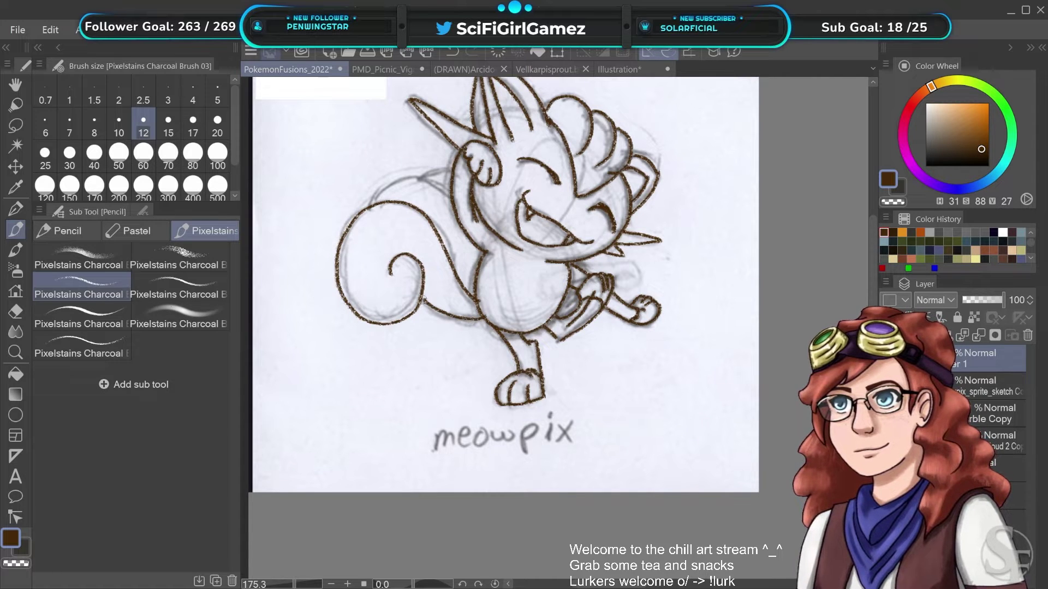
Draw the arc of the rear tail curl above the main tail and its upper line behind the raised arm
{"action": "mouse_move", "coordinate": [448, 185]}
{"action": "left_mouse_down"}
{"action": "mouse_move", "coordinate": [428, 180]}
{"action": "mouse_move", "coordinate": [390, 181]}
{"action": "mouse_move", "coordinate": [370, 207]}
{"action": "left_mouse_up"}
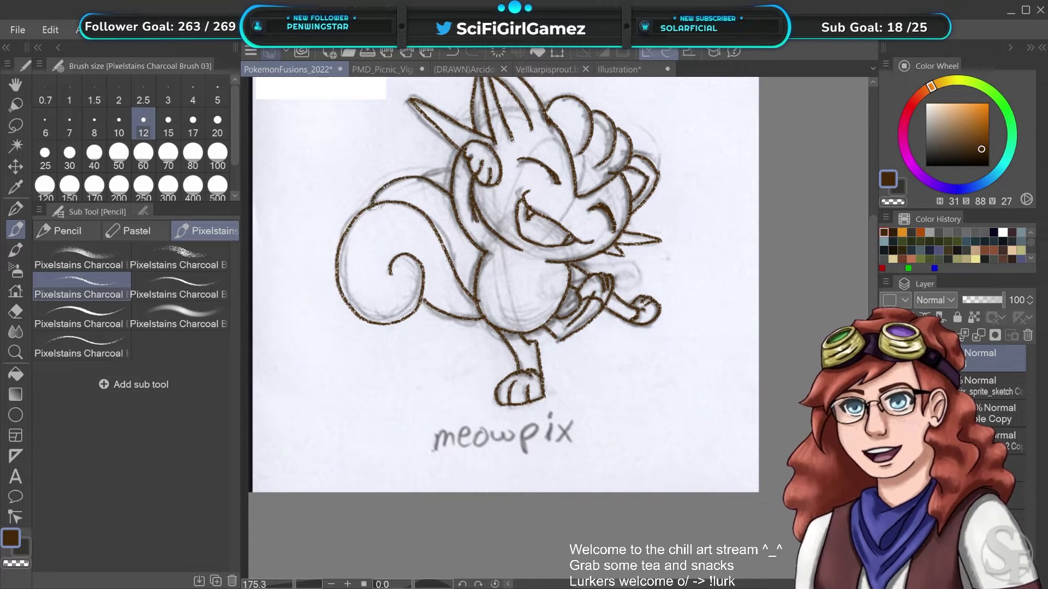
{"action": "left_click_drag", "start_coordinate": [453, 169], "coordinate": [425, 175]}
{"action": "key", "text": "ctrl+z"}
{"action": "left_click_drag", "start_coordinate": [612, 270], "coordinate": [562, 325]}
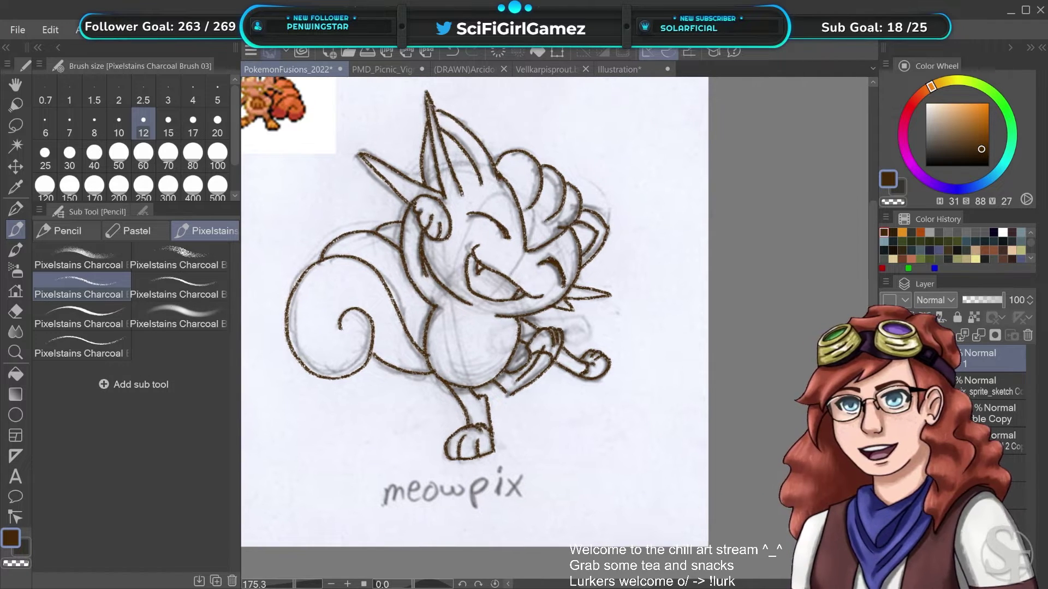
Hide the sketch to inspect the line art on its own, then show the sketch again
{"action": "left_click", "coordinate": [887, 386]}
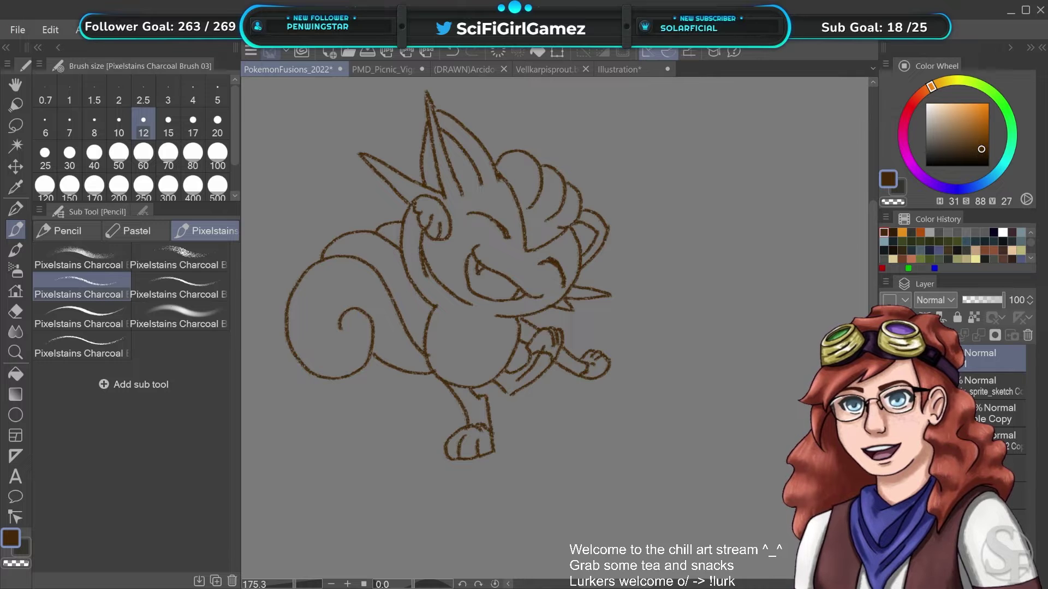
{"action": "left_click", "coordinate": [887, 387]}
{"action": "left_click_drag", "start_coordinate": [527, 286], "coordinate": [578, 310]}
{"action": "left_click_drag", "start_coordinate": [425, 310], "coordinate": [428, 338]}
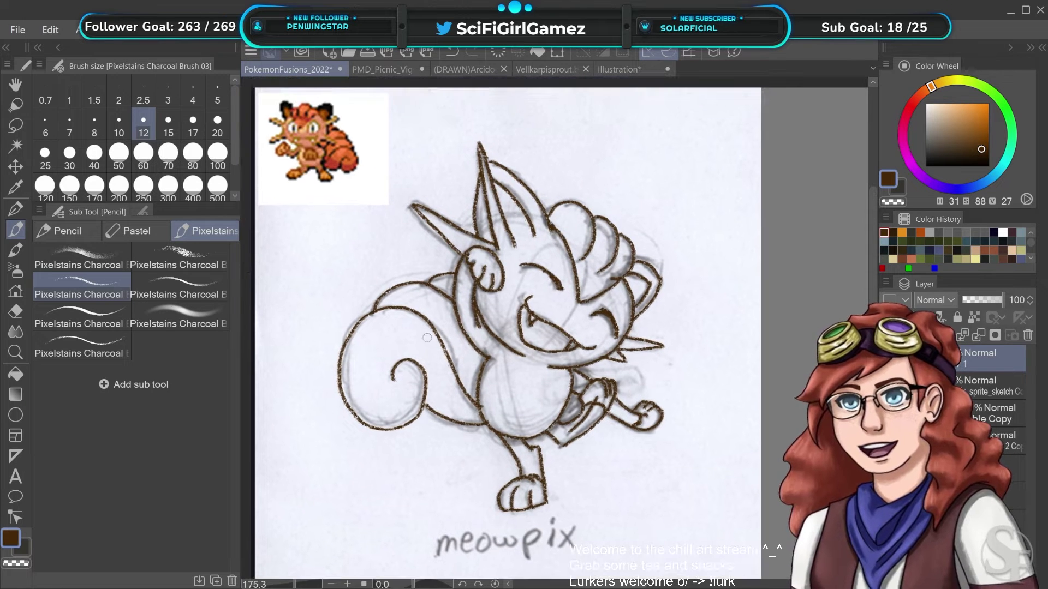
{"action": "left_click_drag", "start_coordinate": [355, 295], "coordinate": [319, 306]}
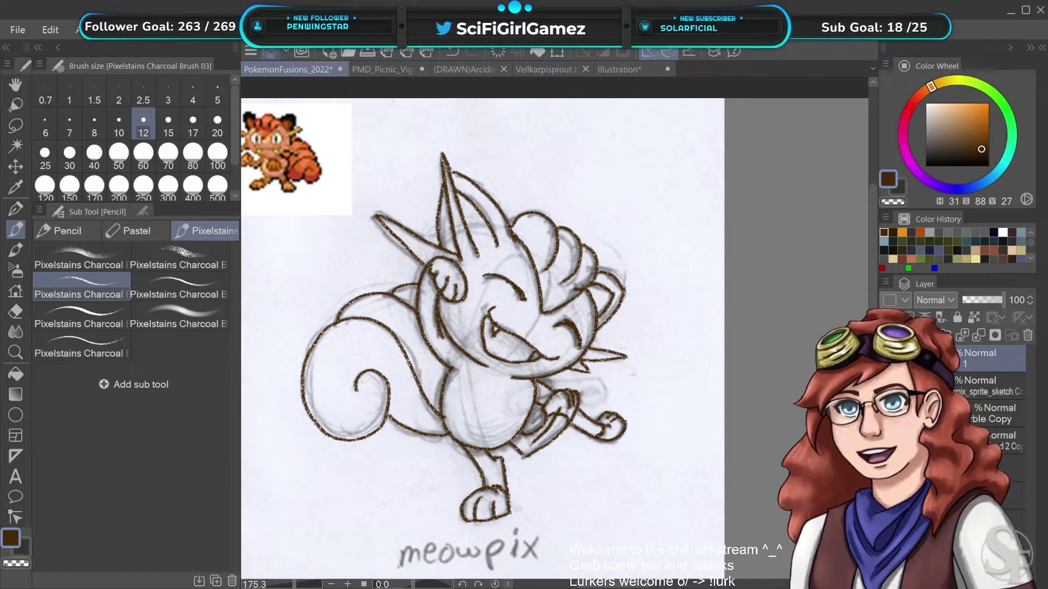
Switch to the CleanLINE brush at size 30 and bring the reference sprite into view
{"action": "left_click", "coordinate": [15, 250]}
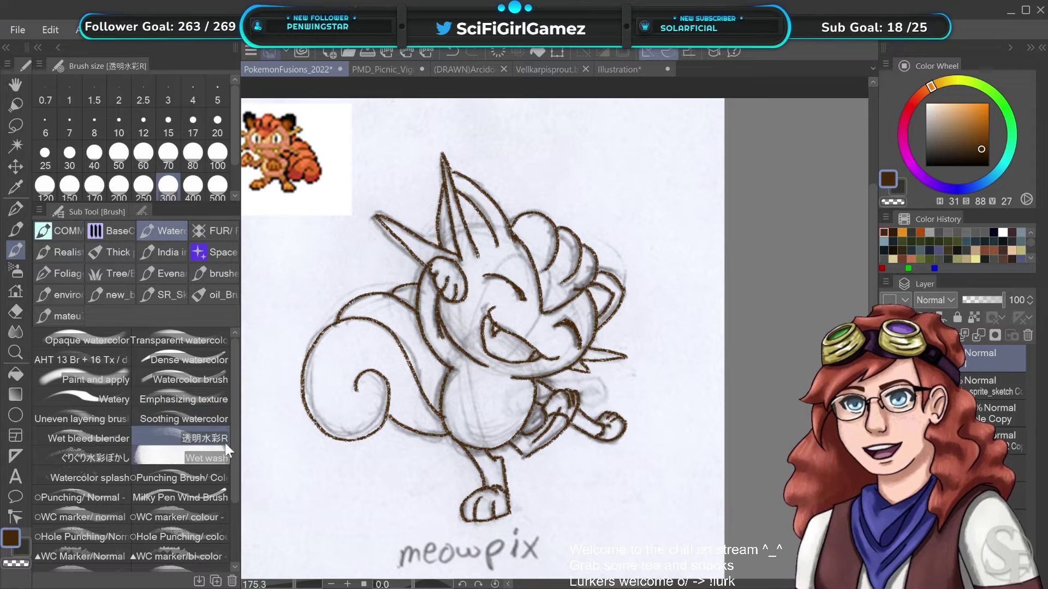
{"action": "left_click", "coordinate": [64, 231]}
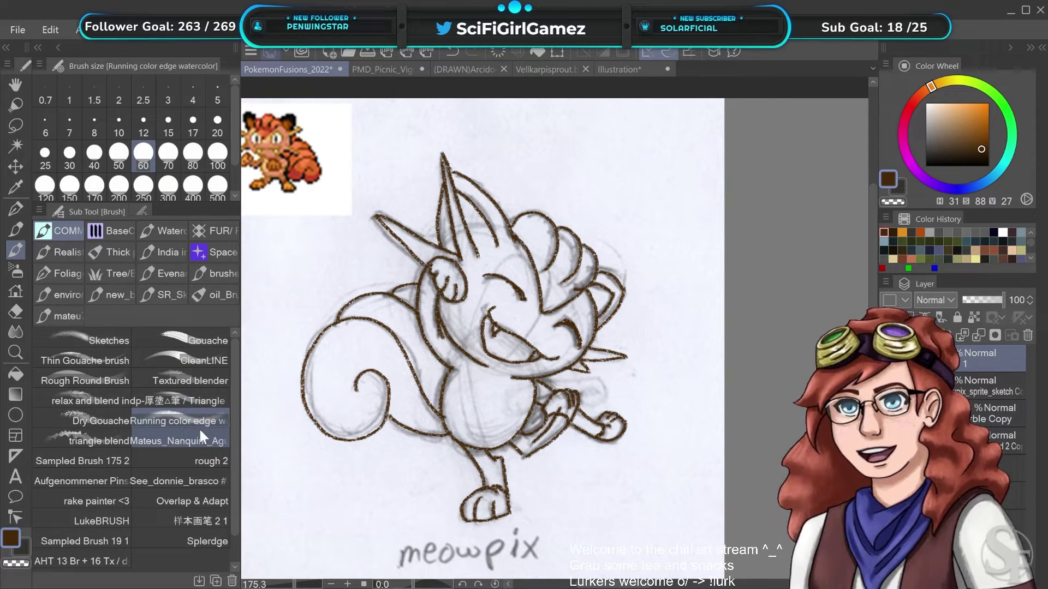
{"action": "left_click", "coordinate": [186, 402]}
{"action": "left_click", "coordinate": [205, 361]}
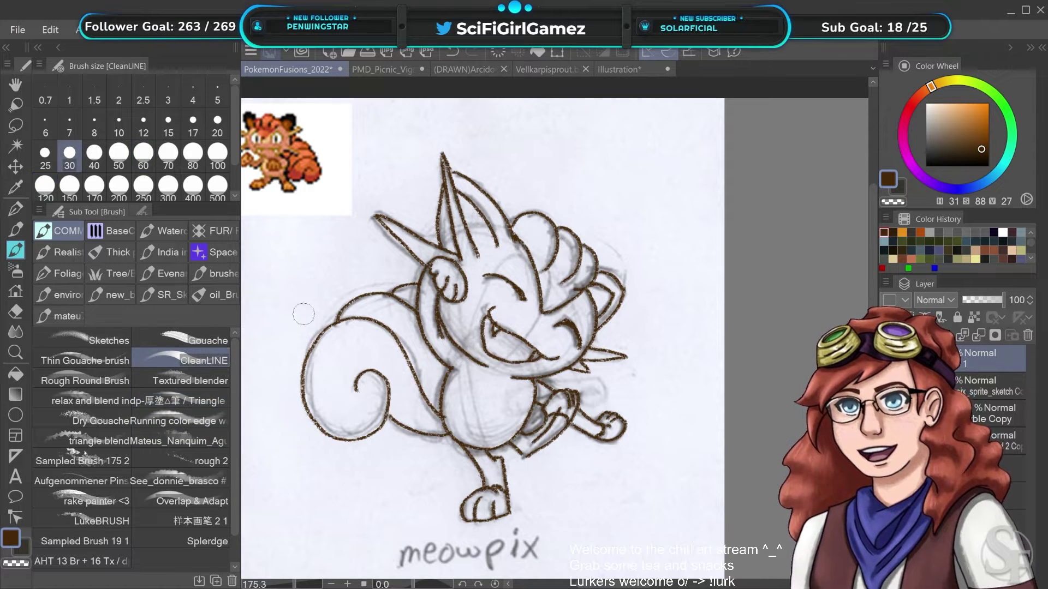
{"action": "mouse_move", "coordinate": [404, 227]}
{"action": "left_mouse_down"}
{"action": "mouse_move", "coordinate": [487, 215]}
{"action": "mouse_move", "coordinate": [498, 236]}
{"action": "left_mouse_up"}
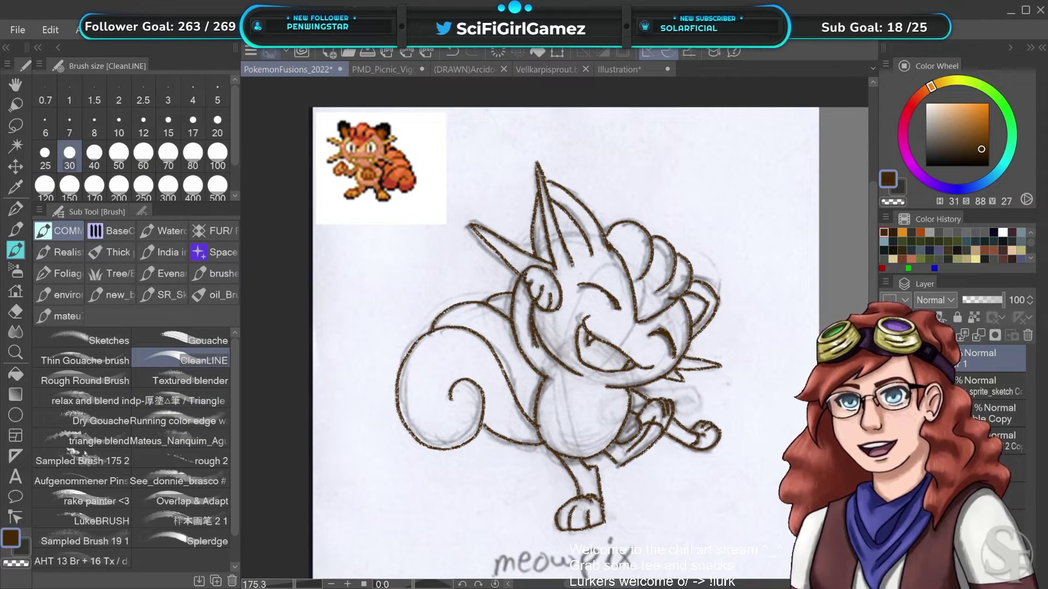
{"action": "left_click", "coordinate": [368, 149], "text": "alt"}
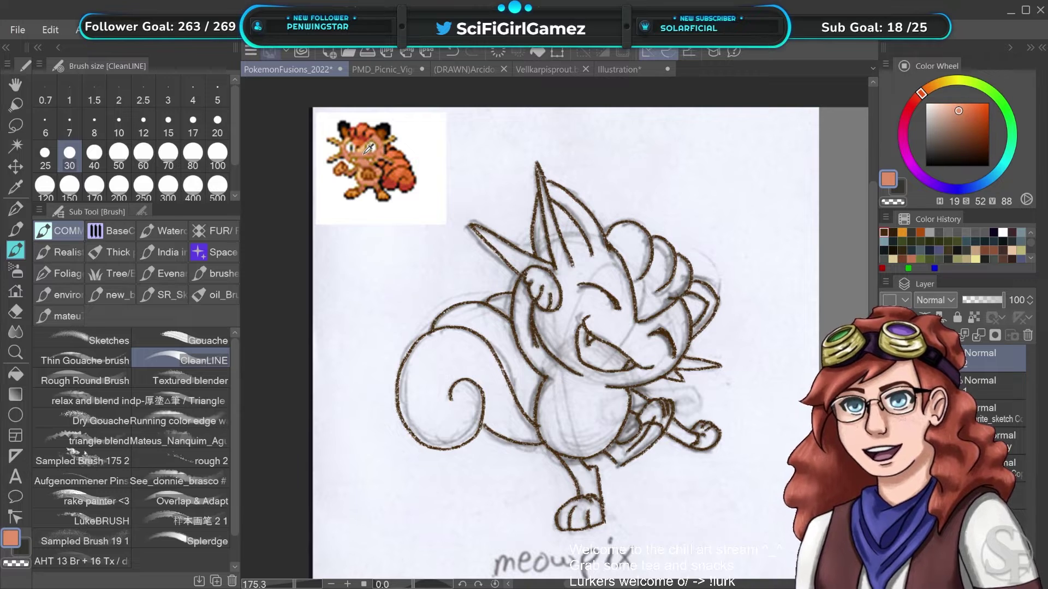
{"action": "left_click", "coordinate": [386, 131], "text": "alt"}
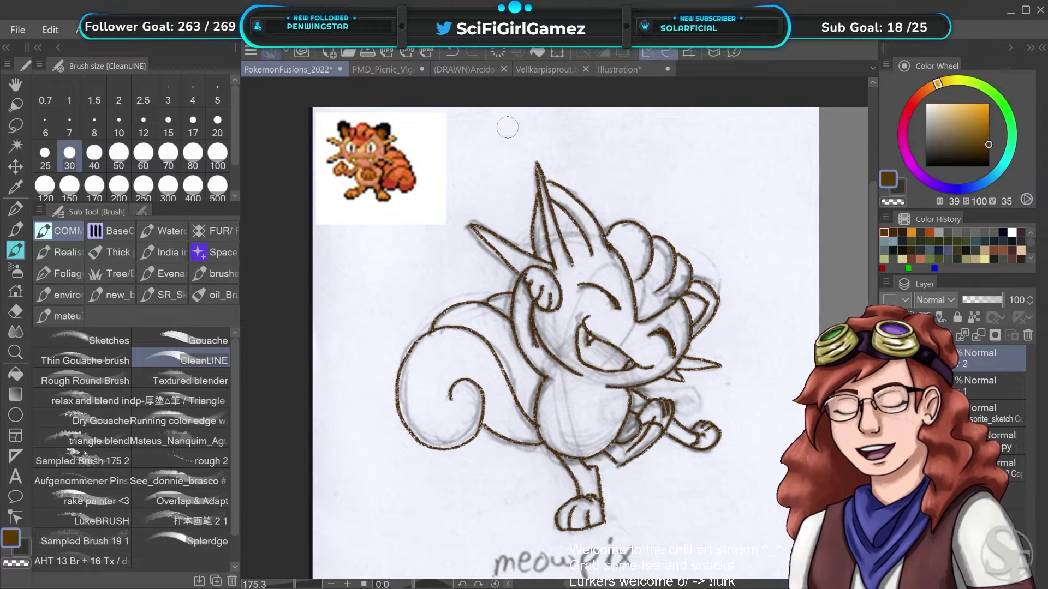
{"action": "left_click_drag", "start_coordinate": [570, 303], "coordinate": [566, 341]}
{"action": "key", "text": "ctrl+z"}
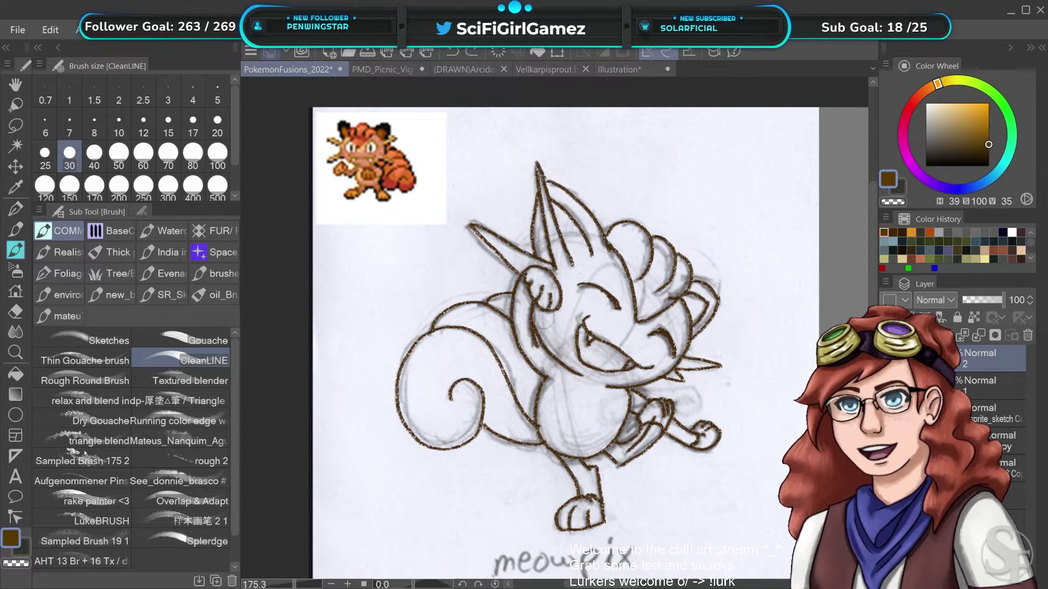
Move the new colour layer below the line art and block in the cheek beside the mouth with the sprite's peach face colour
{"action": "left_click", "coordinate": [369, 149], "text": "alt"}
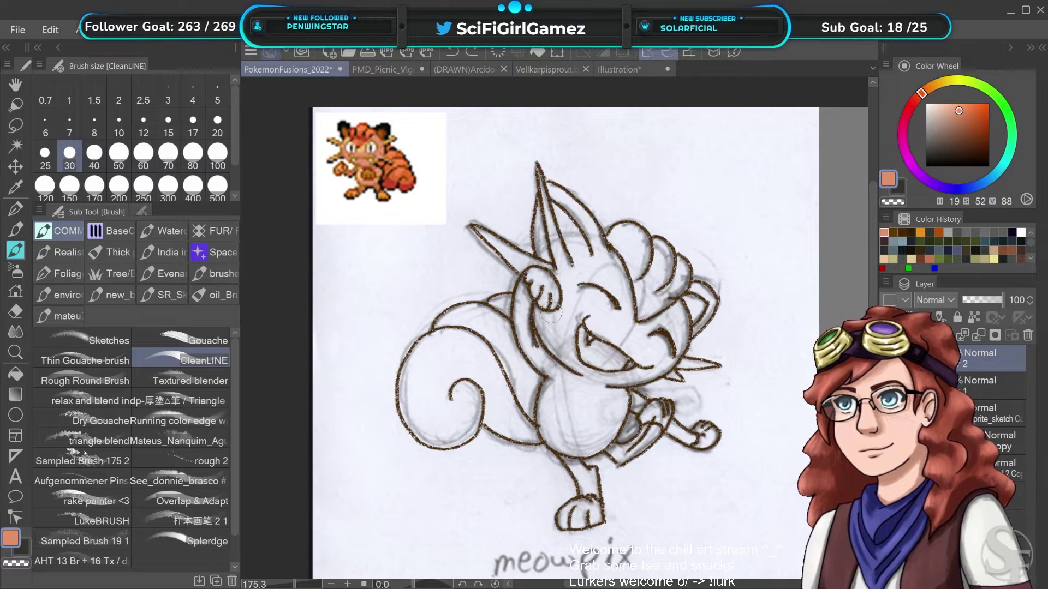
{"action": "left_click_drag", "start_coordinate": [545, 295], "coordinate": [570, 344]}
{"action": "key", "text": "ctrl+z"}
{"action": "left_click_drag", "start_coordinate": [985, 375], "coordinate": [985, 389]}
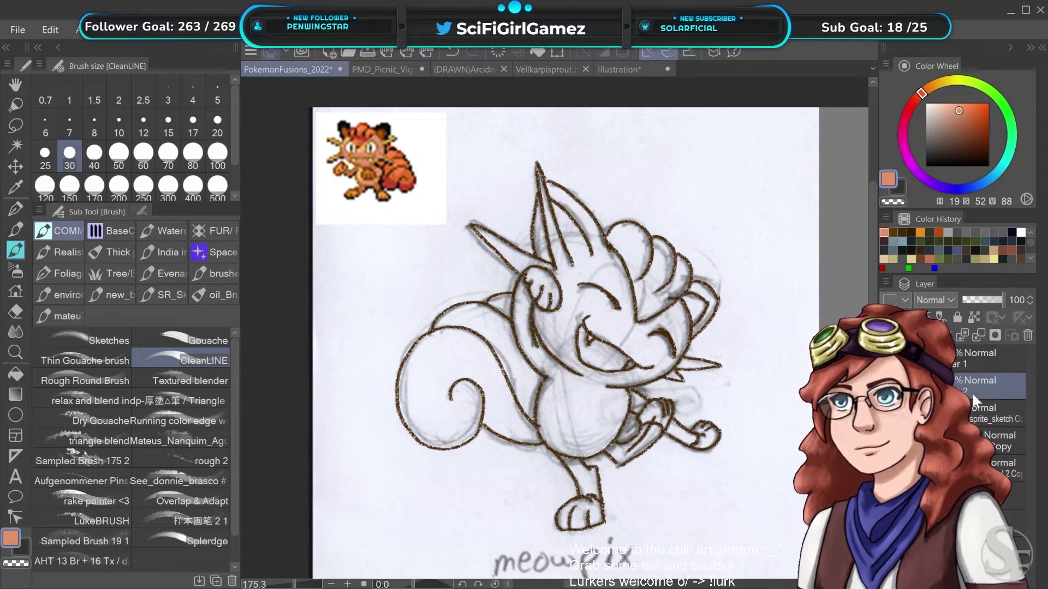
{"action": "mouse_move", "coordinate": [562, 264]}
{"action": "left_mouse_down"}
{"action": "mouse_move", "coordinate": [568, 349]}
{"action": "mouse_move", "coordinate": [583, 360]}
{"action": "left_mouse_up"}
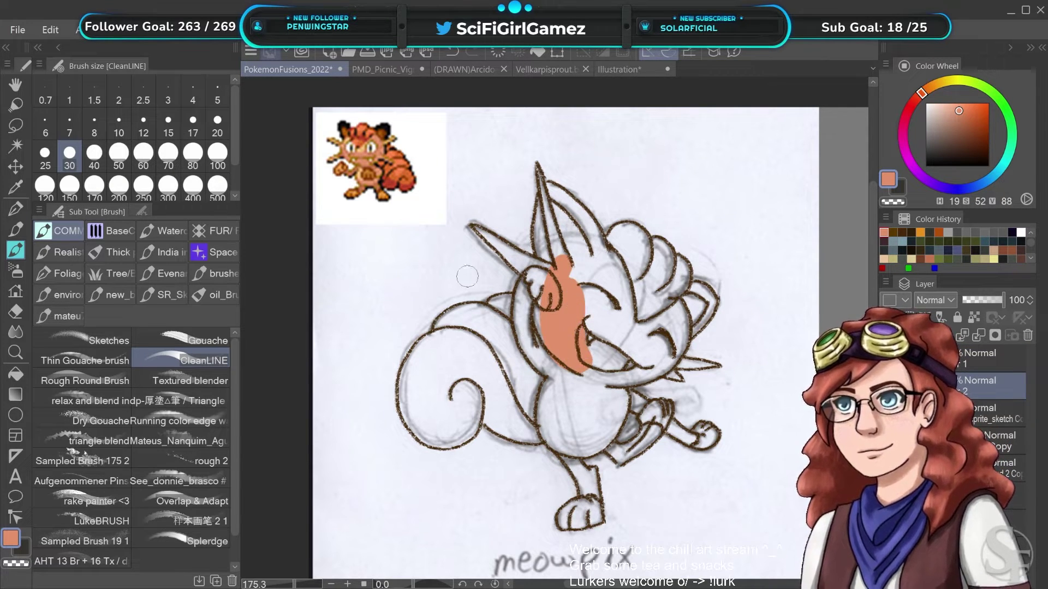
Sample the orange from the sprite's tail and fill the spiral end of the large tail with it
{"action": "left_click", "coordinate": [396, 171], "text": "alt"}
{"action": "left_click", "coordinate": [394, 175], "text": "alt"}
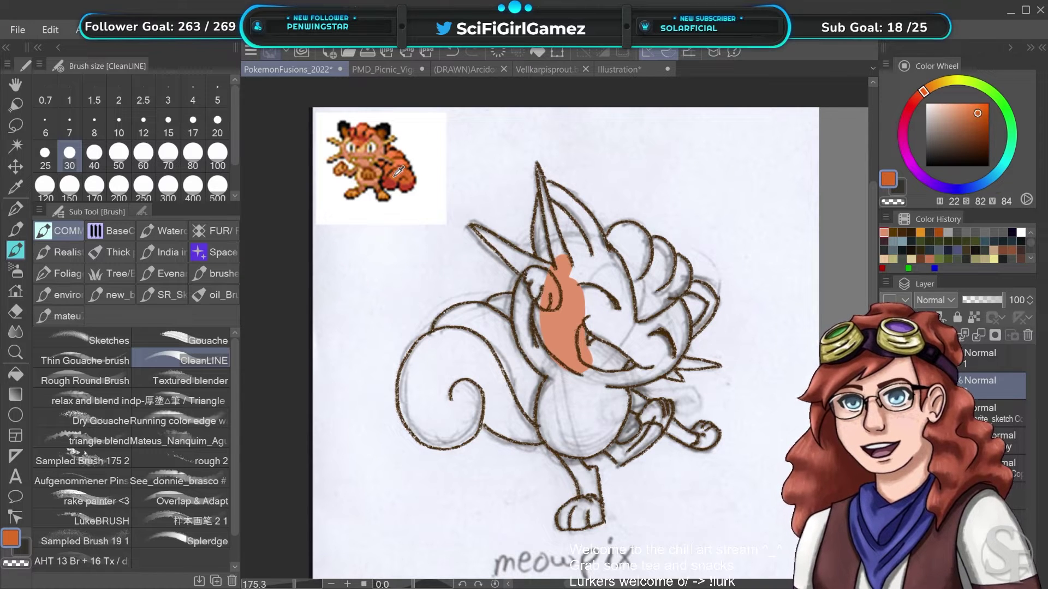
{"action": "mouse_move", "coordinate": [466, 352]}
{"action": "left_mouse_down"}
{"action": "mouse_move", "coordinate": [435, 369]}
{"action": "mouse_move", "coordinate": [443, 390]}
{"action": "mouse_move", "coordinate": [444, 356]}
{"action": "mouse_move", "coordinate": [417, 367]}
{"action": "mouse_move", "coordinate": [407, 398]}
{"action": "mouse_move", "coordinate": [427, 424]}
{"action": "mouse_move", "coordinate": [469, 414]}
{"action": "left_mouse_up"}
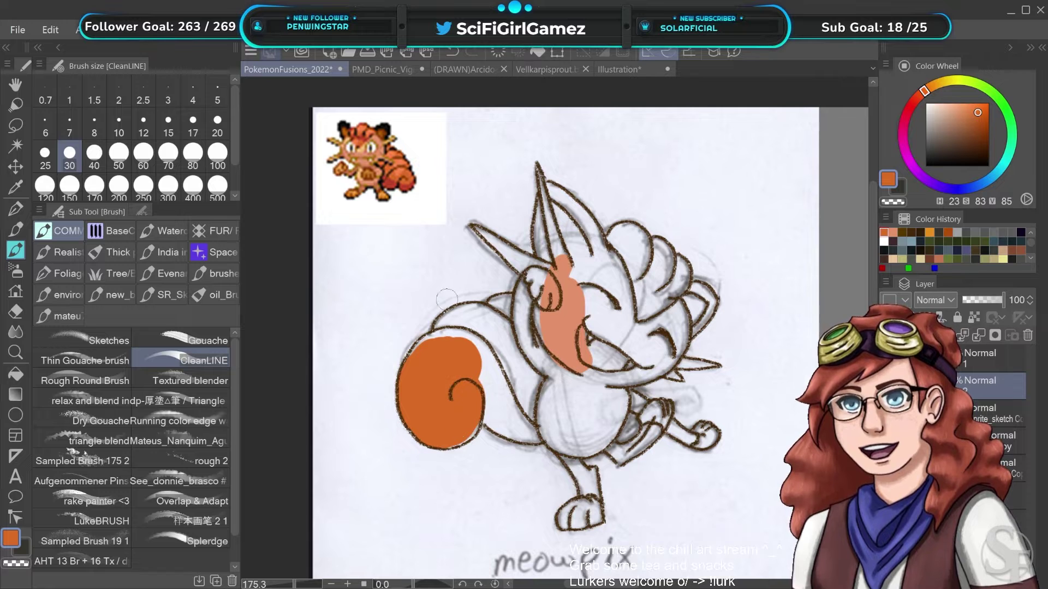
{"action": "left_click", "coordinate": [388, 182], "text": "alt"}
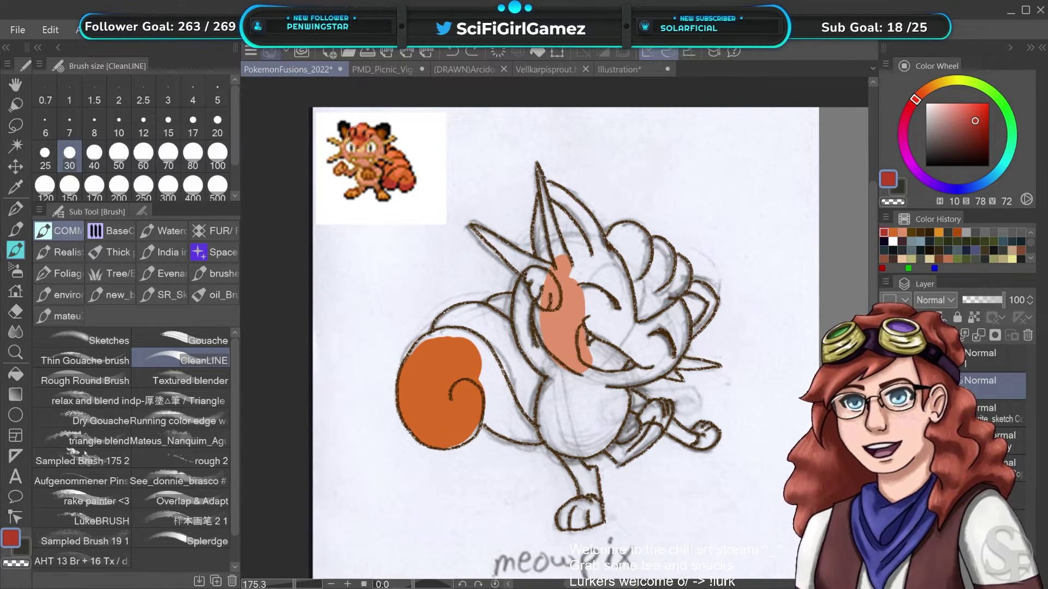
{"action": "left_click", "coordinate": [363, 129], "text": "alt"}
{"action": "left_click", "coordinate": [365, 130], "text": "alt"}
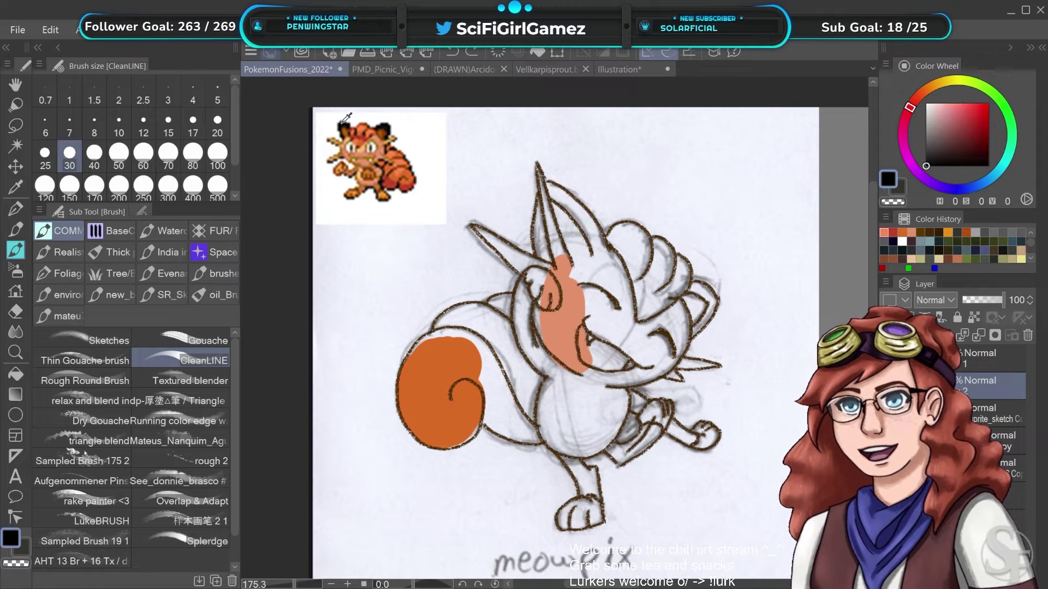
{"action": "left_click_drag", "start_coordinate": [600, 250], "coordinate": [552, 183]}
{"action": "key", "text": "ctrl+z"}
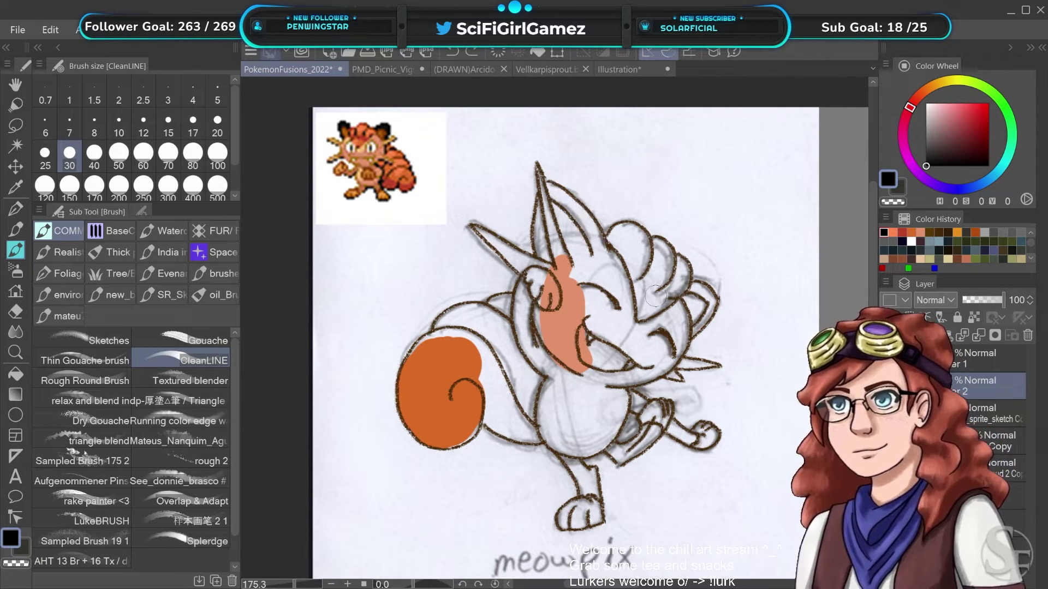
Extend the peach over the raised paw and forehead, and the orange over the rest of the main tail and rear curl
{"action": "left_click_drag", "start_coordinate": [637, 253], "coordinate": [579, 222]}
{"action": "left_click", "coordinate": [502, 292], "text": "alt"}
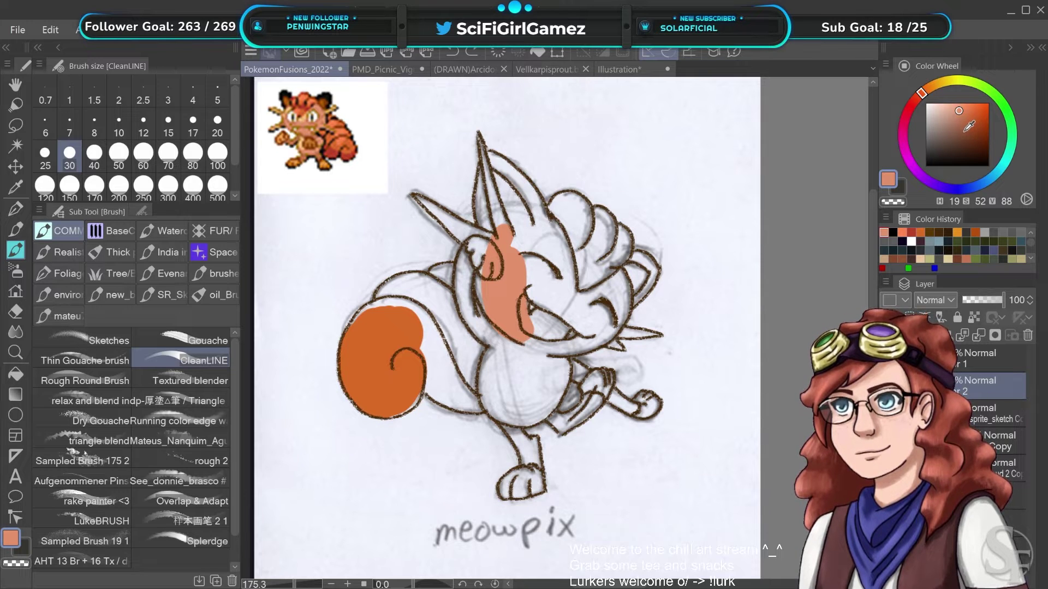
{"action": "left_click_drag", "start_coordinate": [512, 244], "coordinate": [560, 271]}
{"action": "left_click_drag", "start_coordinate": [655, 303], "coordinate": [643, 288]}
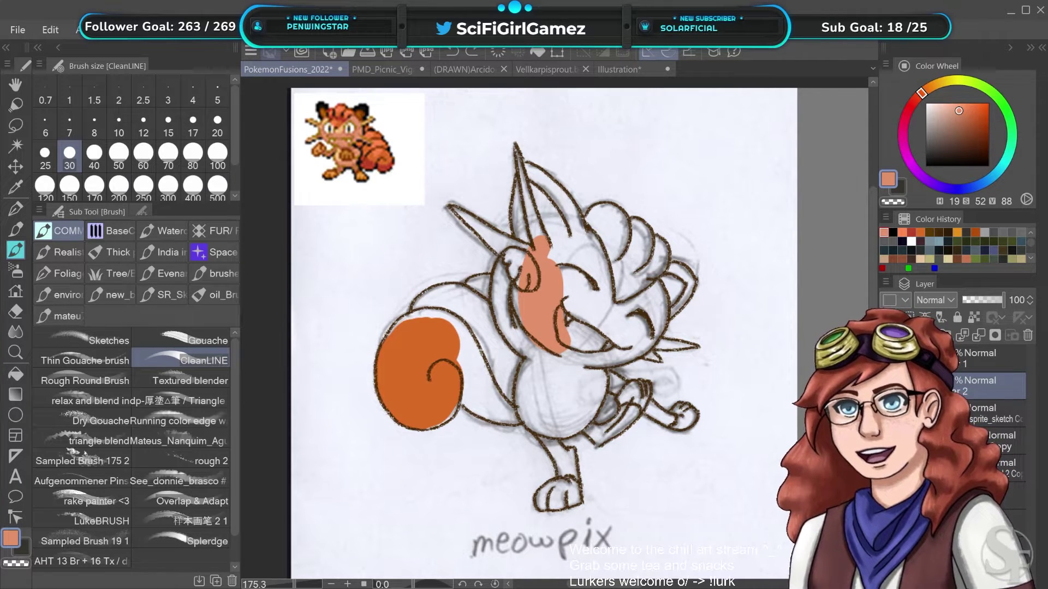
{"action": "mouse_move", "coordinate": [530, 301]}
{"action": "left_mouse_down"}
{"action": "mouse_move", "coordinate": [523, 258]}
{"action": "mouse_move", "coordinate": [537, 239]}
{"action": "mouse_move", "coordinate": [571, 273]}
{"action": "mouse_move", "coordinate": [606, 269]}
{"action": "left_mouse_up"}
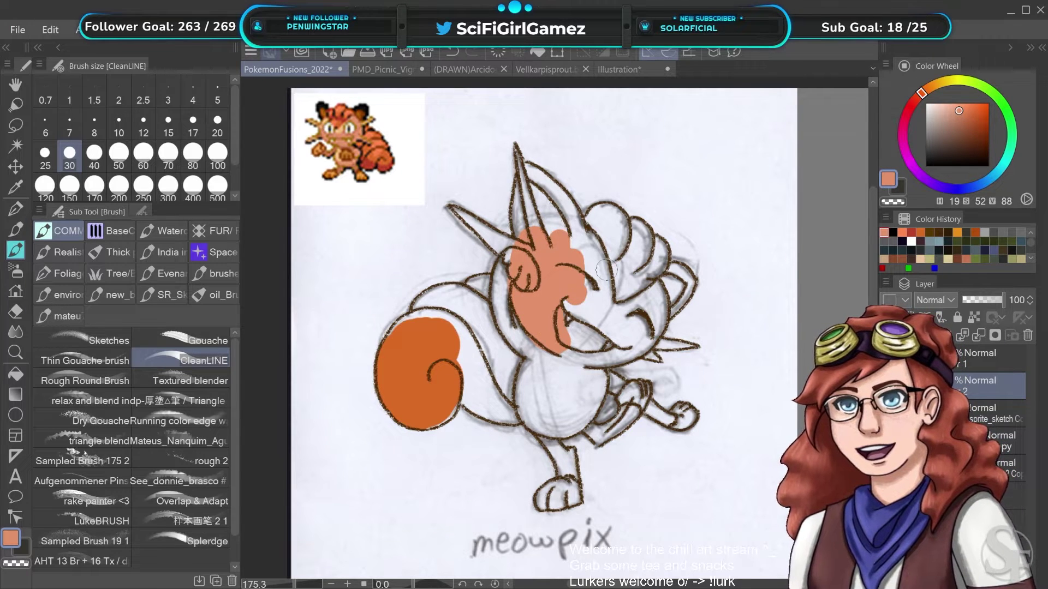
{"action": "left_click", "coordinate": [422, 352], "text": "alt"}
{"action": "mouse_move", "coordinate": [395, 334]}
{"action": "left_mouse_down"}
{"action": "mouse_move", "coordinate": [441, 321]}
{"action": "mouse_move", "coordinate": [422, 303]}
{"action": "mouse_move", "coordinate": [480, 287]}
{"action": "mouse_move", "coordinate": [469, 382]}
{"action": "mouse_move", "coordinate": [485, 412]}
{"action": "mouse_move", "coordinate": [516, 417]}
{"action": "left_mouse_up"}
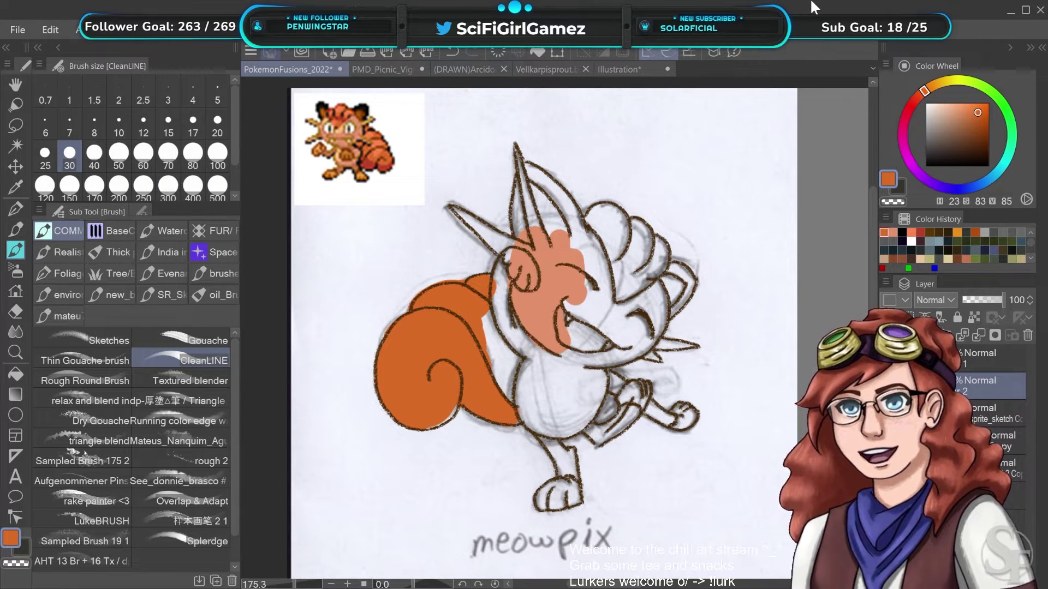
Paste the Vulpix artwork as a colour reference and try its body colour over the face
{"action": "key", "text": "ctrl+v"}
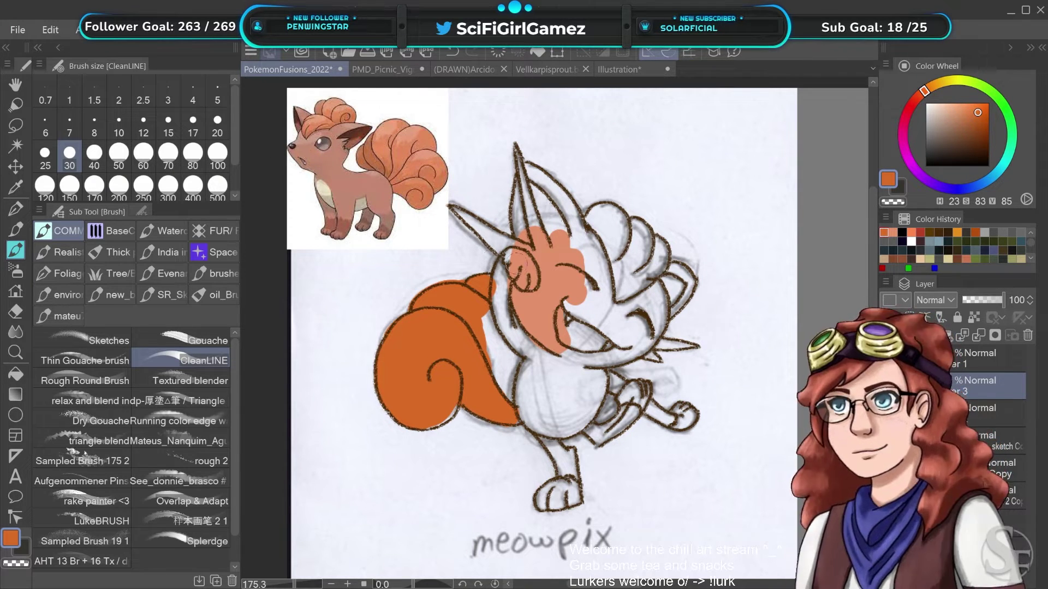
{"action": "left_click", "coordinate": [353, 192], "text": "alt"}
{"action": "mouse_move", "coordinate": [573, 270]}
{"action": "left_mouse_down"}
{"action": "mouse_move", "coordinate": [586, 344]}
{"action": "mouse_move", "coordinate": [551, 306]}
{"action": "left_mouse_up"}
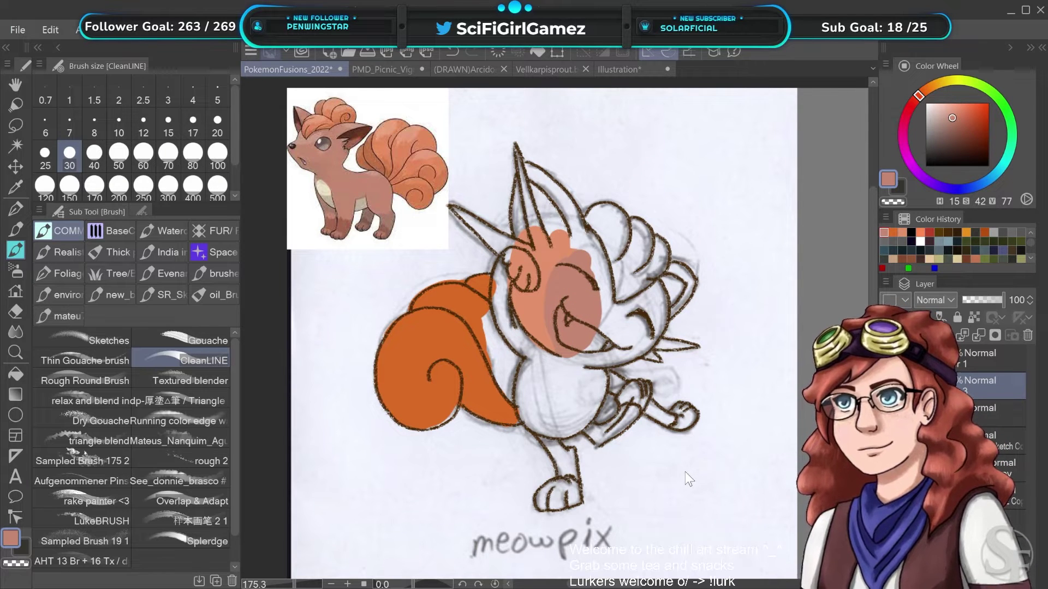
{"action": "key", "text": "ctrl+z"}
Compare Vulpix's body colours with the face peach, return to the peach and hide the Vulpix reference
{"action": "left_click", "coordinate": [540, 314], "text": "alt"}
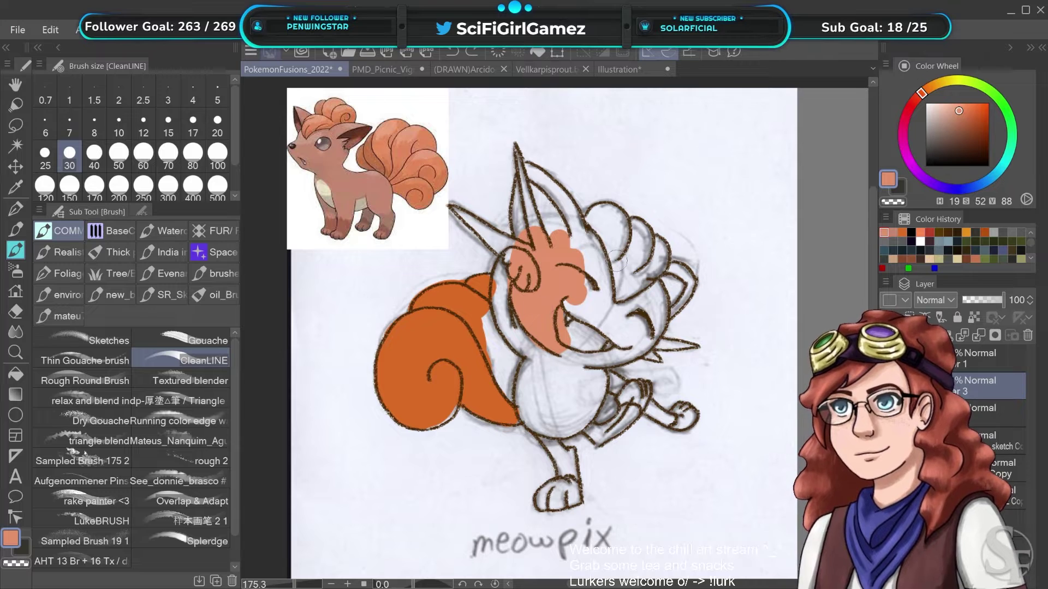
{"action": "left_click", "coordinate": [360, 187], "text": "alt"}
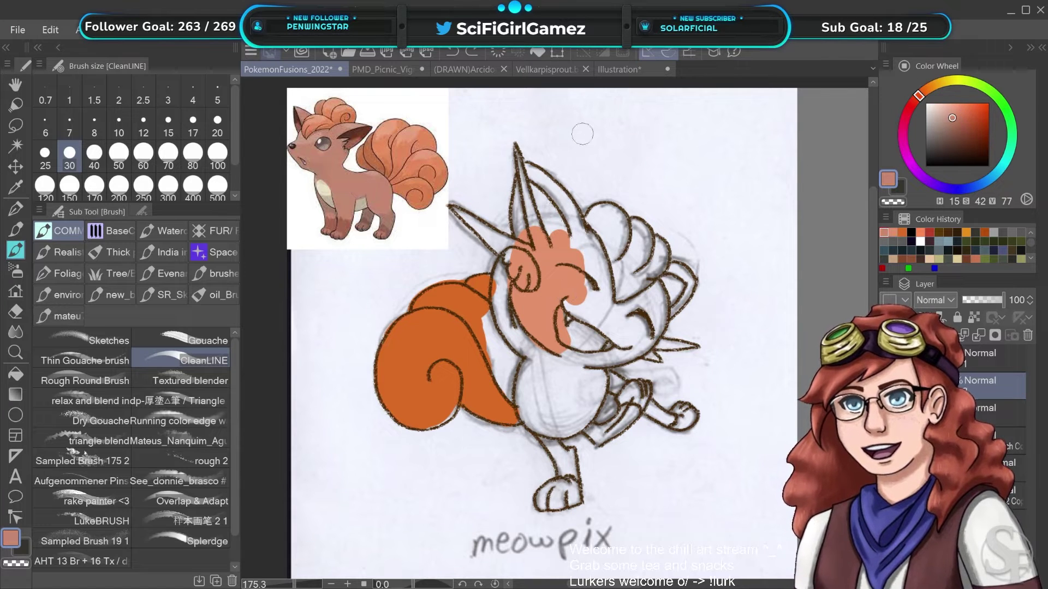
{"action": "left_click", "coordinate": [358, 189], "text": "alt"}
{"action": "left_click", "coordinate": [355, 189], "text": "alt"}
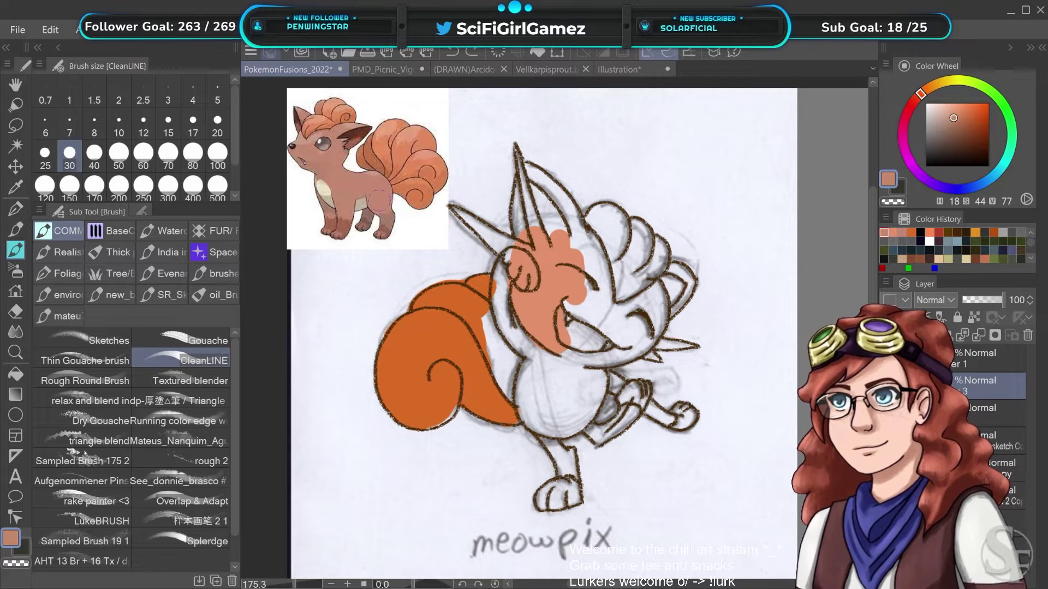
{"action": "left_click", "coordinate": [532, 312], "text": "alt"}
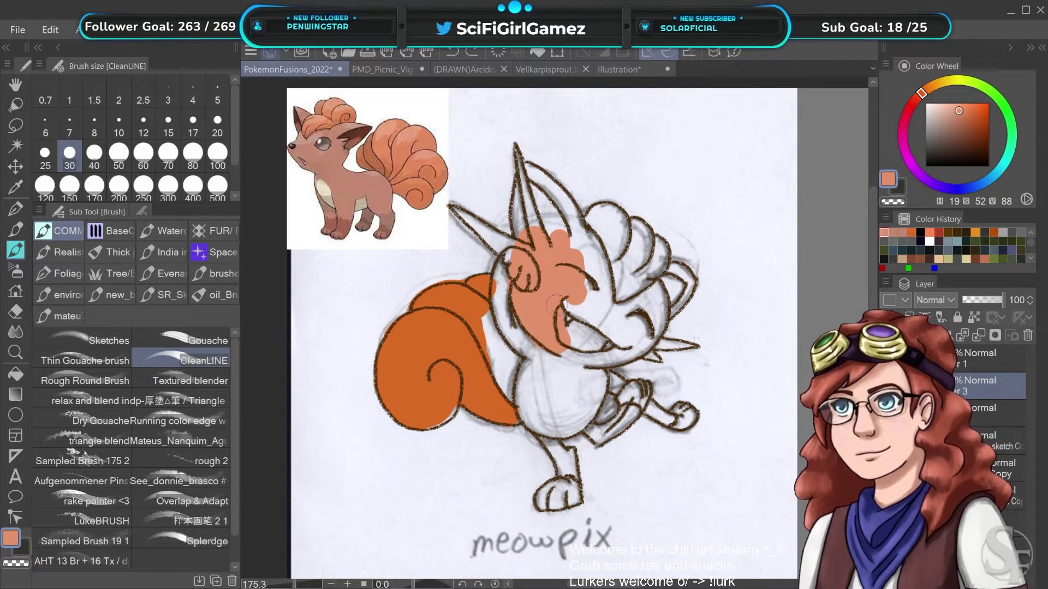
{"action": "left_click_drag", "start_coordinate": [553, 240], "coordinate": [539, 256]}
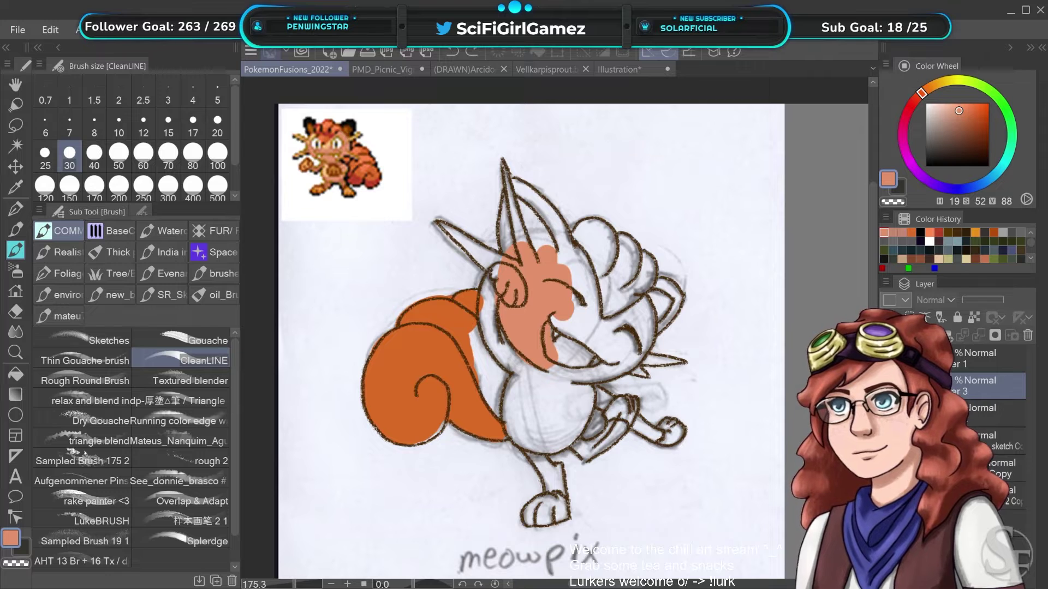
{"action": "left_click", "coordinate": [888, 358]}
{"action": "left_click", "coordinate": [888, 358]}
{"action": "left_click", "coordinate": [936, 358]}
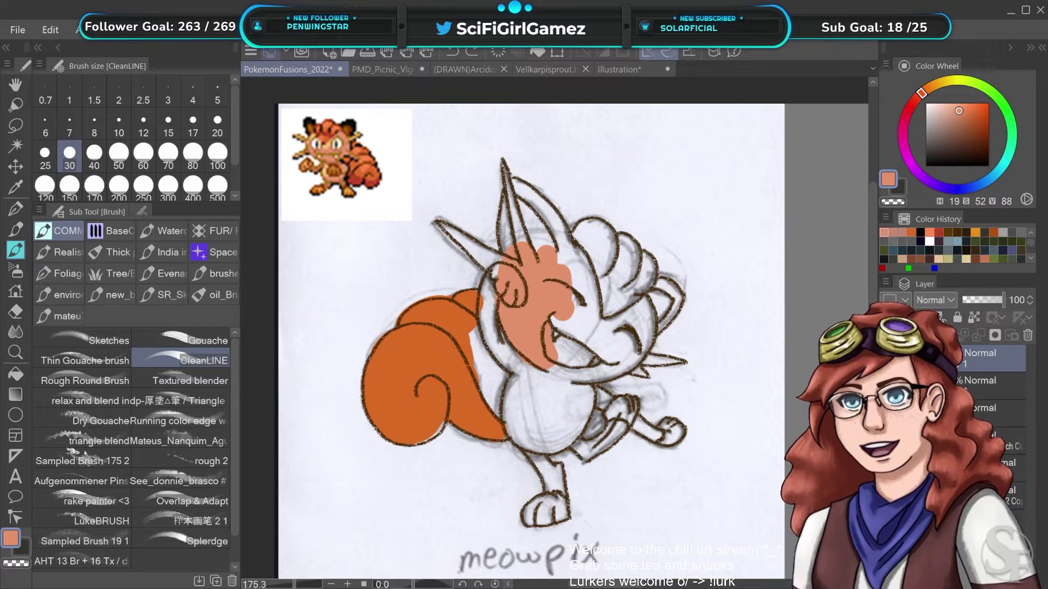
{"action": "left_click", "coordinate": [936, 413]}
{"action": "left_click", "coordinate": [330, 149], "text": "alt"}
{"action": "left_click", "coordinate": [532, 311], "text": "alt"}
{"action": "left_click_drag", "start_coordinate": [488, 257], "coordinate": [492, 275]}
{"action": "key", "text": "ctrl+z"}
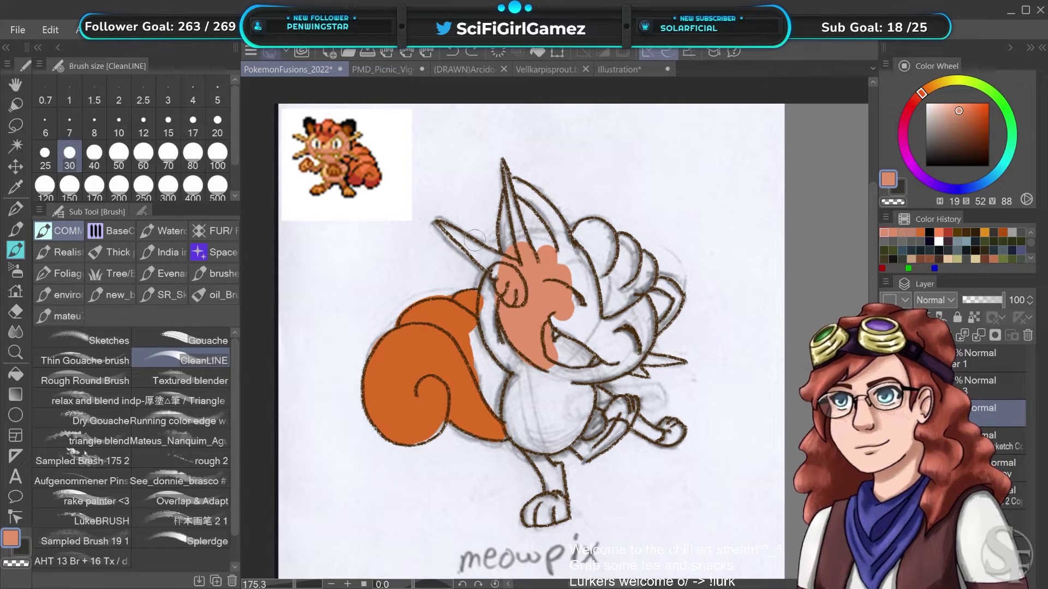
{"action": "key", "text": "bracketleft"}
{"action": "key", "text": "bracketleft"}
{"action": "key", "text": "bracketleft"}
{"action": "key", "text": "bracketleft"}
{"action": "key", "text": "bracketleft"}
{"action": "key", "text": "bracketleft"}
{"action": "key", "text": "bracketleft"}
{"action": "key", "text": "bracketleft"}
{"action": "key", "text": "bracketleft"}
Move the hidden Vulpix reference layer below the flat colour layer
{"action": "key", "text": "w"}
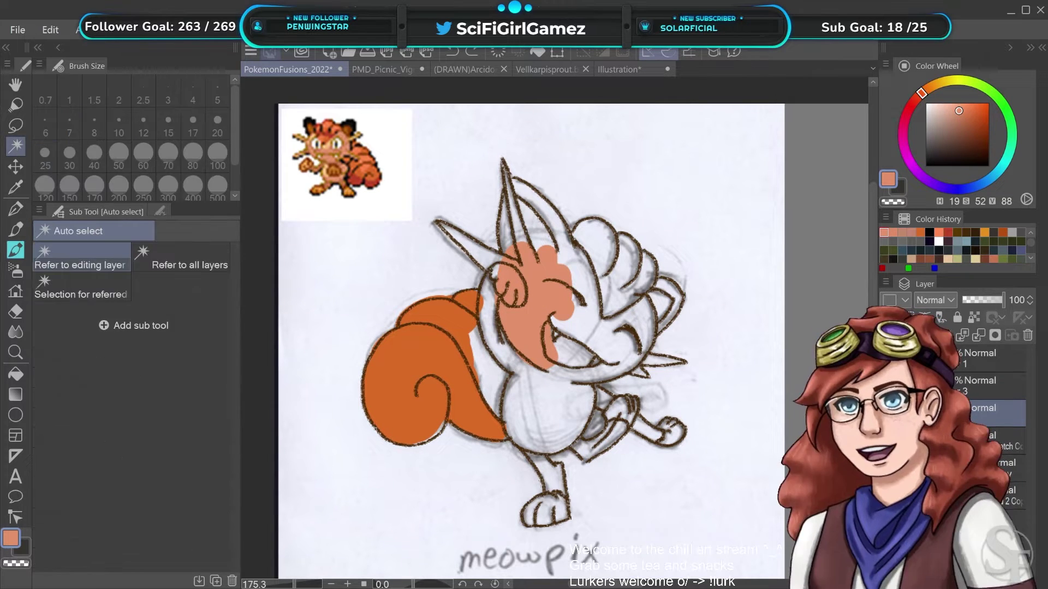
{"action": "left_click", "coordinate": [973, 393]}
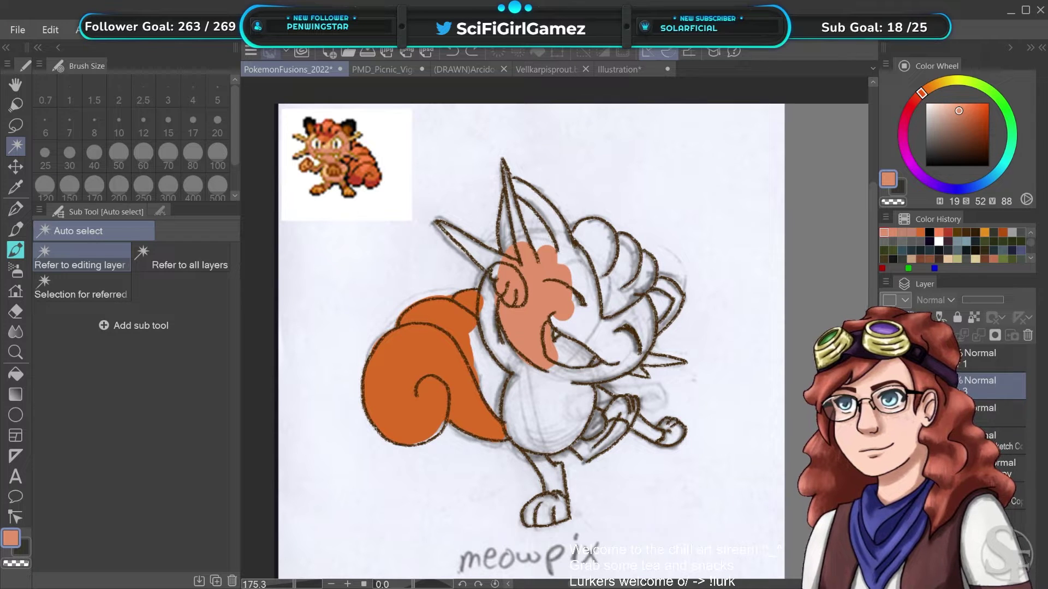
{"action": "left_click_drag", "start_coordinate": [973, 393], "coordinate": [971, 424]}
Auto-select the empty area outside the character's outline on the line art layer
{"action": "left_click", "coordinate": [965, 360]}
{"action": "left_click", "coordinate": [887, 358]}
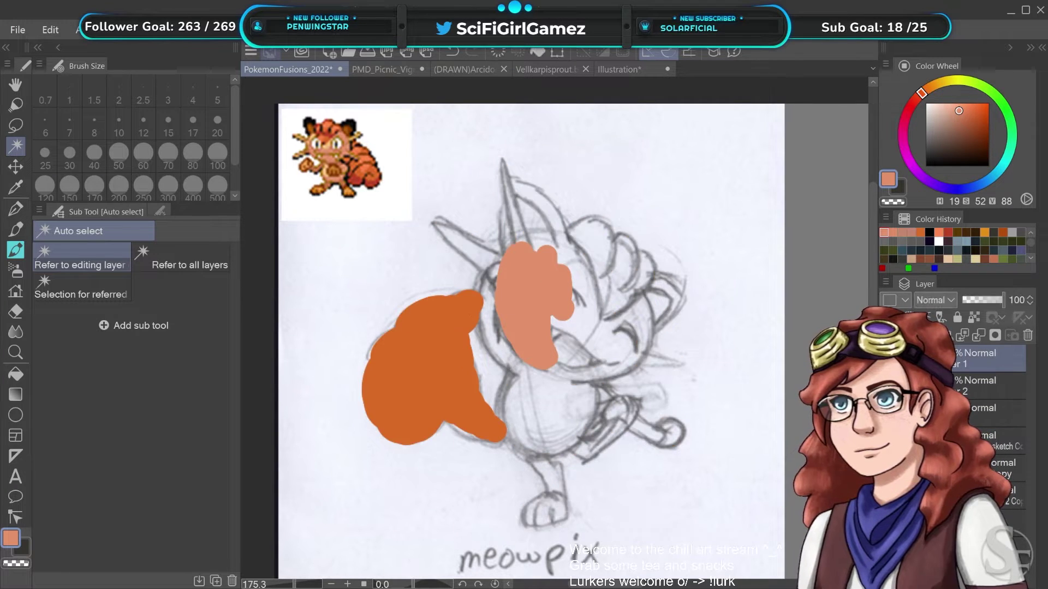
{"action": "left_click", "coordinate": [752, 409]}
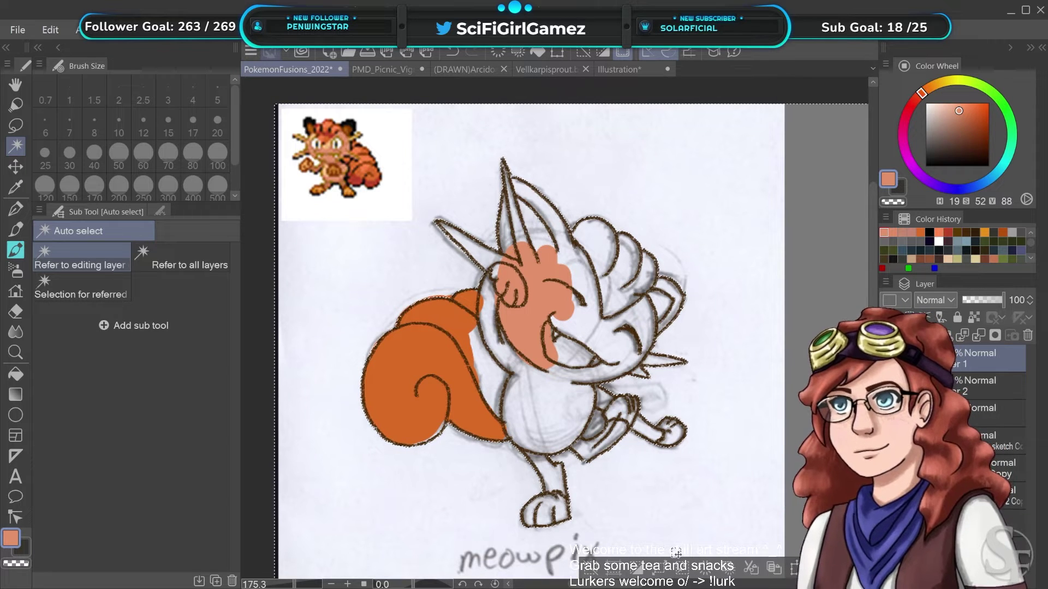
Invert the selection, fill the whole character silhouette with peach on the flat colour layer below the line art, and deselect
{"action": "left_click", "coordinate": [639, 568]}
{"action": "left_click", "coordinate": [982, 386]}
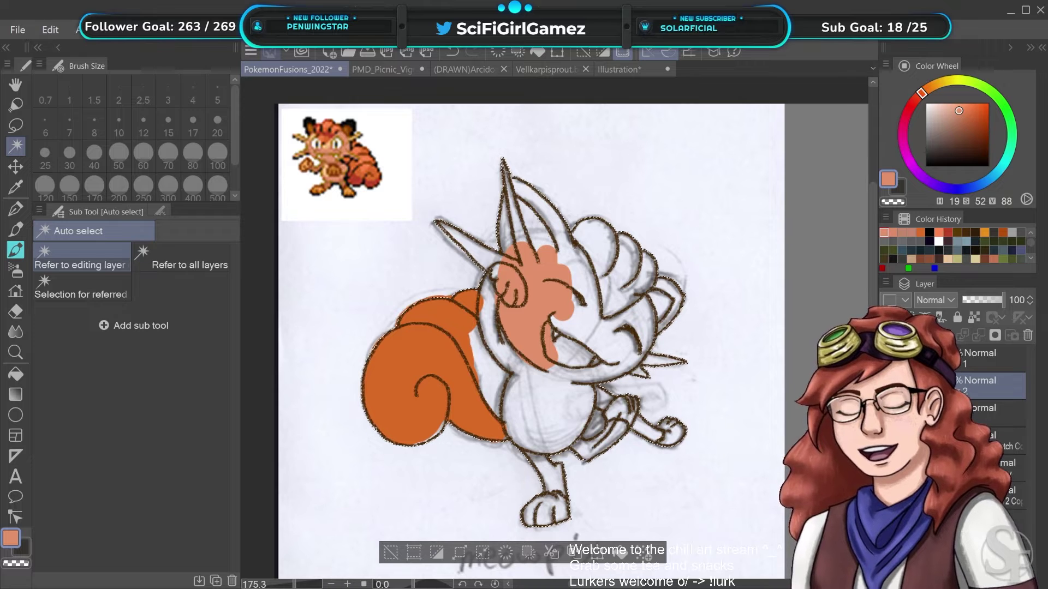
{"action": "left_click", "coordinate": [623, 554]}
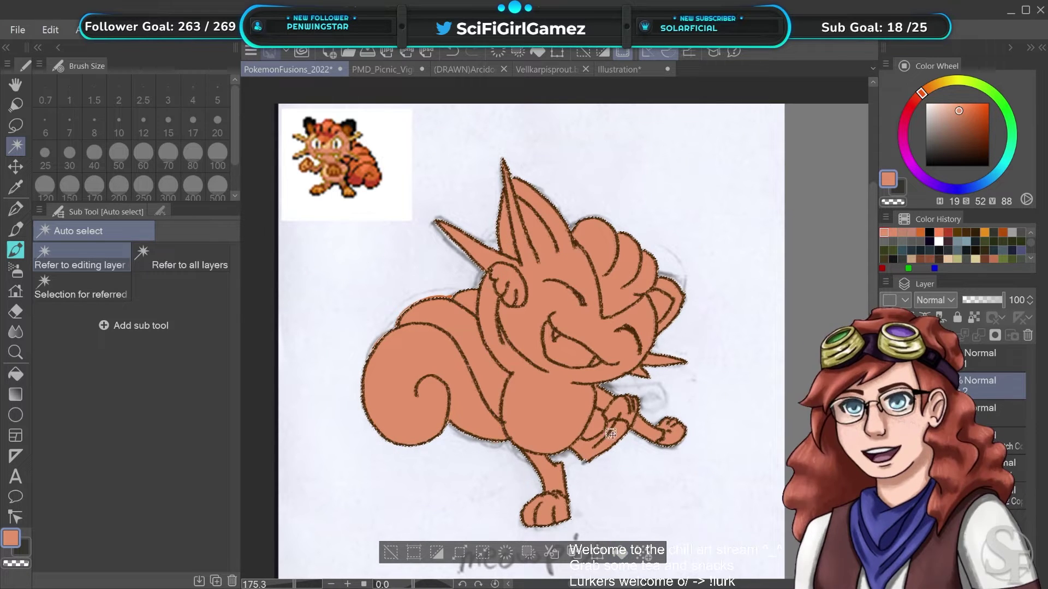
{"action": "left_click", "coordinate": [396, 551]}
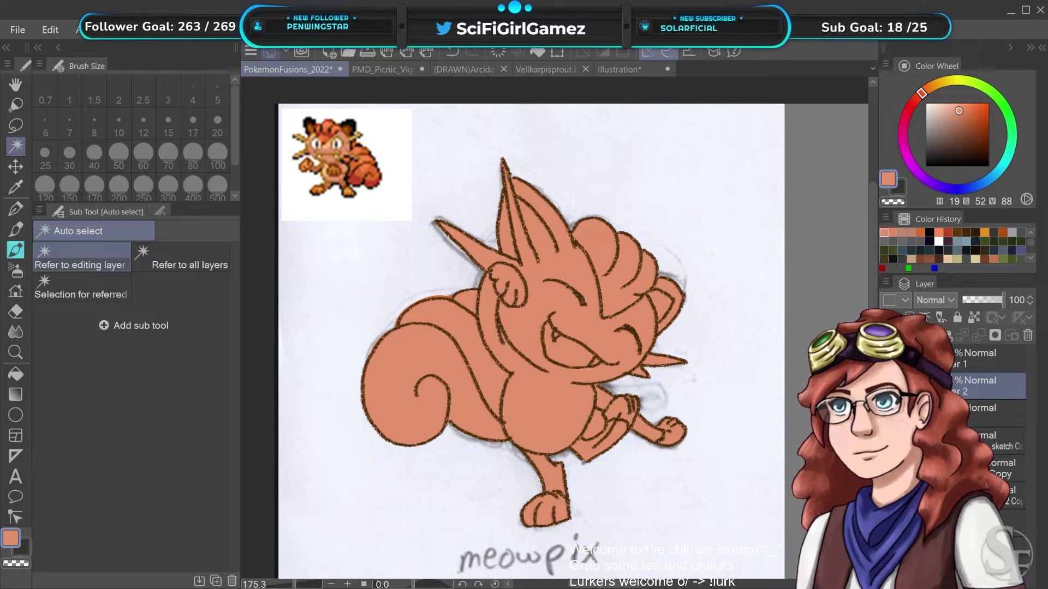
{"action": "left_click", "coordinate": [913, 335]}
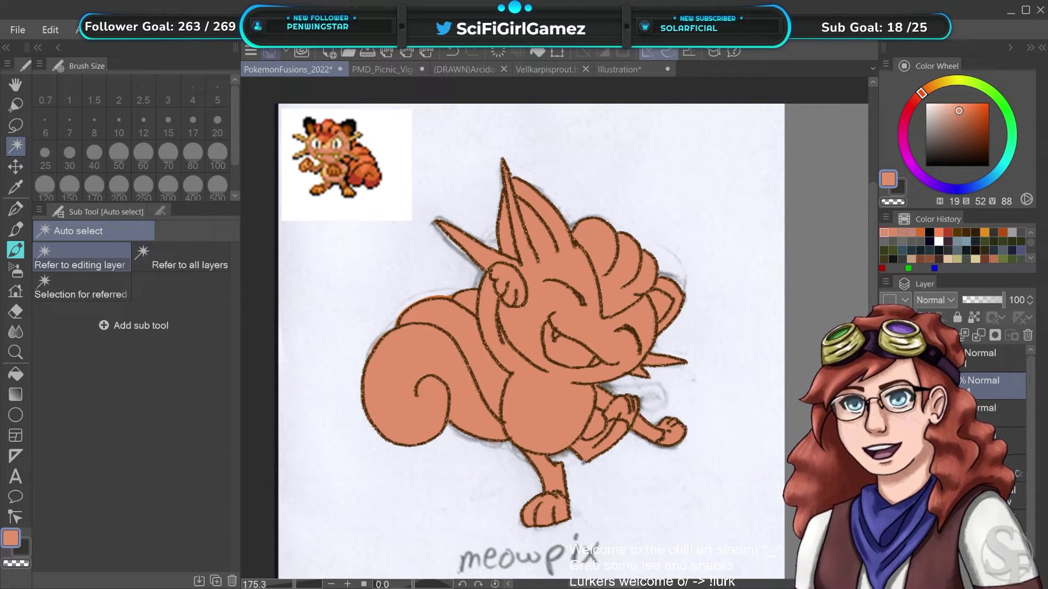
{"action": "left_click", "coordinate": [888, 413]}
{"action": "left_click", "coordinate": [888, 413]}
{"action": "left_click", "coordinate": [955, 414]}
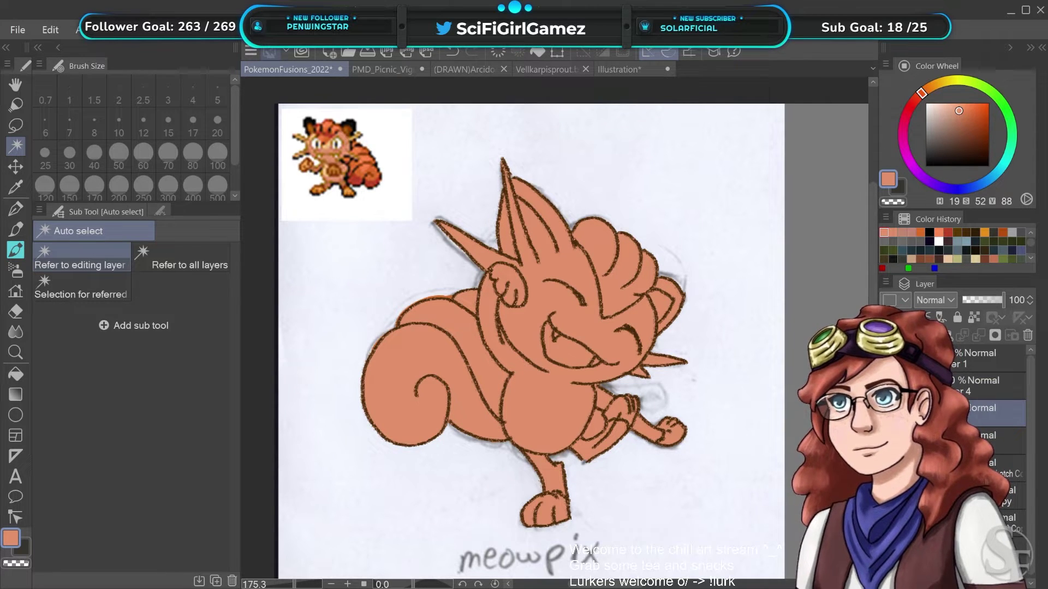
{"action": "key", "text": "ctrl+z"}
{"action": "key", "text": "ctrl+z"}
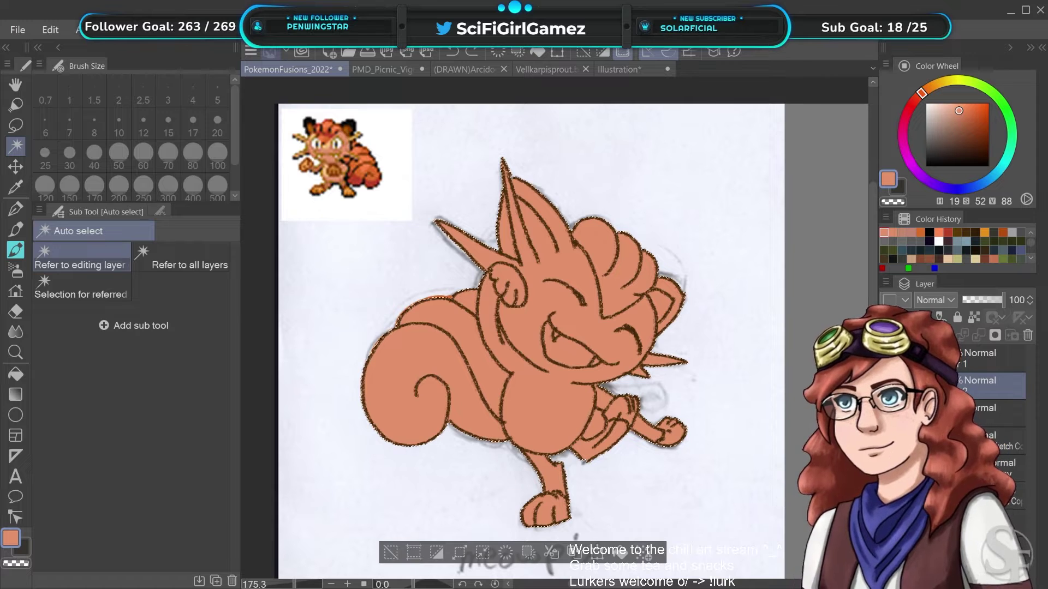
{"action": "left_click", "coordinate": [436, 553]}
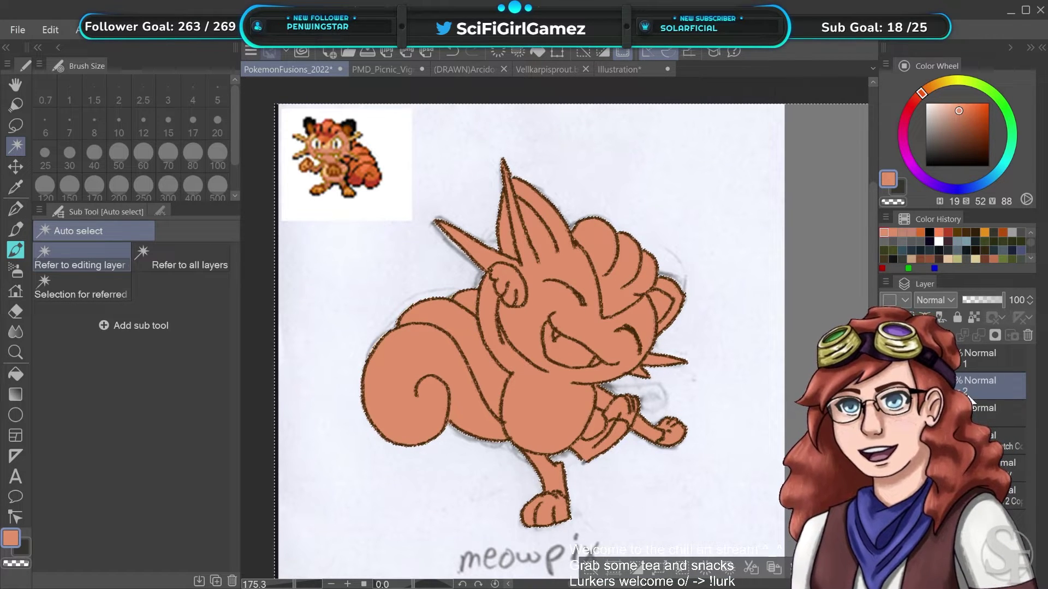
{"action": "key", "text": "ctrl+d"}
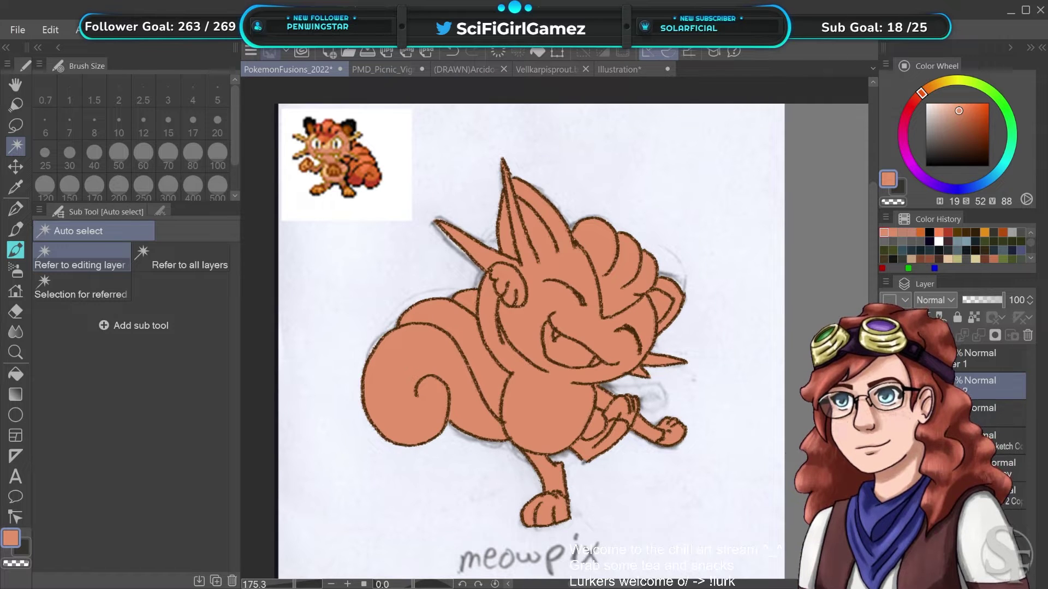
Add a new layer above the peach base and clear the base's peach from the gap between belly and raised leg
{"action": "key", "text": "ctrl+shift+n"}
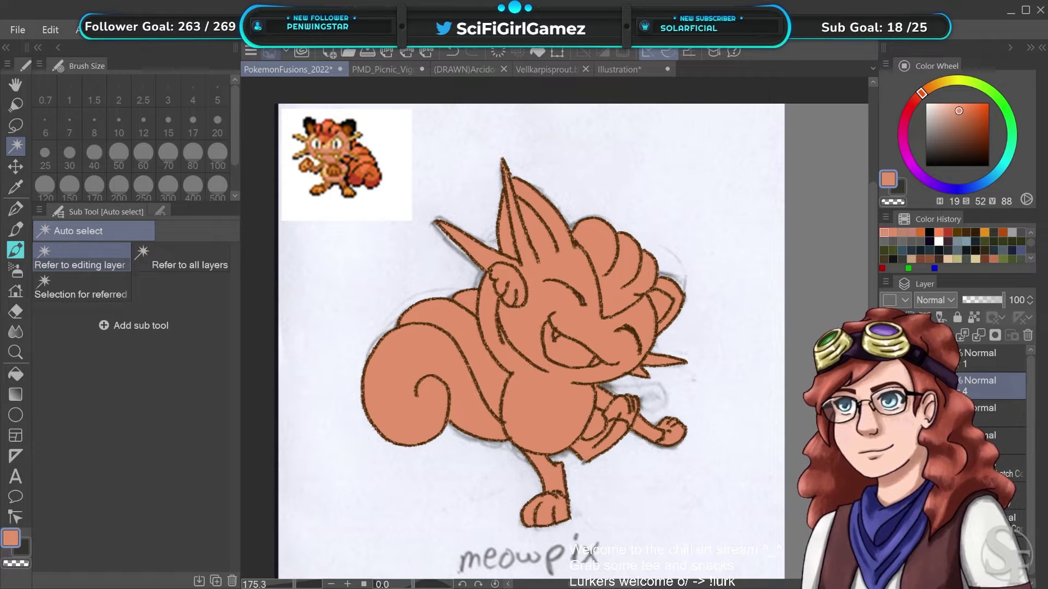
{"action": "left_click", "coordinate": [963, 414]}
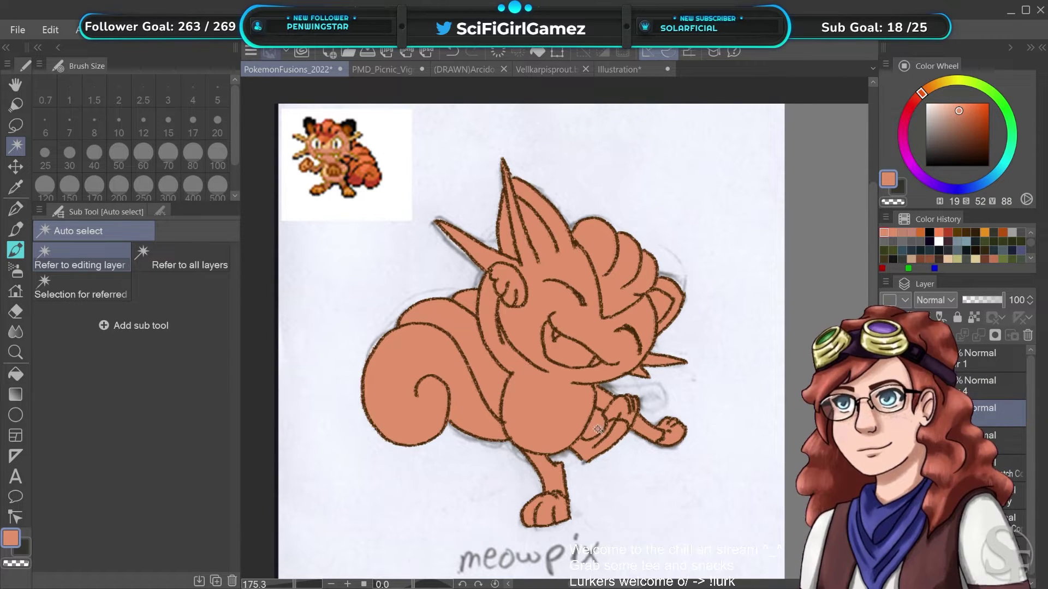
{"action": "left_click", "coordinate": [15, 229]}
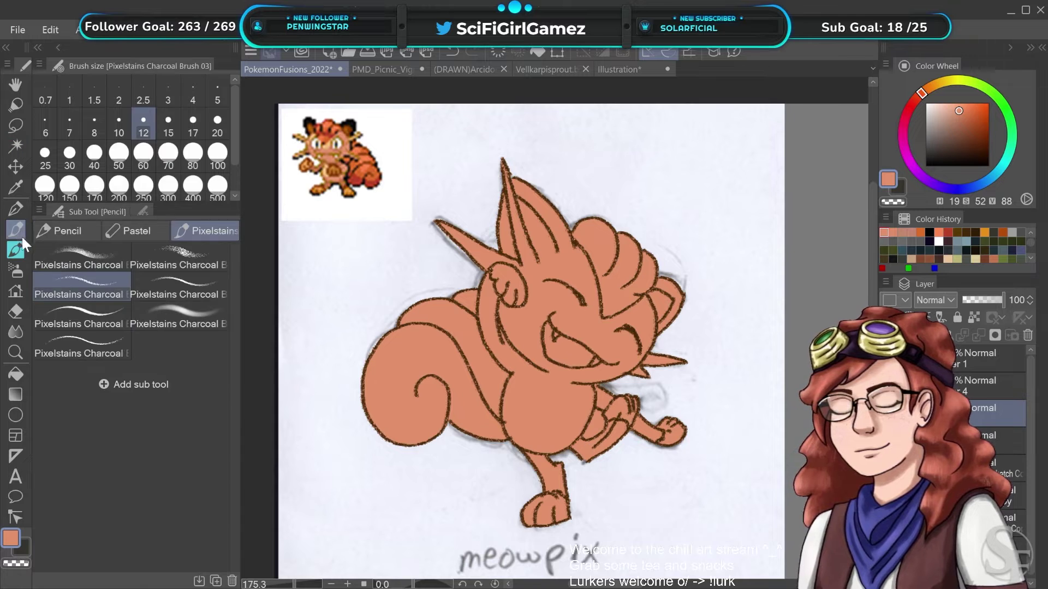
{"action": "left_click", "coordinate": [17, 250]}
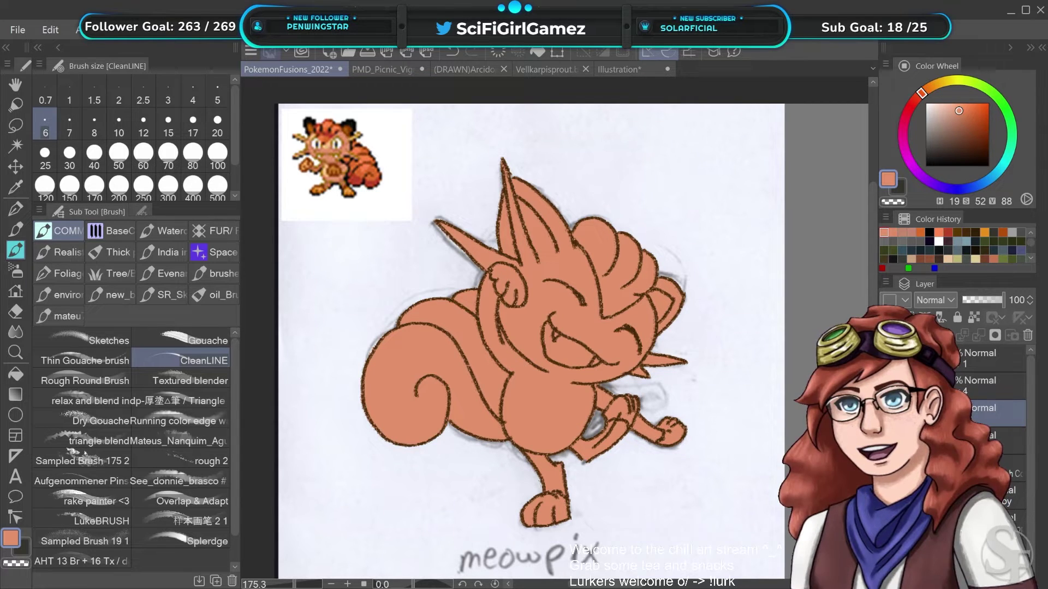
On the new layer above the base, paint the whole tail with the darker orange sampled from the sprite's tail
{"action": "left_click", "coordinate": [989, 385]}
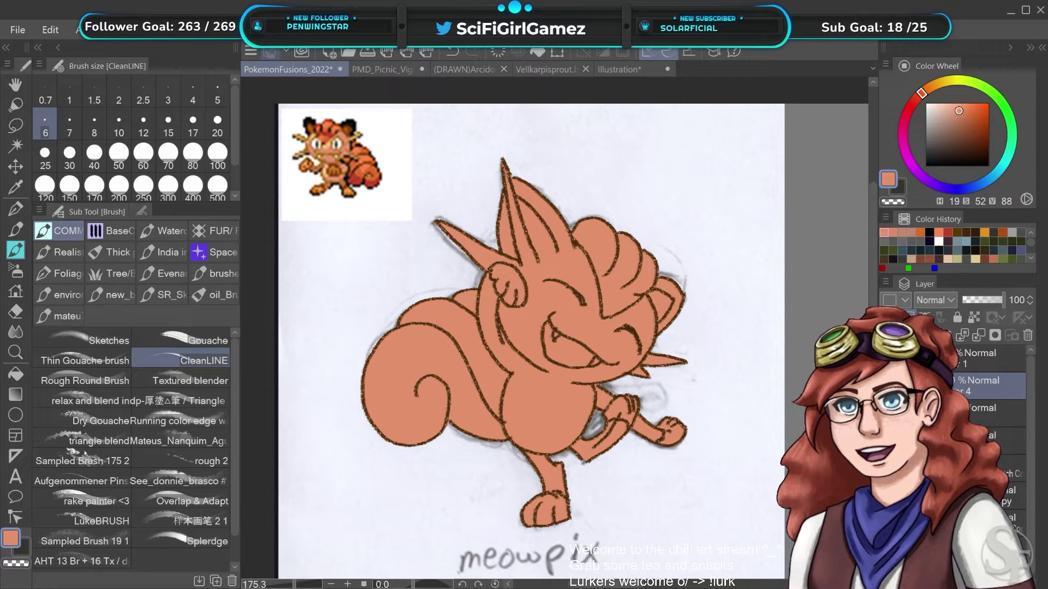
{"action": "left_click", "coordinate": [365, 170], "text": "alt"}
{"action": "key", "text": "bracketright"}
{"action": "key", "text": "bracketright"}
{"action": "key", "text": "bracketright"}
{"action": "key", "text": "bracketright"}
{"action": "key", "text": "bracketright"}
{"action": "key", "text": "bracketright"}
{"action": "key", "text": "bracketright"}
{"action": "key", "text": "bracketright"}
{"action": "key", "text": "bracketright"}
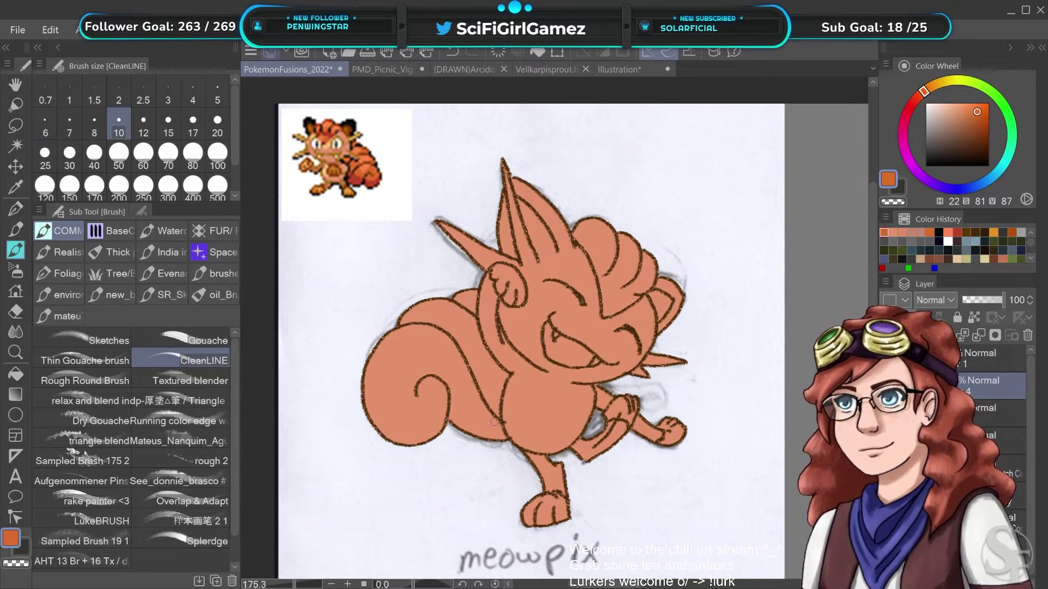
{"action": "mouse_move", "coordinate": [486, 404]}
{"action": "left_mouse_down"}
{"action": "mouse_move", "coordinate": [490, 429]}
{"action": "mouse_move", "coordinate": [497, 379]}
{"action": "mouse_move", "coordinate": [472, 356]}
{"action": "mouse_move", "coordinate": [467, 288]}
{"action": "mouse_move", "coordinate": [445, 361]}
{"action": "mouse_move", "coordinate": [427, 295]}
{"action": "mouse_move", "coordinate": [392, 358]}
{"action": "mouse_move", "coordinate": [369, 347]}
{"action": "mouse_move", "coordinate": [405, 400]}
{"action": "mouse_move", "coordinate": [423, 407]}
{"action": "mouse_move", "coordinate": [398, 359]}
{"action": "mouse_move", "coordinate": [410, 350]}
{"action": "mouse_move", "coordinate": [431, 404]}
{"action": "mouse_move", "coordinate": [469, 443]}
{"action": "mouse_move", "coordinate": [452, 406]}
{"action": "left_mouse_up"}
{"action": "key", "text": "bracketright"}
{"action": "key", "text": "bracketright"}
{"action": "key", "text": "bracketright"}
{"action": "key", "text": "bracketleft"}
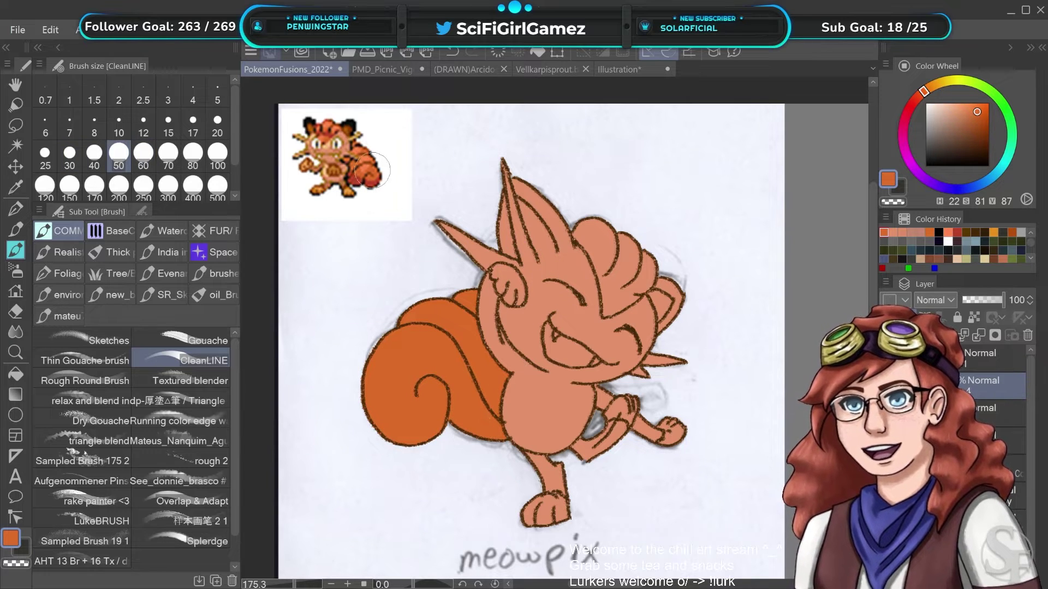
Paint the curled hair tuft on the head in the tail's dark orange with a CleanLINE brush of size 17
{"action": "left_click", "coordinate": [325, 126], "text": "alt"}
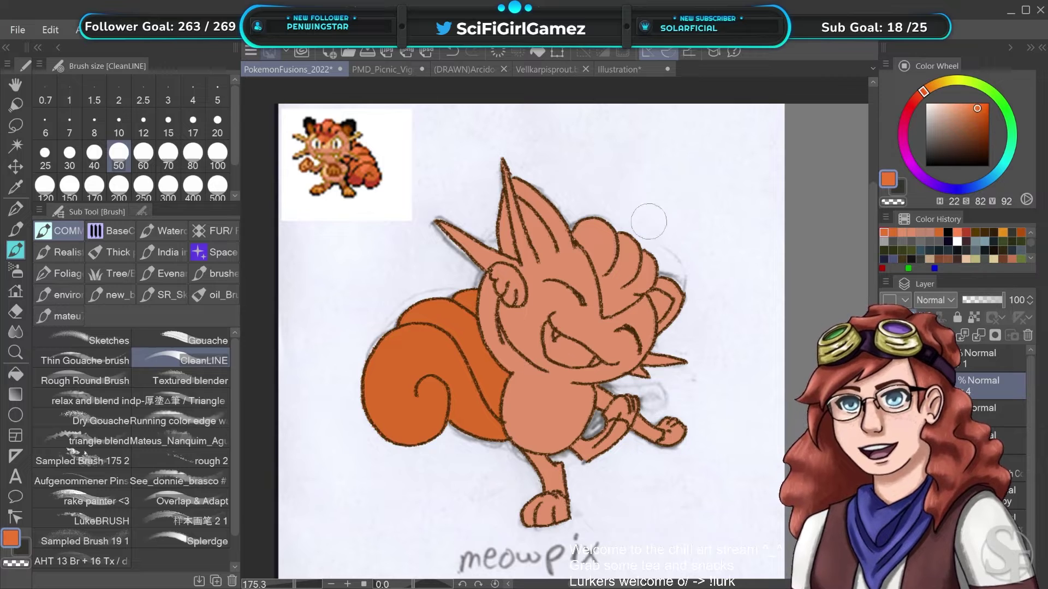
{"action": "left_click", "coordinate": [600, 292], "text": "alt"}
{"action": "key", "text": "bracketleft"}
{"action": "key", "text": "bracketleft"}
{"action": "mouse_move", "coordinate": [610, 294]}
{"action": "left_mouse_down"}
{"action": "mouse_move", "coordinate": [607, 315]}
{"action": "mouse_move", "coordinate": [579, 220]}
{"action": "mouse_move", "coordinate": [614, 255]}
{"action": "mouse_move", "coordinate": [621, 308]}
{"action": "mouse_move", "coordinate": [643, 287]}
{"action": "mouse_move", "coordinate": [646, 246]}
{"action": "mouse_move", "coordinate": [629, 270]}
{"action": "left_mouse_up"}
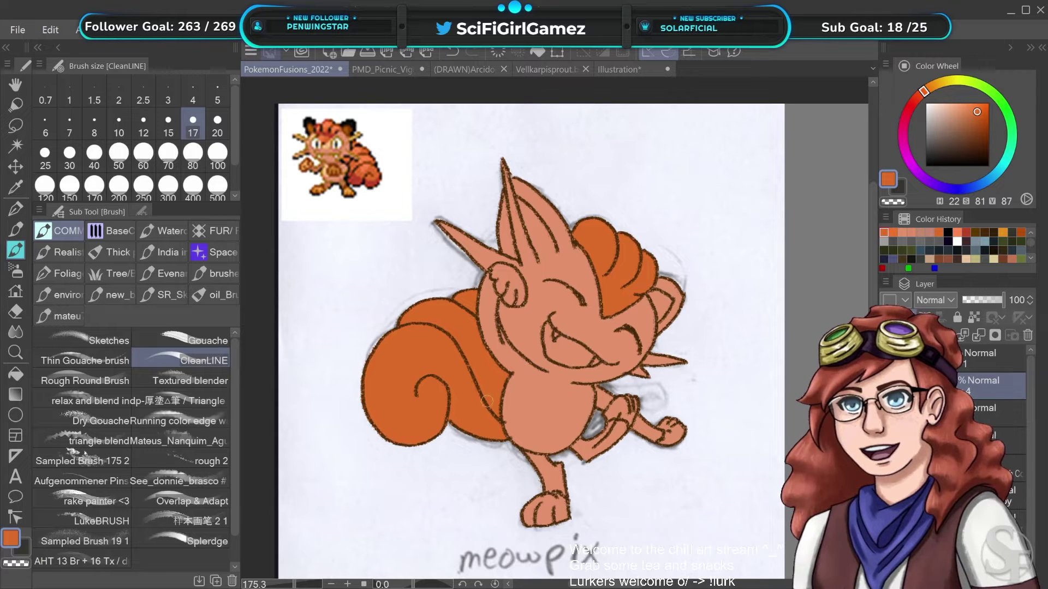
Show the Vulpix reference and try its reddish-brown paw colour on the standing foot
{"action": "left_click", "coordinate": [350, 187], "text": "alt"}
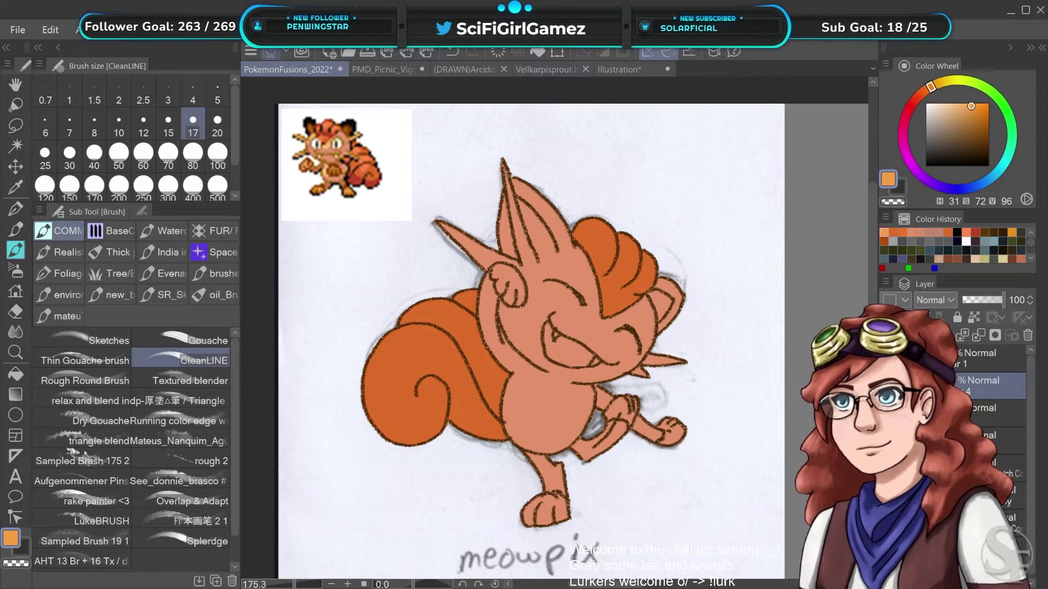
{"action": "left_click", "coordinate": [334, 243], "text": "alt"}
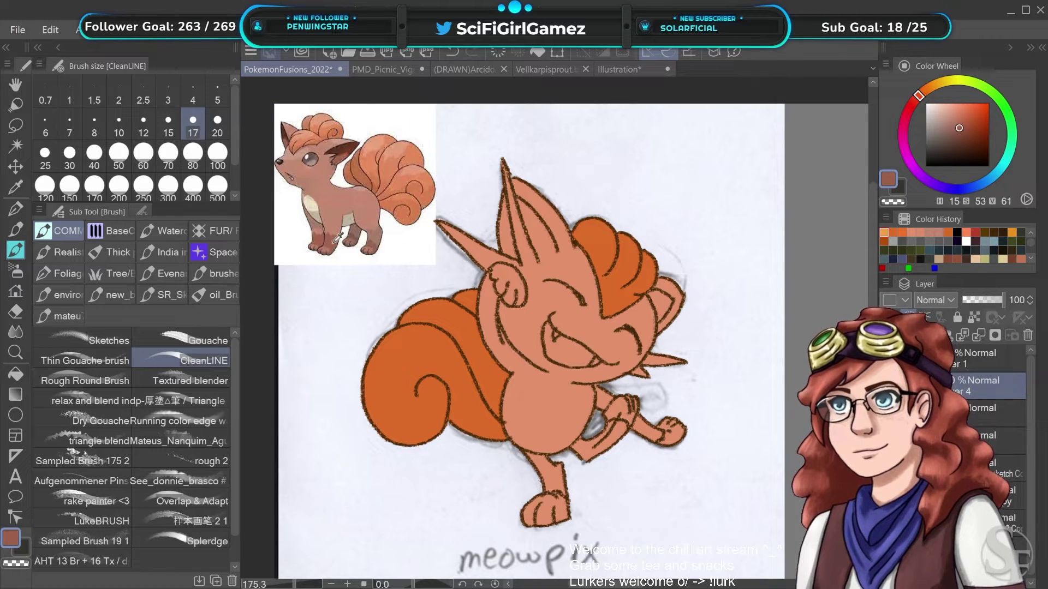
{"action": "mouse_move", "coordinate": [540, 505]}
{"action": "left_mouse_down"}
{"action": "mouse_move", "coordinate": [537, 512]}
{"action": "mouse_move", "coordinate": [559, 508]}
{"action": "mouse_move", "coordinate": [523, 519]}
{"action": "mouse_move", "coordinate": [556, 514]}
{"action": "left_mouse_up"}
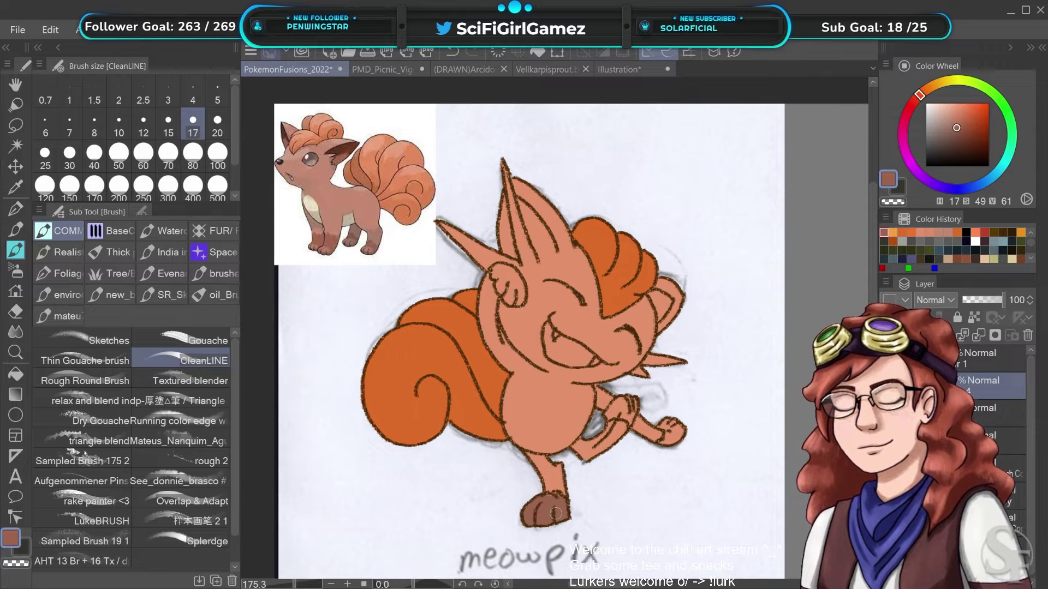
Brighten the sampled Vulpix paw brown to H 17, S 64, V 76 and paint all four paws with it
{"action": "left_click", "coordinate": [328, 241], "text": "alt"}
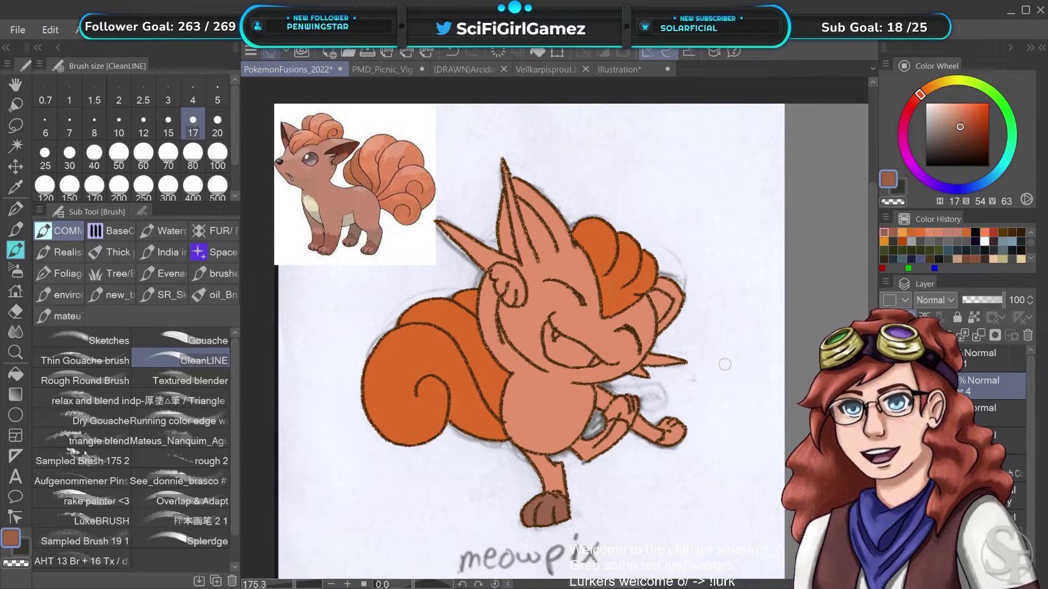
{"action": "left_click", "coordinate": [969, 115]}
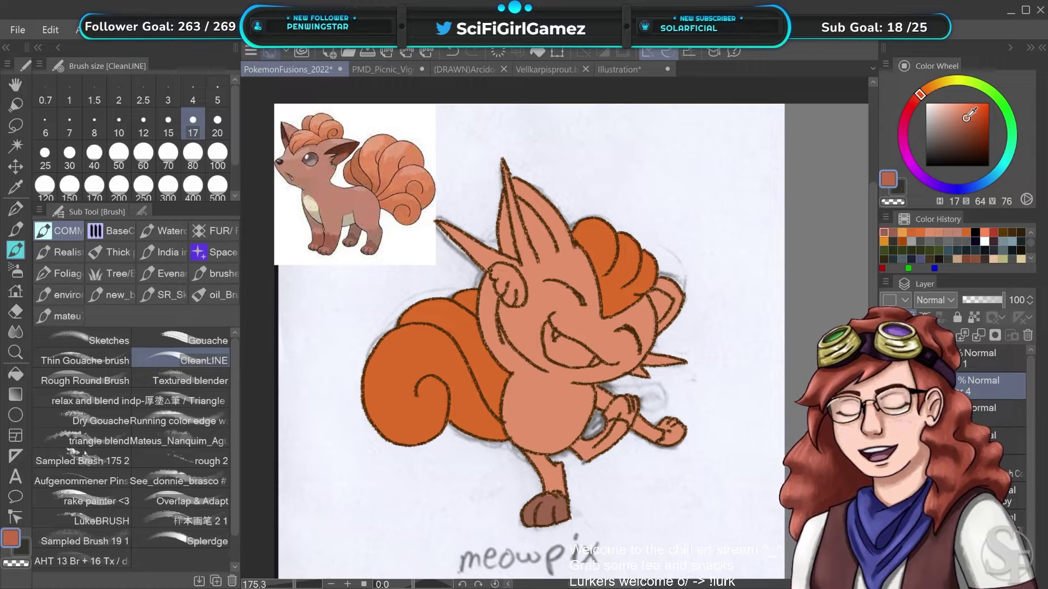
{"action": "mouse_move", "coordinate": [548, 499]}
{"action": "left_mouse_down"}
{"action": "mouse_move", "coordinate": [530, 527]}
{"action": "mouse_move", "coordinate": [548, 507]}
{"action": "mouse_move", "coordinate": [520, 517]}
{"action": "mouse_move", "coordinate": [535, 526]}
{"action": "mouse_move", "coordinate": [554, 502]}
{"action": "mouse_move", "coordinate": [555, 523]}
{"action": "left_mouse_up"}
{"action": "mouse_move", "coordinate": [611, 416]}
{"action": "left_mouse_down"}
{"action": "mouse_move", "coordinate": [610, 407]}
{"action": "mouse_move", "coordinate": [629, 409]}
{"action": "left_mouse_up"}
{"action": "mouse_move", "coordinate": [517, 290]}
{"action": "left_mouse_down"}
{"action": "mouse_move", "coordinate": [495, 270]}
{"action": "mouse_move", "coordinate": [513, 275]}
{"action": "mouse_move", "coordinate": [512, 299]}
{"action": "left_mouse_up"}
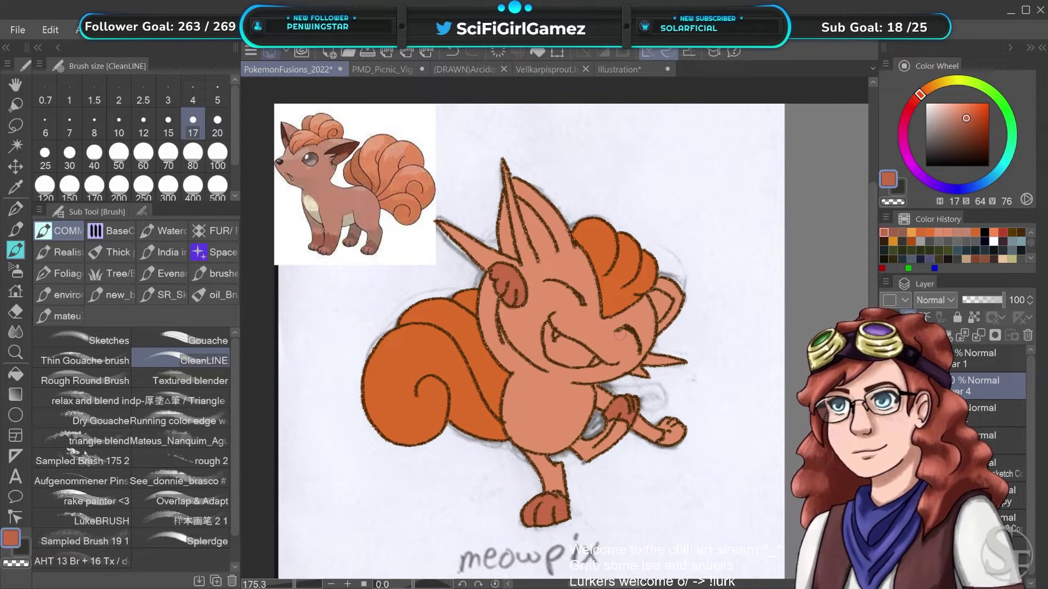
{"action": "mouse_move", "coordinate": [674, 424]}
{"action": "left_mouse_down"}
{"action": "mouse_move", "coordinate": [663, 431]}
{"action": "mouse_move", "coordinate": [677, 439]}
{"action": "mouse_move", "coordinate": [663, 436]}
{"action": "mouse_move", "coordinate": [685, 443]}
{"action": "left_mouse_up"}
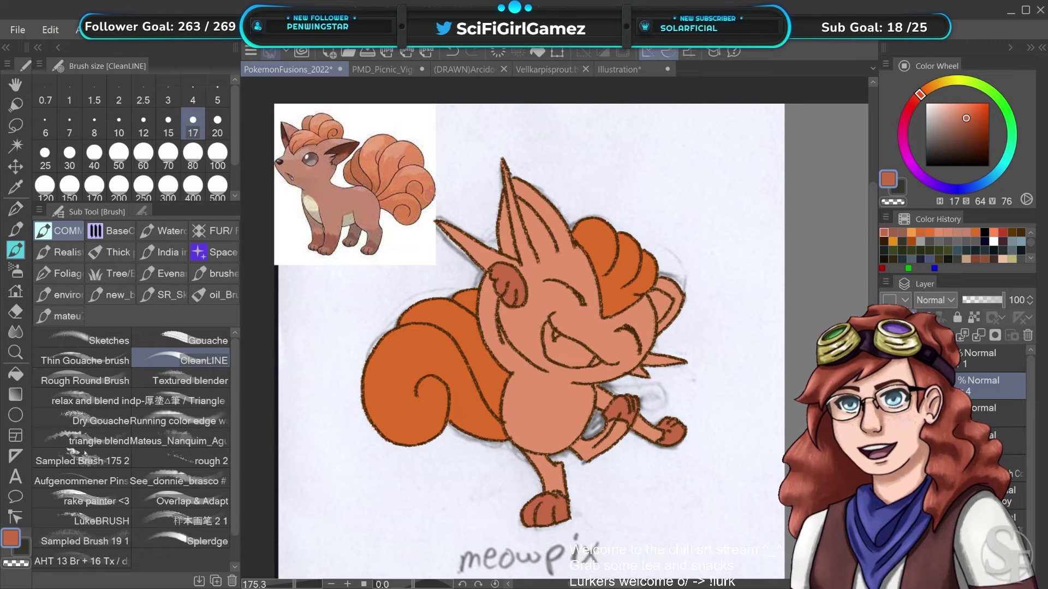
Try the Vulpix tail's orange on the meowpix tail, undo the stroke and resample the peach body colour
{"action": "left_click", "coordinate": [370, 173], "text": "alt"}
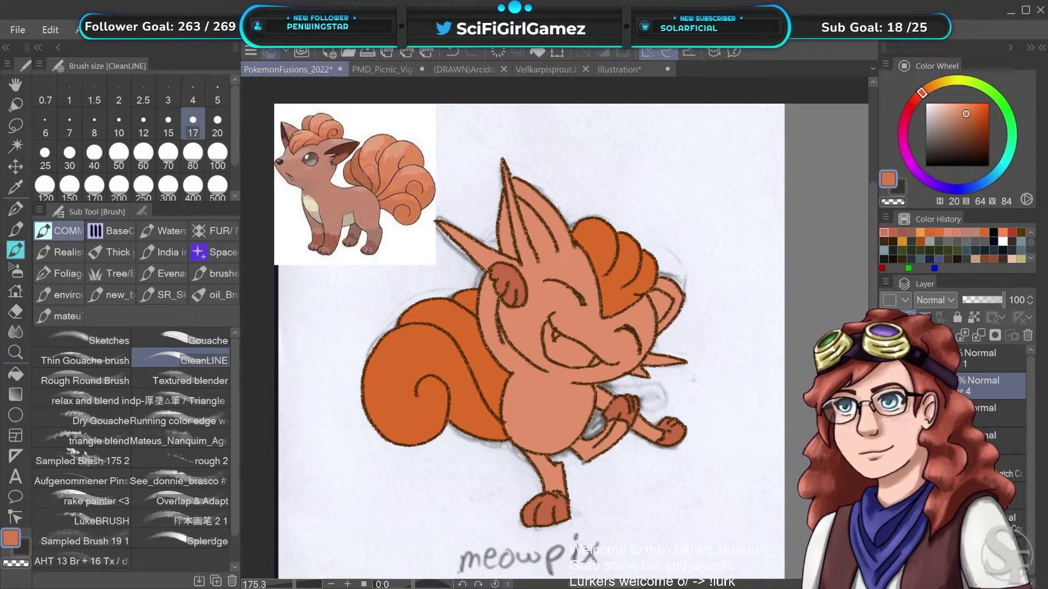
{"action": "mouse_move", "coordinate": [491, 388]}
{"action": "left_mouse_down"}
{"action": "mouse_move", "coordinate": [471, 421]}
{"action": "mouse_move", "coordinate": [435, 318]}
{"action": "mouse_move", "coordinate": [420, 416]}
{"action": "left_mouse_up"}
{"action": "key", "text": "ctrl+z"}
{"action": "left_click", "coordinate": [518, 285], "text": "alt"}
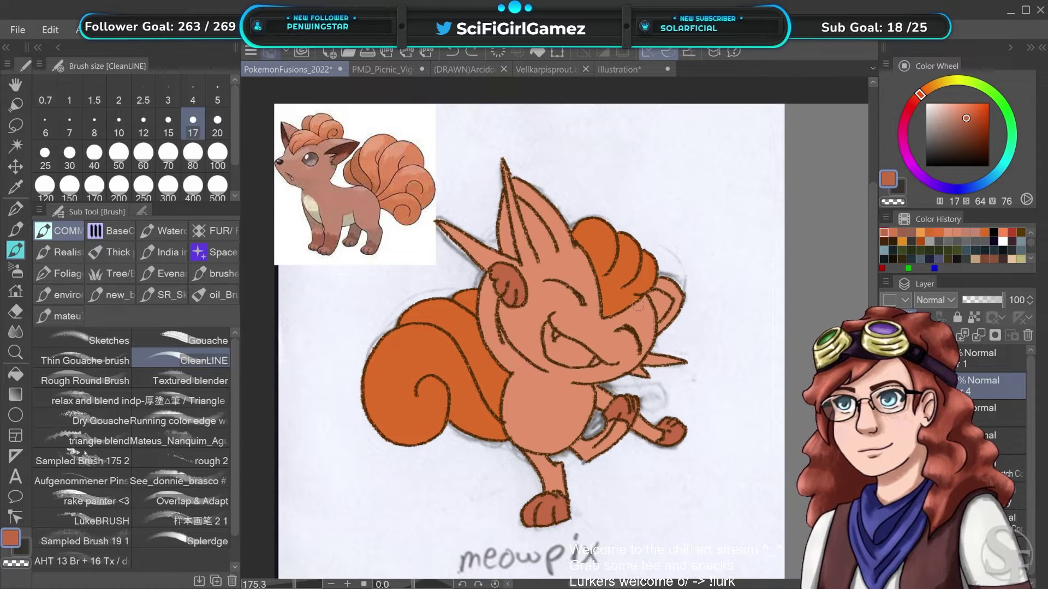
{"action": "left_click", "coordinate": [556, 298], "text": "alt"}
{"action": "left_click", "coordinate": [356, 202], "text": "alt"}
{"action": "left_click", "coordinate": [547, 385], "text": "alt"}
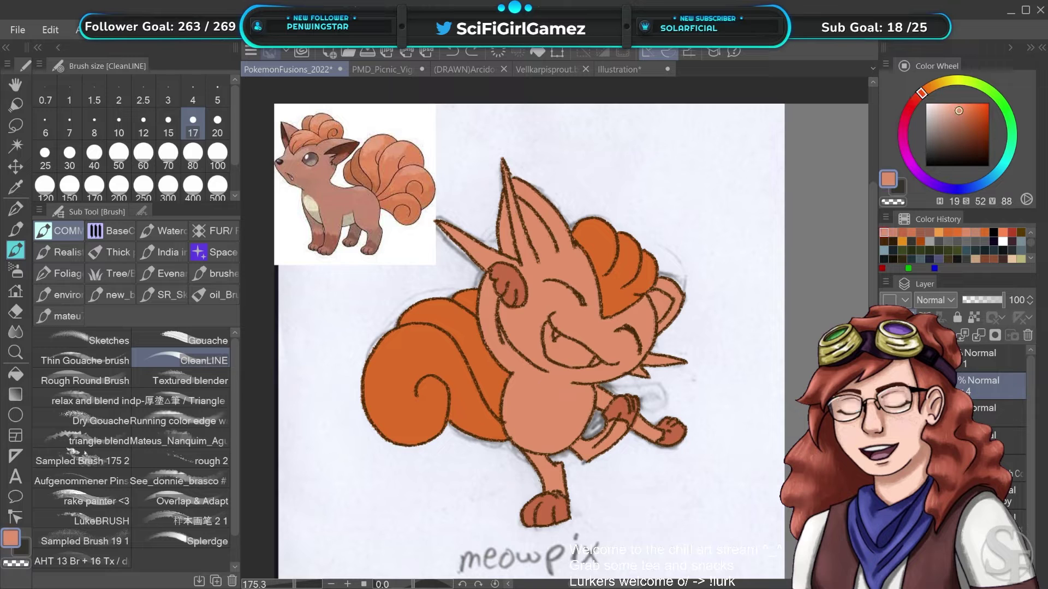
Check the line art and colour layers by toggling their visibility, and hide the Vulpix reference
{"action": "left_click", "coordinate": [886, 358]}
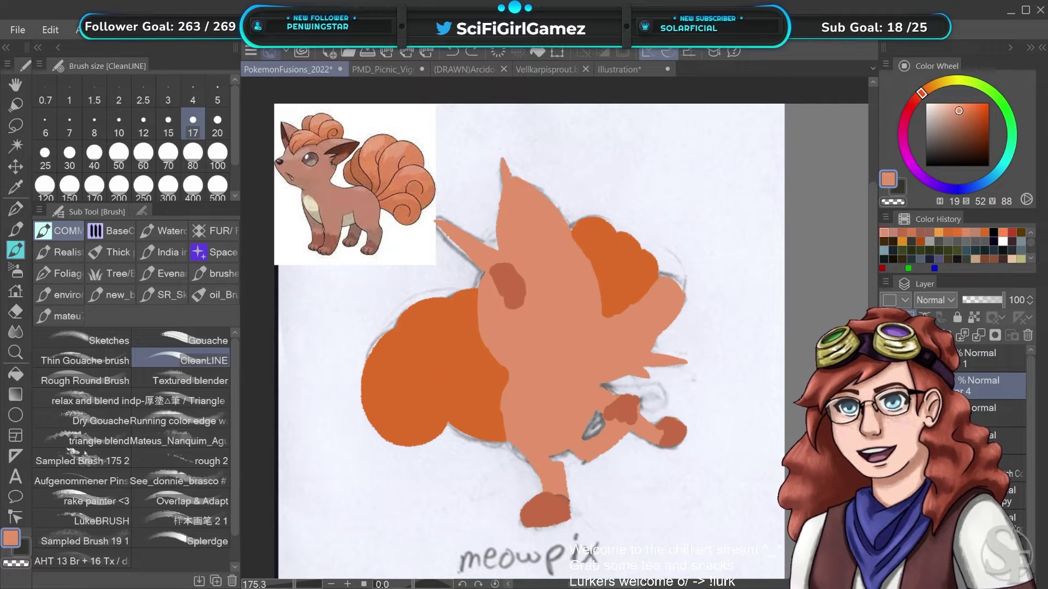
{"action": "left_click", "coordinate": [887, 359]}
{"action": "left_click", "coordinate": [887, 386]}
{"action": "left_click", "coordinate": [886, 386]}
{"action": "left_click", "coordinate": [887, 413]}
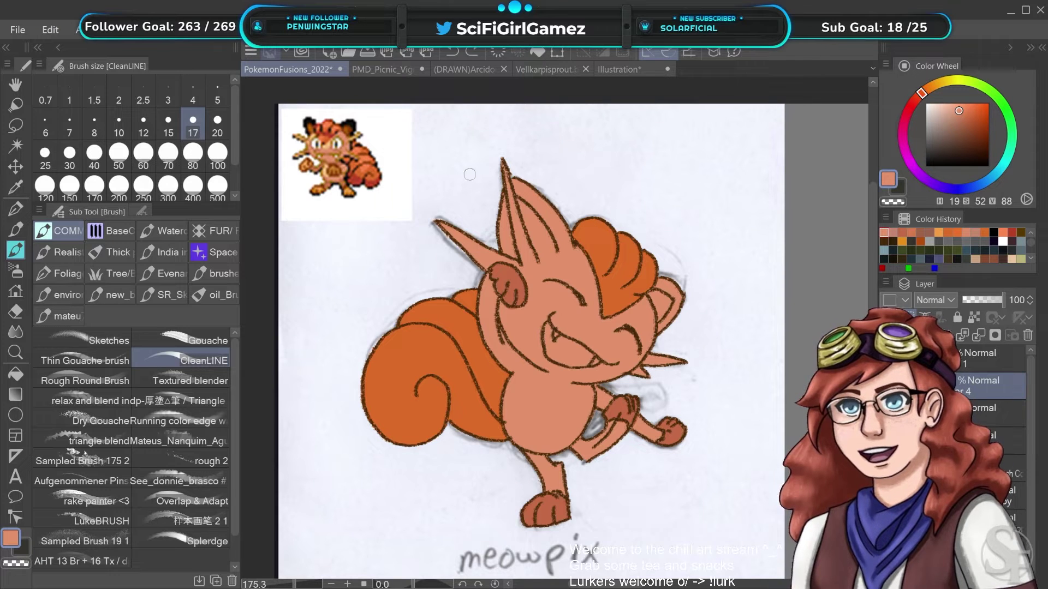
Try the sprite's golden whisker colour on the whisker beside the raised paw and undo it
{"action": "left_click", "coordinate": [356, 136], "text": "alt"}
{"action": "left_click", "coordinate": [356, 136], "text": "alt"}
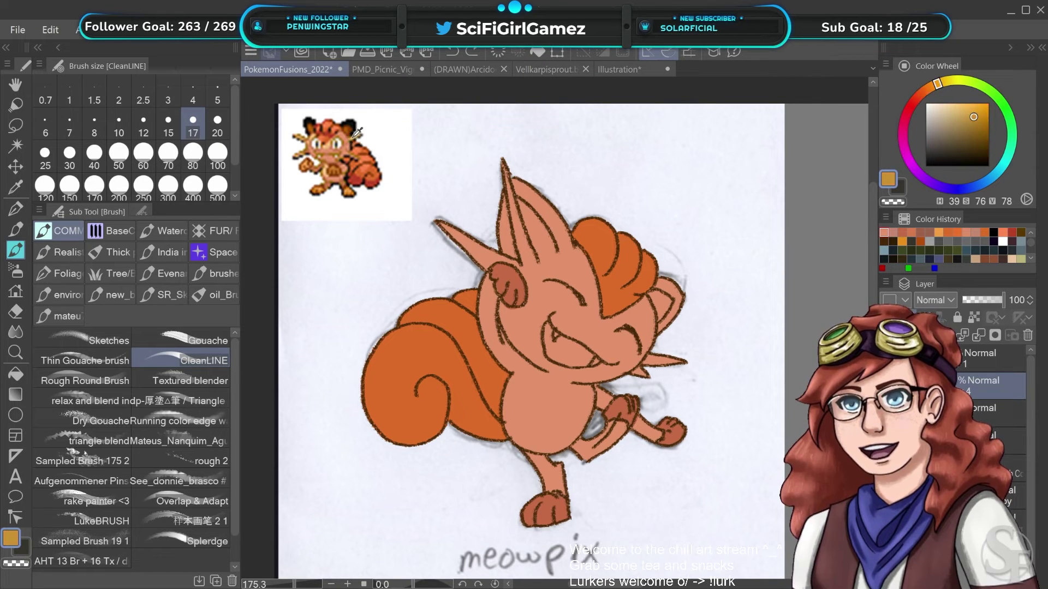
{"action": "left_click_drag", "start_coordinate": [474, 251], "coordinate": [460, 238]}
{"action": "key", "text": "ctrl+z"}
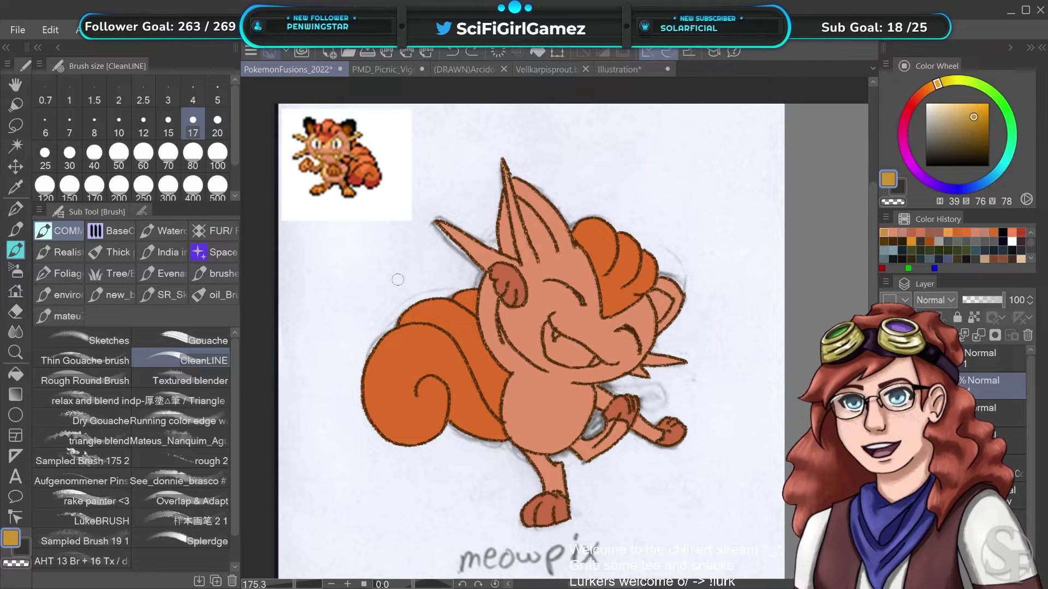
{"action": "left_click", "coordinate": [354, 192], "text": "alt"}
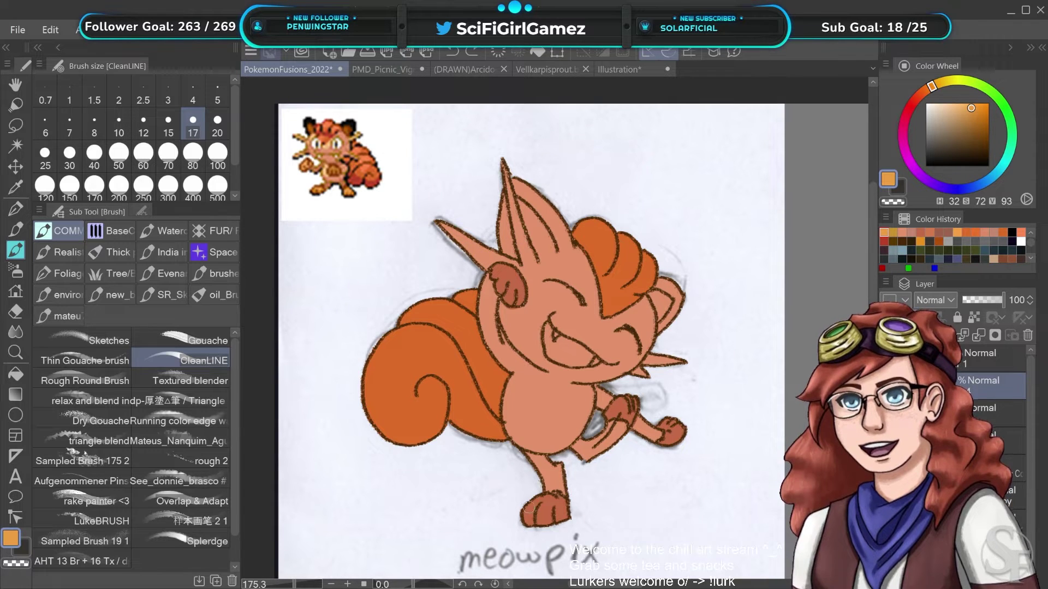
Paint the pointed whiskers on both sides of the head in the paws' reddish brown with a size 12 brush
{"action": "left_click", "coordinate": [550, 505], "text": "alt"}
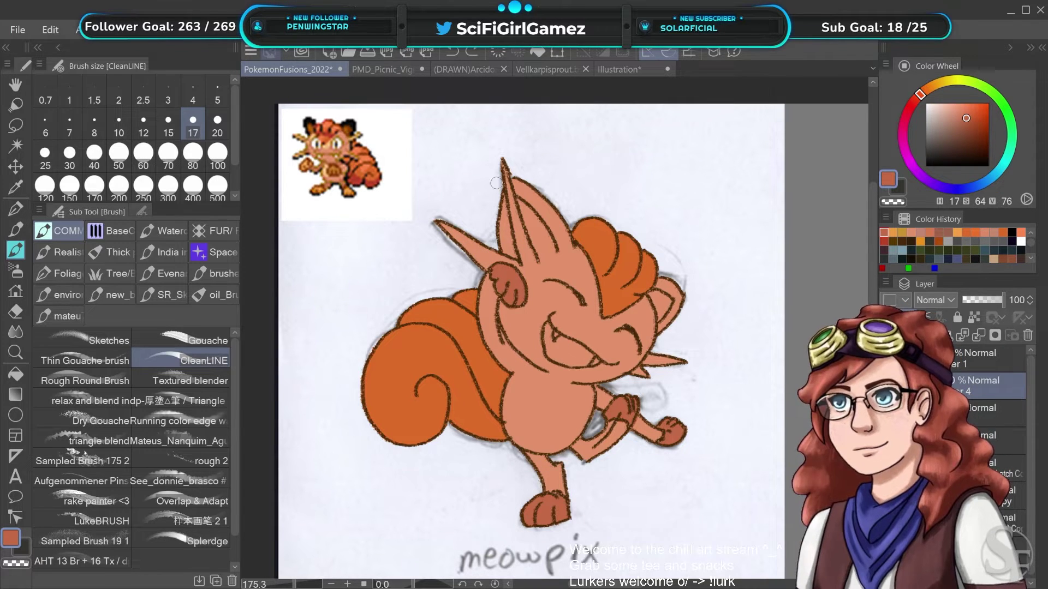
{"action": "key", "text": "bracketleft"}
{"action": "left_click_drag", "start_coordinate": [503, 162], "coordinate": [520, 245]}
{"action": "key", "text": "ctrl+z"}
{"action": "left_click_drag", "start_coordinate": [504, 162], "coordinate": [515, 227]}
{"action": "mouse_move", "coordinate": [508, 183]}
{"action": "left_mouse_down"}
{"action": "mouse_move", "coordinate": [527, 262]}
{"action": "mouse_move", "coordinate": [527, 251]}
{"action": "left_mouse_up"}
{"action": "mouse_move", "coordinate": [517, 214]}
{"action": "left_mouse_down"}
{"action": "mouse_move", "coordinate": [530, 253]}
{"action": "mouse_move", "coordinate": [516, 267]}
{"action": "mouse_move", "coordinate": [459, 234]}
{"action": "left_mouse_up"}
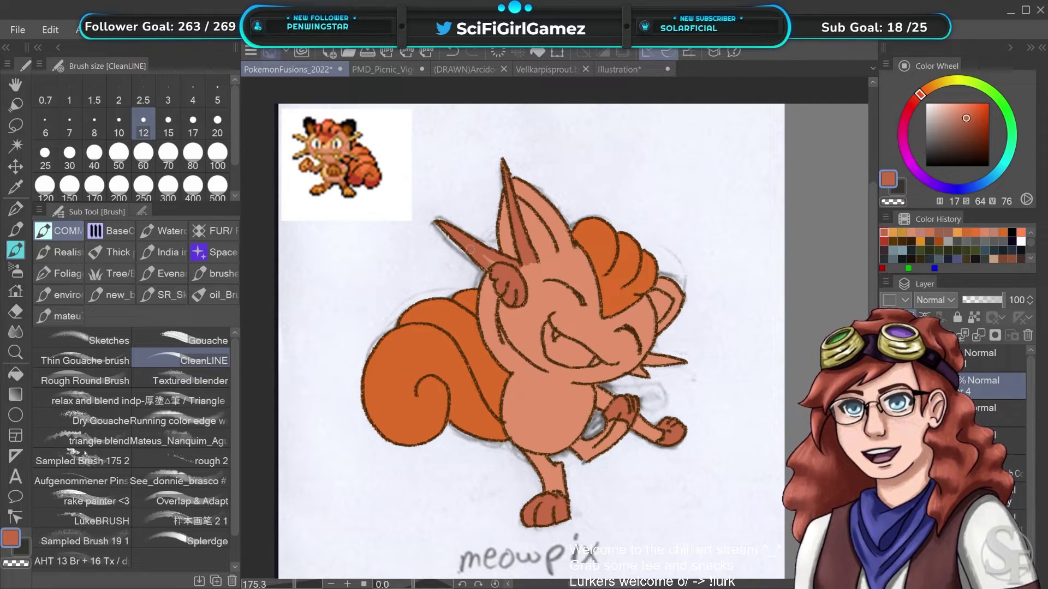
{"action": "mouse_move", "coordinate": [659, 362]}
{"action": "left_mouse_down"}
{"action": "mouse_move", "coordinate": [635, 375]}
{"action": "mouse_move", "coordinate": [663, 360]}
{"action": "left_mouse_up"}
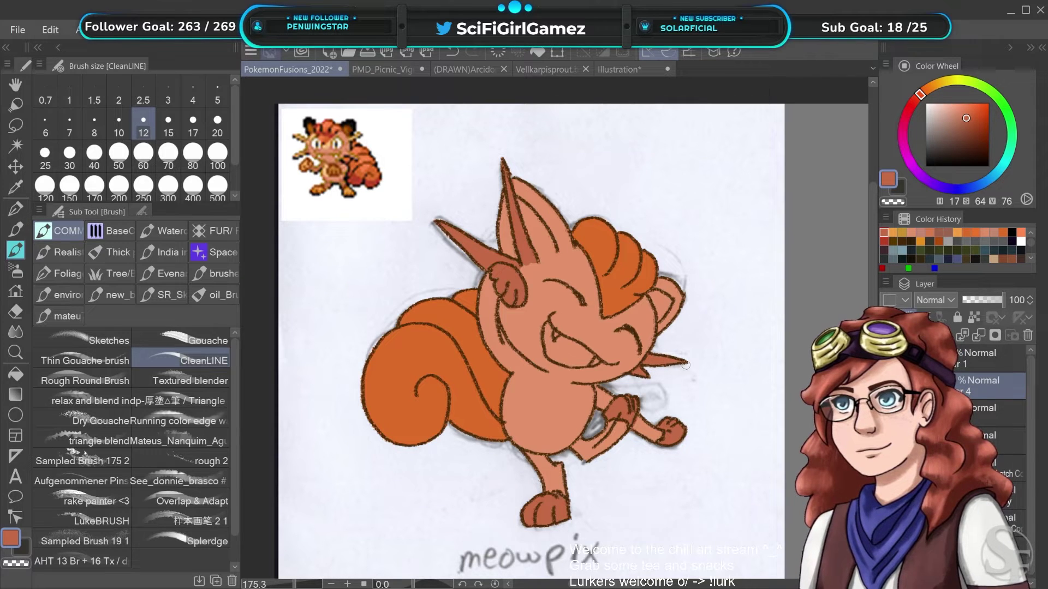
Paint the inside of both meowpix ears in the dark brown sampled from the sprite's inner ear
{"action": "left_click", "coordinate": [352, 120], "text": "alt"}
{"action": "left_click_drag", "start_coordinate": [351, 124], "coordinate": [345, 131]}
{"action": "mouse_move", "coordinate": [540, 240]}
{"action": "left_mouse_down"}
{"action": "mouse_move", "coordinate": [521, 206]}
{"action": "mouse_move", "coordinate": [552, 249]}
{"action": "mouse_move", "coordinate": [539, 251]}
{"action": "left_mouse_up"}
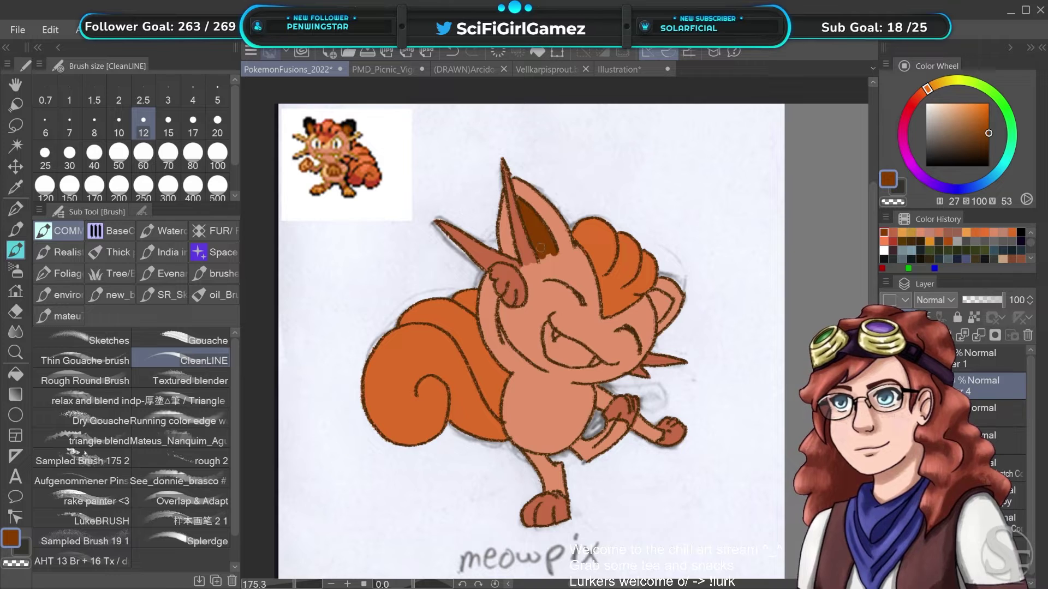
{"action": "mouse_move", "coordinate": [649, 293]}
{"action": "left_mouse_down"}
{"action": "mouse_move", "coordinate": [669, 303]}
{"action": "mouse_move", "coordinate": [661, 317]}
{"action": "mouse_move", "coordinate": [661, 301]}
{"action": "left_mouse_up"}
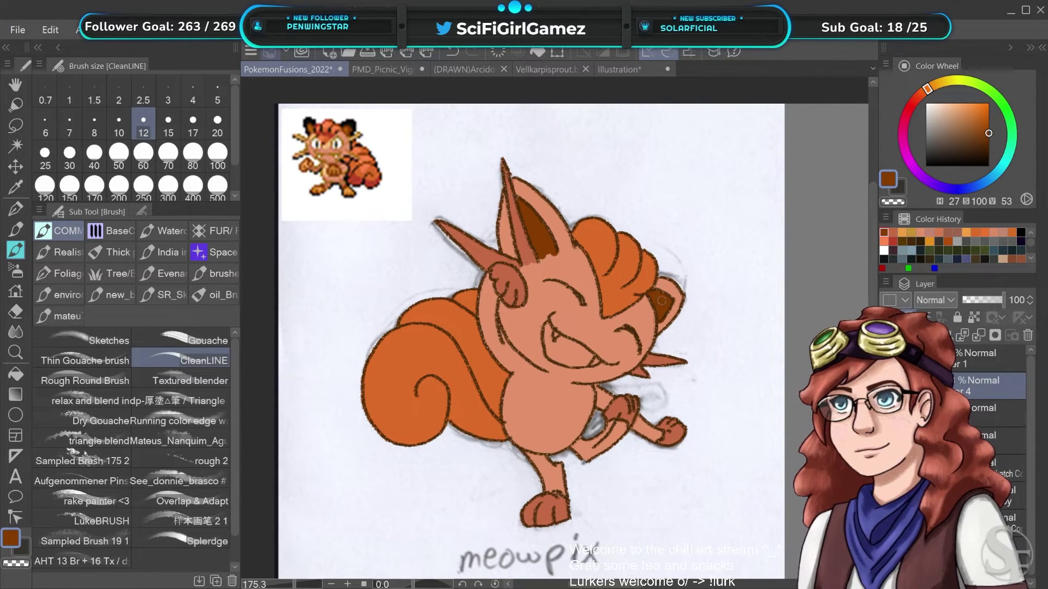
Paint the outer rims of both ears near-black, sampled from the sprite's ear, around the brown centres
{"action": "left_click", "coordinate": [349, 127], "text": "alt"}
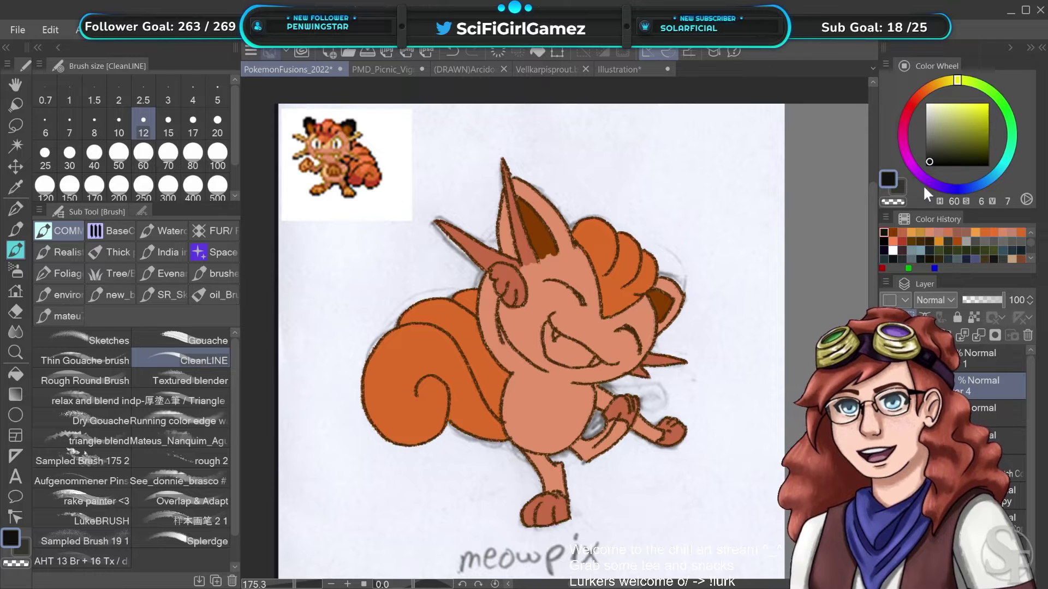
{"action": "mouse_move", "coordinate": [562, 229]}
{"action": "left_mouse_down"}
{"action": "mouse_move", "coordinate": [519, 180]}
{"action": "mouse_move", "coordinate": [548, 215]}
{"action": "mouse_move", "coordinate": [555, 209]}
{"action": "mouse_move", "coordinate": [568, 238]}
{"action": "mouse_move", "coordinate": [557, 213]}
{"action": "left_mouse_up"}
{"action": "mouse_move", "coordinate": [501, 188]}
{"action": "left_mouse_down"}
{"action": "mouse_move", "coordinate": [515, 254]}
{"action": "mouse_move", "coordinate": [498, 242]}
{"action": "mouse_move", "coordinate": [499, 191]}
{"action": "left_mouse_up"}
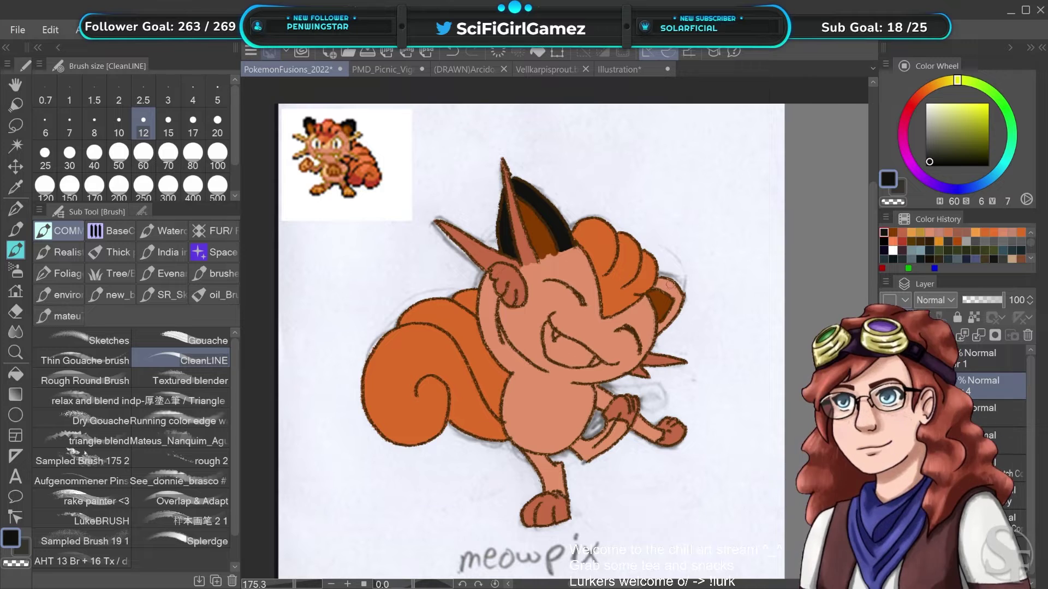
{"action": "mouse_move", "coordinate": [659, 285]}
{"action": "left_mouse_down"}
{"action": "mouse_move", "coordinate": [689, 305]}
{"action": "mouse_move", "coordinate": [660, 335]}
{"action": "mouse_move", "coordinate": [683, 286]}
{"action": "left_mouse_up"}
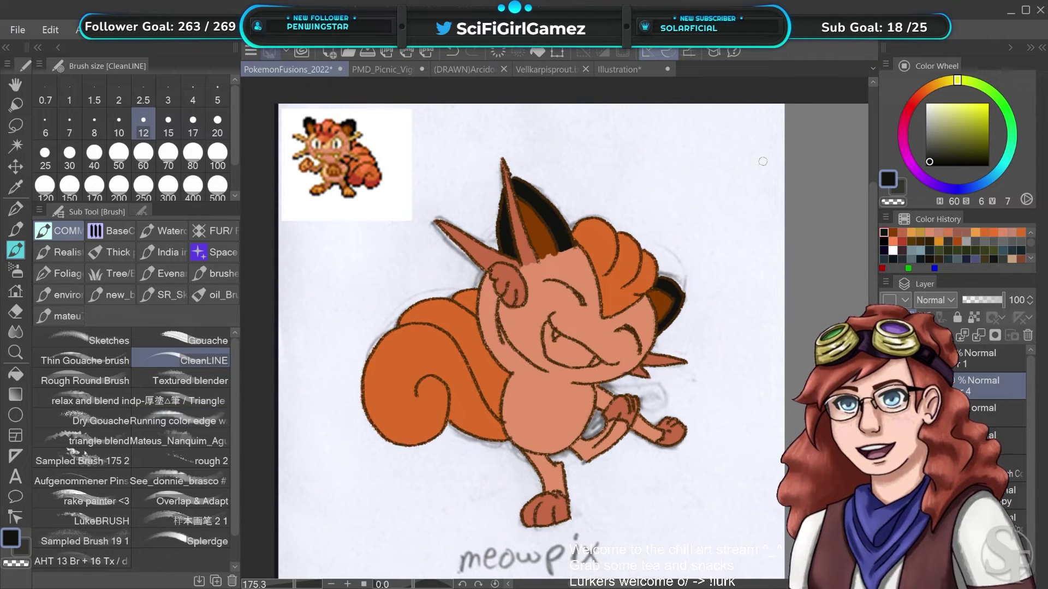
Bring up the Meowth reference and sample the pink inside its mouth
{"action": "left_click_drag", "start_coordinate": [780, 464], "coordinate": [610, 161]}
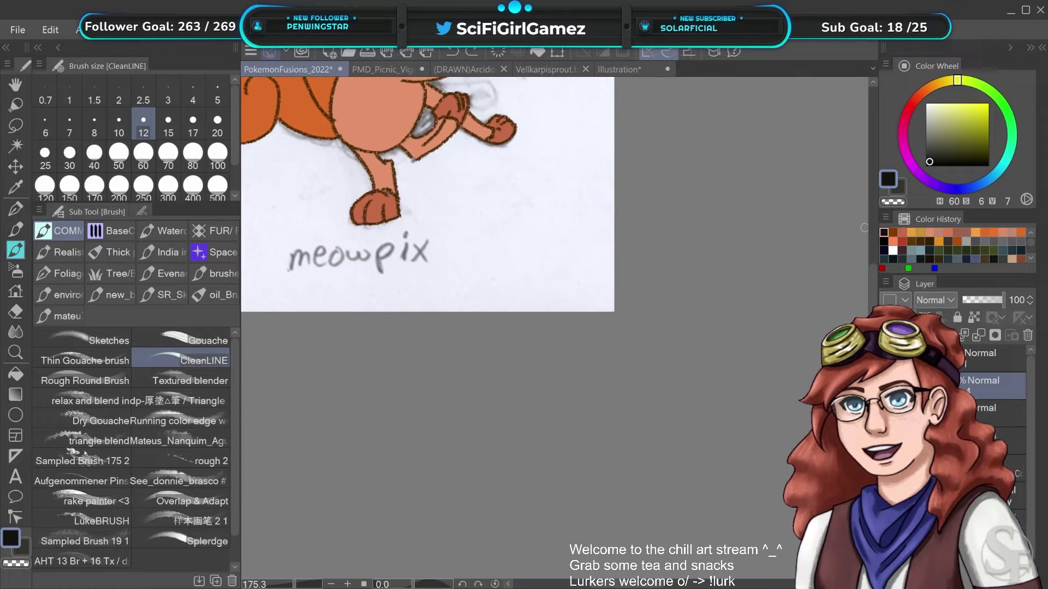
{"action": "left_click_drag", "start_coordinate": [823, 246], "coordinate": [1006, 501]}
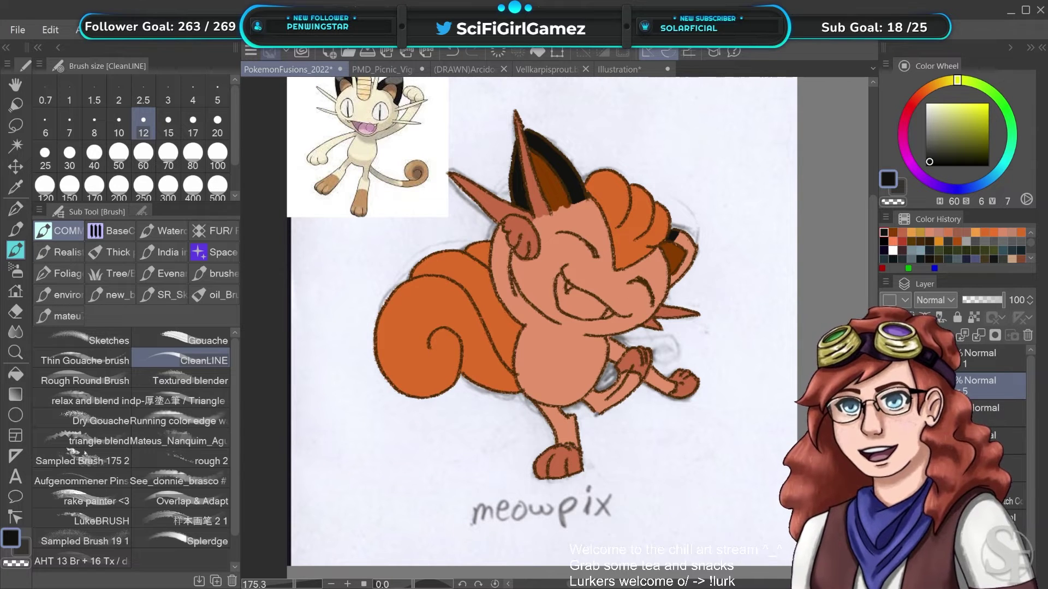
{"action": "left_click", "coordinate": [368, 126], "text": "alt"}
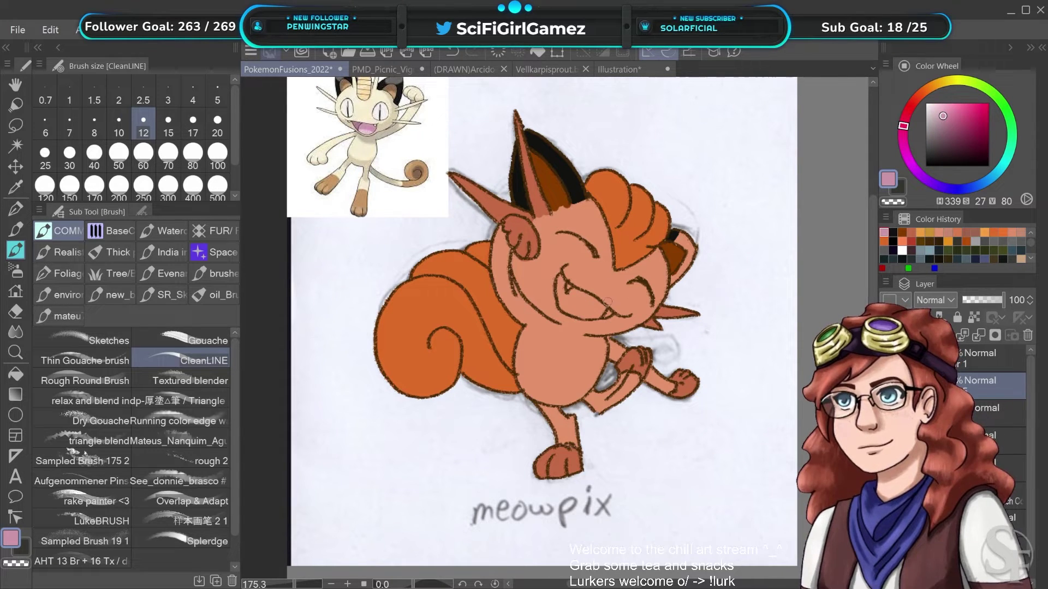
Switch to the meowpix line art layer and ready the Pixelstains Charcoal Brush 03 at size 12
{"action": "left_click", "coordinate": [986, 414]}
{"action": "left_click", "coordinate": [972, 385]}
{"action": "left_click", "coordinate": [976, 360]}
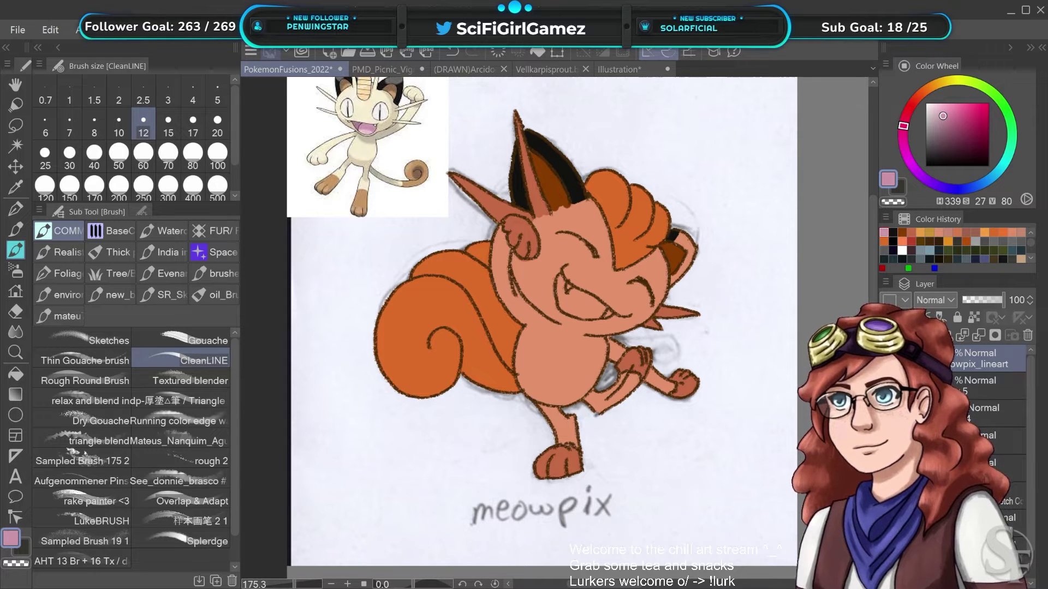
{"action": "left_click", "coordinate": [15, 229]}
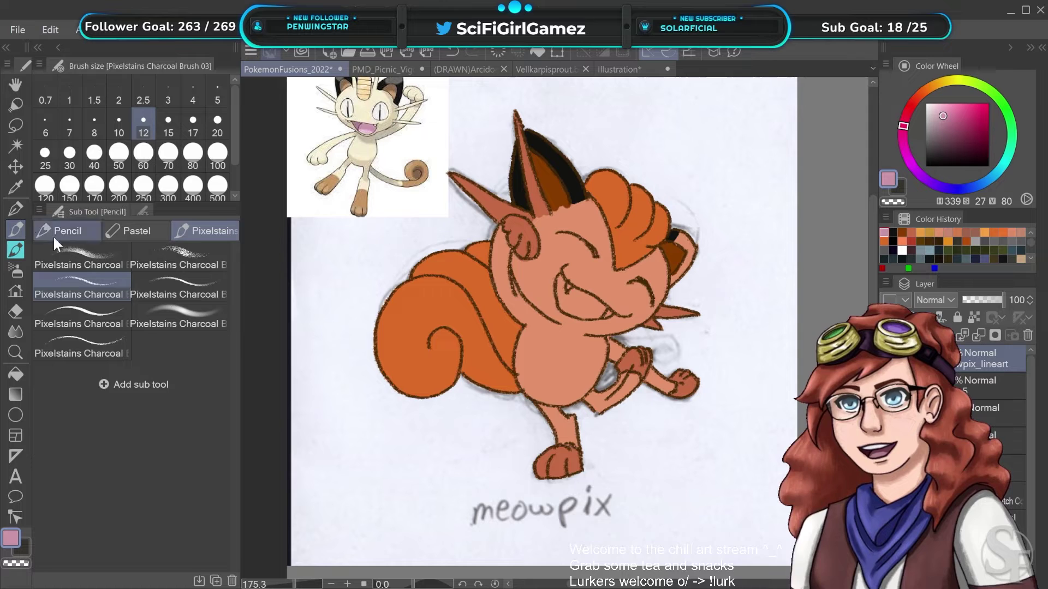
{"action": "left_click", "coordinate": [944, 255]}
Try a few charcoal strokes around the mouth on the line art layer and undo them
{"action": "left_click_drag", "start_coordinate": [562, 248], "coordinate": [584, 306]}
{"action": "left_click_drag", "start_coordinate": [568, 267], "coordinate": [595, 325]}
{"action": "key", "text": "ctrl+z"}
{"action": "key", "text": "ctrl+z"}
{"action": "scroll", "coordinate": [619, 352], "scroll_direction": "up", "scroll_amount": 3}
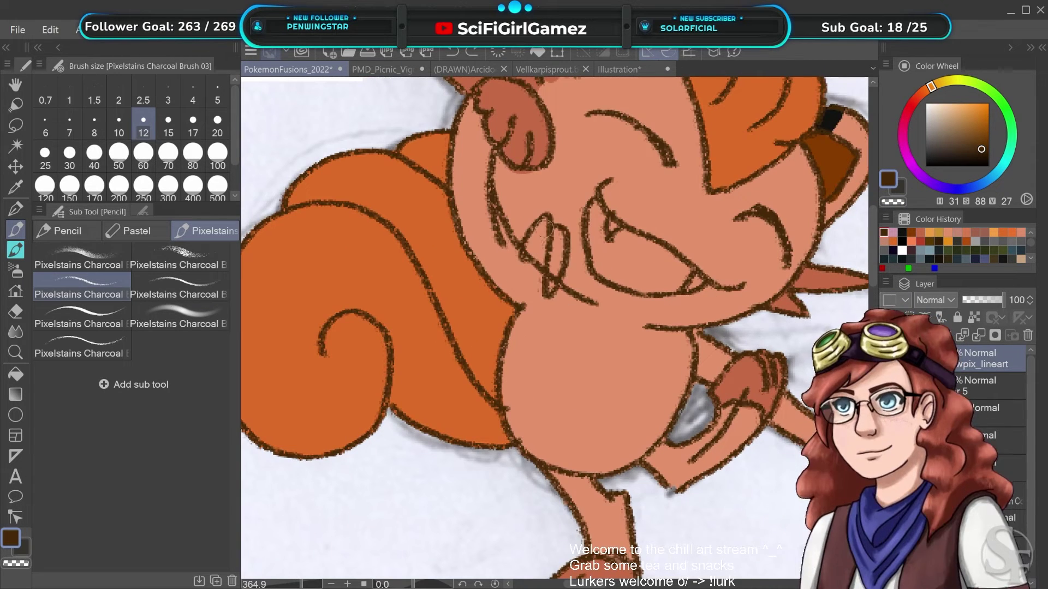
Replace the mouth's lower outline with a redrawn dark brown curve running from the mouth corner to the far fangs
{"action": "left_click_drag", "start_coordinate": [521, 352], "coordinate": [453, 224]}
{"action": "key", "text": "ctrl+z"}
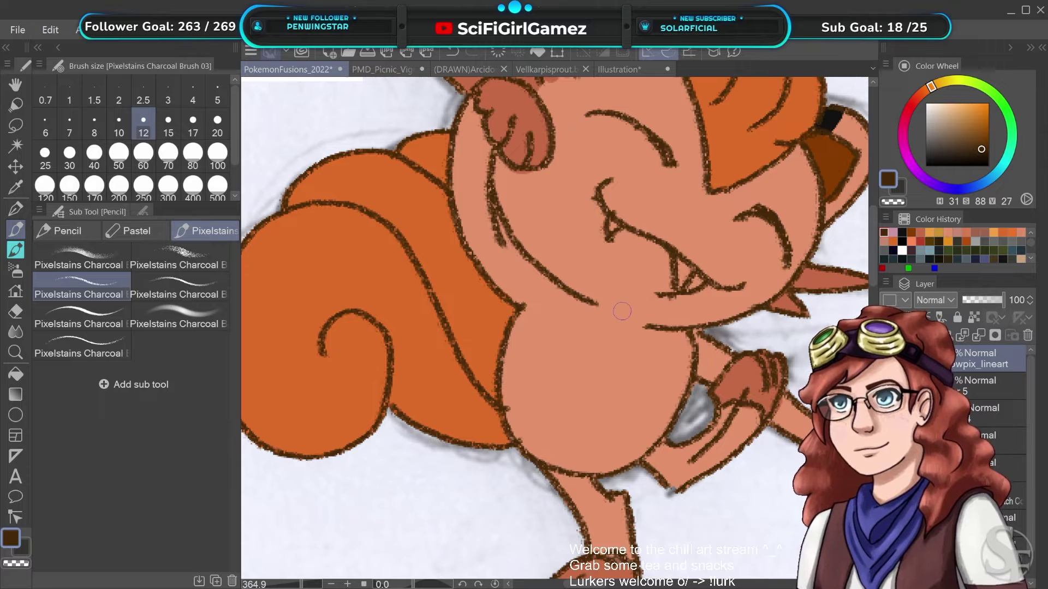
{"action": "key", "text": "ctrl+z"}
{"action": "left_click_drag", "start_coordinate": [598, 194], "coordinate": [593, 209]}
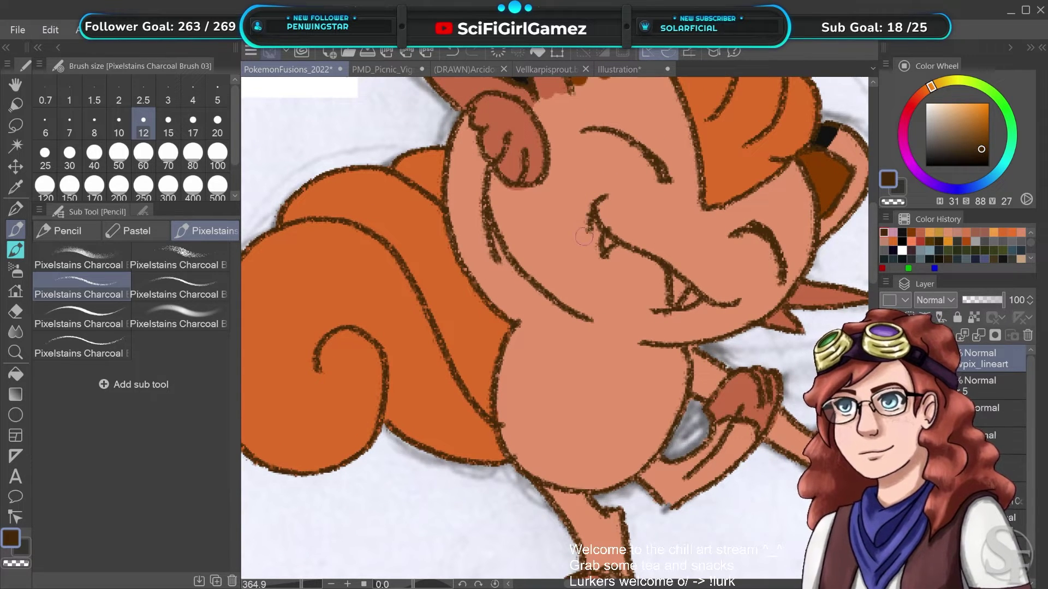
{"action": "mouse_move", "coordinate": [655, 311]}
{"action": "left_mouse_down"}
{"action": "mouse_move", "coordinate": [602, 293]}
{"action": "mouse_move", "coordinate": [581, 254]}
{"action": "mouse_move", "coordinate": [597, 210]}
{"action": "left_mouse_up"}
{"action": "key", "text": "ctrl+z"}
{"action": "mouse_move", "coordinate": [662, 312]}
{"action": "left_mouse_down"}
{"action": "mouse_move", "coordinate": [623, 312]}
{"action": "mouse_move", "coordinate": [583, 271]}
{"action": "mouse_move", "coordinate": [580, 223]}
{"action": "left_mouse_up"}
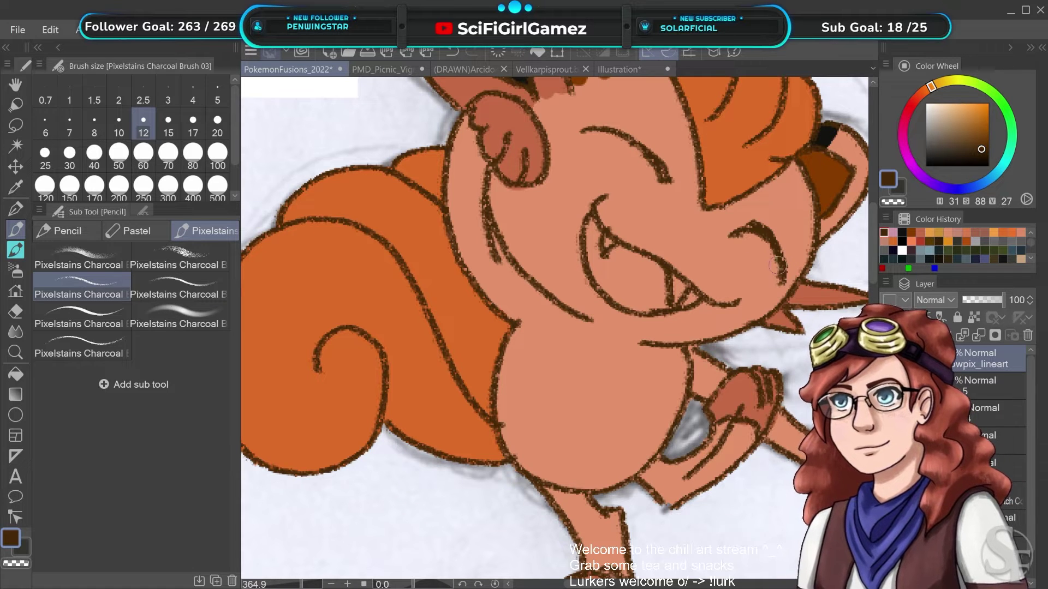
Start filling the mouth on the colour layer with the CleanLINE brush in pink sampled from the Meowth reference's mouth
{"action": "scroll", "coordinate": [480, 380], "scroll_direction": "down", "scroll_amount": 5}
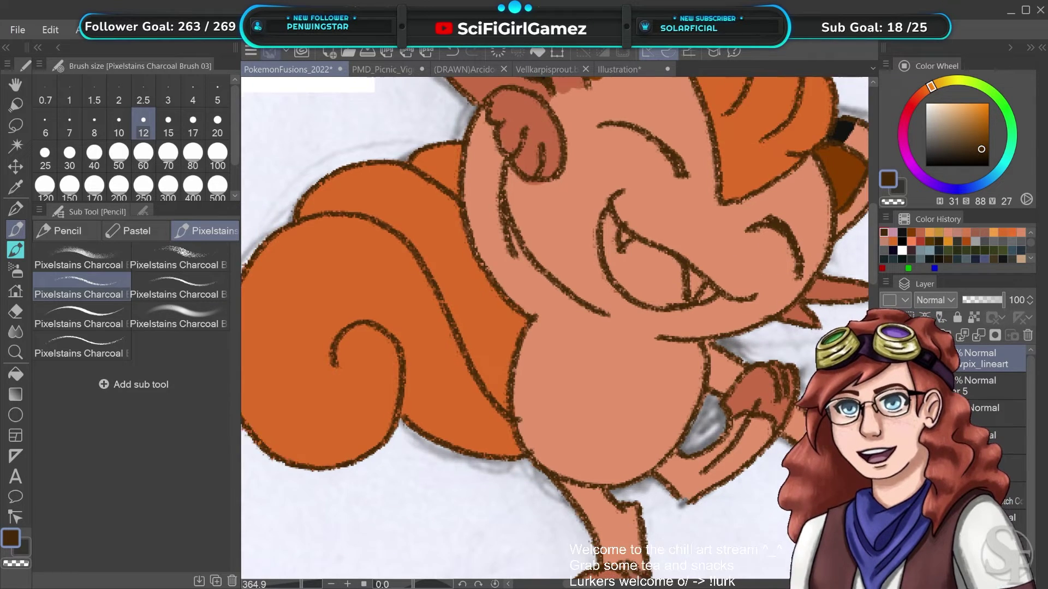
{"action": "left_click", "coordinate": [320, 126], "text": "alt"}
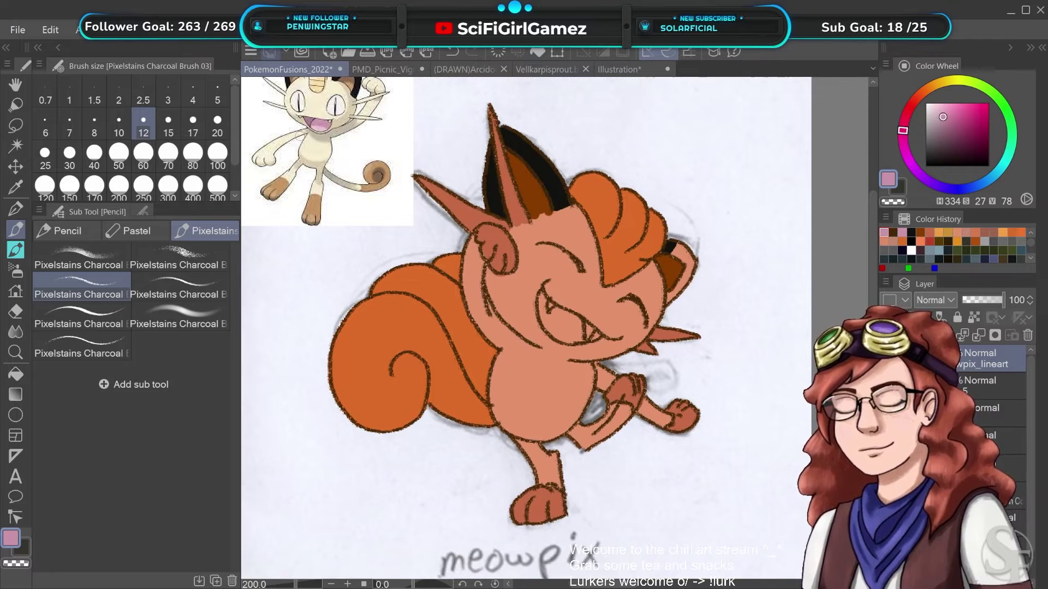
{"action": "key", "text": "b"}
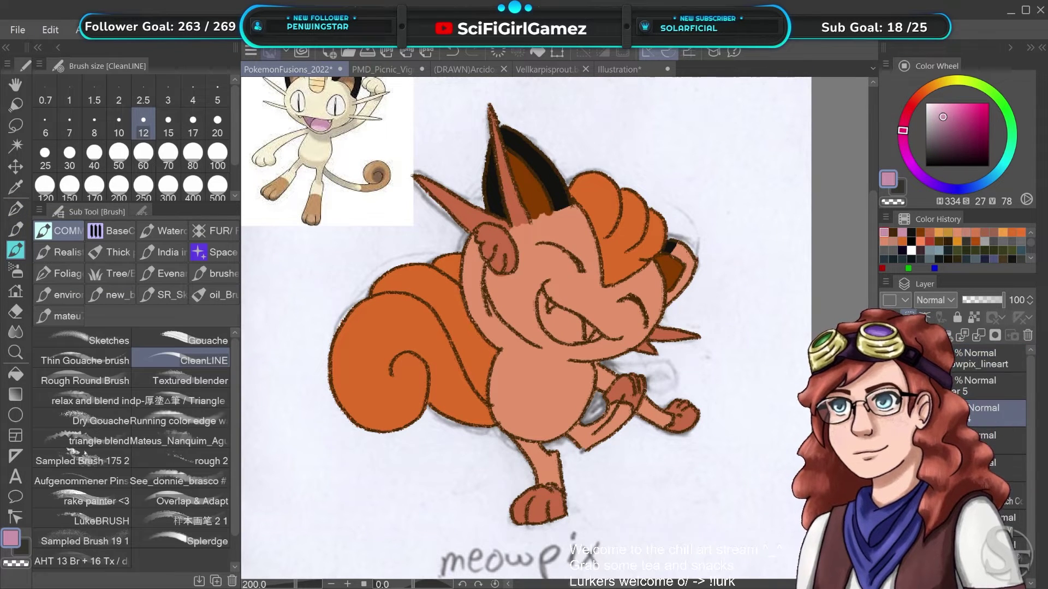
{"action": "scroll", "coordinate": [585, 349], "scroll_direction": "up", "scroll_amount": 3}
{"action": "mouse_move", "coordinate": [505, 251]}
{"action": "left_mouse_down"}
{"action": "mouse_move", "coordinate": [499, 260]}
{"action": "mouse_move", "coordinate": [521, 297]}
{"action": "mouse_move", "coordinate": [747, 388]}
{"action": "left_mouse_up"}
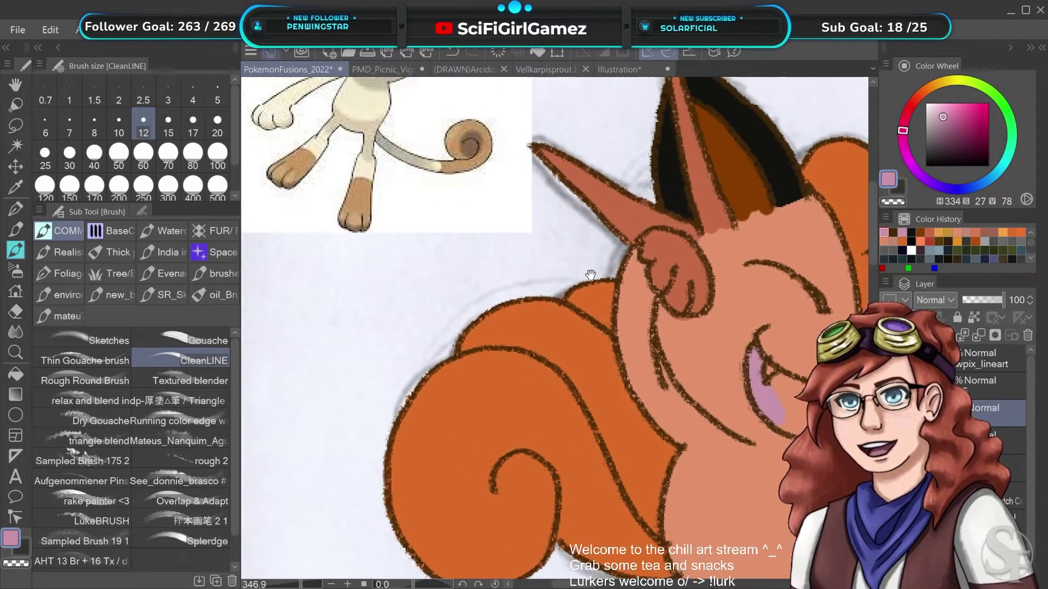
Sample the darker mauve of the Meowth reference's mouth and dab it beside the far fangs
{"action": "left_click_drag", "start_coordinate": [599, 269], "coordinate": [669, 418]}
{"action": "left_click", "coordinate": [429, 193], "text": "alt"}
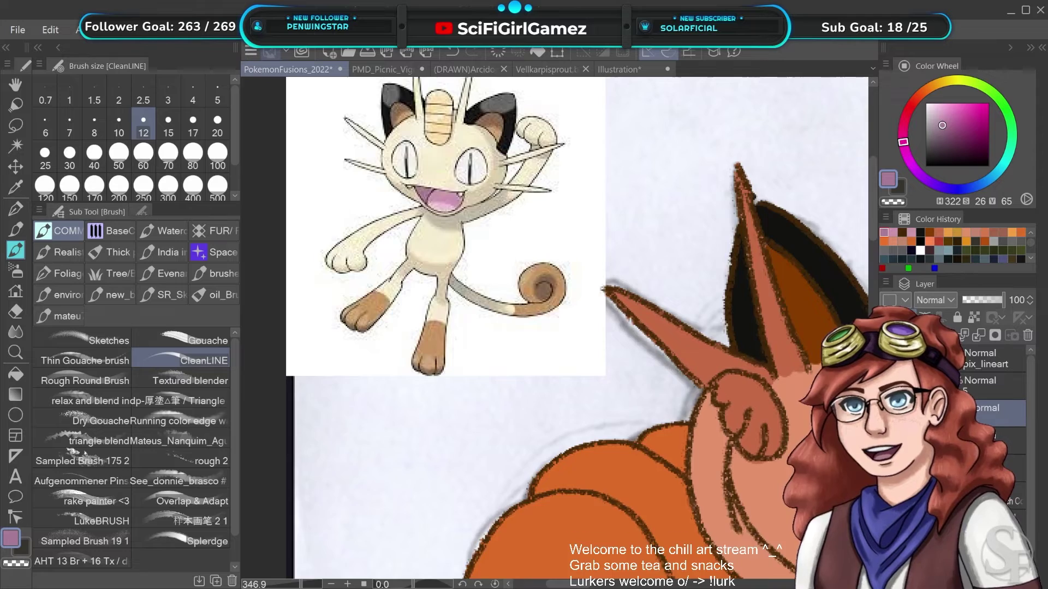
{"action": "left_click_drag", "start_coordinate": [798, 398], "coordinate": [524, 143]}
{"action": "key", "text": "ctrl+z"}
{"action": "mouse_move", "coordinate": [647, 312]}
{"action": "left_mouse_down"}
{"action": "mouse_move", "coordinate": [668, 300]}
{"action": "mouse_move", "coordinate": [632, 309]}
{"action": "left_mouse_up"}
Try a lighter pink from the Meowth reference's tongue inside the mouth and undo the strokes
{"action": "left_click_drag", "start_coordinate": [371, 240], "coordinate": [655, 429]}
{"action": "left_click", "coordinate": [457, 138], "text": "alt"}
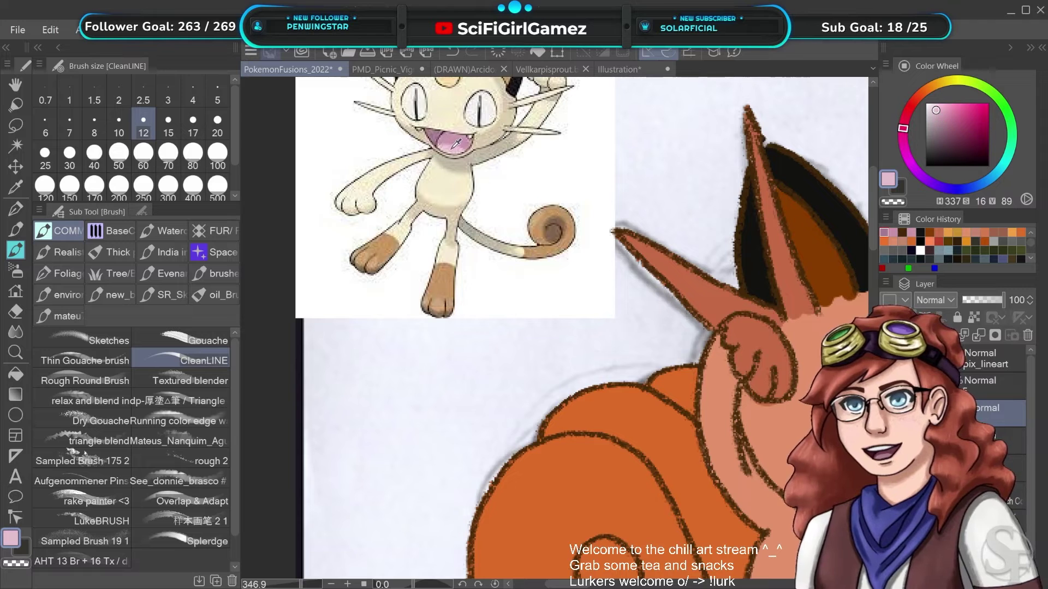
{"action": "mouse_move", "coordinate": [730, 466]}
{"action": "left_mouse_down"}
{"action": "mouse_move", "coordinate": [577, 330]}
{"action": "mouse_move", "coordinate": [404, 272]}
{"action": "left_mouse_up"}
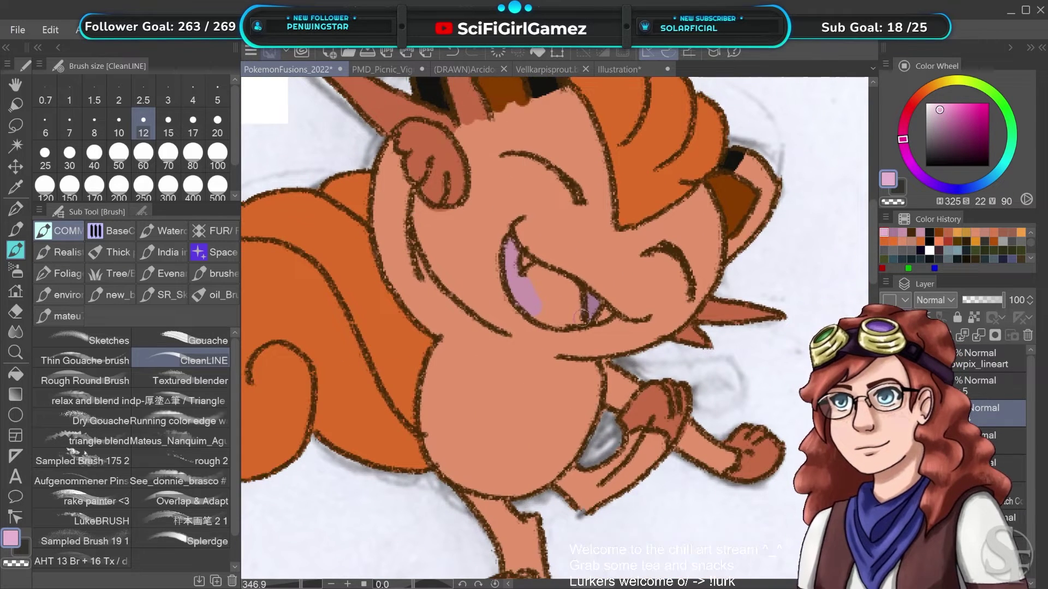
{"action": "mouse_move", "coordinate": [539, 306]}
{"action": "left_mouse_down"}
{"action": "mouse_move", "coordinate": [534, 283]}
{"action": "mouse_move", "coordinate": [568, 321]}
{"action": "left_mouse_up"}
{"action": "key", "text": "ctrl+z"}
{"action": "key", "text": "ctrl+z"}
Resample the mid pink of the Meowth reference's mouth and fill the rest of the meowpix mouth with it
{"action": "mouse_move", "coordinate": [391, 184]}
{"action": "left_mouse_down"}
{"action": "mouse_move", "coordinate": [589, 276]}
{"action": "mouse_move", "coordinate": [696, 435]}
{"action": "left_mouse_up"}
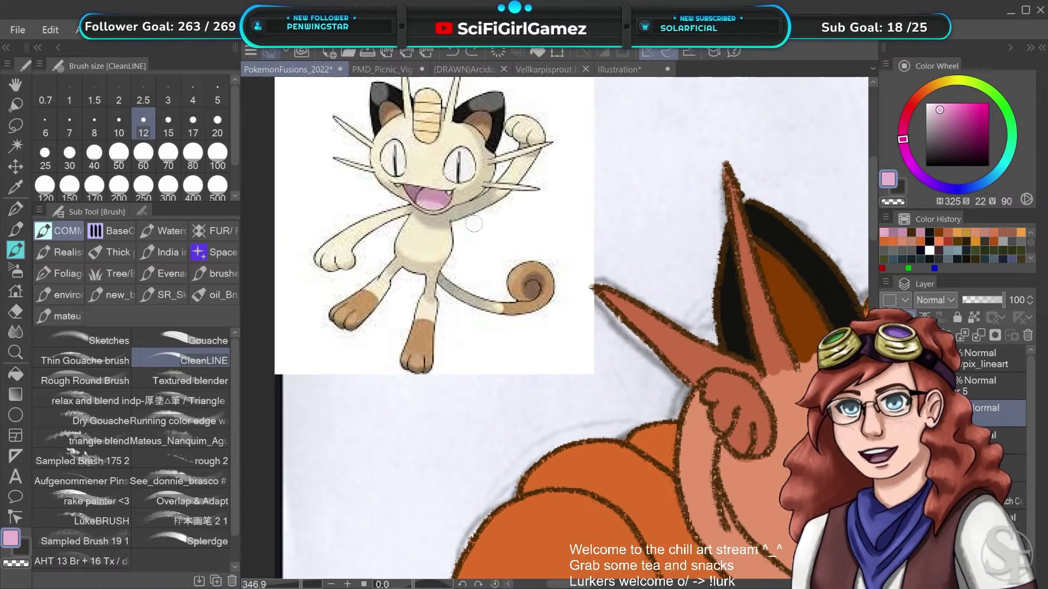
{"action": "left_click", "coordinate": [433, 197], "text": "alt"}
{"action": "left_click", "coordinate": [438, 195], "text": "alt"}
{"action": "scroll", "coordinate": [551, 174], "scroll_direction": "down", "scroll_amount": 8}
{"action": "scroll", "coordinate": [551, 175], "scroll_direction": "right", "scroll_amount": 6}
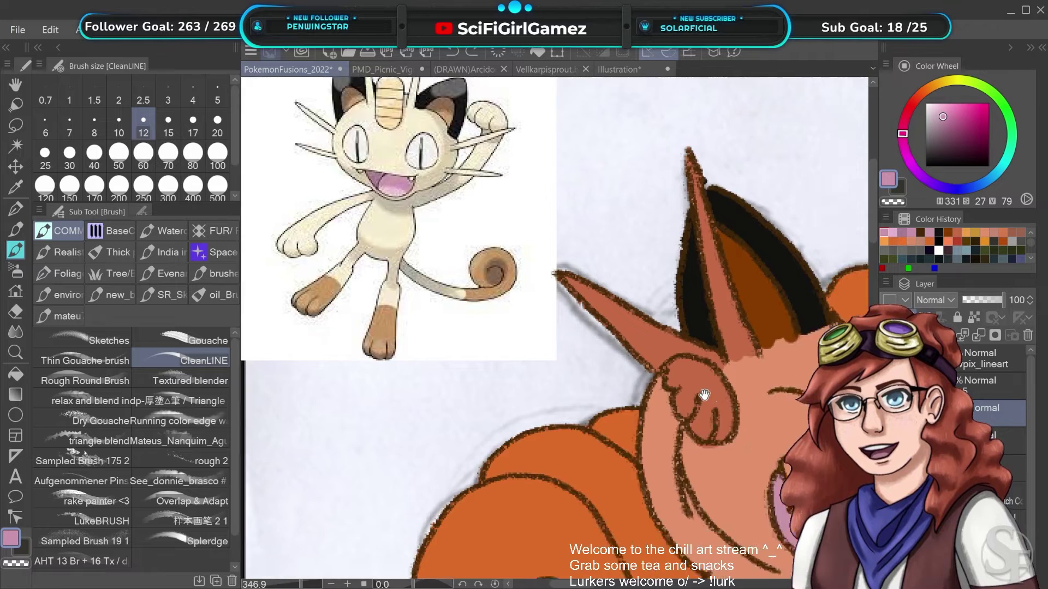
{"action": "mouse_move", "coordinate": [498, 304]}
{"action": "left_mouse_down"}
{"action": "mouse_move", "coordinate": [505, 337]}
{"action": "mouse_move", "coordinate": [554, 338]}
{"action": "mouse_move", "coordinate": [566, 374]}
{"action": "mouse_move", "coordinate": [577, 363]}
{"action": "mouse_move", "coordinate": [577, 374]}
{"action": "mouse_move", "coordinate": [528, 371]}
{"action": "mouse_move", "coordinate": [550, 375]}
{"action": "left_mouse_up"}
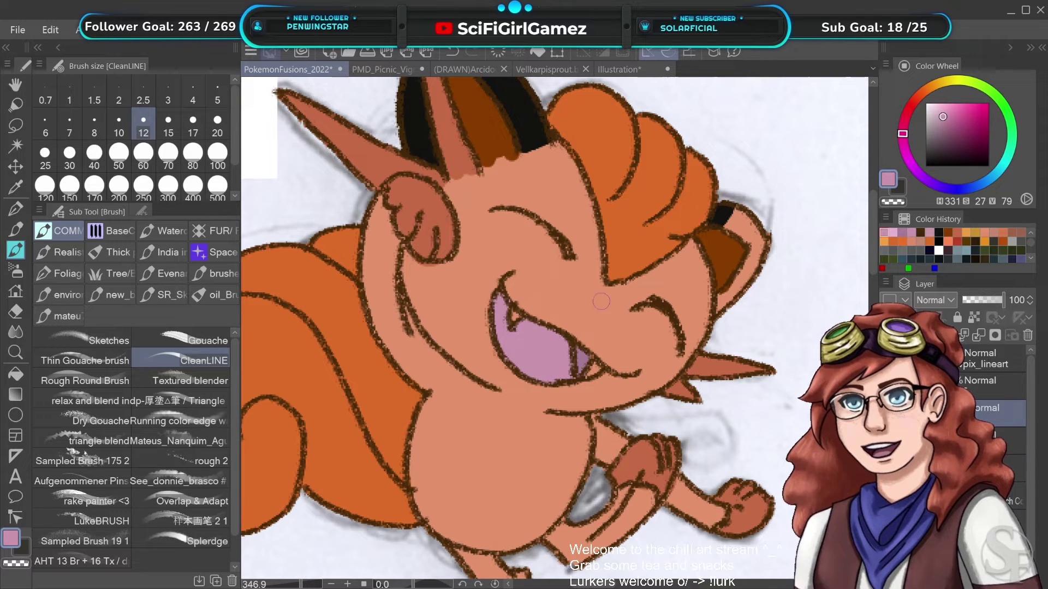
Try a more saturated pink, hue 331, saturation 53, value 85, along the near side of the mouth
{"action": "left_click", "coordinate": [958, 113]}
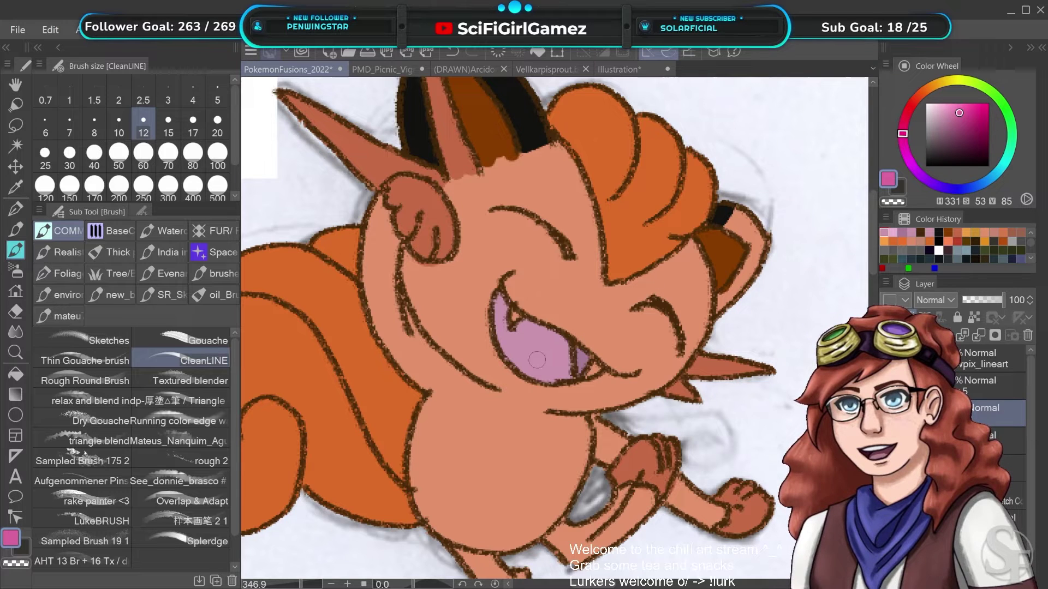
{"action": "mouse_move", "coordinate": [497, 305]}
{"action": "left_mouse_down"}
{"action": "mouse_move", "coordinate": [507, 345]}
{"action": "mouse_move", "coordinate": [712, 381]}
{"action": "left_mouse_up"}
{"action": "left_click_drag", "start_coordinate": [479, 264], "coordinate": [664, 448]}
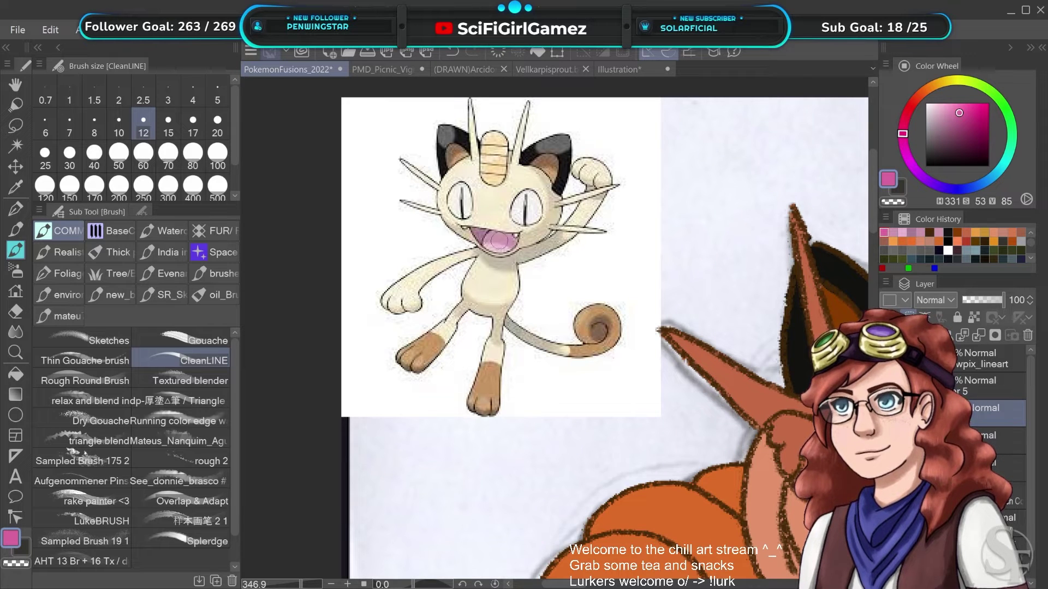
Repaint the whole mouth in the reference's mouth pink with its saturation raised to 45
{"action": "left_click", "coordinate": [505, 238], "text": "alt"}
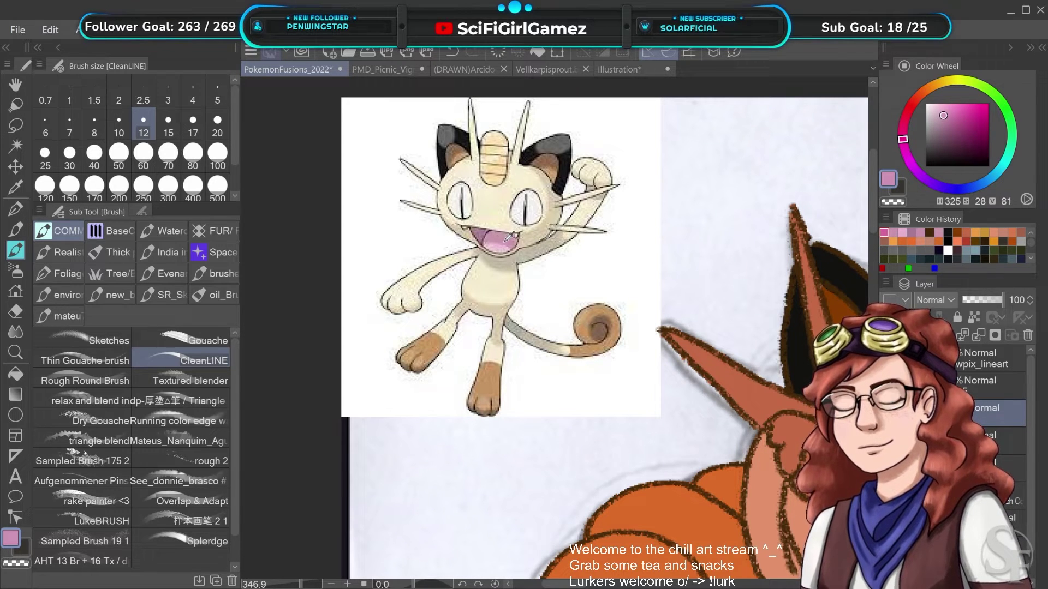
{"action": "left_click", "coordinate": [954, 116]}
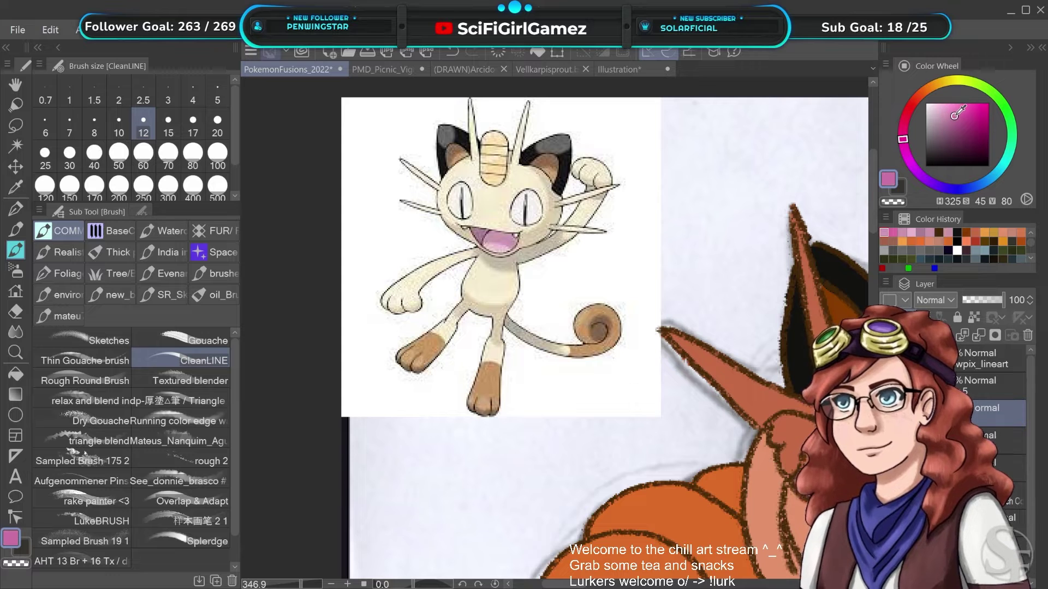
{"action": "left_click_drag", "start_coordinate": [731, 426], "coordinate": [385, 138]}
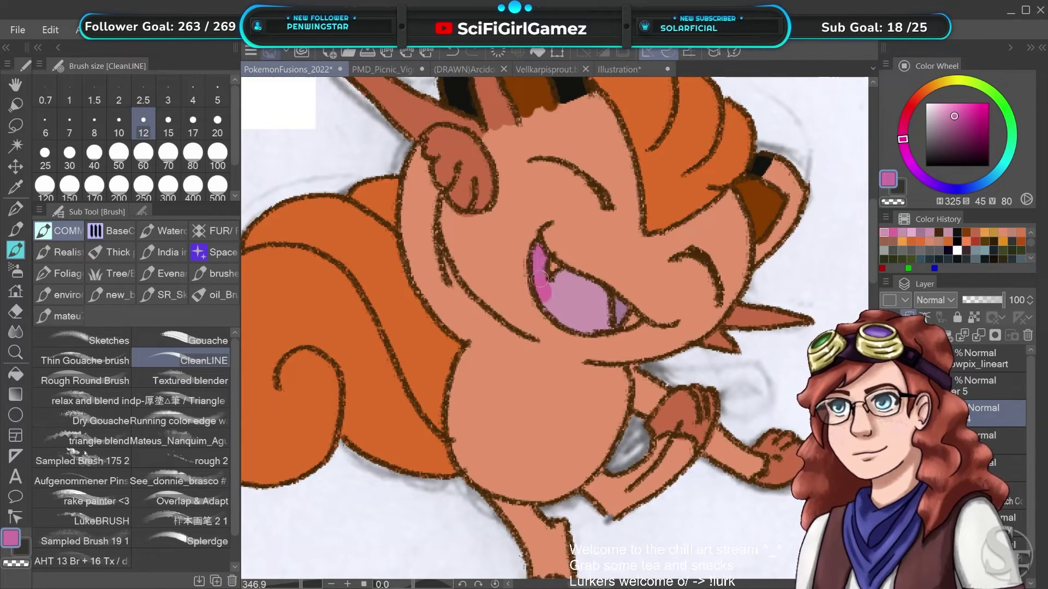
{"action": "mouse_move", "coordinate": [547, 300]}
{"action": "left_mouse_down"}
{"action": "mouse_move", "coordinate": [568, 308]}
{"action": "mouse_move", "coordinate": [567, 276]}
{"action": "mouse_move", "coordinate": [638, 319]}
{"action": "mouse_move", "coordinate": [587, 328]}
{"action": "left_mouse_up"}
{"action": "mouse_move", "coordinate": [537, 284]}
{"action": "left_mouse_down"}
{"action": "mouse_move", "coordinate": [537, 261]}
{"action": "mouse_move", "coordinate": [601, 311]}
{"action": "mouse_move", "coordinate": [589, 316]}
{"action": "left_mouse_up"}
Clean up the mouth's outer edge with peach sampled from the face, and resample the mouth's pink
{"action": "left_click", "coordinate": [619, 268], "text": "alt"}
{"action": "left_click_drag", "start_coordinate": [525, 249], "coordinate": [532, 313]}
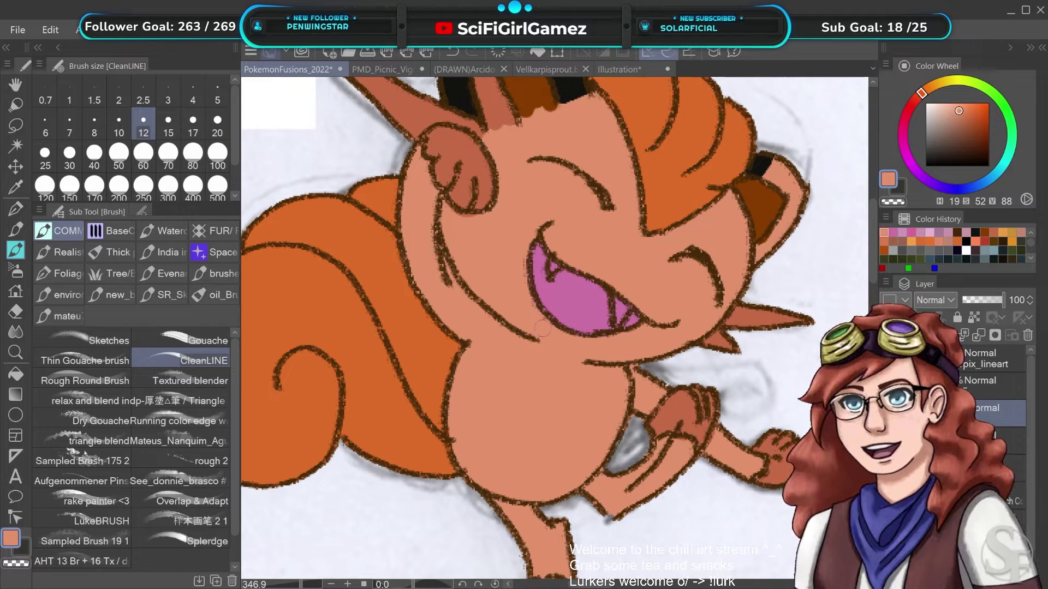
{"action": "left_click", "coordinate": [565, 280], "text": "alt"}
Paint a tongue in the lower mouth with the light pink sampled from the Meowth reference's tongue
{"action": "left_click_drag", "start_coordinate": [367, 204], "coordinate": [700, 468]}
{"action": "left_click", "coordinate": [482, 223], "text": "alt"}
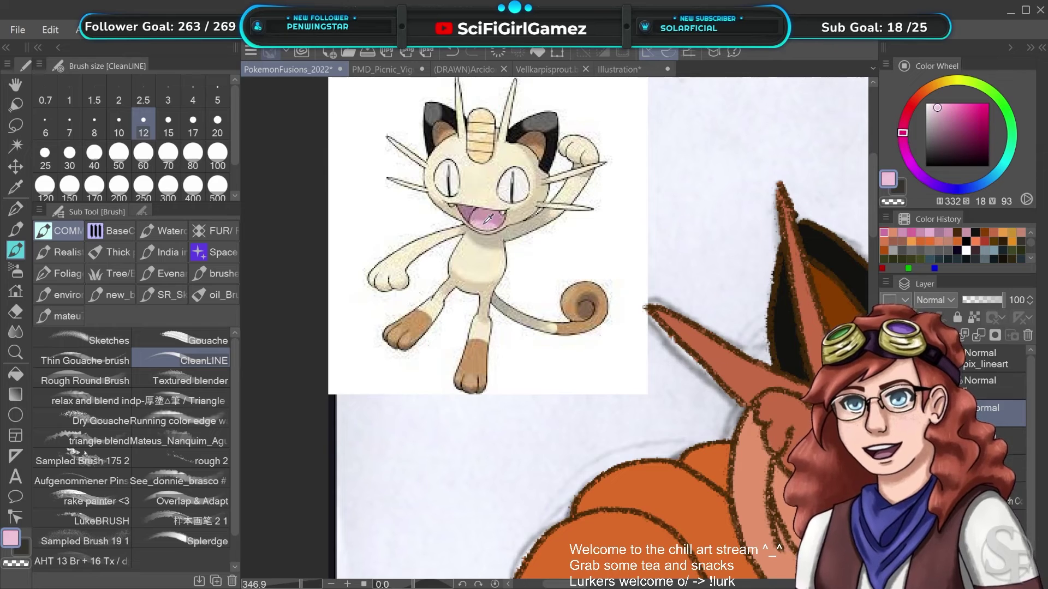
{"action": "scroll", "coordinate": [596, 288], "scroll_direction": "down", "scroll_amount": 5}
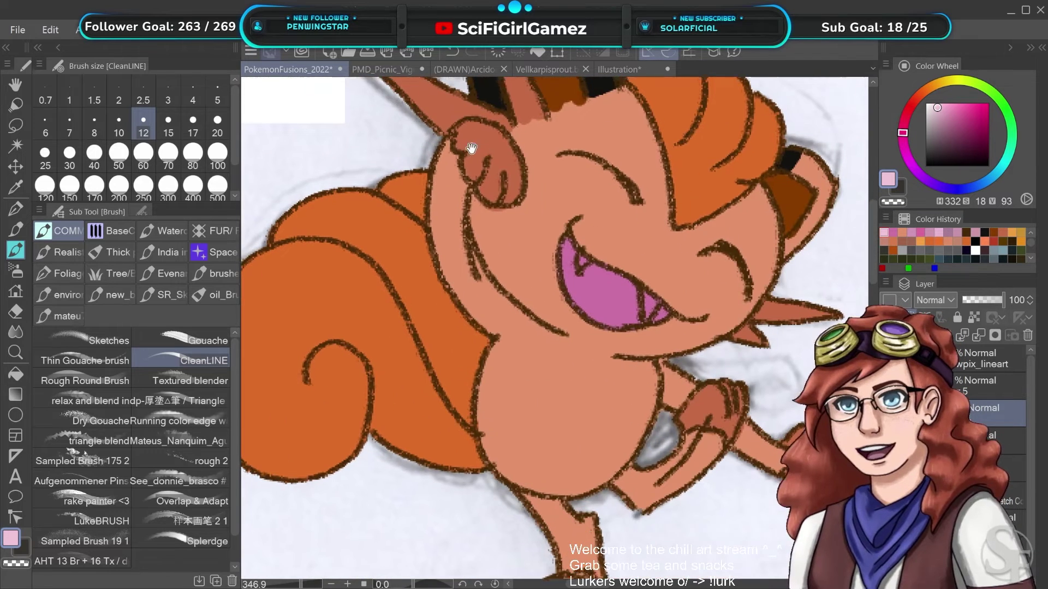
{"action": "mouse_move", "coordinate": [570, 290]}
{"action": "left_mouse_down"}
{"action": "mouse_move", "coordinate": [619, 323]}
{"action": "mouse_move", "coordinate": [587, 290]}
{"action": "mouse_move", "coordinate": [573, 290]}
{"action": "mouse_move", "coordinate": [615, 315]}
{"action": "left_mouse_up"}
{"action": "key", "text": "ctrl+z"}
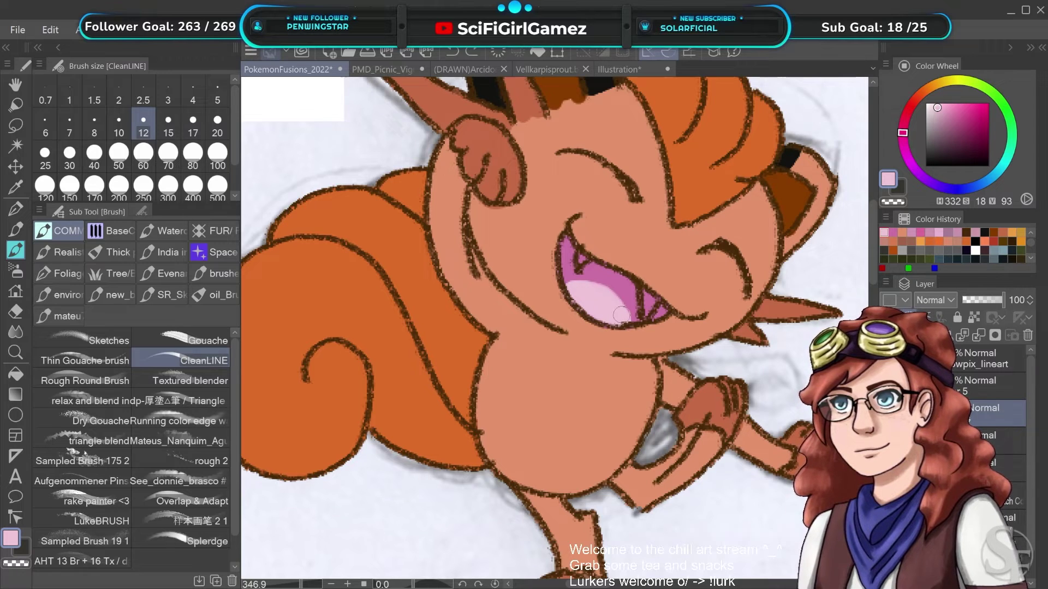
Shade the mouth area around the far fangs with the darker mauve sampled from the Meowth reference's mouth
{"action": "scroll", "coordinate": [695, 237], "scroll_direction": "up", "scroll_amount": 6}
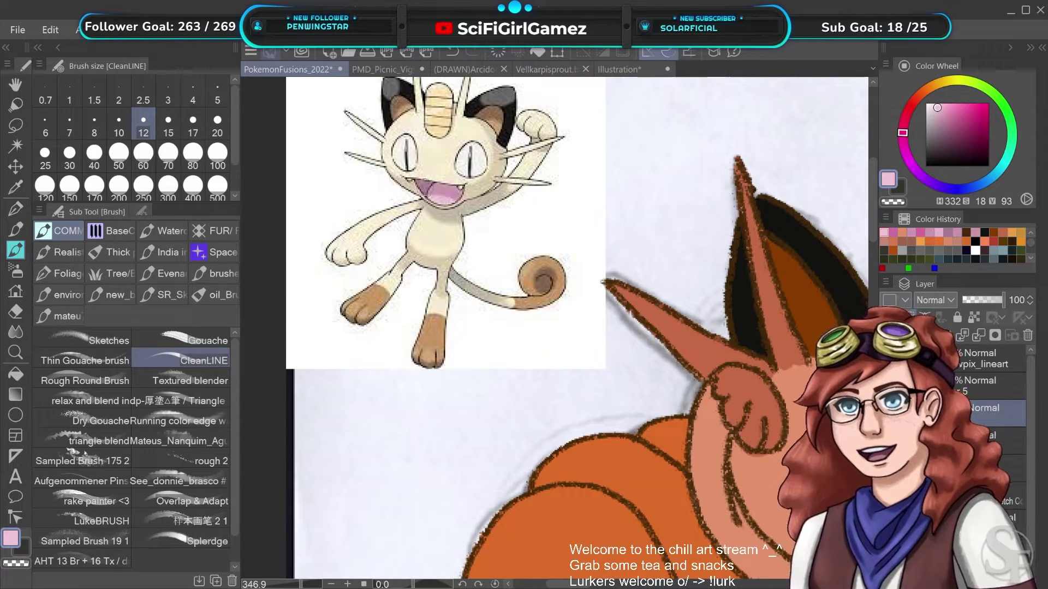
{"action": "left_click", "coordinate": [427, 184], "text": "alt"}
{"action": "left_click_drag", "start_coordinate": [805, 382], "coordinate": [495, 143]}
{"action": "left_click_drag", "start_coordinate": [603, 307], "coordinate": [596, 316]}
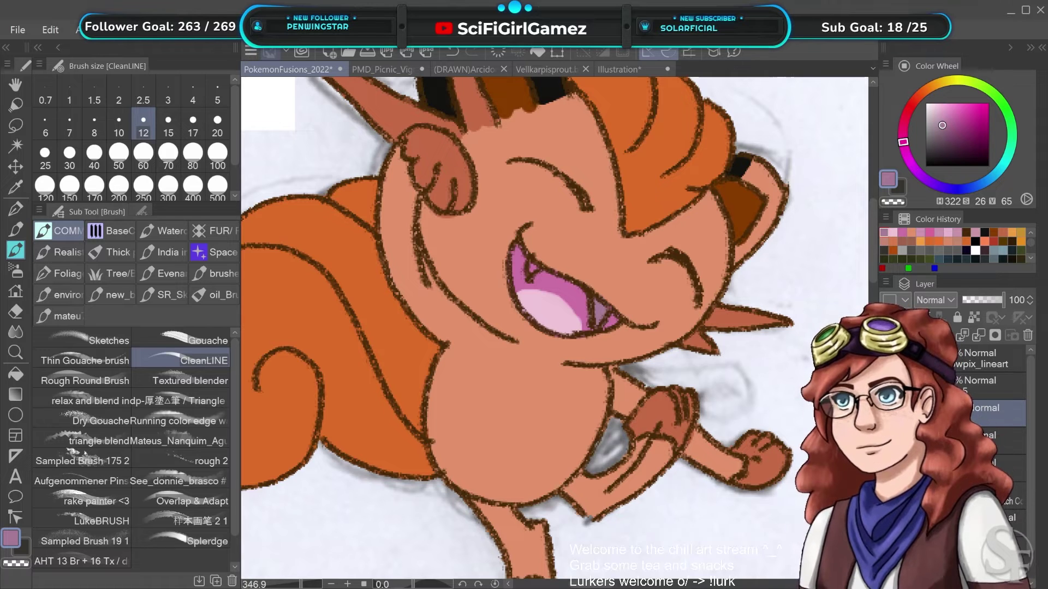
Repaint the meowpix's mouth in the softer pink sampled from the Meowth reference's mouth
{"action": "scroll", "coordinate": [496, 321], "scroll_direction": "down", "scroll_amount": 6}
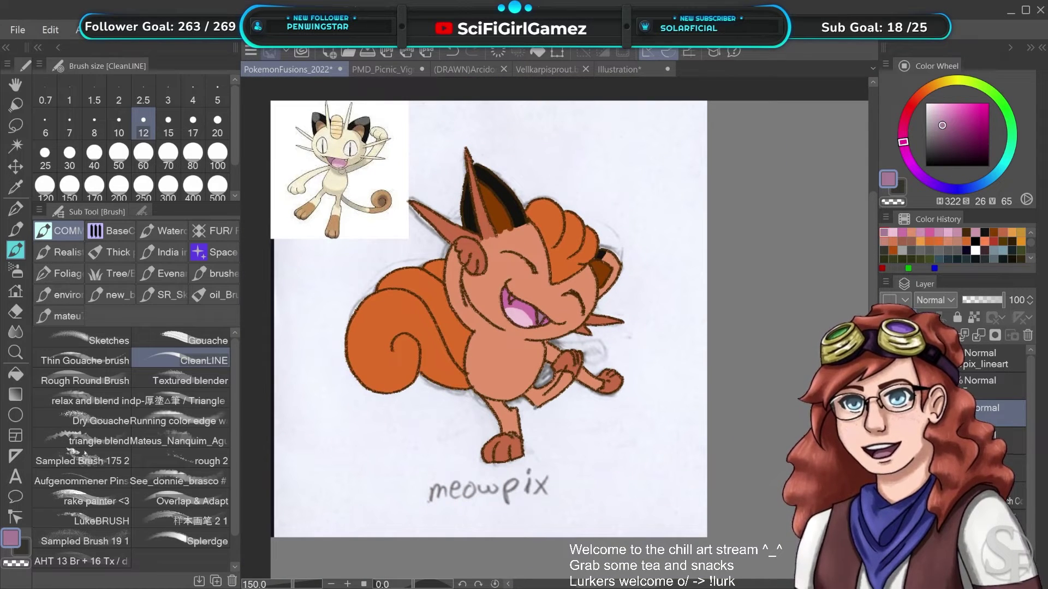
{"action": "left_click", "coordinate": [345, 160], "text": "alt"}
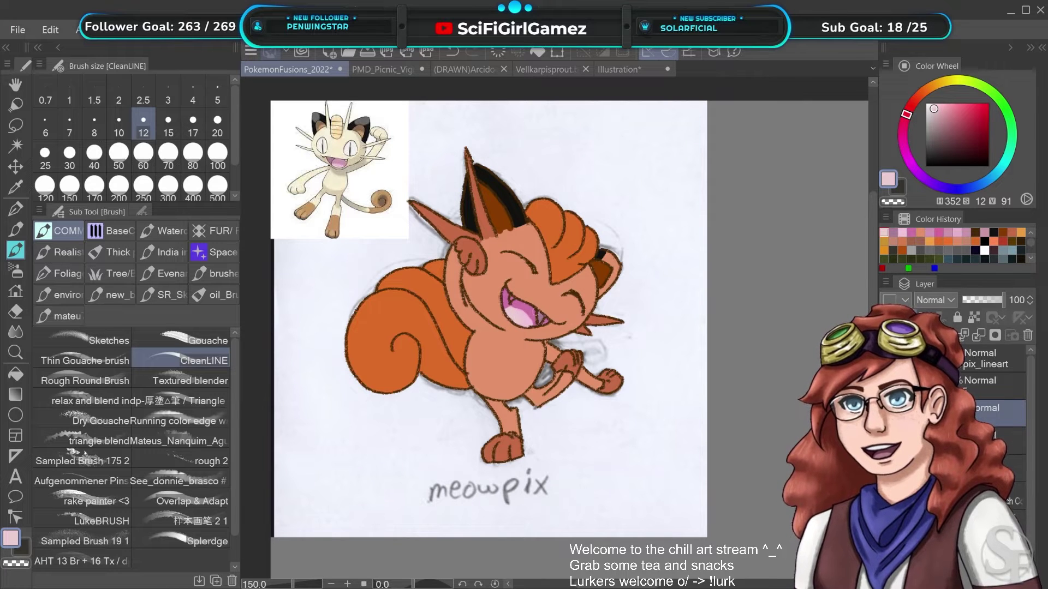
{"action": "left_click", "coordinate": [338, 163], "text": "alt"}
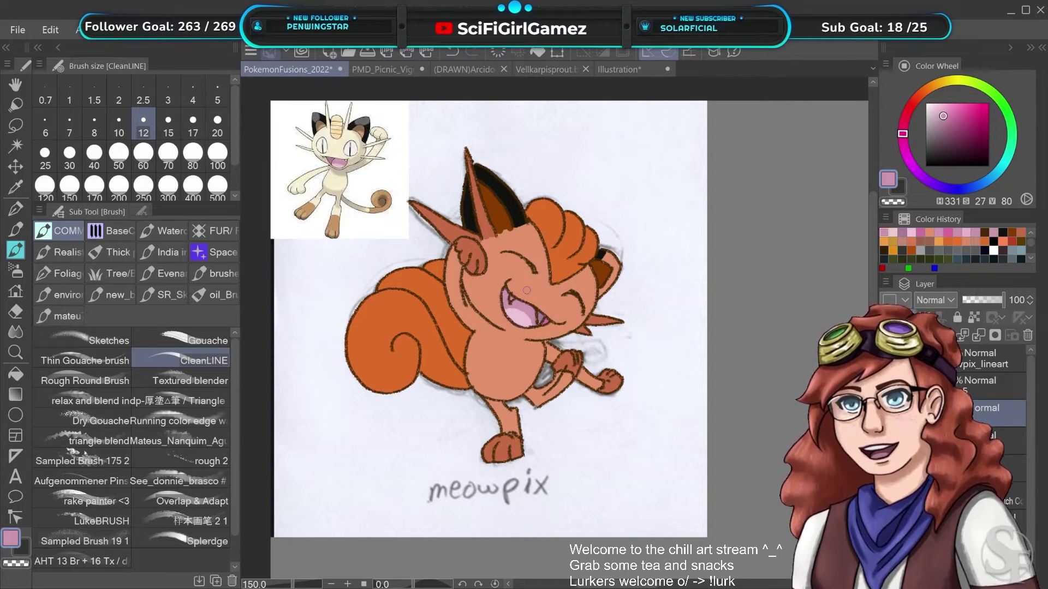
{"action": "scroll", "coordinate": [526, 290], "scroll_direction": "up", "scroll_amount": 2}
{"action": "scroll", "coordinate": [527, 290], "scroll_direction": "down", "scroll_amount": 2}
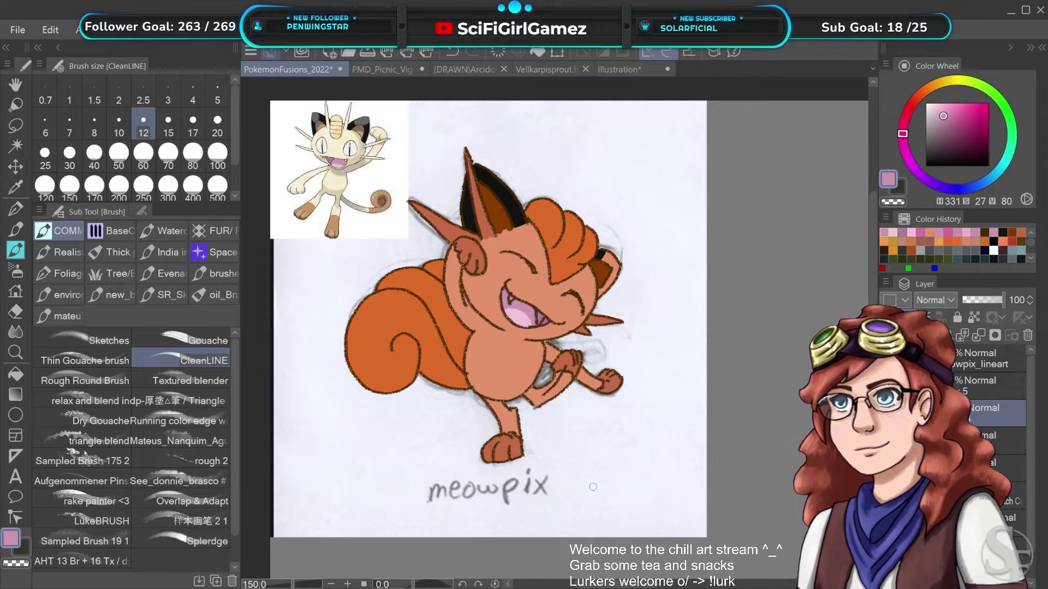
{"action": "left_click_drag", "start_coordinate": [624, 430], "coordinate": [623, 418]}
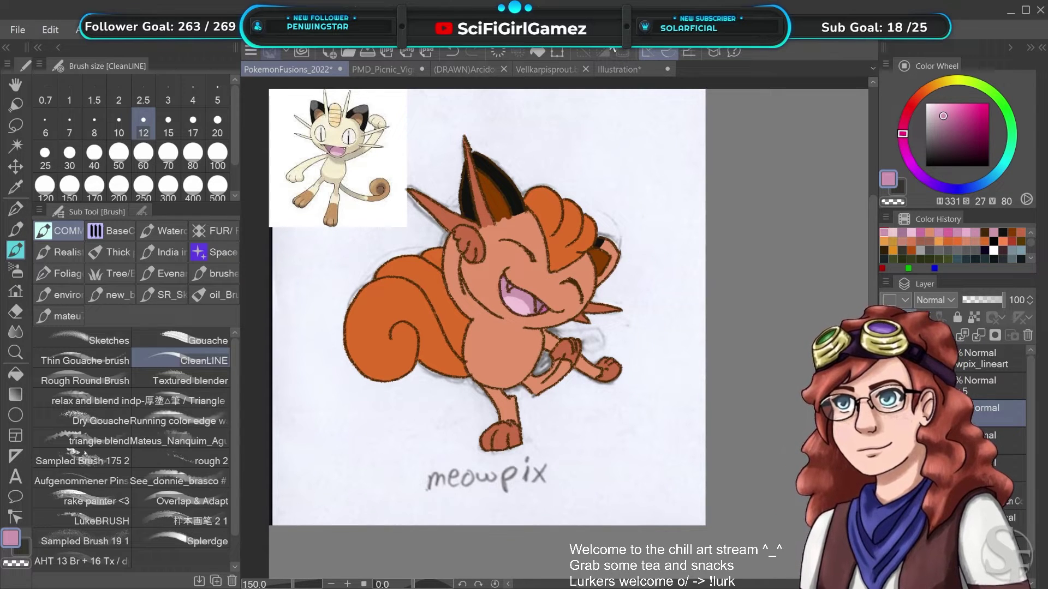
{"action": "scroll", "coordinate": [465, 312], "scroll_direction": "up", "scroll_amount": 2}
{"action": "scroll", "coordinate": [467, 308], "scroll_direction": "down", "scroll_amount": 1}
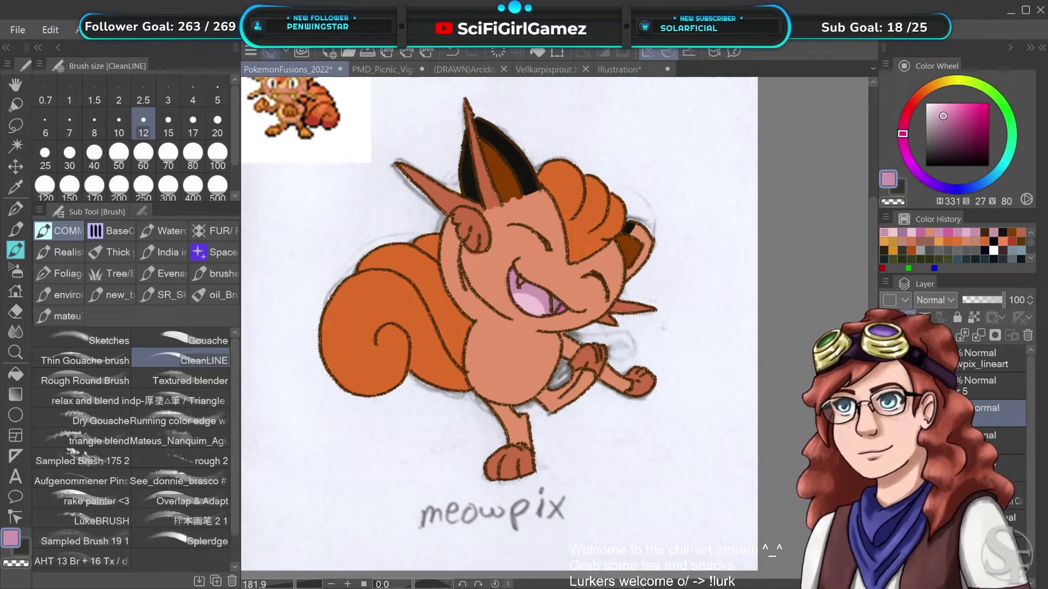
Try highlight patches on the chest and raised arm in the body's peach lightened to saturation 35 and brightness 93
{"action": "left_click_drag", "start_coordinate": [540, 344], "coordinate": [559, 407]}
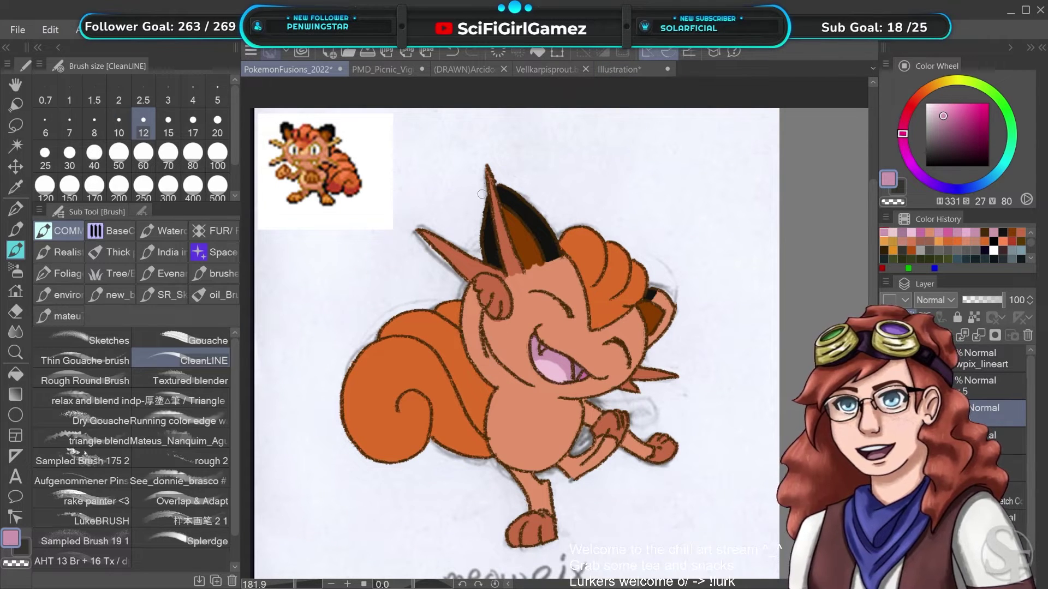
{"action": "mouse_move", "coordinate": [522, 282]}
{"action": "left_mouse_down"}
{"action": "mouse_move", "coordinate": [520, 219]}
{"action": "mouse_move", "coordinate": [527, 240]}
{"action": "left_mouse_up"}
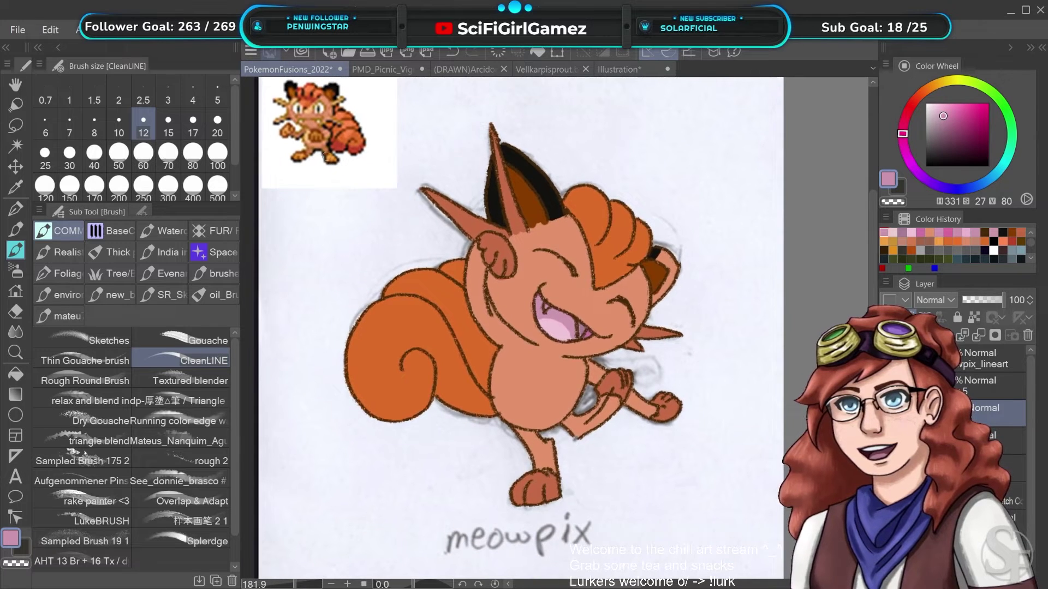
{"action": "left_click", "coordinate": [307, 136], "text": "alt"}
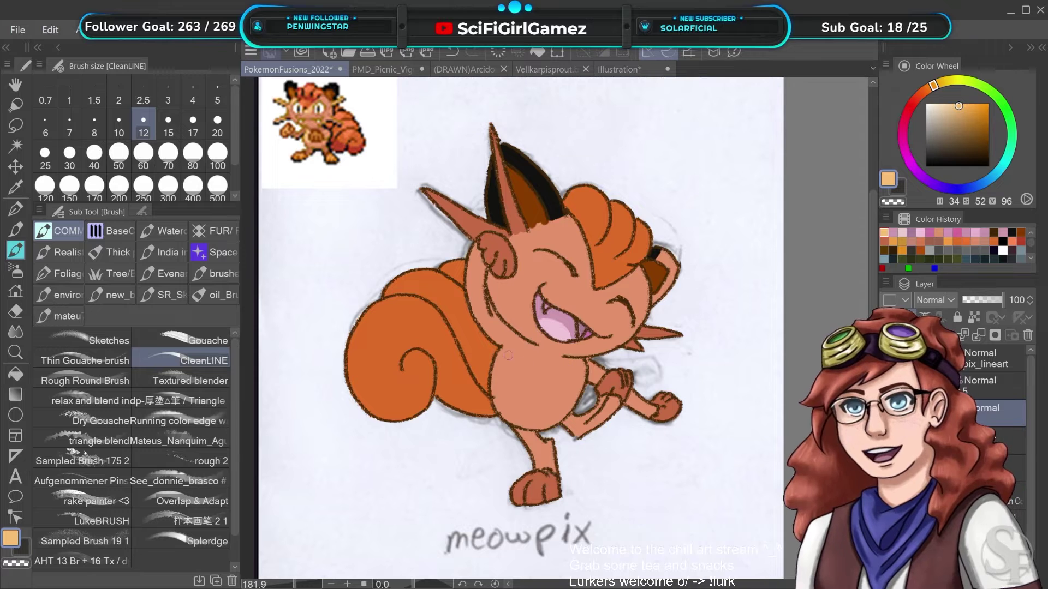
{"action": "left_click", "coordinate": [522, 374], "text": "alt"}
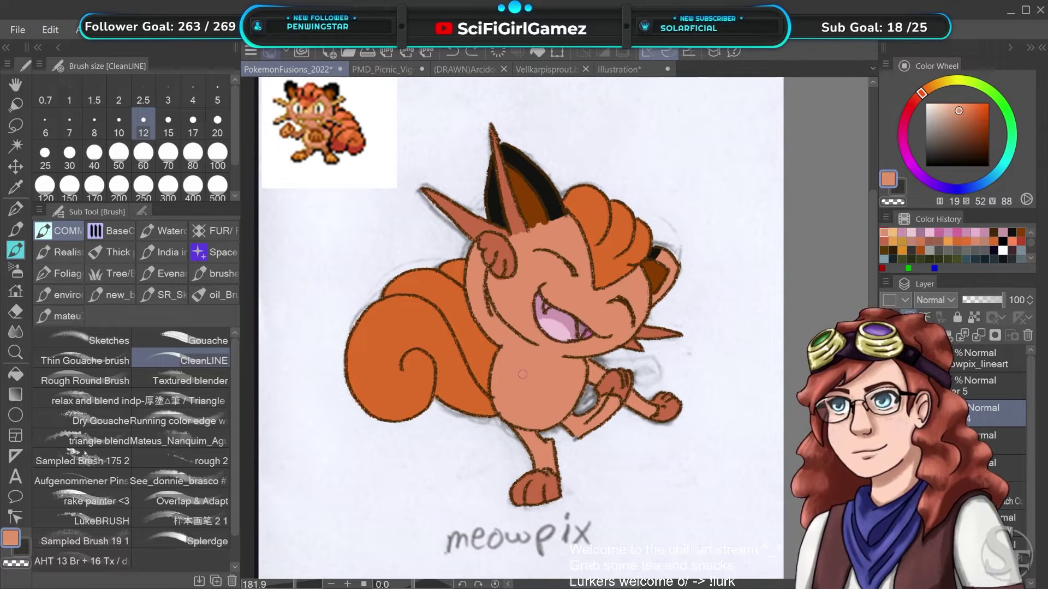
{"action": "left_click_drag", "start_coordinate": [953, 105], "coordinate": [948, 107]}
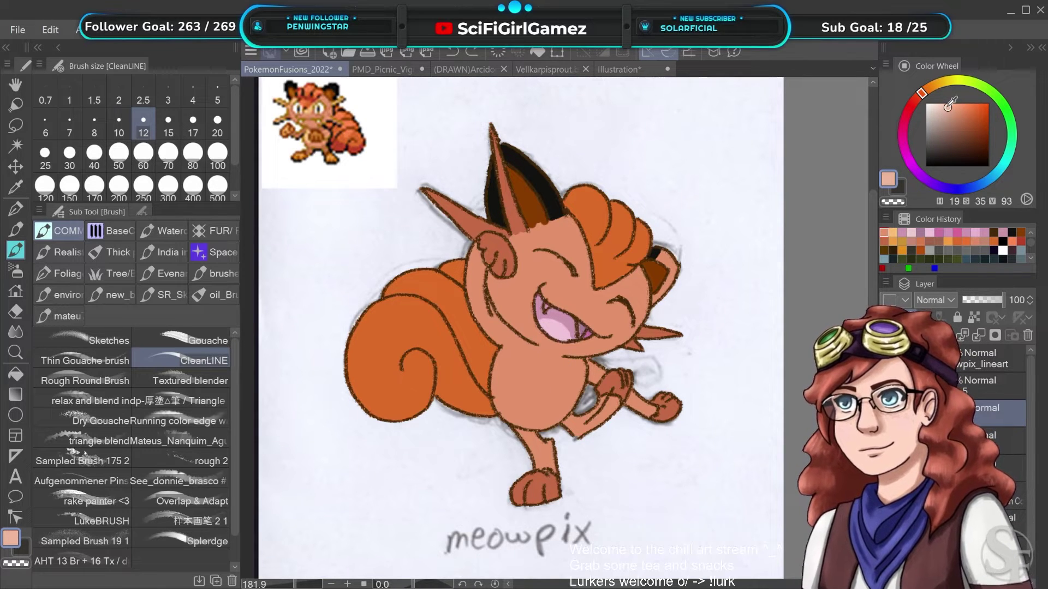
{"action": "mouse_move", "coordinate": [510, 361]}
{"action": "left_mouse_down"}
{"action": "mouse_move", "coordinate": [507, 396]}
{"action": "mouse_move", "coordinate": [519, 371]}
{"action": "mouse_move", "coordinate": [499, 378]}
{"action": "left_mouse_up"}
{"action": "mouse_move", "coordinate": [471, 303]}
{"action": "left_mouse_down"}
{"action": "mouse_move", "coordinate": [476, 253]}
{"action": "mouse_move", "coordinate": [477, 312]}
{"action": "mouse_move", "coordinate": [471, 274]}
{"action": "mouse_move", "coordinate": [480, 328]}
{"action": "left_mouse_up"}
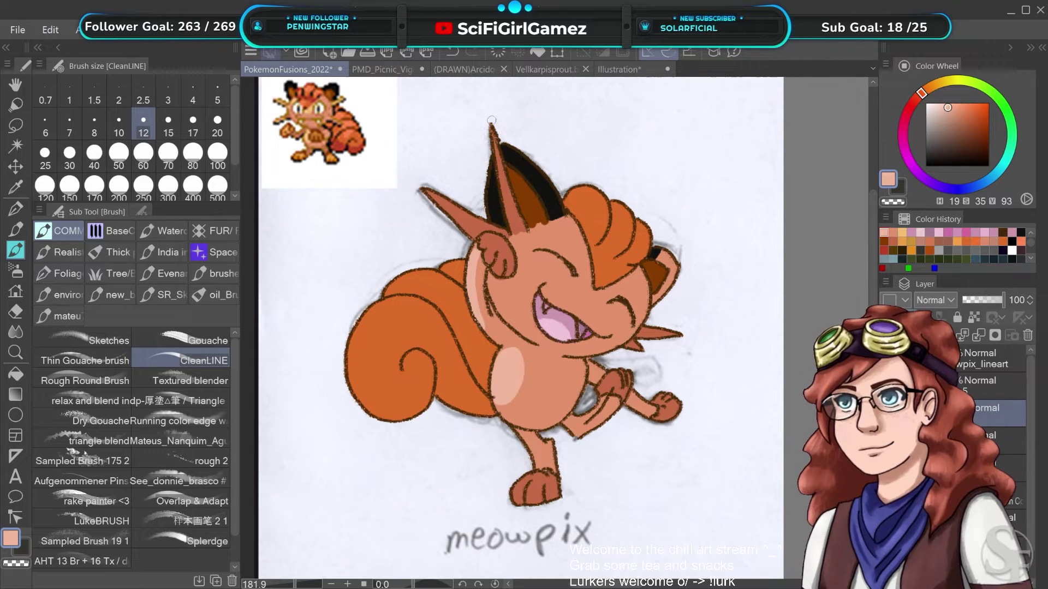
{"action": "left_click_drag", "start_coordinate": [609, 308], "coordinate": [617, 313]}
{"action": "left_click_drag", "start_coordinate": [631, 250], "coordinate": [613, 233]}
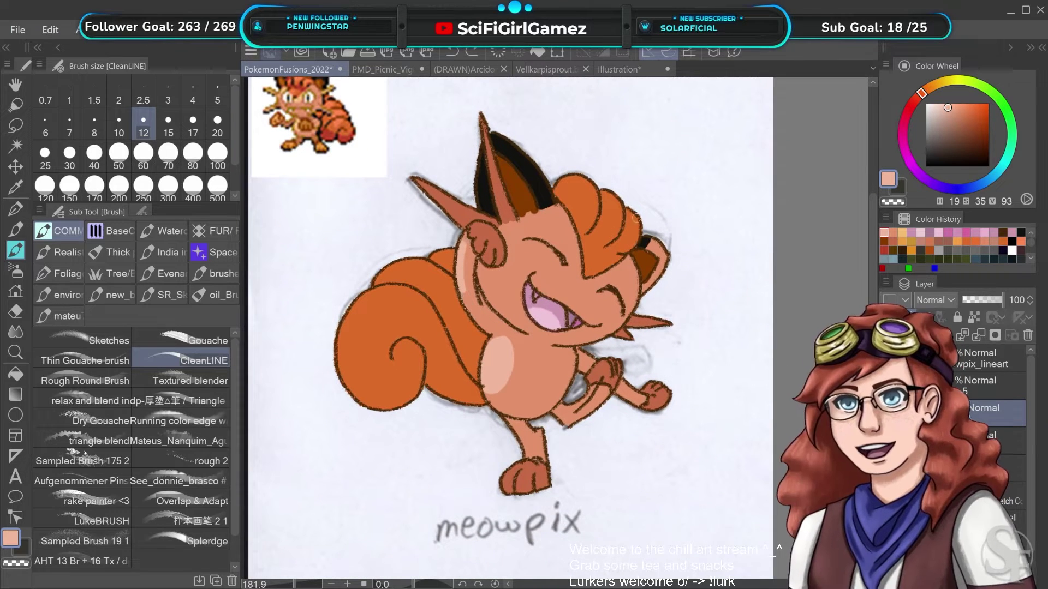
{"action": "left_click_drag", "start_coordinate": [598, 302], "coordinate": [593, 323]}
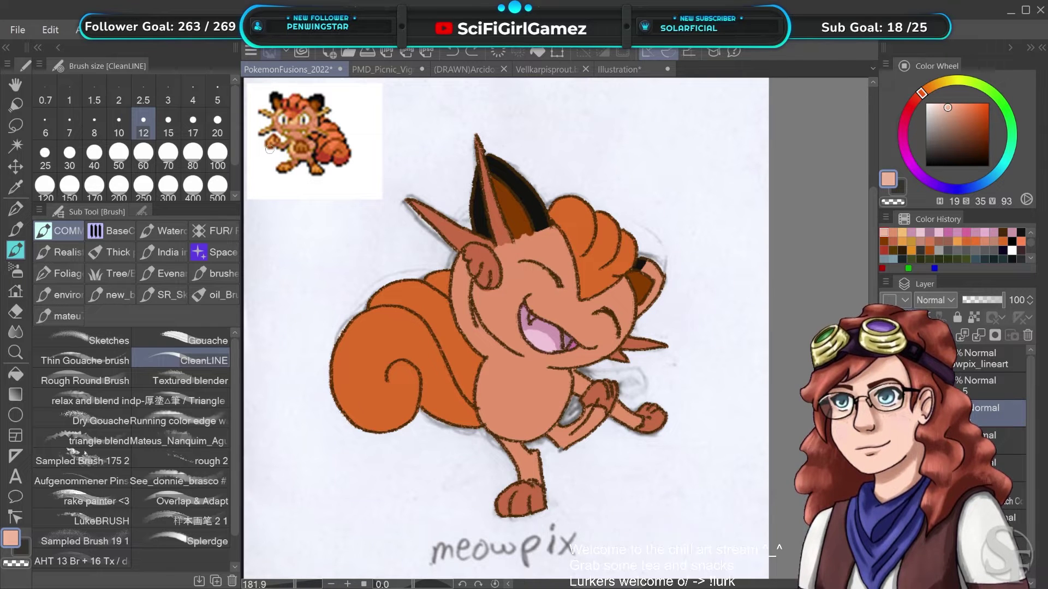
Try shading the tail's inner curl and the area beside the body with the dark red sampled from the sprite
{"action": "left_click", "coordinate": [321, 157], "text": "alt"}
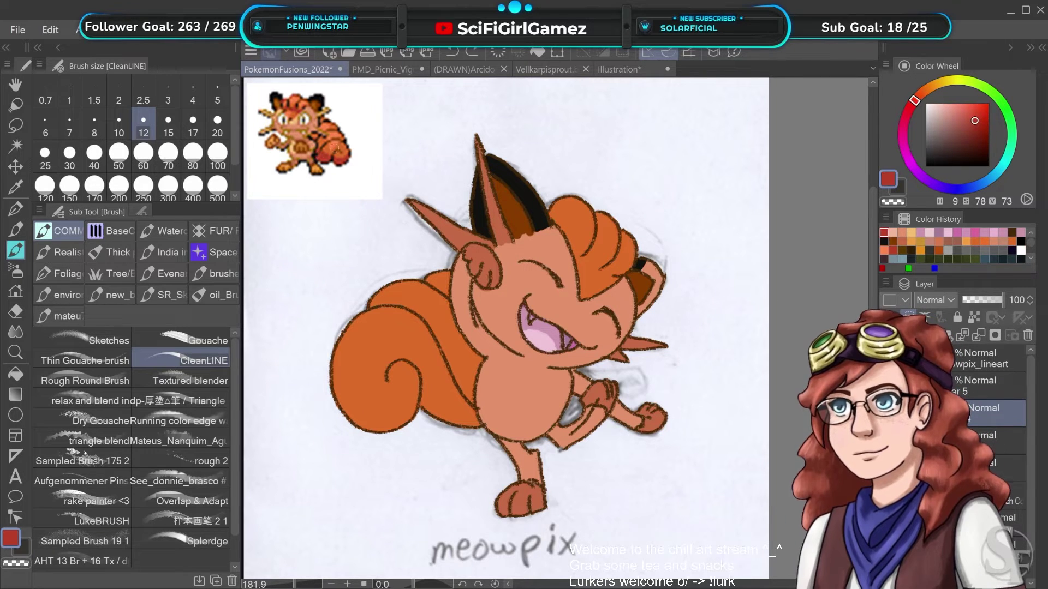
{"action": "mouse_move", "coordinate": [468, 404]}
{"action": "left_mouse_down"}
{"action": "mouse_move", "coordinate": [427, 403]}
{"action": "mouse_move", "coordinate": [418, 366]}
{"action": "mouse_move", "coordinate": [404, 357]}
{"action": "mouse_move", "coordinate": [384, 378]}
{"action": "mouse_move", "coordinate": [399, 355]}
{"action": "mouse_move", "coordinate": [381, 366]}
{"action": "mouse_move", "coordinate": [419, 356]}
{"action": "mouse_move", "coordinate": [445, 401]}
{"action": "mouse_move", "coordinate": [472, 415]}
{"action": "mouse_move", "coordinate": [449, 357]}
{"action": "mouse_move", "coordinate": [472, 394]}
{"action": "mouse_move", "coordinate": [474, 383]}
{"action": "mouse_move", "coordinate": [441, 347]}
{"action": "mouse_move", "coordinate": [463, 380]}
{"action": "mouse_move", "coordinate": [471, 350]}
{"action": "mouse_move", "coordinate": [431, 351]}
{"action": "mouse_move", "coordinate": [458, 369]}
{"action": "mouse_move", "coordinate": [450, 342]}
{"action": "left_mouse_up"}
{"action": "left_click", "coordinate": [431, 353], "text": "alt"}
{"action": "left_click", "coordinate": [461, 365], "text": "alt"}
{"action": "mouse_move", "coordinate": [450, 394]}
{"action": "left_mouse_down"}
{"action": "mouse_move", "coordinate": [457, 405]}
{"action": "mouse_move", "coordinate": [470, 397]}
{"action": "left_mouse_up"}
{"action": "key", "text": "space"}
{"action": "left_click_drag", "start_coordinate": [524, 377], "coordinate": [471, 316]}
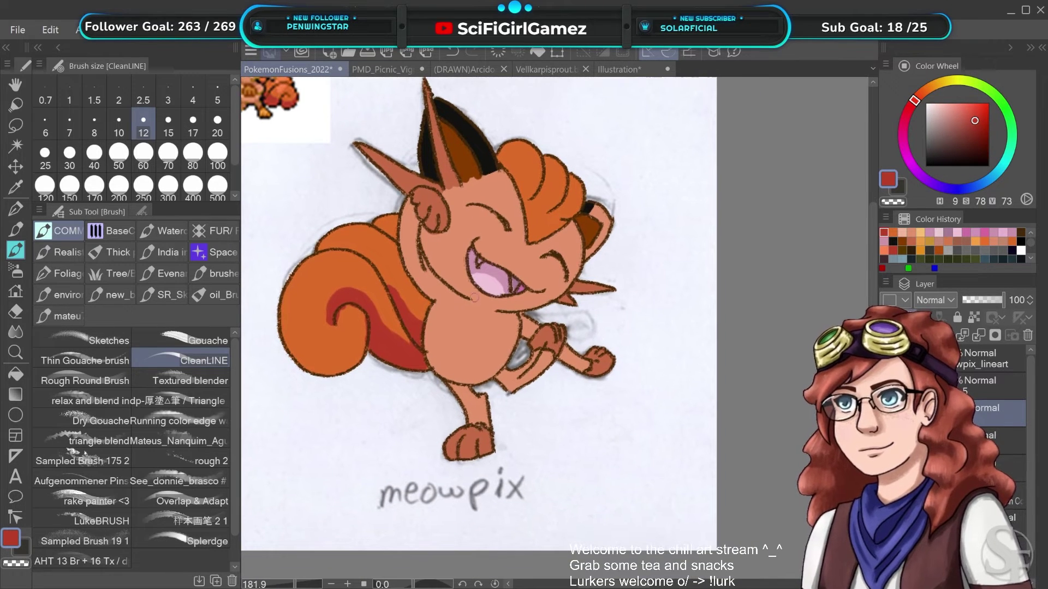
Undo the dark red shading on the tail
{"action": "key", "text": "ctrl+z"}
{"action": "key", "text": "ctrl+z"}
{"action": "key", "text": "ctrl+z"}
{"action": "key", "text": "ctrl+z"}
{"action": "key", "text": "ctrl+z"}
{"action": "key", "text": "ctrl+z"}
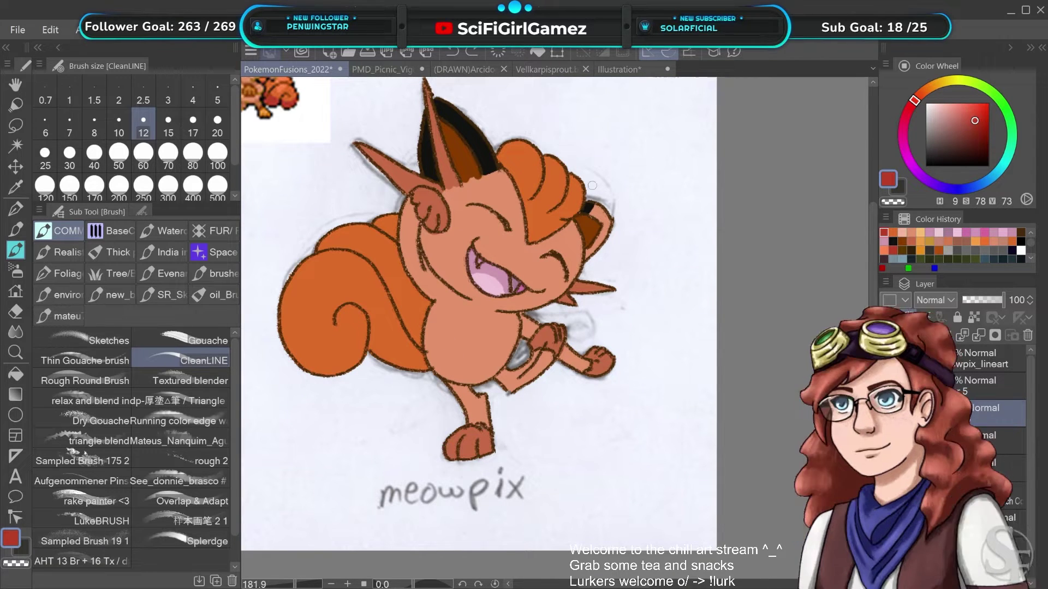
Paint the outer rim of the far ear in the black sampled from its tip
{"action": "left_click", "coordinate": [590, 209], "text": "alt"}
{"action": "mouse_move", "coordinate": [588, 212]}
{"action": "left_mouse_down"}
{"action": "mouse_move", "coordinate": [604, 237]}
{"action": "mouse_move", "coordinate": [593, 249]}
{"action": "mouse_move", "coordinate": [610, 211]}
{"action": "mouse_move", "coordinate": [592, 201]}
{"action": "left_mouse_up"}
{"action": "mouse_move", "coordinate": [599, 264]}
{"action": "left_mouse_down"}
{"action": "mouse_move", "coordinate": [675, 332]}
{"action": "mouse_move", "coordinate": [674, 306]}
{"action": "left_mouse_up"}
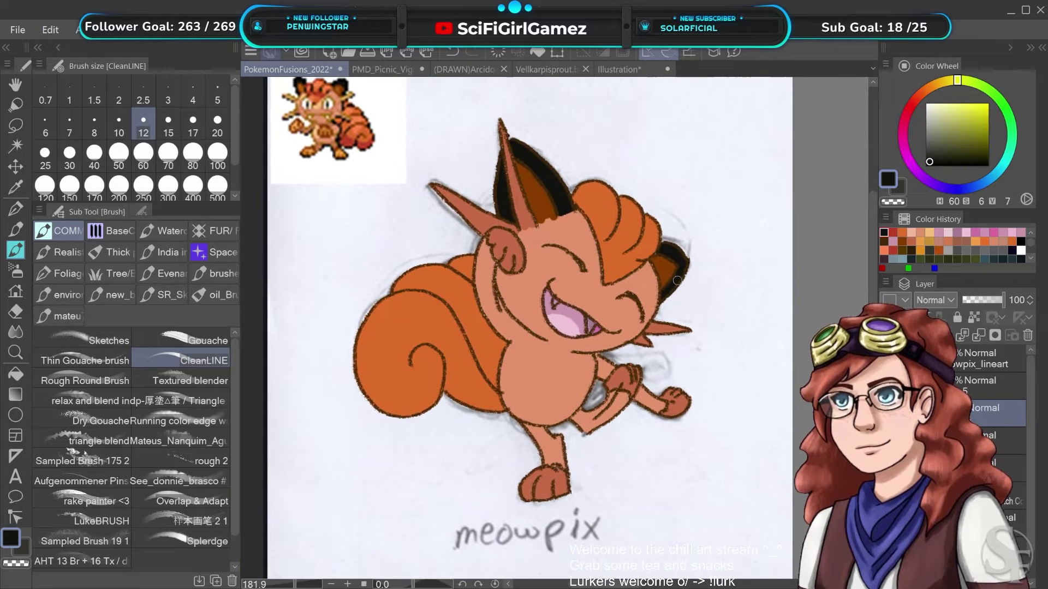
Paint the upper and far fangs light grey at brightness 86, reducing the brush to size 7
{"action": "mouse_move", "coordinate": [940, 126]}
{"action": "left_mouse_down"}
{"action": "mouse_move", "coordinate": [920, 104]}
{"action": "mouse_move", "coordinate": [926, 112]}
{"action": "left_mouse_up"}
{"action": "scroll", "coordinate": [600, 261], "scroll_direction": "up", "scroll_amount": 3}
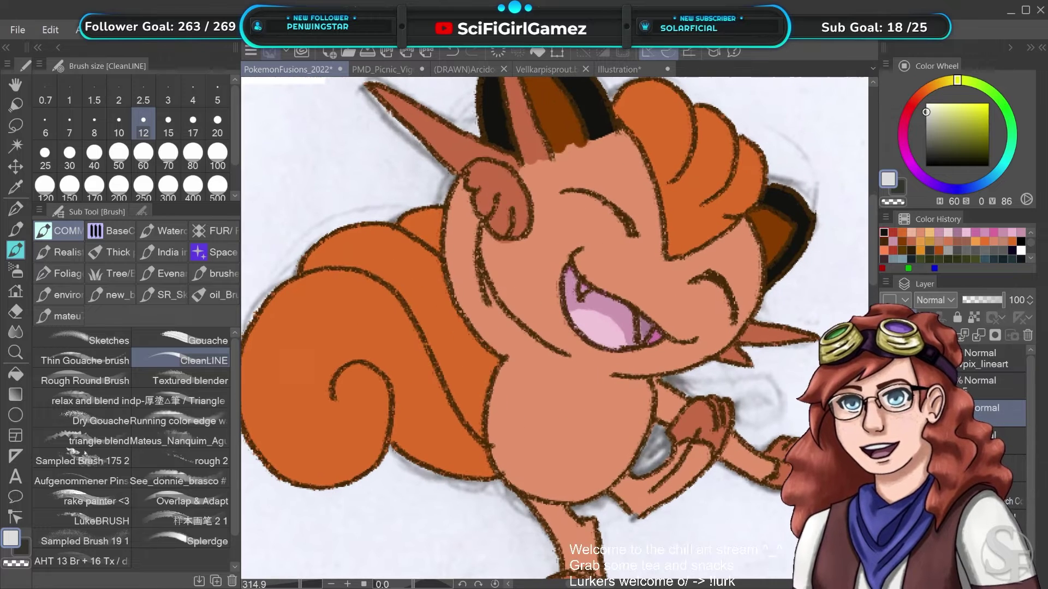
{"action": "left_click", "coordinate": [584, 290]}
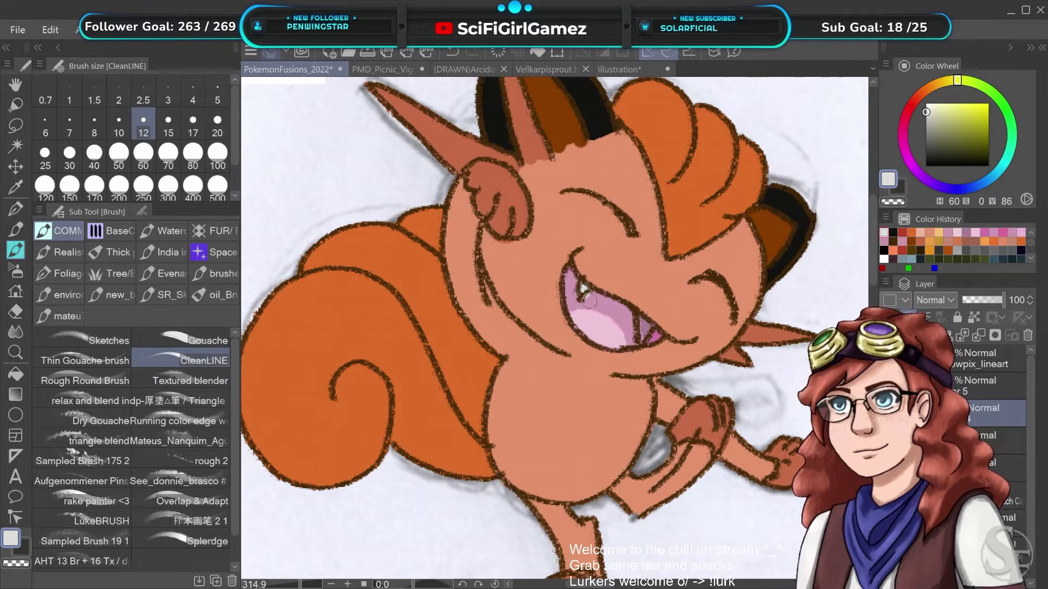
{"action": "key", "text": "["}
{"action": "key", "text": "["}
{"action": "key", "text": "["}
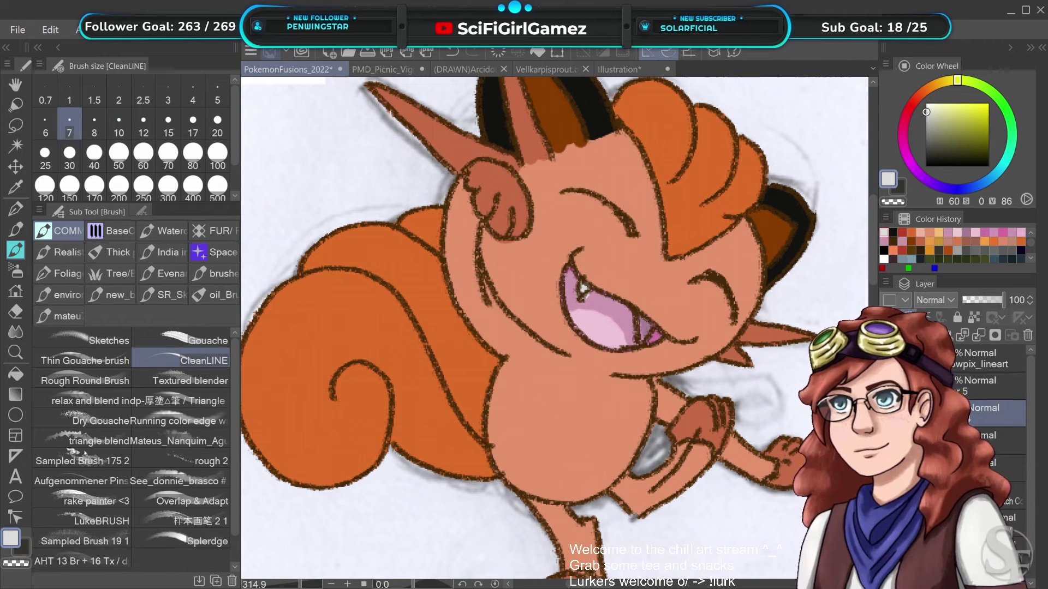
{"action": "mouse_move", "coordinate": [657, 330]}
{"action": "left_mouse_down"}
{"action": "mouse_move", "coordinate": [648, 342]}
{"action": "mouse_move", "coordinate": [657, 329]}
{"action": "left_mouse_up"}
Darken the mouth area around the far fangs with its sampled mauve set to saturation 44 and brightness 51
{"action": "left_click", "coordinate": [645, 329], "text": "alt"}
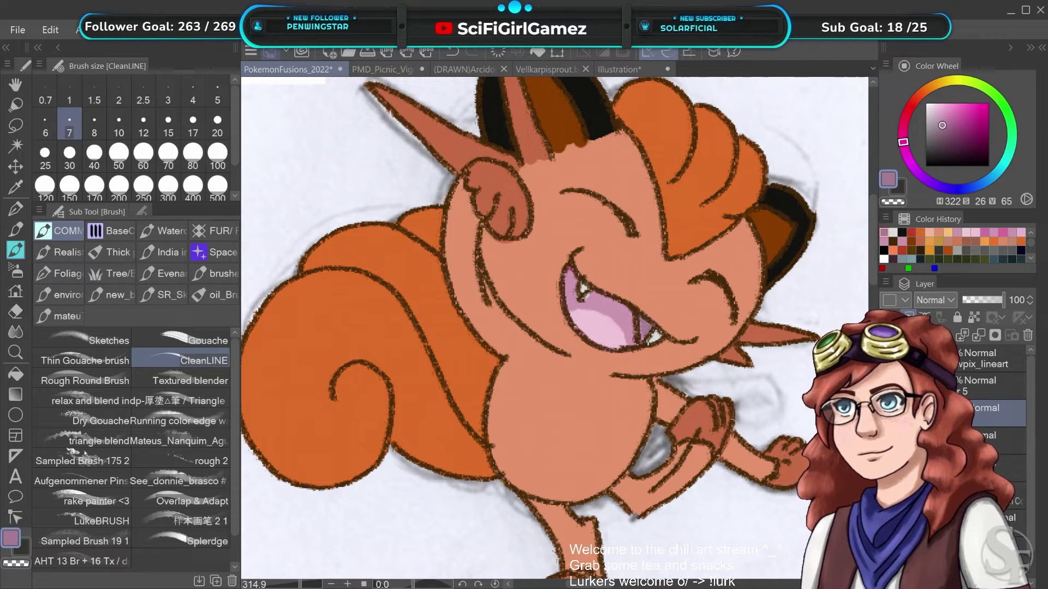
{"action": "left_click_drag", "start_coordinate": [961, 132], "coordinate": [953, 134]}
{"action": "left_click_drag", "start_coordinate": [644, 313], "coordinate": [648, 343]}
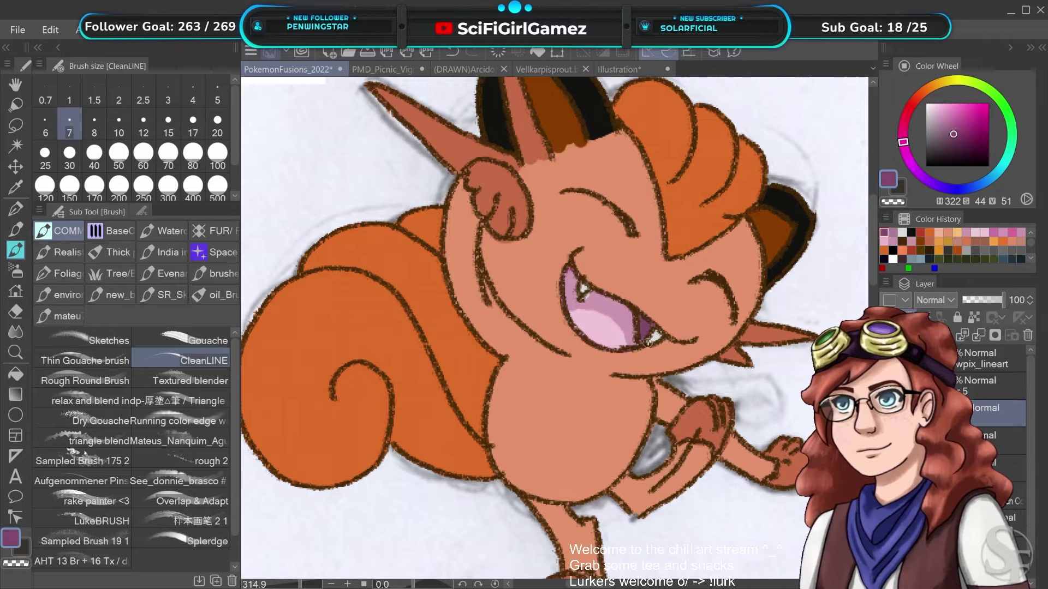
Repaint the mouth around the tongue in the Meowth reference's mouth pink, adjusted to saturation 36 and brightness 82
{"action": "left_click", "coordinate": [620, 313], "text": "alt"}
{"action": "left_click", "coordinate": [957, 125]}
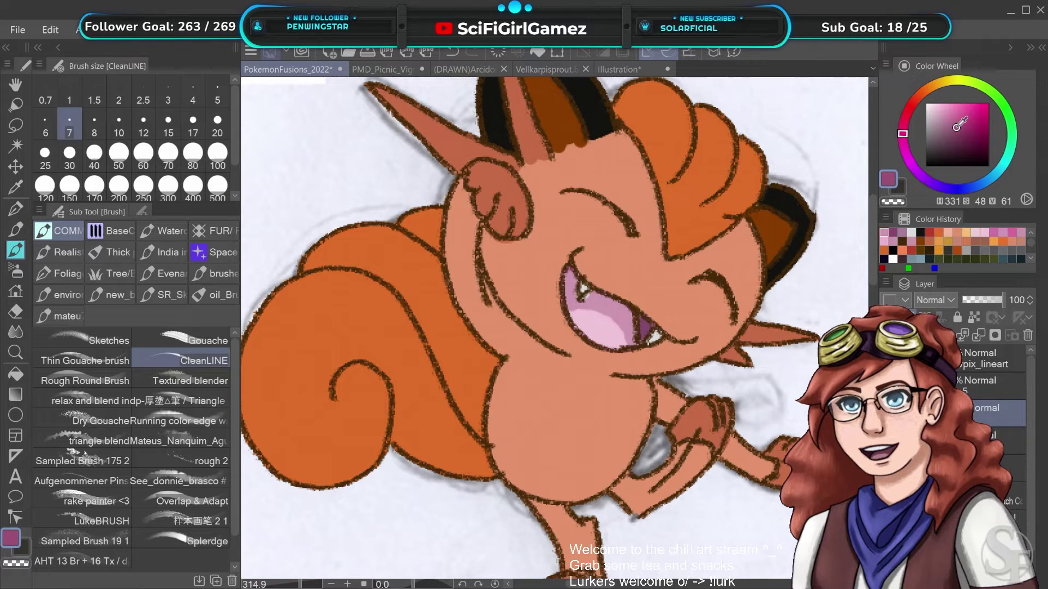
{"action": "left_click_drag", "start_coordinate": [515, 314], "coordinate": [564, 306]}
{"action": "left_click", "coordinate": [386, 153], "text": "alt"}
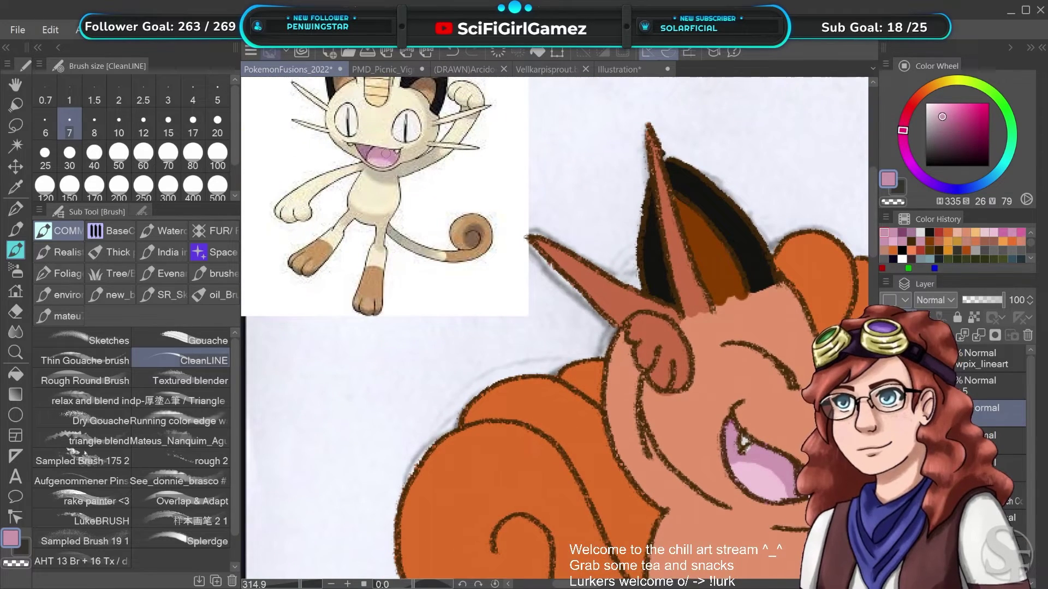
{"action": "left_click_drag", "start_coordinate": [768, 354], "coordinate": [631, 287]}
{"action": "left_click", "coordinate": [954, 117]}
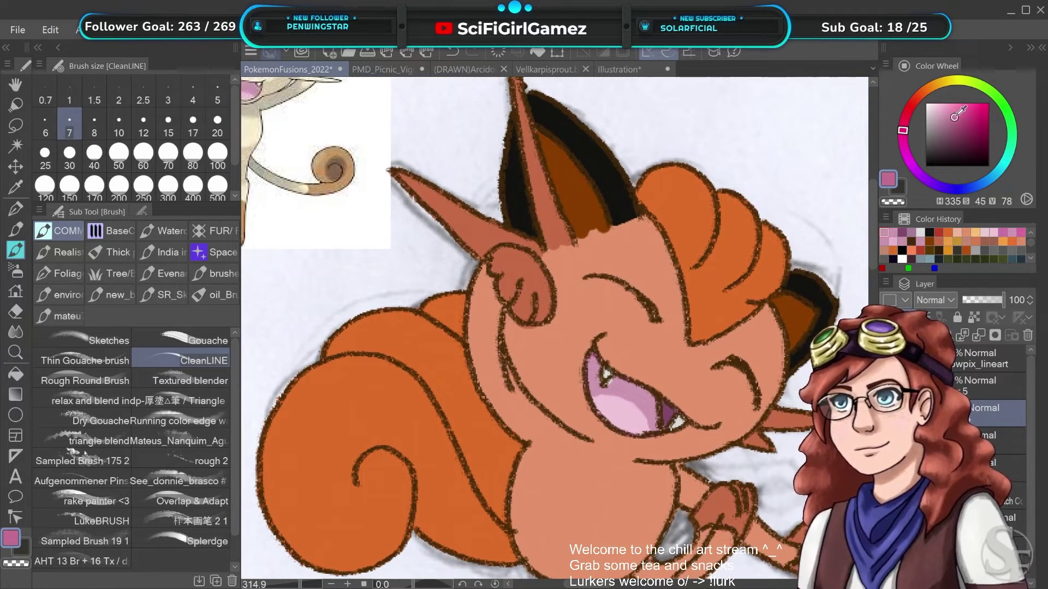
{"action": "mouse_move", "coordinate": [593, 358]}
{"action": "left_mouse_down"}
{"action": "mouse_move", "coordinate": [598, 388]}
{"action": "mouse_move", "coordinate": [653, 405]}
{"action": "mouse_move", "coordinate": [657, 423]}
{"action": "mouse_move", "coordinate": [611, 392]}
{"action": "mouse_move", "coordinate": [648, 429]}
{"action": "left_mouse_up"}
{"action": "left_click_drag", "start_coordinate": [960, 115], "coordinate": [941, 111]}
{"action": "mouse_move", "coordinate": [607, 398]}
{"action": "left_mouse_down"}
{"action": "mouse_move", "coordinate": [646, 431]}
{"action": "mouse_move", "coordinate": [618, 415]}
{"action": "left_mouse_up"}
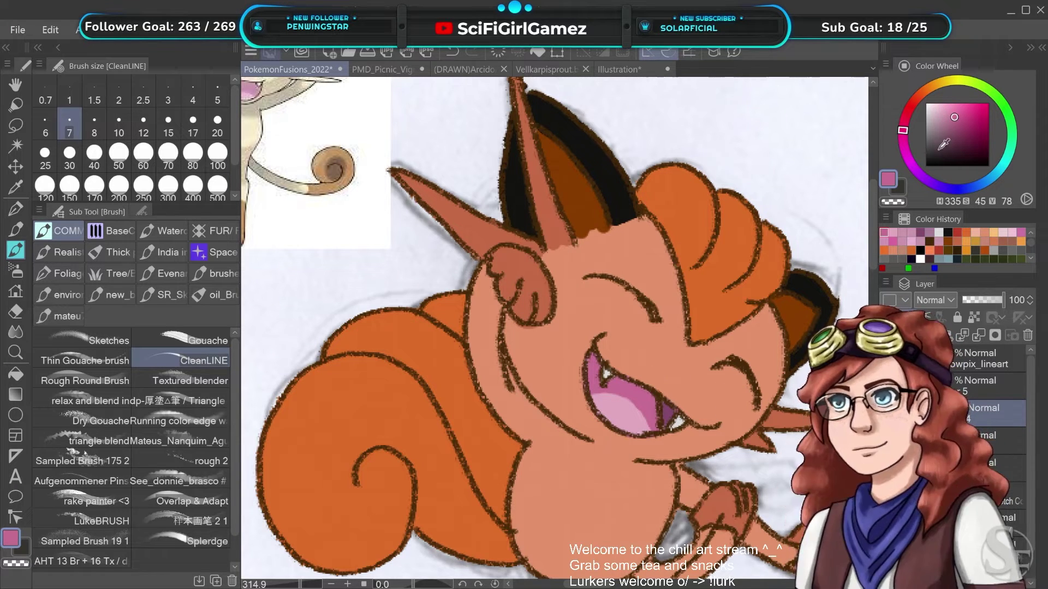
{"action": "left_click", "coordinate": [951, 113]}
{"action": "mouse_move", "coordinate": [648, 405]}
{"action": "left_mouse_down"}
{"action": "mouse_move", "coordinate": [640, 397]}
{"action": "mouse_move", "coordinate": [595, 389]}
{"action": "mouse_move", "coordinate": [588, 365]}
{"action": "mouse_move", "coordinate": [595, 385]}
{"action": "left_mouse_up"}
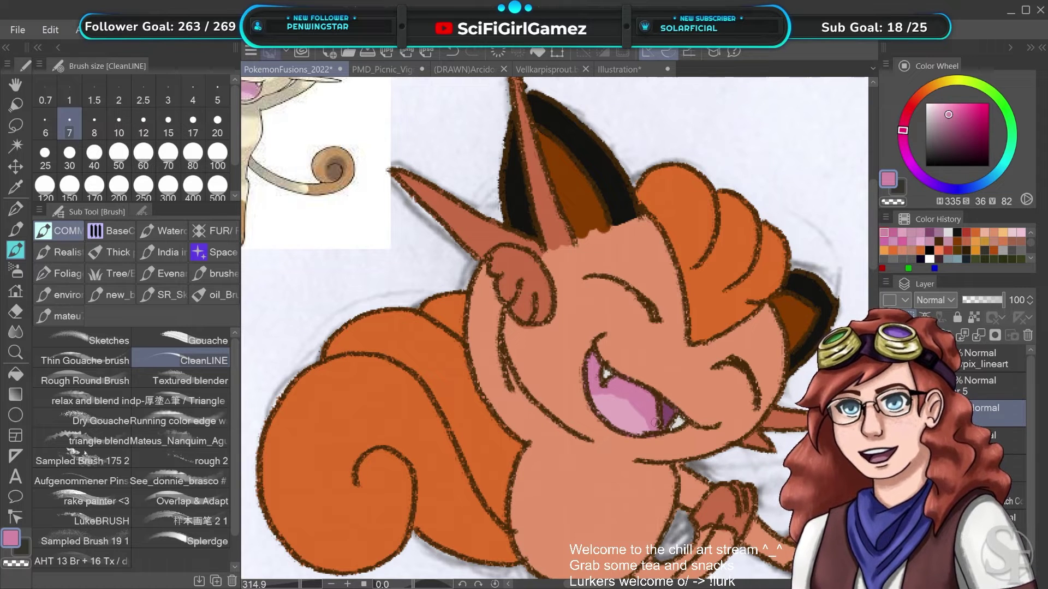
Refine the tongue's upper edge by alternating between the mouth pink and the tongue's lighter pink sampled from the drawing
{"action": "left_click", "coordinate": [623, 401], "text": "alt"}
{"action": "left_click", "coordinate": [645, 401], "text": "alt"}
{"action": "mouse_move", "coordinate": [591, 398]}
{"action": "left_mouse_down"}
{"action": "mouse_move", "coordinate": [617, 393]}
{"action": "mouse_move", "coordinate": [648, 423]}
{"action": "left_mouse_up"}
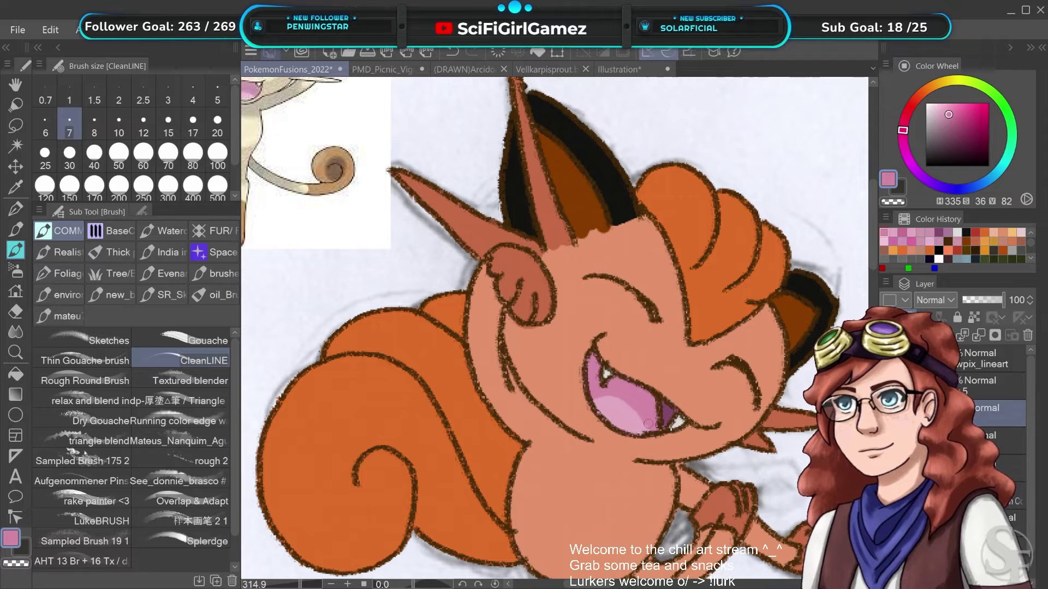
{"action": "left_click", "coordinate": [616, 405], "text": "alt"}
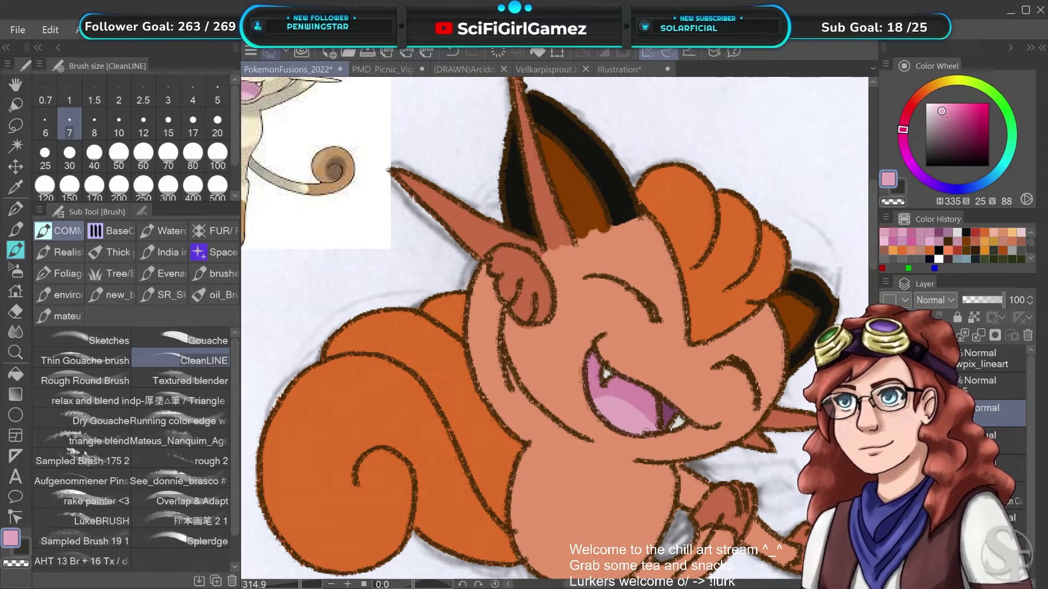
{"action": "left_click", "coordinate": [651, 394], "text": "alt"}
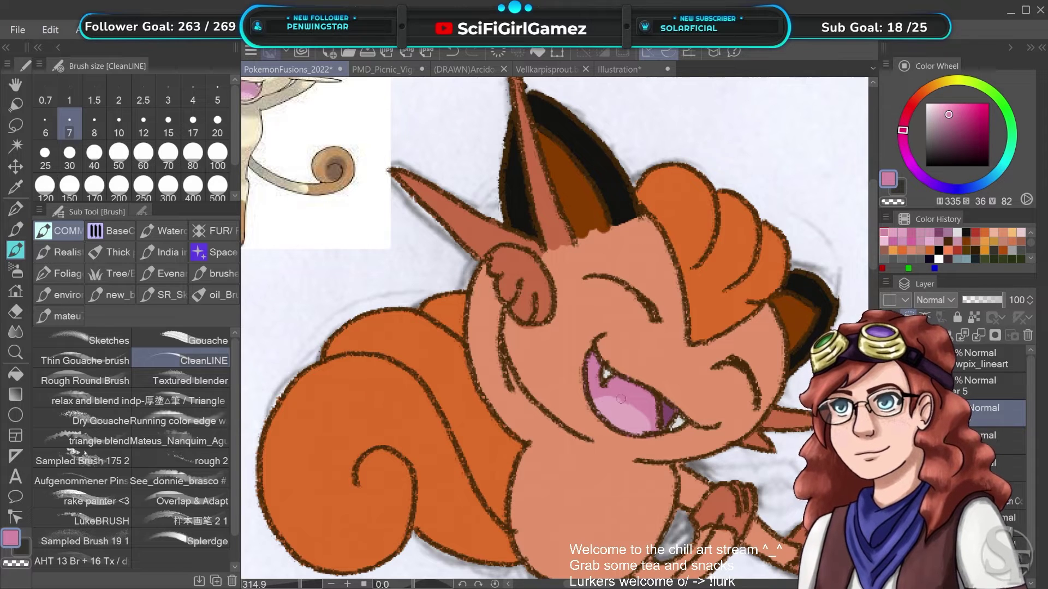
{"action": "left_click_drag", "start_coordinate": [620, 399], "coordinate": [594, 401]}
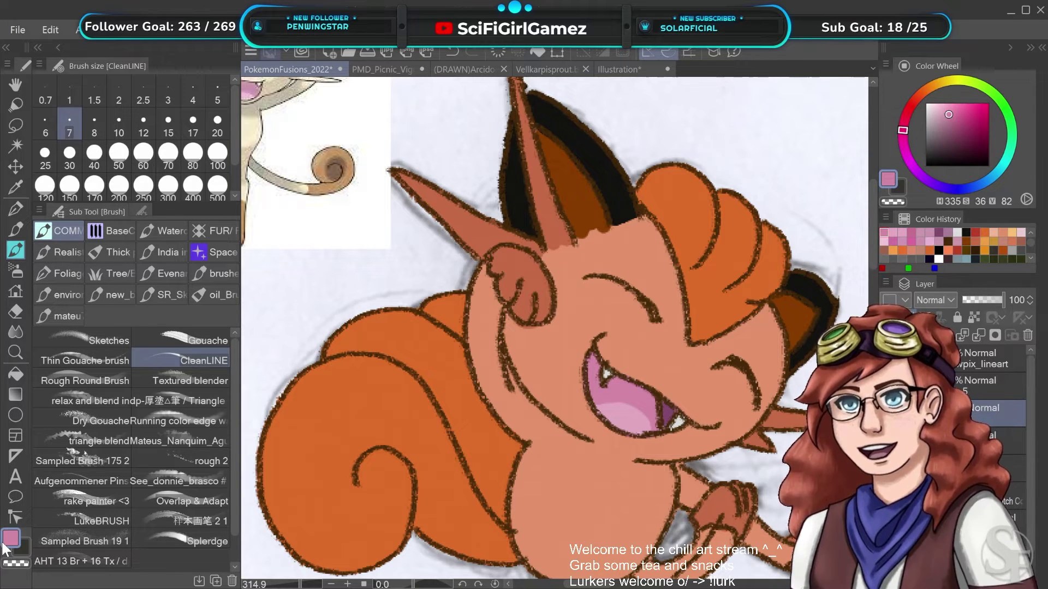
{"action": "left_click", "coordinate": [629, 408], "text": "alt"}
{"action": "mouse_move", "coordinate": [628, 399]}
{"action": "left_mouse_down"}
{"action": "mouse_move", "coordinate": [607, 408]}
{"action": "mouse_move", "coordinate": [629, 420]}
{"action": "mouse_move", "coordinate": [603, 406]}
{"action": "mouse_move", "coordinate": [618, 405]}
{"action": "left_mouse_up"}
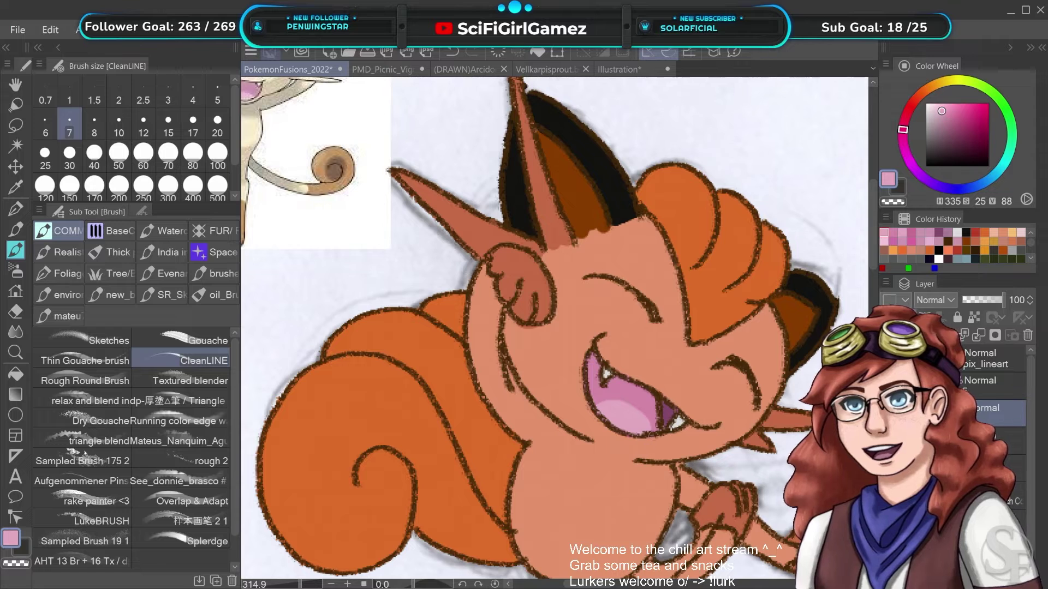
{"action": "left_click", "coordinate": [651, 420], "text": "alt"}
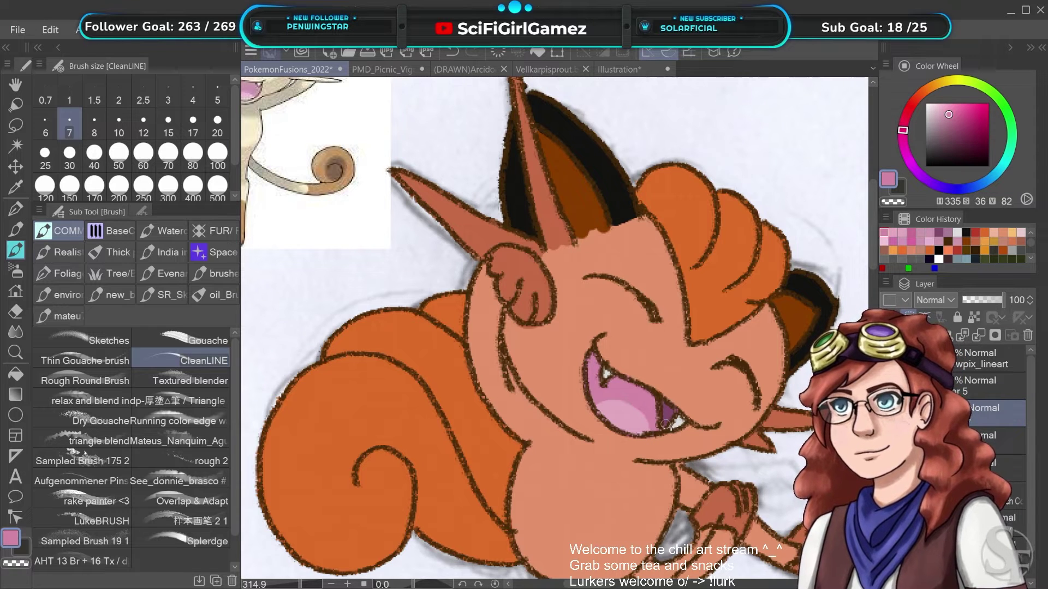
{"action": "scroll", "coordinate": [491, 398], "scroll_direction": "down", "scroll_amount": 2}
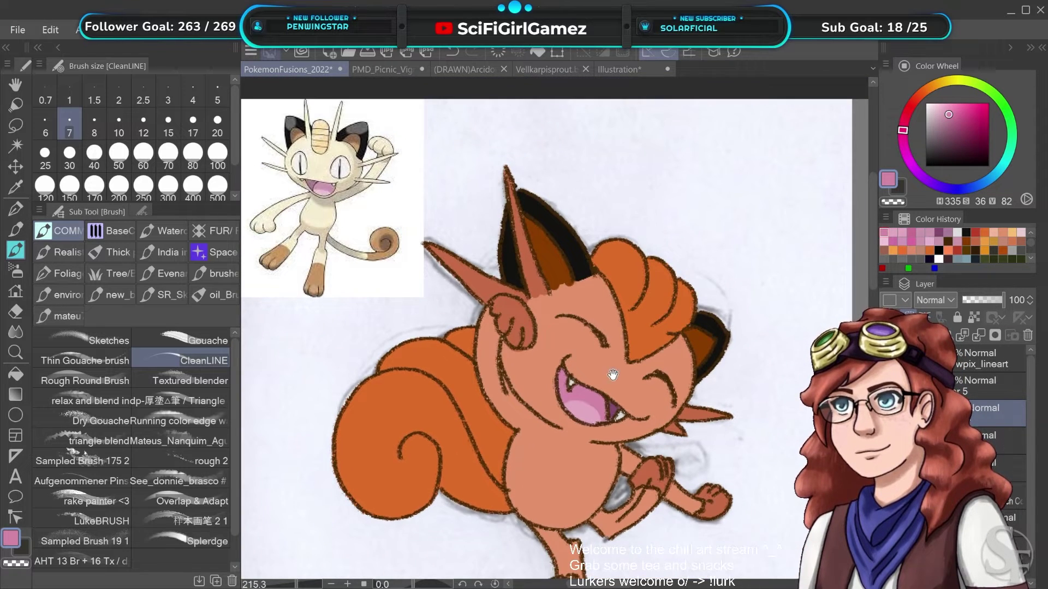
Touch up the forehead edge at the base of the near ear with the face's salmon colour sampled from the drawing
{"action": "left_click_drag", "start_coordinate": [613, 375], "coordinate": [661, 353]}
{"action": "left_click", "coordinate": [613, 236], "text": "alt"}
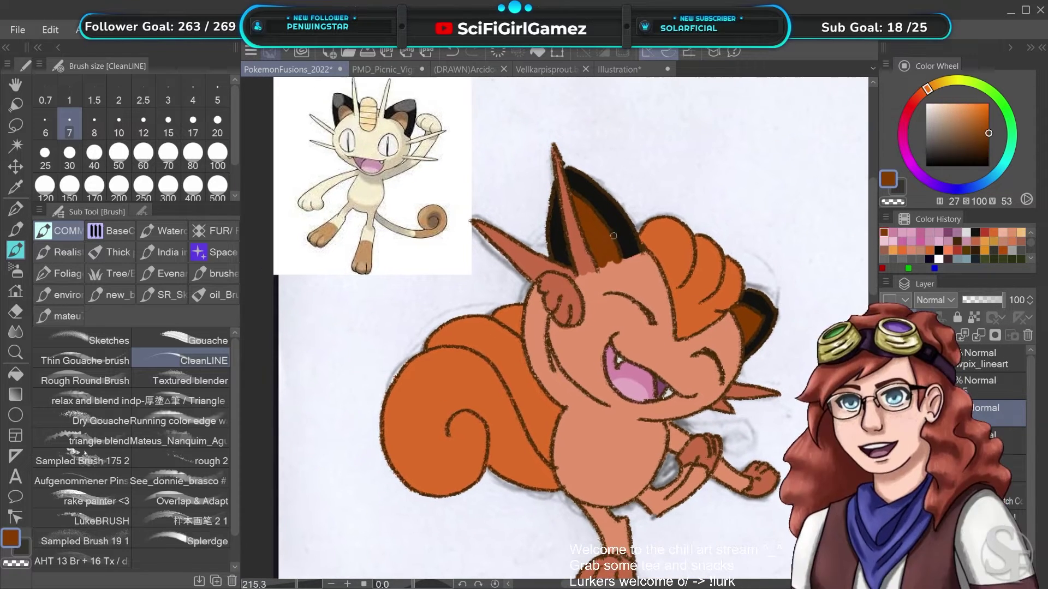
{"action": "left_click", "coordinate": [594, 270], "text": "alt"}
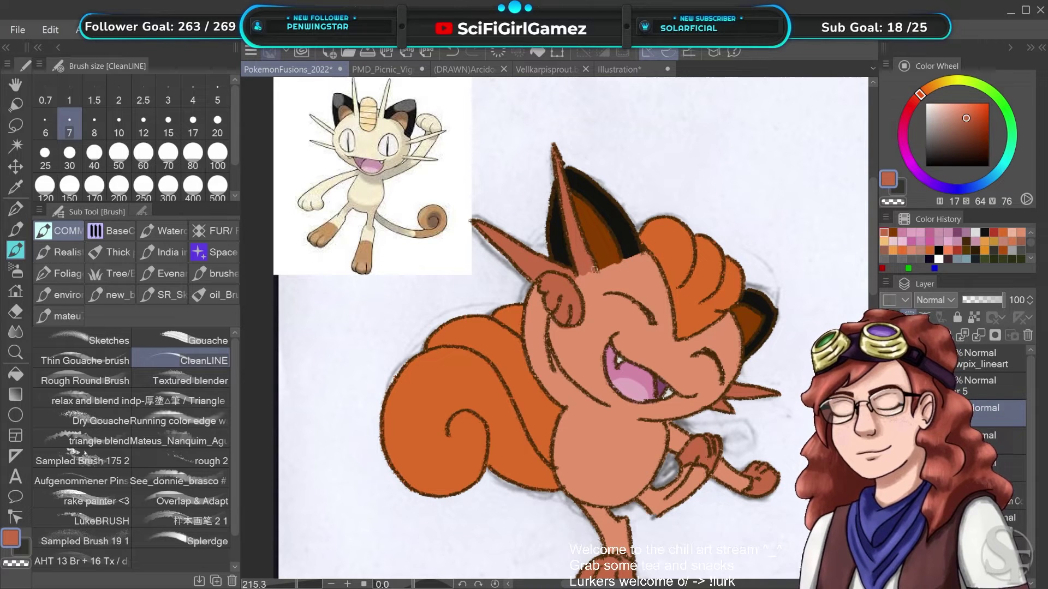
{"action": "left_click", "coordinate": [634, 260], "text": "alt"}
{"action": "left_click_drag", "start_coordinate": [637, 260], "coordinate": [614, 266]}
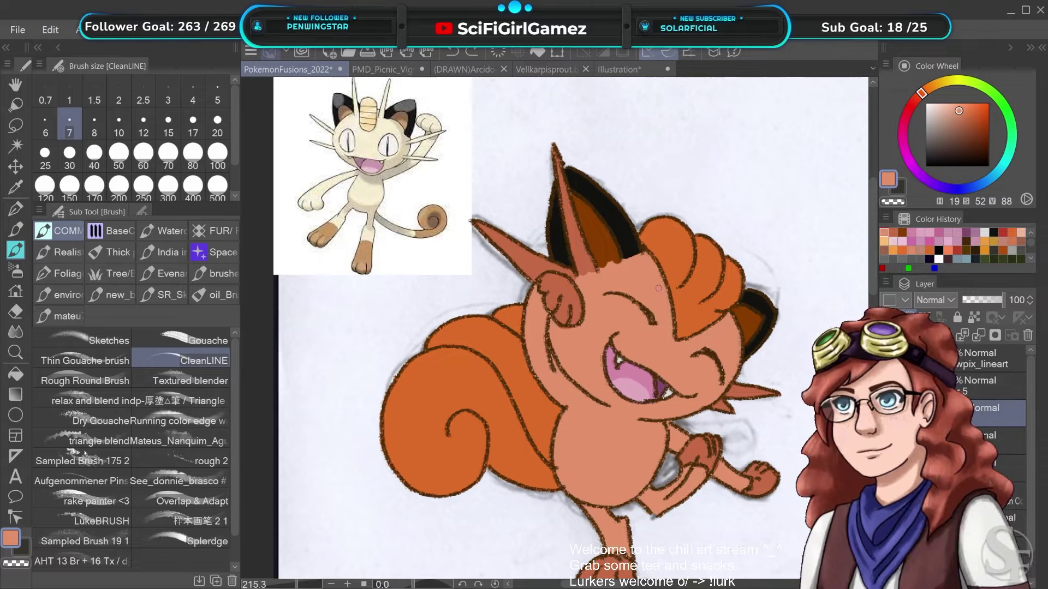
{"action": "left_click_drag", "start_coordinate": [608, 259], "coordinate": [637, 238]}
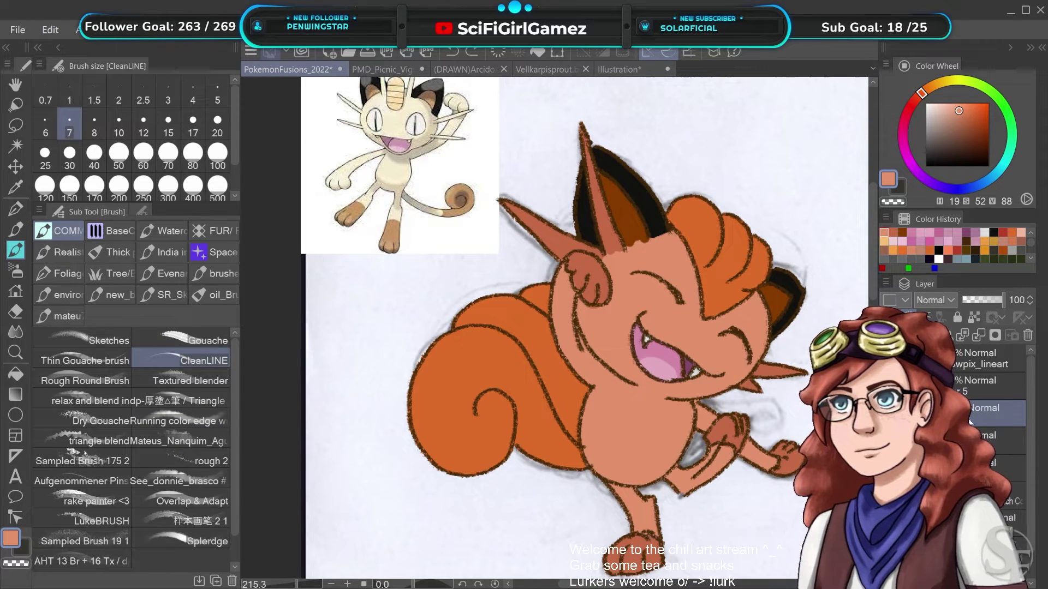
{"action": "left_click", "coordinate": [971, 441]}
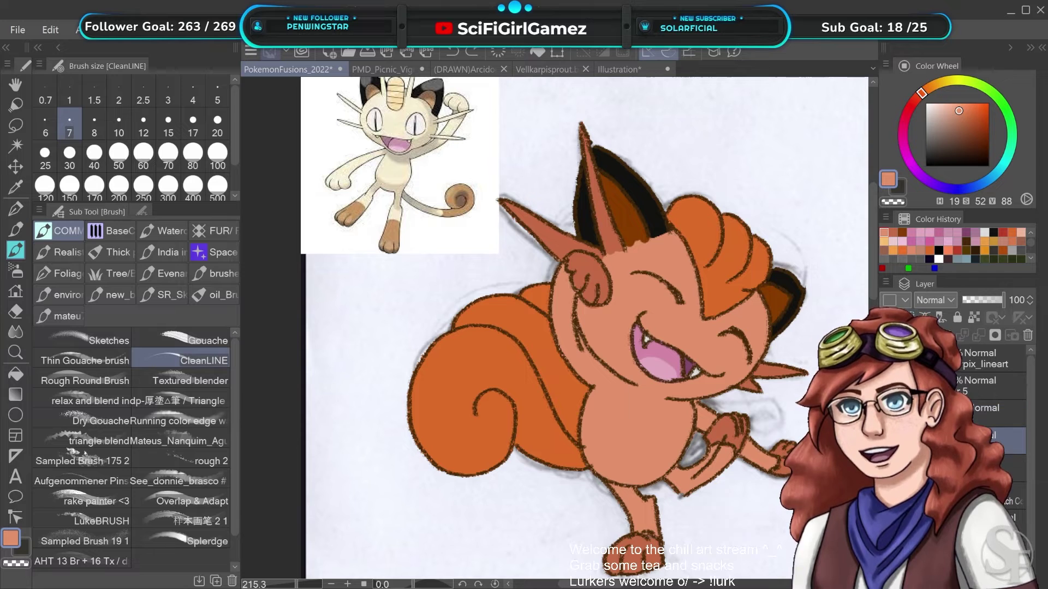
{"action": "left_click", "coordinate": [15, 146]}
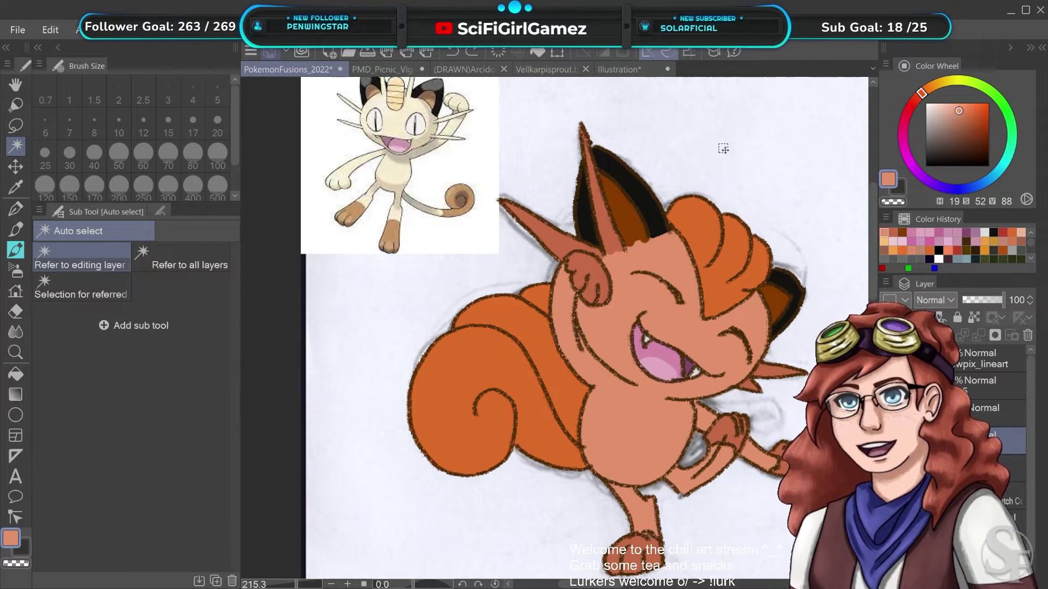
{"action": "left_click", "coordinate": [705, 138]}
{"action": "left_click", "coordinate": [975, 417]}
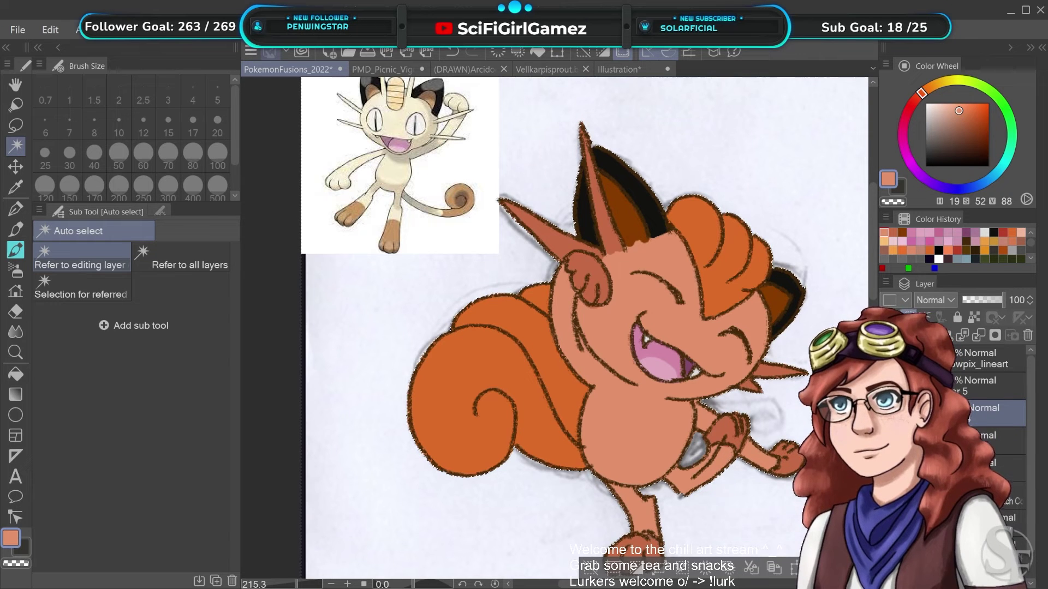
{"action": "key", "text": "ctrl+d"}
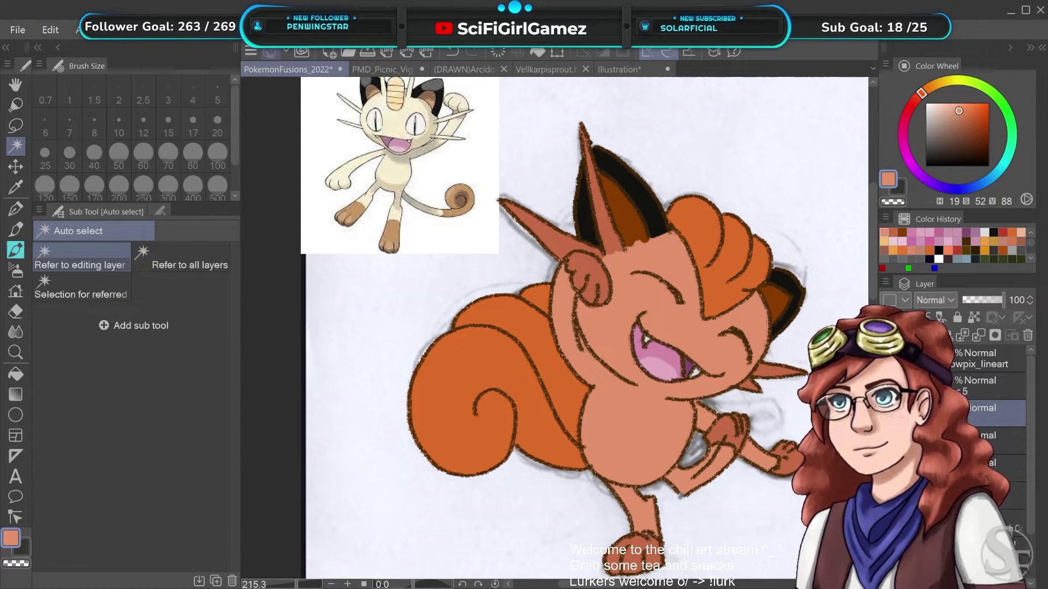
Open the PMD_Picnic illustration and bring the whole picture into view
{"action": "left_click_drag", "start_coordinate": [705, 337], "coordinate": [633, 293]}
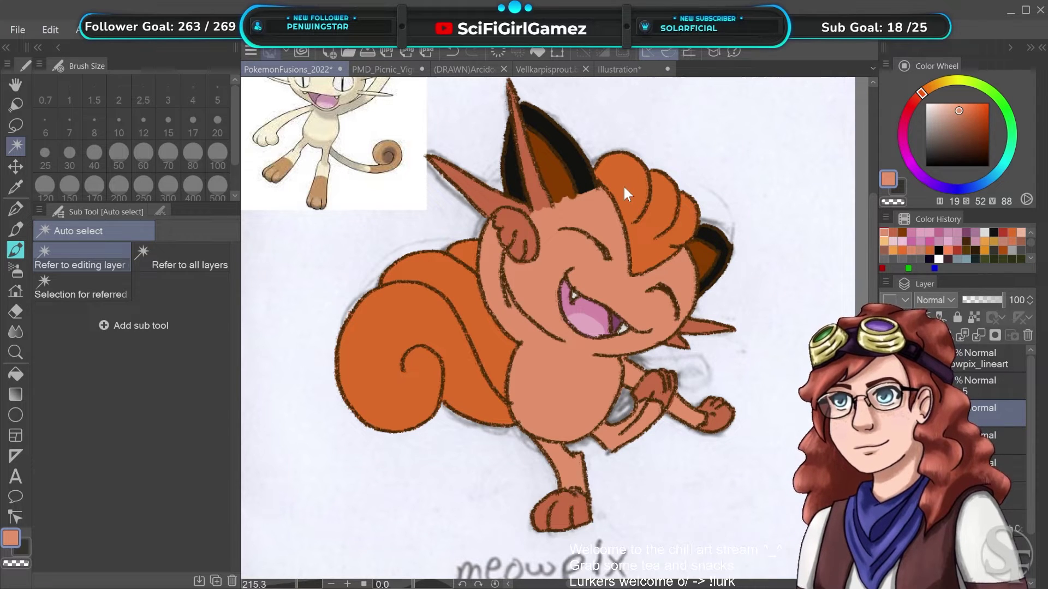
{"action": "double_click", "coordinate": [685, 235]}
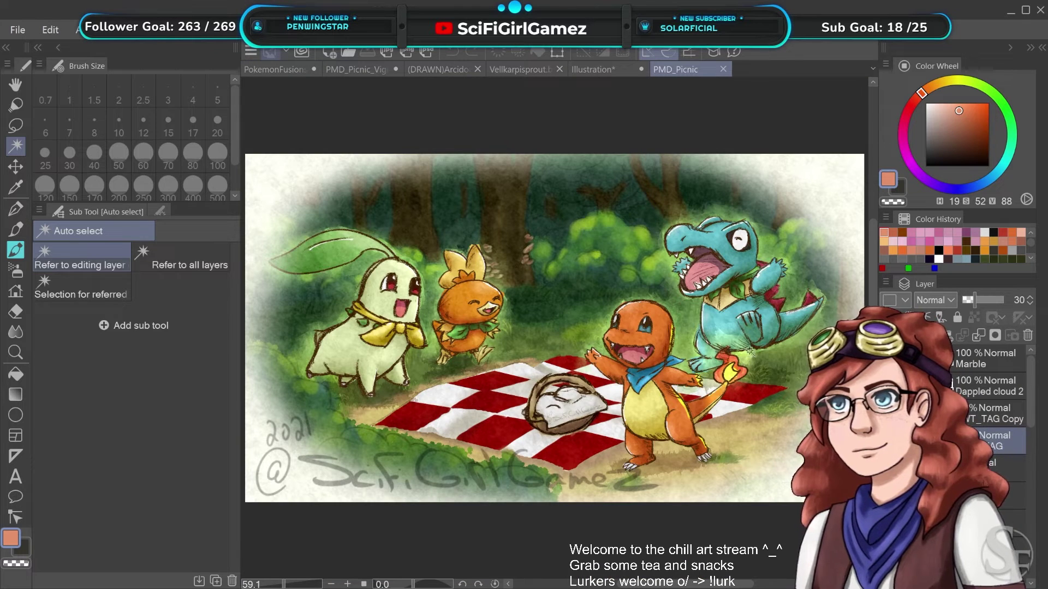
{"action": "scroll", "coordinate": [726, 391], "scroll_direction": "down", "scroll_amount": 2}
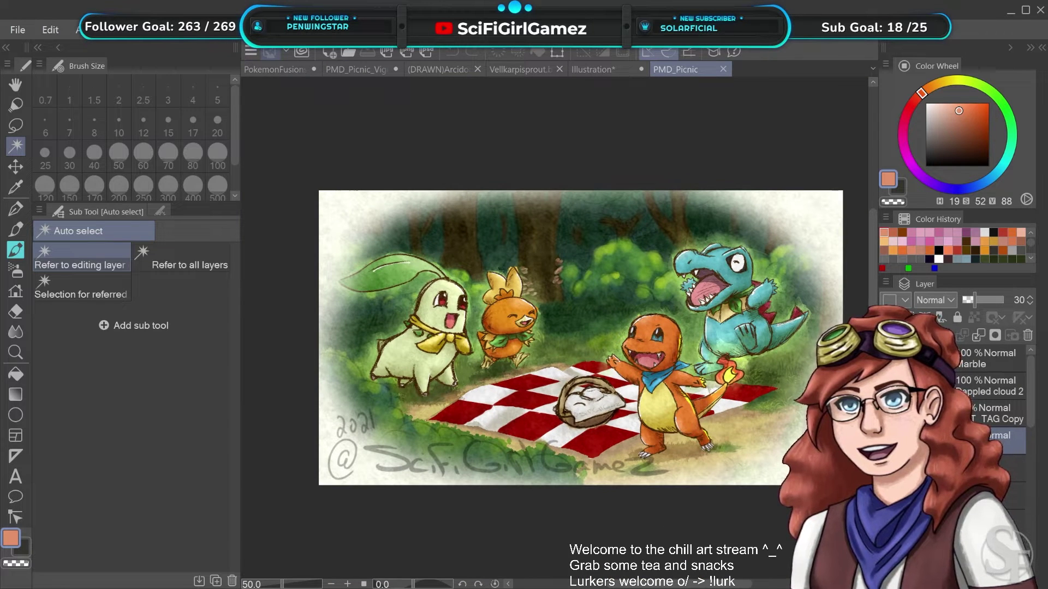
{"action": "left_click", "coordinate": [960, 441]}
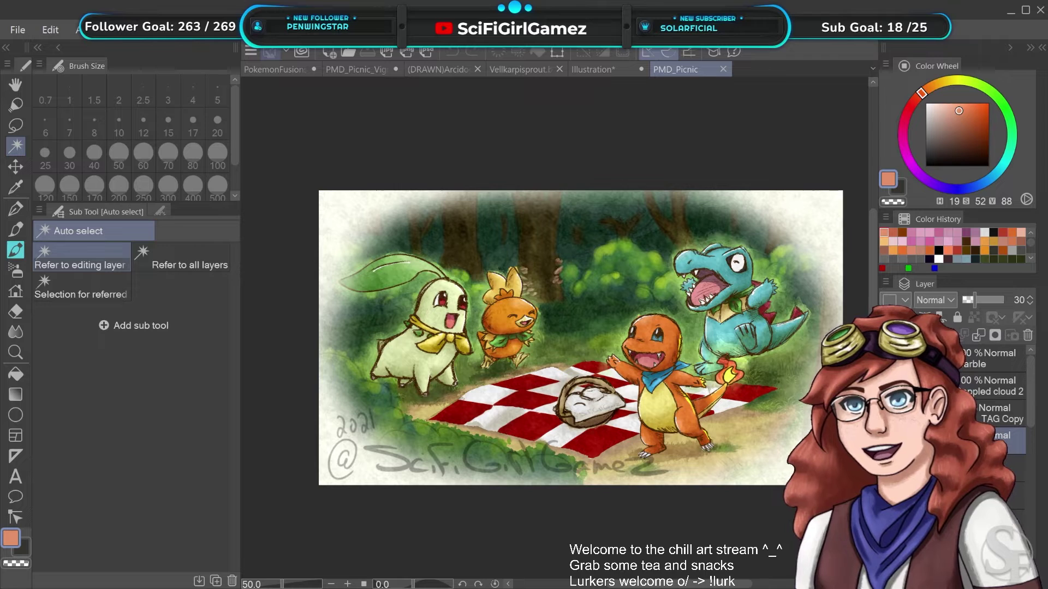
Hide the Marble, Dappled cloud 2, signature tag and pale vignette layers, toggling the character outlines off and on again
{"action": "left_click_drag", "start_coordinate": [889, 359], "coordinate": [889, 441]}
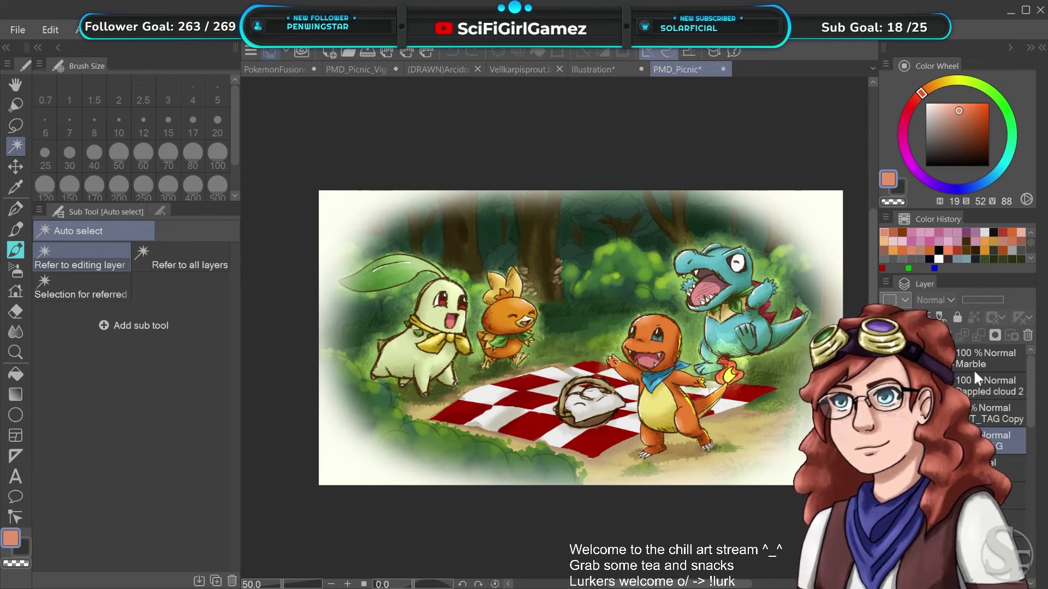
{"action": "scroll", "coordinate": [1029, 408], "scroll_direction": "down", "scroll_amount": 3}
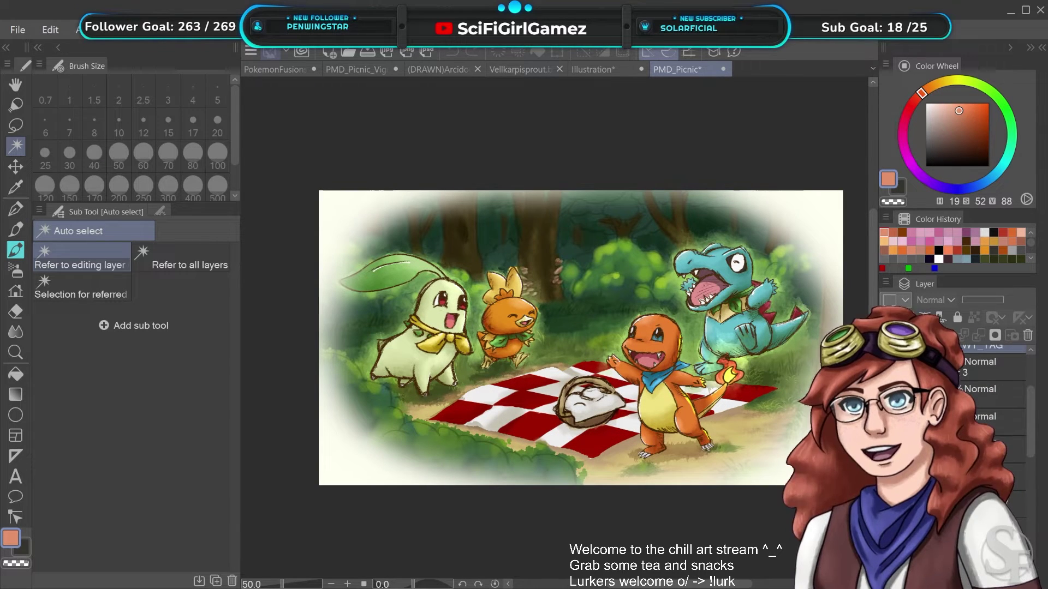
{"action": "left_click", "coordinate": [889, 367]}
{"action": "left_click", "coordinate": [889, 394]}
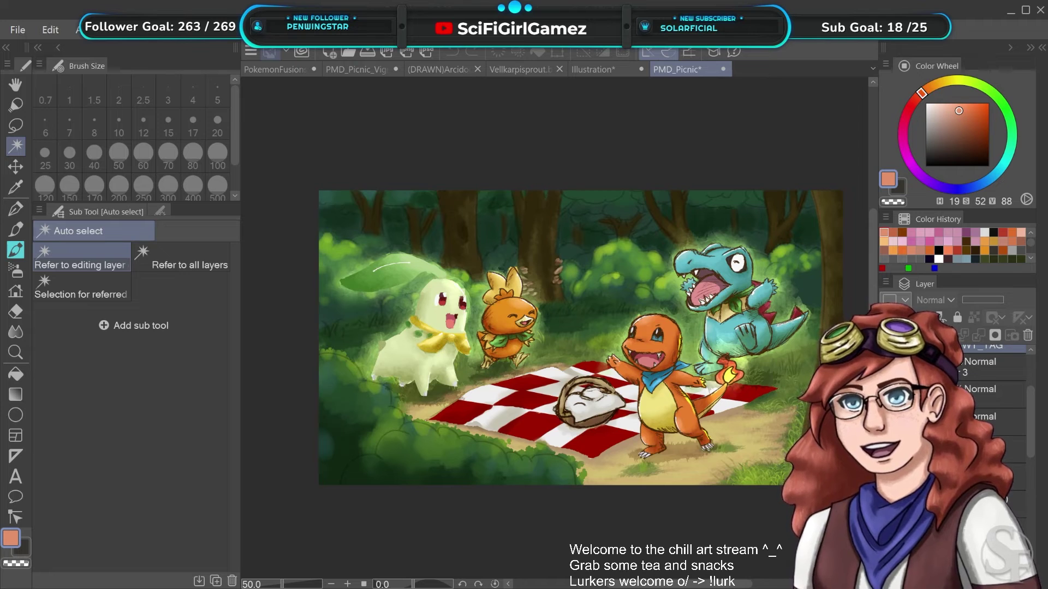
{"action": "left_click", "coordinate": [889, 394]}
Hide the painted forest background so the background sketch shows around Chikorita and Torchic
{"action": "left_click_drag", "start_coordinate": [1030, 413], "coordinate": [1035, 547]}
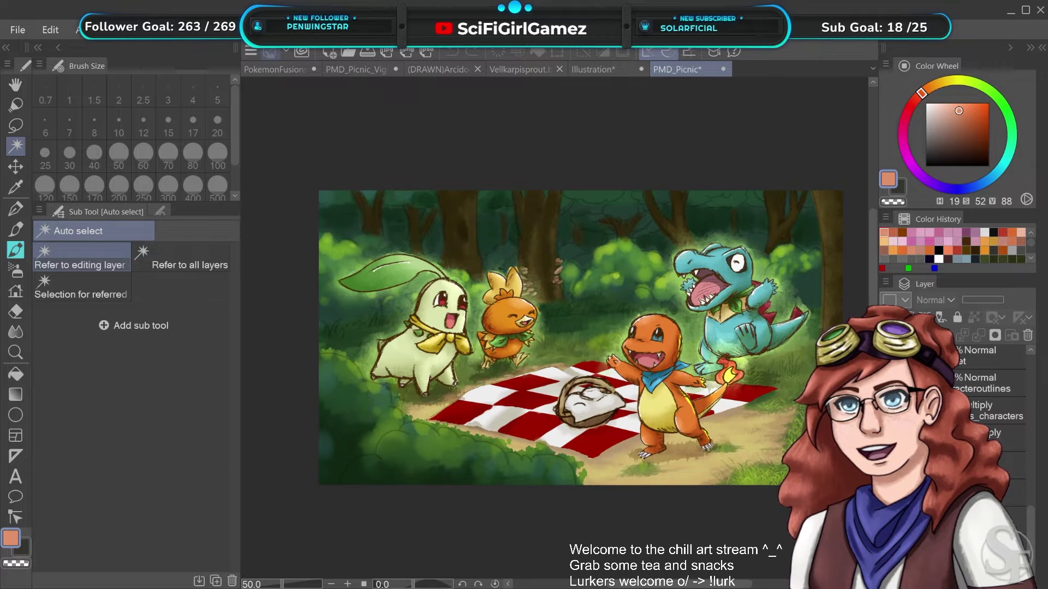
{"action": "left_click", "coordinate": [888, 465]}
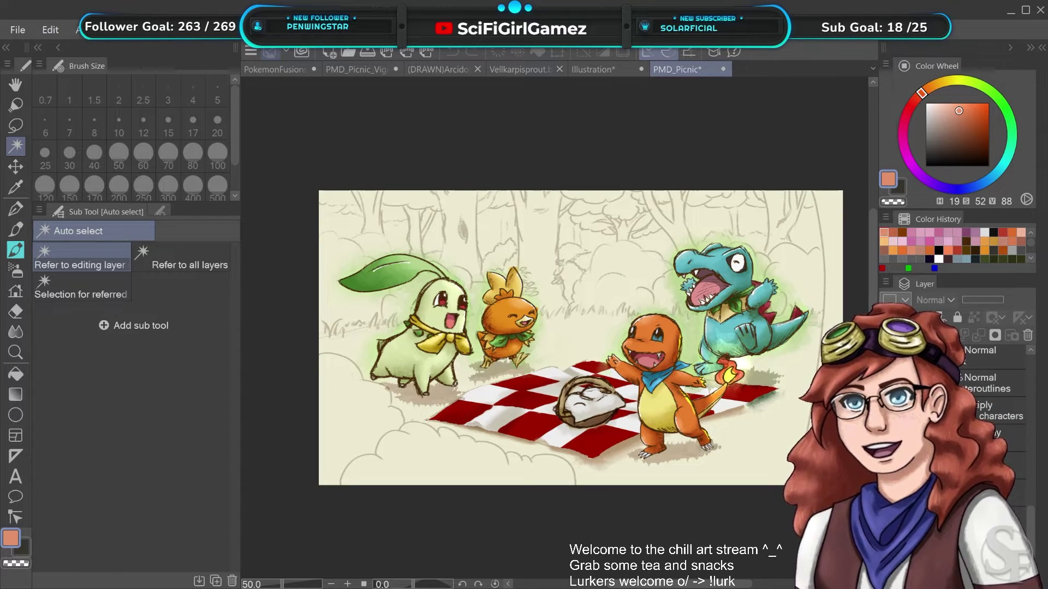
{"action": "scroll", "coordinate": [488, 383], "scroll_direction": "up", "scroll_amount": 4}
{"action": "scroll", "coordinate": [644, 403], "scroll_direction": "up", "scroll_amount": 2}
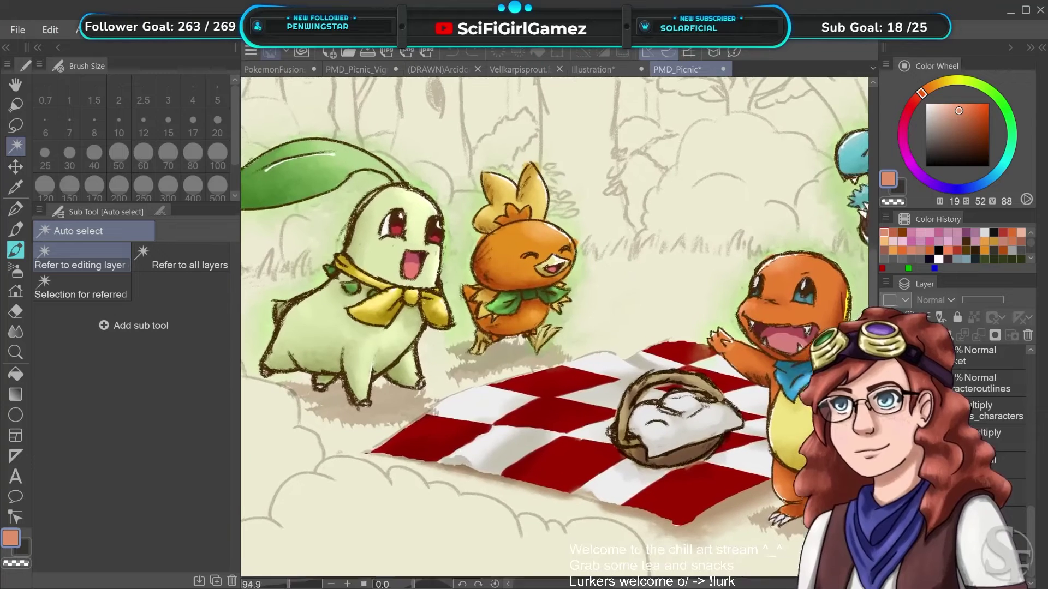
{"action": "scroll", "coordinate": [644, 402], "scroll_direction": "up", "scroll_amount": 1}
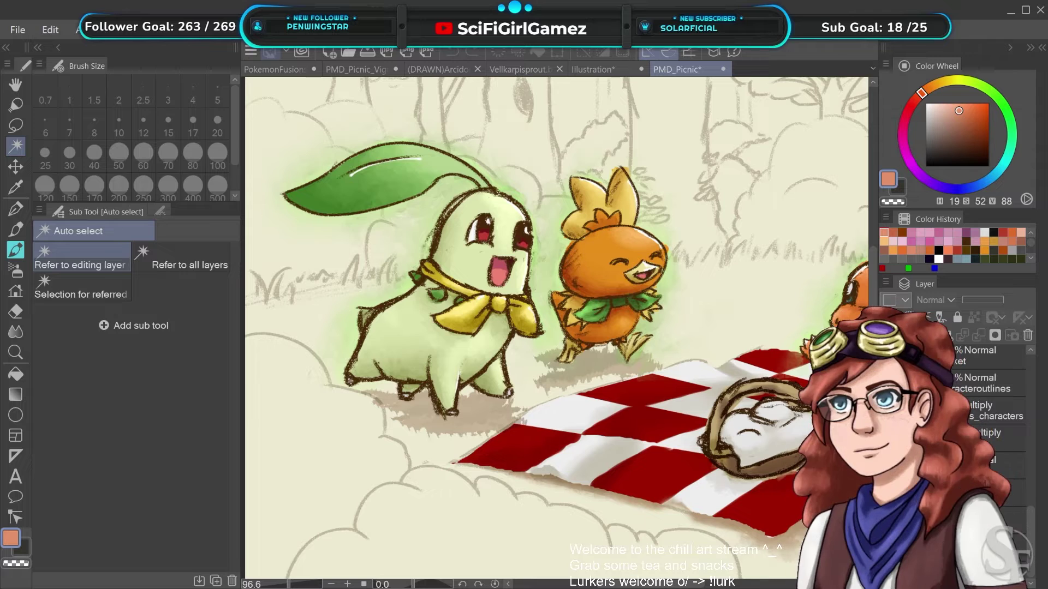
Hide the checkered picnic blanket and the ground shadows beneath the characters
{"action": "left_click", "coordinate": [888, 466]}
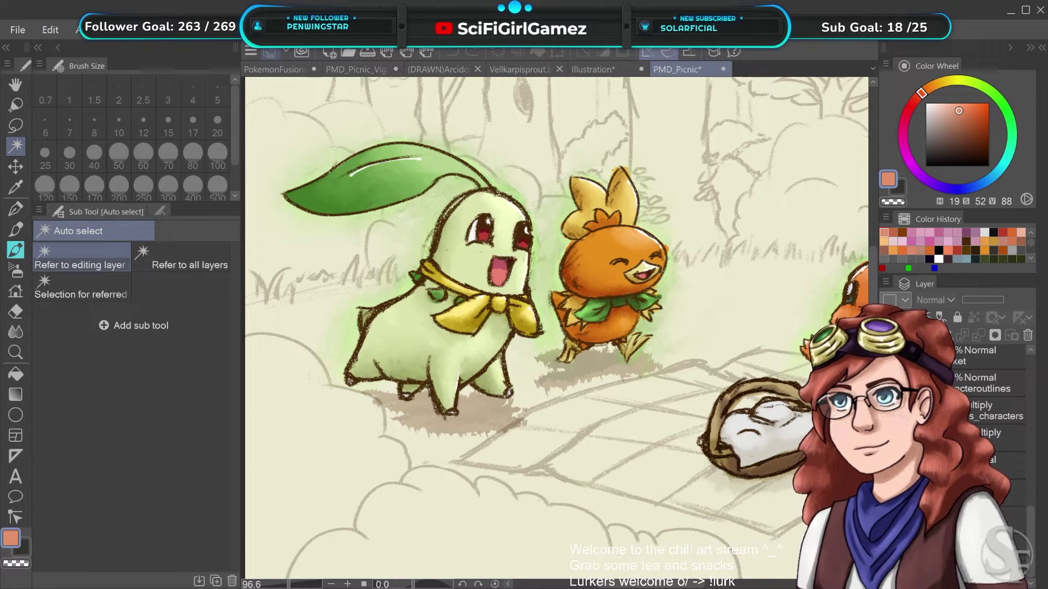
{"action": "left_click", "coordinate": [888, 438]}
{"action": "left_click", "coordinate": [888, 411]}
{"action": "key", "text": "ctrl+y"}
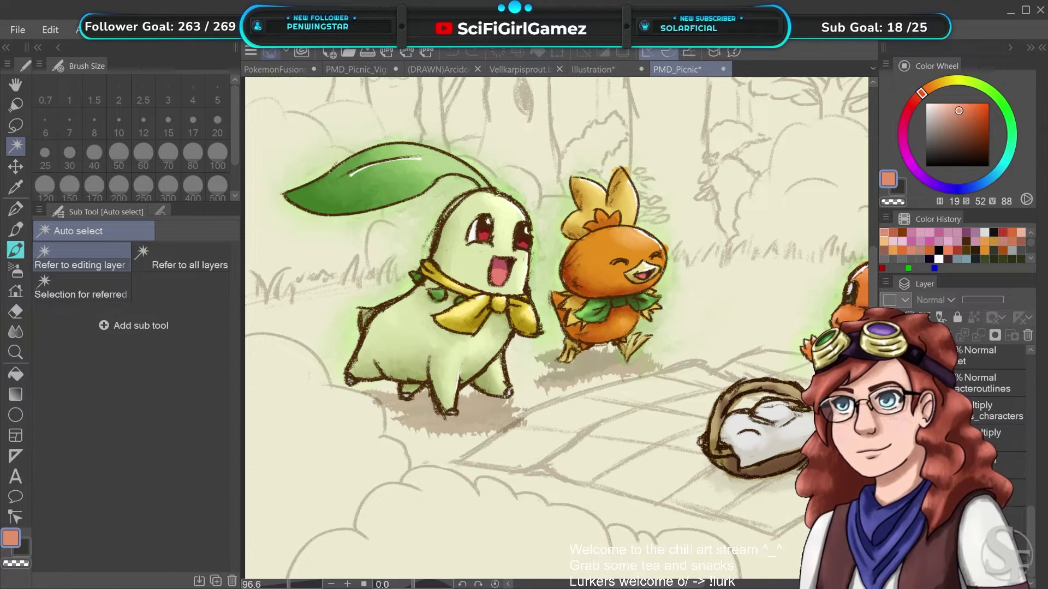
{"action": "key", "text": "ctrl+z"}
{"action": "left_click_drag", "start_coordinate": [758, 436], "coordinate": [745, 475]}
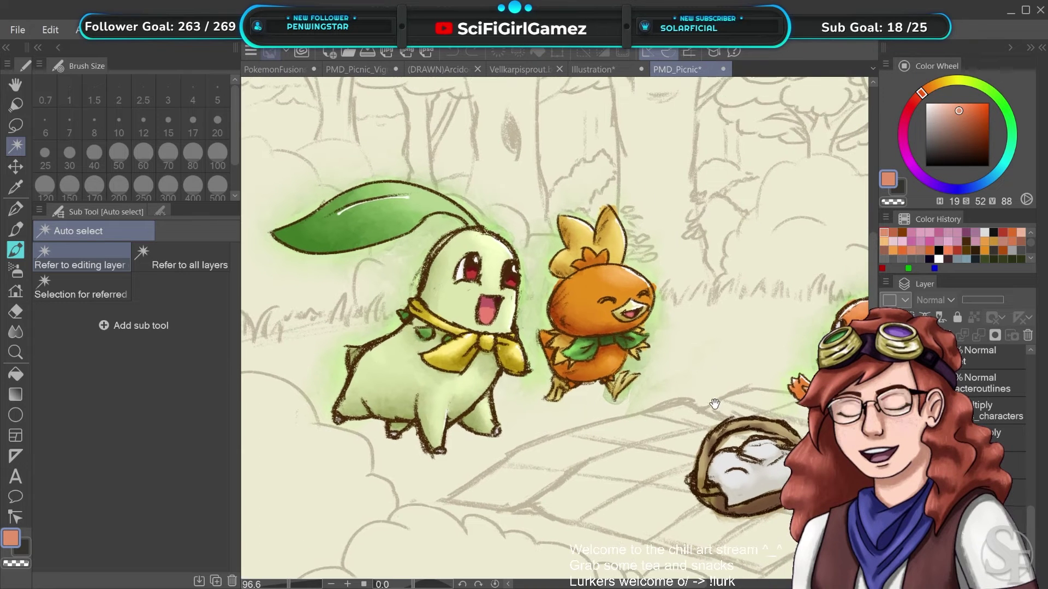
Make the painted forest background visible again behind the characters
{"action": "left_click_drag", "start_coordinate": [1029, 520], "coordinate": [1030, 514]}
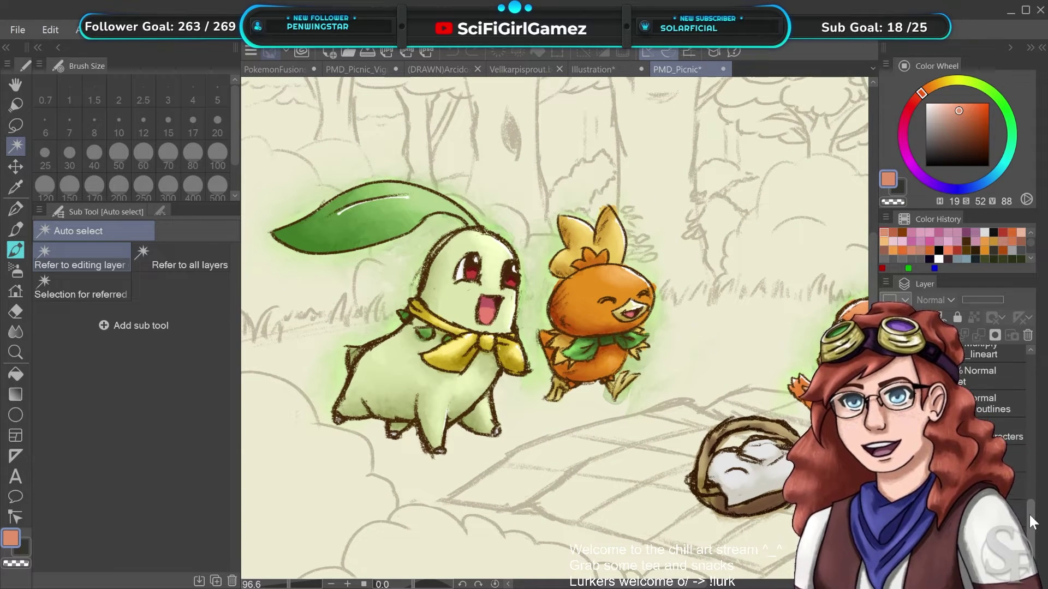
{"action": "left_click", "coordinate": [887, 500]}
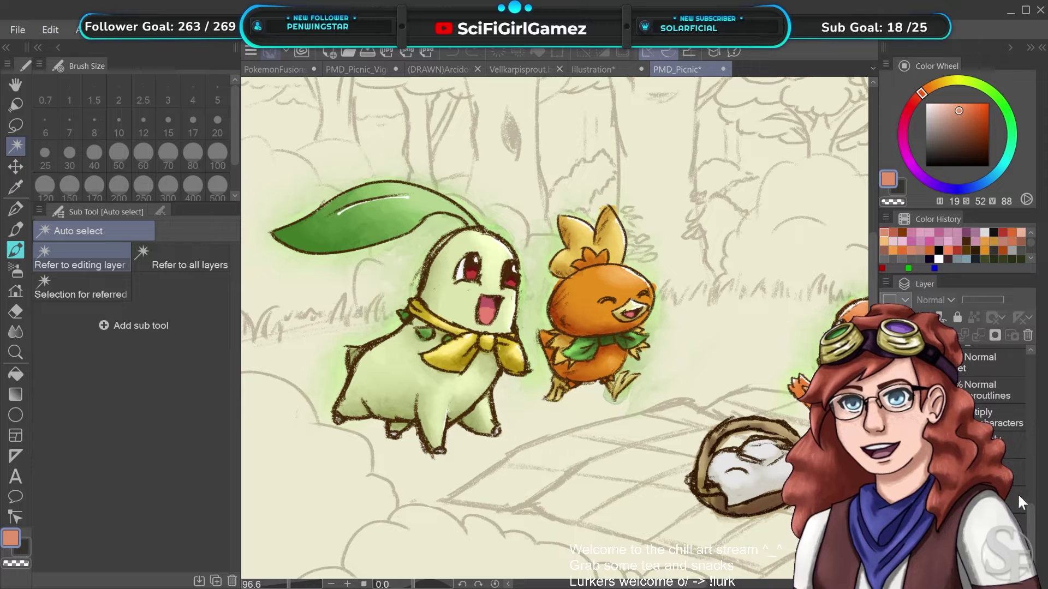
{"action": "left_click_drag", "start_coordinate": [1029, 513], "coordinate": [1029, 506]}
{"action": "left_click", "coordinate": [889, 495]}
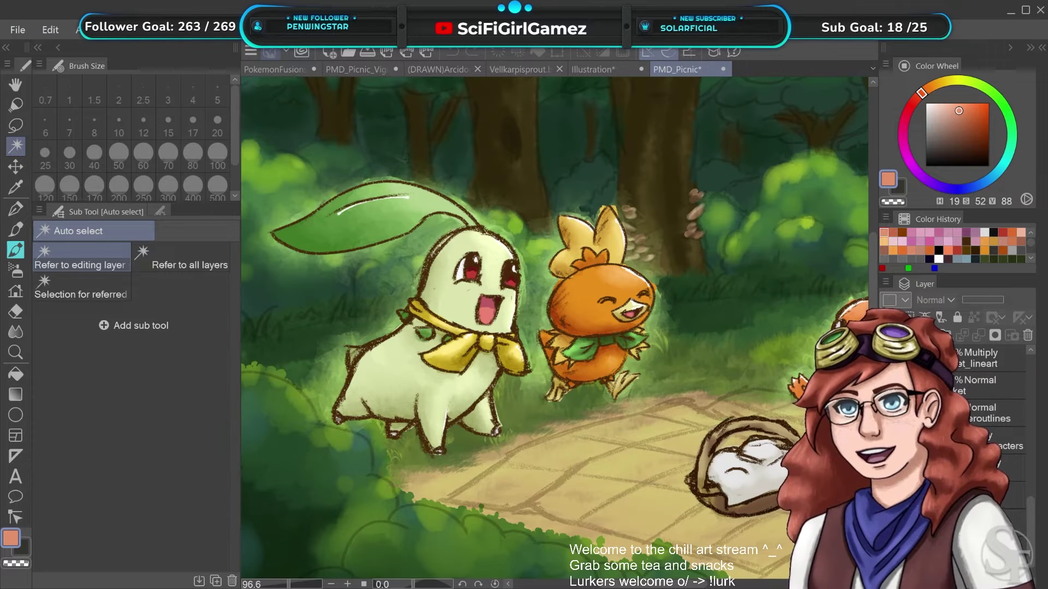
Toggle the layers beneath the character colours off and on, and hide the light glow around the characters
{"action": "scroll", "coordinate": [1029, 488], "scroll_direction": "up", "scroll_amount": 3}
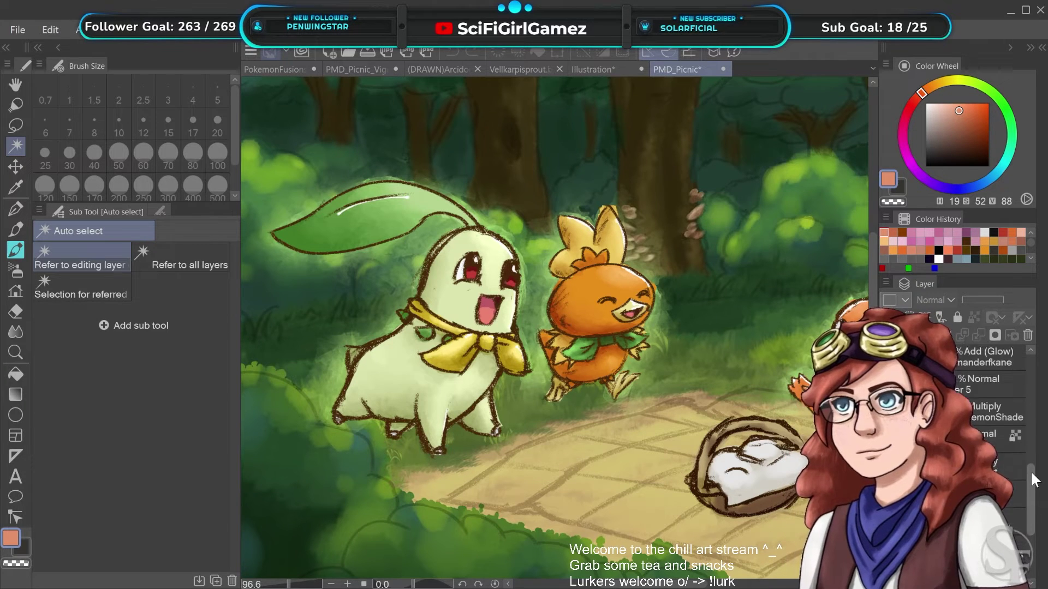
{"action": "left_click", "coordinate": [889, 459]}
{"action": "left_click", "coordinate": [889, 459]}
{"action": "left_click", "coordinate": [889, 487]}
{"action": "left_click", "coordinate": [889, 487]}
{"action": "left_click", "coordinate": [890, 515]}
{"action": "left_click", "coordinate": [889, 515]}
{"action": "left_click", "coordinate": [890, 543]}
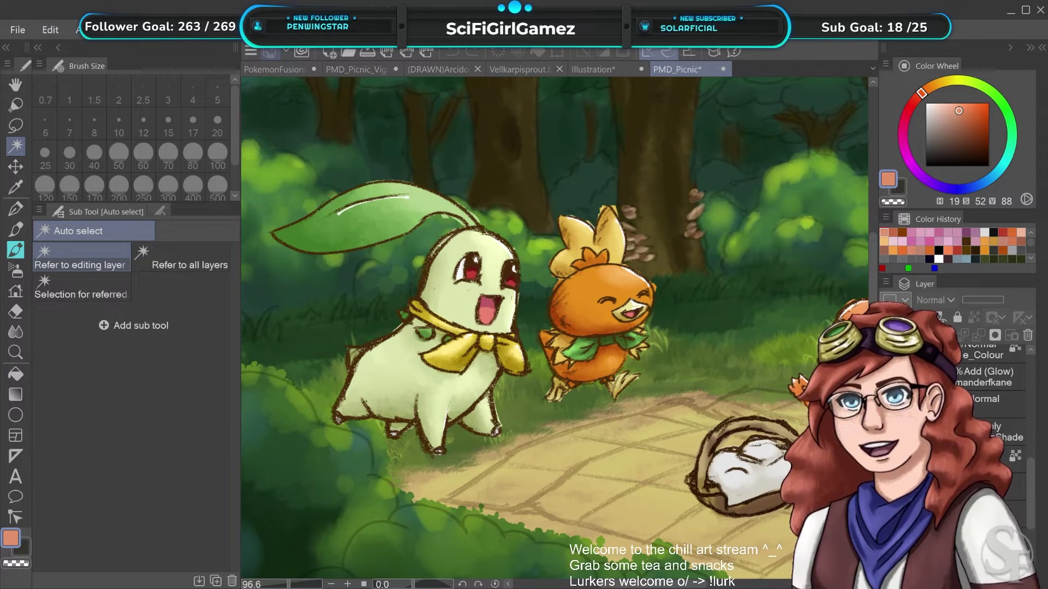
Set the PokemonShade layer's blending mode to Normal
{"action": "left_click_drag", "start_coordinate": [1027, 466], "coordinate": [1028, 457]}
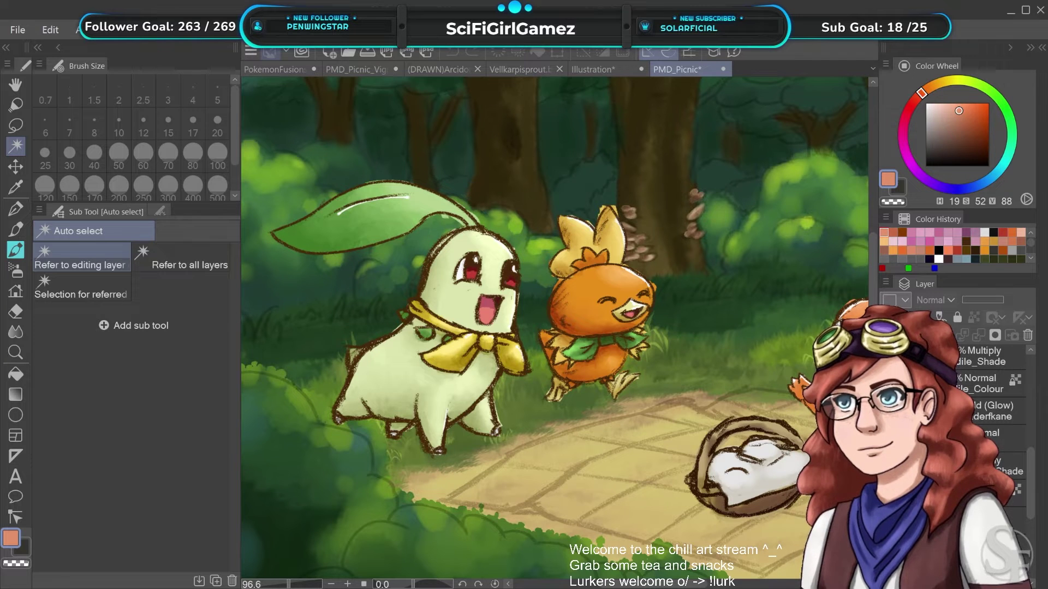
{"action": "left_click_drag", "start_coordinate": [752, 436], "coordinate": [562, 383]}
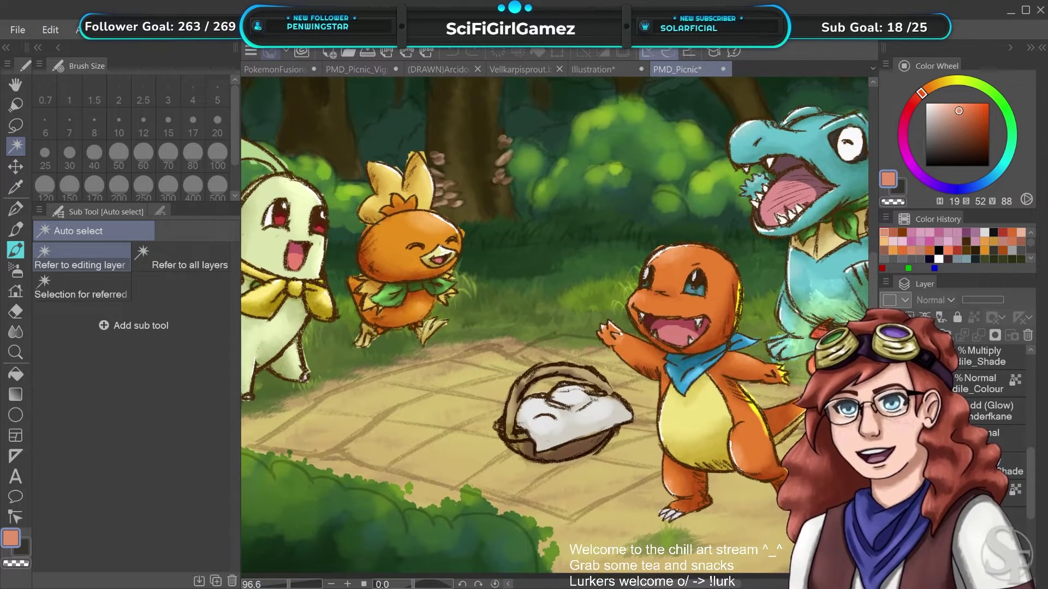
{"action": "left_click", "coordinate": [890, 466]}
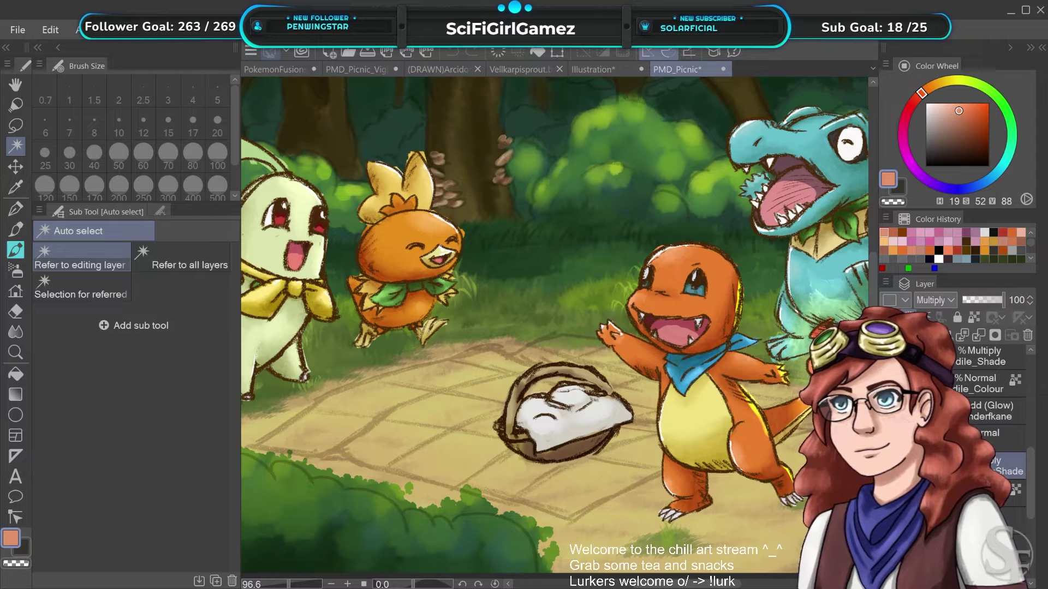
{"action": "left_click", "coordinate": [943, 300]}
{"action": "left_click", "coordinate": [953, 30]}
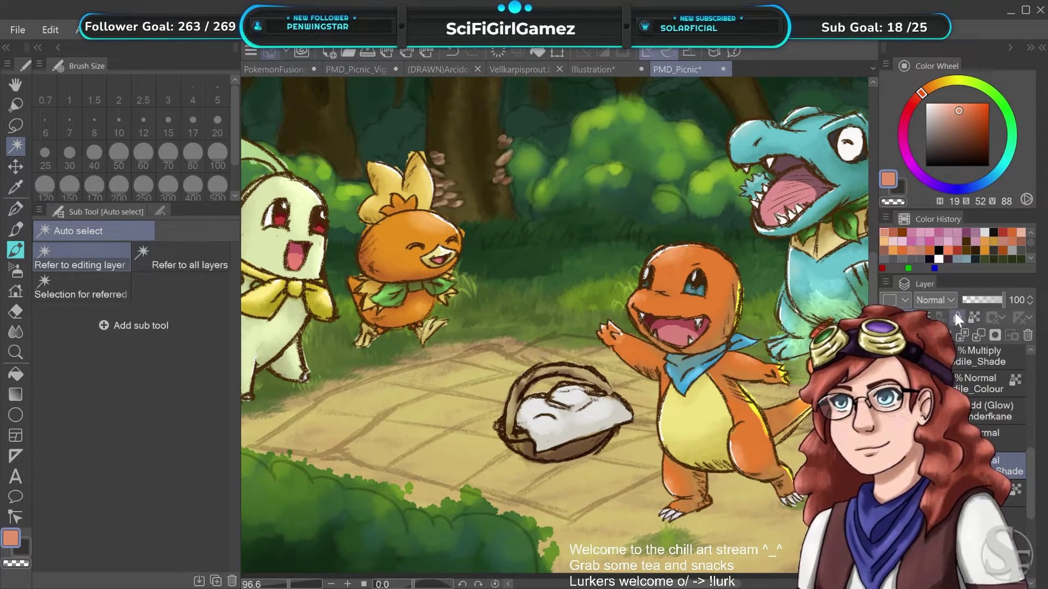
Set the PokemonShade layer's blending mode back to Multiply and select the layer directly above it
{"action": "left_click_drag", "start_coordinate": [491, 327], "coordinate": [522, 292]}
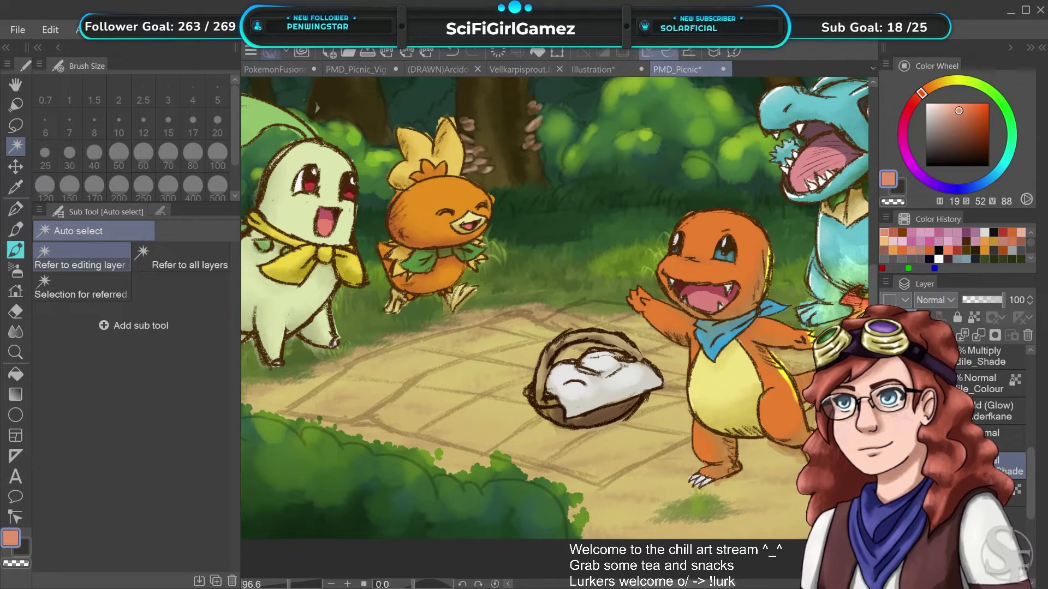
{"action": "left_click", "coordinate": [963, 52]}
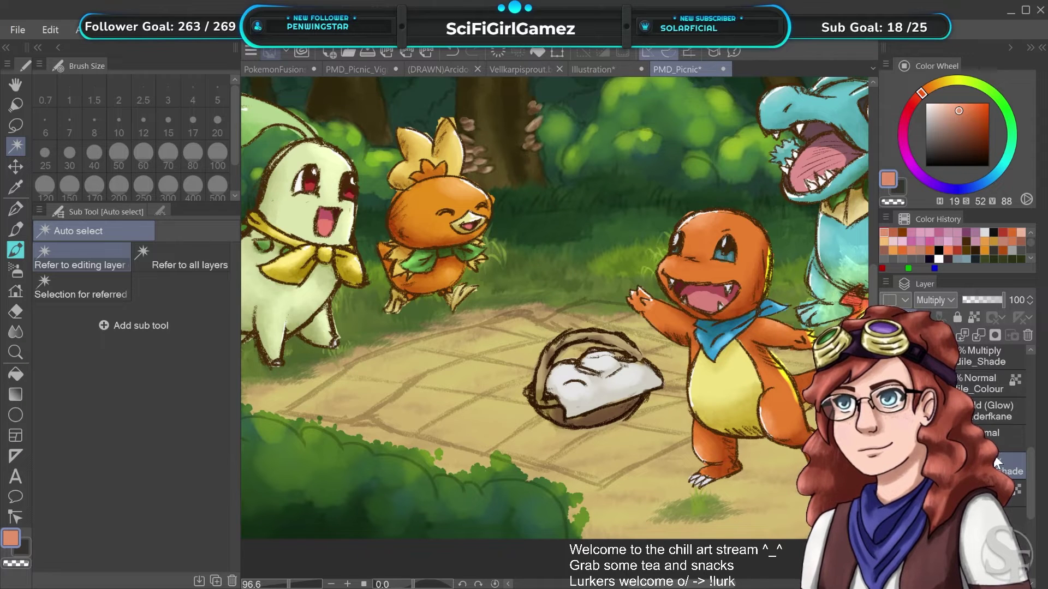
{"action": "left_click", "coordinate": [999, 436]}
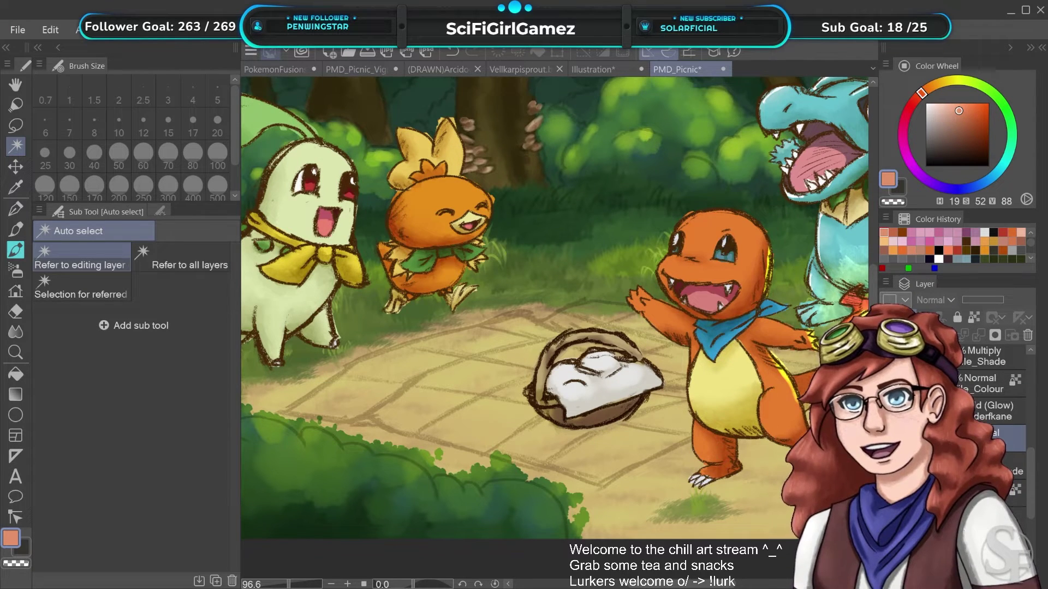
Compare Totodile with and without its colour and shading layers by toggling their visibility
{"action": "left_click", "coordinate": [888, 438]}
{"action": "left_click_drag", "start_coordinate": [1029, 476], "coordinate": [1030, 457]}
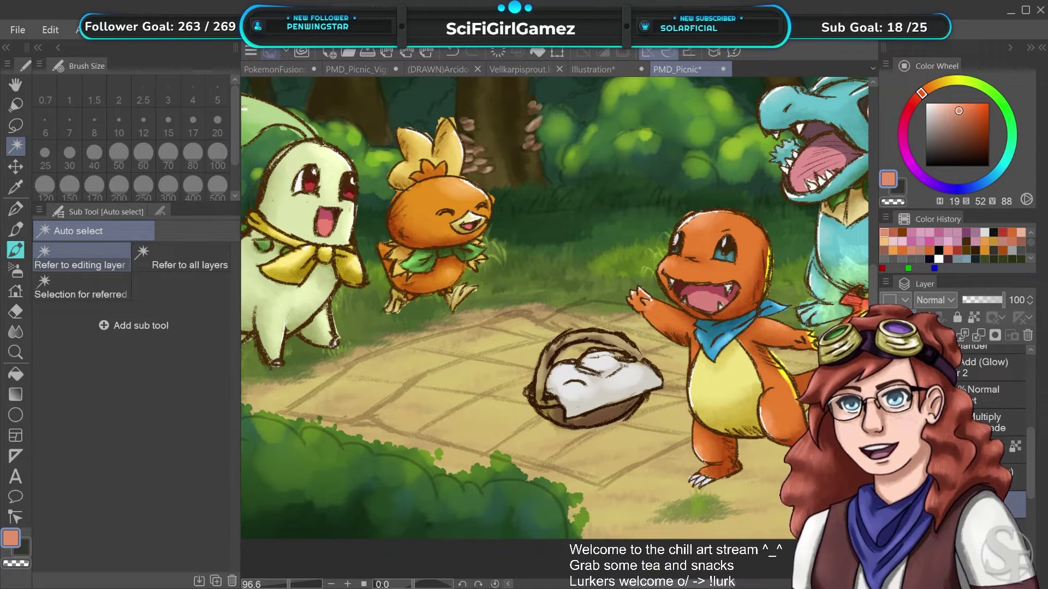
{"action": "left_click", "coordinate": [887, 449]}
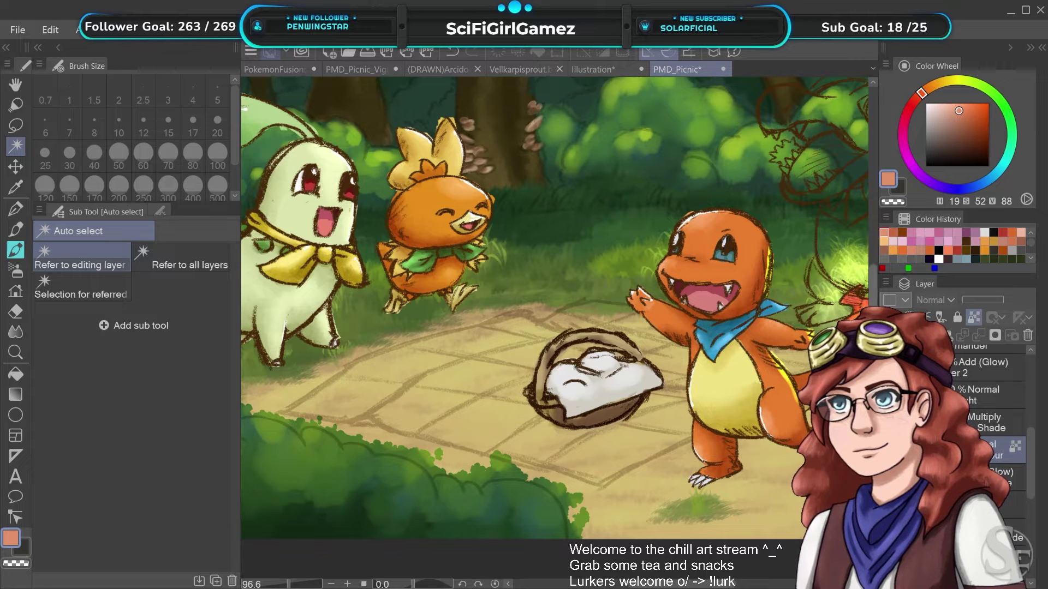
{"action": "left_click", "coordinate": [887, 450]}
{"action": "left_click_drag", "start_coordinate": [676, 294], "coordinate": [508, 326]}
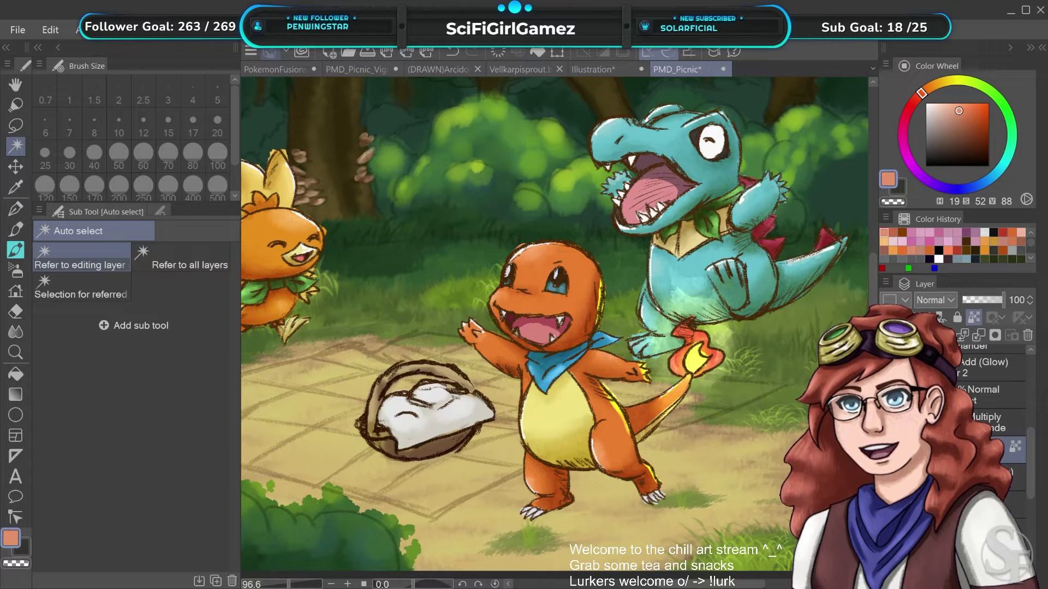
{"action": "left_click", "coordinate": [887, 422]}
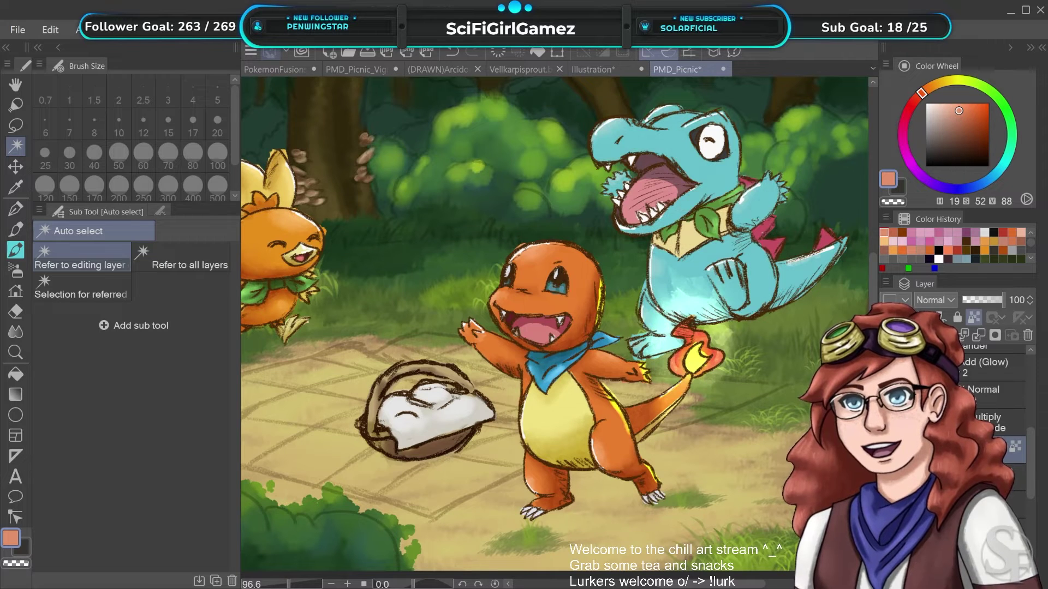
{"action": "left_click", "coordinate": [887, 423]}
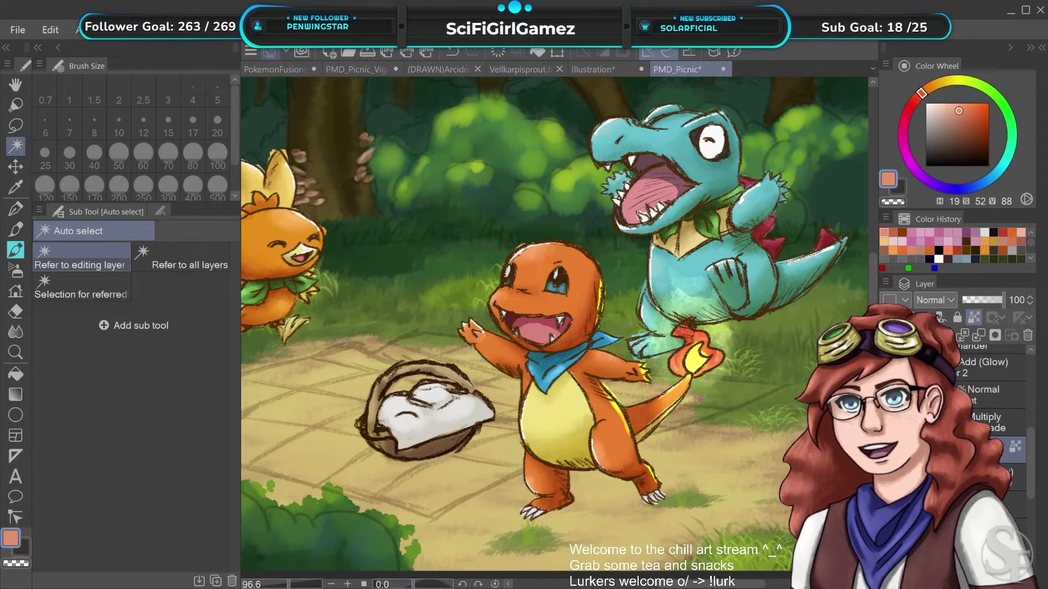
Set the blending mode of Totodile's shade layer to Normal and sample its grey-green shading colour
{"action": "left_click", "coordinate": [994, 426]}
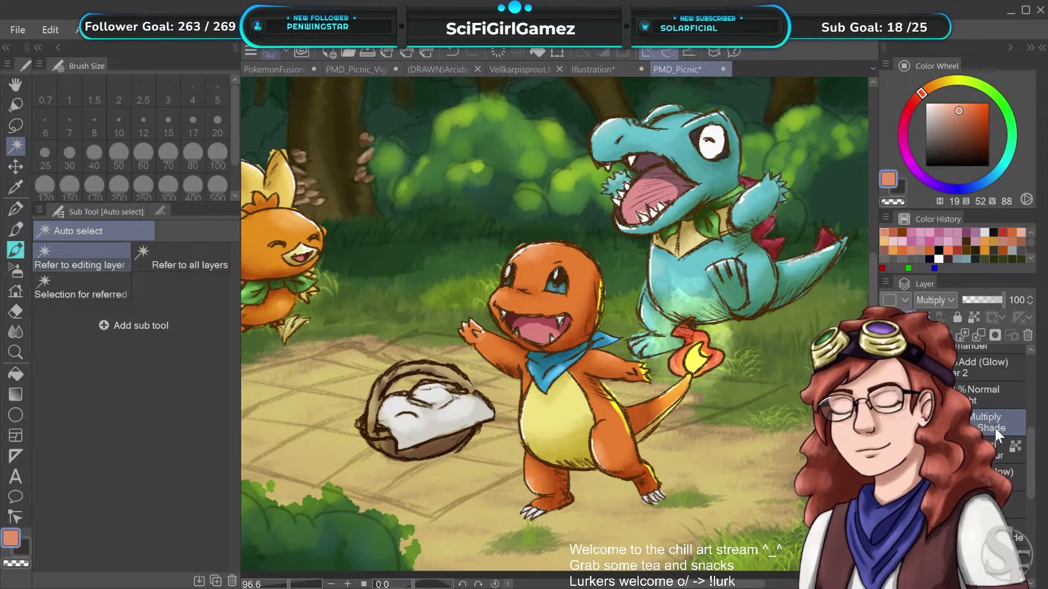
{"action": "left_click", "coordinate": [949, 19]}
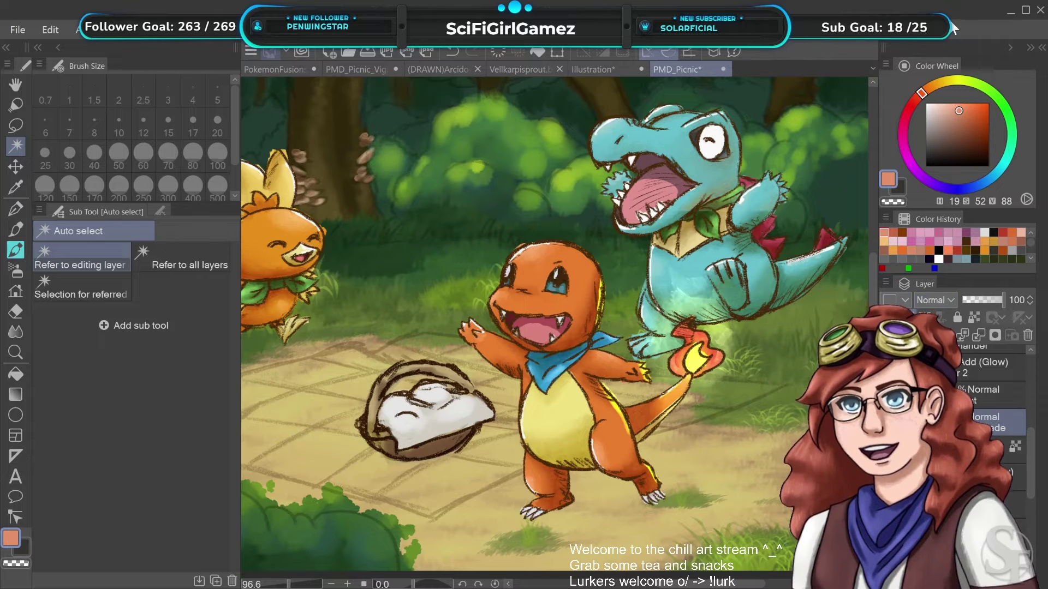
{"action": "right_click", "coordinate": [717, 195]}
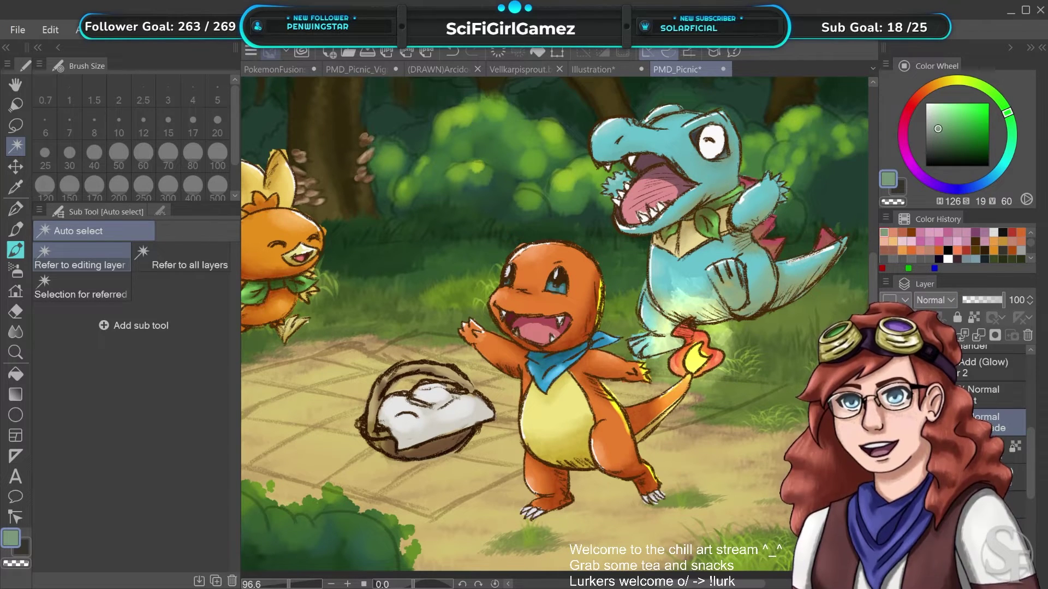
{"action": "left_click", "coordinate": [887, 451]}
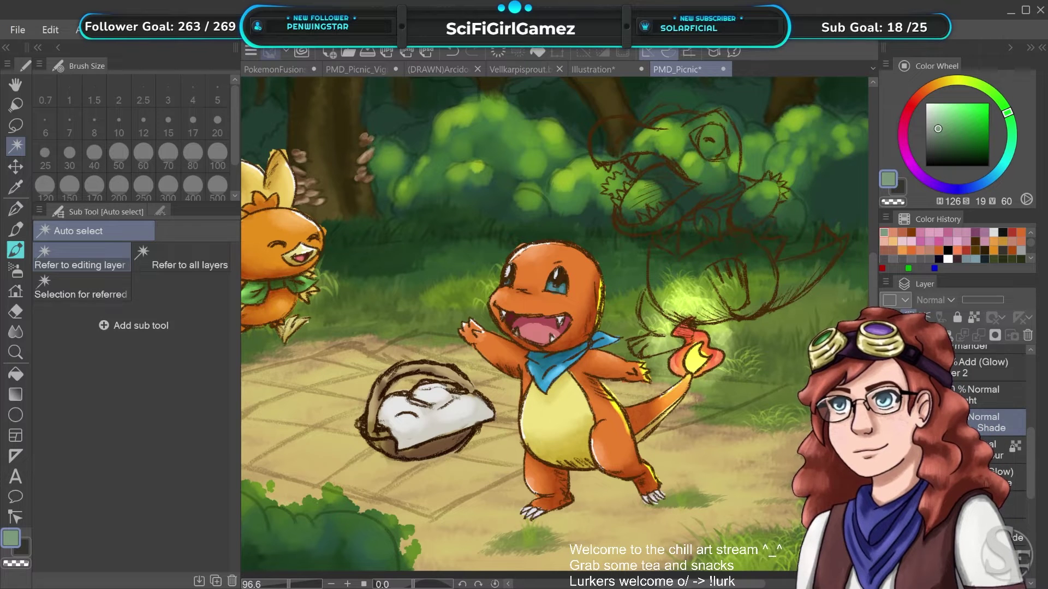
{"action": "key", "text": "ctrl+y"}
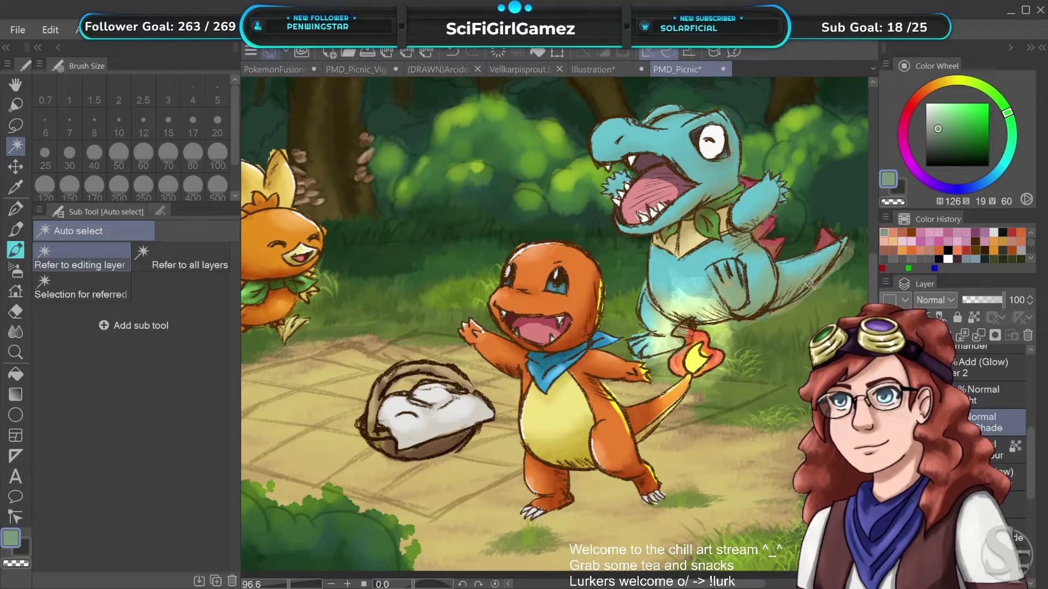
Set the blending mode of the shade layer covering Chikorita and Torchic to Normal
{"action": "scroll", "coordinate": [656, 288], "scroll_direction": "up", "scroll_amount": 3}
{"action": "left_click_drag", "start_coordinate": [729, 351], "coordinate": [648, 411]}
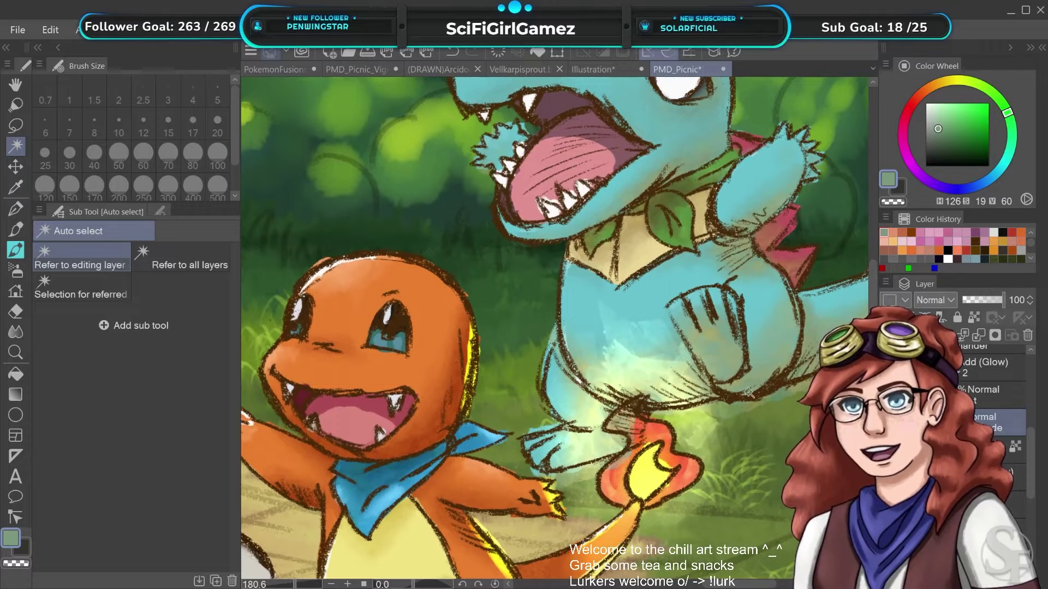
{"action": "left_click_drag", "start_coordinate": [614, 379], "coordinate": [747, 286]}
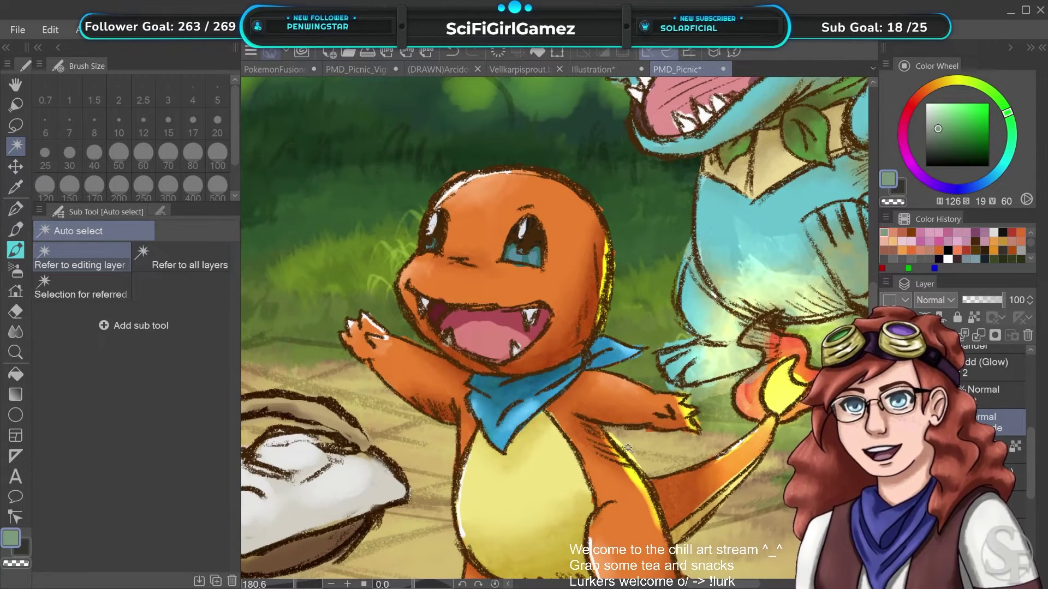
{"action": "left_click_drag", "start_coordinate": [628, 448], "coordinate": [761, 308]}
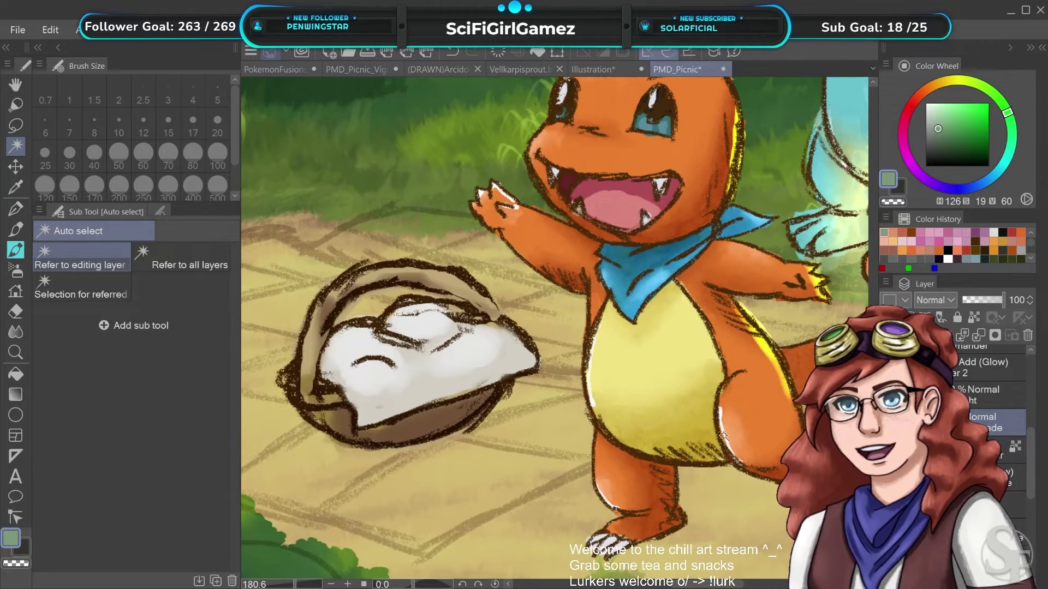
{"action": "left_click_drag", "start_coordinate": [415, 311], "coordinate": [737, 393]}
{"action": "left_click_drag", "start_coordinate": [552, 291], "coordinate": [687, 422]}
{"action": "left_click_drag", "start_coordinate": [1030, 454], "coordinate": [1025, 487]}
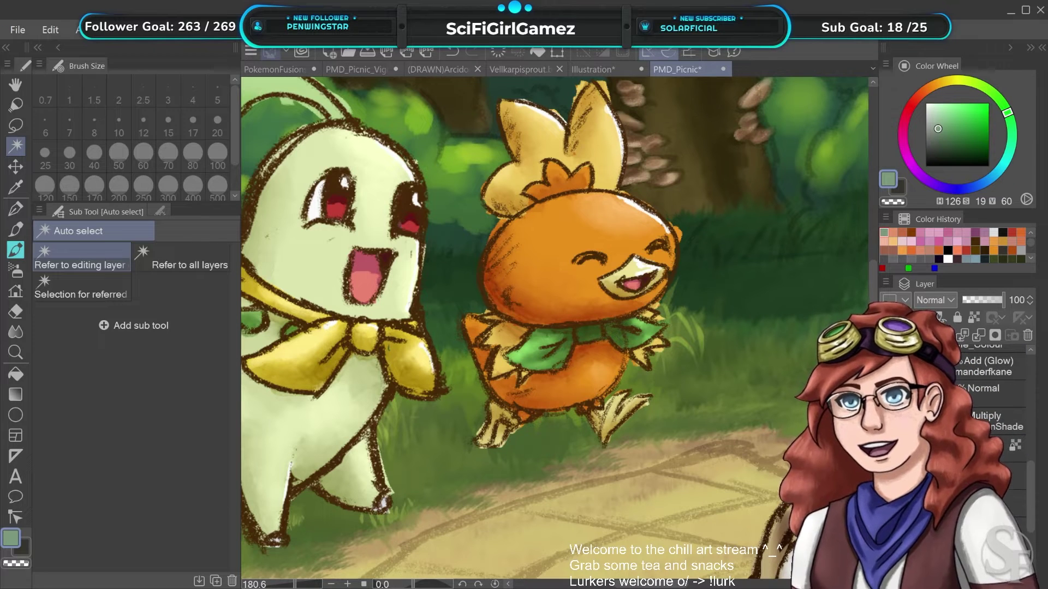
{"action": "left_click", "coordinate": [946, 421]}
{"action": "left_click", "coordinate": [947, 394]}
{"action": "left_click", "coordinate": [886, 393]}
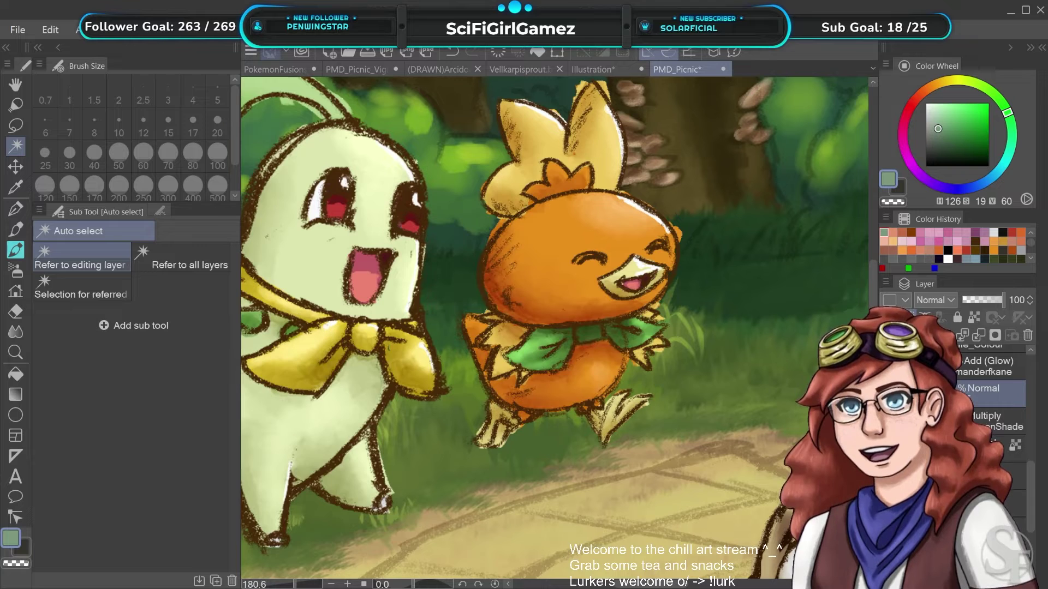
{"action": "left_click", "coordinate": [988, 422]}
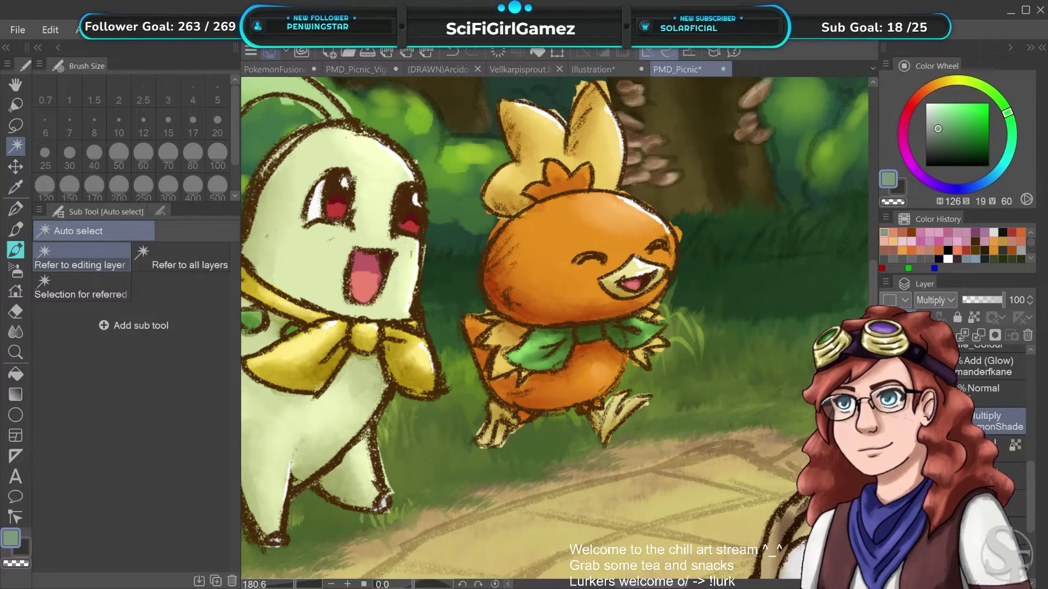
{"action": "left_click", "coordinate": [935, 300]}
{"action": "left_click", "coordinate": [935, 315]}
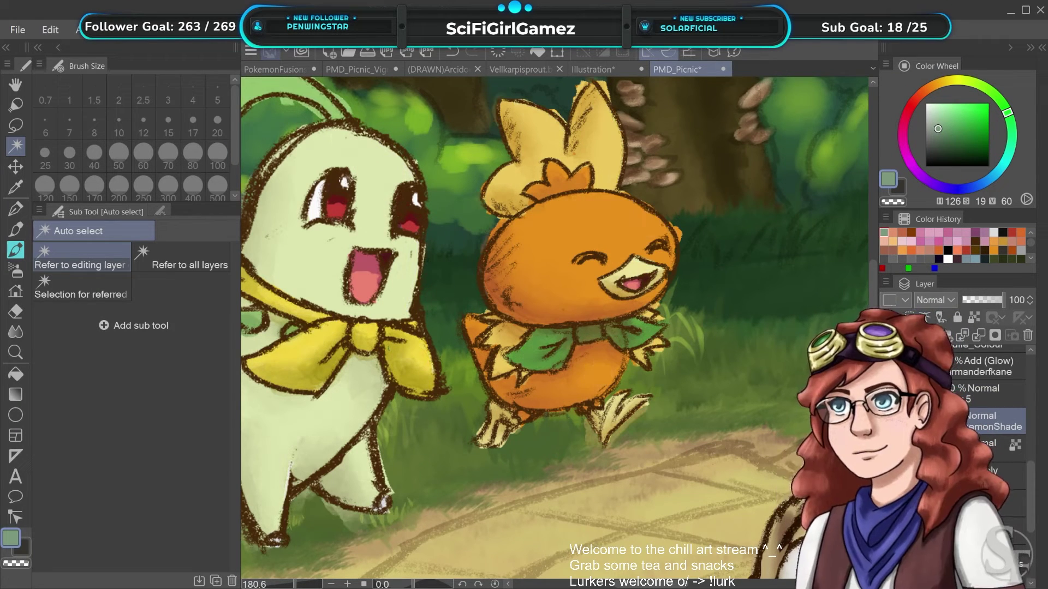
{"action": "left_click_drag", "start_coordinate": [696, 389], "coordinate": [765, 350]}
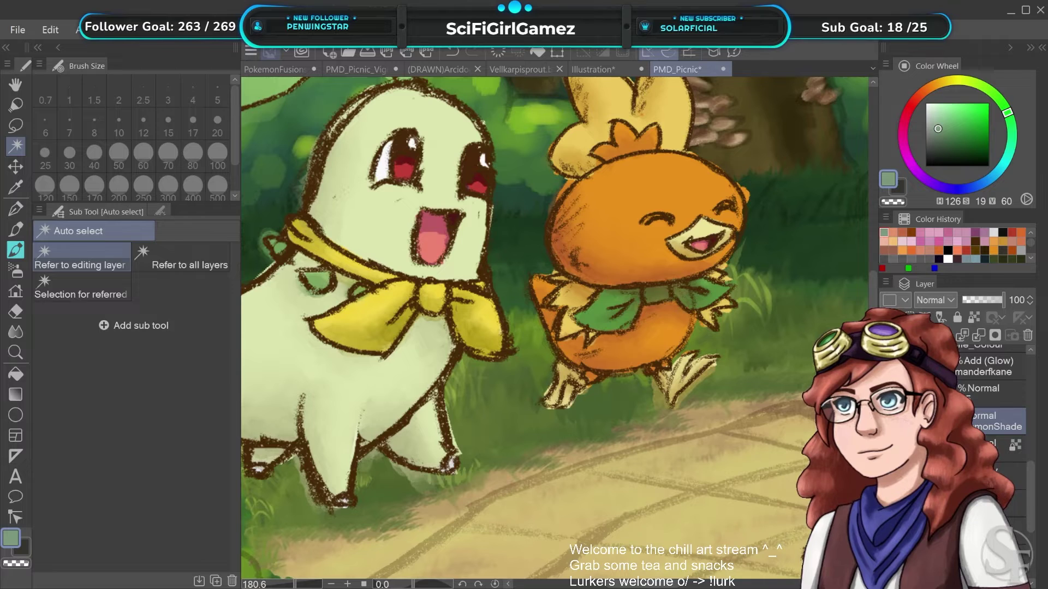
{"action": "key", "text": "k"}
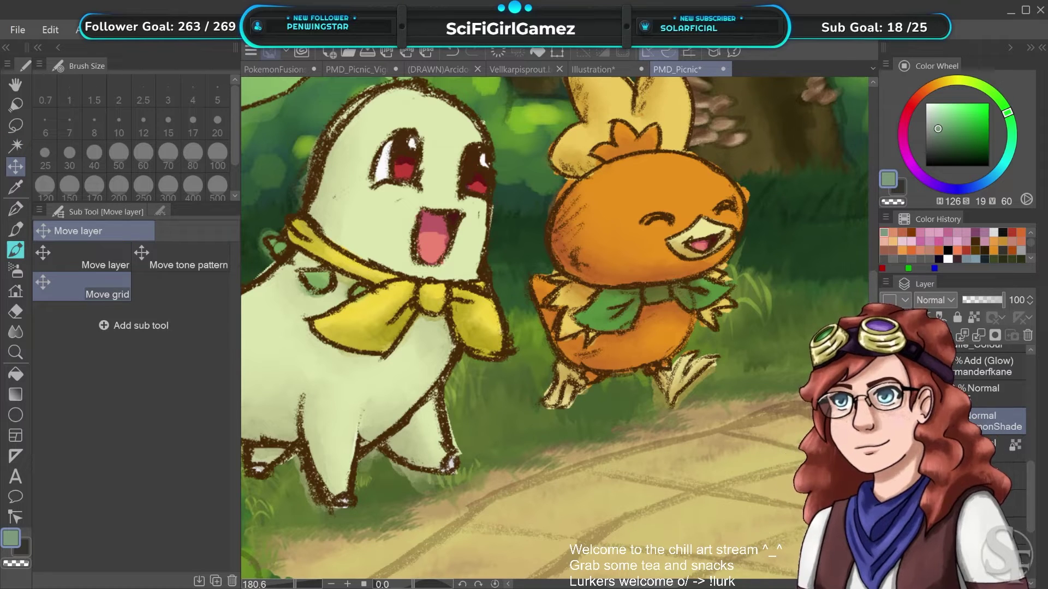
{"action": "left_click", "coordinate": [557, 53]}
{"action": "left_click_drag", "start_coordinate": [663, 299], "coordinate": [754, 272]}
{"action": "left_click_drag", "start_coordinate": [802, 307], "coordinate": [884, 411]}
{"action": "mouse_move", "coordinate": [815, 352]}
{"action": "left_mouse_down"}
{"action": "mouse_move", "coordinate": [799, 414]}
{"action": "mouse_move", "coordinate": [843, 385]}
{"action": "mouse_move", "coordinate": [732, 333]}
{"action": "mouse_move", "coordinate": [742, 321]}
{"action": "left_mouse_up"}
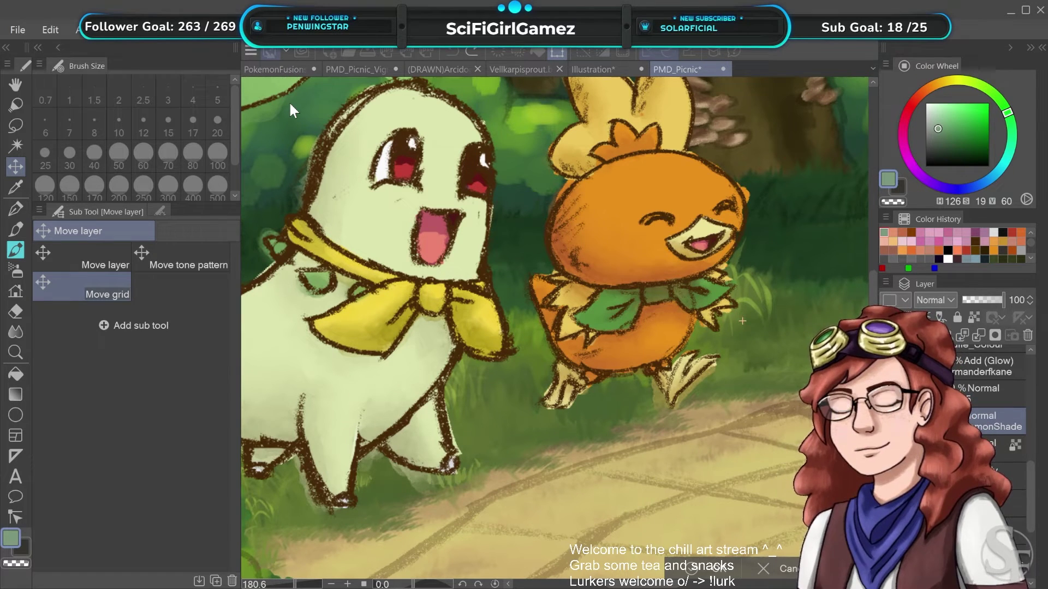
Switch to the PokemonFusions_2022 illustration and bring up the watercolor brushes
{"action": "left_click", "coordinate": [261, 71]}
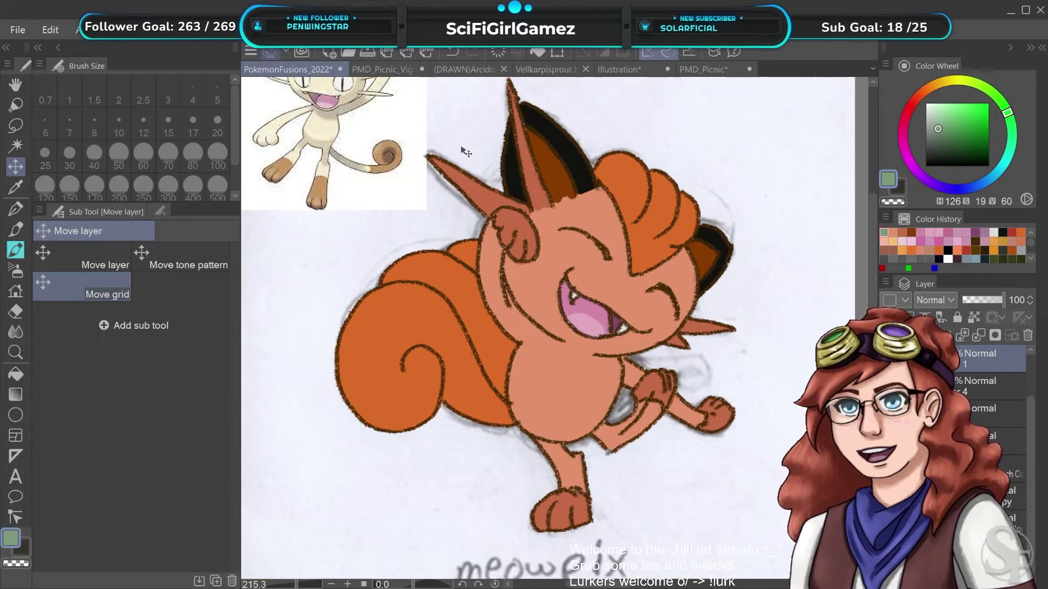
{"action": "left_click", "coordinate": [16, 250]}
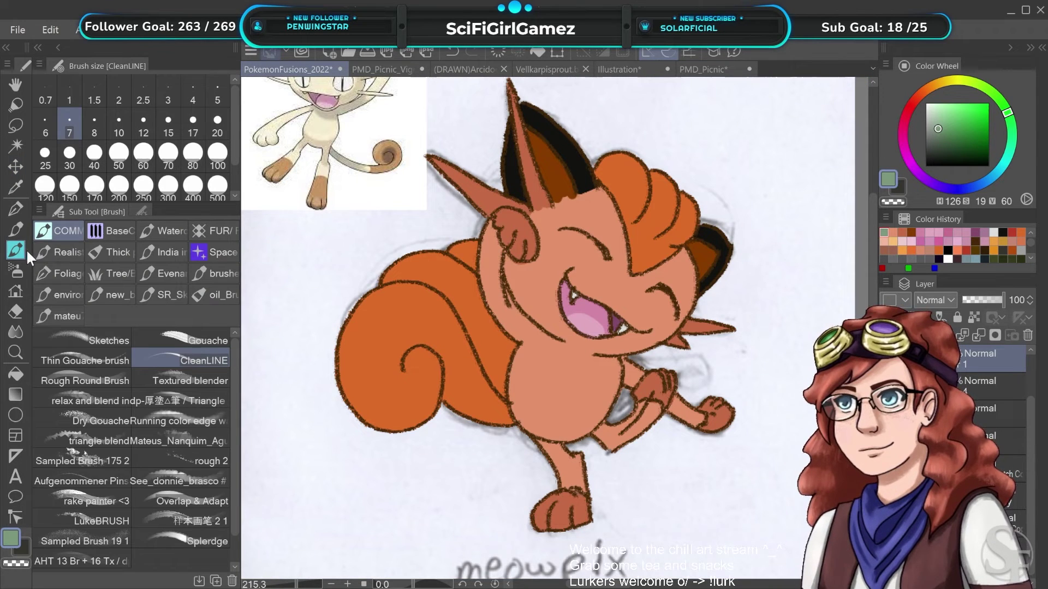
{"action": "scroll", "coordinate": [545, 327], "scroll_direction": "down", "scroll_amount": 1}
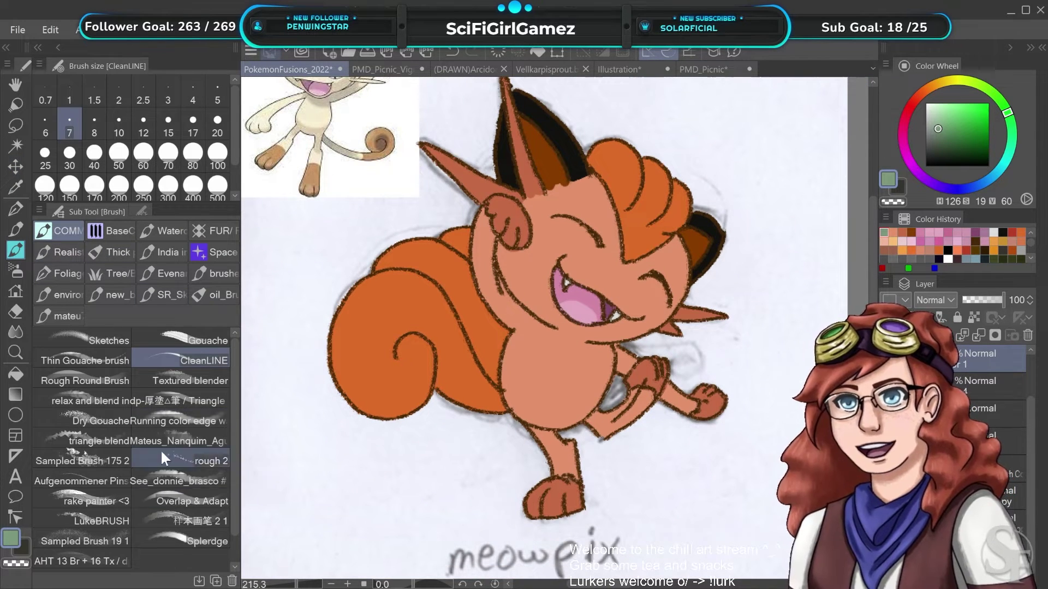
{"action": "left_click", "coordinate": [166, 230]}
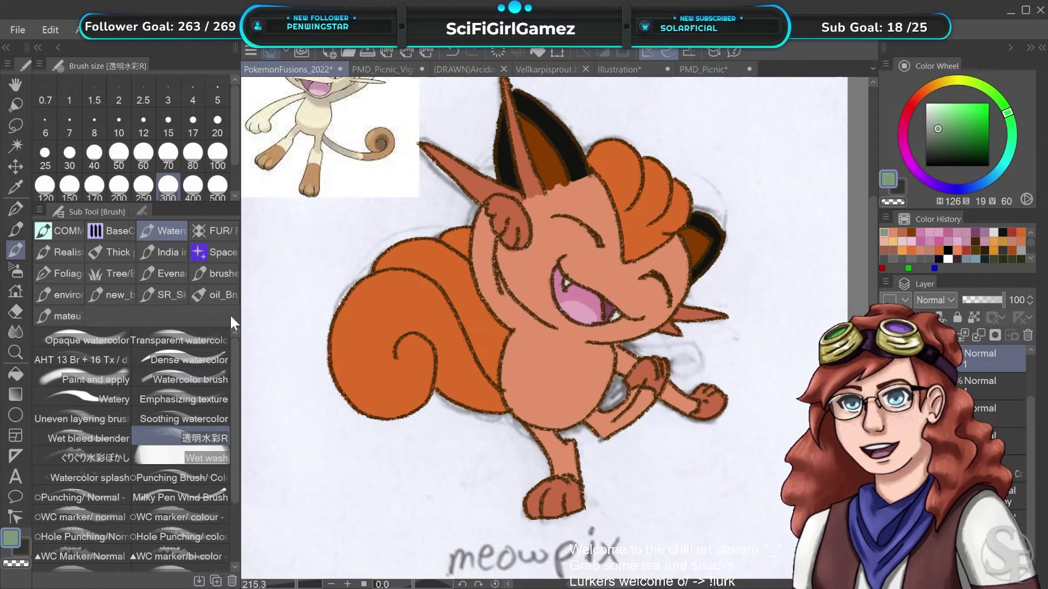
{"action": "scroll", "coordinate": [231, 483], "scroll_direction": "down", "scroll_amount": 3}
{"action": "scroll", "coordinate": [233, 494], "scroll_direction": "down", "scroll_amount": 1}
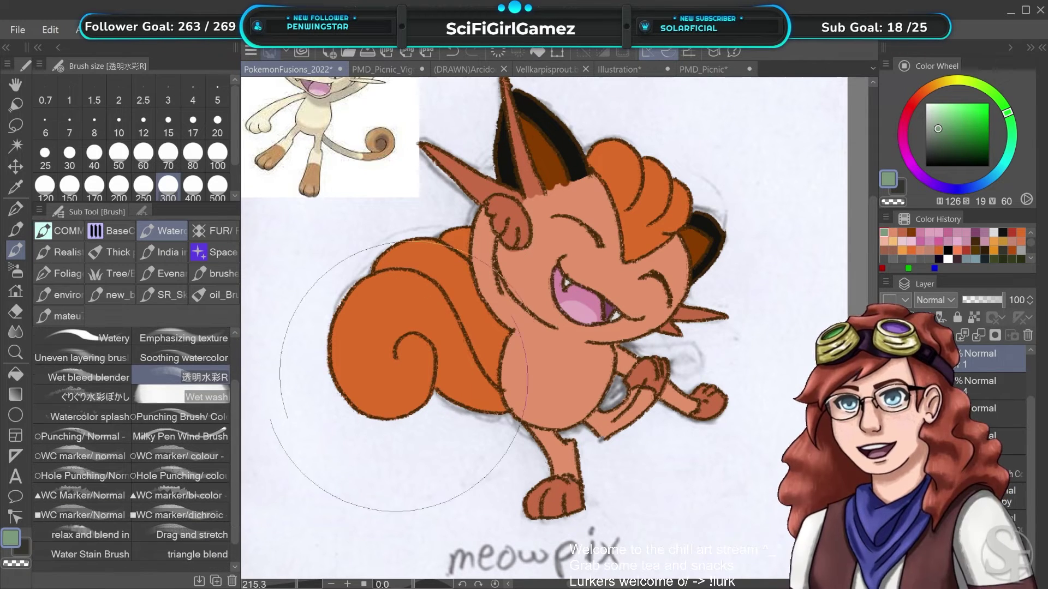
Hide the scanned sketch behind the fusion character and show the cream background layer
{"action": "left_click", "coordinate": [887, 468]}
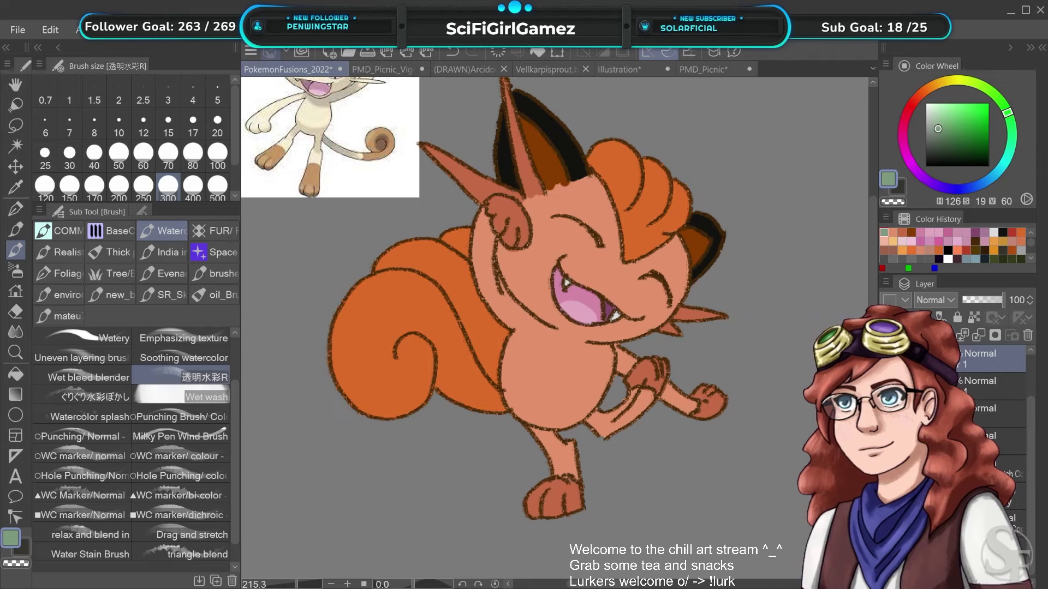
{"action": "left_click", "coordinate": [977, 359]}
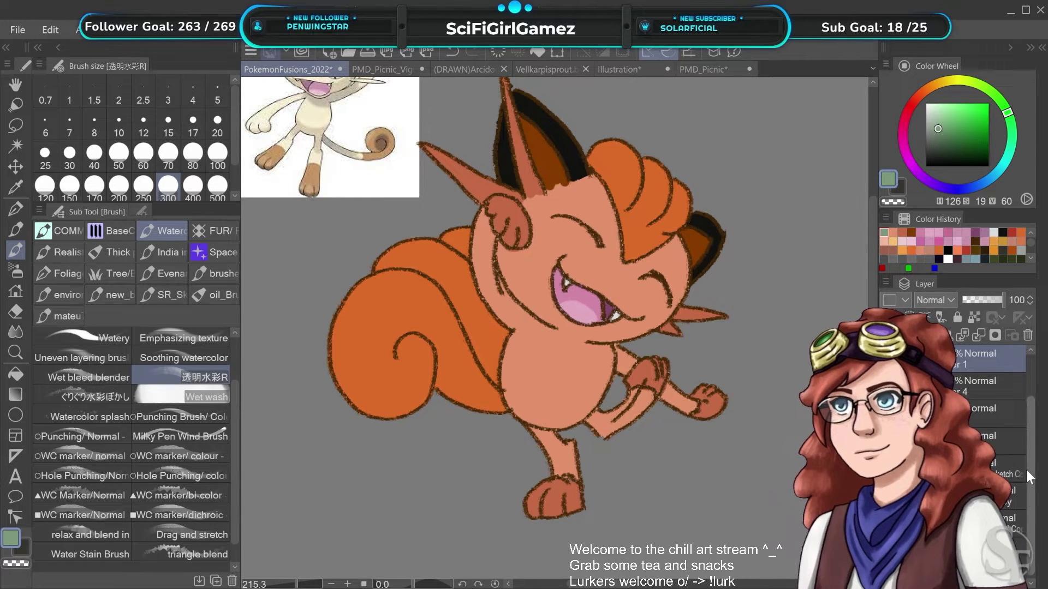
{"action": "left_click_drag", "start_coordinate": [1027, 472], "coordinate": [1030, 490]}
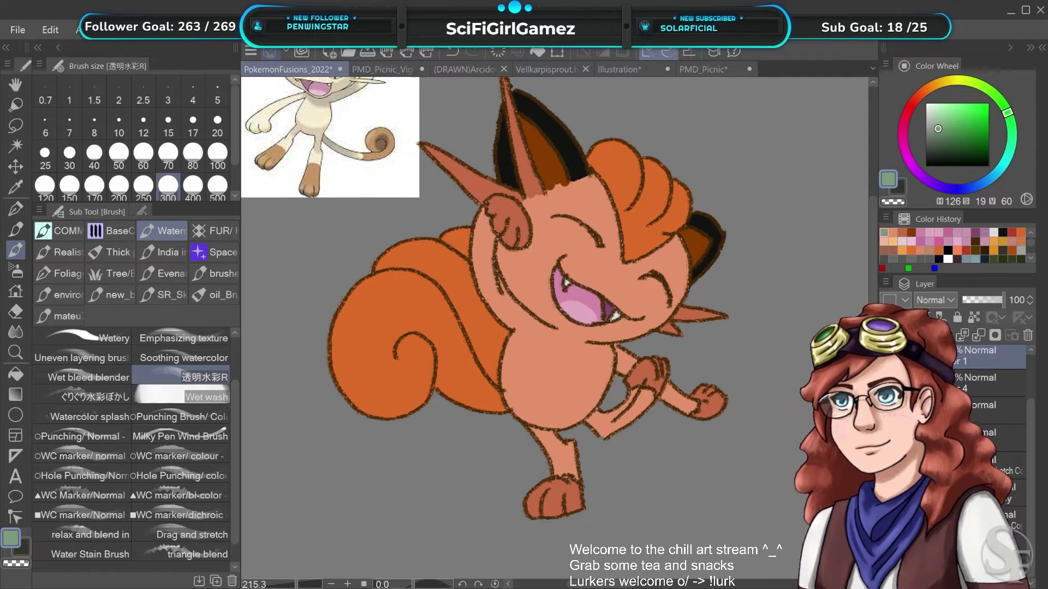
{"action": "left_click", "coordinate": [887, 573]}
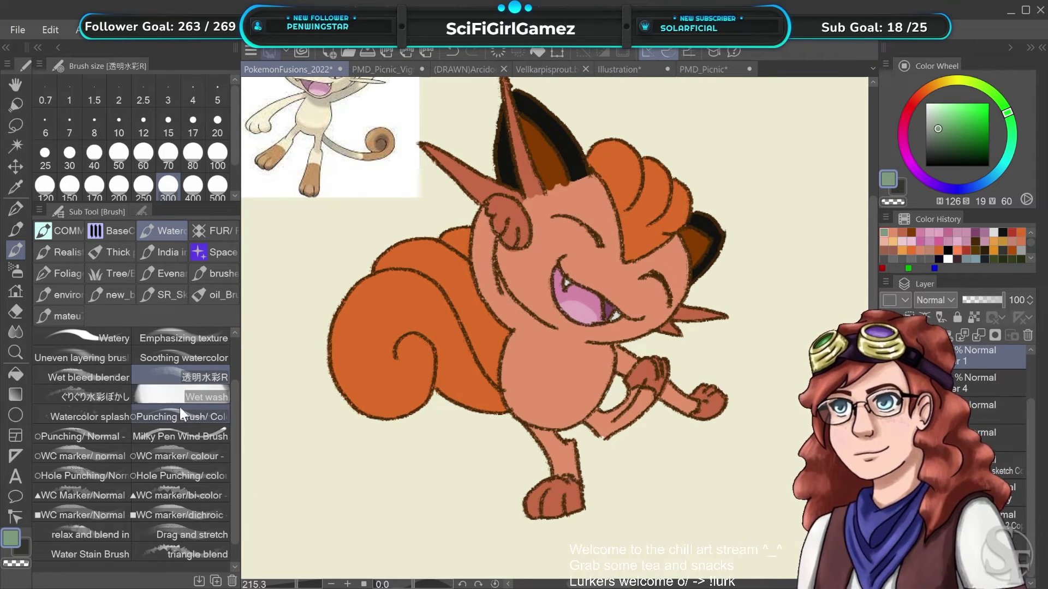
Choose the Wet bleed blender brush and sample the orange of the character's tail
{"action": "left_click", "coordinate": [104, 378]}
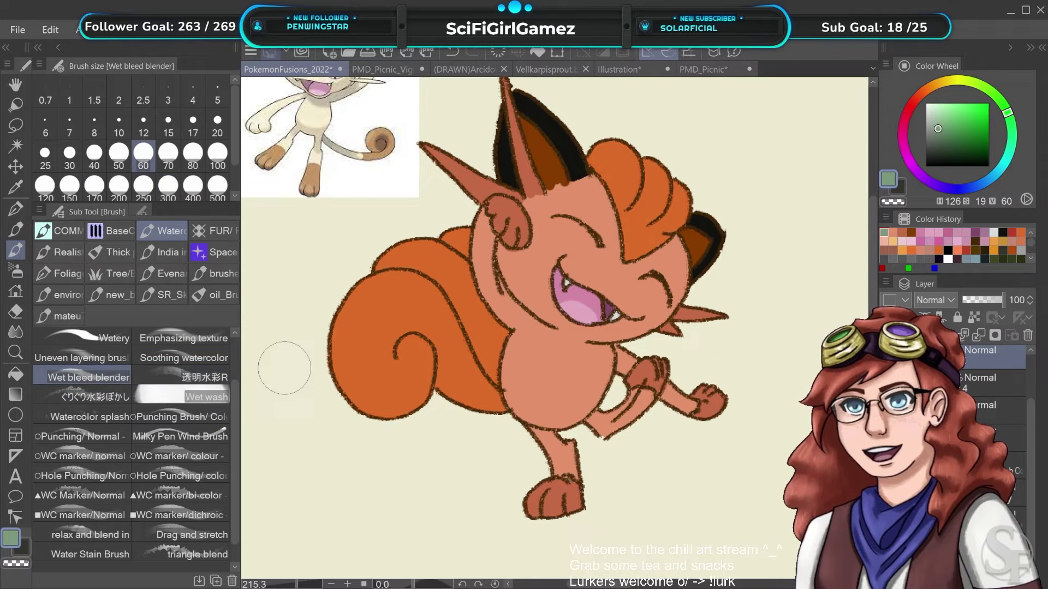
{"action": "left_click", "coordinate": [447, 321], "text": "alt"}
{"action": "left_click_drag", "start_coordinate": [335, 370], "coordinate": [334, 397]}
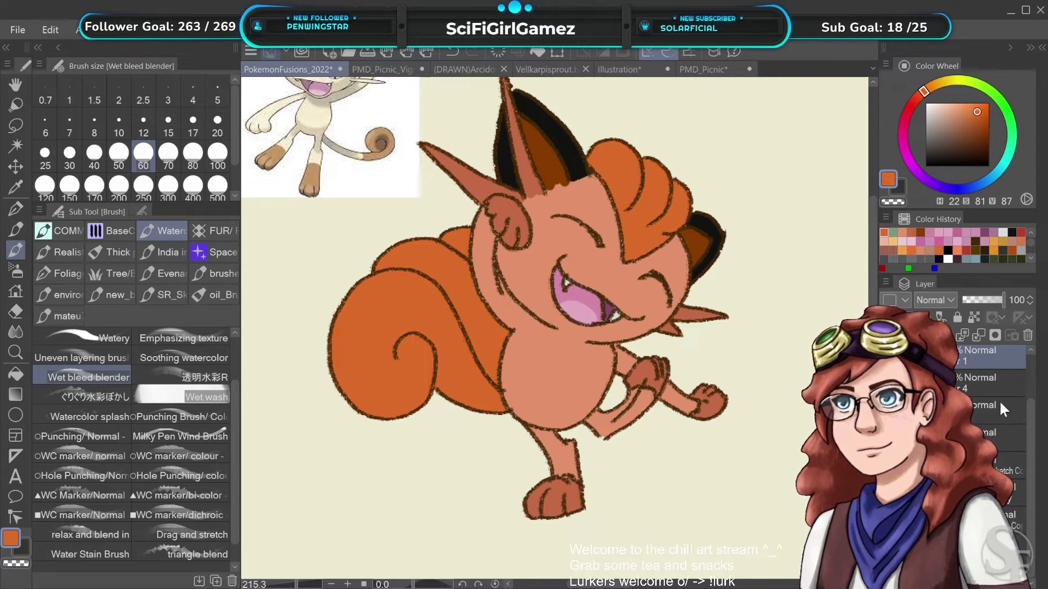
Set the blending mode of the layer holding the character's darker markings to Multiply and compare the drawing with it hidden and shown
{"action": "scroll", "coordinate": [1033, 441], "scroll_direction": "up", "scroll_amount": 2}
{"action": "left_click", "coordinate": [887, 400]}
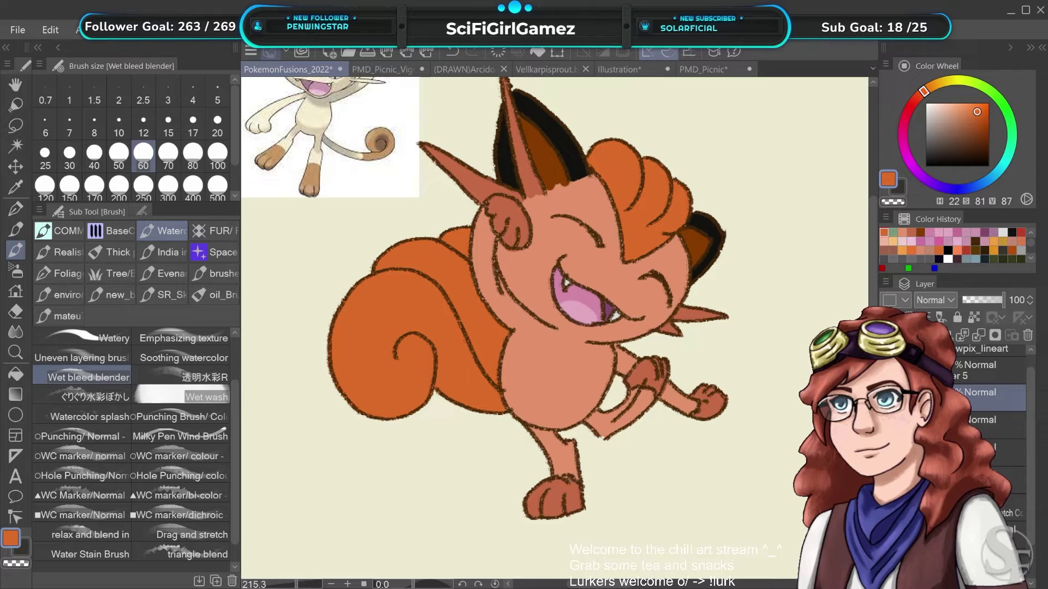
{"action": "left_click", "coordinate": [943, 300]}
{"action": "left_click", "coordinate": [948, 106]}
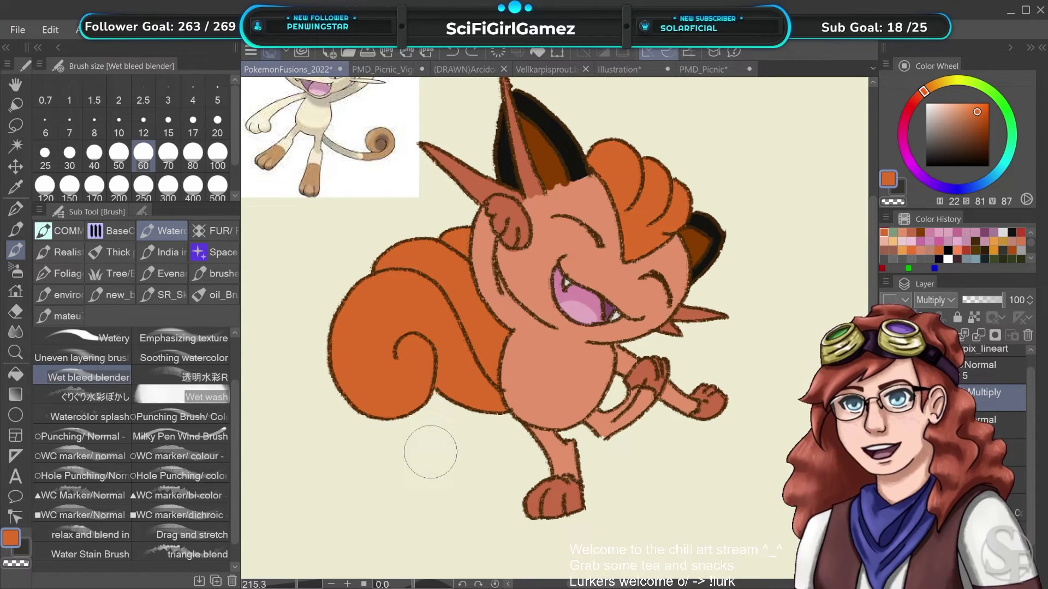
{"action": "left_click", "coordinate": [887, 400]}
{"action": "left_click", "coordinate": [886, 400]}
{"action": "left_click", "coordinate": [887, 400]}
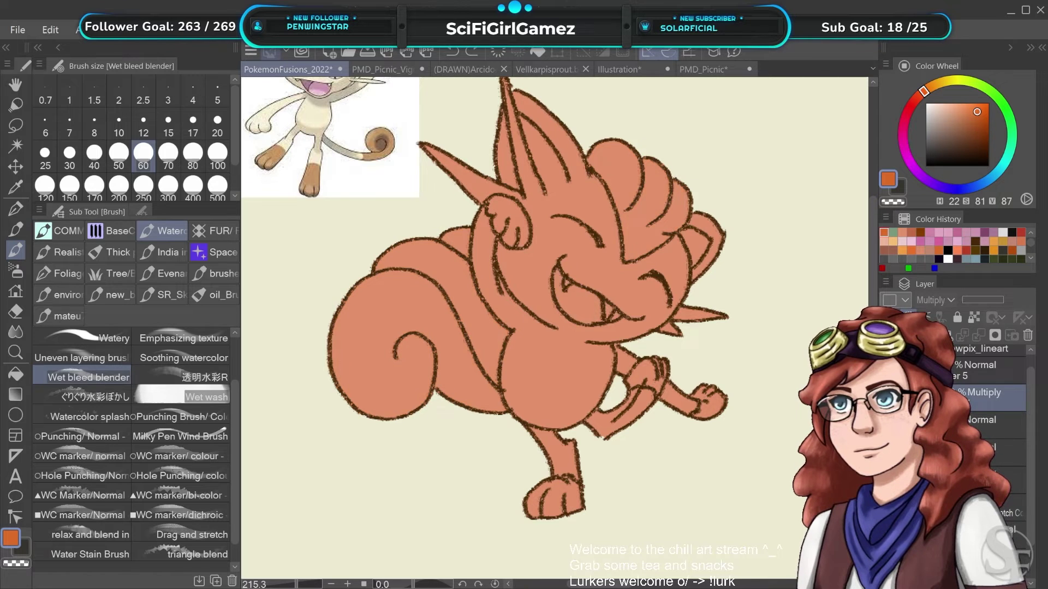
{"action": "left_click", "coordinate": [886, 400]}
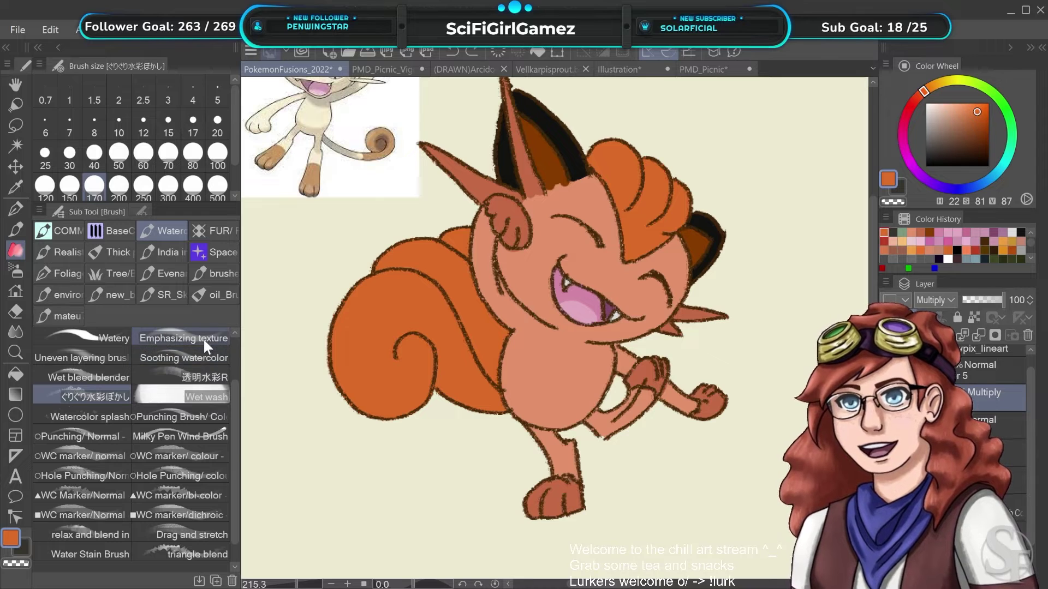
Try the 透明水彩R, Watercolor splash and Punching/Normal brushes on the character's tail, undoing each test stroke
{"action": "left_click", "coordinate": [205, 376]}
{"action": "left_click_drag", "start_coordinate": [375, 339], "coordinate": [440, 320]}
{"action": "key", "text": "ctrl+z"}
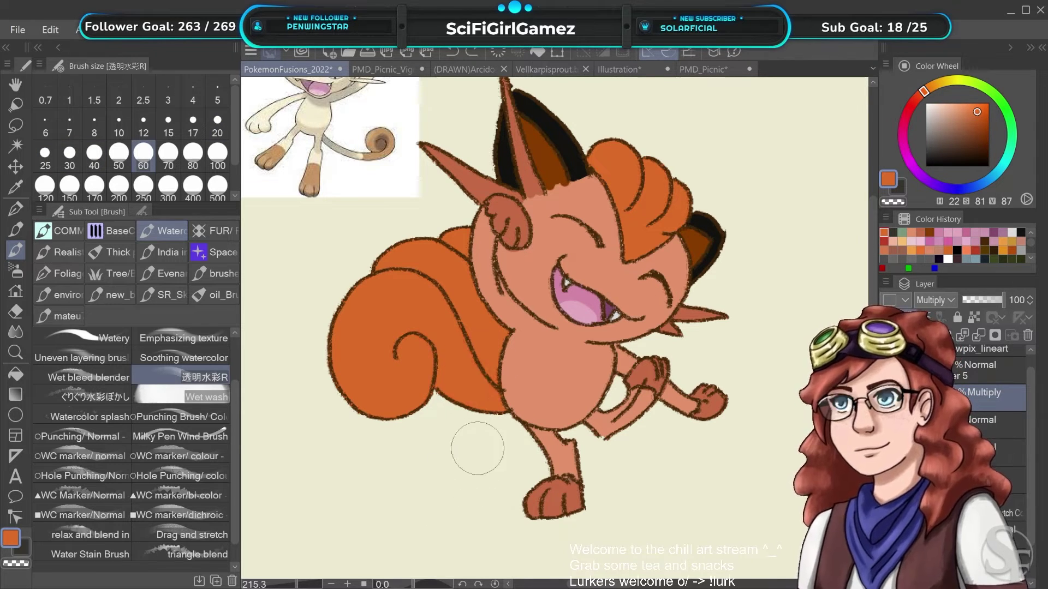
{"action": "left_click_drag", "start_coordinate": [384, 354], "coordinate": [439, 376]}
{"action": "key", "text": "ctrl+z"}
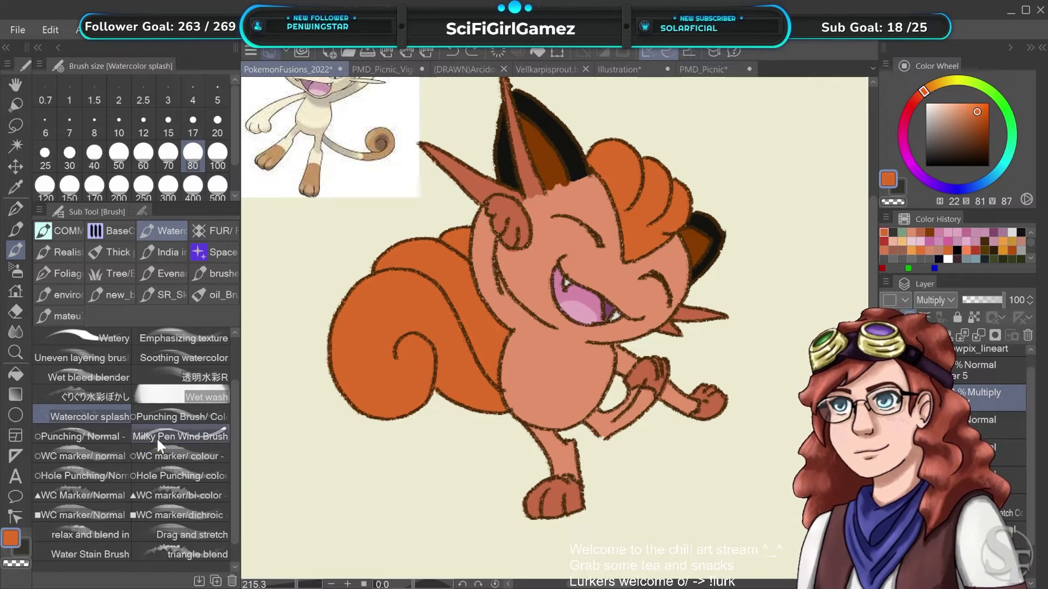
{"action": "key", "text": "ctrl+z"}
{"action": "mouse_move", "coordinate": [474, 400]}
{"action": "left_mouse_down"}
{"action": "mouse_move", "coordinate": [478, 382]}
{"action": "mouse_move", "coordinate": [435, 377]}
{"action": "left_mouse_up"}
{"action": "key", "text": "ctrl+z"}
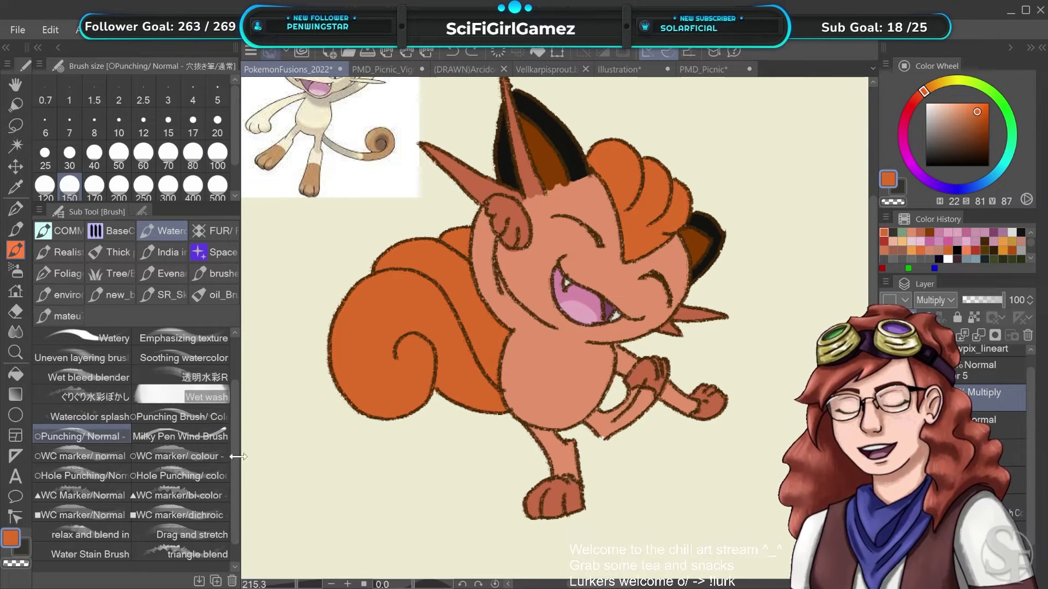
Try the triangle blend, relax and blend in, Drag and stretch, and square WC marker/dichroic watercolor brushes
{"action": "scroll", "coordinate": [231, 445], "scroll_direction": "down", "scroll_amount": 2}
{"action": "left_click", "coordinate": [196, 529]}
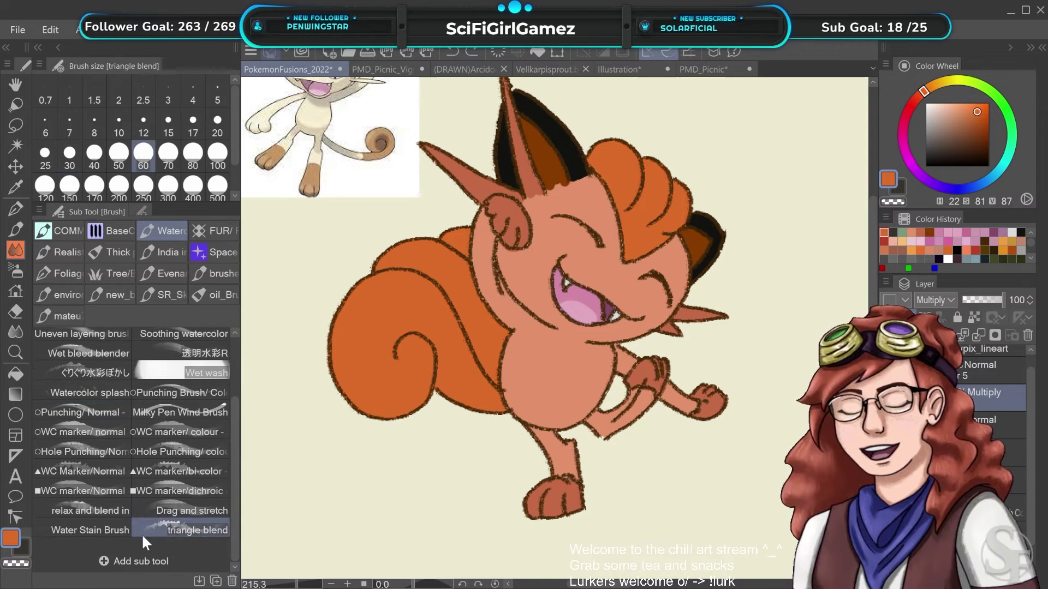
{"action": "left_click", "coordinate": [108, 512]}
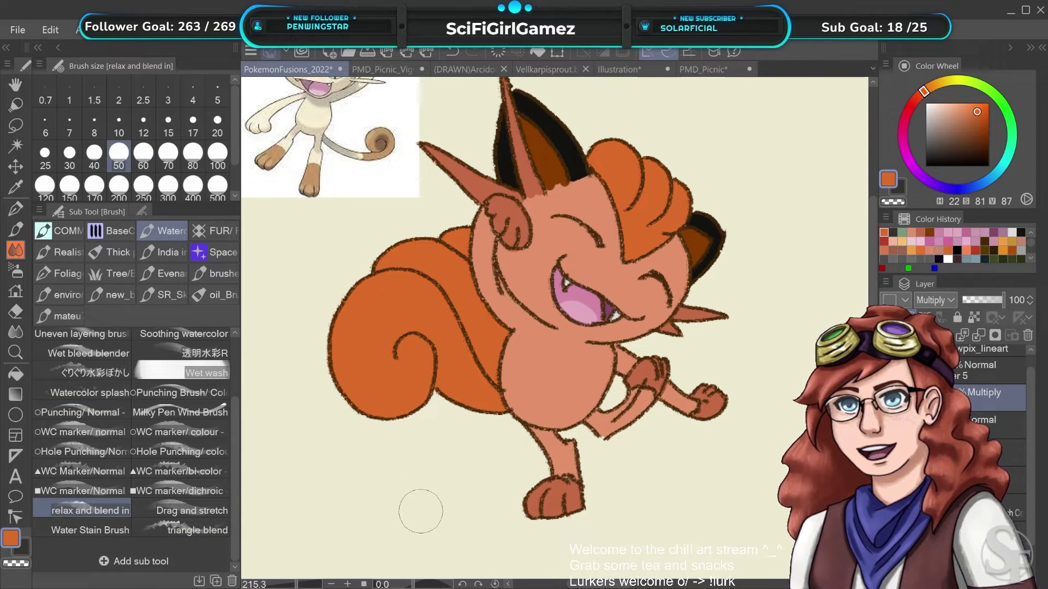
{"action": "left_click", "coordinate": [188, 513]}
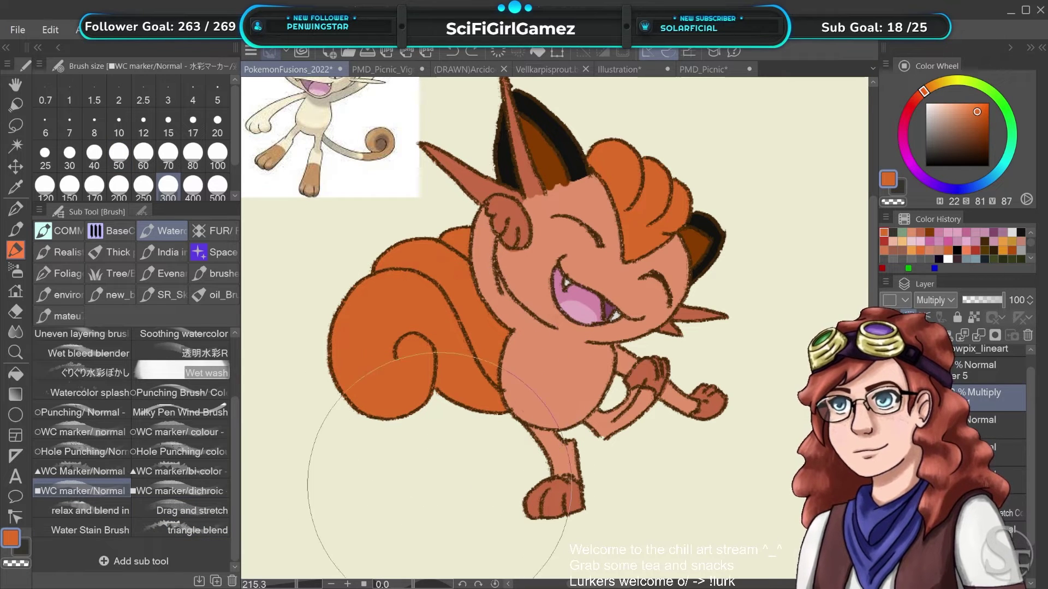
{"action": "left_click", "coordinate": [199, 491]}
Try the Hole Punching/Normal brush at size 40 on the tail's inner curl and undo the test shading
{"action": "left_click", "coordinate": [76, 452]}
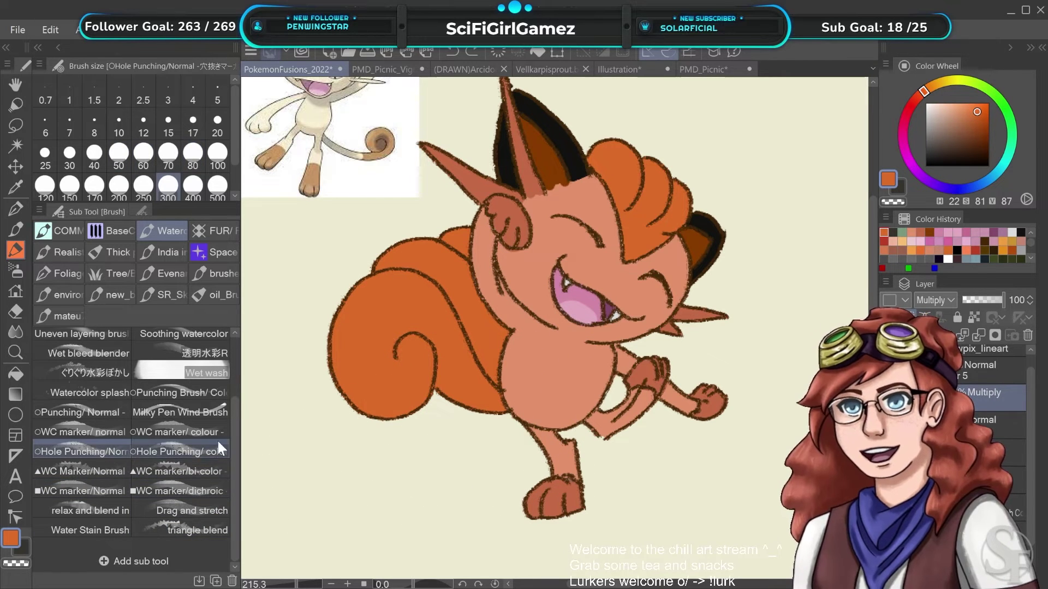
{"action": "key", "text": "bracketleft"}
{"action": "key", "text": "bracketleft"}
{"action": "key", "text": "bracketleft"}
{"action": "key", "text": "bracketleft"}
{"action": "key", "text": "bracketleft"}
{"action": "key", "text": "bracketleft"}
{"action": "key", "text": "bracketleft"}
{"action": "key", "text": "bracketleft"}
{"action": "key", "text": "bracketleft"}
{"action": "key", "text": "bracketleft"}
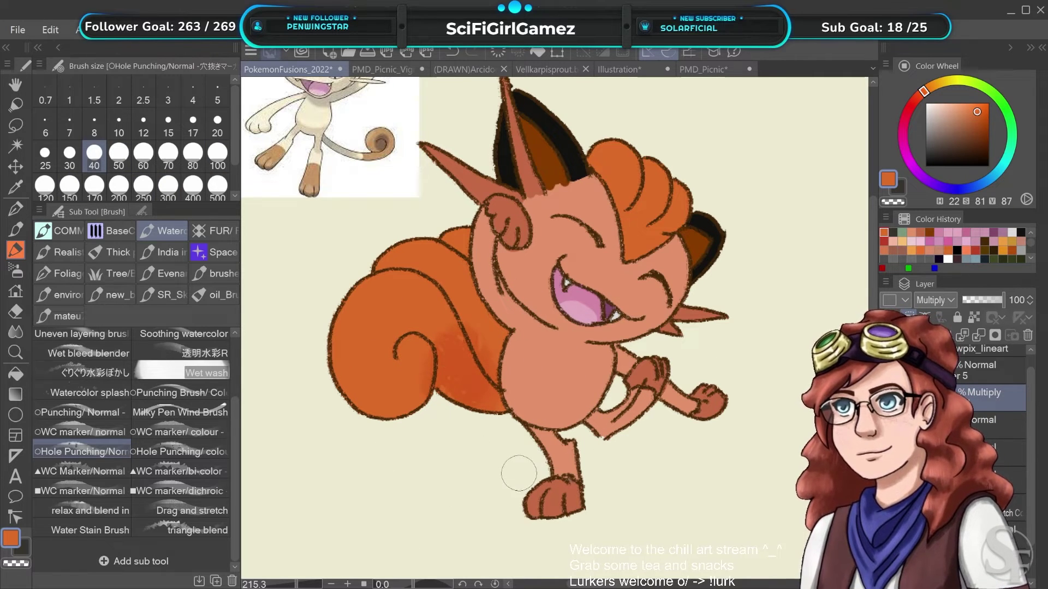
{"action": "key", "text": "ctrl+z"}
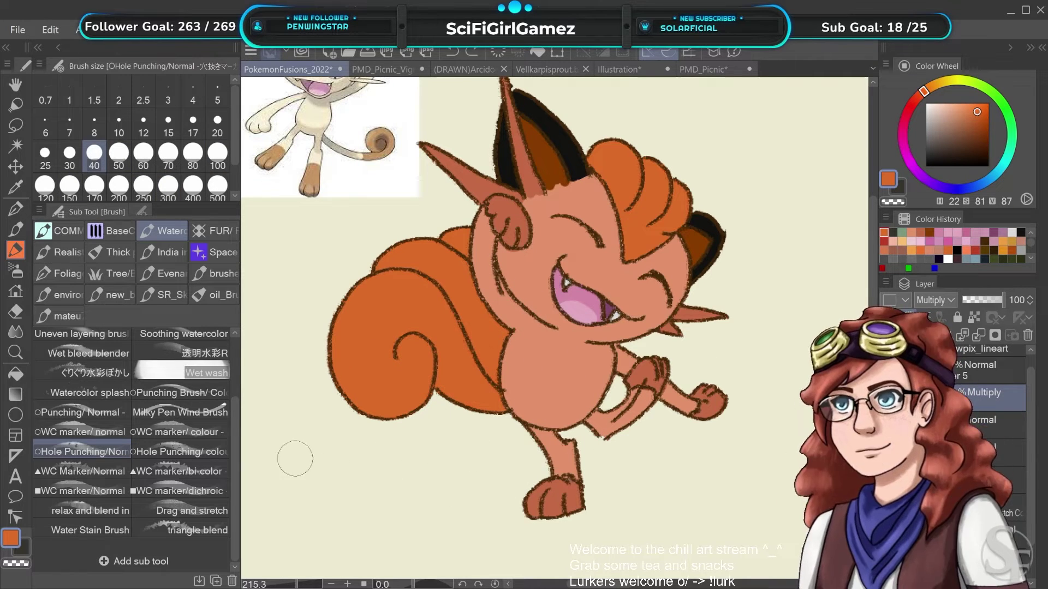
Try the ぐりぐり水彩ぼかし, Soothing watercolor and Wet bleed blender brushes for the shading
{"action": "left_click", "coordinate": [104, 373]}
{"action": "left_click_drag", "start_coordinate": [231, 407], "coordinate": [230, 359]}
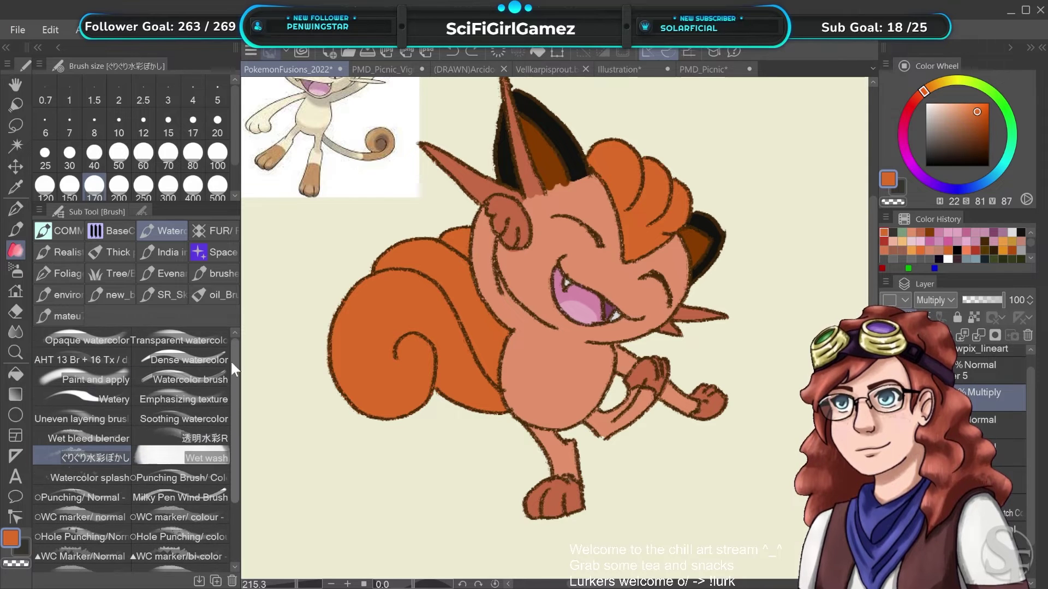
{"action": "left_click", "coordinate": [183, 419]}
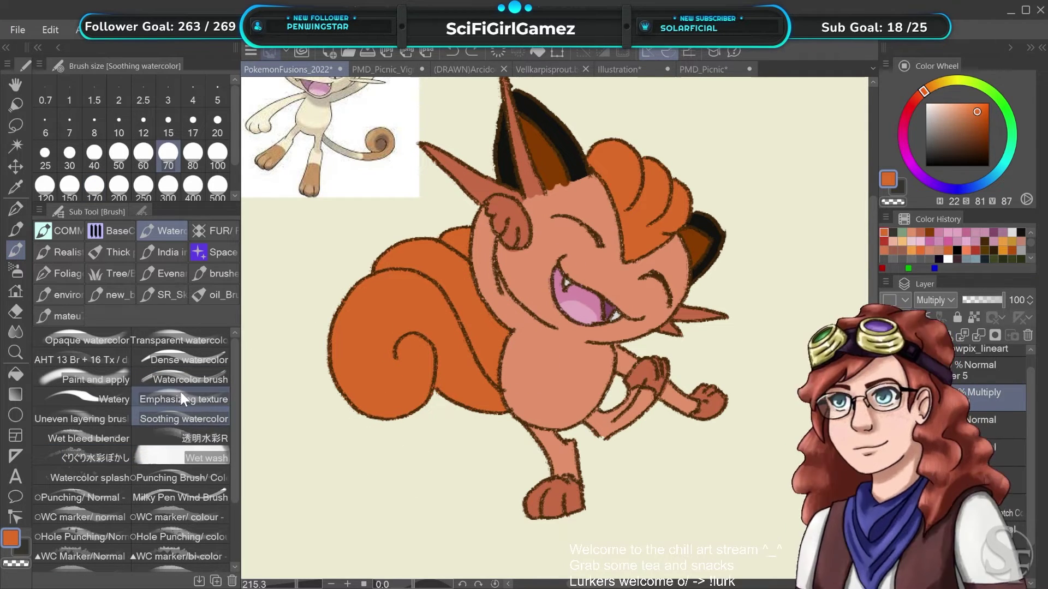
{"action": "left_click", "coordinate": [87, 438]}
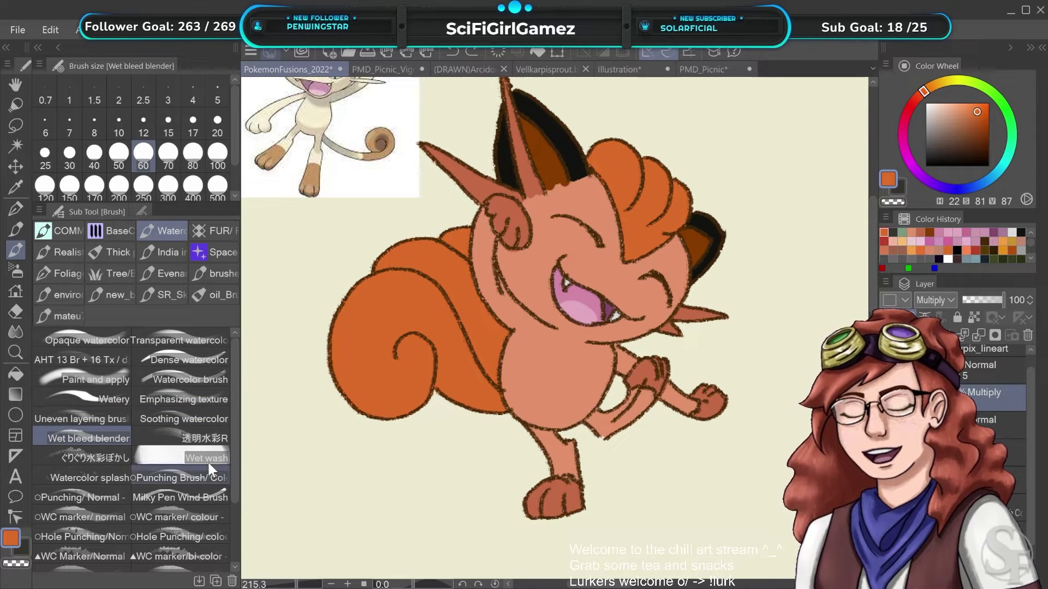
{"action": "left_click", "coordinate": [105, 458]}
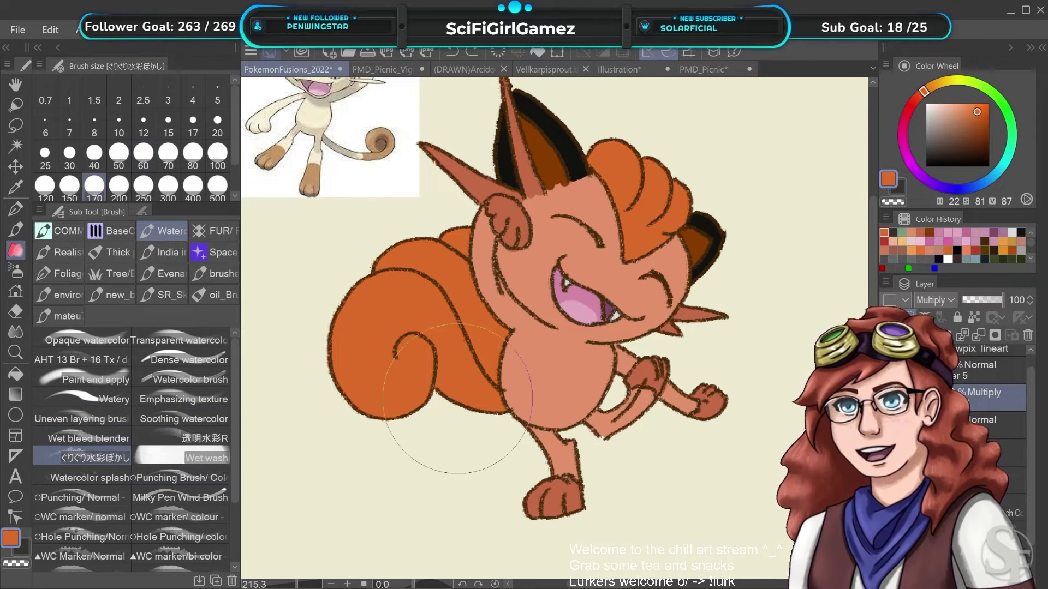
Try the Wet wash brush on the tail, reduce its size to 20, and undo the test strokes
{"action": "left_click", "coordinate": [209, 459]}
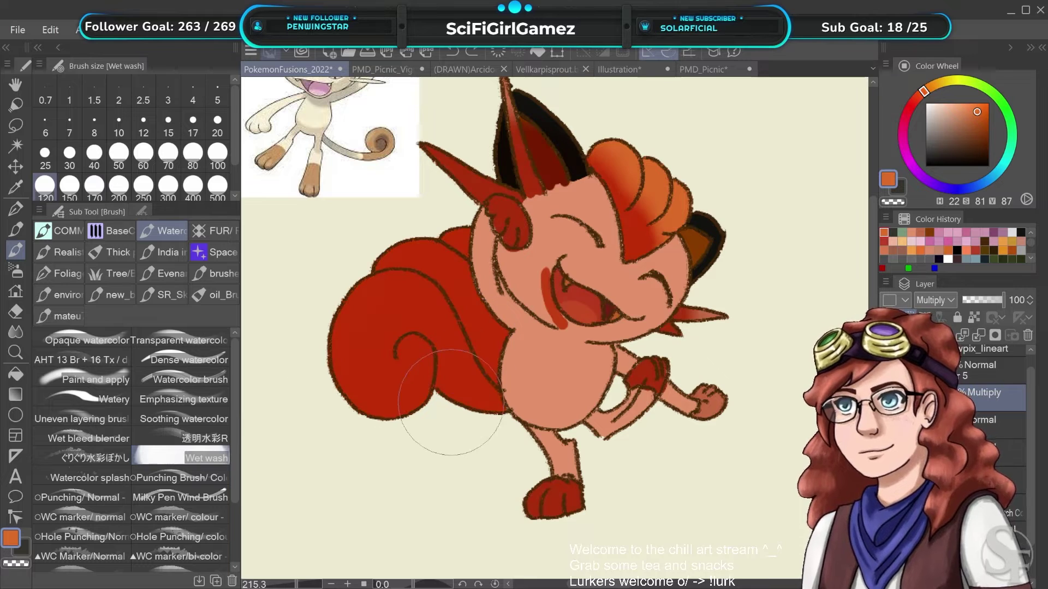
{"action": "key", "text": "ctrl+z"}
{"action": "key", "text": "bracketleft"}
{"action": "key", "text": "bracketleft"}
{"action": "key", "text": "bracketleft"}
{"action": "key", "text": "bracketleft"}
{"action": "key", "text": "bracketleft"}
{"action": "key", "text": "bracketleft"}
{"action": "key", "text": "bracketleft"}
{"action": "key", "text": "bracketleft"}
{"action": "key", "text": "bracketleft"}
{"action": "mouse_move", "coordinate": [485, 357]}
{"action": "left_mouse_down"}
{"action": "mouse_move", "coordinate": [563, 273]}
{"action": "mouse_move", "coordinate": [558, 380]}
{"action": "mouse_move", "coordinate": [672, 226]}
{"action": "mouse_move", "coordinate": [596, 184]}
{"action": "mouse_move", "coordinate": [452, 226]}
{"action": "mouse_move", "coordinate": [589, 156]}
{"action": "mouse_move", "coordinate": [408, 353]}
{"action": "mouse_move", "coordinate": [555, 214]}
{"action": "mouse_move", "coordinate": [475, 354]}
{"action": "mouse_move", "coordinate": [369, 401]}
{"action": "mouse_move", "coordinate": [337, 427]}
{"action": "left_mouse_up"}
{"action": "key", "text": "ctrl+z"}
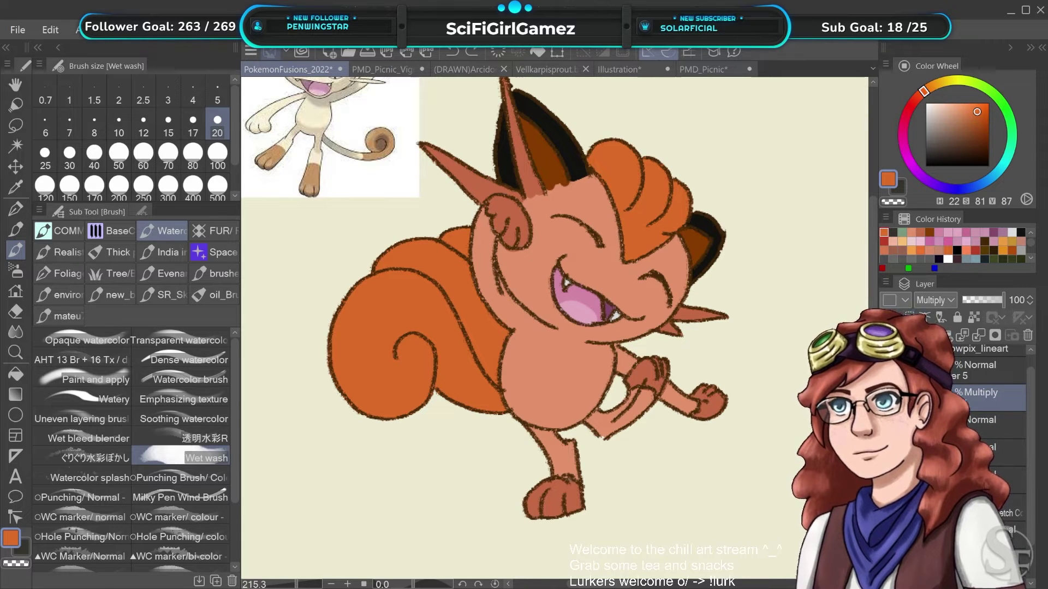
Compare the drawing with the Normal layer beneath the Multiply layer hidden and shown, and reselect the Multiply layer
{"action": "left_click", "coordinate": [886, 425]}
{"action": "left_click", "coordinate": [887, 425]}
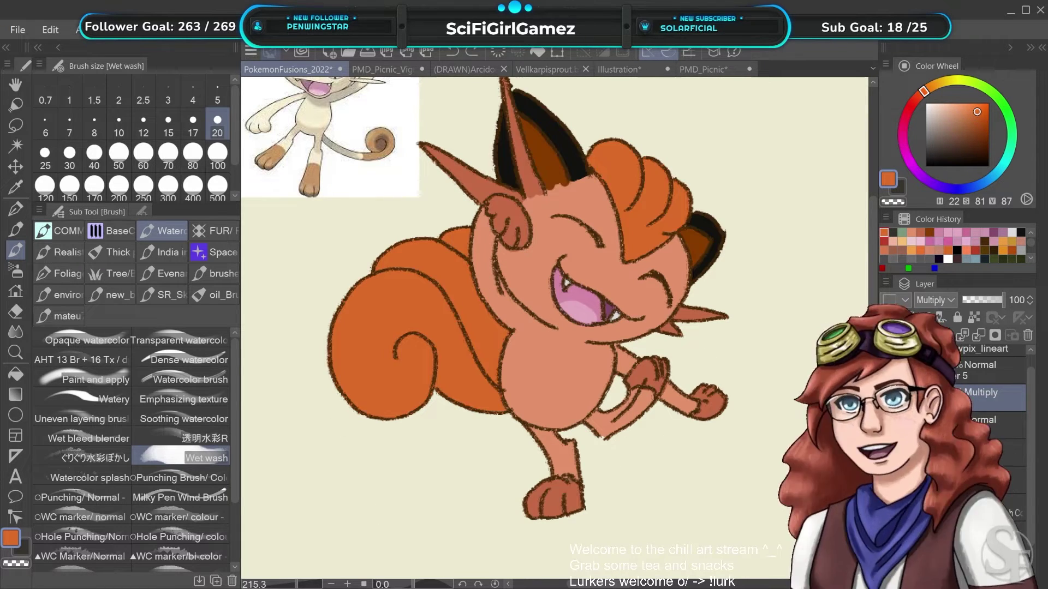
{"action": "left_click", "coordinate": [987, 423]}
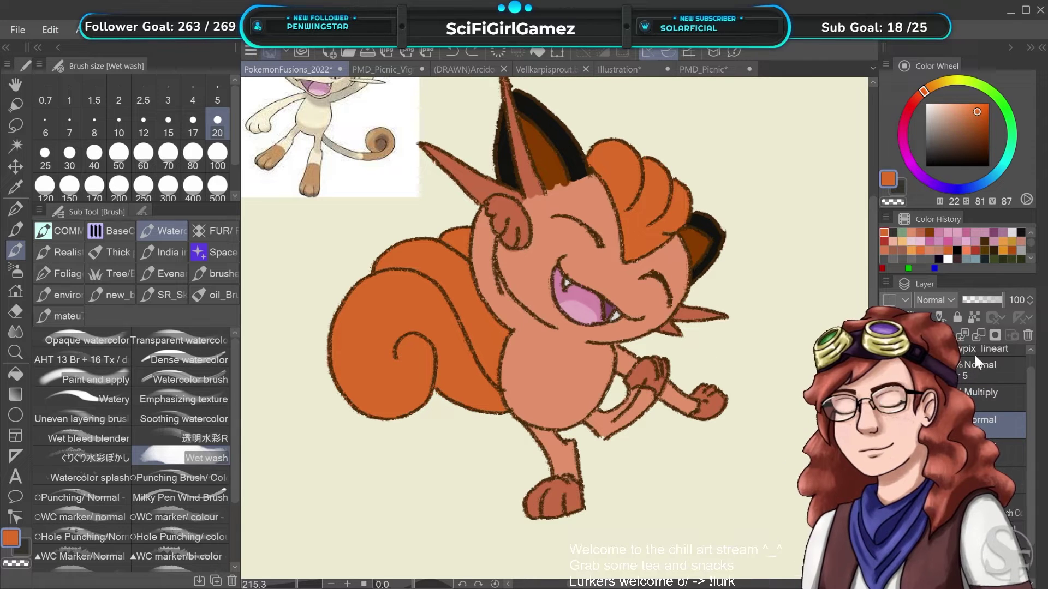
{"action": "left_click", "coordinate": [887, 425]}
{"action": "left_click", "coordinate": [886, 425]}
{"action": "left_click", "coordinate": [887, 425]}
{"action": "left_click", "coordinate": [887, 425]}
{"action": "left_click", "coordinate": [988, 397]}
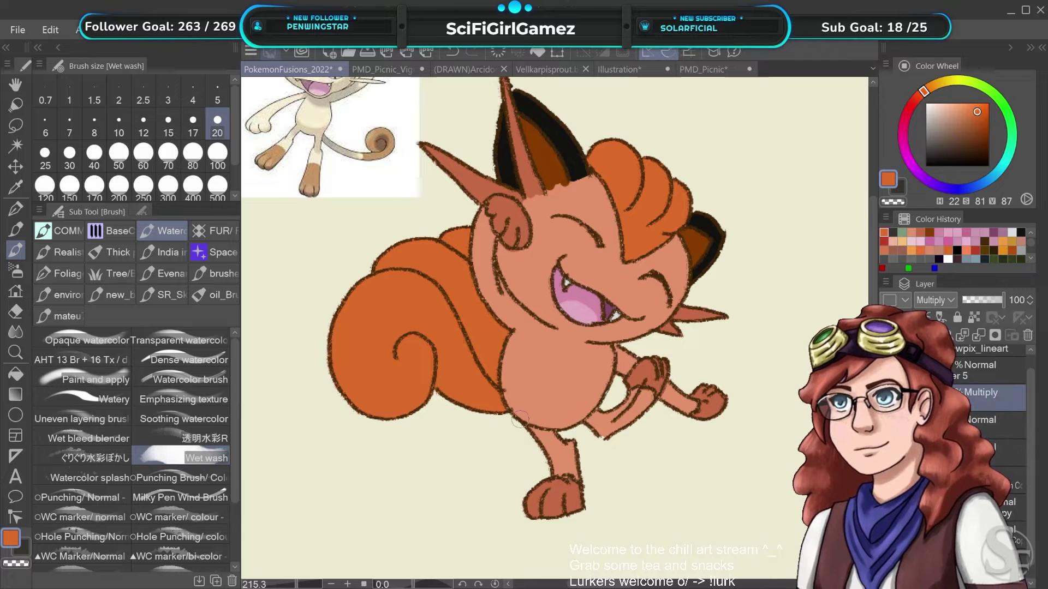
Try the ぐりぐり水彩ぼかし and triangle-marked WC Marker/Normal brushes, rechecking the visibility of the layer beneath the Multiply layer
{"action": "left_click", "coordinate": [90, 457]}
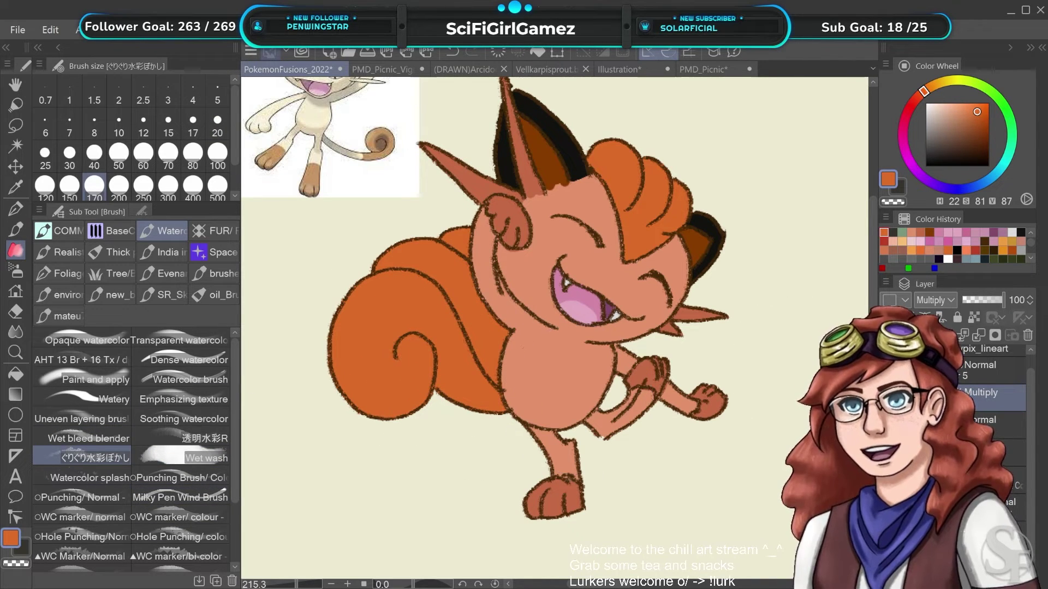
{"action": "left_click", "coordinate": [887, 425]}
{"action": "left_click", "coordinate": [887, 425]}
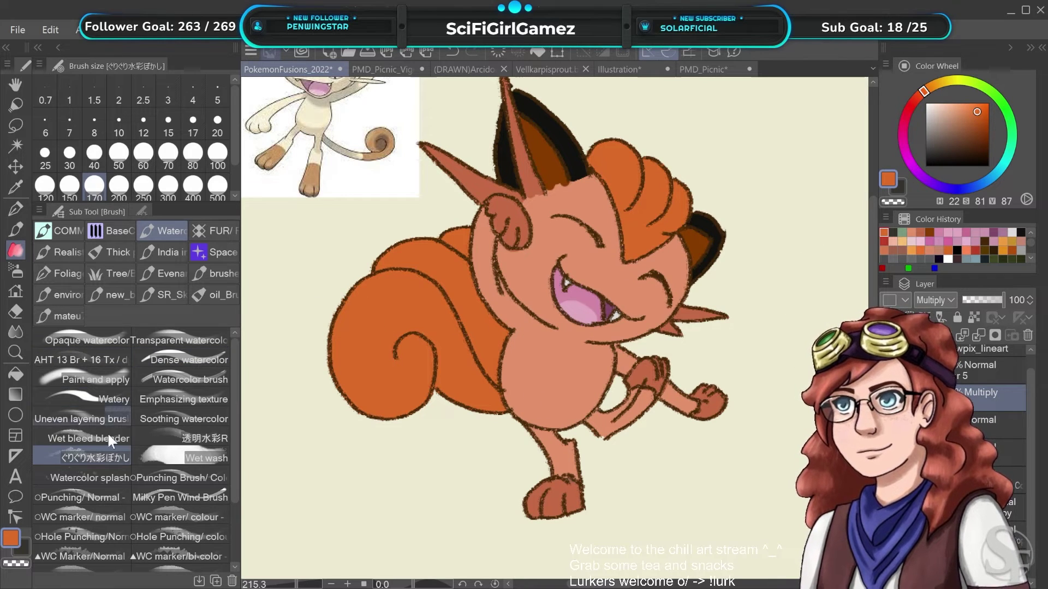
{"action": "left_click", "coordinate": [119, 549]}
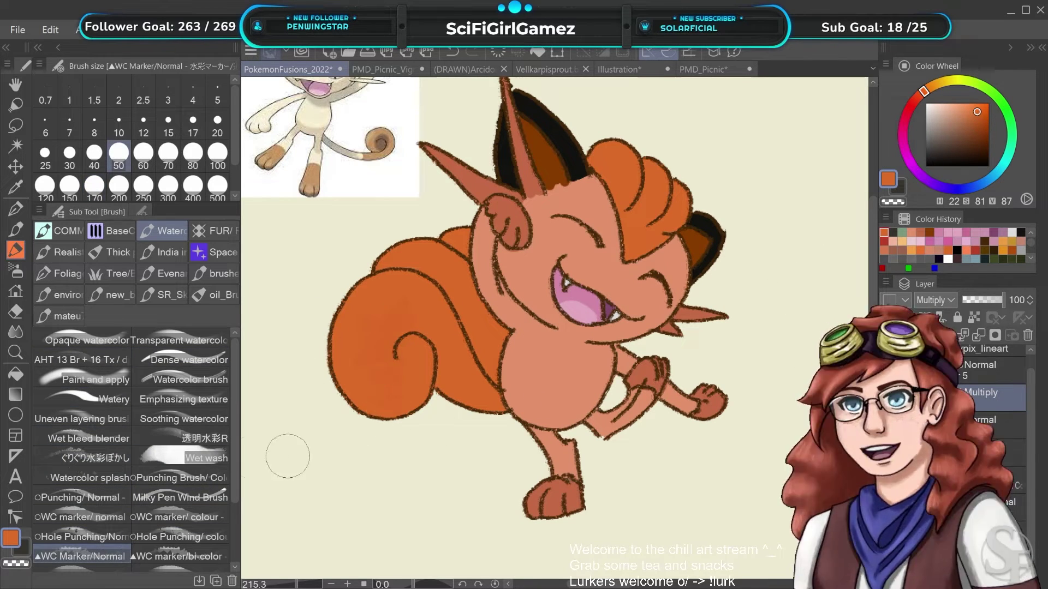
Try the Textured blender and Mateus_Nanquim_Aguado 3 brushes from the common set on the tail and undo the test strokes
{"action": "left_click", "coordinate": [63, 230]}
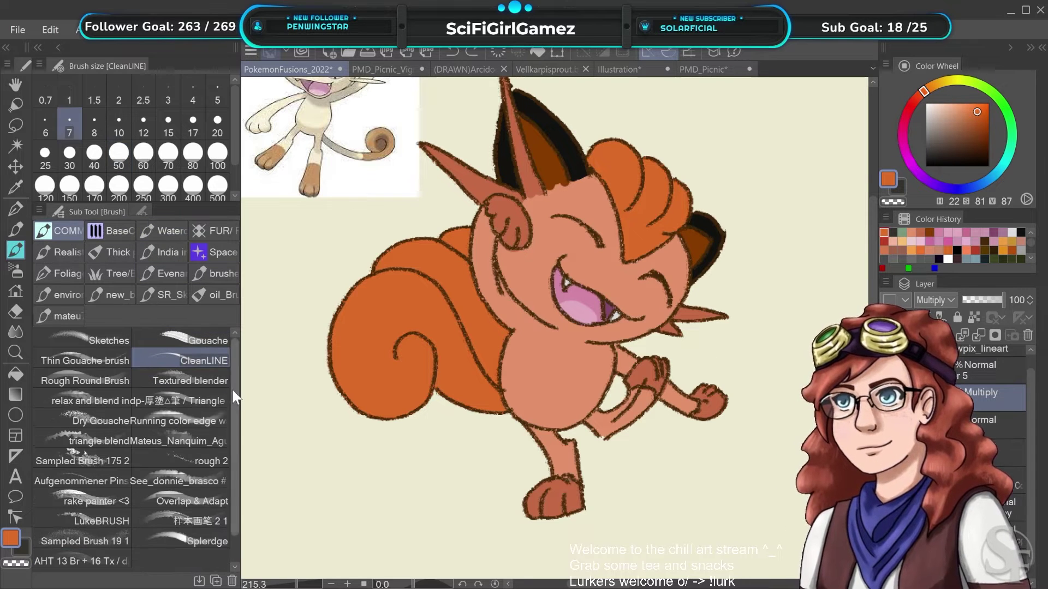
{"action": "left_click", "coordinate": [218, 376]}
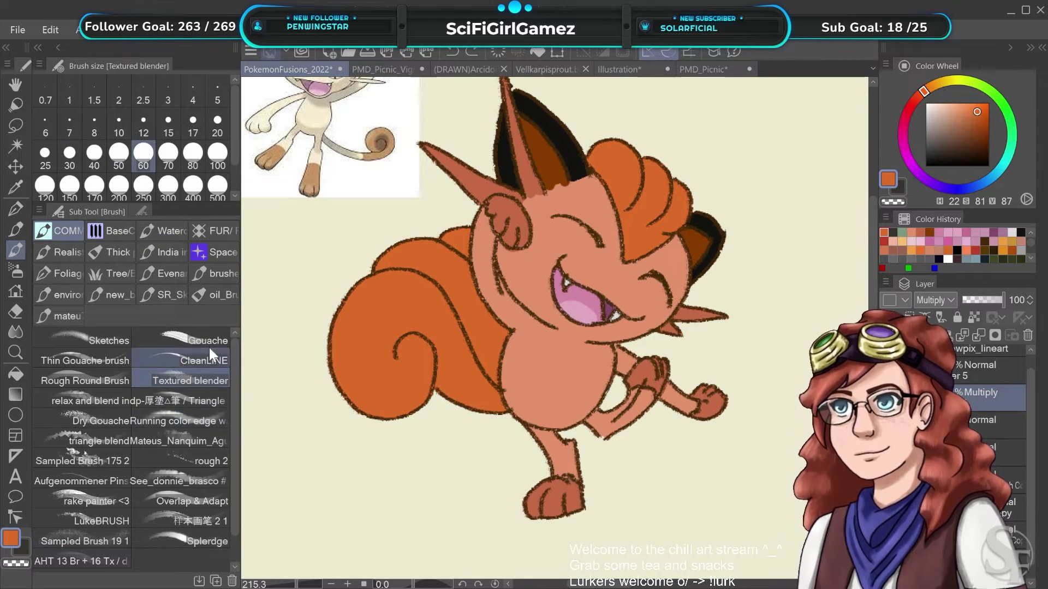
{"action": "left_click", "coordinate": [206, 440]}
{"action": "mouse_move", "coordinate": [419, 372]}
{"action": "left_mouse_down"}
{"action": "mouse_move", "coordinate": [431, 394]}
{"action": "mouse_move", "coordinate": [460, 381]}
{"action": "mouse_move", "coordinate": [499, 406]}
{"action": "mouse_move", "coordinate": [462, 365]}
{"action": "mouse_move", "coordinate": [434, 404]}
{"action": "left_mouse_up"}
{"action": "key", "text": "ctrl+z"}
{"action": "key", "text": "ctrl+z"}
{"action": "left_click_drag", "start_coordinate": [498, 412], "coordinate": [480, 392]}
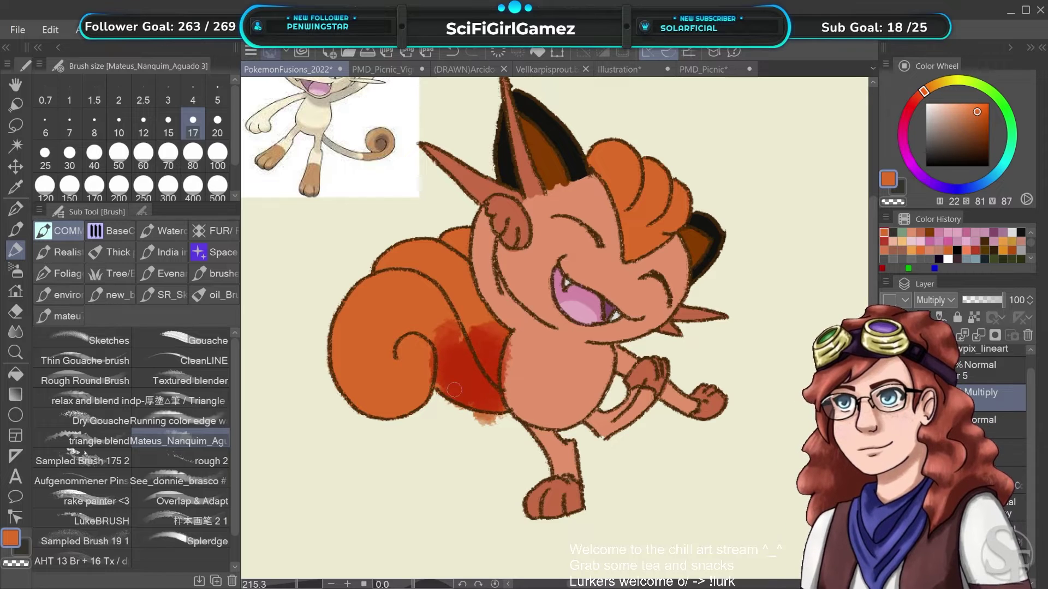
{"action": "key", "text": "ctrl+z"}
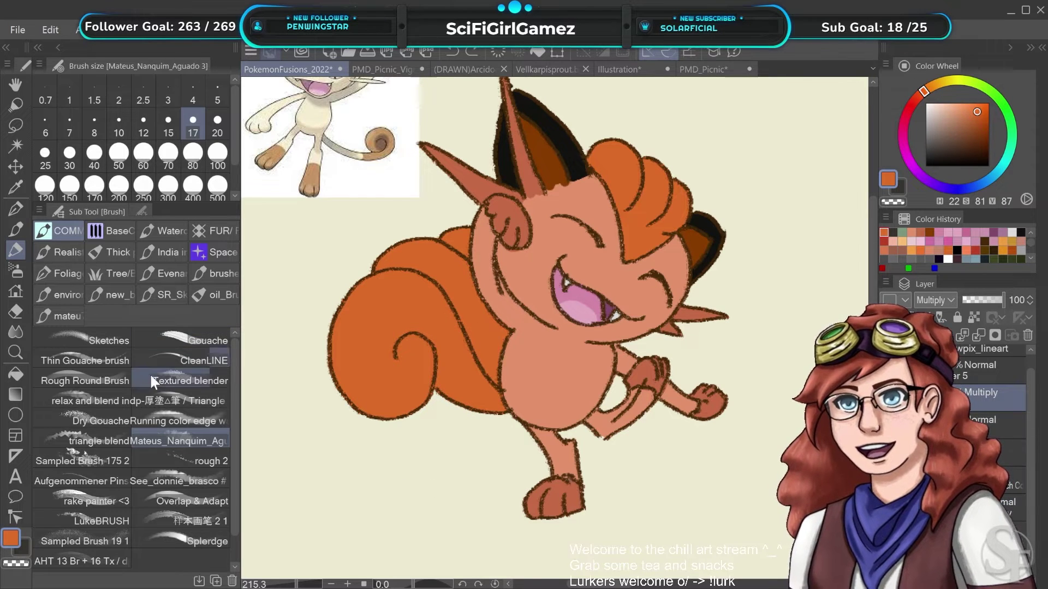
Try the AHT 13 Br + 16 Tx and See_donnie_brasco # 2 brushes, undoing the test shading on the tail
{"action": "left_click", "coordinate": [112, 561]}
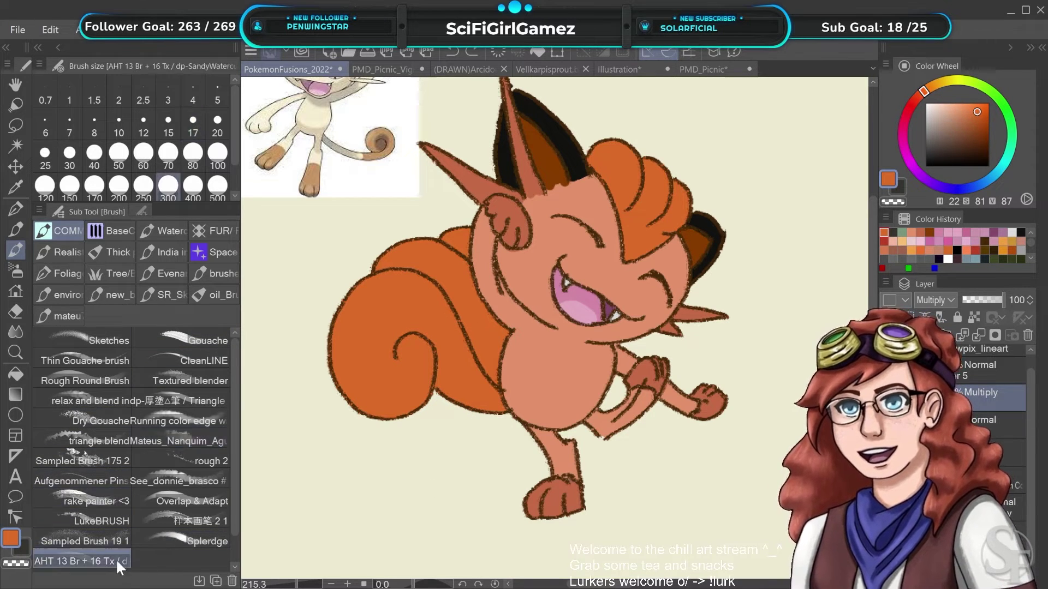
{"action": "left_click", "coordinate": [200, 480]}
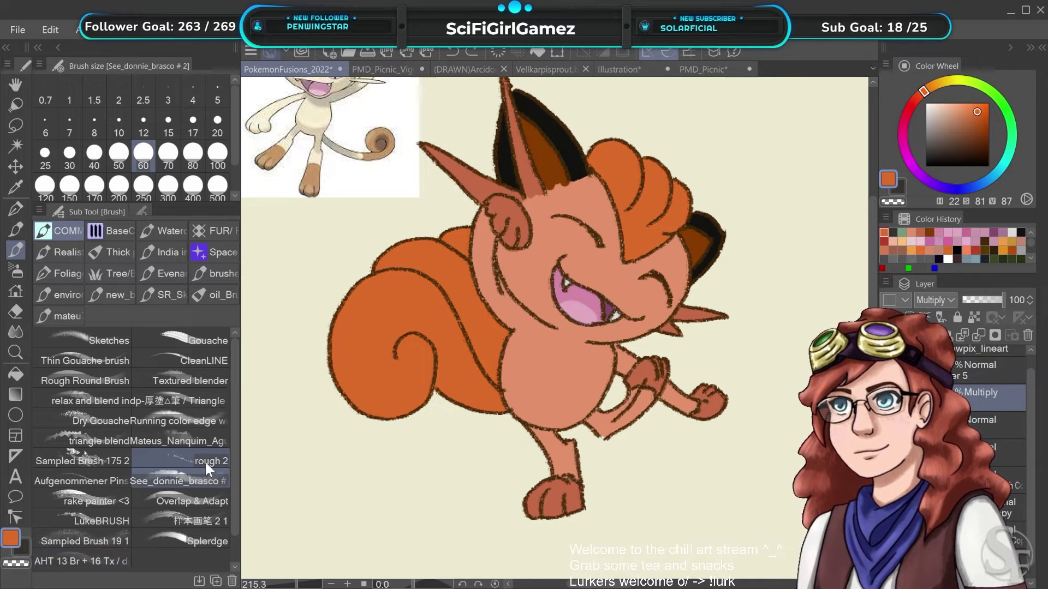
{"action": "mouse_move", "coordinate": [443, 395]}
{"action": "left_mouse_down"}
{"action": "mouse_move", "coordinate": [453, 382]}
{"action": "mouse_move", "coordinate": [465, 403]}
{"action": "left_mouse_up"}
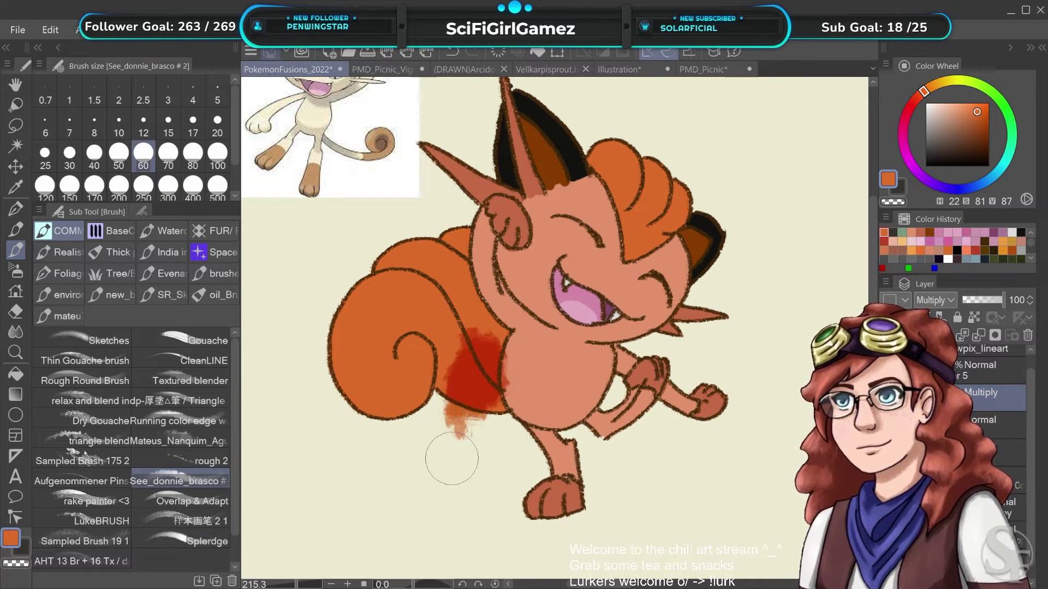
{"action": "key", "text": "ctrl+z"}
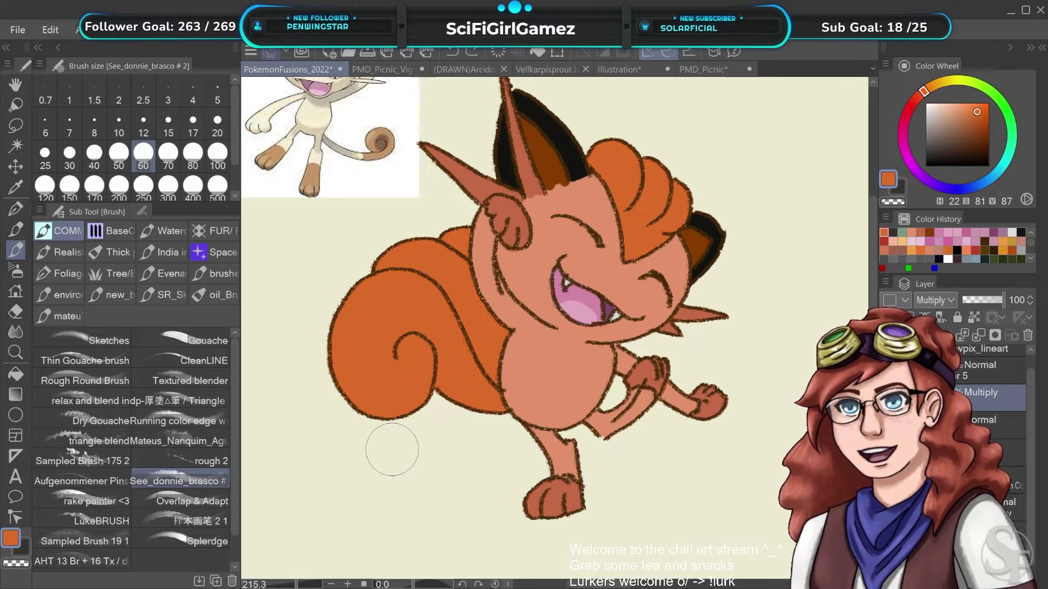
Choose the Rough wash 2 oil brush, undo a test stroke on the tail, and set the brush size to 50
{"action": "left_click", "coordinate": [174, 230]}
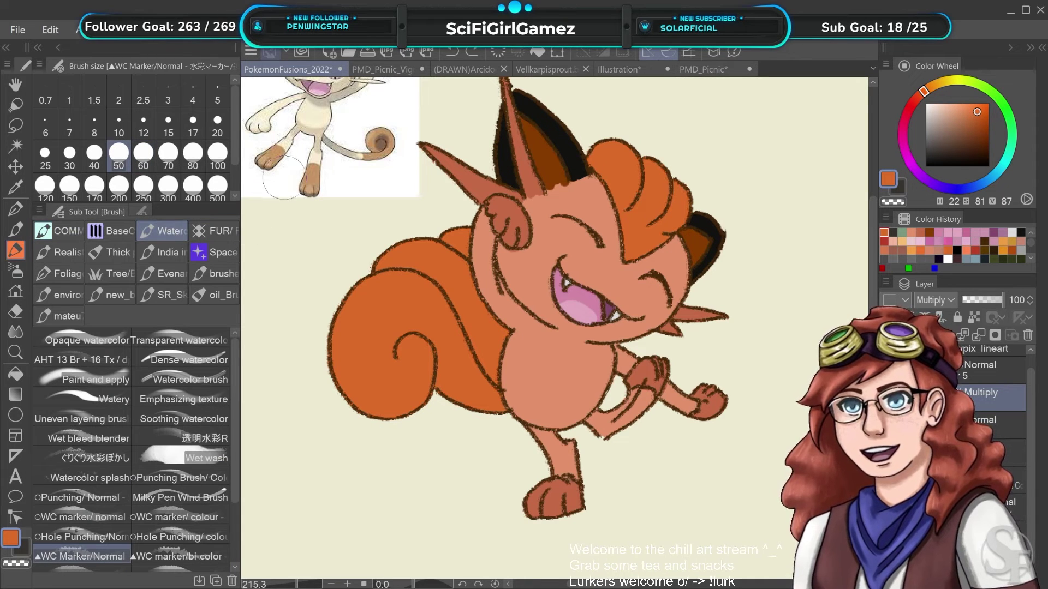
{"action": "scroll", "coordinate": [226, 452], "scroll_direction": "down", "scroll_amount": 5}
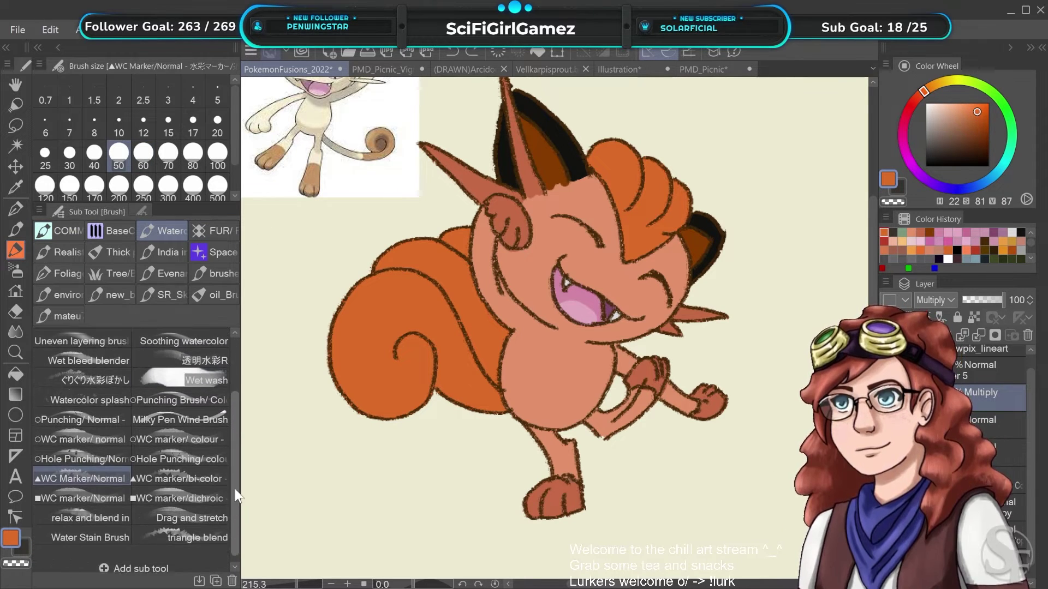
{"action": "left_click", "coordinate": [214, 295]}
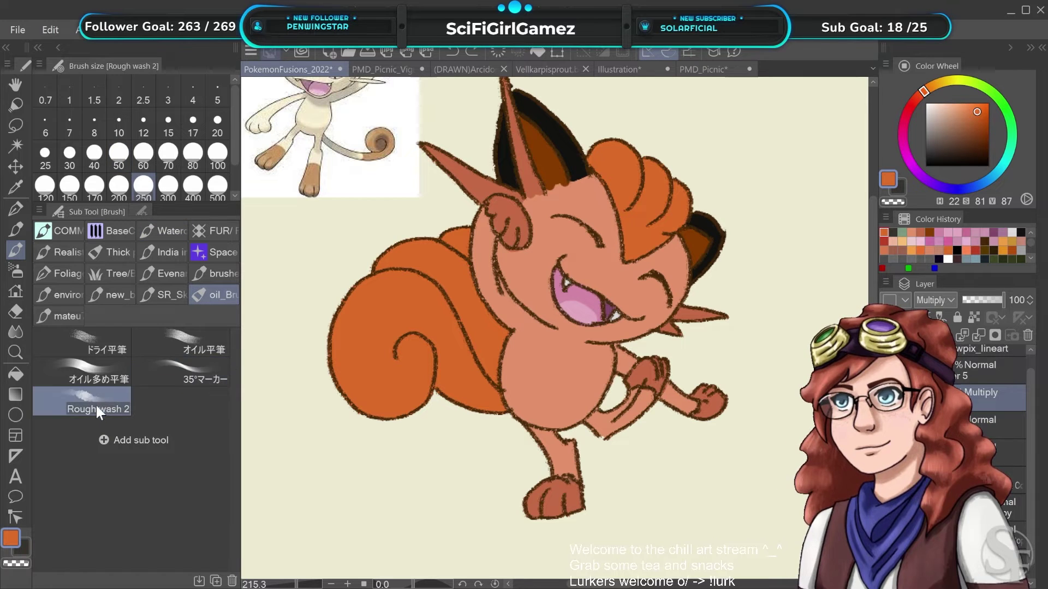
{"action": "left_click_drag", "start_coordinate": [382, 327], "coordinate": [406, 355]}
{"action": "key", "text": "ctrl+z"}
{"action": "left_click", "coordinate": [119, 153]}
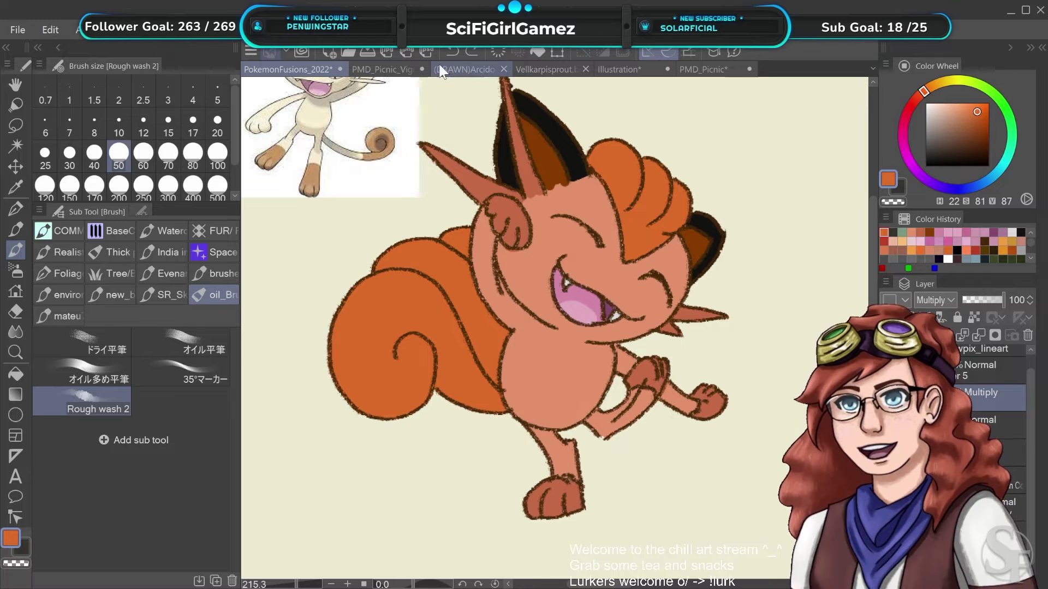
View the PMD_Picnic_Vignet picture and switch to the layered PMD_Picnic illustration as a shading reference
{"action": "left_click", "coordinate": [381, 70]}
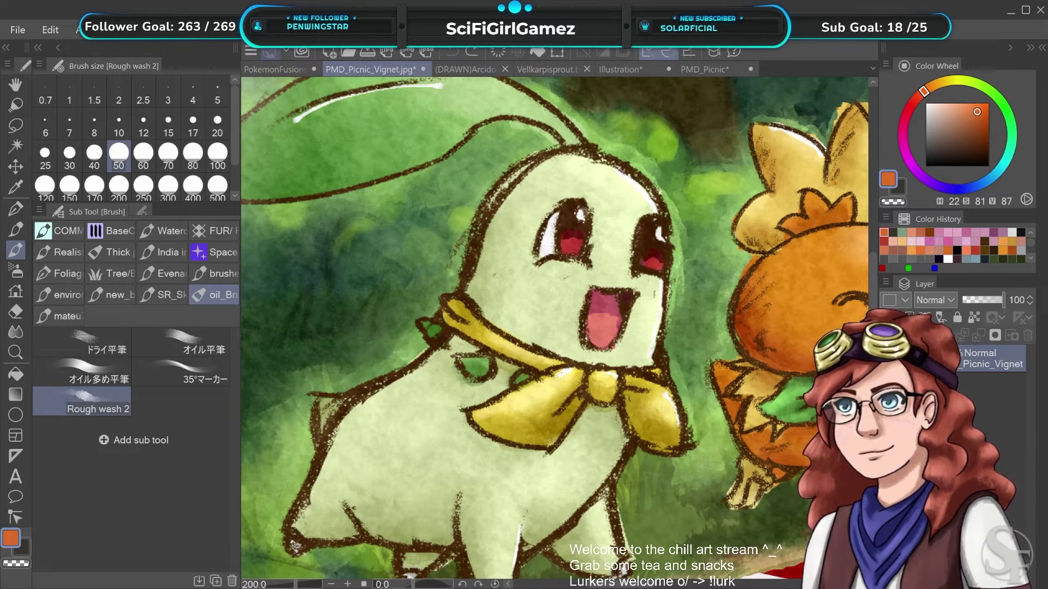
{"action": "left_click", "coordinate": [704, 69]}
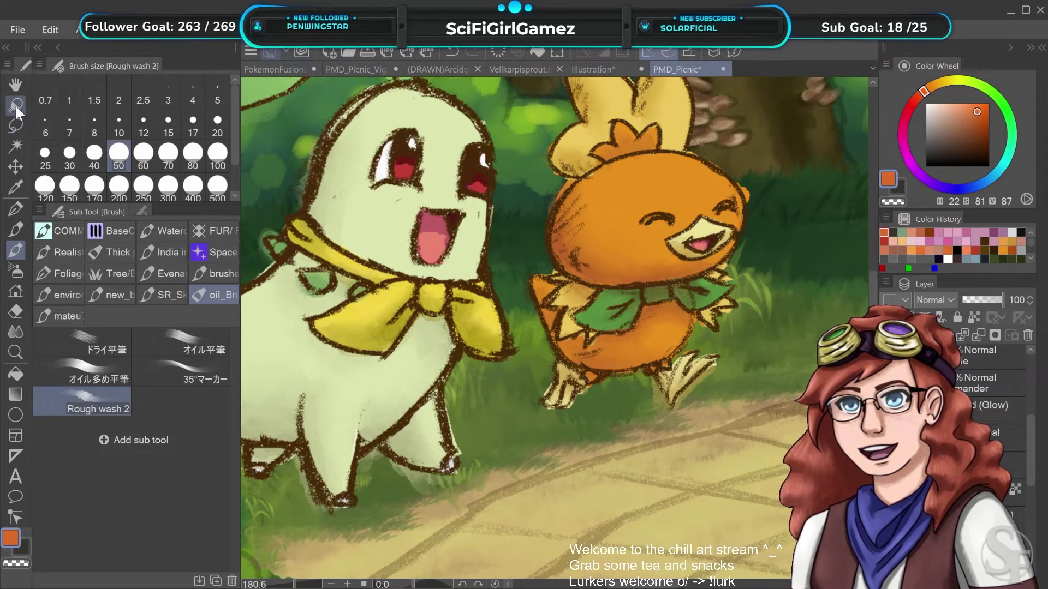
Try shifting the painted shading layer in the PMD_Picnic illustration to expose its brush strokes, then undo the move
{"action": "left_click", "coordinate": [16, 166]}
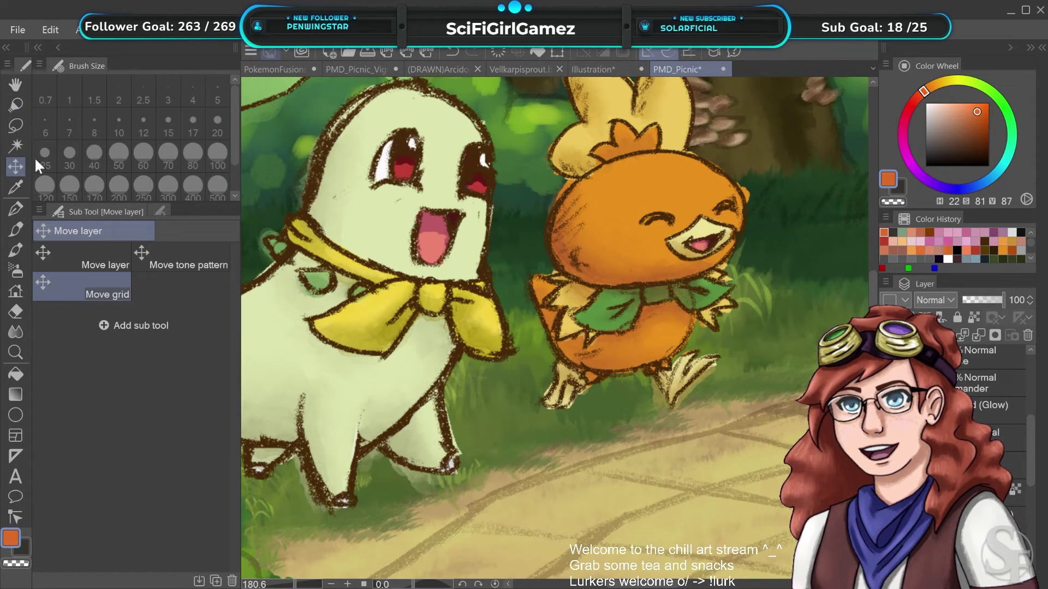
{"action": "left_click", "coordinate": [558, 54]}
{"action": "mouse_move", "coordinate": [627, 333]}
{"action": "left_mouse_down"}
{"action": "mouse_move", "coordinate": [664, 323]}
{"action": "mouse_move", "coordinate": [571, 487]}
{"action": "mouse_move", "coordinate": [552, 480]}
{"action": "left_mouse_up"}
{"action": "mouse_move", "coordinate": [654, 424]}
{"action": "left_mouse_down"}
{"action": "mouse_move", "coordinate": [733, 458]}
{"action": "mouse_move", "coordinate": [608, 413]}
{"action": "mouse_move", "coordinate": [493, 419]}
{"action": "mouse_move", "coordinate": [602, 431]}
{"action": "left_mouse_up"}
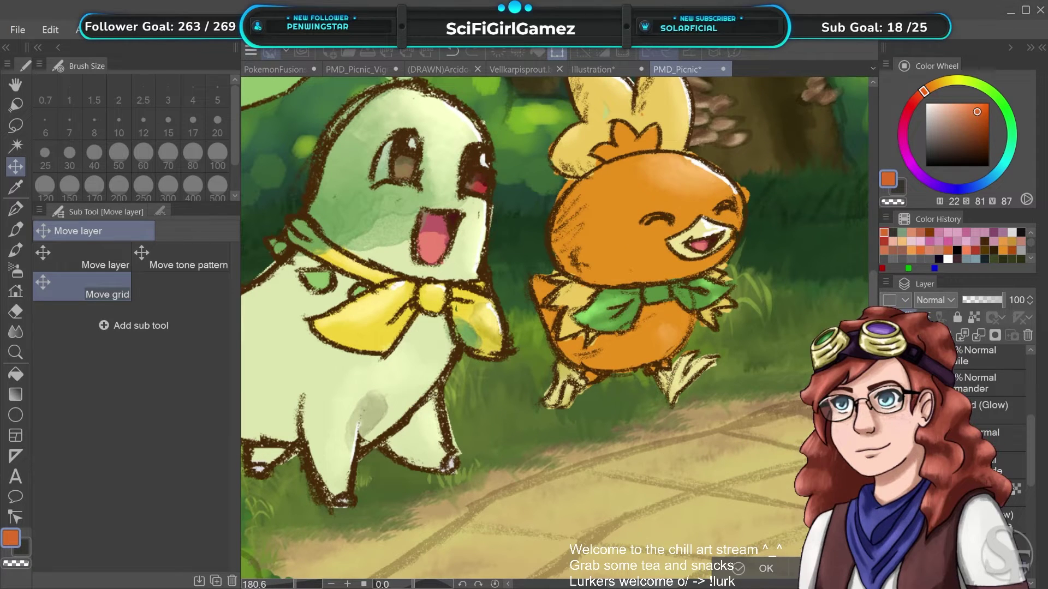
{"action": "key", "text": "ctrl+z"}
{"action": "key", "text": "ctrl+z"}
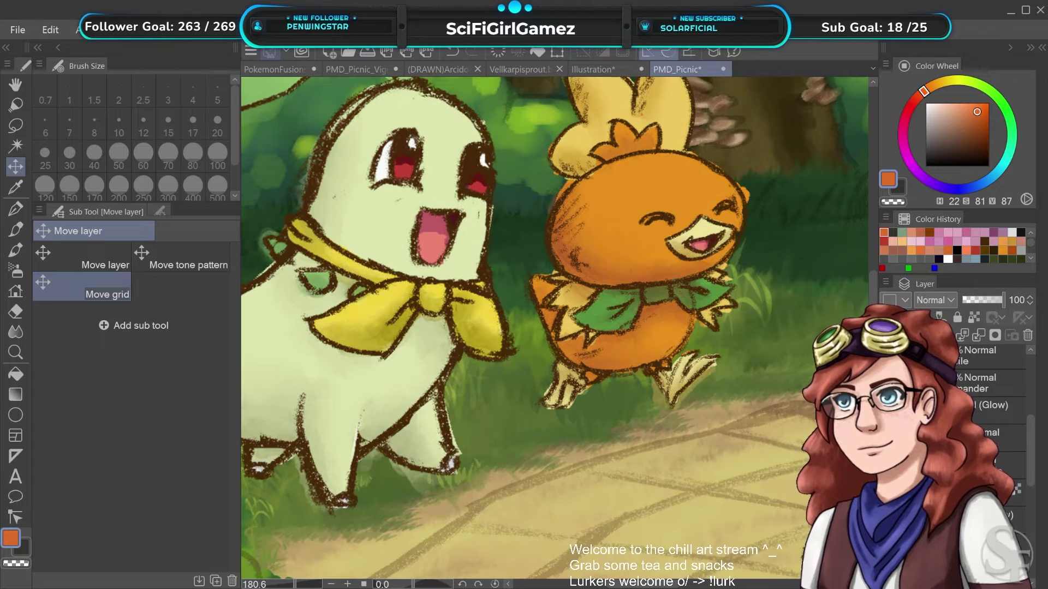
Temporarily transform the shading layer out of alignment to examine its watercolor strokes around both characters, then cancel the transformation
{"action": "left_click", "coordinate": [556, 53]}
{"action": "left_click_drag", "start_coordinate": [632, 342], "coordinate": [776, 346]}
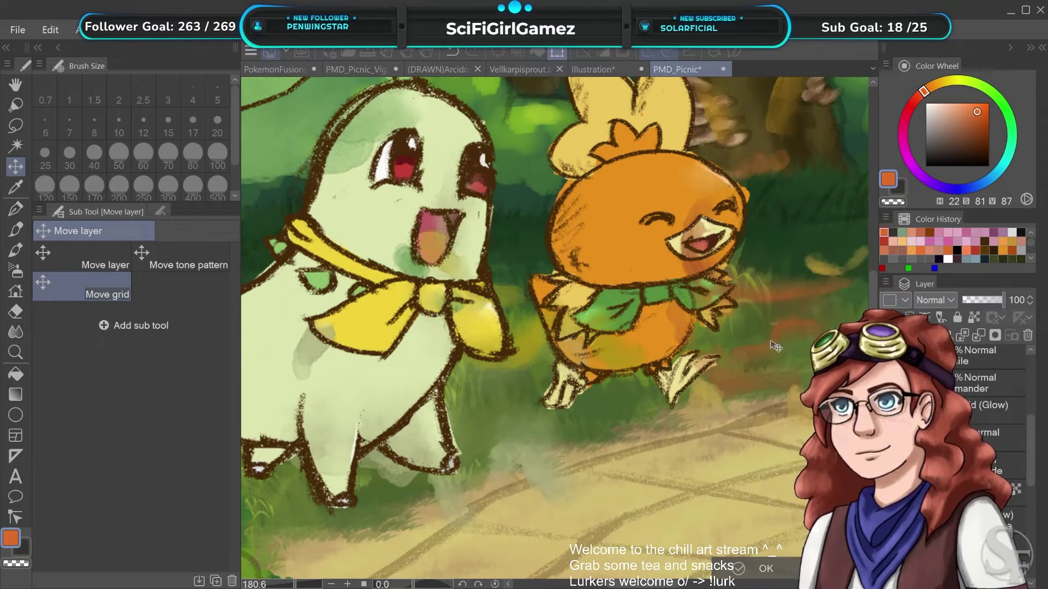
{"action": "key", "text": "Return"}
{"action": "left_click_drag", "start_coordinate": [710, 375], "coordinate": [420, 331]}
{"action": "left_click_drag", "start_coordinate": [780, 328], "coordinate": [299, 328]}
{"action": "left_click_drag", "start_coordinate": [491, 376], "coordinate": [802, 454]}
{"action": "left_click_drag", "start_coordinate": [493, 337], "coordinate": [743, 430]}
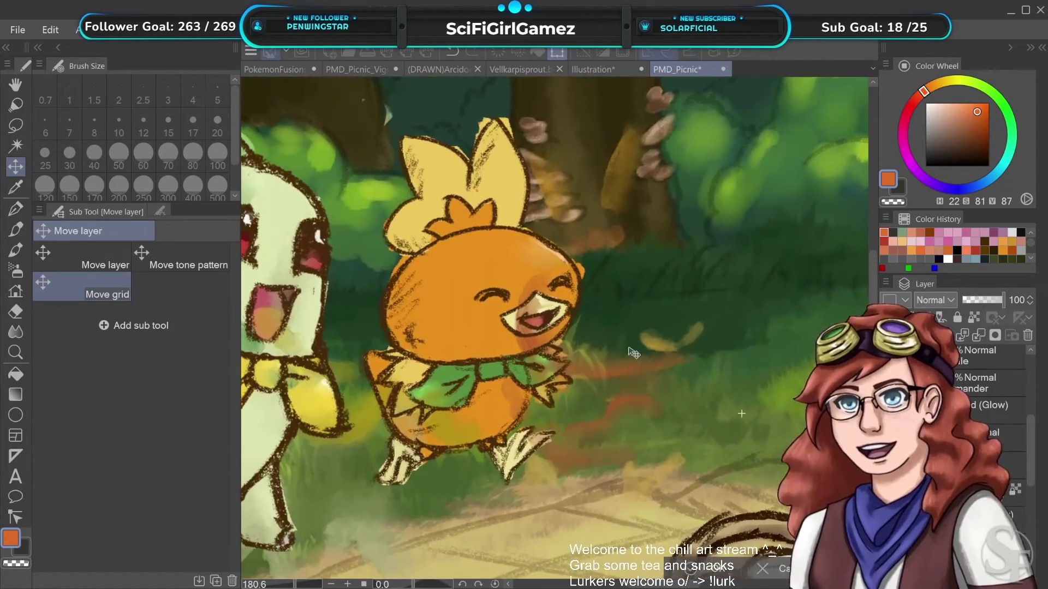
{"action": "mouse_move", "coordinate": [643, 375]}
{"action": "left_mouse_down"}
{"action": "mouse_move", "coordinate": [682, 358]}
{"action": "mouse_move", "coordinate": [680, 306]}
{"action": "mouse_move", "coordinate": [711, 296]}
{"action": "left_mouse_up"}
{"action": "left_click_drag", "start_coordinate": [514, 346], "coordinate": [702, 461]}
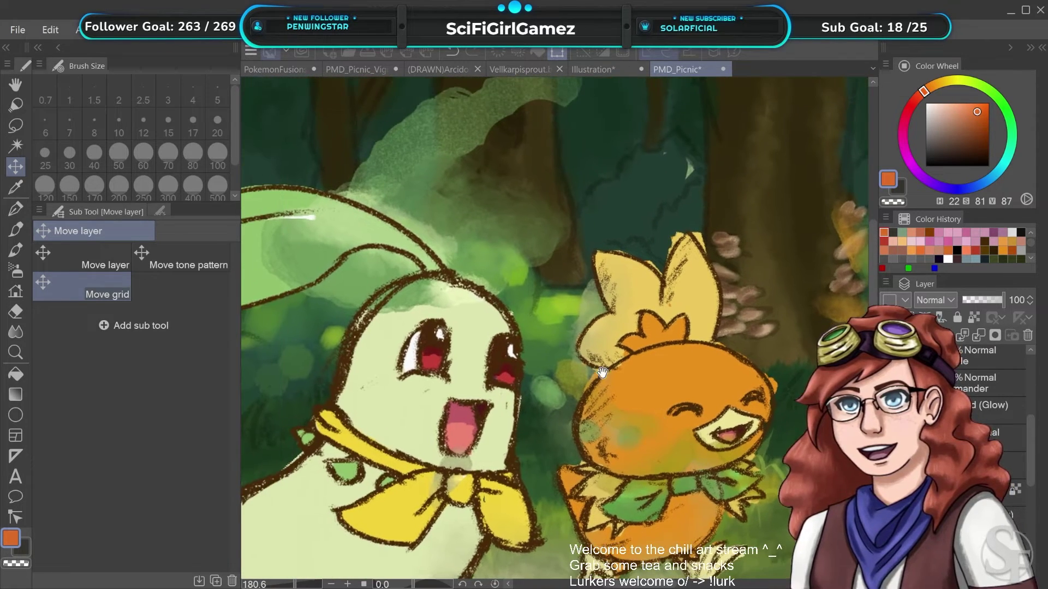
{"action": "left_click_drag", "start_coordinate": [559, 272], "coordinate": [565, 356]}
{"action": "mouse_move", "coordinate": [526, 322]}
{"action": "left_mouse_down"}
{"action": "mouse_move", "coordinate": [547, 294]}
{"action": "mouse_move", "coordinate": [565, 292]}
{"action": "left_mouse_up"}
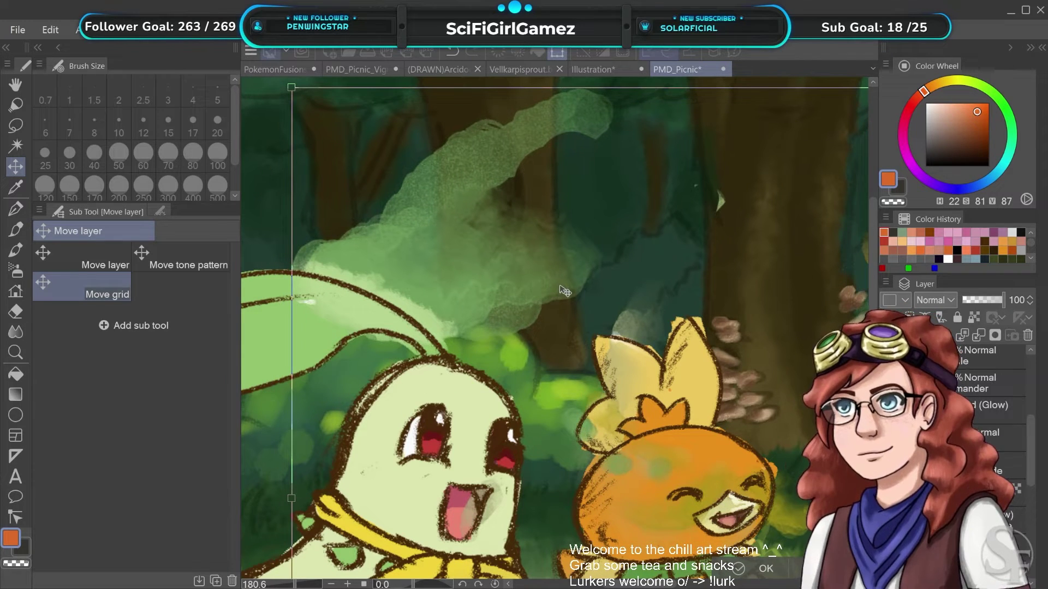
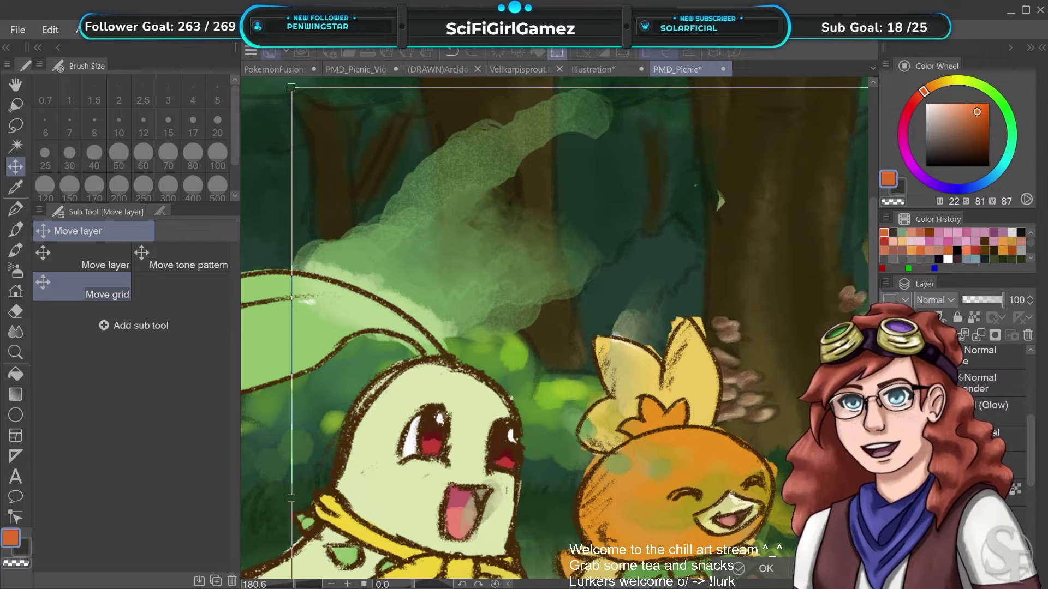
{"action": "key", "text": "Escape"}
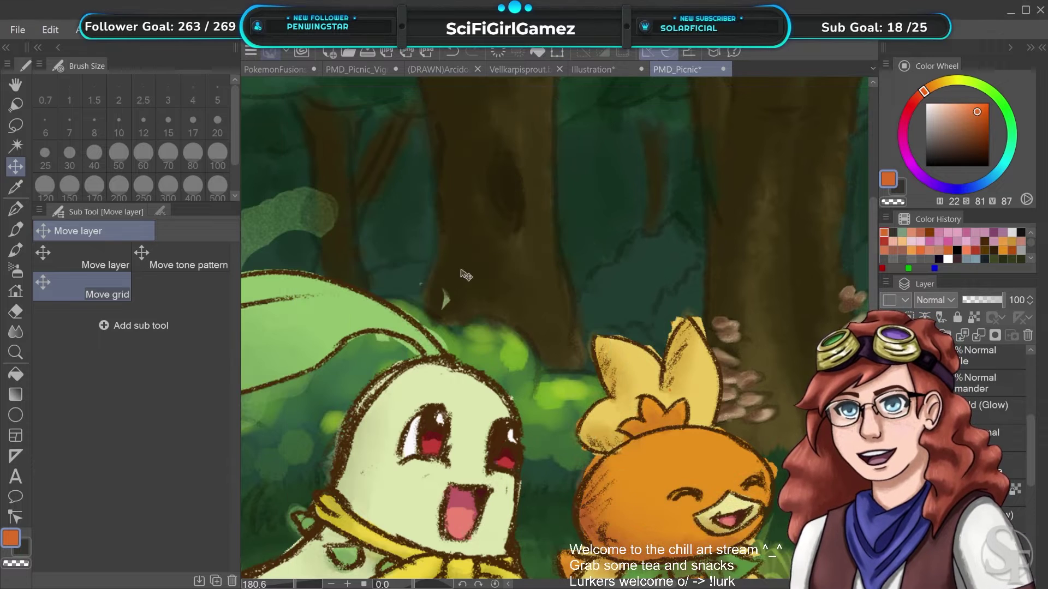
Return to the PokemonFusions_2022 drawing and try the Round watercolor brush on the tail, undoing the test strokes
{"action": "left_click", "coordinate": [255, 71]}
{"action": "left_click", "coordinate": [16, 230]}
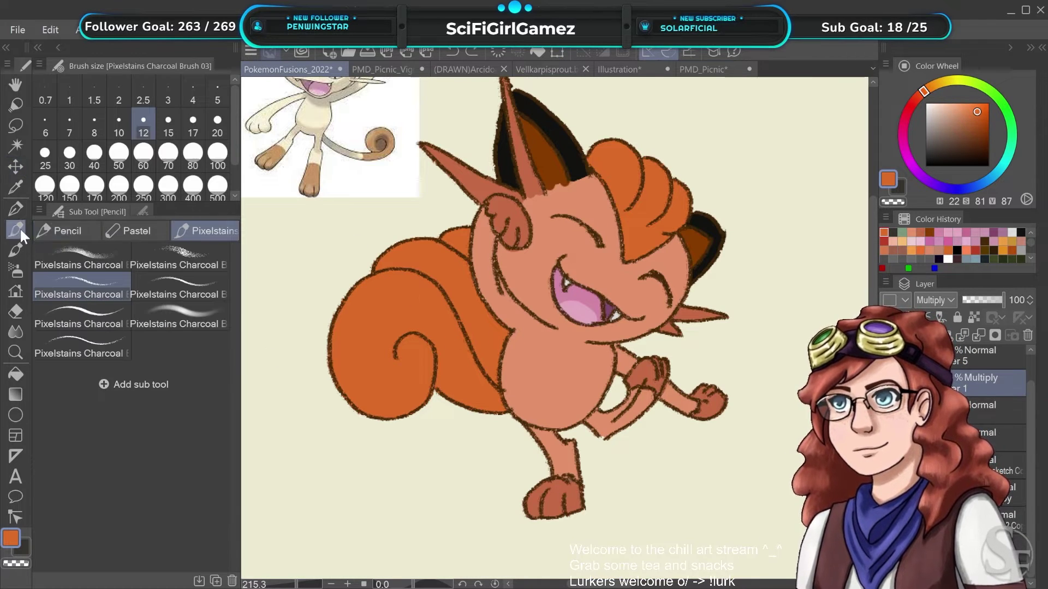
{"action": "left_click", "coordinate": [15, 248]}
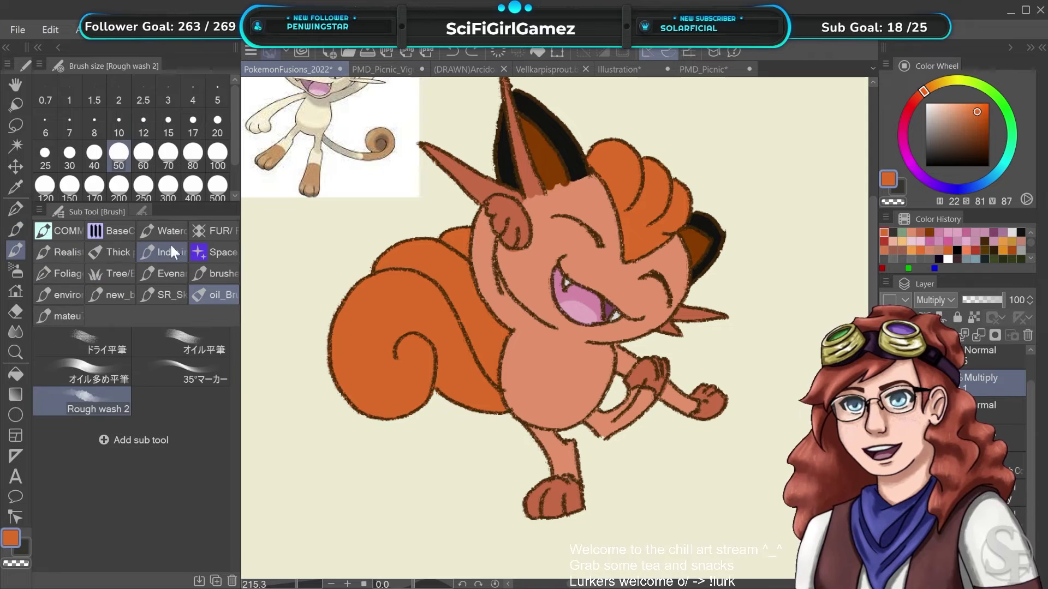
{"action": "left_click", "coordinate": [77, 254]}
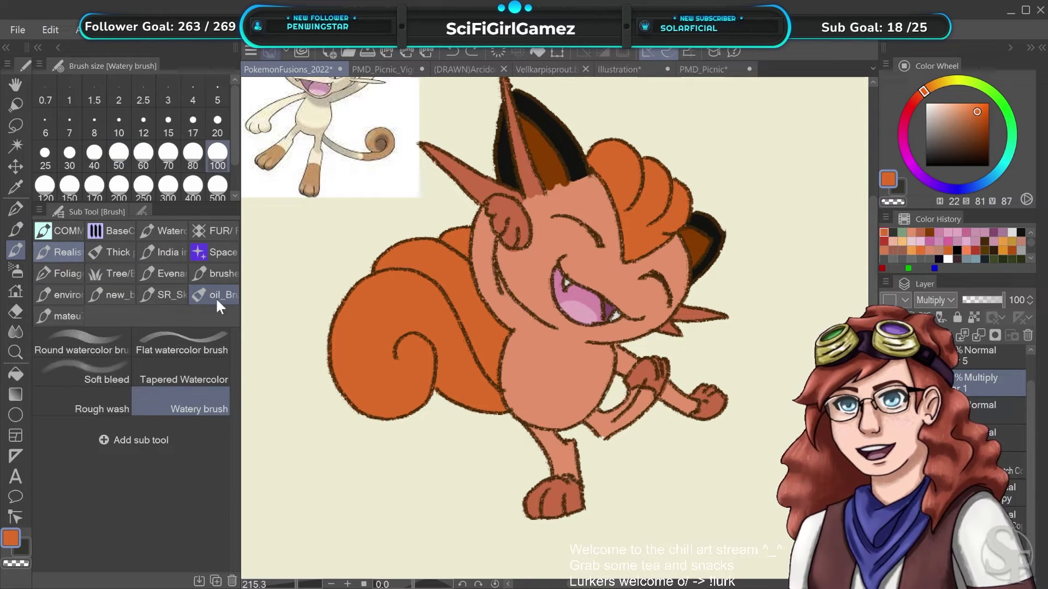
{"action": "left_click", "coordinate": [82, 344]}
{"action": "mouse_move", "coordinate": [464, 382]}
{"action": "left_mouse_down"}
{"action": "mouse_move", "coordinate": [465, 347]}
{"action": "mouse_move", "coordinate": [421, 352]}
{"action": "mouse_move", "coordinate": [384, 385]}
{"action": "mouse_move", "coordinate": [413, 431]}
{"action": "mouse_move", "coordinate": [416, 336]}
{"action": "left_mouse_up"}
{"action": "key", "text": "ctrl+z"}
{"action": "mouse_move", "coordinate": [470, 355]}
{"action": "left_mouse_down"}
{"action": "mouse_move", "coordinate": [472, 421]}
{"action": "mouse_move", "coordinate": [427, 324]}
{"action": "mouse_move", "coordinate": [408, 411]}
{"action": "left_mouse_up"}
{"action": "key", "text": "ctrl+z"}
{"action": "left_click_drag", "start_coordinate": [515, 402], "coordinate": [503, 333]}
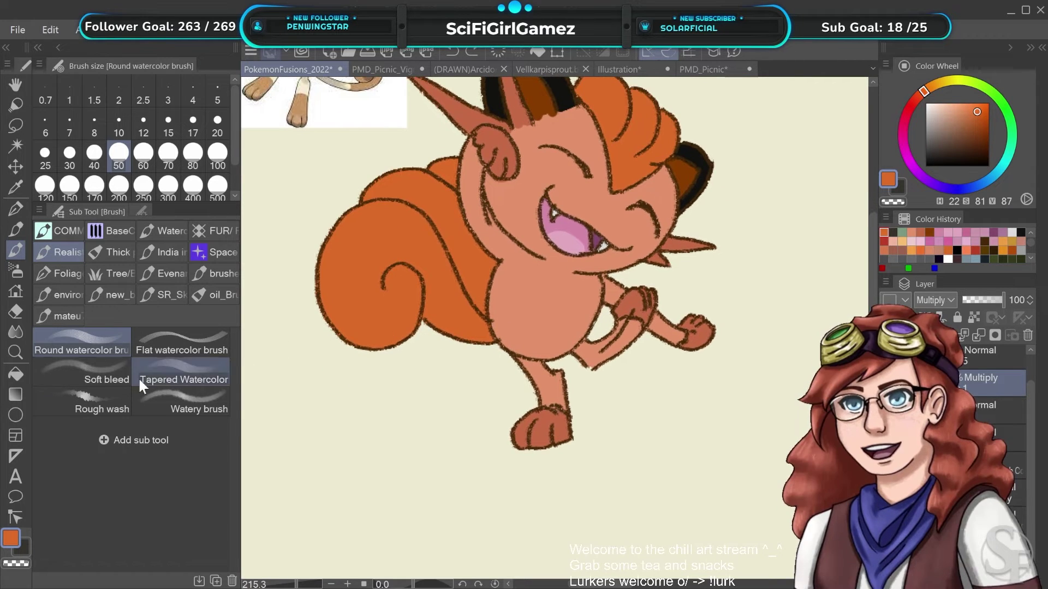
Try the Soft bleed and Rough wash brushes over the lower tail and undo both test strokes
{"action": "left_click", "coordinate": [104, 374]}
{"action": "mouse_move", "coordinate": [431, 286]}
{"action": "left_mouse_down"}
{"action": "mouse_move", "coordinate": [421, 340]}
{"action": "mouse_move", "coordinate": [472, 382]}
{"action": "left_mouse_up"}
{"action": "key", "text": "ctrl+z"}
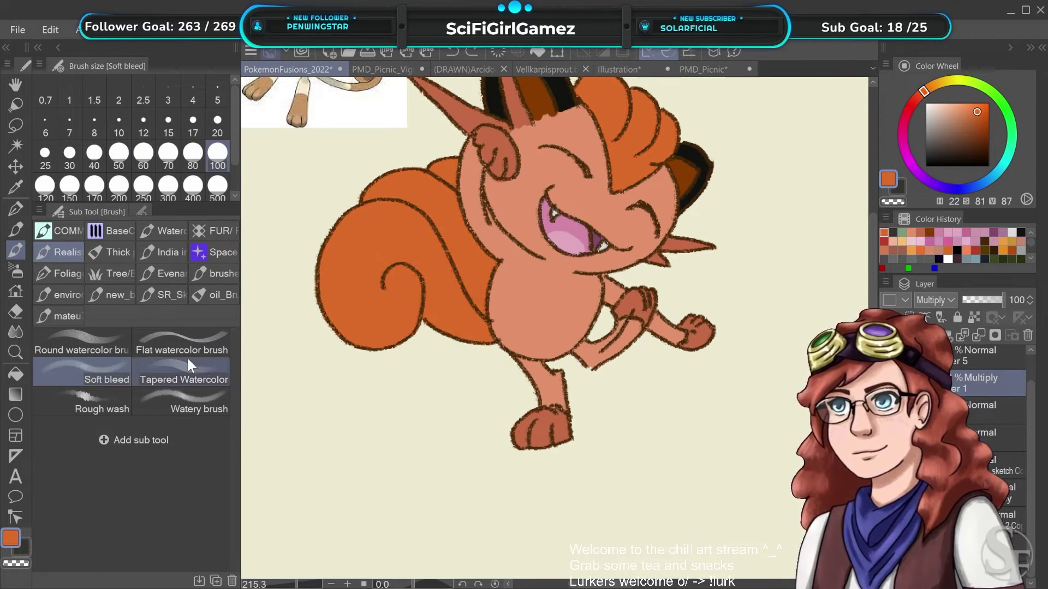
{"action": "left_click", "coordinate": [201, 404]}
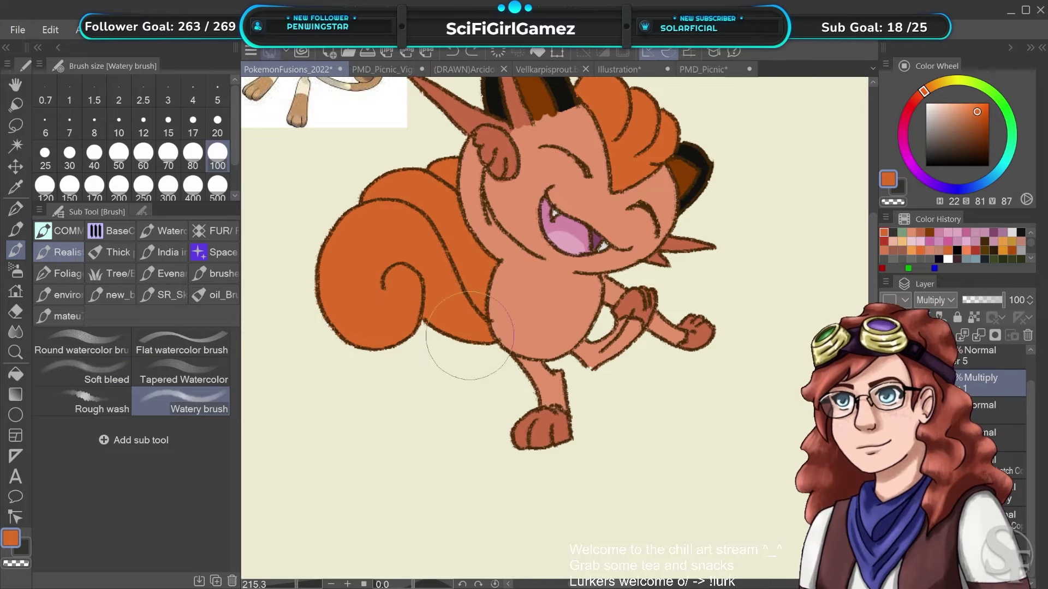
{"action": "left_click", "coordinate": [82, 401]}
{"action": "mouse_move", "coordinate": [429, 267]}
{"action": "left_mouse_down"}
{"action": "mouse_move", "coordinate": [469, 311]}
{"action": "mouse_move", "coordinate": [513, 399]}
{"action": "left_mouse_up"}
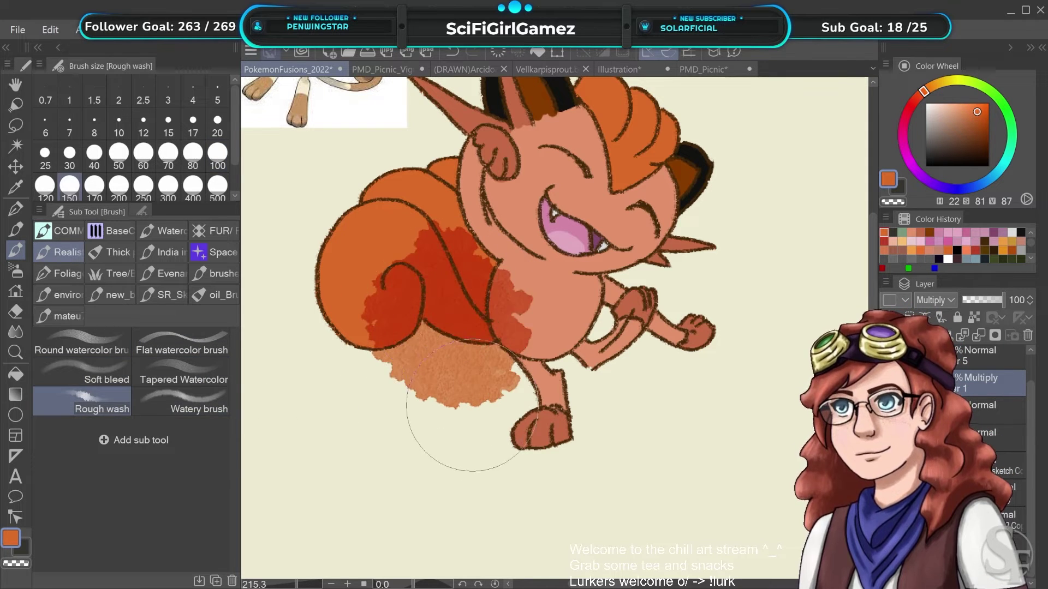
{"action": "key", "text": "ctrl+z"}
Compare the Flat watercolor brush and the Round watercolor brush on the tail, undoing each test stroke
{"action": "left_click", "coordinate": [112, 347]}
{"action": "left_click", "coordinate": [188, 347]}
{"action": "left_click_drag", "start_coordinate": [463, 297], "coordinate": [409, 412]}
{"action": "key", "text": "ctrl+z"}
{"action": "left_click", "coordinate": [104, 347]}
{"action": "mouse_move", "coordinate": [396, 306]}
{"action": "left_mouse_down"}
{"action": "mouse_move", "coordinate": [445, 287]}
{"action": "mouse_move", "coordinate": [485, 335]}
{"action": "left_mouse_up"}
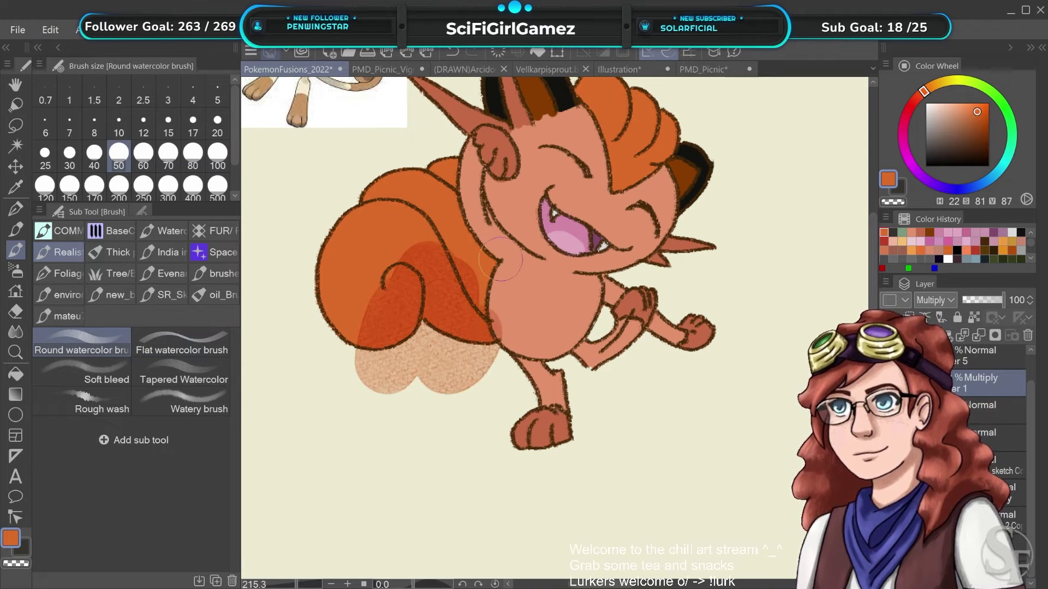
{"action": "key", "text": "ctrl+z"}
Switch to the PMD_Picnic illustration and test the Round watercolor brush in orange beside the leaf's green shading, undoing the strokes
{"action": "left_click", "coordinate": [702, 69]}
{"action": "scroll", "coordinate": [545, 273], "scroll_direction": "up", "scroll_amount": 2}
{"action": "mouse_move", "coordinate": [415, 174]}
{"action": "left_mouse_down"}
{"action": "mouse_move", "coordinate": [478, 231]}
{"action": "mouse_move", "coordinate": [470, 278]}
{"action": "left_mouse_up"}
{"action": "key", "text": "ctrl+z"}
{"action": "mouse_move", "coordinate": [413, 209]}
{"action": "left_mouse_down"}
{"action": "mouse_move", "coordinate": [395, 253]}
{"action": "mouse_move", "coordinate": [429, 217]}
{"action": "left_mouse_up"}
{"action": "key", "text": "ctrl+z"}
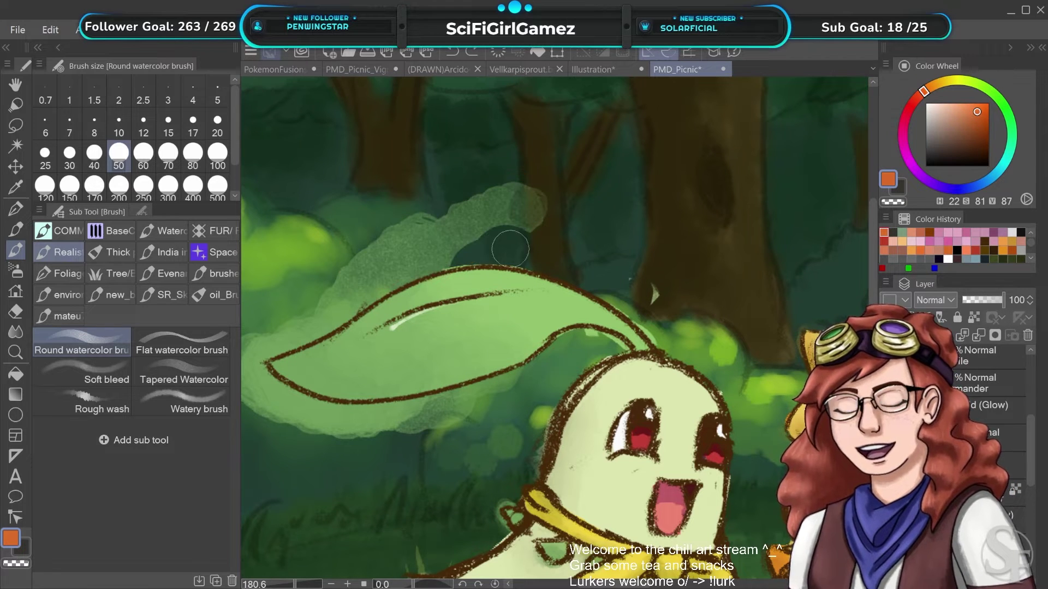
{"action": "left_click_drag", "start_coordinate": [513, 319], "coordinate": [595, 273]}
{"action": "mouse_move", "coordinate": [607, 268]}
{"action": "left_mouse_down"}
{"action": "mouse_move", "coordinate": [470, 348]}
{"action": "mouse_move", "coordinate": [490, 315]}
{"action": "left_mouse_up"}
{"action": "left_click_drag", "start_coordinate": [464, 217], "coordinate": [517, 238]}
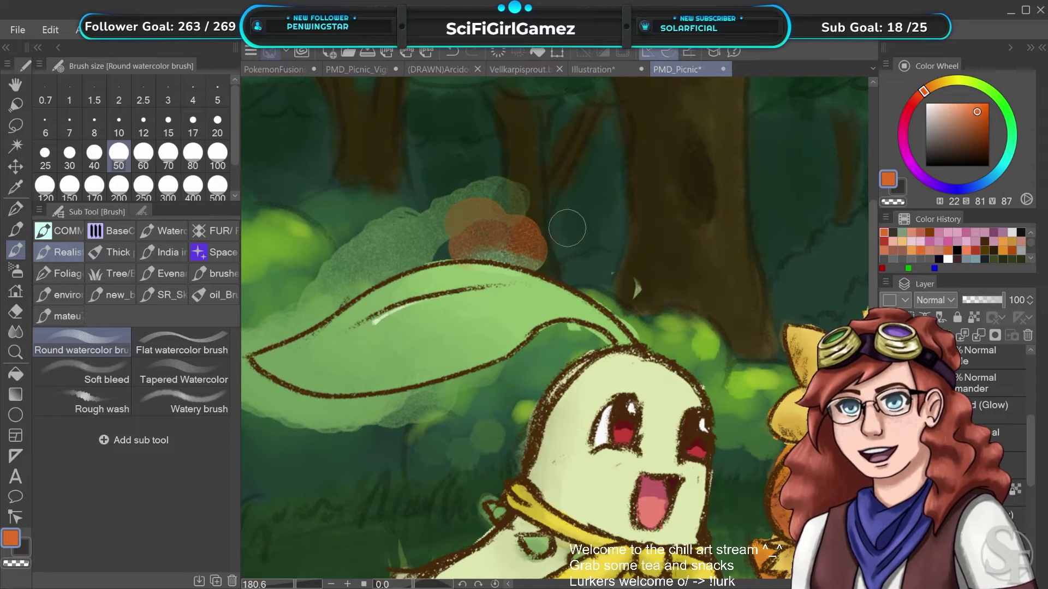
{"action": "key", "text": "ctrl+z"}
Compare one more Round watercolor stroke with the textured green shading above the leaf up close, then undo it
{"action": "scroll", "coordinate": [413, 291], "scroll_direction": "up", "scroll_amount": 4}
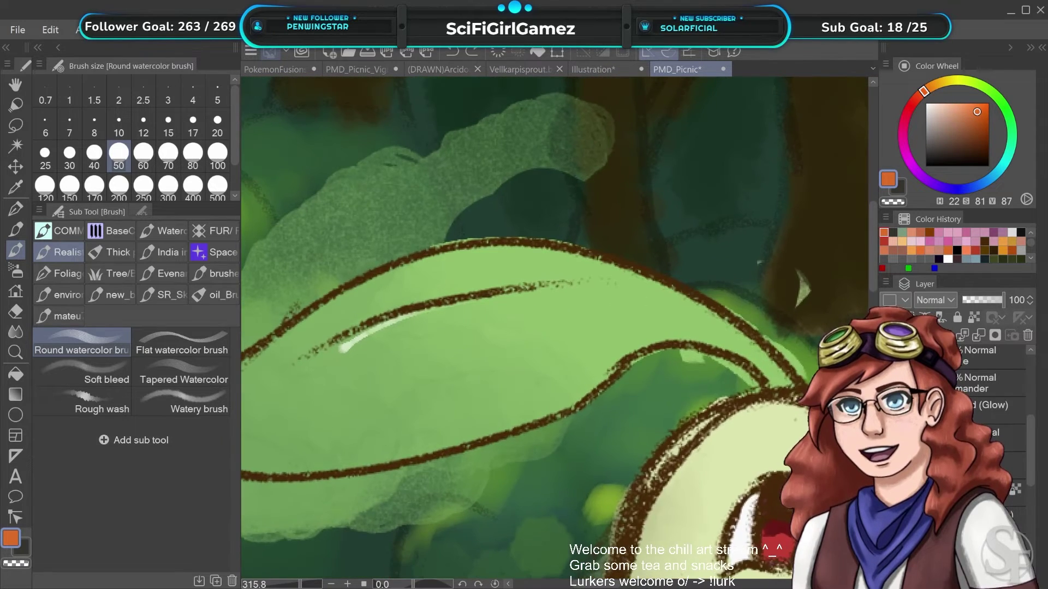
{"action": "left_click_drag", "start_coordinate": [604, 304], "coordinate": [697, 361]}
{"action": "mouse_move", "coordinate": [495, 168]}
{"action": "left_mouse_down"}
{"action": "mouse_move", "coordinate": [536, 140]}
{"action": "mouse_move", "coordinate": [397, 207]}
{"action": "left_mouse_up"}
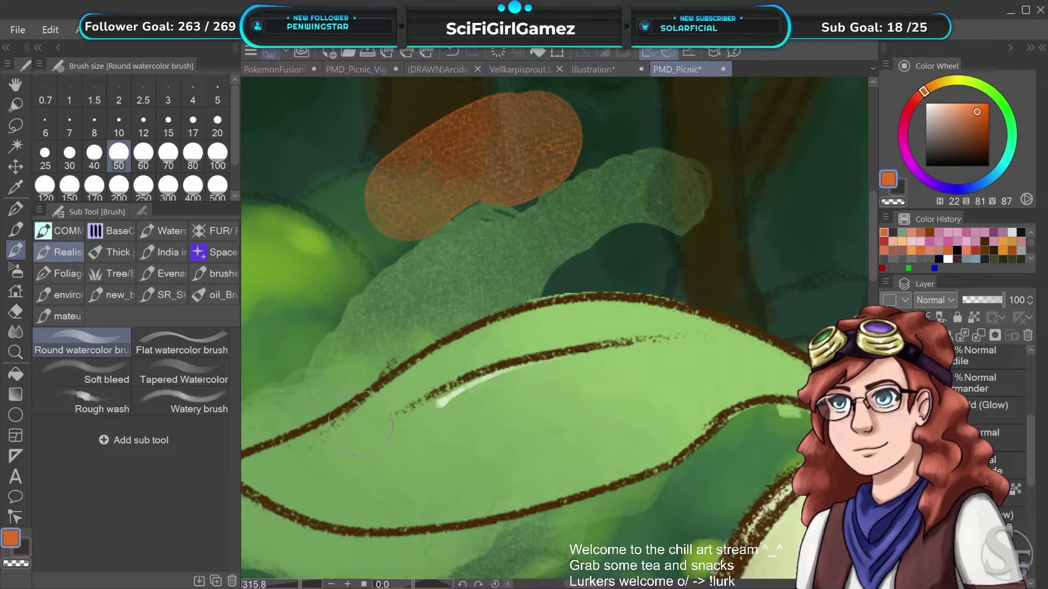
{"action": "key", "text": "ctrl+z"}
Return to the PokemonFusions_2022 drawing and try the Milky Pen Wind Brush from the watercolor set on the tail, undoing the stroke
{"action": "left_click", "coordinate": [281, 69]}
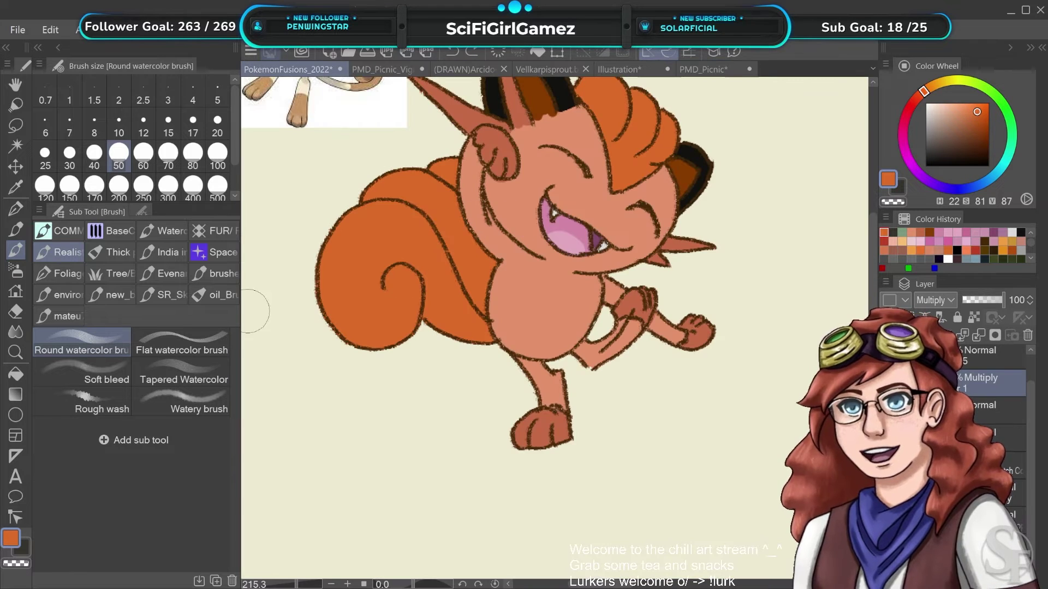
{"action": "left_click", "coordinate": [165, 233]}
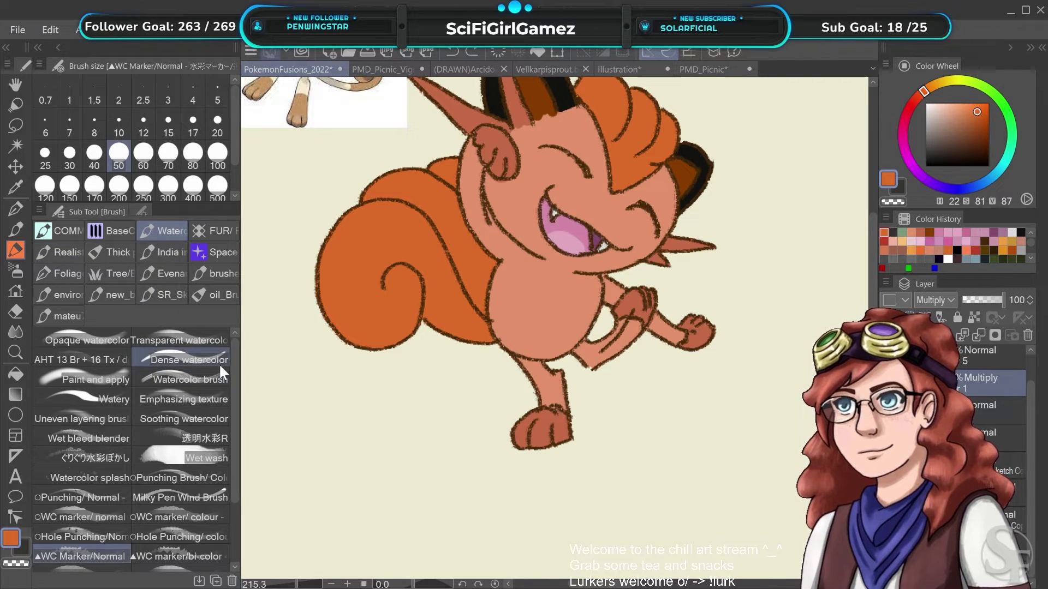
{"action": "left_click", "coordinate": [125, 340]}
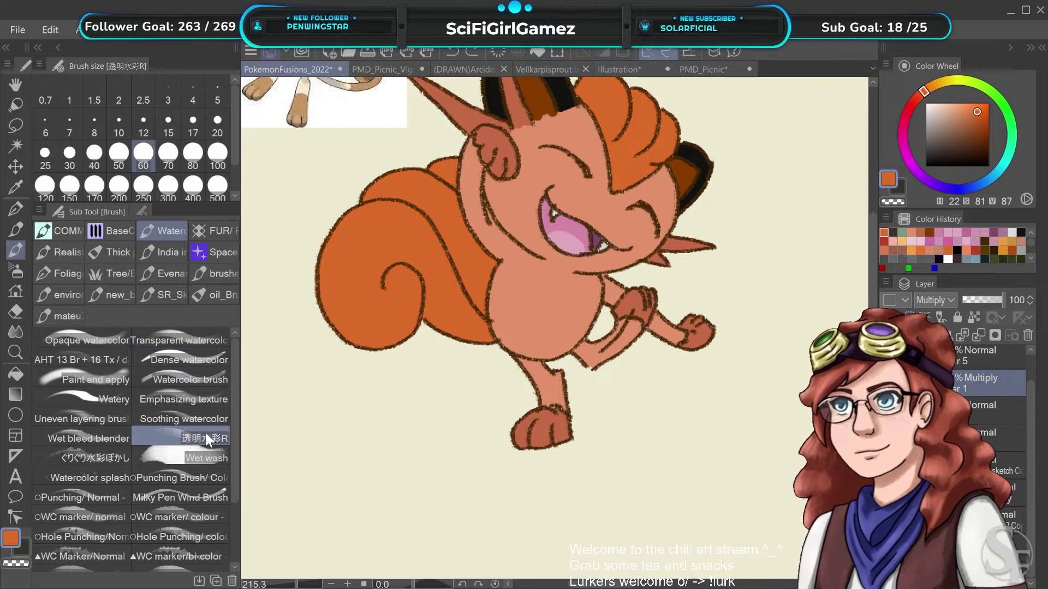
{"action": "left_click", "coordinate": [88, 438]}
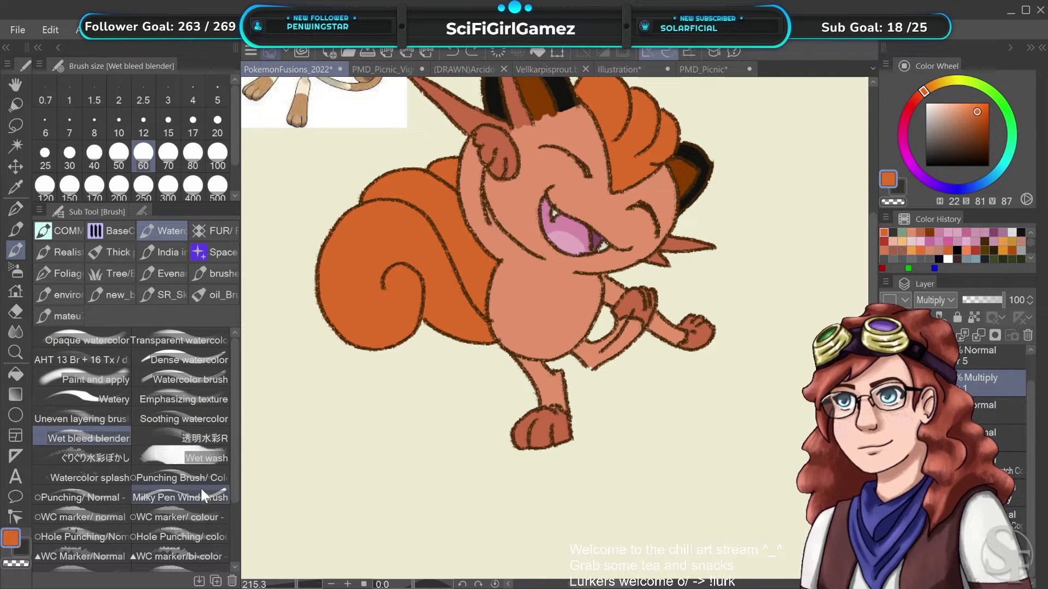
{"action": "left_click", "coordinate": [225, 493]}
{"action": "mouse_move", "coordinate": [367, 337]}
{"action": "left_mouse_down"}
{"action": "mouse_move", "coordinate": [375, 287]}
{"action": "mouse_move", "coordinate": [419, 356]}
{"action": "left_mouse_up"}
{"action": "key", "text": "ctrl+z"}
Enlarge the brush and test it again between the tail and the body, then undo the stroke
{"action": "key", "text": "]"}
{"action": "key", "text": "]"}
{"action": "key", "text": "]"}
{"action": "key", "text": "]"}
{"action": "key", "text": "]"}
{"action": "key", "text": "]"}
{"action": "key", "text": "]"}
{"action": "key", "text": "]"}
{"action": "key", "text": "]"}
{"action": "left_click_drag", "start_coordinate": [454, 313], "coordinate": [498, 388]}
{"action": "key", "text": "ctrl+z"}
Try the WC marker/dichroic brush from the watercolor set on the tail and undo the test stroke
{"action": "left_click_drag", "start_coordinate": [234, 454], "coordinate": [236, 524]}
{"action": "left_click", "coordinate": [180, 489]}
{"action": "left_click_drag", "start_coordinate": [418, 275], "coordinate": [444, 369]}
{"action": "key", "text": "ctrl+z"}
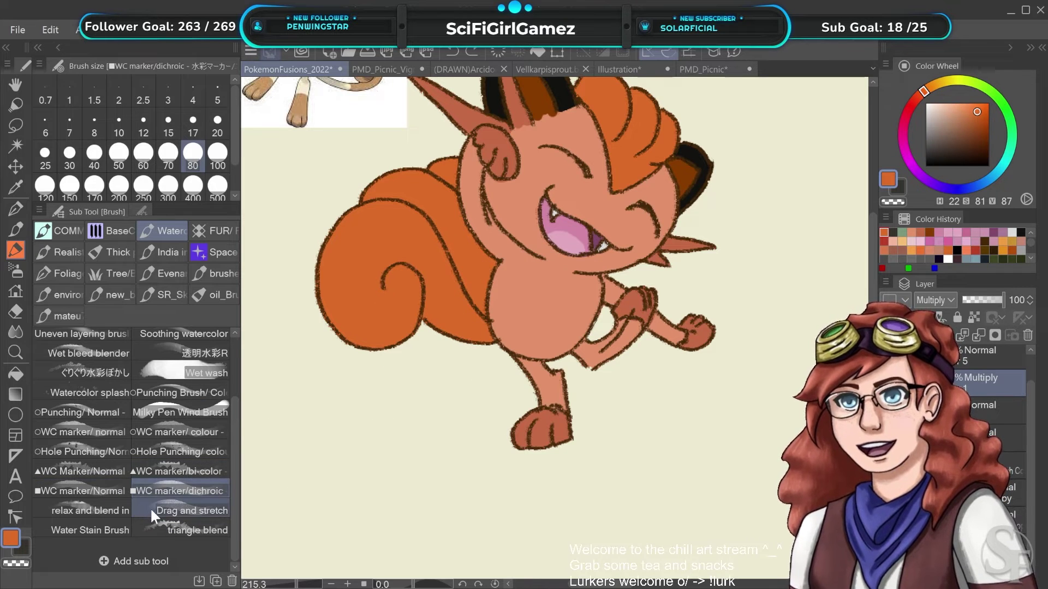
Try the WC marker/colour brush at size 200 and the WC marker/normal brush on the tail, undoing both strokes
{"action": "left_click", "coordinate": [180, 452]}
{"action": "left_click", "coordinate": [179, 431]}
{"action": "left_click", "coordinate": [118, 185]}
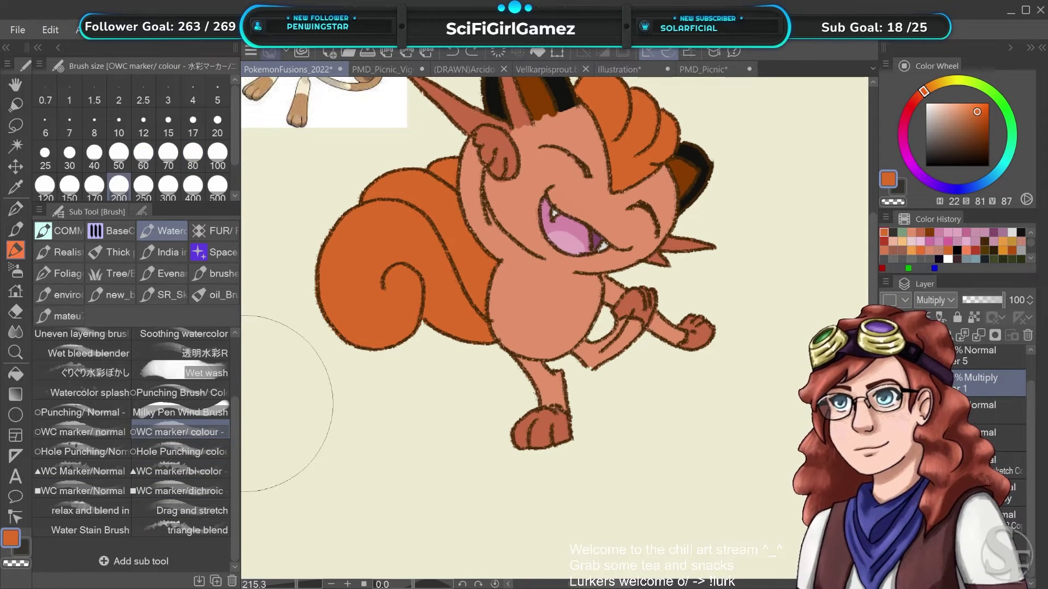
{"action": "left_click_drag", "start_coordinate": [354, 335], "coordinate": [436, 317]}
{"action": "key", "text": "ctrl+z"}
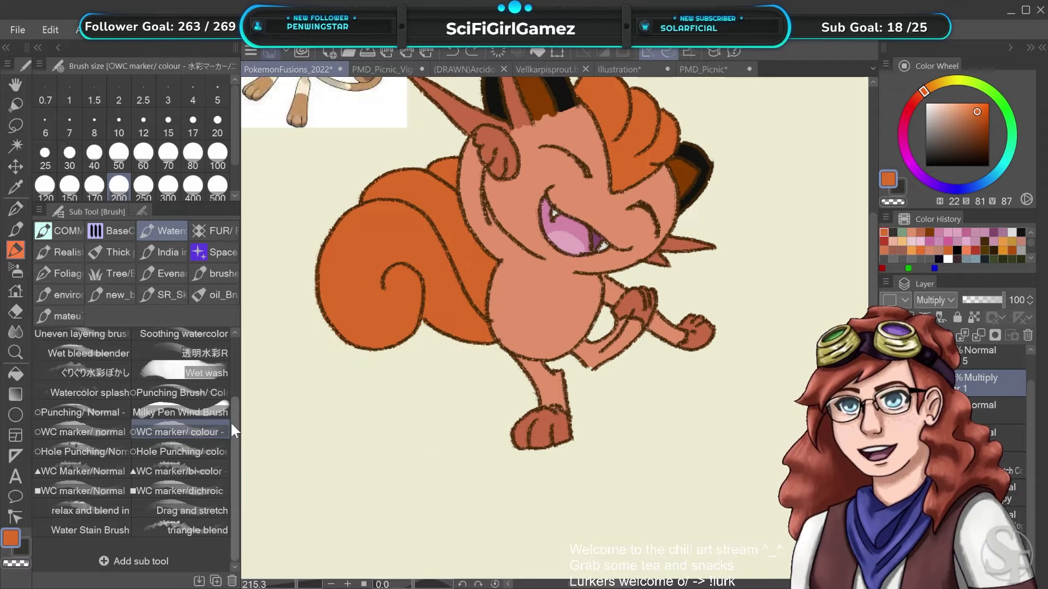
{"action": "left_click", "coordinate": [114, 434]}
{"action": "mouse_move", "coordinate": [375, 365]}
{"action": "left_mouse_down"}
{"action": "mouse_move", "coordinate": [407, 287]}
{"action": "mouse_move", "coordinate": [440, 385]}
{"action": "left_mouse_up"}
{"action": "key", "text": "ctrl+z"}
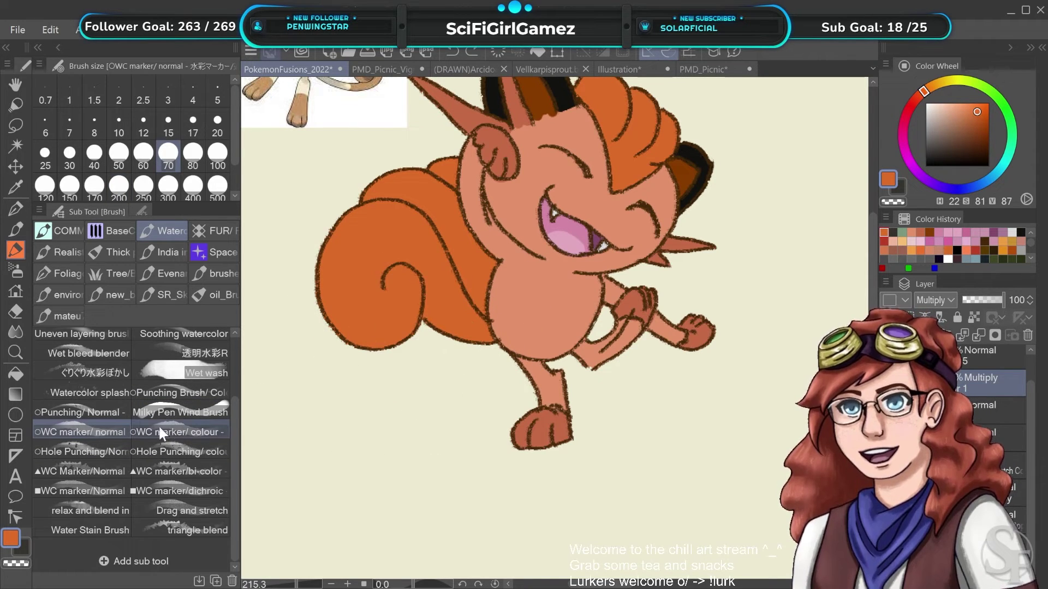
Select the WC marker/colour brush and test it on the tail, including at size 25 in a muted brown, undoing the strokes
{"action": "left_click", "coordinate": [180, 432]}
{"action": "mouse_move", "coordinate": [422, 272]}
{"action": "left_mouse_down"}
{"action": "mouse_move", "coordinate": [453, 298]}
{"action": "mouse_move", "coordinate": [461, 358]}
{"action": "mouse_move", "coordinate": [409, 366]}
{"action": "mouse_move", "coordinate": [438, 394]}
{"action": "left_mouse_up"}
{"action": "key", "text": "ctrl+z"}
{"action": "left_click", "coordinate": [46, 152]}
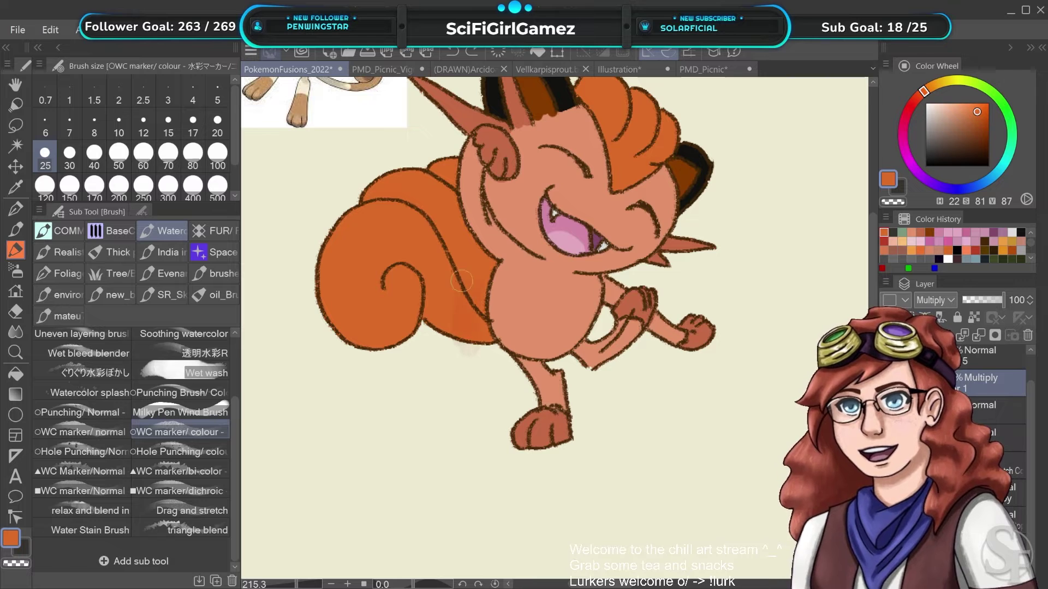
{"action": "left_click", "coordinate": [958, 131]}
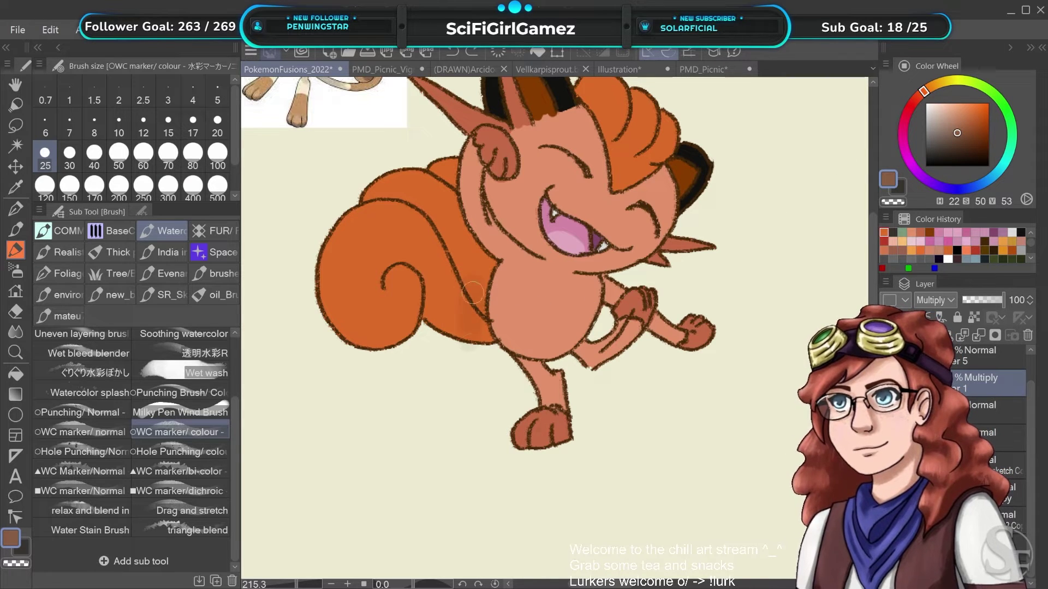
{"action": "left_click_drag", "start_coordinate": [468, 289], "coordinate": [431, 381]}
{"action": "key", "text": "ctrl+z"}
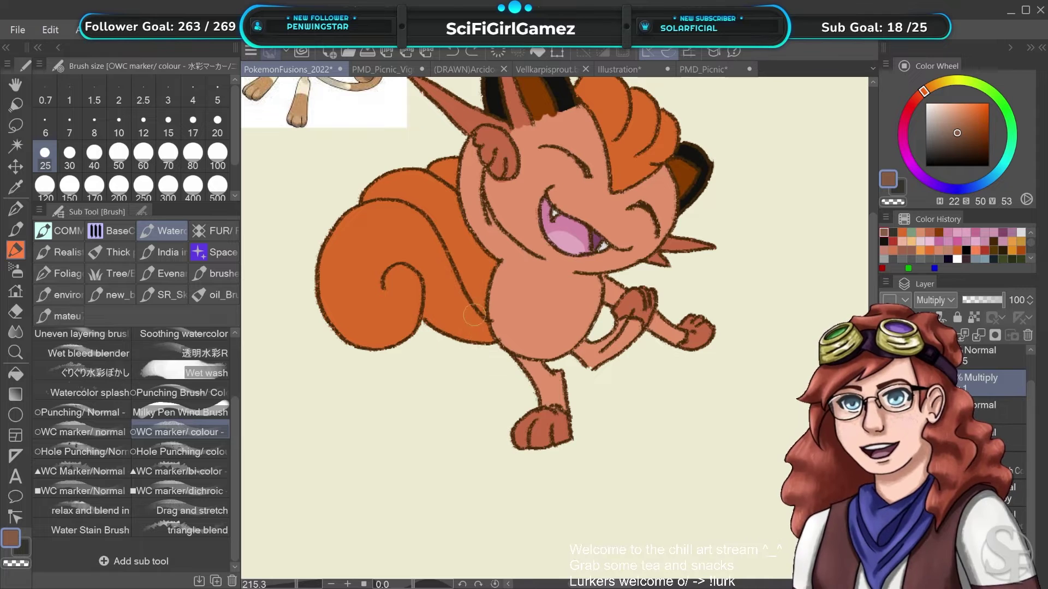
Switch to the PMD_Picnic illustration, test the WC marker/colour brush above the leaf, and sample the shading's green for another test stroke at size 60
{"action": "left_click", "coordinate": [698, 69]}
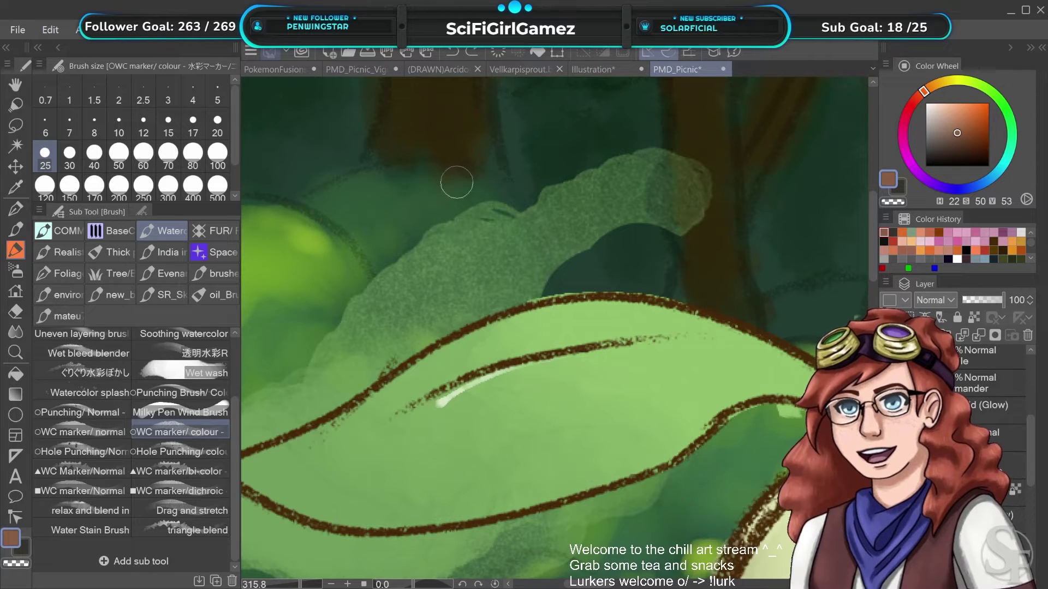
{"action": "mouse_move", "coordinate": [475, 210]}
{"action": "left_mouse_down"}
{"action": "mouse_move", "coordinate": [584, 278]}
{"action": "mouse_move", "coordinate": [484, 241]}
{"action": "left_mouse_up"}
{"action": "mouse_move", "coordinate": [401, 224]}
{"action": "left_mouse_down"}
{"action": "mouse_move", "coordinate": [487, 193]}
{"action": "mouse_move", "coordinate": [648, 164]}
{"action": "mouse_move", "coordinate": [751, 175]}
{"action": "left_mouse_up"}
{"action": "key", "text": "ctrl+z"}
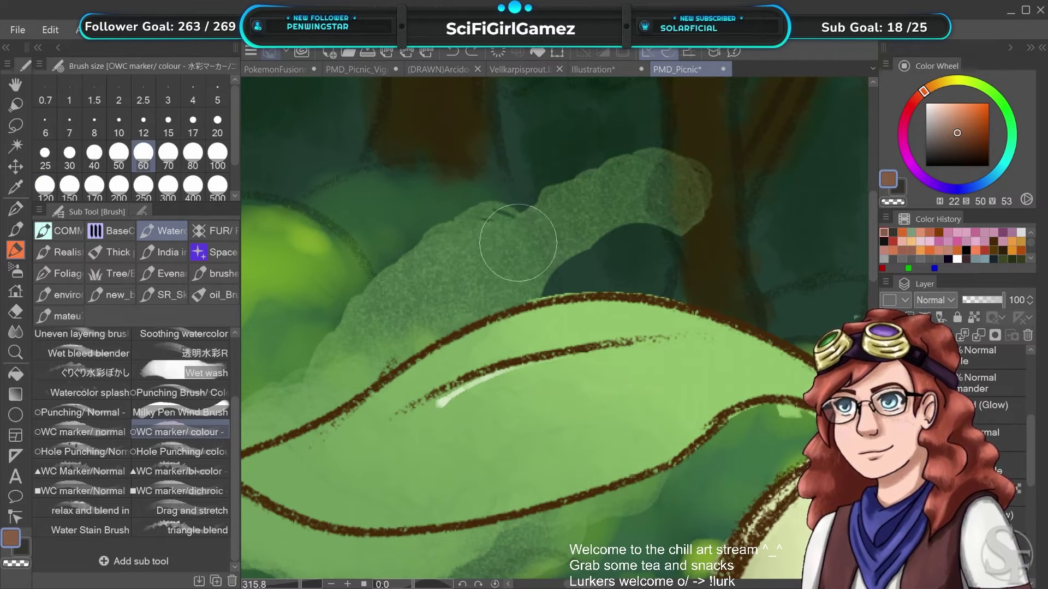
{"action": "left_click", "coordinate": [515, 229], "text": "alt"}
{"action": "mouse_move", "coordinate": [475, 173]}
{"action": "left_mouse_down"}
{"action": "mouse_move", "coordinate": [441, 183]}
{"action": "mouse_move", "coordinate": [413, 229]}
{"action": "mouse_move", "coordinate": [478, 201]}
{"action": "left_mouse_up"}
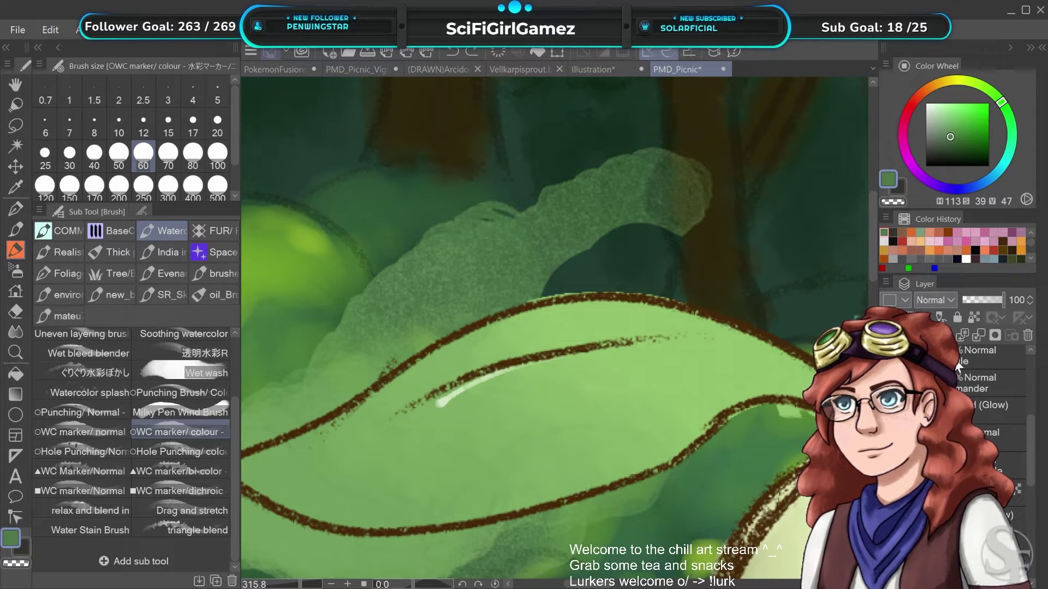
Sample the leaf's light green, test the WC marker/colour brush at size 60 on the dark background above the leaf, and undo the strokes
{"action": "left_click", "coordinate": [540, 341], "text": "alt"}
{"action": "mouse_move", "coordinate": [448, 257]}
{"action": "left_mouse_down"}
{"action": "mouse_move", "coordinate": [538, 215]}
{"action": "mouse_move", "coordinate": [460, 179]}
{"action": "left_mouse_up"}
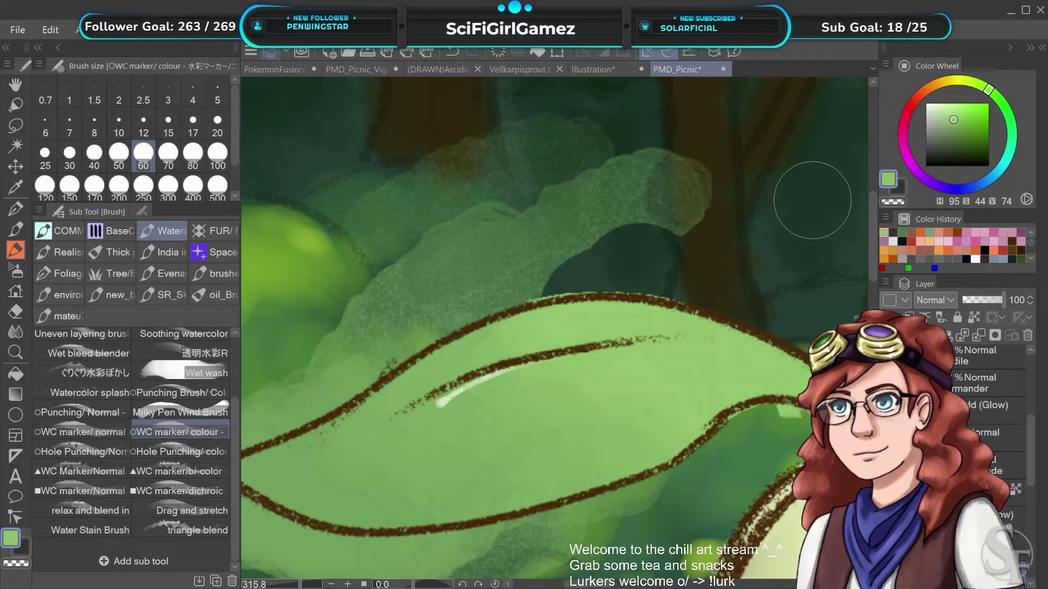
{"action": "key", "text": "ctrl+z"}
{"action": "mouse_move", "coordinate": [790, 182]}
{"action": "left_mouse_down"}
{"action": "mouse_move", "coordinate": [766, 204]}
{"action": "mouse_move", "coordinate": [770, 244]}
{"action": "mouse_move", "coordinate": [801, 213]}
{"action": "mouse_move", "coordinate": [824, 234]}
{"action": "left_mouse_up"}
{"action": "key", "text": "ctrl+z"}
{"action": "mouse_move", "coordinate": [772, 188]}
{"action": "left_mouse_down"}
{"action": "mouse_move", "coordinate": [764, 246]}
{"action": "mouse_move", "coordinate": [794, 212]}
{"action": "mouse_move", "coordinate": [790, 220]}
{"action": "mouse_move", "coordinate": [761, 208]}
{"action": "mouse_move", "coordinate": [756, 260]}
{"action": "mouse_move", "coordinate": [797, 231]}
{"action": "mouse_move", "coordinate": [782, 255]}
{"action": "mouse_move", "coordinate": [792, 241]}
{"action": "mouse_move", "coordinate": [750, 232]}
{"action": "left_mouse_up"}
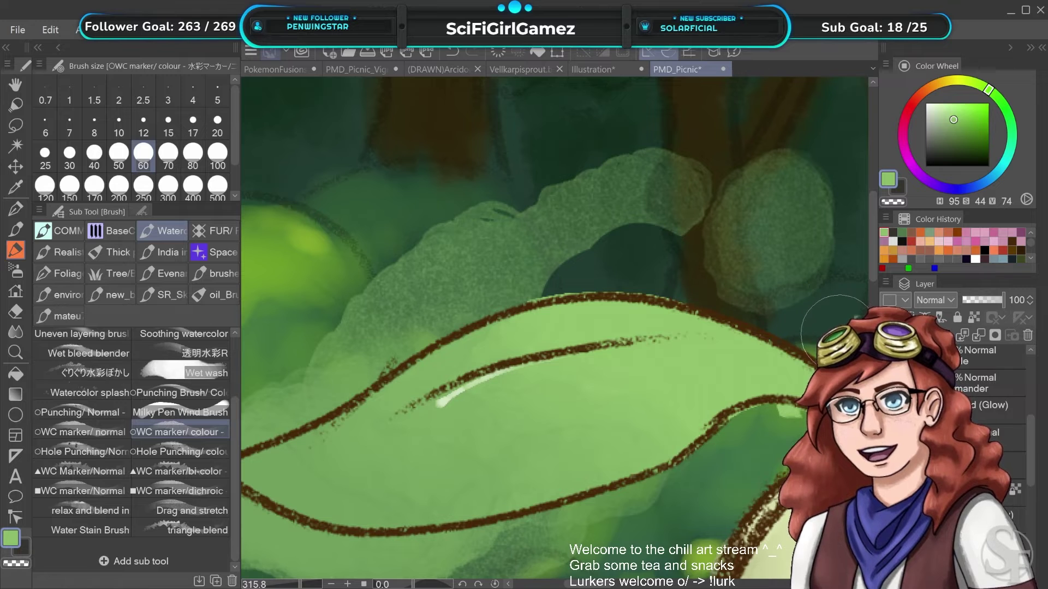
{"action": "mouse_move", "coordinate": [475, 161]}
{"action": "left_mouse_down"}
{"action": "mouse_move", "coordinate": [367, 180]}
{"action": "mouse_move", "coordinate": [346, 164]}
{"action": "mouse_move", "coordinate": [334, 234]}
{"action": "mouse_move", "coordinate": [353, 269]}
{"action": "left_mouse_up"}
{"action": "key", "text": "ctrl+z"}
{"action": "key", "text": "ctrl+z"}
{"action": "key", "text": "ctrl+z"}
{"action": "key", "text": "ctrl+z"}
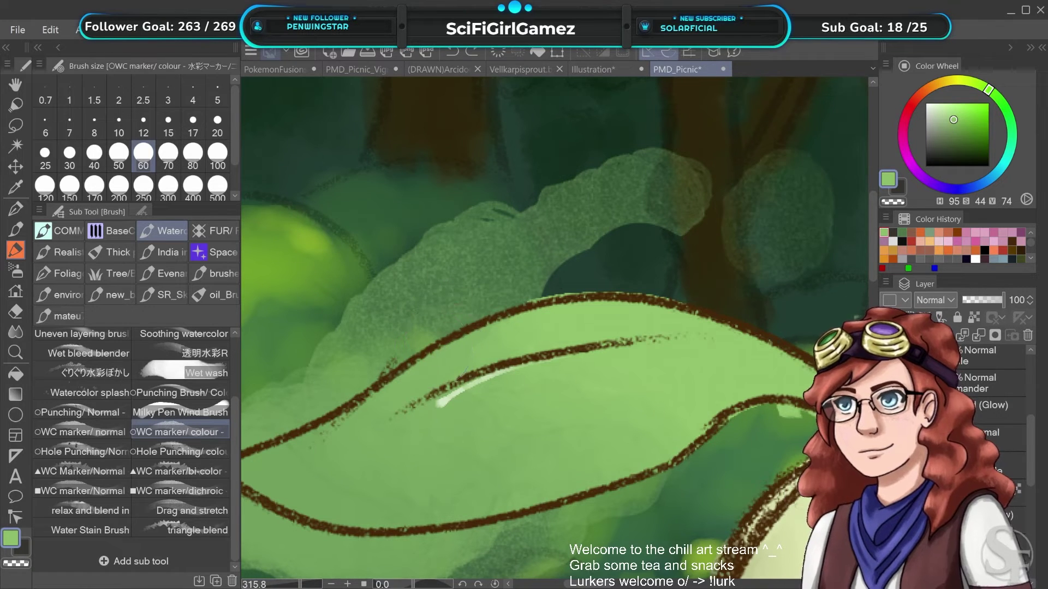
Switch to the PokemonFusions_2022 drawing, sample the inner ear's dark brown, and set the WC marker/colour brush size to 12
{"action": "left_click", "coordinate": [262, 70]}
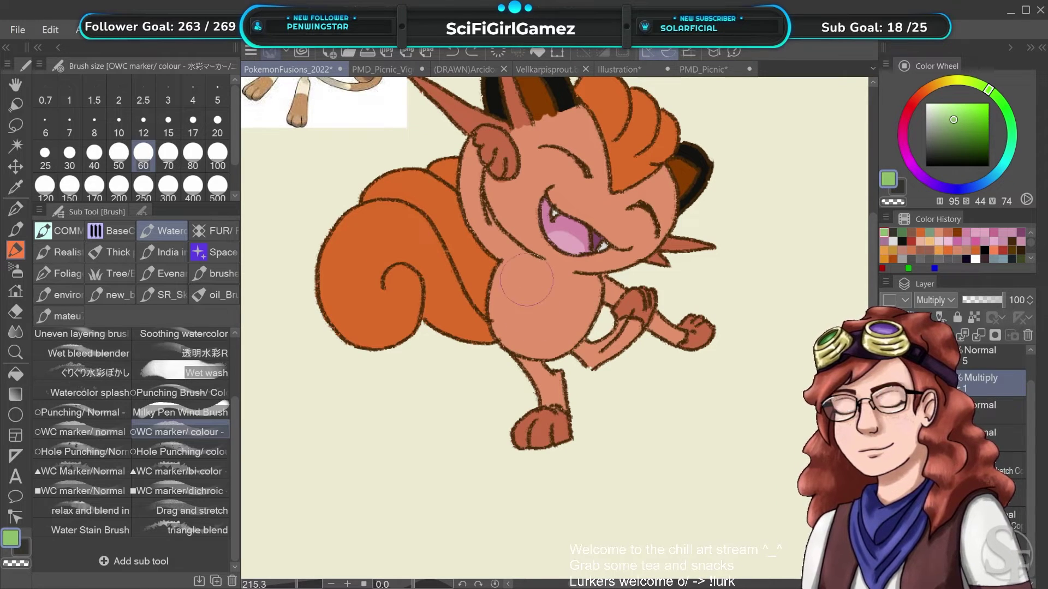
{"action": "left_click_drag", "start_coordinate": [560, 328], "coordinate": [587, 395]}
{"action": "left_click", "coordinate": [568, 176], "text": "alt"}
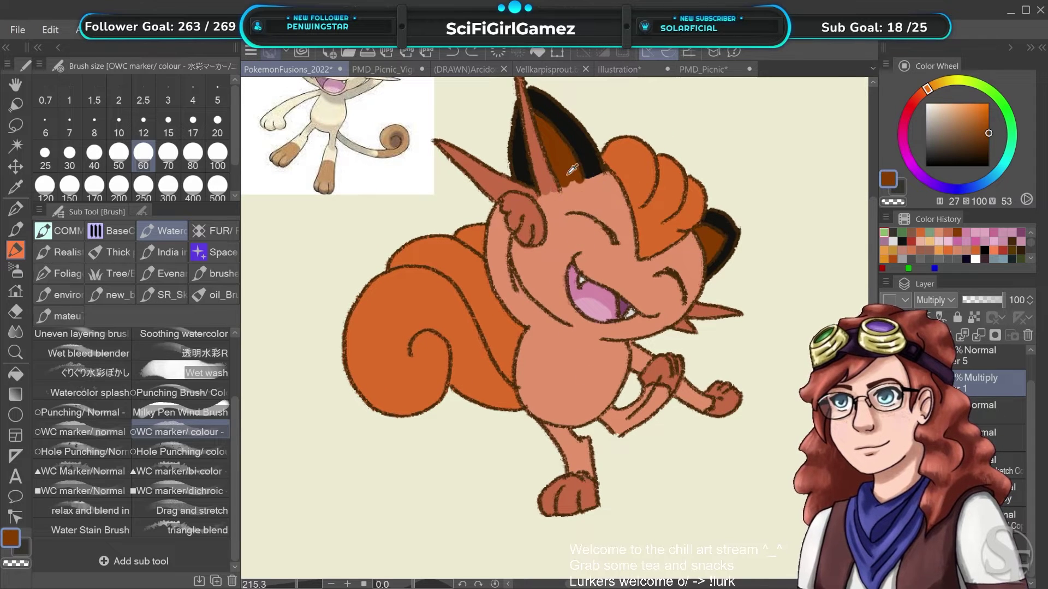
{"action": "left_click", "coordinate": [45, 126]}
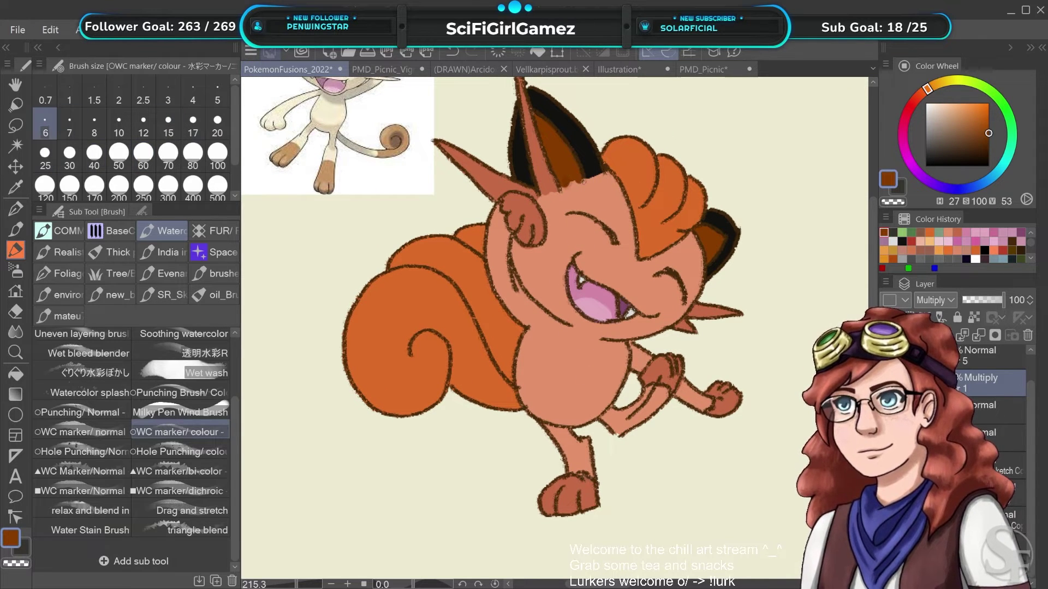
{"action": "left_click", "coordinate": [143, 124]}
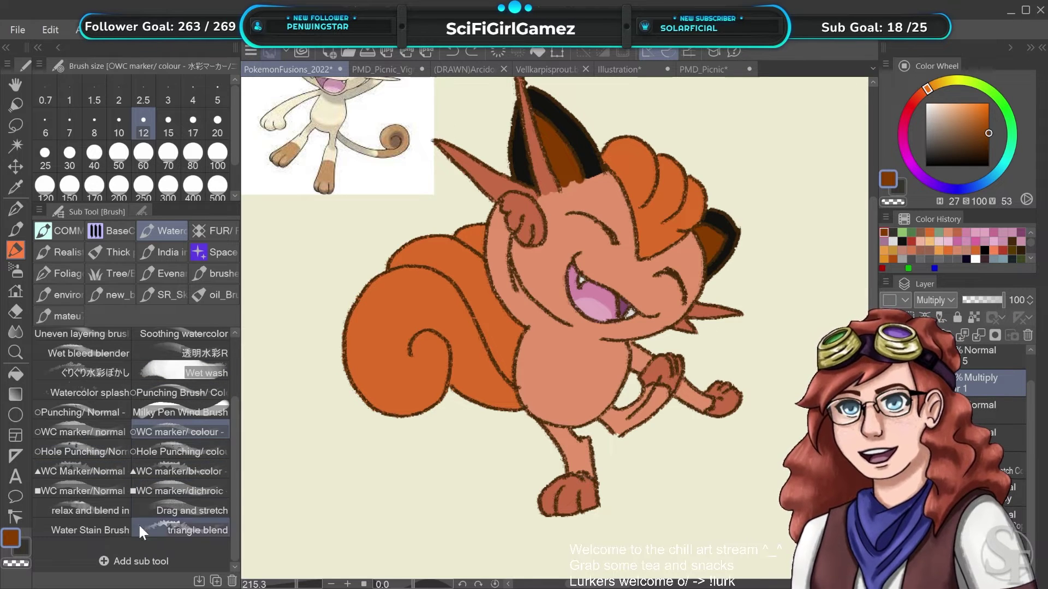
Try the relax and blend in brush at size 50 between the ear and forehead on the Normal layer directly below the Multiply layer
{"action": "left_click", "coordinate": [104, 512]}
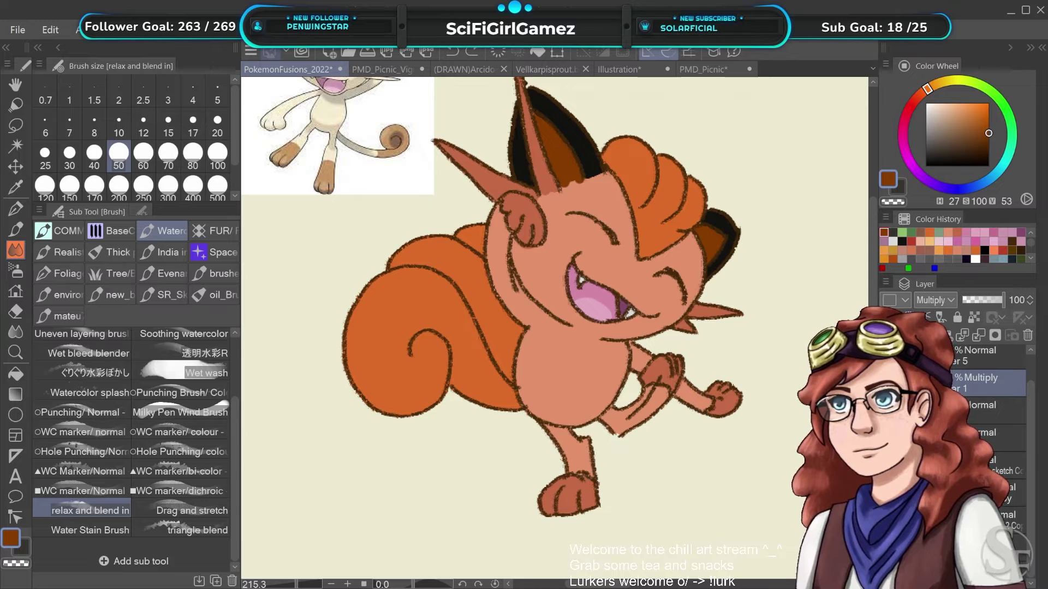
{"action": "left_click", "coordinate": [972, 405]}
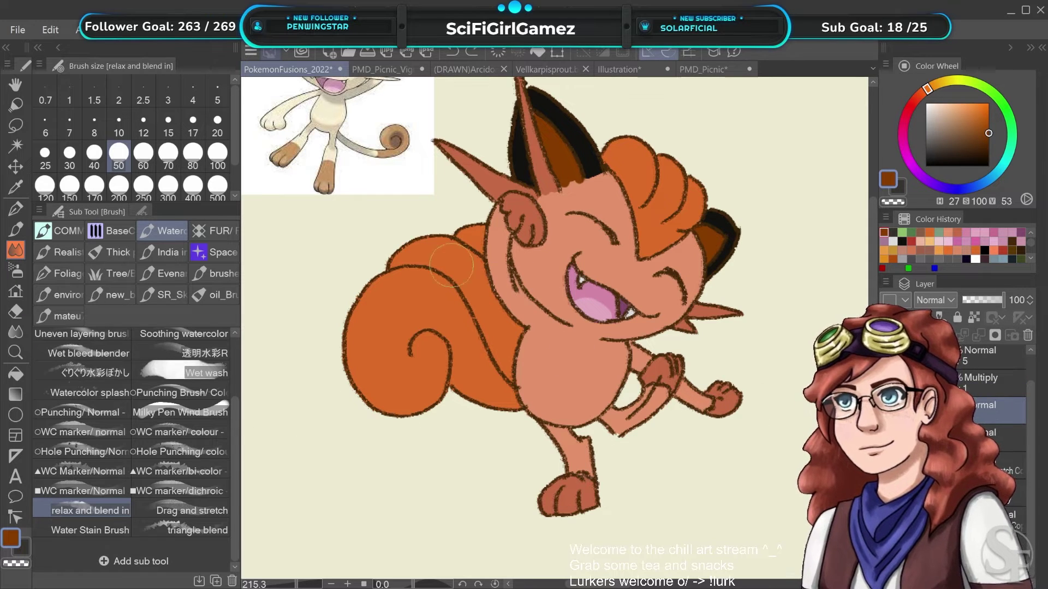
{"action": "mouse_move", "coordinate": [573, 180]}
{"action": "left_mouse_down"}
{"action": "mouse_move", "coordinate": [567, 202]}
{"action": "mouse_move", "coordinate": [579, 208]}
{"action": "left_mouse_up"}
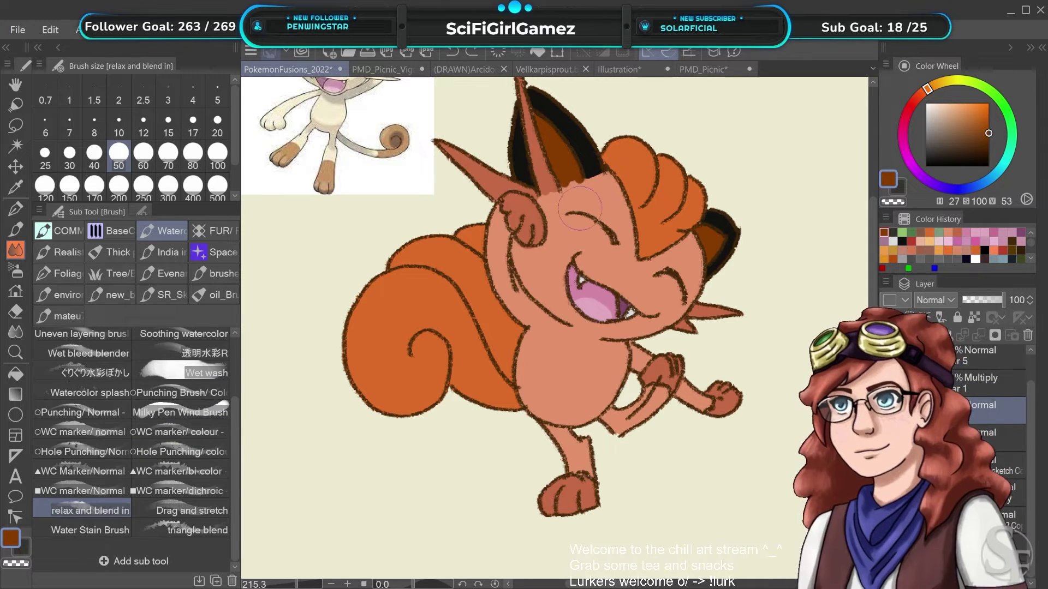
Try the triangle blend brush where the ear meets the forehead, undo the stroke, and retry it at size 17
{"action": "left_click", "coordinate": [211, 527]}
{"action": "mouse_move", "coordinate": [551, 202]}
{"action": "left_mouse_down"}
{"action": "mouse_move", "coordinate": [571, 269]}
{"action": "mouse_move", "coordinate": [586, 233]}
{"action": "mouse_move", "coordinate": [576, 178]}
{"action": "mouse_move", "coordinate": [538, 196]}
{"action": "mouse_move", "coordinate": [567, 187]}
{"action": "left_mouse_up"}
{"action": "key", "text": "ctrl+z"}
{"action": "key", "text": "bracketleft"}
{"action": "key", "text": "bracketleft"}
{"action": "key", "text": "bracketleft"}
{"action": "key", "text": "bracketleft"}
{"action": "key", "text": "bracketleft"}
{"action": "key", "text": "bracketleft"}
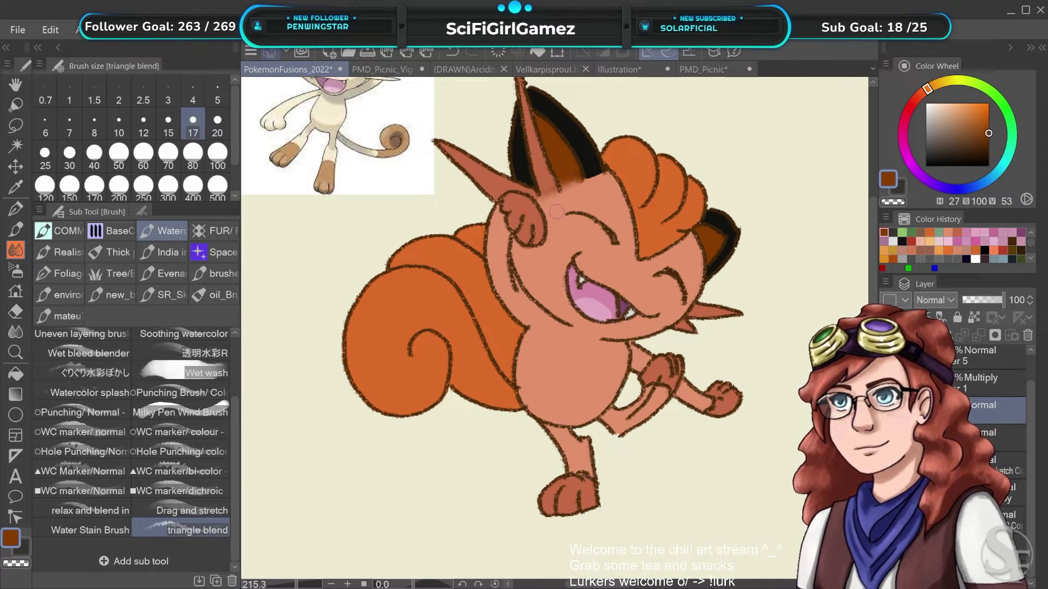
{"action": "left_click_drag", "start_coordinate": [585, 182], "coordinate": [577, 186]}
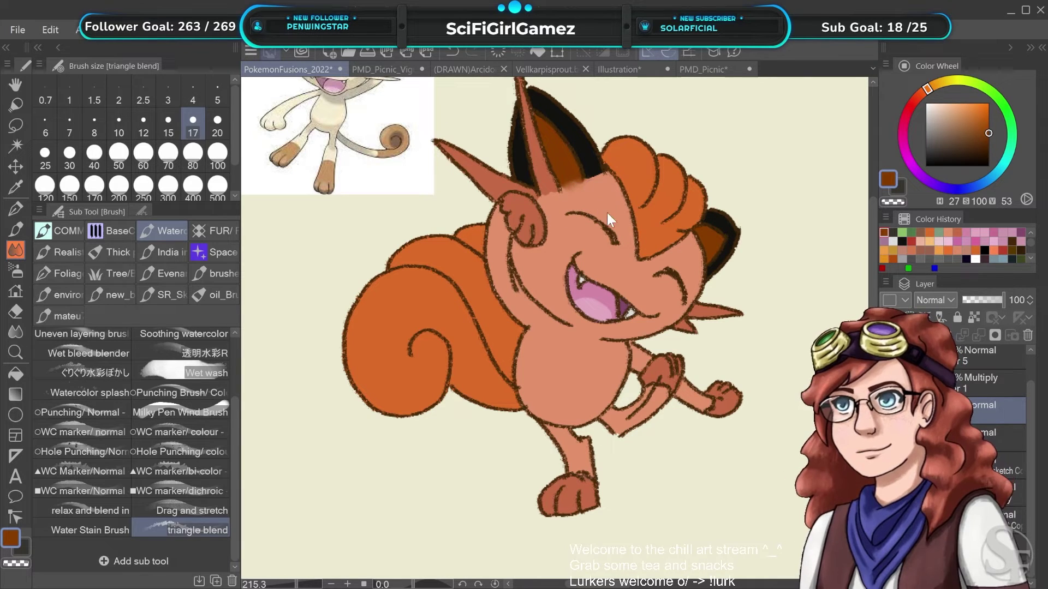
Test the triangle blend brush at size 40 along the ear and forehead edge and undo the blending strokes
{"action": "key", "text": "bracketright"}
{"action": "key", "text": "bracketright"}
{"action": "key", "text": "bracketright"}
{"action": "key", "text": "bracketright"}
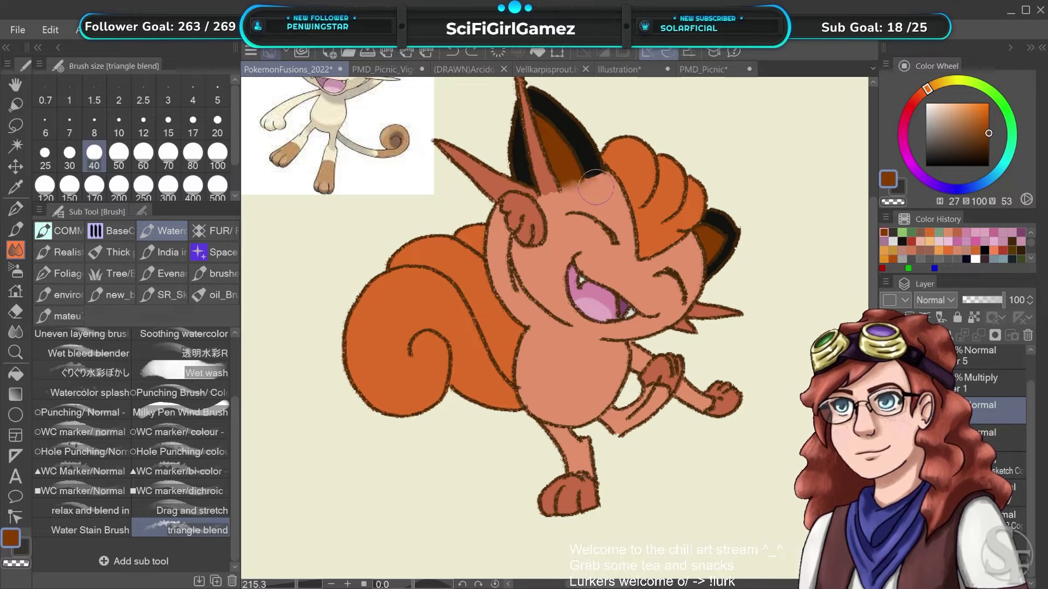
{"action": "left_click_drag", "start_coordinate": [592, 183], "coordinate": [592, 179]}
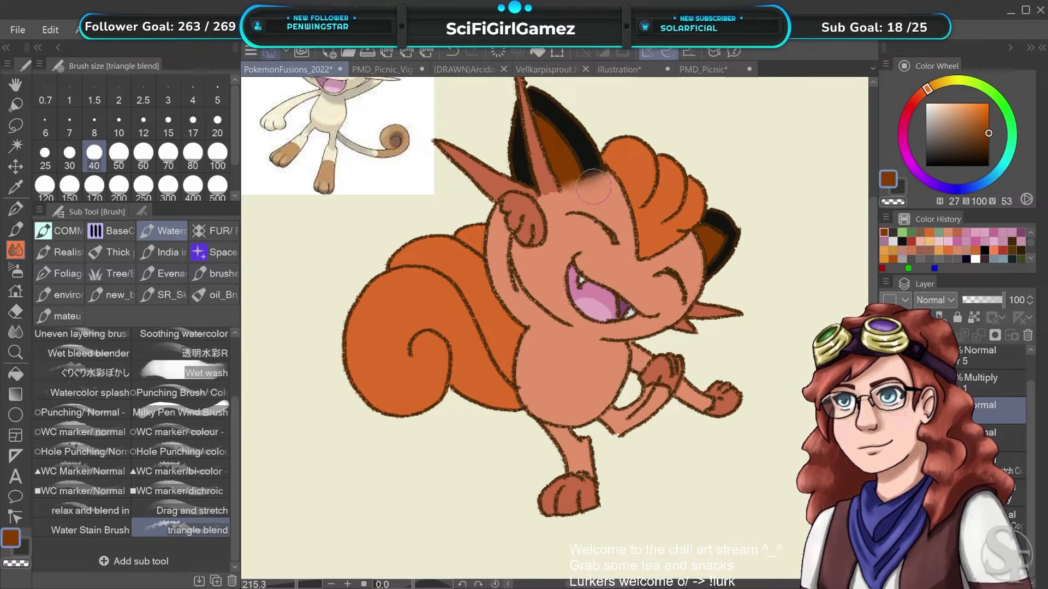
{"action": "key", "text": "ctrl+z"}
{"action": "key", "text": "ctrl+z"}
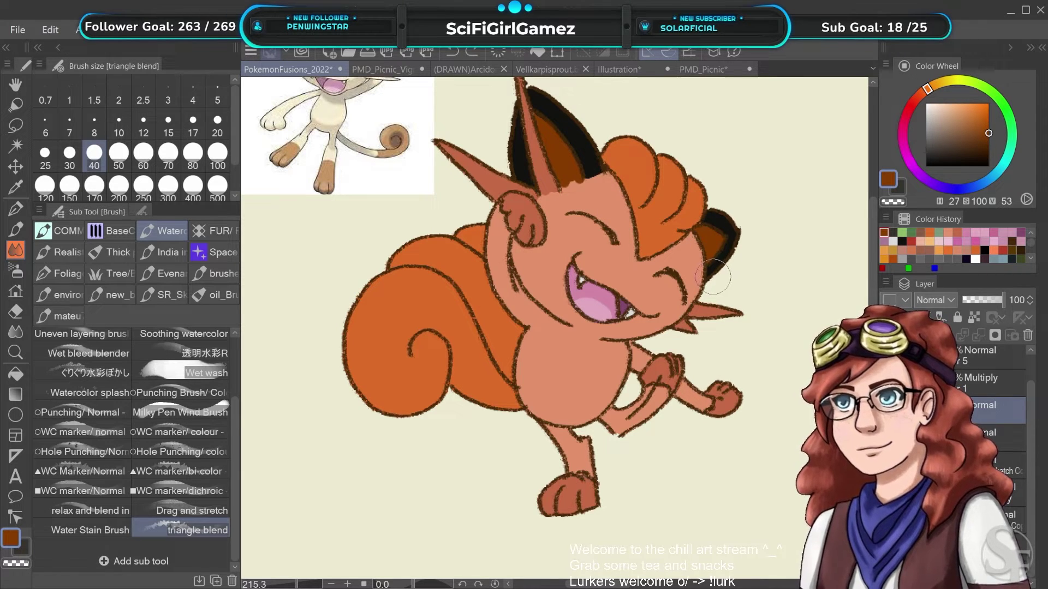
Try the Water Stain Brush at size 200 across the character's face, hair and chest
{"action": "left_click", "coordinate": [113, 527]}
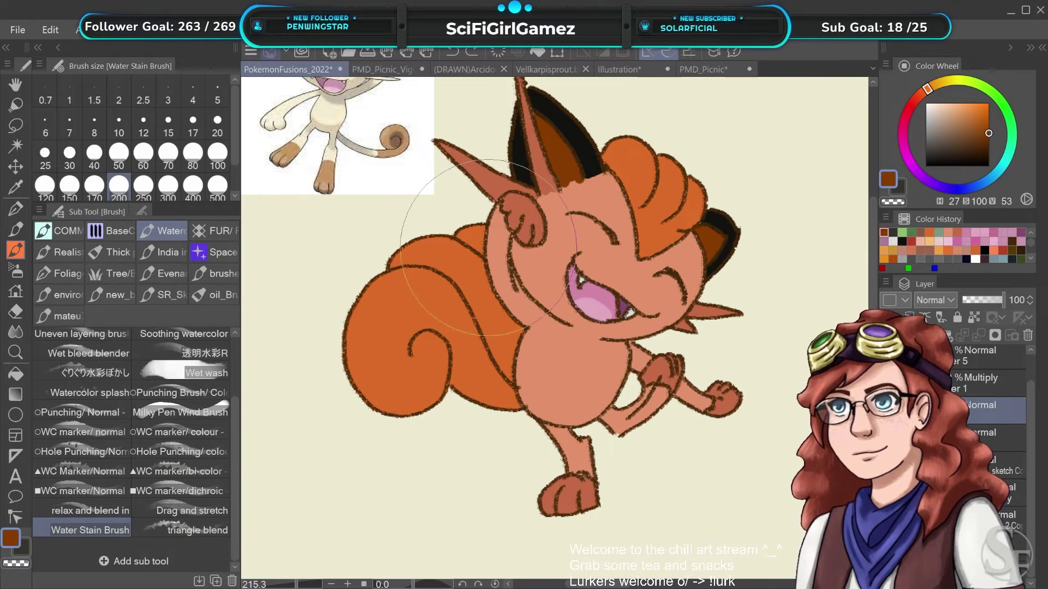
{"action": "left_click_drag", "start_coordinate": [583, 198], "coordinate": [624, 260]}
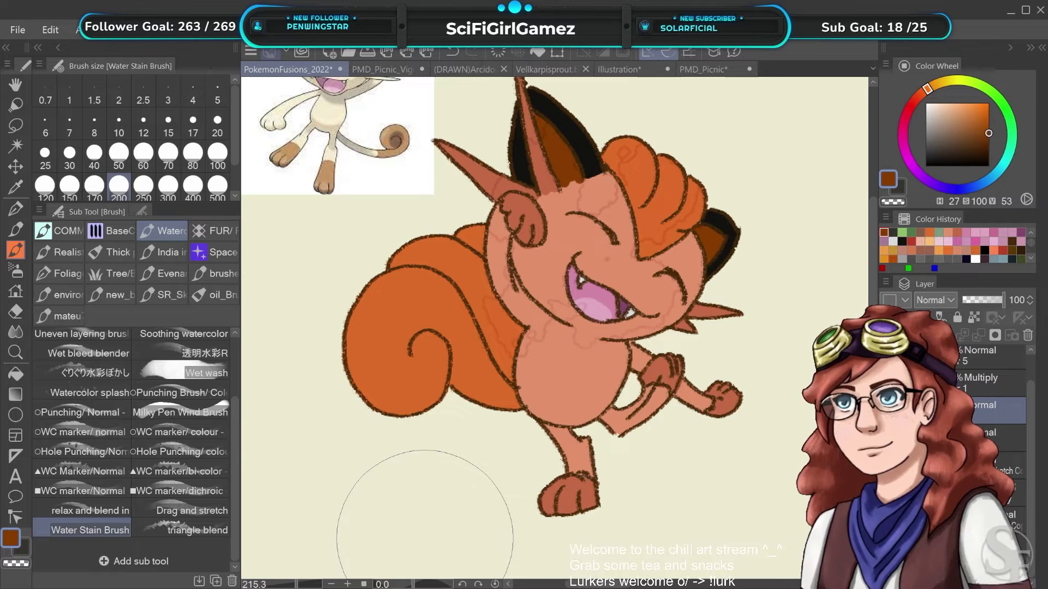
{"action": "mouse_move", "coordinate": [425, 538]}
{"action": "left_mouse_down"}
{"action": "mouse_move", "coordinate": [404, 550]}
{"action": "mouse_move", "coordinate": [459, 545]}
{"action": "mouse_move", "coordinate": [430, 540]}
{"action": "left_mouse_up"}
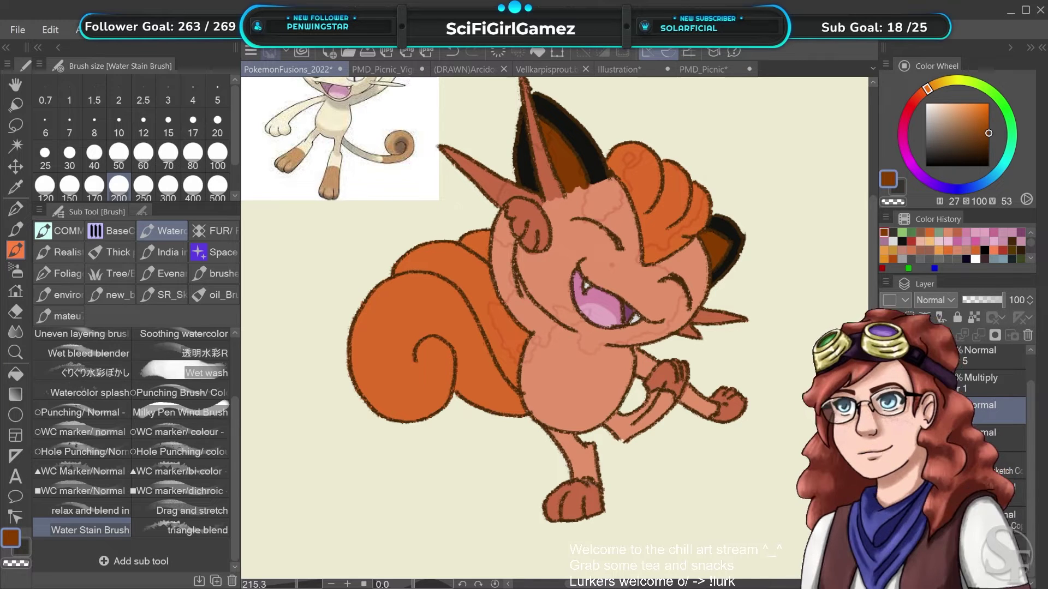
{"action": "left_click_drag", "start_coordinate": [491, 382], "coordinate": [529, 404]}
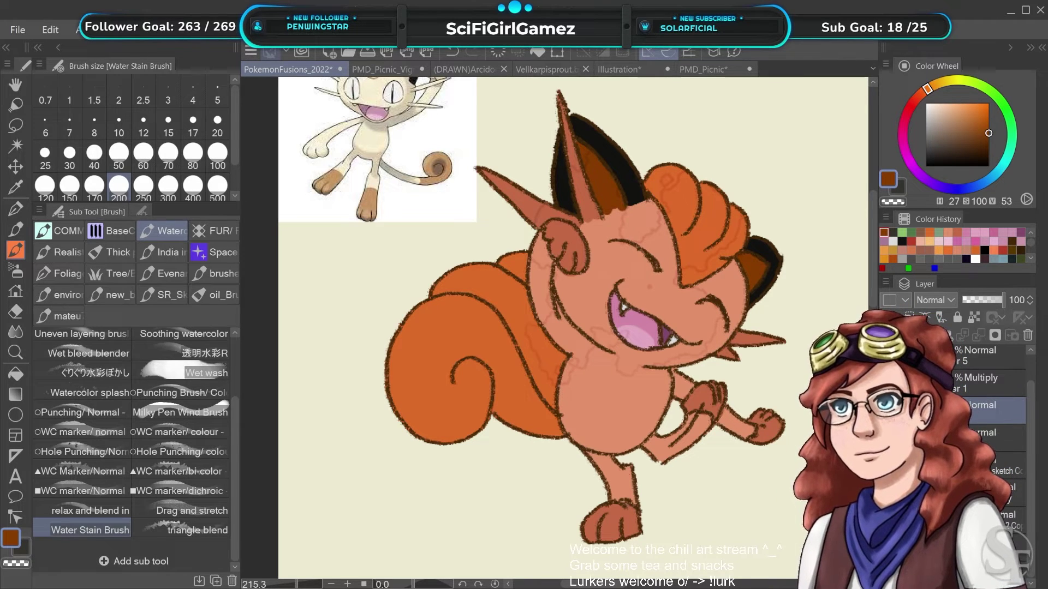
Undo the water stain strokes on the fusion character and save the PokemonFusions_2022 drawing
{"action": "left_click", "coordinate": [983, 571]}
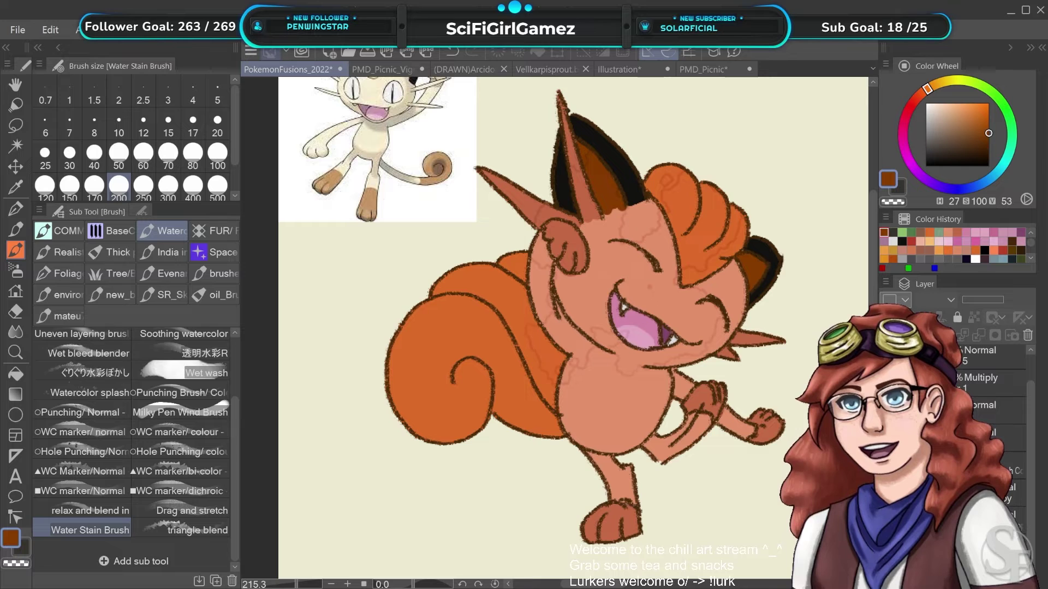
{"action": "left_click_drag", "start_coordinate": [545, 272], "coordinate": [545, 223]}
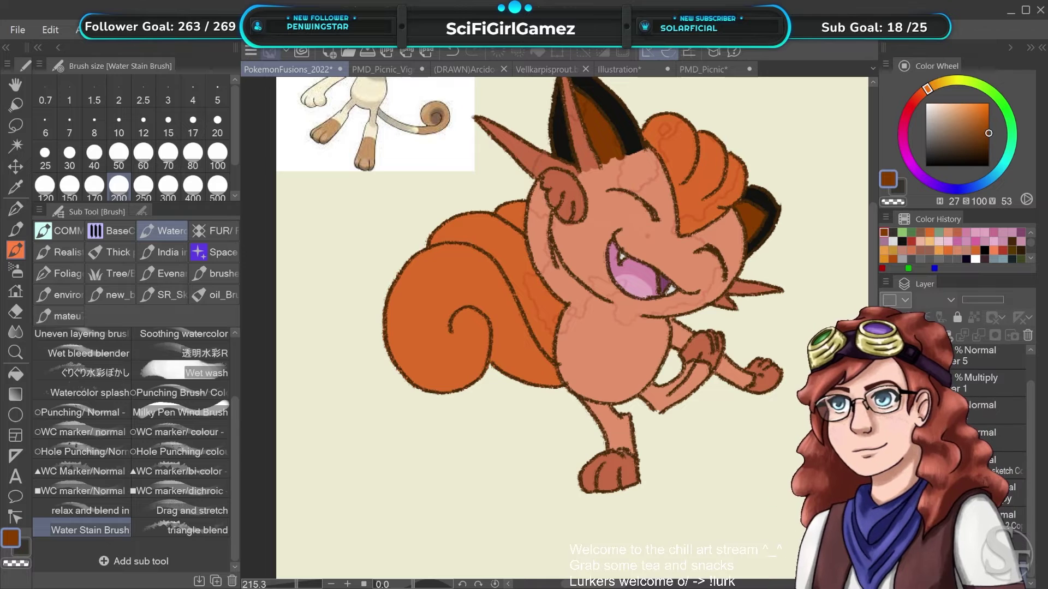
{"action": "left_click_drag", "start_coordinate": [572, 327], "coordinate": [488, 376]}
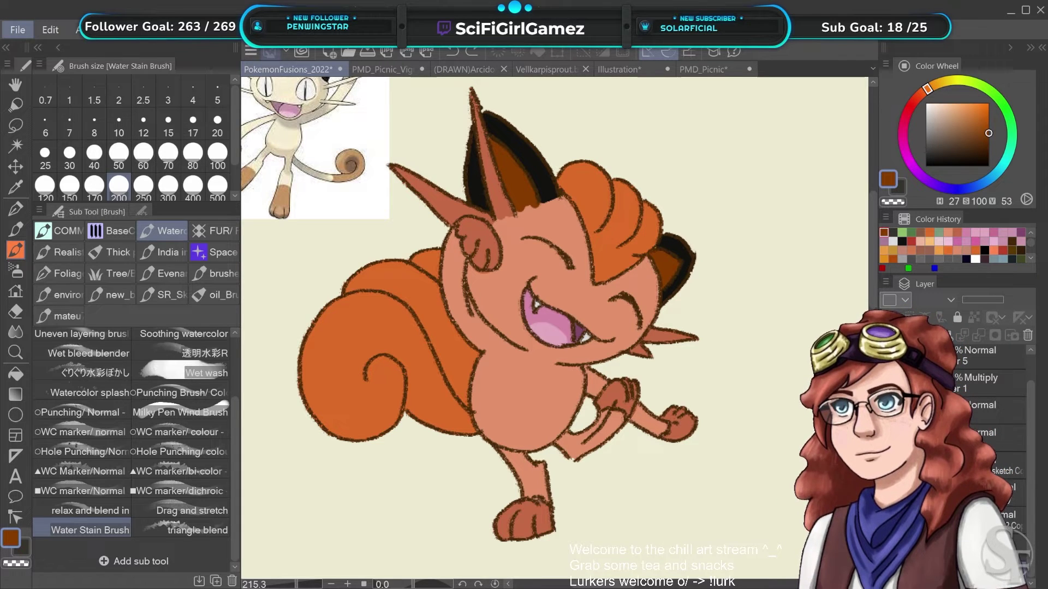
{"action": "key", "text": "ctrl+s"}
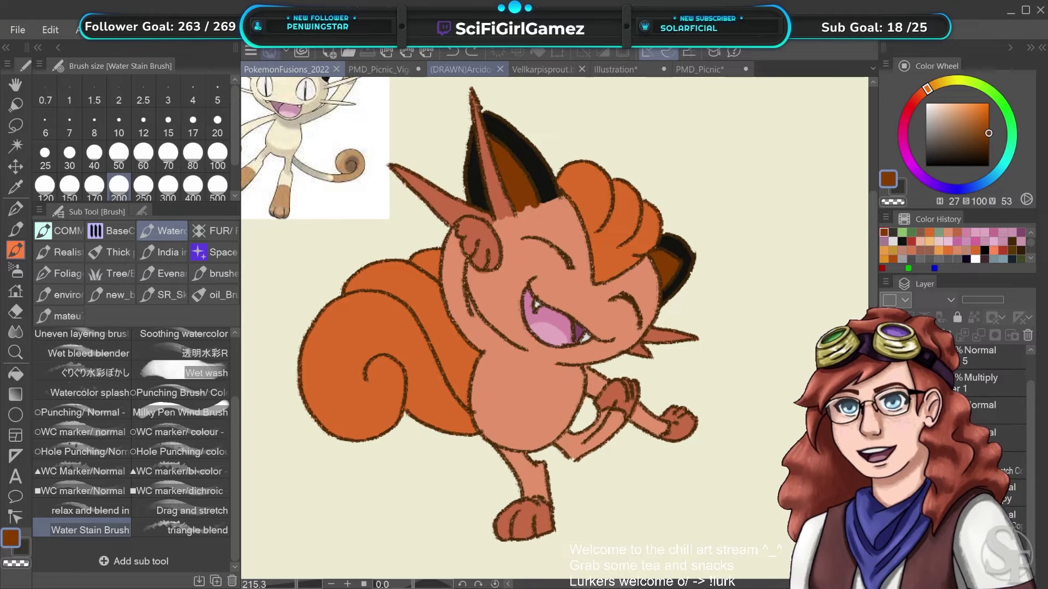
Switch to the Arcidoof.bmp sprite, reduce the Water Stain Brush size to 20, and examine the sprite centred on the canvas
{"action": "left_click", "coordinate": [464, 68]}
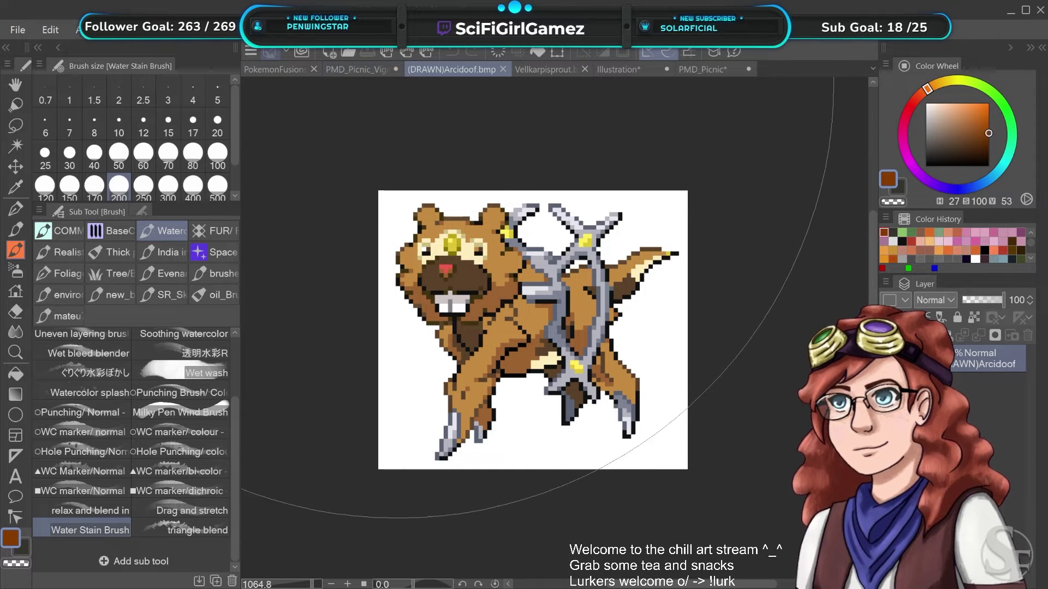
{"action": "scroll", "coordinate": [548, 393], "scroll_direction": "down", "scroll_amount": 3}
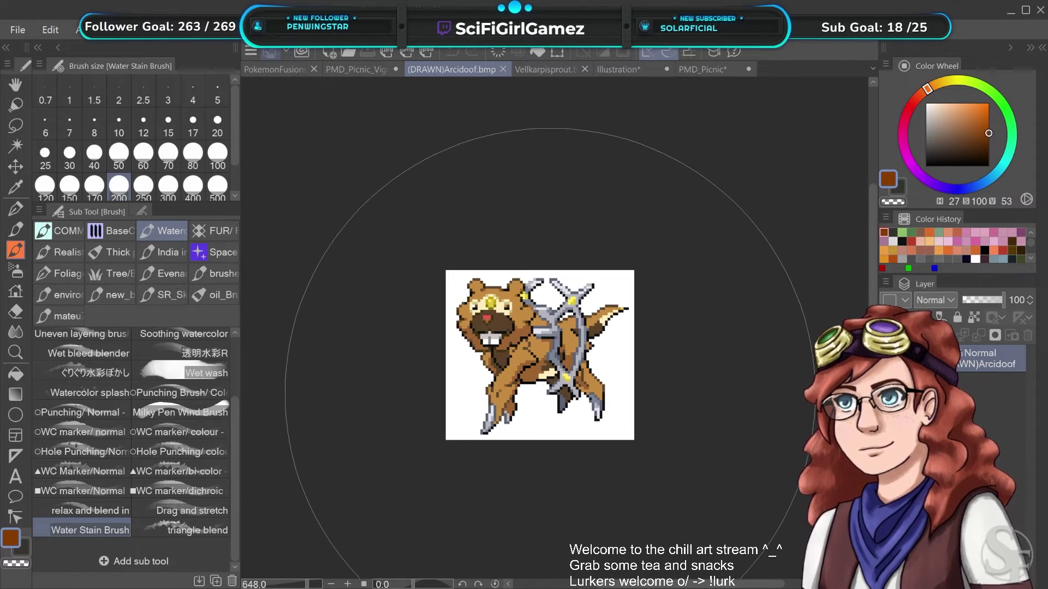
{"action": "mouse_move", "coordinate": [545, 389]}
{"action": "left_mouse_down"}
{"action": "mouse_move", "coordinate": [565, 364]}
{"action": "mouse_move", "coordinate": [680, 432]}
{"action": "left_mouse_up"}
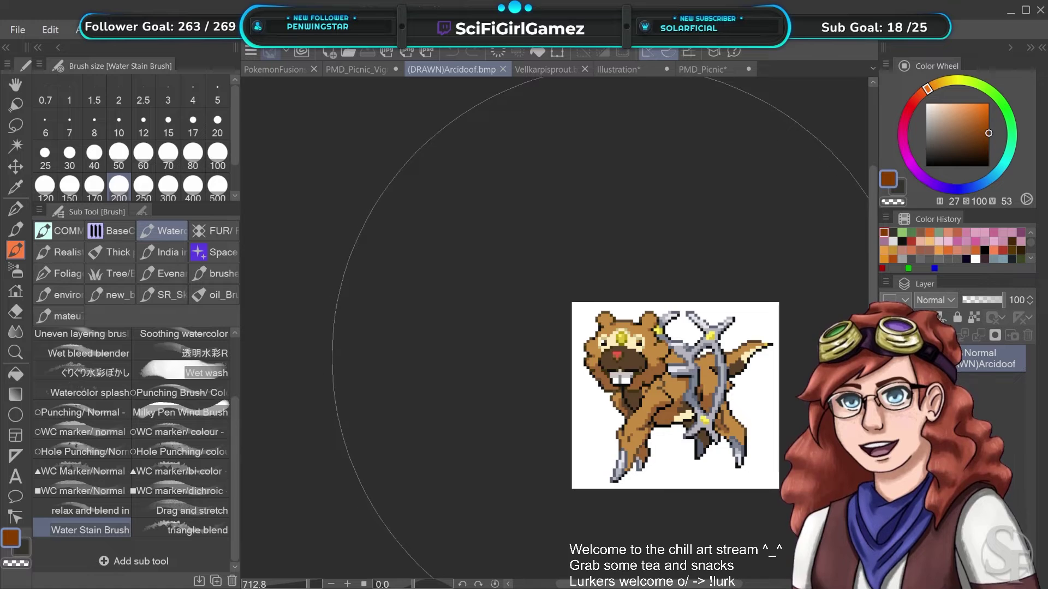
{"action": "scroll", "coordinate": [596, 385], "scroll_direction": "down", "scroll_amount": 2}
{"action": "scroll", "coordinate": [590, 379], "scroll_direction": "up", "scroll_amount": 2}
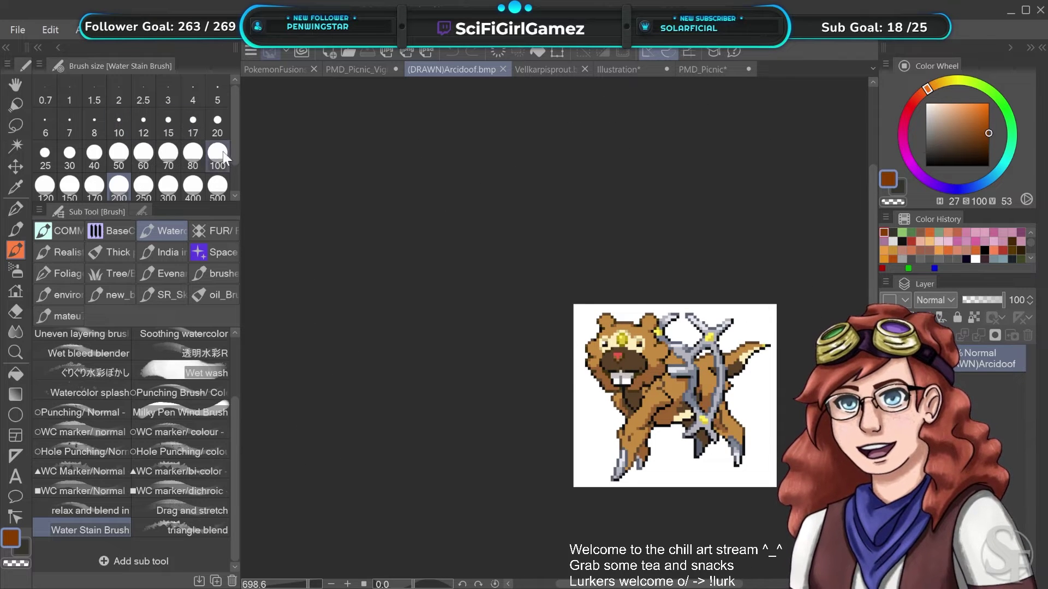
{"action": "left_click", "coordinate": [217, 123]}
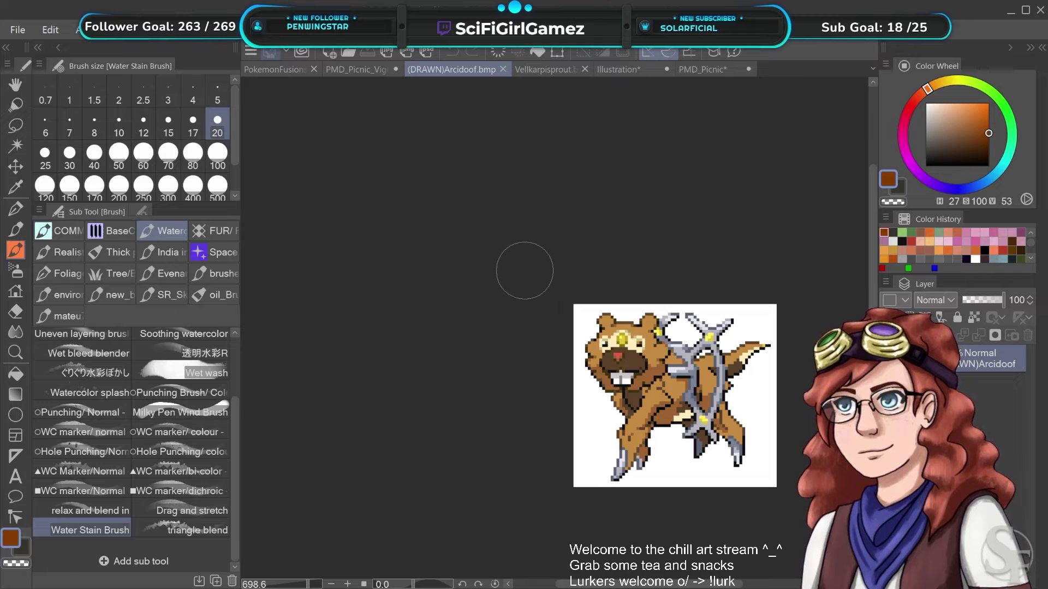
{"action": "left_click_drag", "start_coordinate": [525, 271], "coordinate": [574, 260]}
{"action": "left_click_drag", "start_coordinate": [709, 371], "coordinate": [538, 322]}
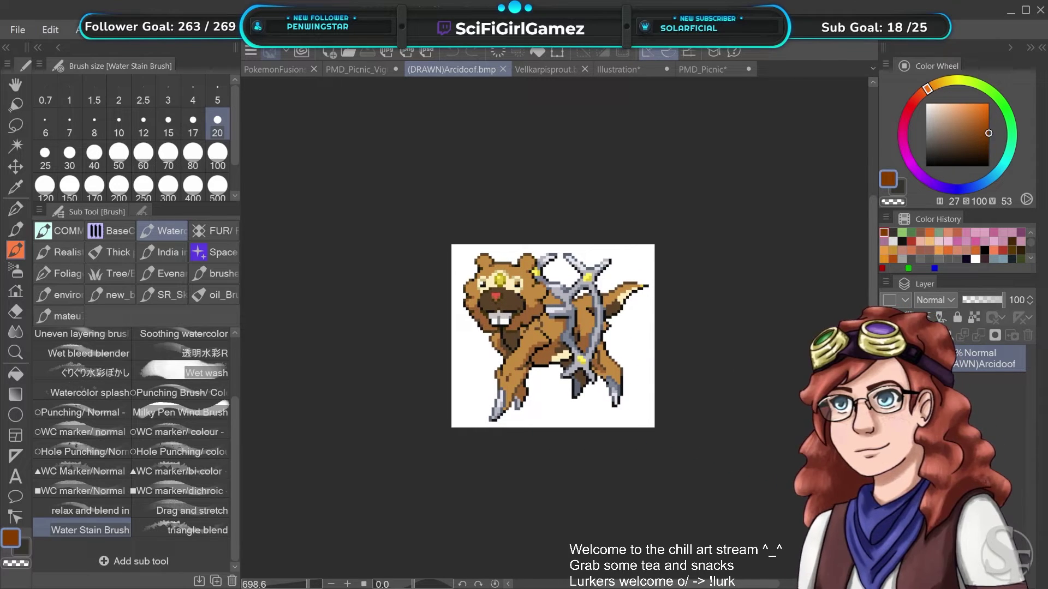
{"action": "left_click_drag", "start_coordinate": [552, 327], "coordinate": [543, 305]}
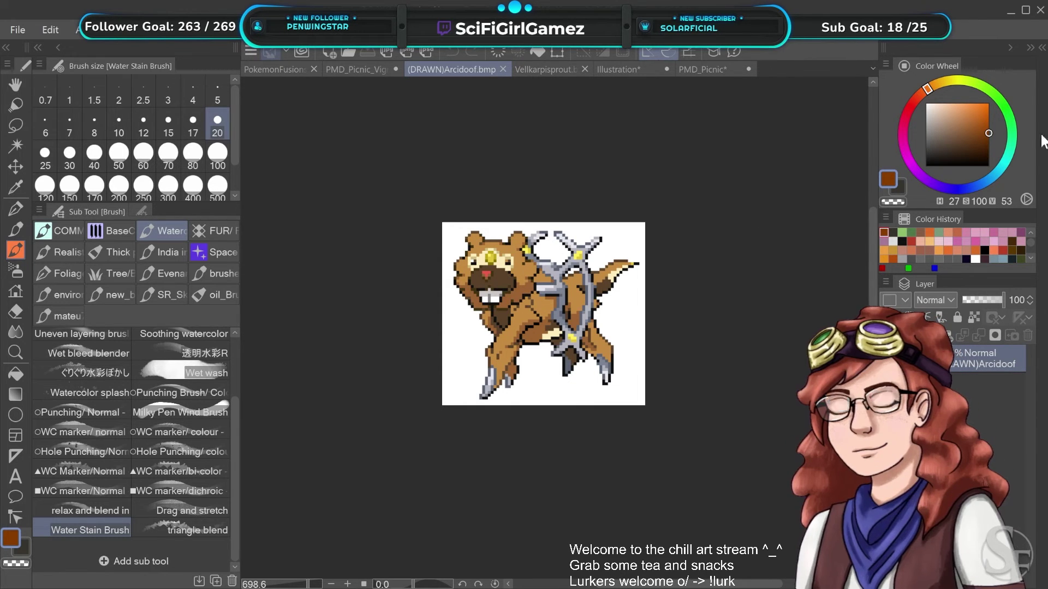
View the Vellkarpisprout.bmp sprite and the Illustration document, showing its Arcidoof sketch, winged fusion sketch and Dragonine reference layers
{"action": "left_click", "coordinate": [538, 71]}
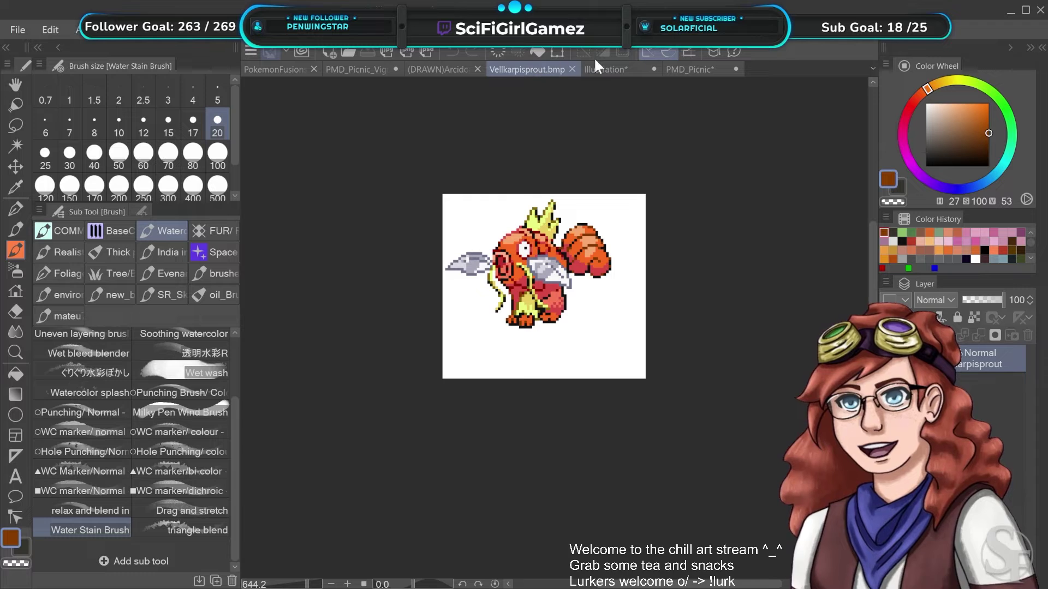
{"action": "left_click", "coordinate": [606, 69]}
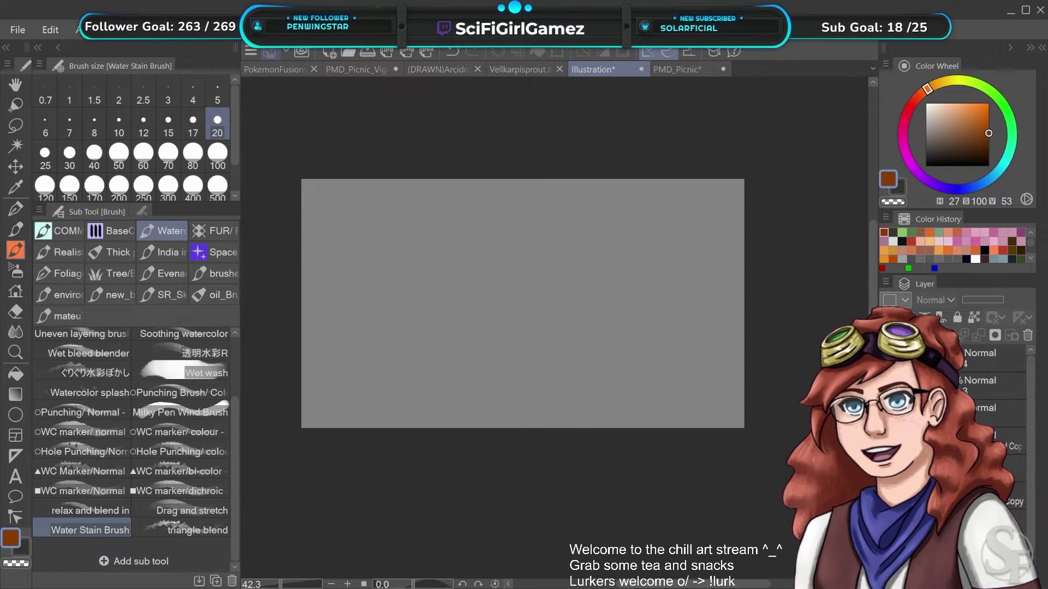
{"action": "left_click", "coordinate": [887, 386]}
{"action": "left_click", "coordinate": [886, 358]}
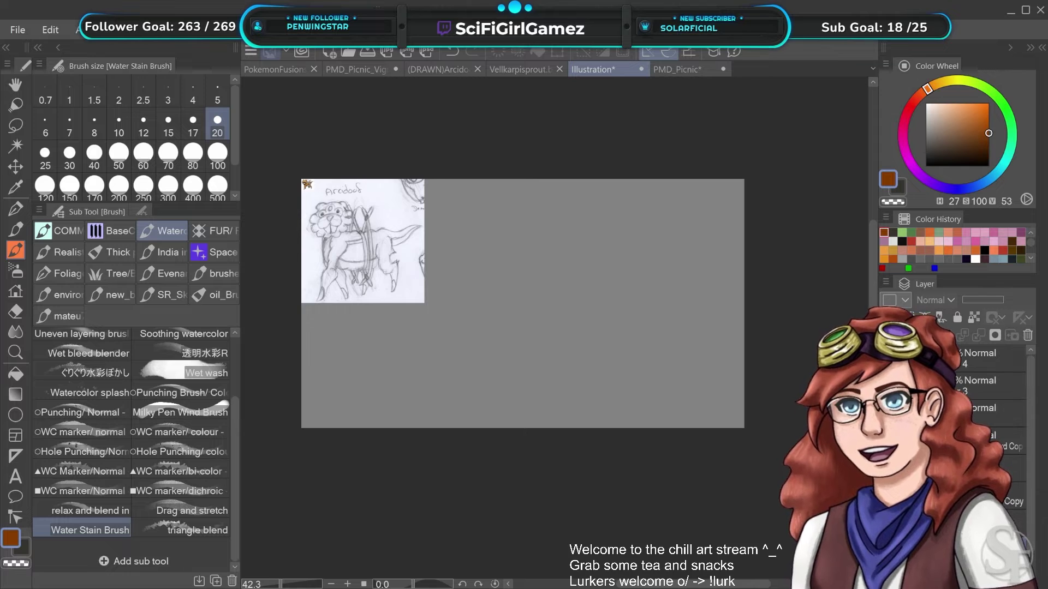
{"action": "key", "text": "ctrl+v"}
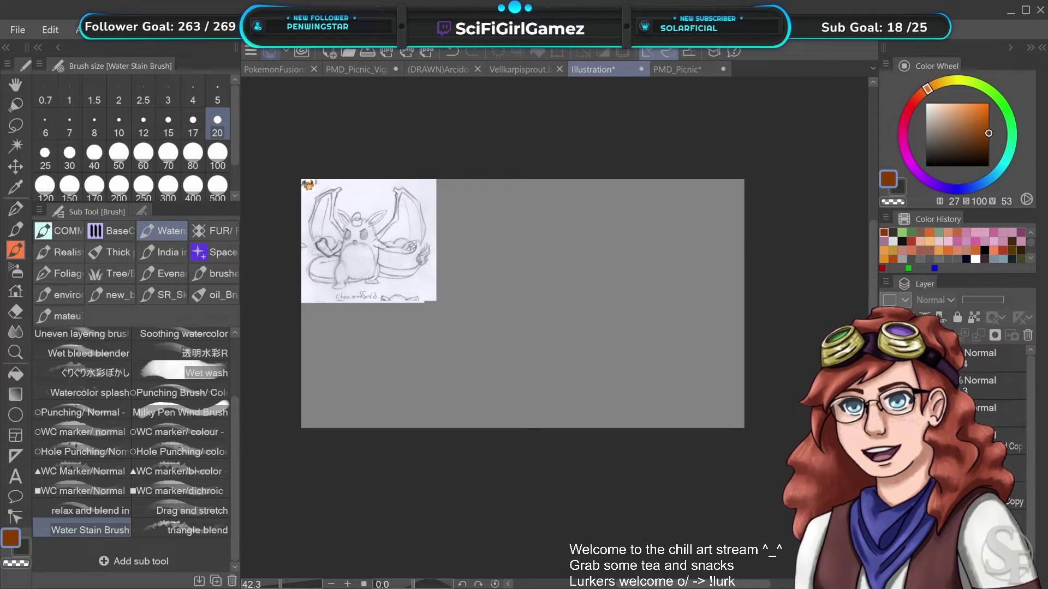
{"action": "key", "text": "ctrl+v"}
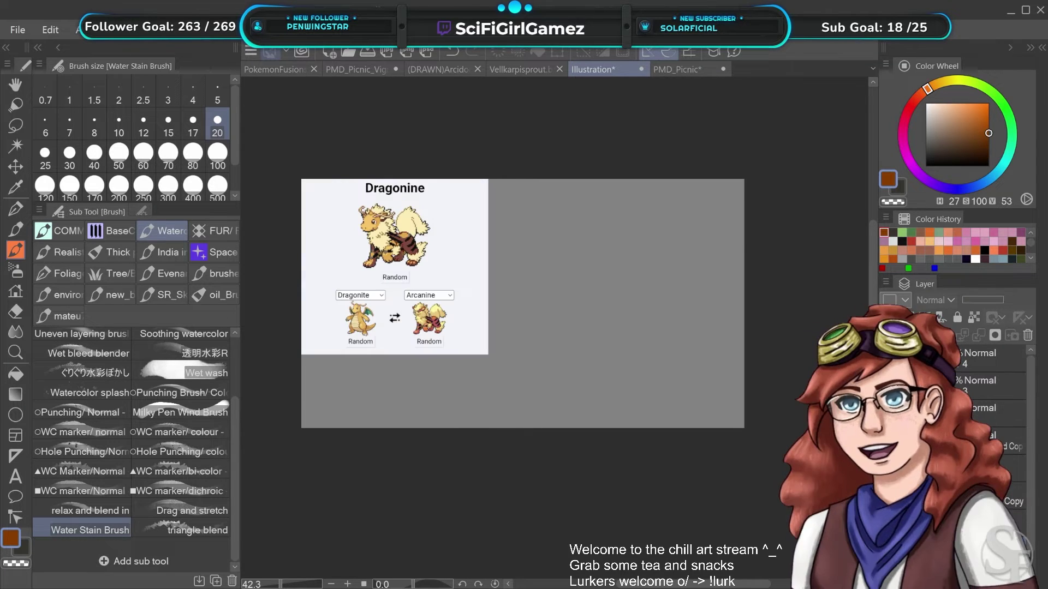
View the Illustration document's Marotops, Dragonine, Cueon and Arcidoof references one after another, down to the empty grey canvas
{"action": "key", "text": "ctrl+v"}
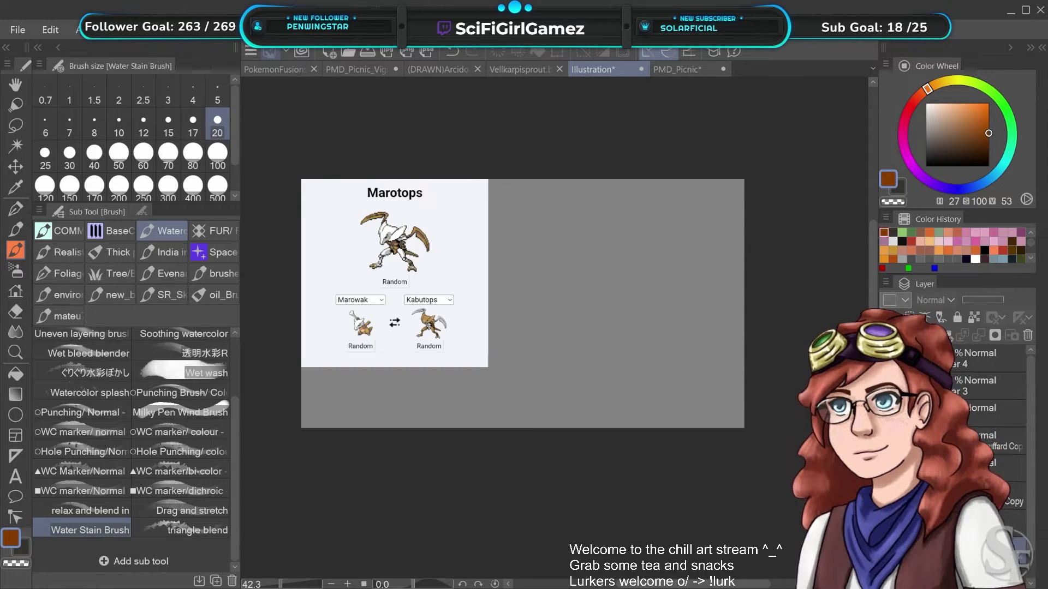
{"action": "key", "text": "ctrl+z"}
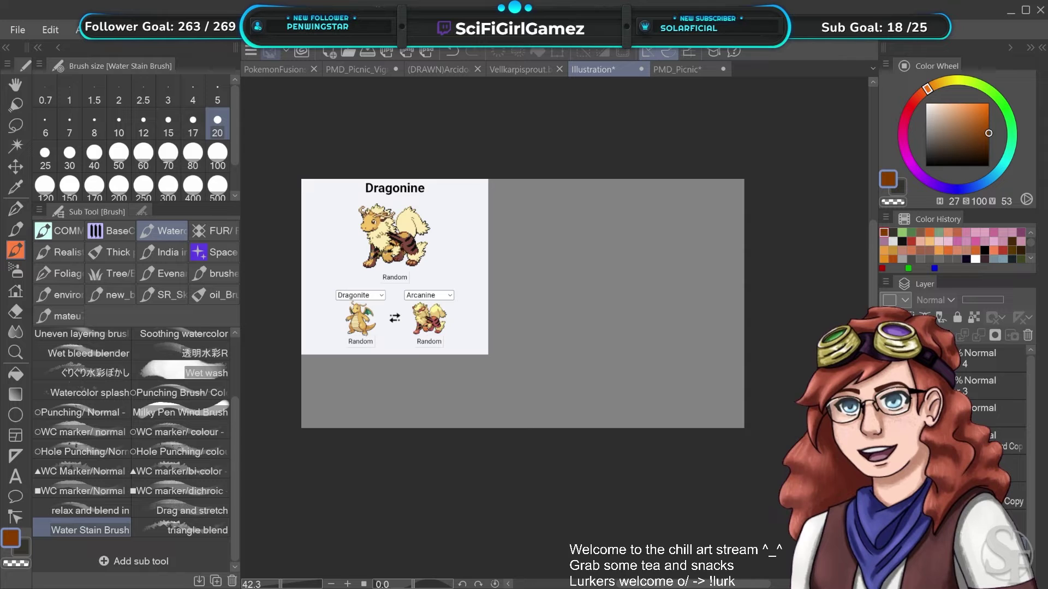
{"action": "key", "text": "ctrl+z"}
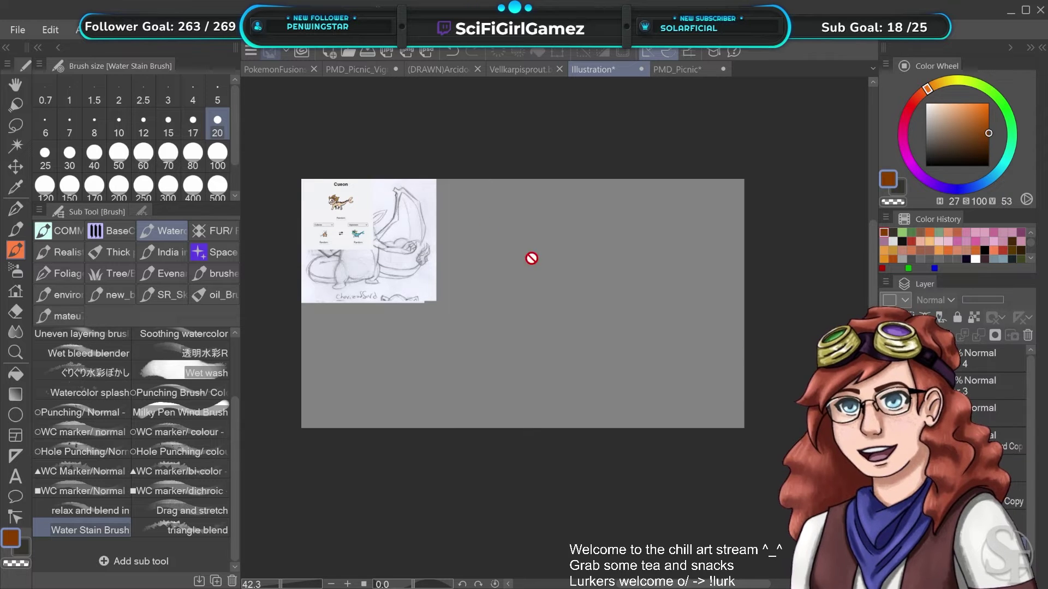
{"action": "scroll", "coordinate": [338, 239], "scroll_direction": "up", "scroll_amount": 5}
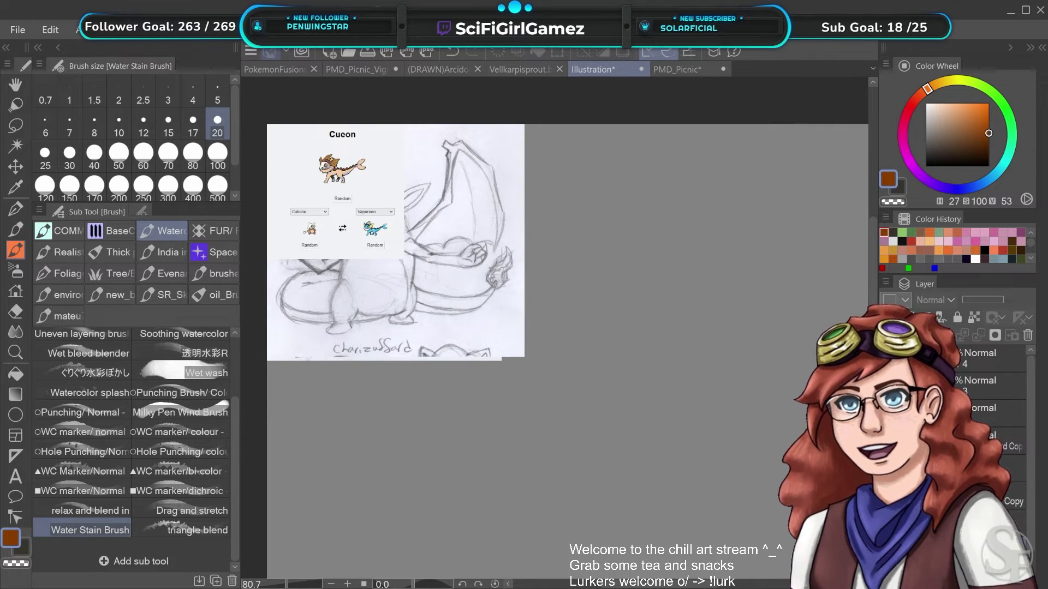
{"action": "key", "text": "ctrl+z"}
{"action": "key", "text": "ctrl+z"}
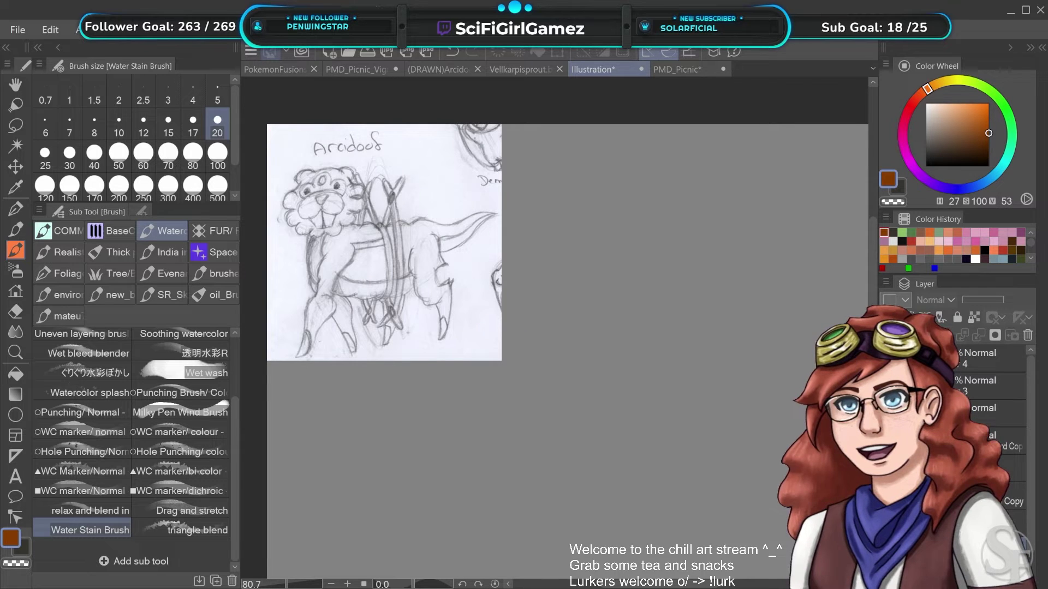
{"action": "key", "text": "ctrl+z"}
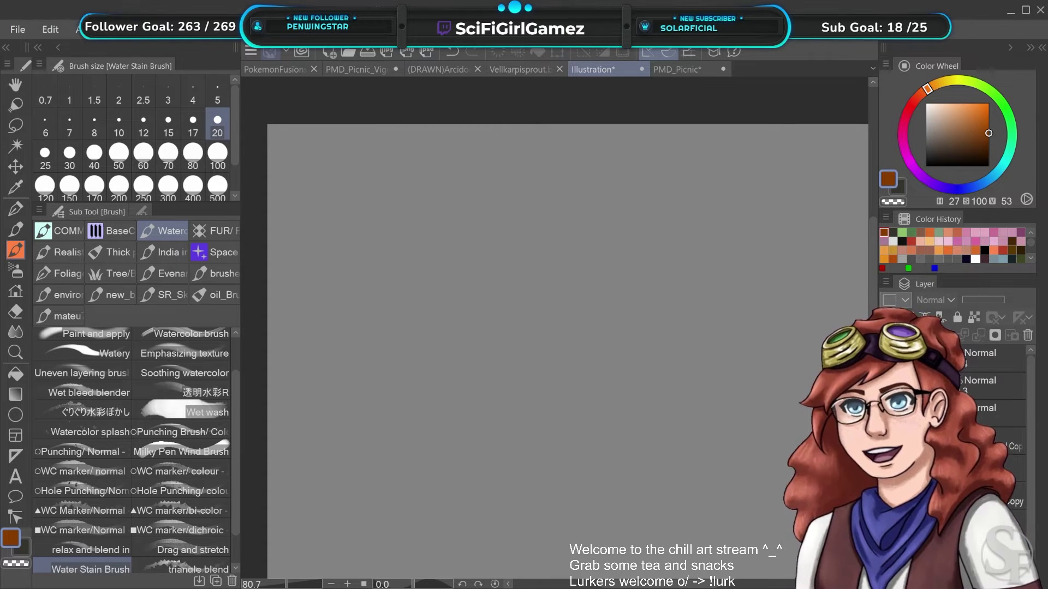
Switch to the PokemonFusions_2022 drawing and try the Water Stain Brush at size 20 over the fusion character's neck and tail
{"action": "left_click", "coordinate": [274, 69]}
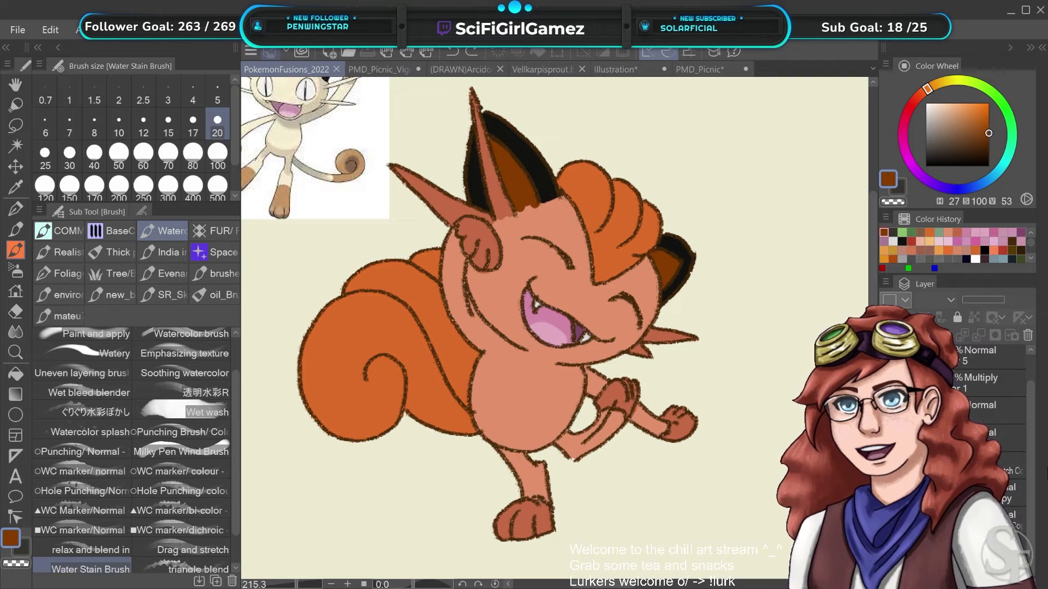
{"action": "left_click_drag", "start_coordinate": [546, 328], "coordinate": [517, 313]}
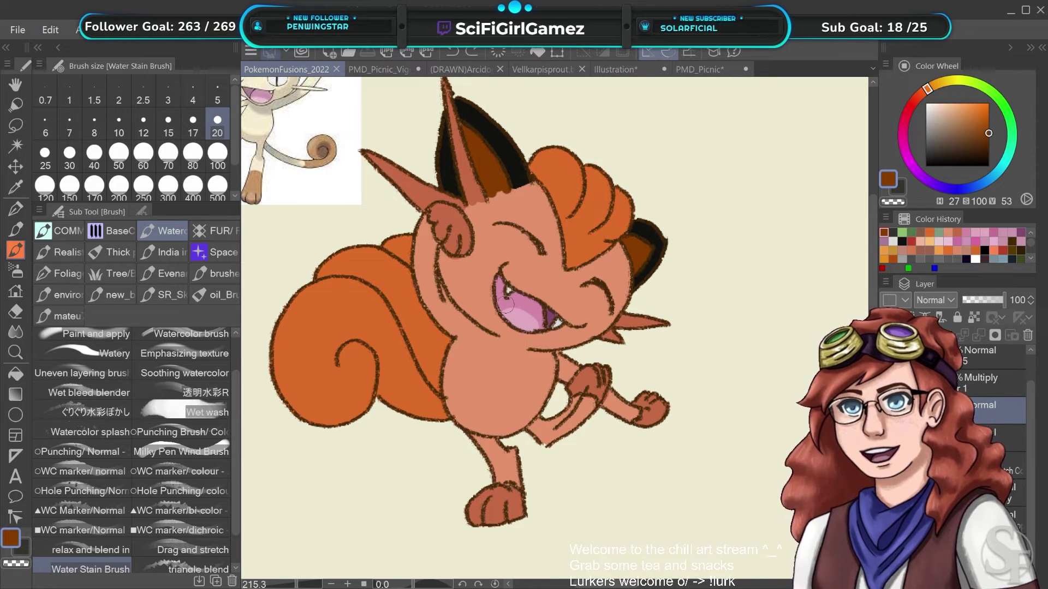
{"action": "left_click_drag", "start_coordinate": [498, 304], "coordinate": [529, 293]}
{"action": "left_click_drag", "start_coordinate": [406, 315], "coordinate": [409, 314]}
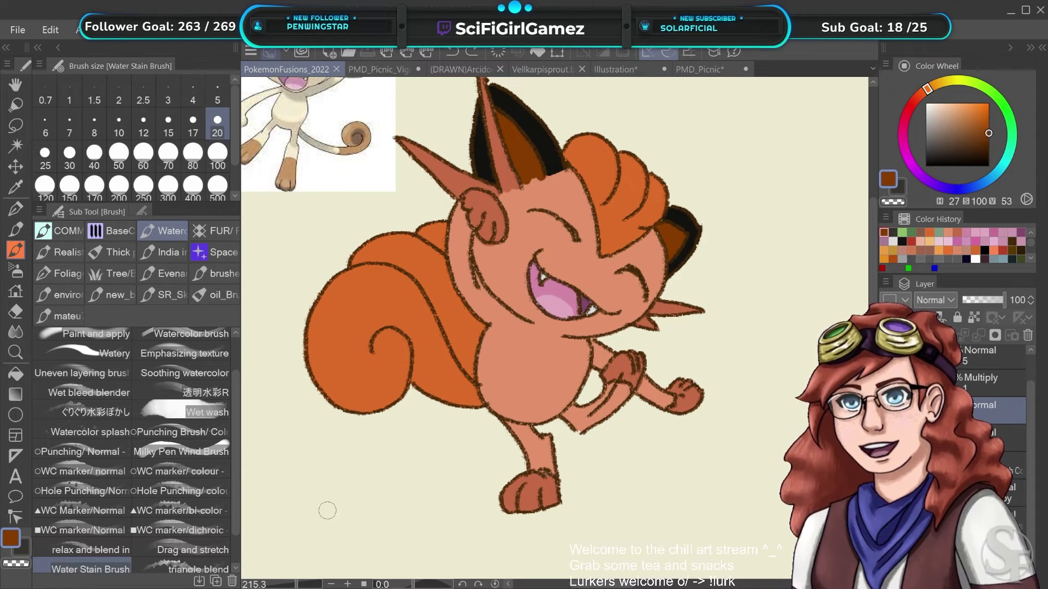
{"action": "left_click_drag", "start_coordinate": [494, 314], "coordinate": [451, 397]}
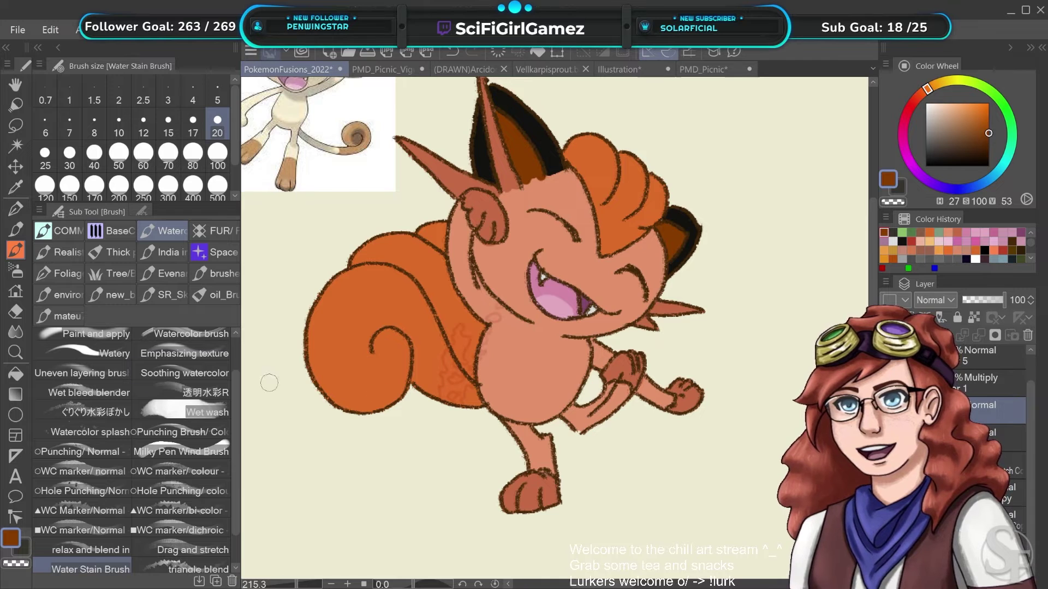
Try the Wet bleed blender at size 60 along the lower tail and undo the smearing
{"action": "left_click", "coordinate": [97, 388]}
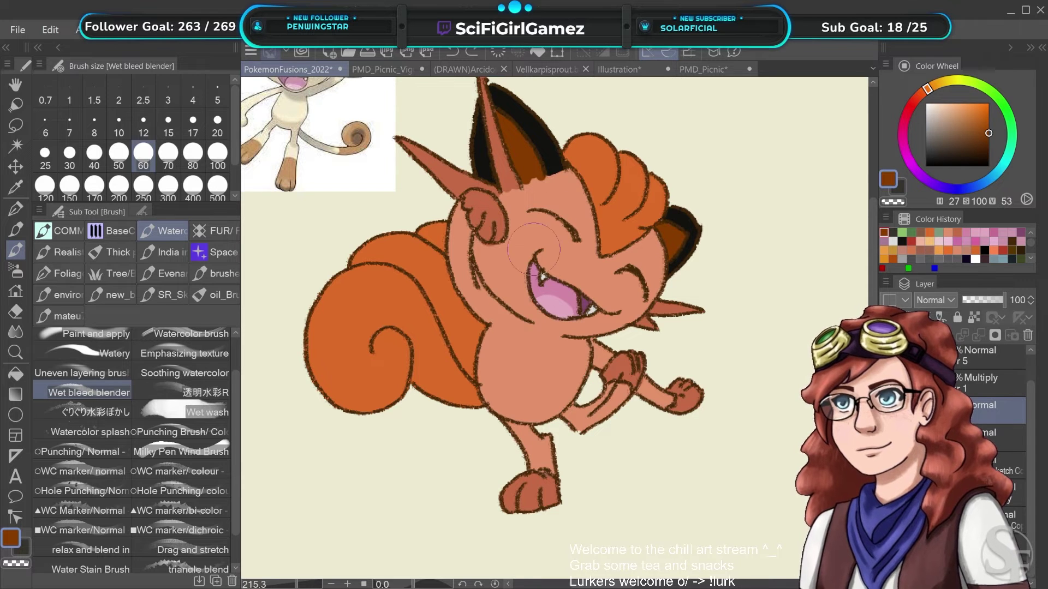
{"action": "left_click_drag", "start_coordinate": [346, 416], "coordinate": [480, 398]}
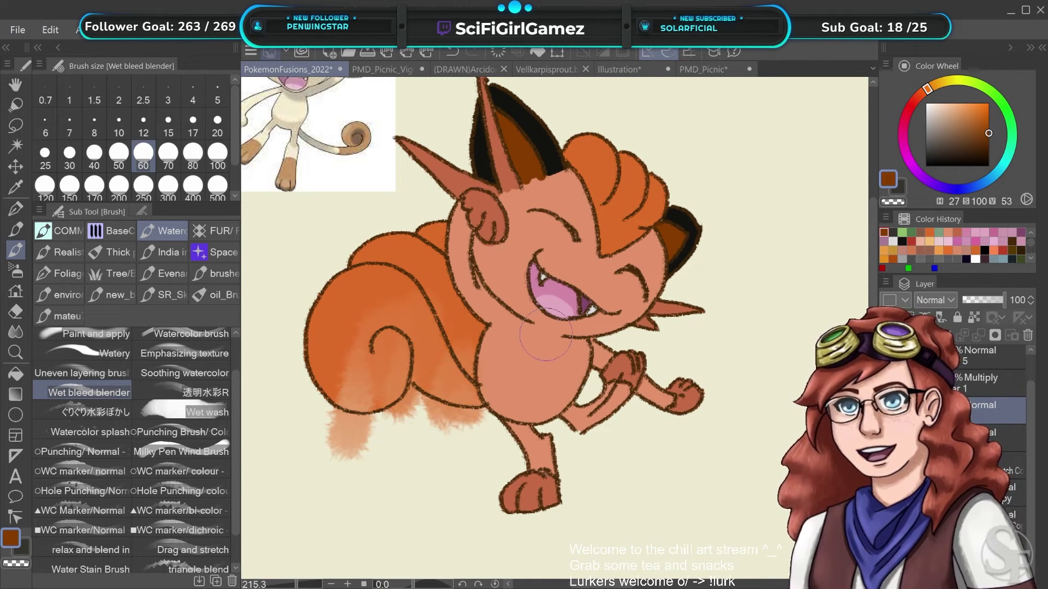
{"action": "left_click_drag", "start_coordinate": [546, 334], "coordinate": [500, 316]}
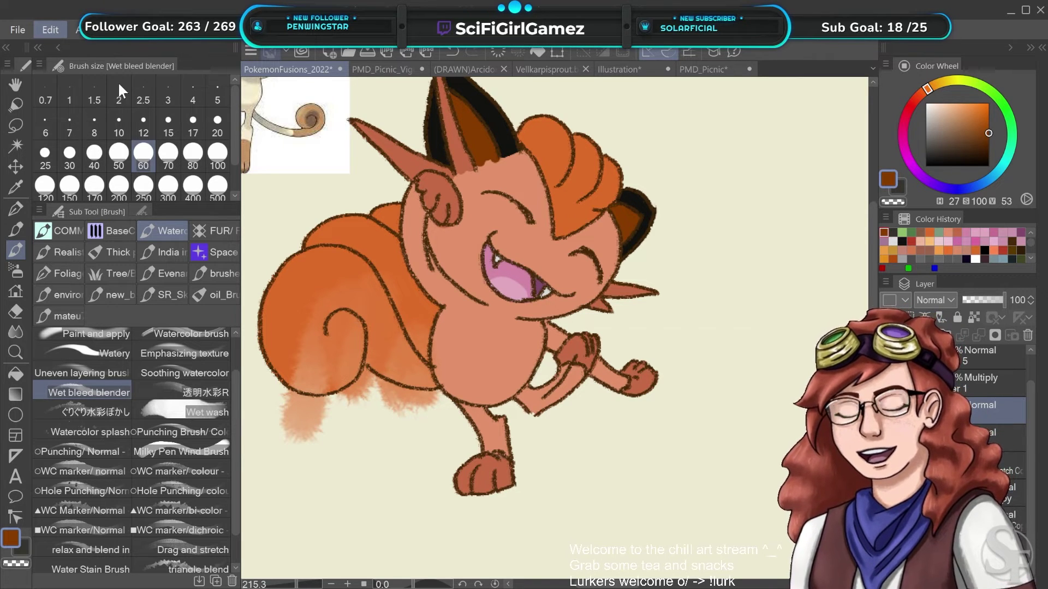
{"action": "key", "text": "ctrl+z"}
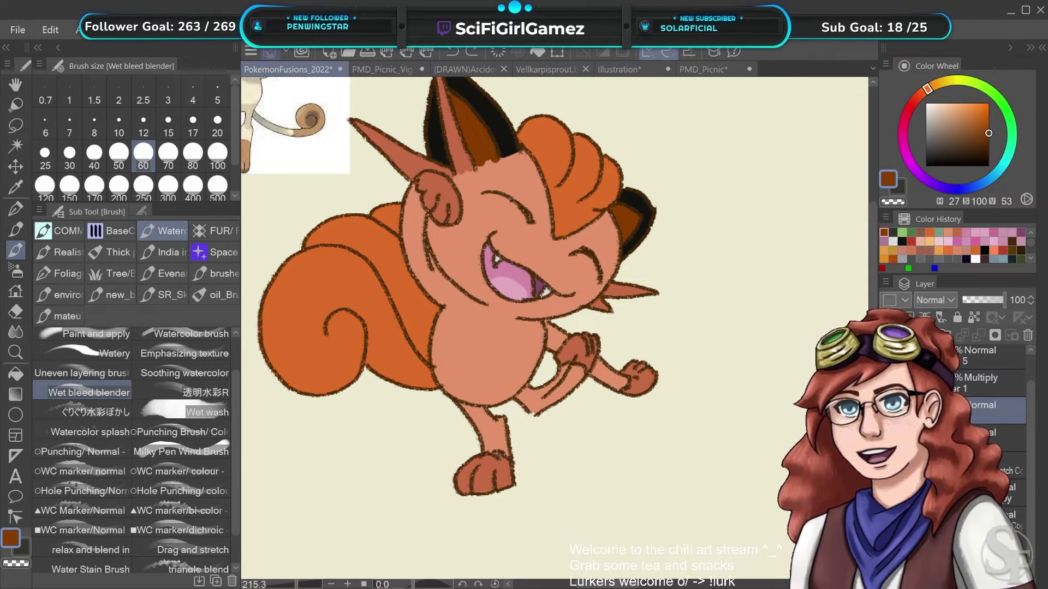
{"action": "left_click_drag", "start_coordinate": [423, 291], "coordinate": [570, 452]}
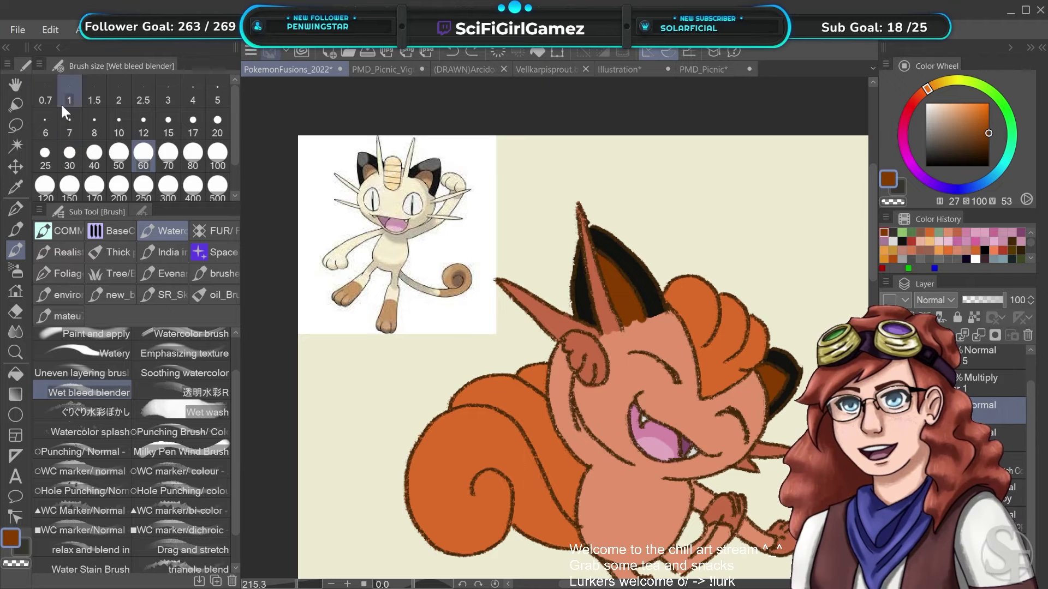
{"action": "left_click", "coordinate": [15, 167]}
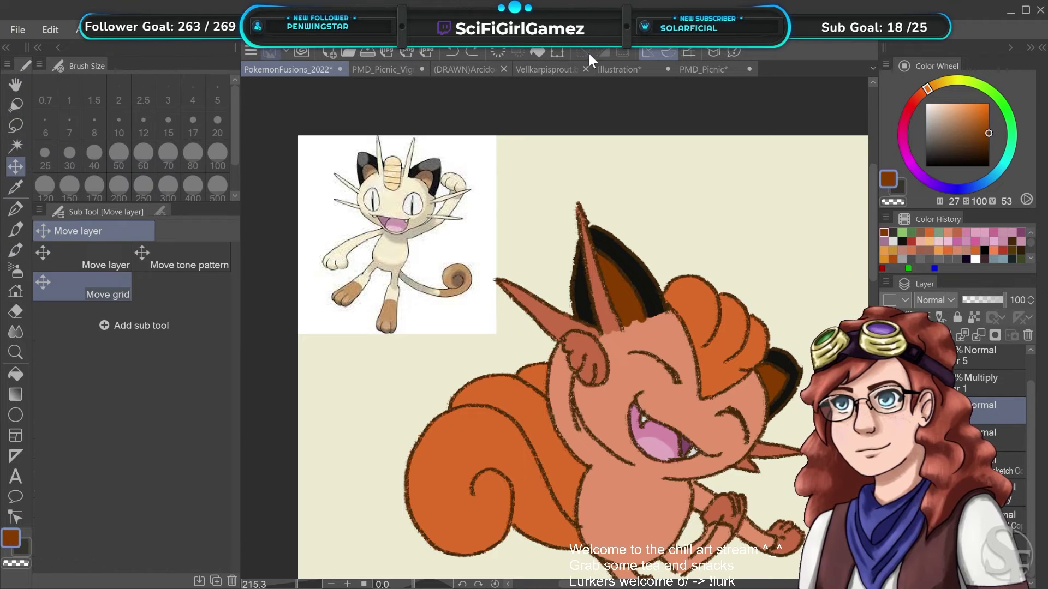
{"action": "left_click", "coordinate": [556, 52]}
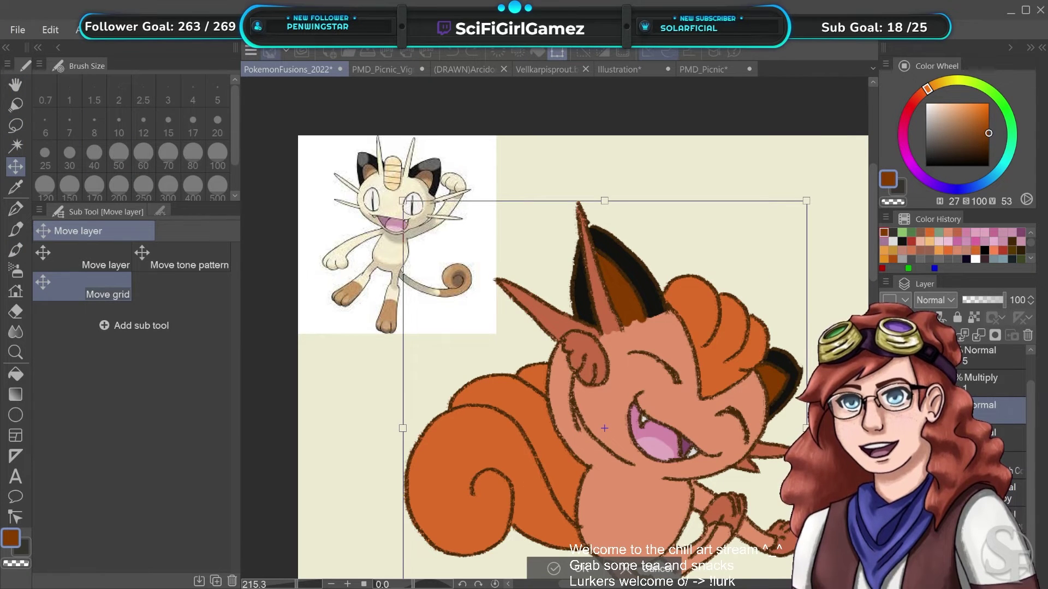
{"action": "key", "text": "Escape"}
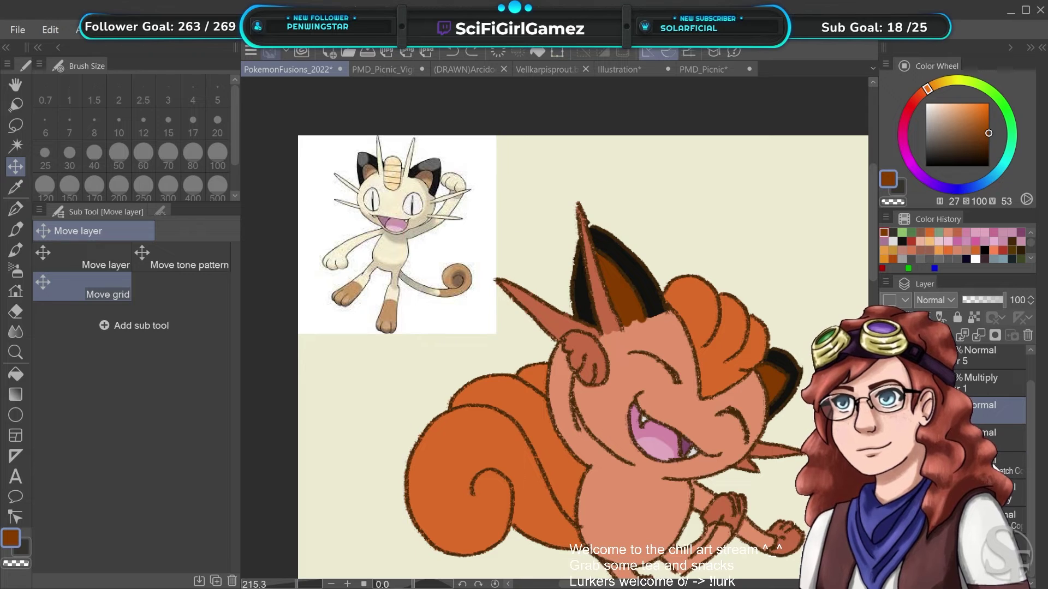
Try to move and rotate the Vulpix reference picture to the side of the fusion character opposite the Meowth reference
{"action": "left_click", "coordinate": [960, 437]}
{"action": "left_click", "coordinate": [557, 53]}
{"action": "left_click_drag", "start_coordinate": [392, 298], "coordinate": [525, 492]}
{"action": "scroll", "coordinate": [813, 310], "scroll_direction": "down", "scroll_amount": 2}
{"action": "scroll", "coordinate": [802, 307], "scroll_direction": "up", "scroll_amount": 1}
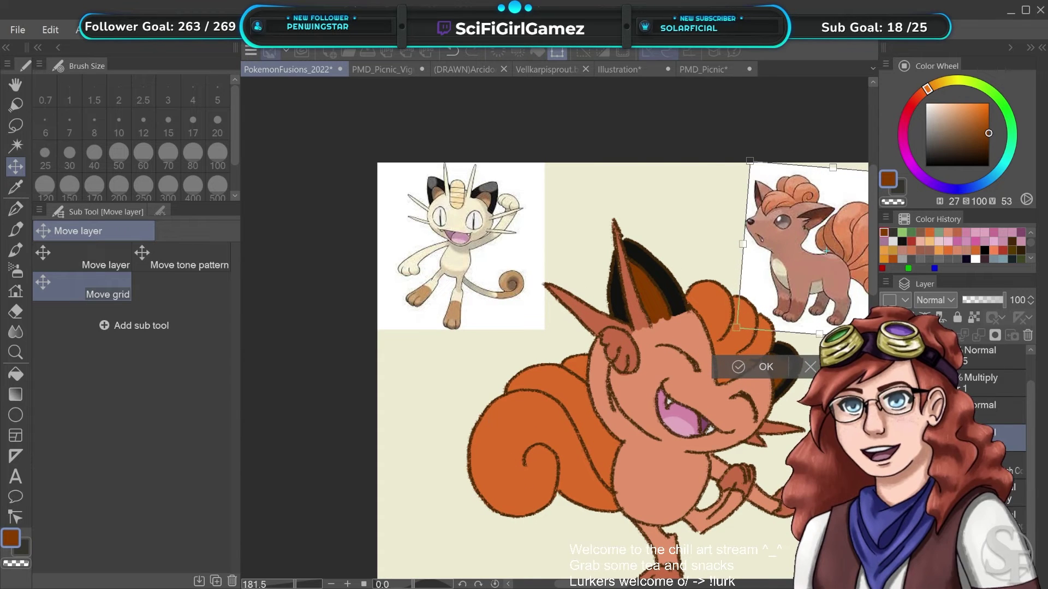
{"action": "key", "text": "Return"}
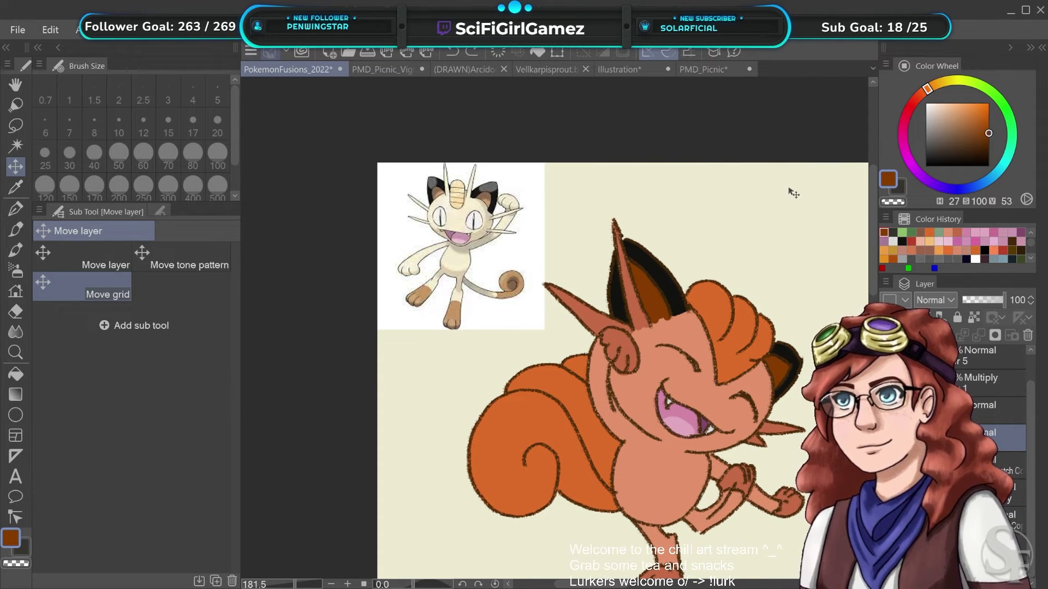
Place the Vulpix reference picture upright along the canvas's upper edge, across the fusion's head from the Meowth reference
{"action": "left_click", "coordinate": [557, 52]}
{"action": "left_click_drag", "start_coordinate": [509, 293], "coordinate": [868, 291]}
{"action": "left_click", "coordinate": [750, 357]}
{"action": "left_click_drag", "start_coordinate": [692, 459], "coordinate": [560, 437]}
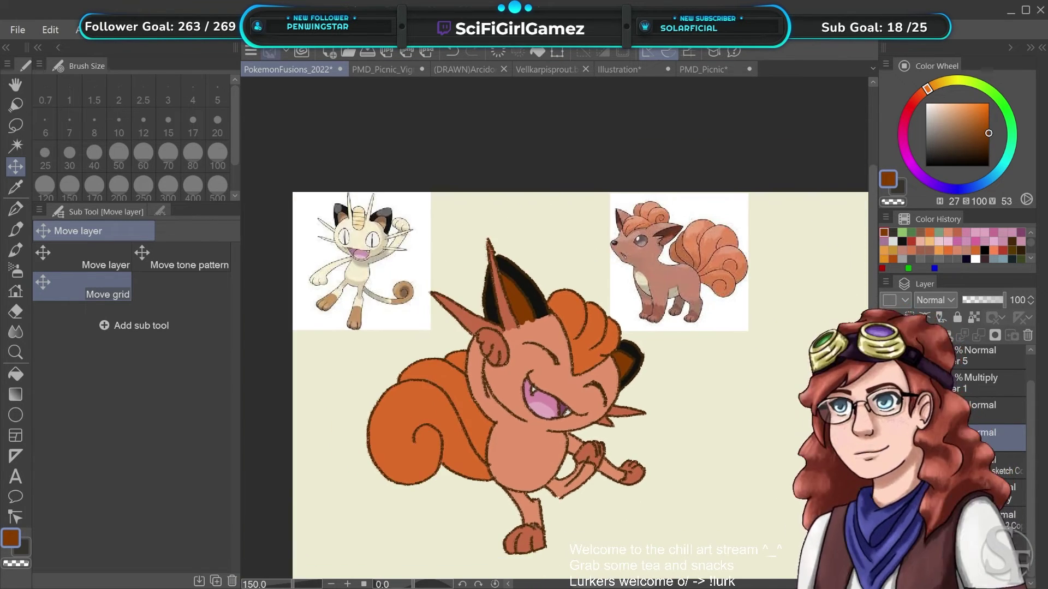
Show the pencil sketch labelled meowpix behind the fusion and hide the Meowth reference to reveal the fusion sprite
{"action": "scroll", "coordinate": [675, 316], "scroll_direction": "down", "scroll_amount": 2}
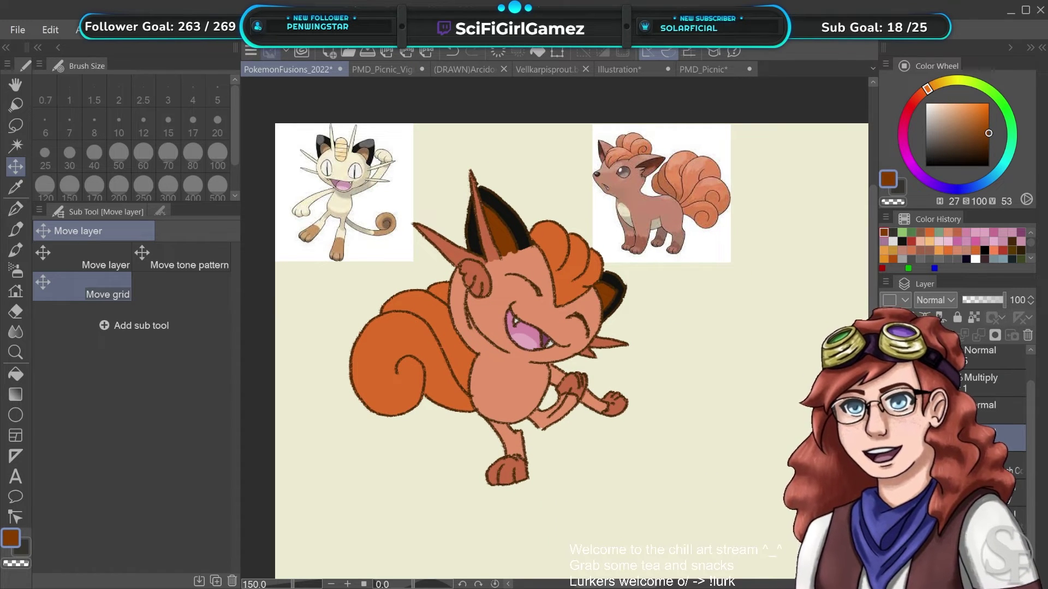
{"action": "left_click", "coordinate": [886, 466]}
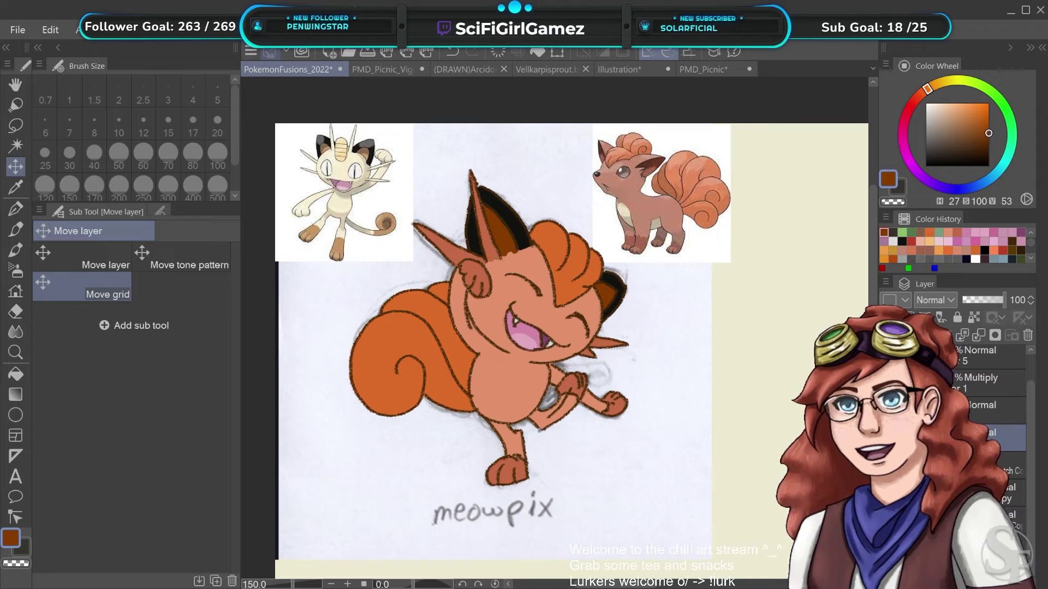
{"action": "left_click", "coordinate": [886, 438]}
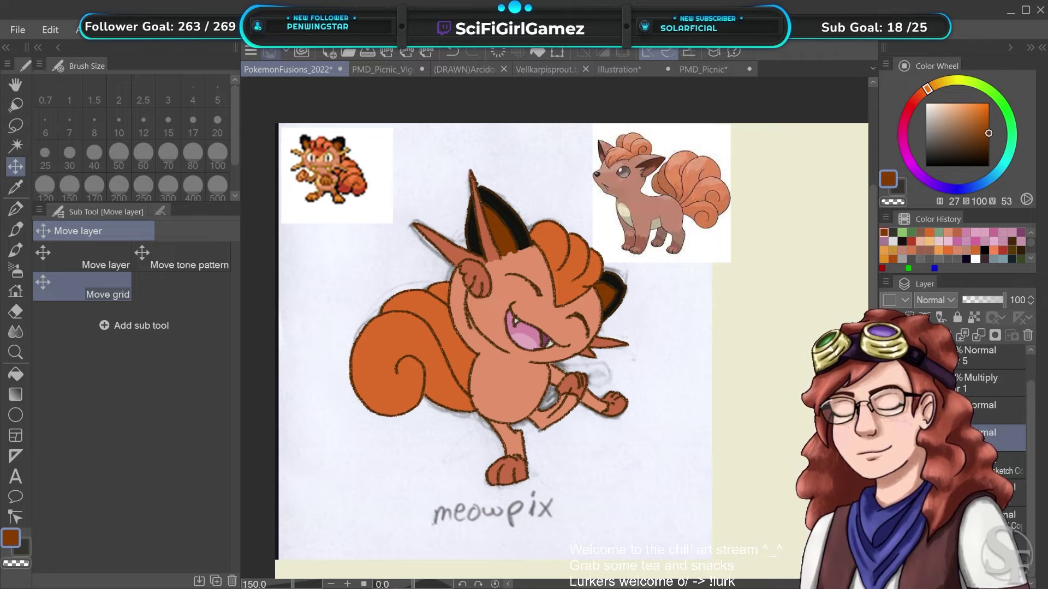
{"action": "scroll", "coordinate": [559, 324], "scroll_direction": "up", "scroll_amount": 3}
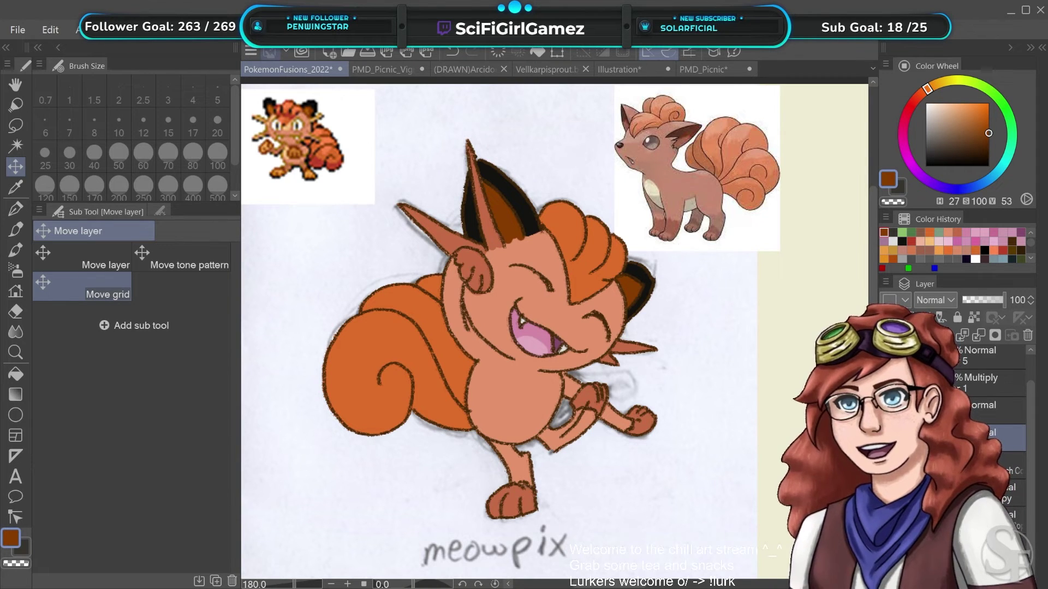
Examine the (DRAWN)Meowpix.bmp sprite centred on the canvas and return to the PokemonFusions_2022 drawing
{"action": "scroll", "coordinate": [568, 339], "scroll_direction": "up", "scroll_amount": 10}
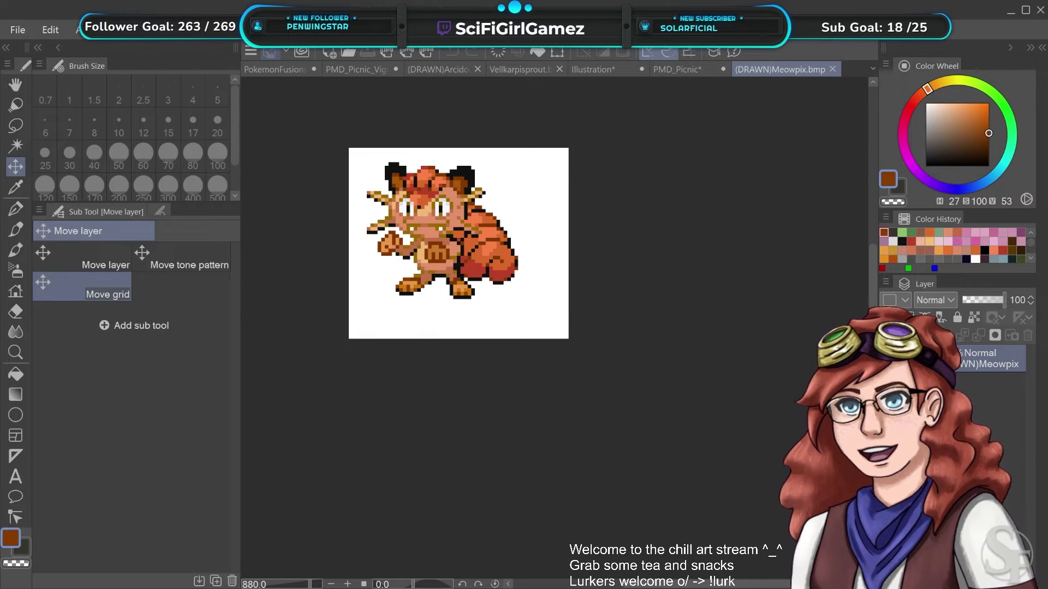
{"action": "scroll", "coordinate": [491, 413], "scroll_direction": "down", "scroll_amount": 4}
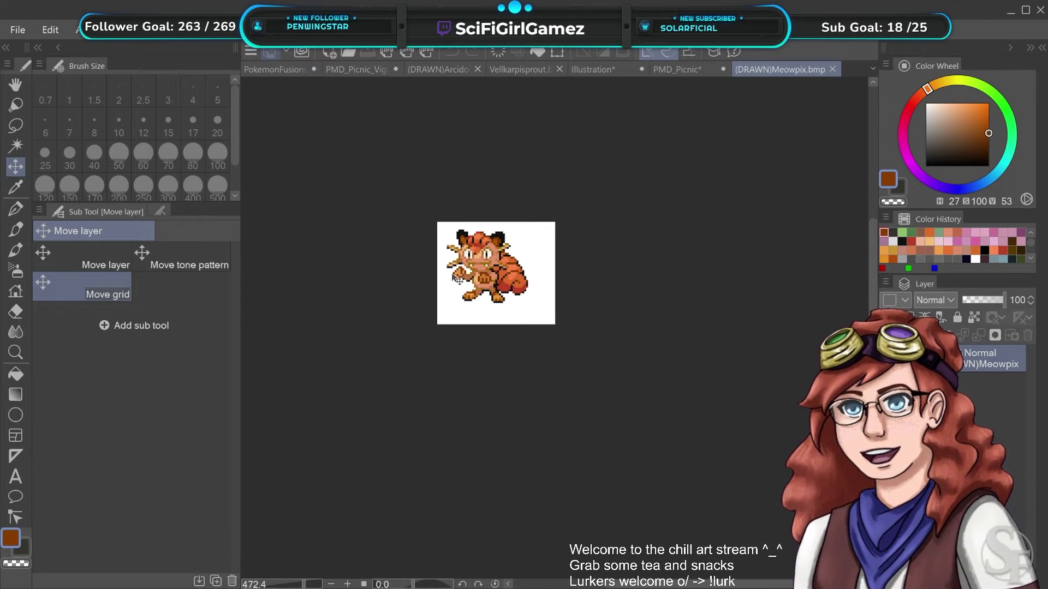
{"action": "left_click_drag", "start_coordinate": [452, 274], "coordinate": [480, 307]}
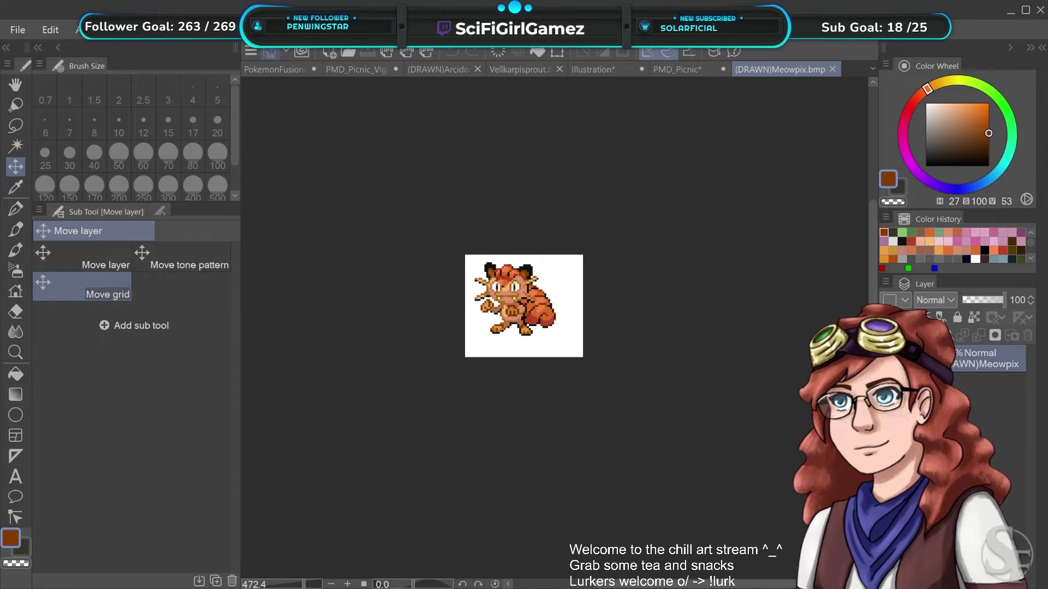
{"action": "left_click", "coordinate": [270, 68]}
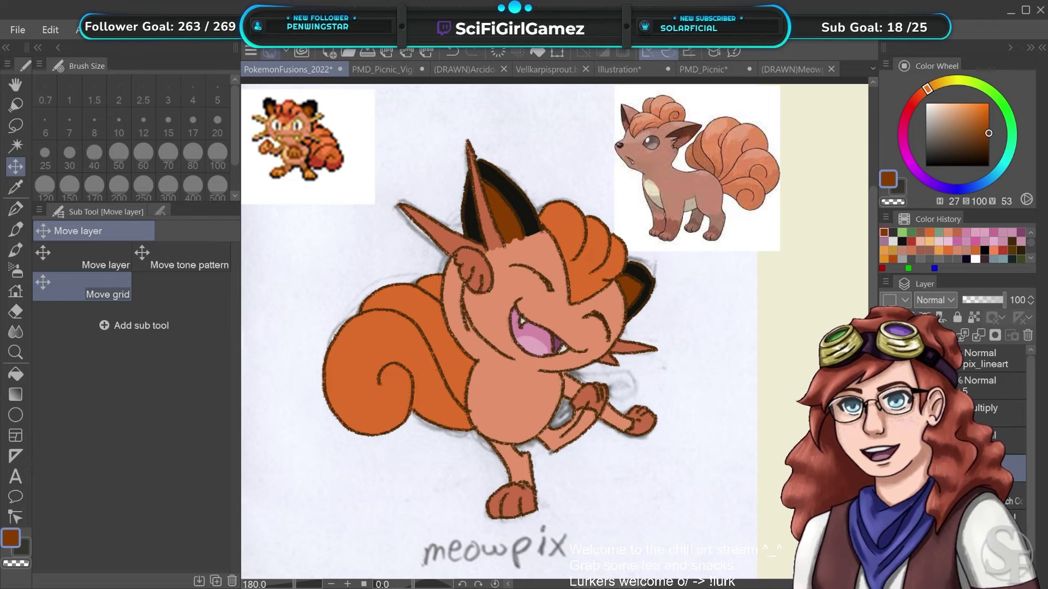
Try the 透明水彩R watercolor brush at size 60 across the fusion character's cheek and tail, and undo the strokes
{"action": "left_click", "coordinate": [886, 441]}
{"action": "left_click", "coordinate": [886, 441]}
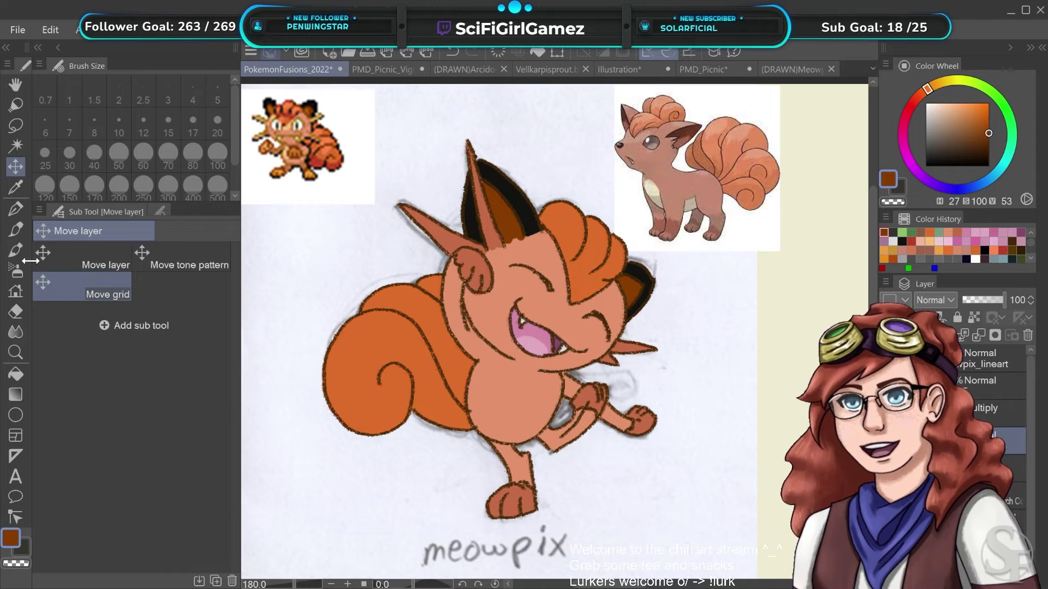
{"action": "left_click", "coordinate": [15, 249]}
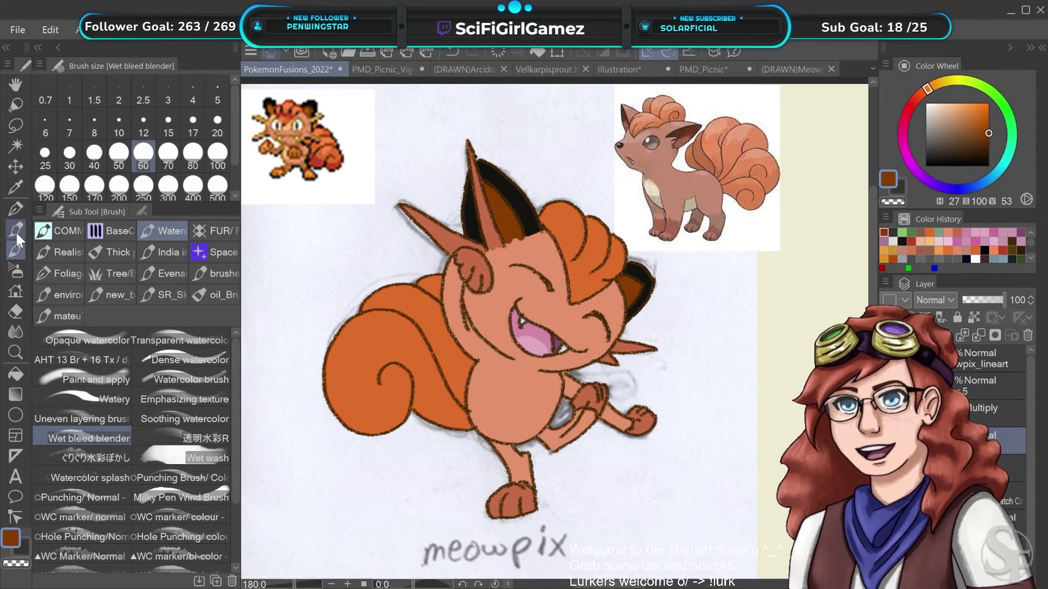
{"action": "left_click", "coordinate": [186, 453]}
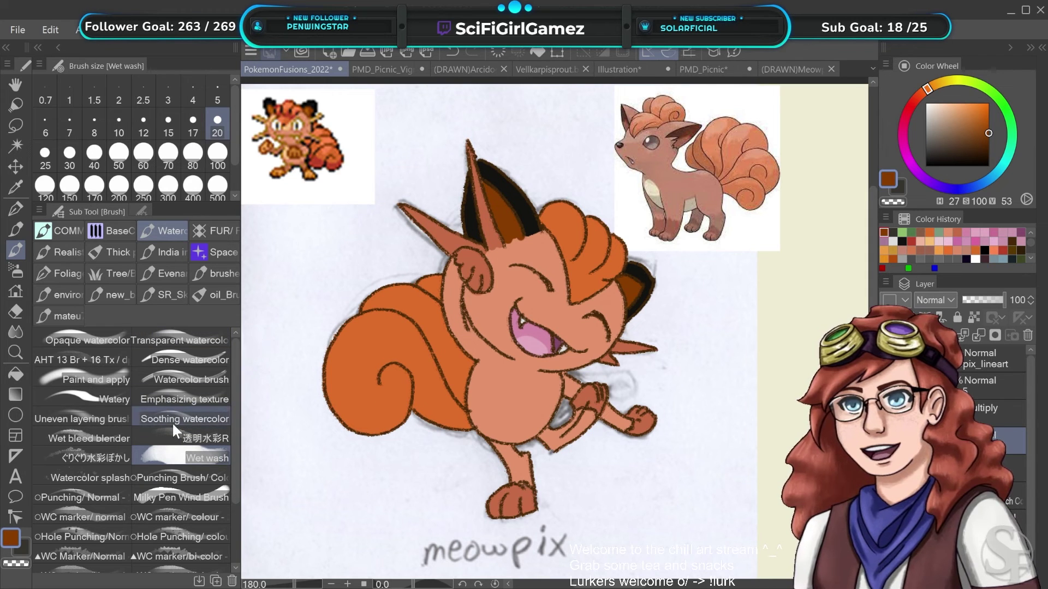
{"action": "left_click", "coordinate": [185, 437]}
{"action": "mouse_move", "coordinate": [481, 341]}
{"action": "left_mouse_down"}
{"action": "mouse_move", "coordinate": [447, 415]}
{"action": "mouse_move", "coordinate": [480, 314]}
{"action": "mouse_move", "coordinate": [463, 370]}
{"action": "left_mouse_up"}
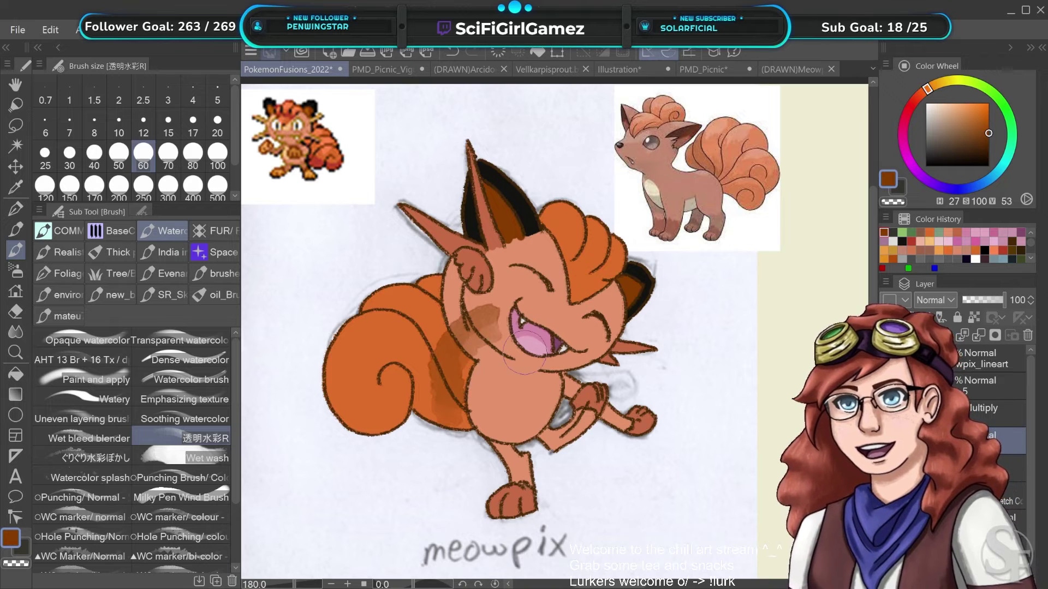
{"action": "key", "text": "ctrl+z"}
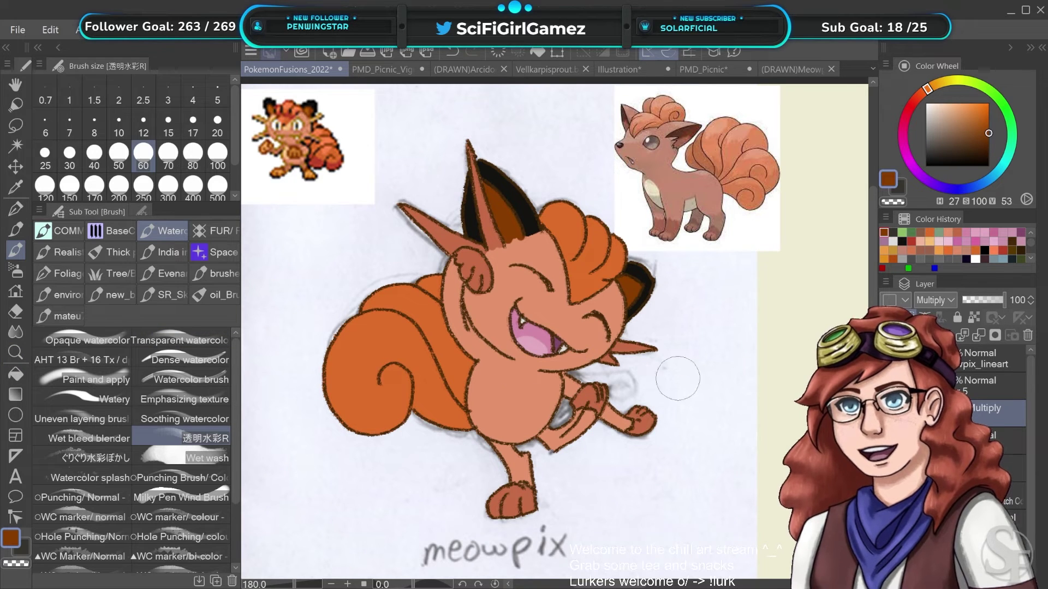
Try 透明水彩R shading on the Multiply layer between the cheek and tail, and undo it
{"action": "mouse_move", "coordinate": [472, 352]}
{"action": "left_mouse_down"}
{"action": "mouse_move", "coordinate": [454, 424]}
{"action": "mouse_move", "coordinate": [441, 390]}
{"action": "mouse_move", "coordinate": [409, 411]}
{"action": "mouse_move", "coordinate": [454, 419]}
{"action": "mouse_move", "coordinate": [456, 430]}
{"action": "mouse_move", "coordinate": [446, 375]}
{"action": "mouse_move", "coordinate": [456, 427]}
{"action": "mouse_move", "coordinate": [464, 374]}
{"action": "mouse_move", "coordinate": [440, 395]}
{"action": "mouse_move", "coordinate": [432, 388]}
{"action": "mouse_move", "coordinate": [422, 408]}
{"action": "mouse_move", "coordinate": [409, 367]}
{"action": "mouse_move", "coordinate": [384, 368]}
{"action": "mouse_move", "coordinate": [380, 382]}
{"action": "mouse_move", "coordinate": [458, 385]}
{"action": "left_mouse_up"}
{"action": "key", "text": "ctrl+z"}
{"action": "key", "text": "ctrl+z"}
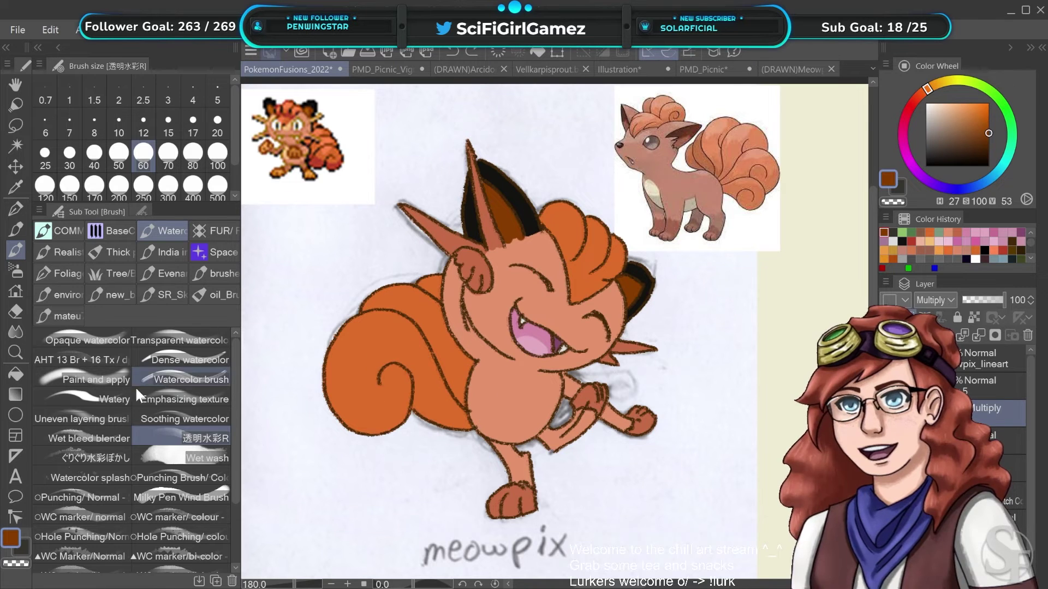
Switch to the ○WC marker/ colour watercolor brush, test it with a stroke on the large tail curl, and undo the stroke
{"action": "left_click", "coordinate": [115, 433]}
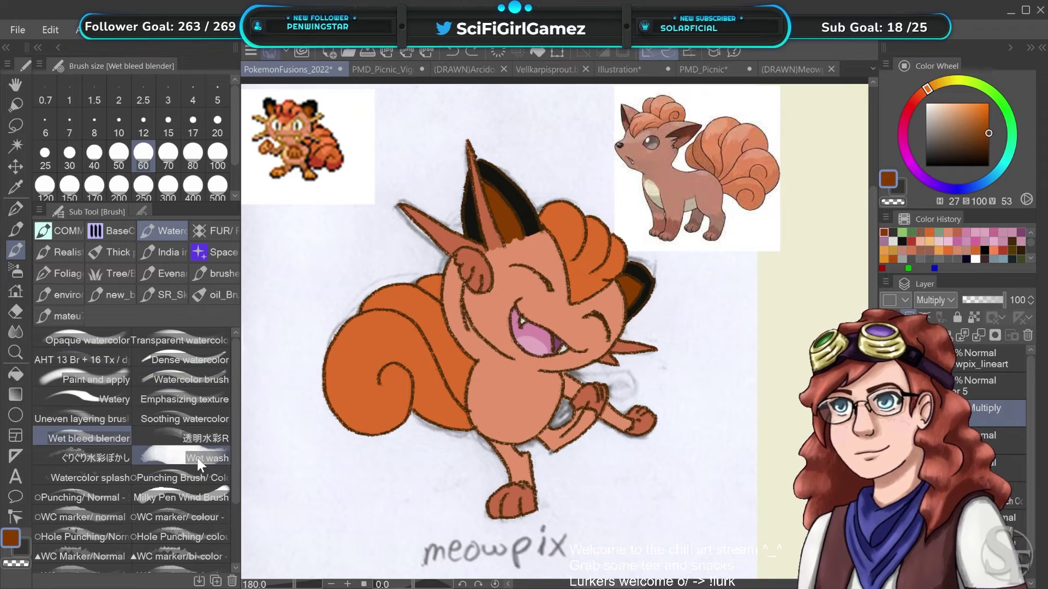
{"action": "scroll", "coordinate": [195, 466], "scroll_direction": "down", "scroll_amount": 2}
{"action": "left_click", "coordinate": [144, 458]}
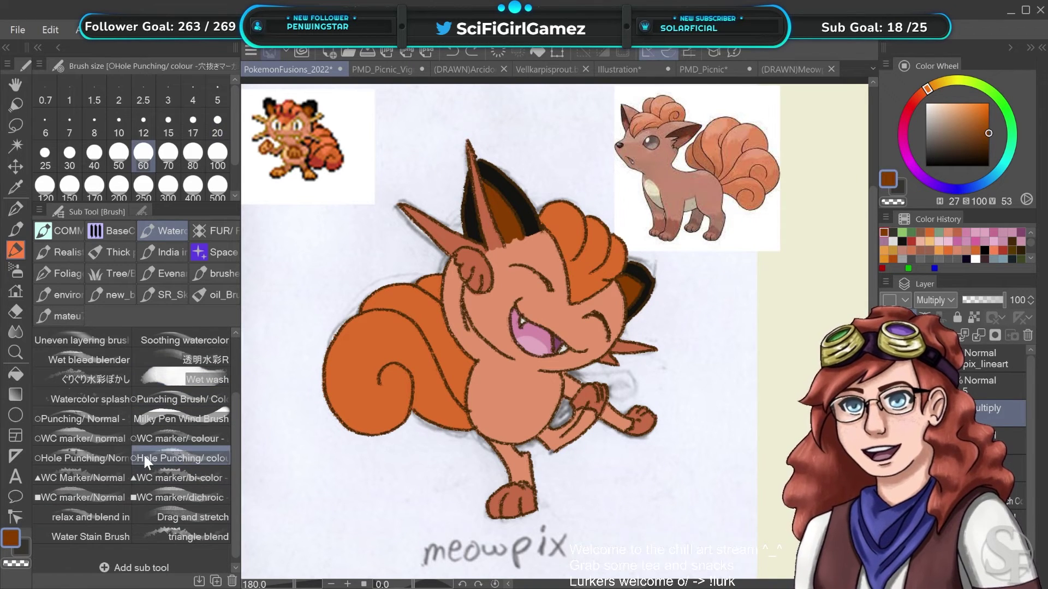
{"action": "left_click", "coordinate": [180, 439]}
{"action": "mouse_move", "coordinate": [370, 422]}
{"action": "left_mouse_down"}
{"action": "mouse_move", "coordinate": [384, 387]}
{"action": "mouse_move", "coordinate": [393, 414]}
{"action": "mouse_move", "coordinate": [371, 392]}
{"action": "left_mouse_up"}
{"action": "key", "text": "ctrl+z"}
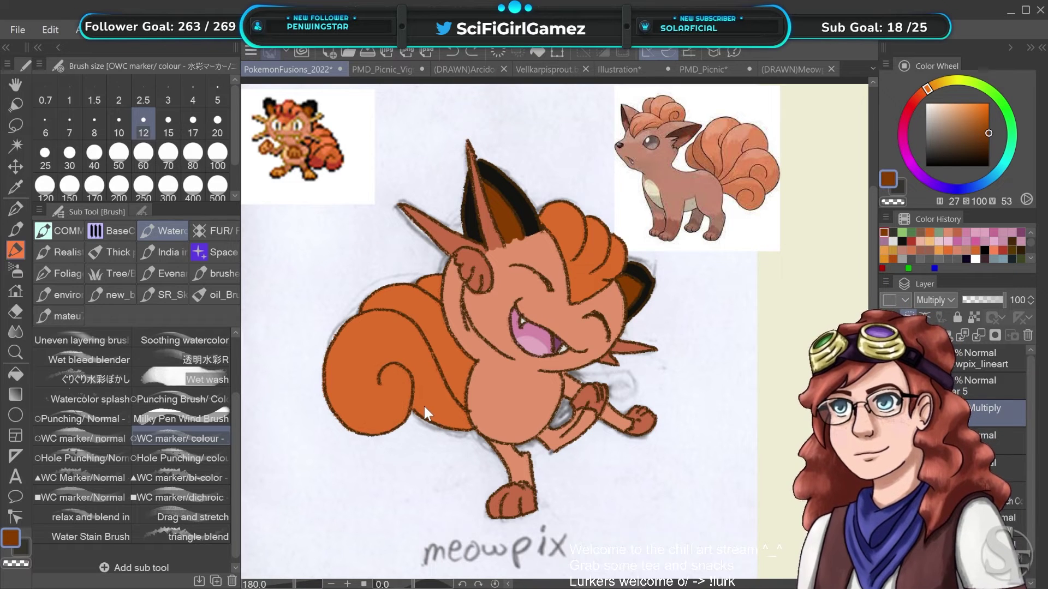
Shade the tail beside the body and along its inner curls with the ○WC marker/ colour brush at sizes 60 and 30
{"action": "left_click", "coordinate": [168, 158]}
{"action": "mouse_move", "coordinate": [464, 391]}
{"action": "left_mouse_down"}
{"action": "mouse_move", "coordinate": [439, 423]}
{"action": "mouse_move", "coordinate": [442, 373]}
{"action": "mouse_move", "coordinate": [433, 425]}
{"action": "mouse_move", "coordinate": [439, 383]}
{"action": "left_mouse_up"}
{"action": "left_click", "coordinate": [70, 156]}
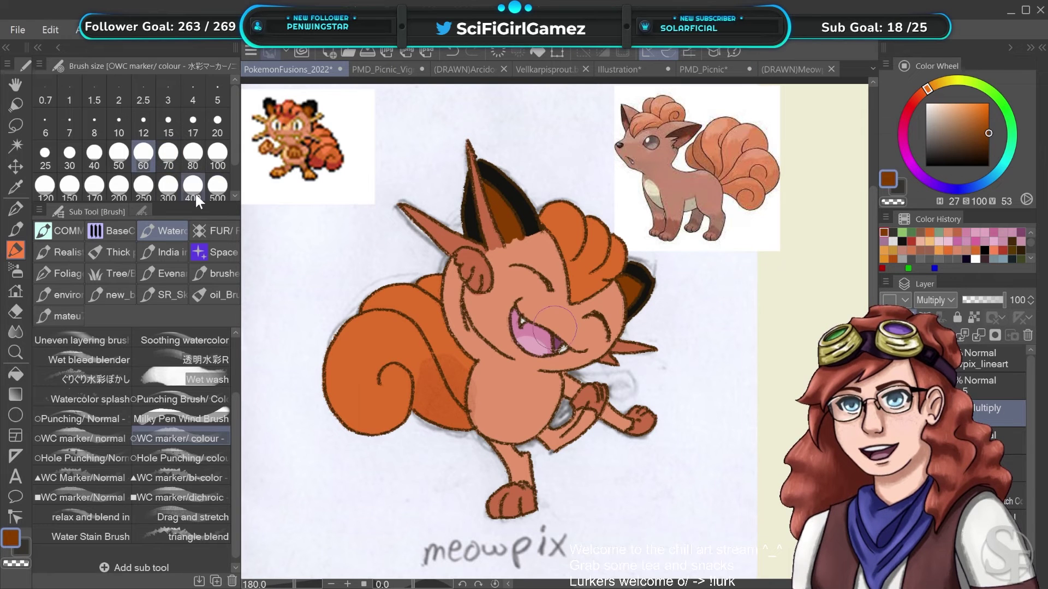
{"action": "mouse_move", "coordinate": [424, 370]}
{"action": "left_mouse_down"}
{"action": "mouse_move", "coordinate": [440, 426]}
{"action": "mouse_move", "coordinate": [437, 404]}
{"action": "mouse_move", "coordinate": [464, 402]}
{"action": "mouse_move", "coordinate": [462, 412]}
{"action": "mouse_move", "coordinate": [445, 387]}
{"action": "mouse_move", "coordinate": [454, 402]}
{"action": "mouse_move", "coordinate": [458, 377]}
{"action": "mouse_move", "coordinate": [403, 307]}
{"action": "left_mouse_up"}
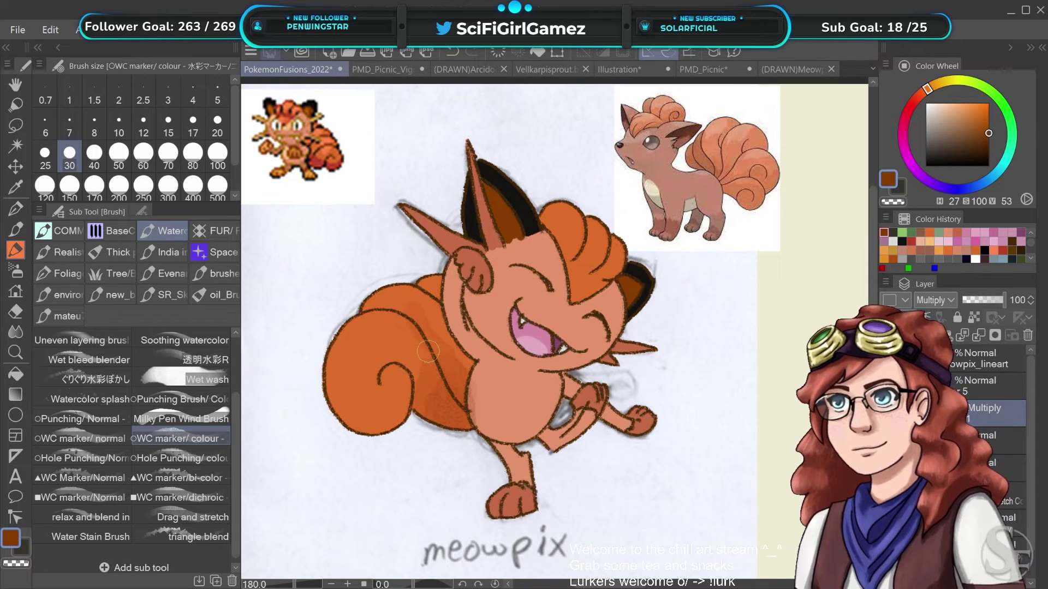
{"action": "mouse_move", "coordinate": [427, 411]}
{"action": "left_mouse_down"}
{"action": "mouse_move", "coordinate": [411, 392]}
{"action": "mouse_move", "coordinate": [432, 419]}
{"action": "mouse_move", "coordinate": [422, 378]}
{"action": "mouse_move", "coordinate": [403, 365]}
{"action": "mouse_move", "coordinate": [392, 360]}
{"action": "mouse_move", "coordinate": [377, 383]}
{"action": "mouse_move", "coordinate": [389, 360]}
{"action": "mouse_move", "coordinate": [367, 385]}
{"action": "mouse_move", "coordinate": [380, 354]}
{"action": "mouse_move", "coordinate": [407, 361]}
{"action": "mouse_move", "coordinate": [466, 427]}
{"action": "mouse_move", "coordinate": [444, 424]}
{"action": "mouse_move", "coordinate": [425, 396]}
{"action": "mouse_move", "coordinate": [429, 434]}
{"action": "mouse_move", "coordinate": [466, 427]}
{"action": "mouse_move", "coordinate": [466, 398]}
{"action": "mouse_move", "coordinate": [438, 345]}
{"action": "mouse_move", "coordinate": [457, 399]}
{"action": "mouse_move", "coordinate": [457, 367]}
{"action": "mouse_move", "coordinate": [423, 332]}
{"action": "left_mouse_up"}
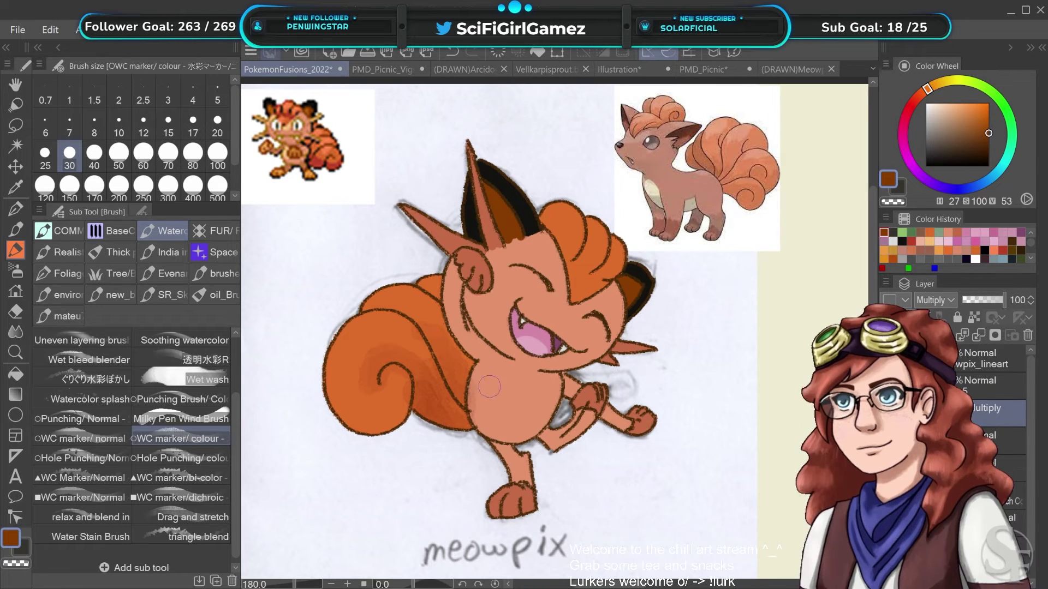
Shade the lower belly and the legs with the ○WC marker/ colour brush at size 30 on the Multiply layer
{"action": "mouse_move", "coordinate": [532, 456]}
{"action": "left_mouse_down"}
{"action": "mouse_move", "coordinate": [490, 454]}
{"action": "mouse_move", "coordinate": [549, 435]}
{"action": "mouse_move", "coordinate": [493, 464]}
{"action": "mouse_move", "coordinate": [538, 443]}
{"action": "mouse_move", "coordinate": [485, 446]}
{"action": "mouse_move", "coordinate": [563, 419]}
{"action": "mouse_move", "coordinate": [539, 440]}
{"action": "mouse_move", "coordinate": [571, 394]}
{"action": "mouse_move", "coordinate": [540, 441]}
{"action": "mouse_move", "coordinate": [548, 410]}
{"action": "mouse_move", "coordinate": [519, 445]}
{"action": "mouse_move", "coordinate": [487, 449]}
{"action": "mouse_move", "coordinate": [512, 452]}
{"action": "left_mouse_up"}
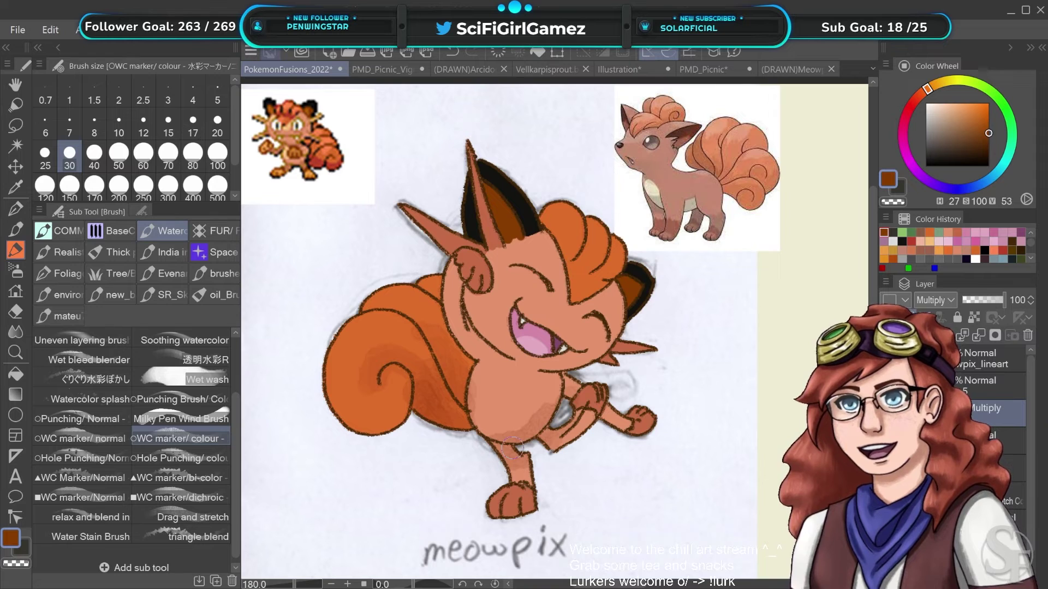
{"action": "mouse_move", "coordinate": [557, 449]}
{"action": "left_mouse_down"}
{"action": "mouse_move", "coordinate": [603, 406]}
{"action": "mouse_move", "coordinate": [559, 452]}
{"action": "mouse_move", "coordinate": [604, 427]}
{"action": "mouse_move", "coordinate": [606, 393]}
{"action": "mouse_move", "coordinate": [576, 446]}
{"action": "mouse_move", "coordinate": [550, 462]}
{"action": "mouse_move", "coordinate": [586, 431]}
{"action": "mouse_move", "coordinate": [567, 443]}
{"action": "left_mouse_up"}
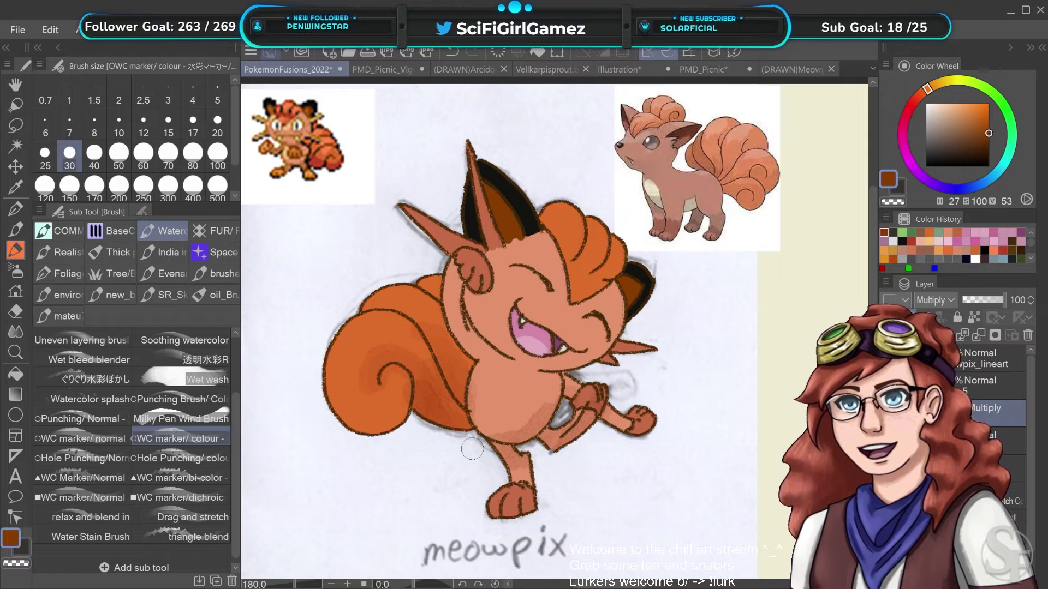
{"action": "mouse_move", "coordinate": [556, 401]}
{"action": "left_mouse_down"}
{"action": "mouse_move", "coordinate": [555, 381]}
{"action": "mouse_move", "coordinate": [551, 393]}
{"action": "left_mouse_up"}
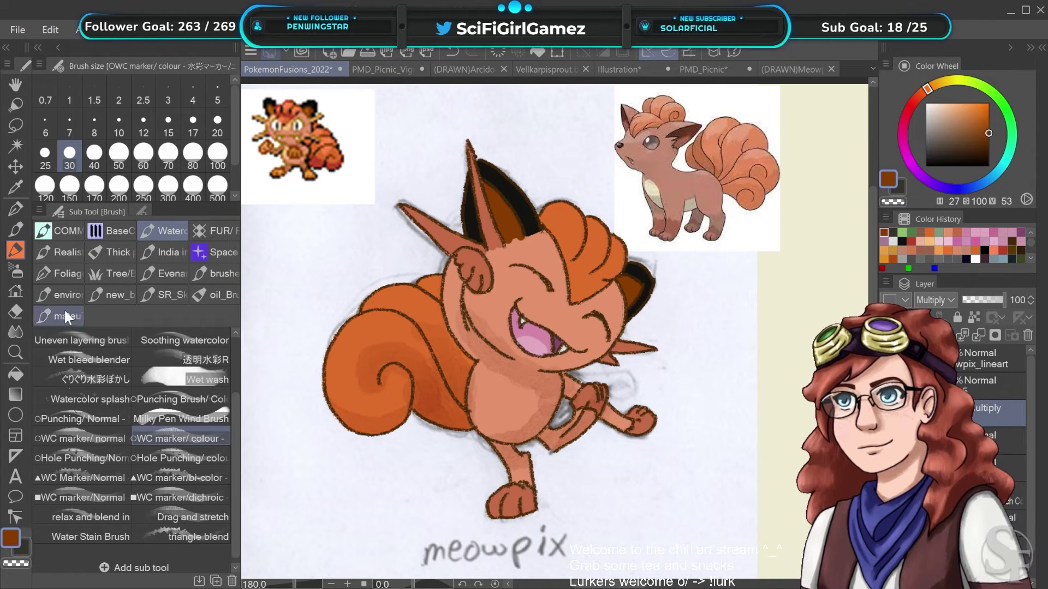
{"action": "key", "text": "e"}
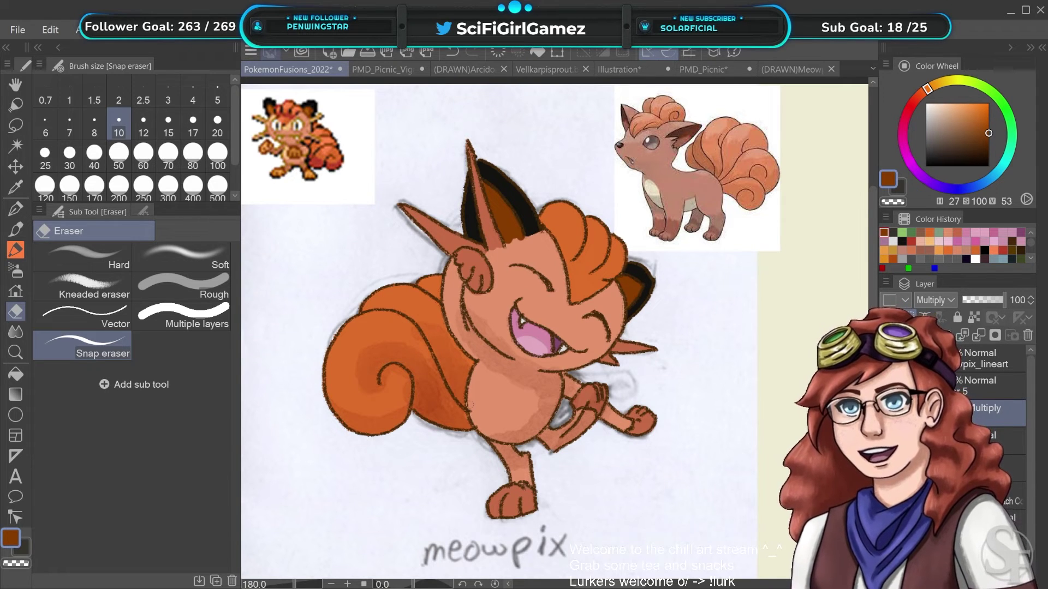
{"action": "left_click", "coordinate": [16, 248]}
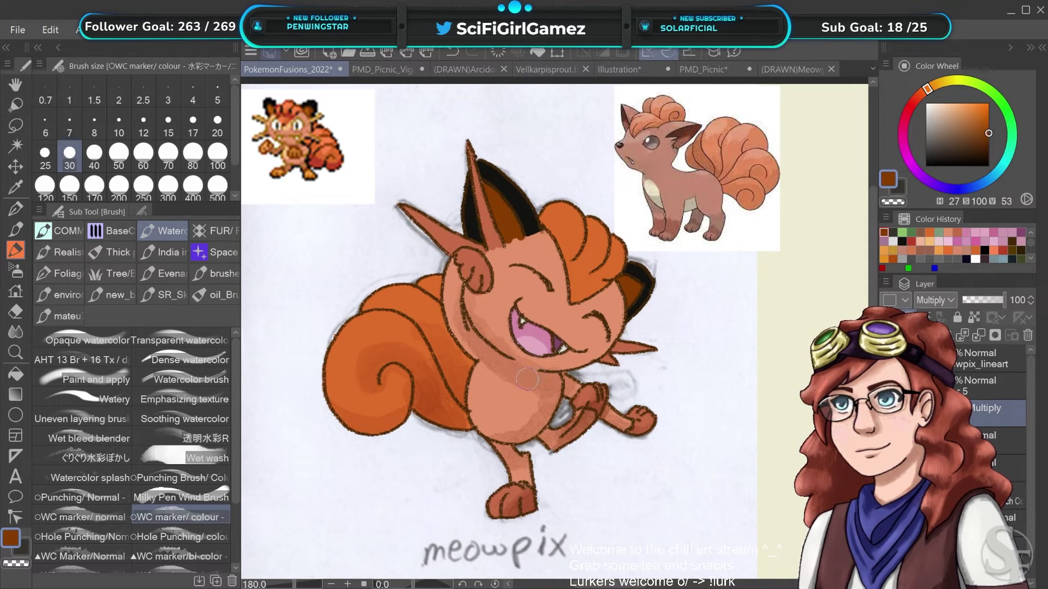
Set the marker brush to size 17 and add finer shading along the raised arm, under the chin and around the mouth
{"action": "left_click", "coordinate": [193, 127]}
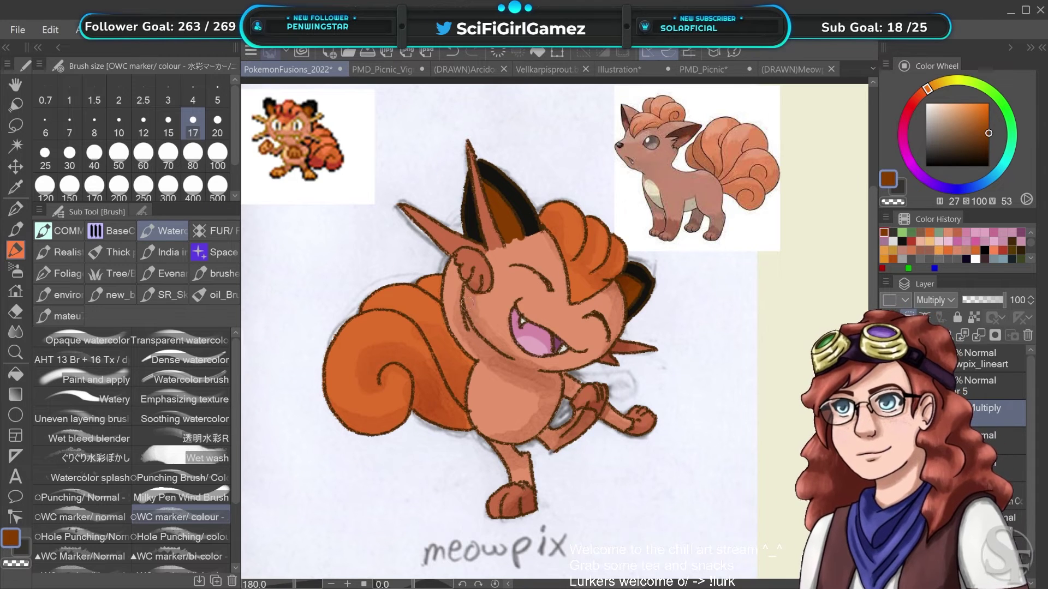
{"action": "left_click_drag", "start_coordinate": [457, 290], "coordinate": [457, 319]}
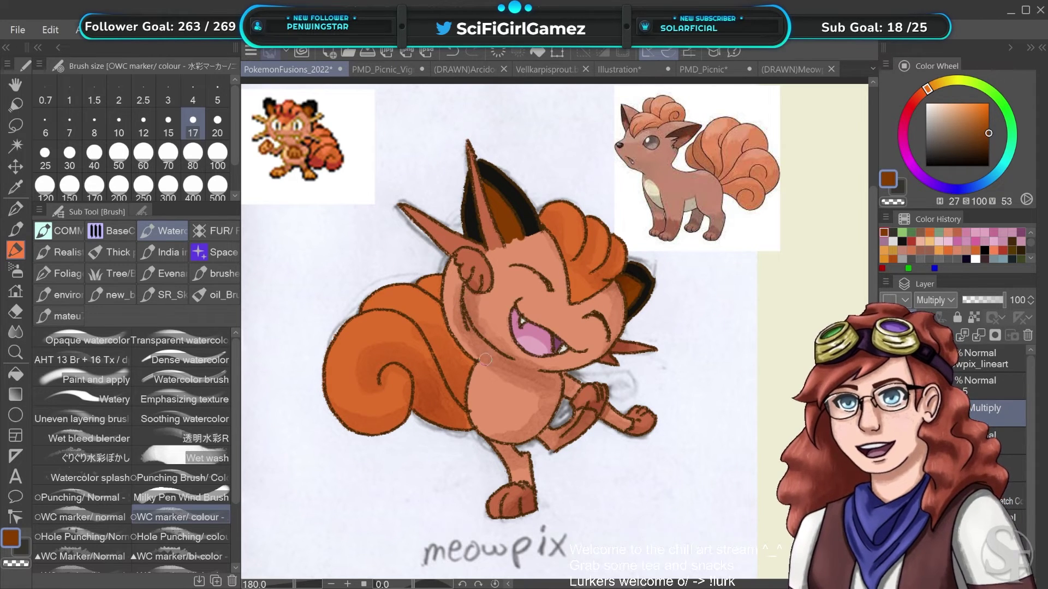
{"action": "left_click_drag", "start_coordinate": [505, 358], "coordinate": [536, 365]}
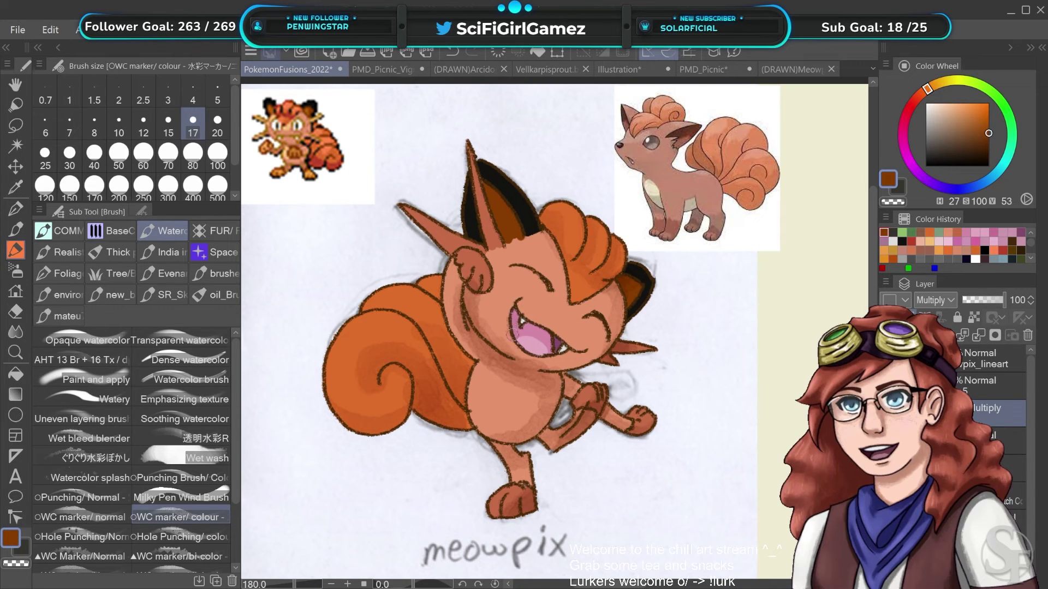
{"action": "mouse_move", "coordinate": [532, 326]}
{"action": "left_mouse_down"}
{"action": "mouse_move", "coordinate": [546, 346]}
{"action": "mouse_move", "coordinate": [548, 329]}
{"action": "left_mouse_up"}
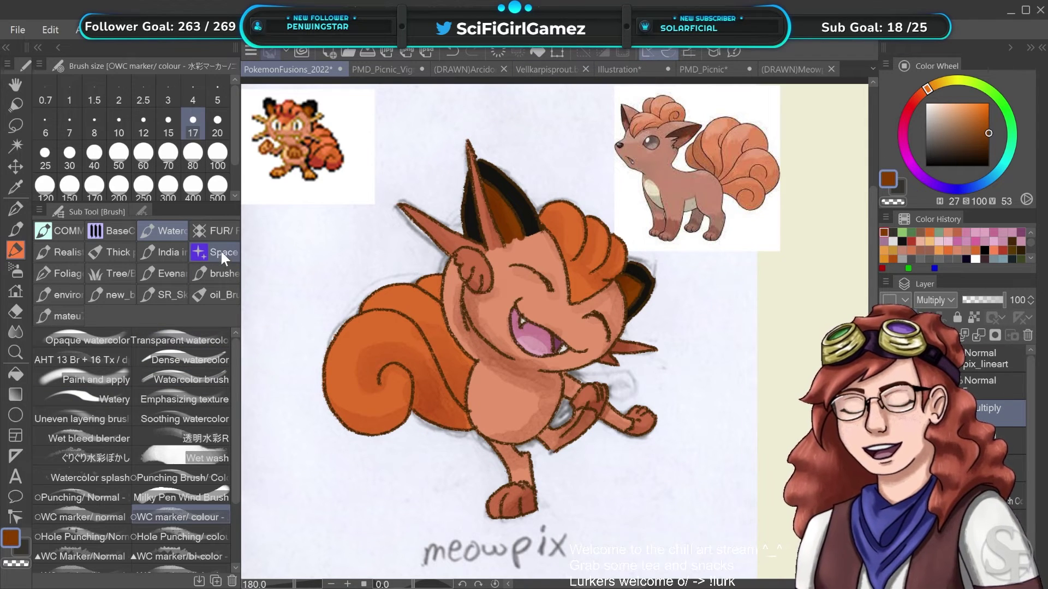
Blend the marker shading on the tail, face and upper chest with the triangle blend brush at size 40
{"action": "scroll", "coordinate": [179, 407], "scroll_direction": "down", "scroll_amount": 4}
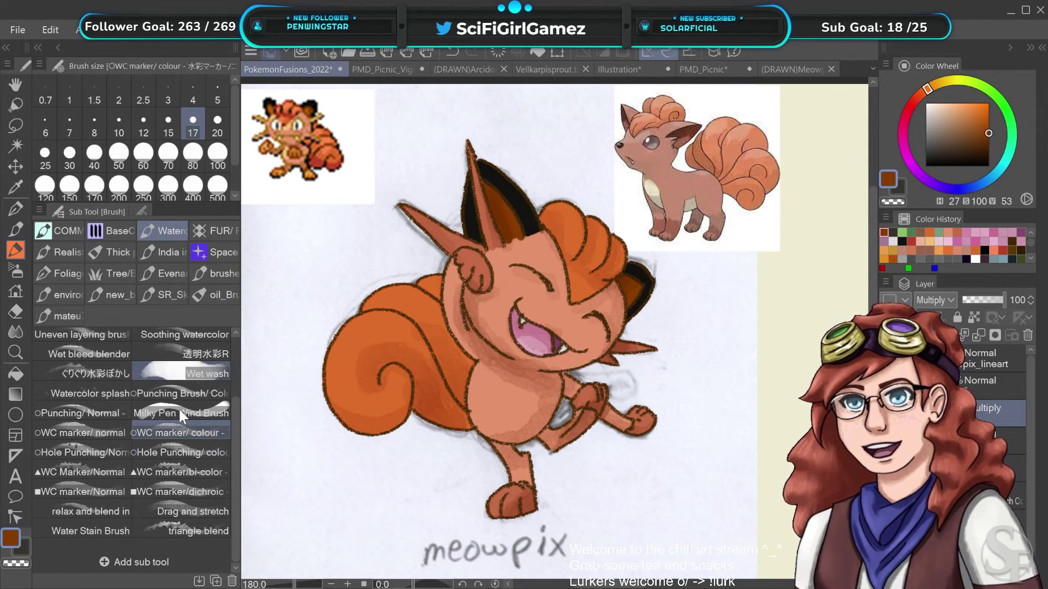
{"action": "left_click", "coordinate": [160, 526]}
{"action": "mouse_move", "coordinate": [415, 332]}
{"action": "left_mouse_down"}
{"action": "mouse_move", "coordinate": [357, 343]}
{"action": "mouse_move", "coordinate": [360, 387]}
{"action": "mouse_move", "coordinate": [377, 405]}
{"action": "mouse_move", "coordinate": [396, 379]}
{"action": "mouse_move", "coordinate": [382, 400]}
{"action": "left_mouse_up"}
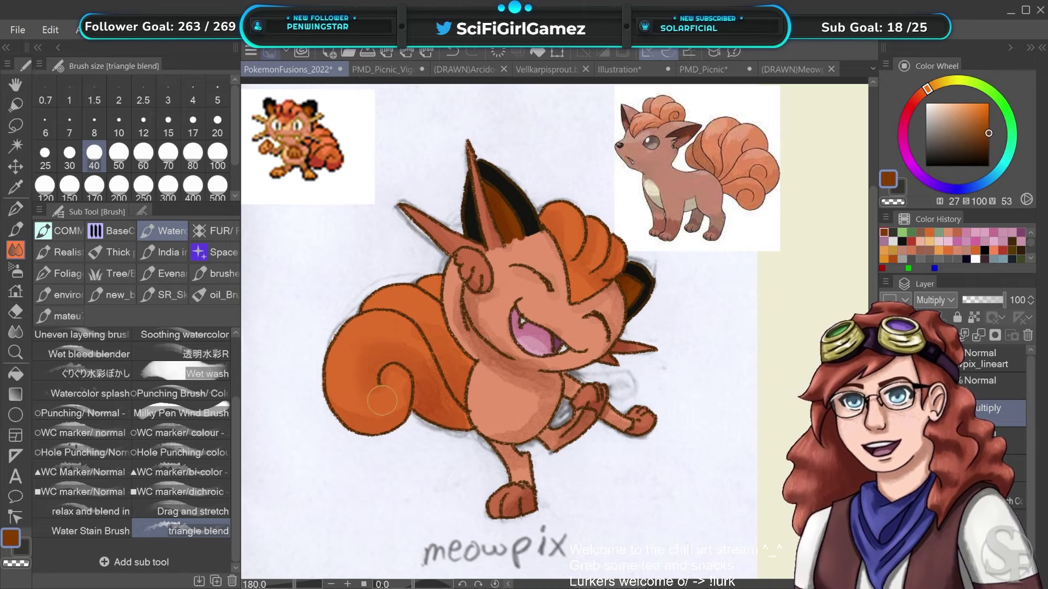
{"action": "mouse_move", "coordinate": [351, 367]}
{"action": "left_mouse_down"}
{"action": "mouse_move", "coordinate": [346, 345]}
{"action": "mouse_move", "coordinate": [374, 326]}
{"action": "mouse_move", "coordinate": [416, 336]}
{"action": "mouse_move", "coordinate": [462, 453]}
{"action": "mouse_move", "coordinate": [458, 427]}
{"action": "mouse_move", "coordinate": [394, 396]}
{"action": "mouse_move", "coordinate": [381, 418]}
{"action": "mouse_move", "coordinate": [315, 411]}
{"action": "mouse_move", "coordinate": [387, 413]}
{"action": "mouse_move", "coordinate": [398, 400]}
{"action": "mouse_move", "coordinate": [403, 306]}
{"action": "mouse_move", "coordinate": [364, 331]}
{"action": "mouse_move", "coordinate": [354, 375]}
{"action": "mouse_move", "coordinate": [370, 336]}
{"action": "mouse_move", "coordinate": [416, 320]}
{"action": "mouse_move", "coordinate": [454, 333]}
{"action": "mouse_move", "coordinate": [486, 369]}
{"action": "mouse_move", "coordinate": [463, 355]}
{"action": "mouse_move", "coordinate": [440, 305]}
{"action": "mouse_move", "coordinate": [445, 287]}
{"action": "mouse_move", "coordinate": [455, 334]}
{"action": "mouse_move", "coordinate": [456, 288]}
{"action": "mouse_move", "coordinate": [468, 274]}
{"action": "mouse_move", "coordinate": [491, 305]}
{"action": "left_mouse_up"}
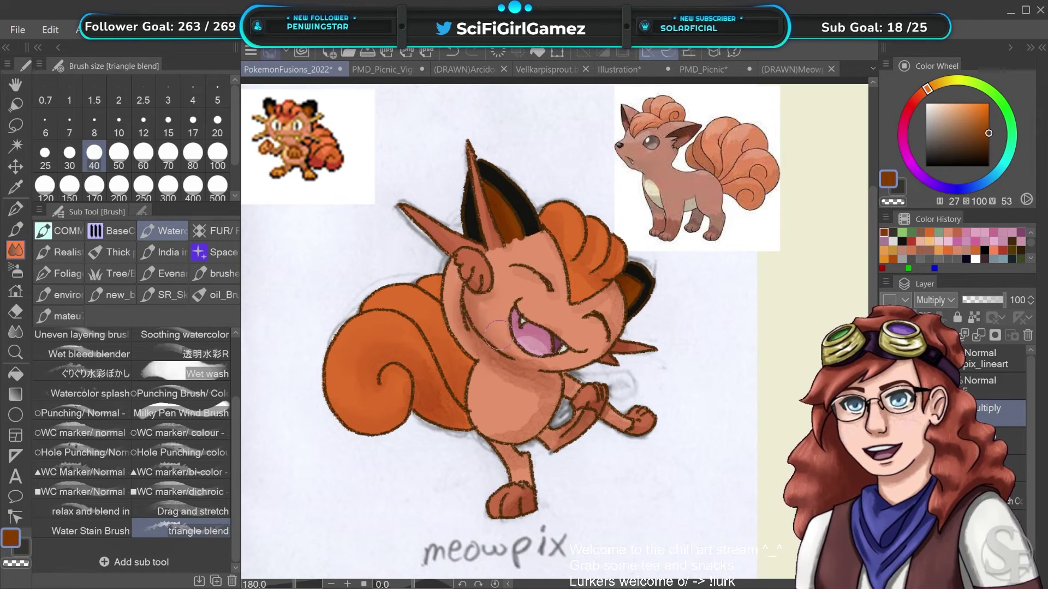
{"action": "left_click_drag", "start_coordinate": [510, 371], "coordinate": [488, 373]}
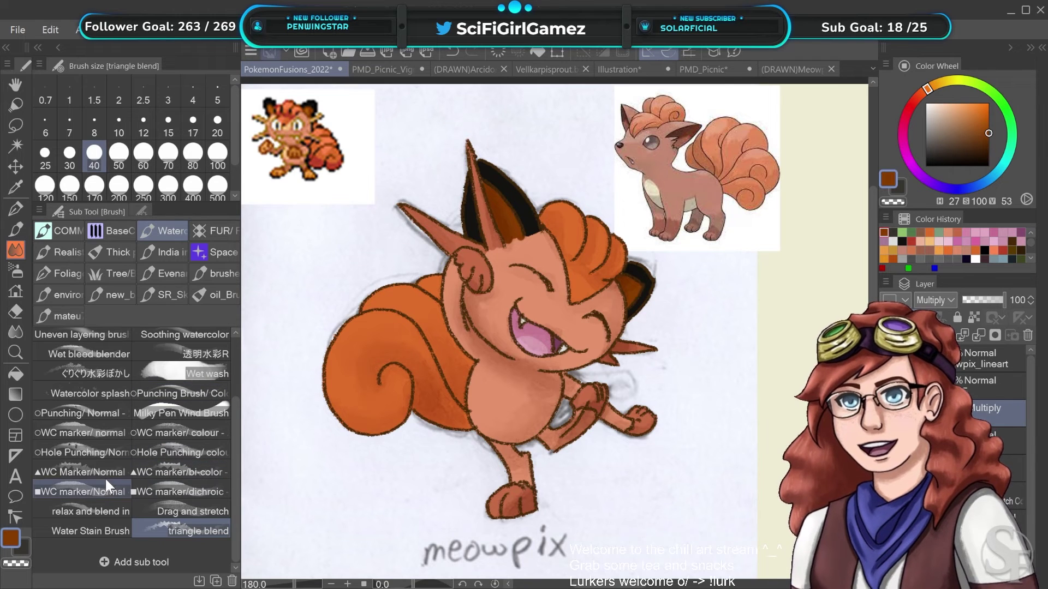
Continue smoothing the shading on the hair tuft, raised arm, cheek and chin with the triangle blend brush at size 40
{"action": "left_click", "coordinate": [86, 486]}
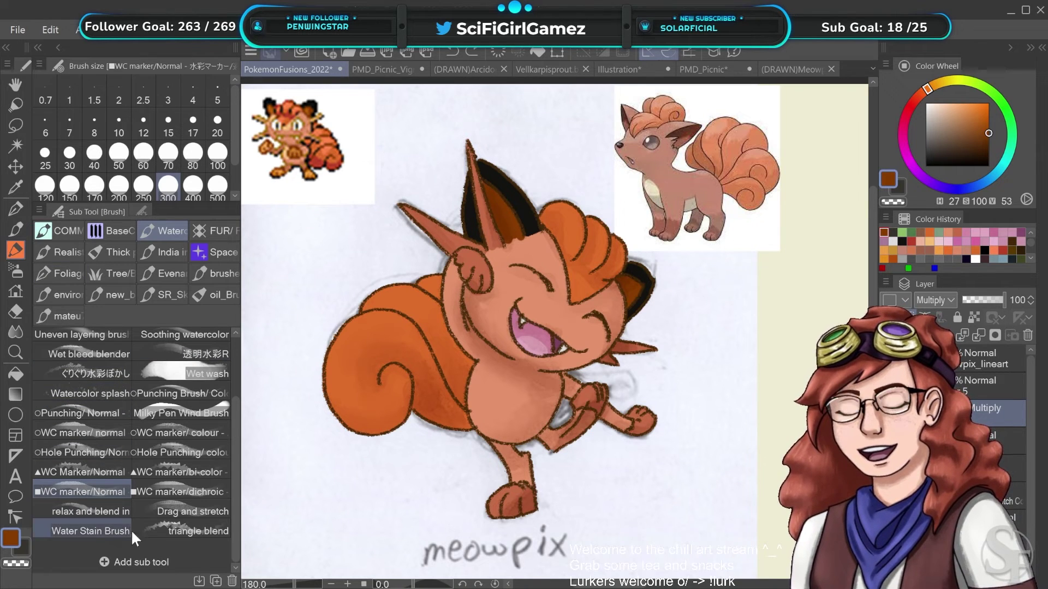
{"action": "left_click", "coordinate": [163, 532]}
{"action": "mouse_move", "coordinate": [567, 225]}
{"action": "left_mouse_down"}
{"action": "mouse_move", "coordinate": [579, 249]}
{"action": "mouse_move", "coordinate": [566, 233]}
{"action": "mouse_move", "coordinate": [563, 242]}
{"action": "mouse_move", "coordinate": [599, 231]}
{"action": "mouse_move", "coordinate": [597, 263]}
{"action": "mouse_move", "coordinate": [621, 246]}
{"action": "mouse_move", "coordinate": [612, 280]}
{"action": "mouse_move", "coordinate": [638, 320]}
{"action": "mouse_move", "coordinate": [632, 287]}
{"action": "mouse_move", "coordinate": [639, 292]}
{"action": "mouse_move", "coordinate": [646, 338]}
{"action": "mouse_move", "coordinate": [634, 342]}
{"action": "mouse_move", "coordinate": [597, 308]}
{"action": "mouse_move", "coordinate": [575, 333]}
{"action": "left_mouse_up"}
{"action": "left_click_drag", "start_coordinate": [474, 283], "coordinate": [447, 86]}
{"action": "left_click_drag", "start_coordinate": [461, 279], "coordinate": [490, 454]}
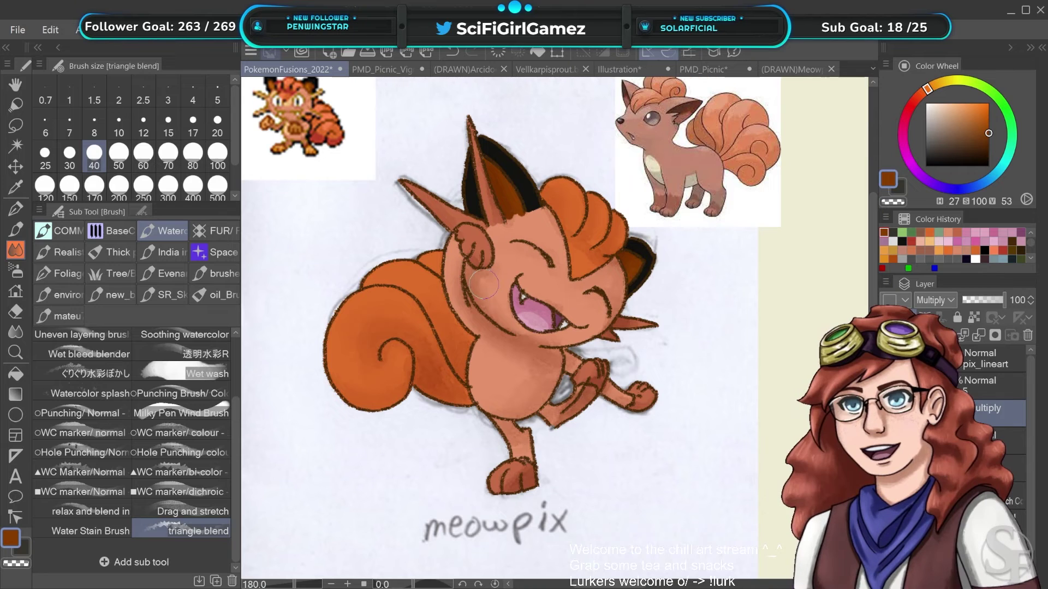
{"action": "scroll", "coordinate": [585, 395], "scroll_direction": "up", "scroll_amount": 1}
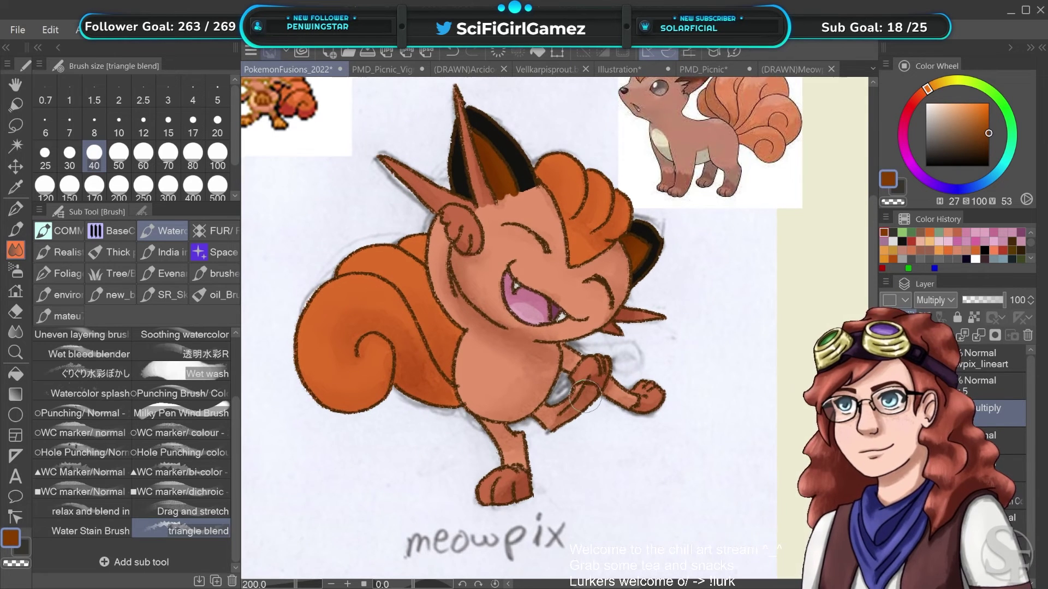
{"action": "scroll", "coordinate": [585, 396], "scroll_direction": "down", "scroll_amount": 1}
{"action": "scroll", "coordinate": [585, 395], "scroll_direction": "up", "scroll_amount": 1}
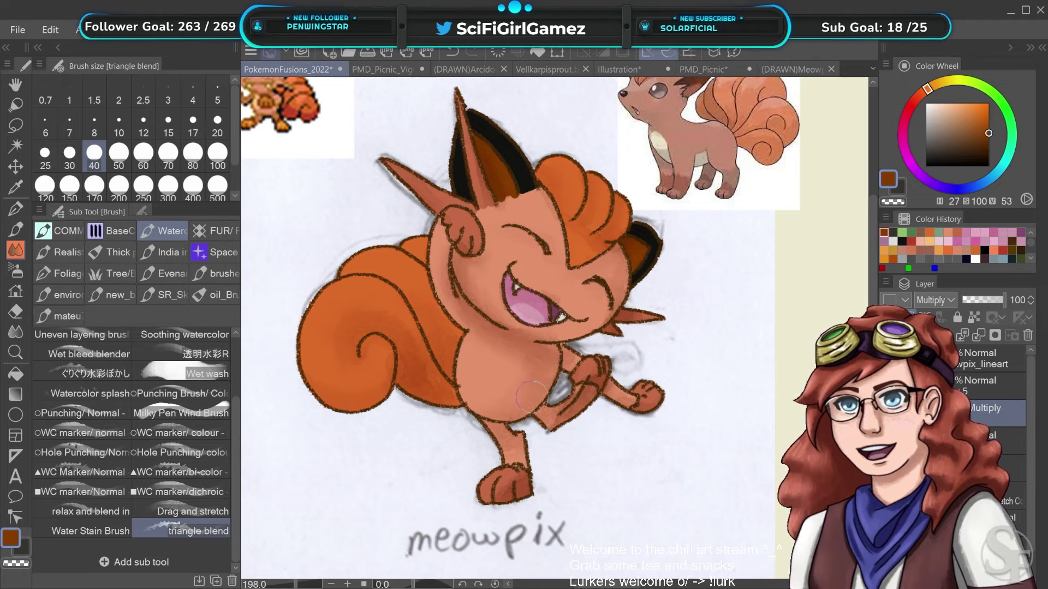
{"action": "mouse_move", "coordinate": [448, 275]}
{"action": "left_mouse_down"}
{"action": "mouse_move", "coordinate": [452, 245]}
{"action": "mouse_move", "coordinate": [467, 272]}
{"action": "left_mouse_up"}
{"action": "left_click_drag", "start_coordinate": [514, 333], "coordinate": [530, 333]}
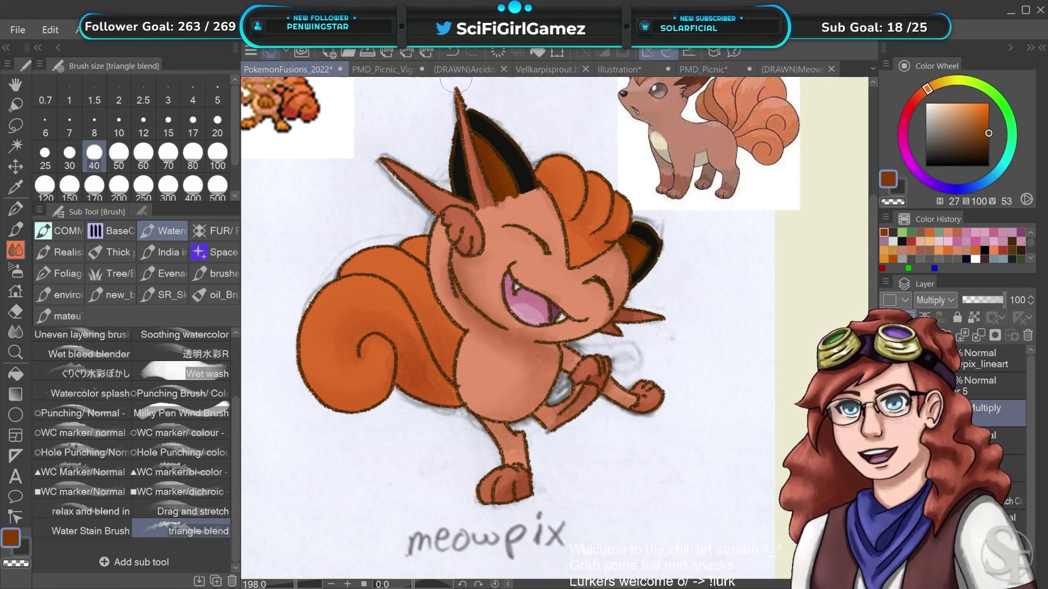
Open the PMD_Picnic illustration for reference and undo the pale test stroke around Chikorita's head leaf
{"action": "left_click", "coordinate": [382, 70]}
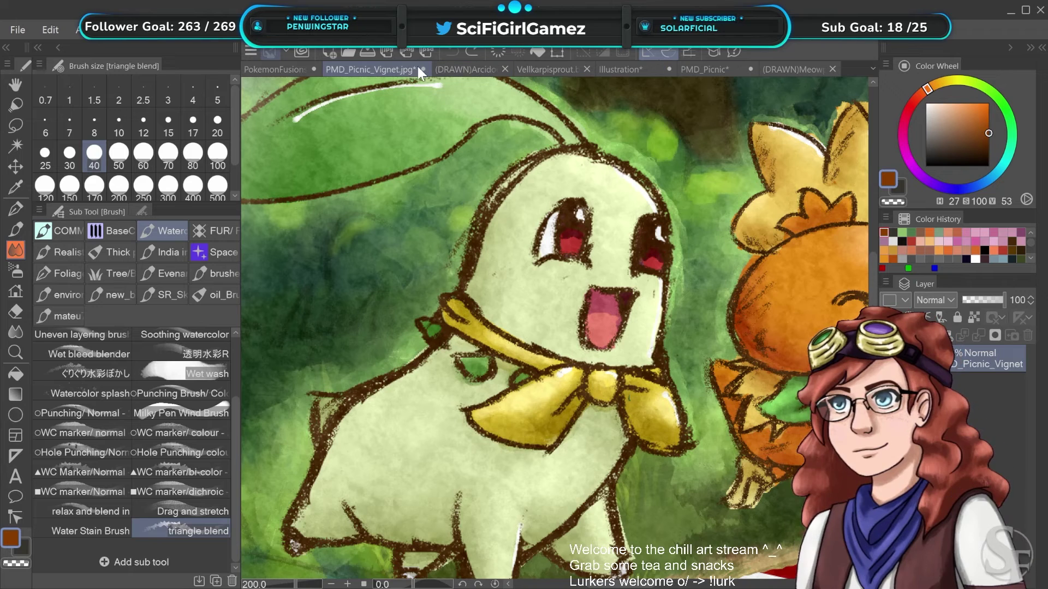
{"action": "left_click", "coordinate": [712, 75]}
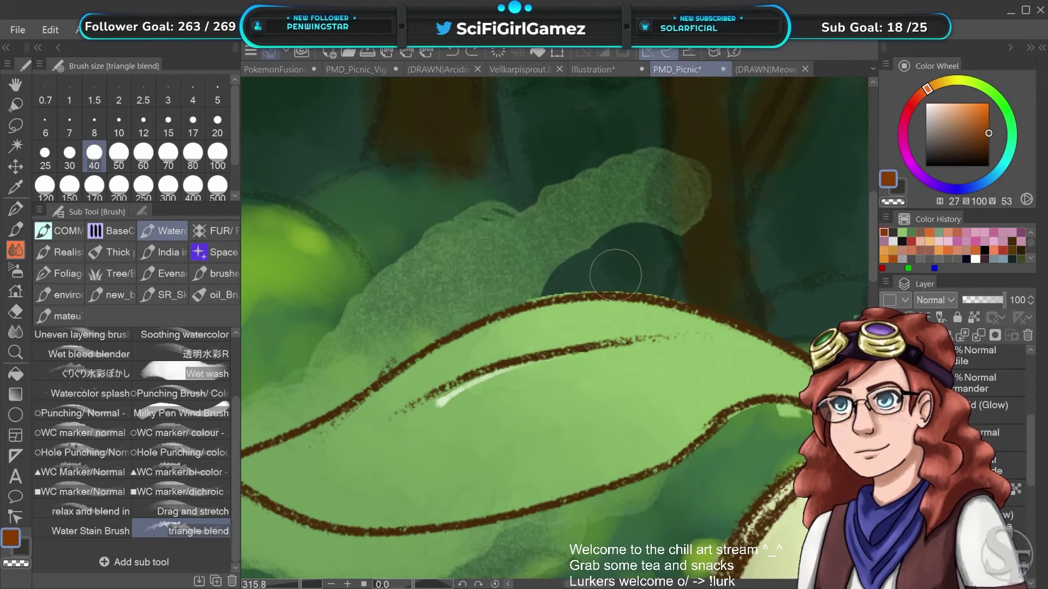
{"action": "scroll", "coordinate": [614, 349], "scroll_direction": "down", "scroll_amount": 3}
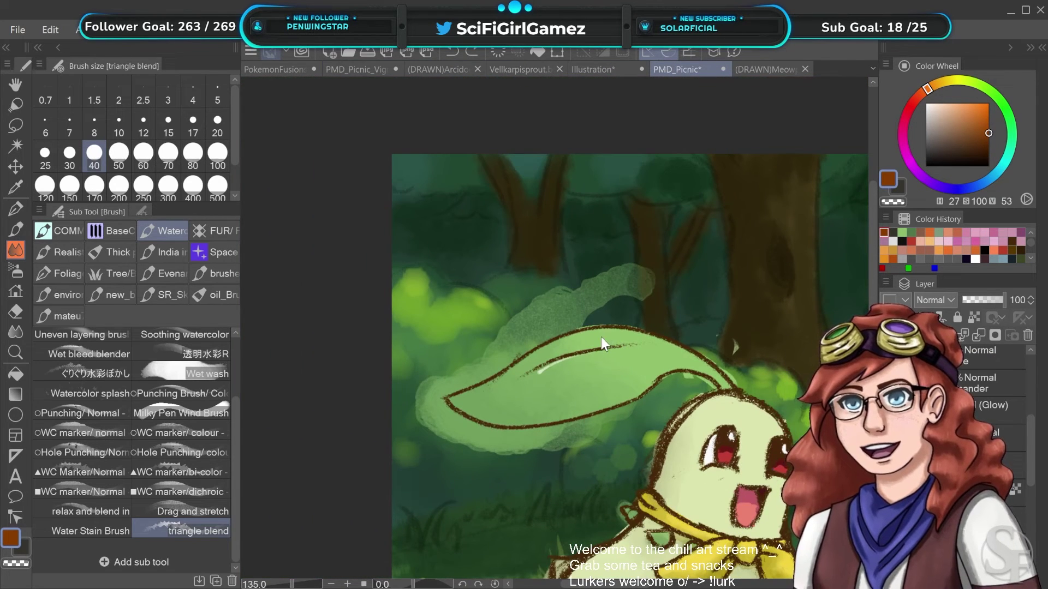
{"action": "key", "text": "ctrl+z"}
{"action": "left_click_drag", "start_coordinate": [706, 385], "coordinate": [518, 173]}
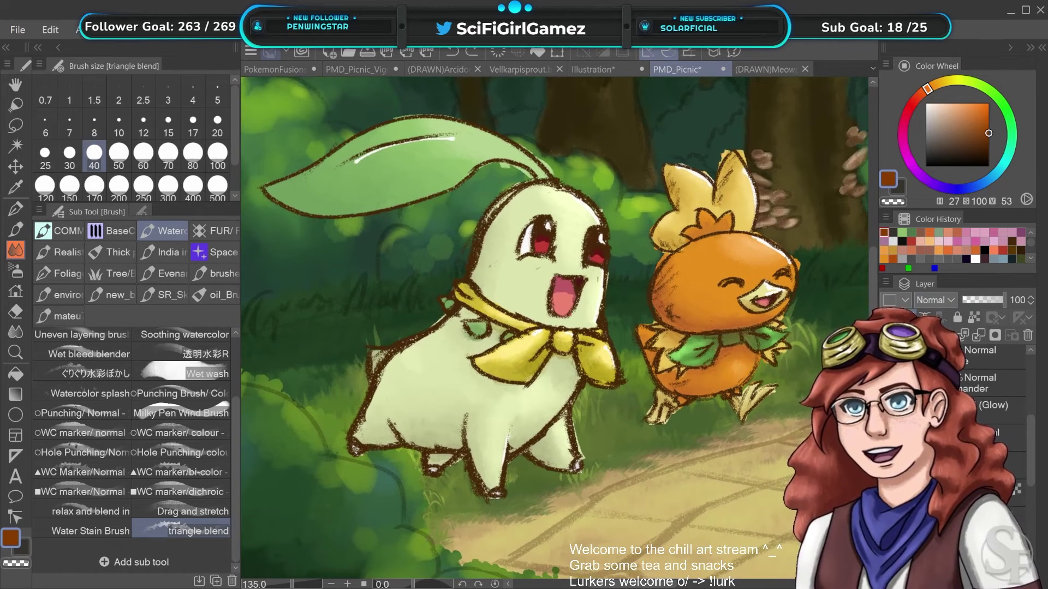
Compare the PMD_Picnic illustration with the layer just below the Add (Glow) layer hidden and shown
{"action": "left_click", "coordinate": [888, 433]}
{"action": "left_click", "coordinate": [888, 433]}
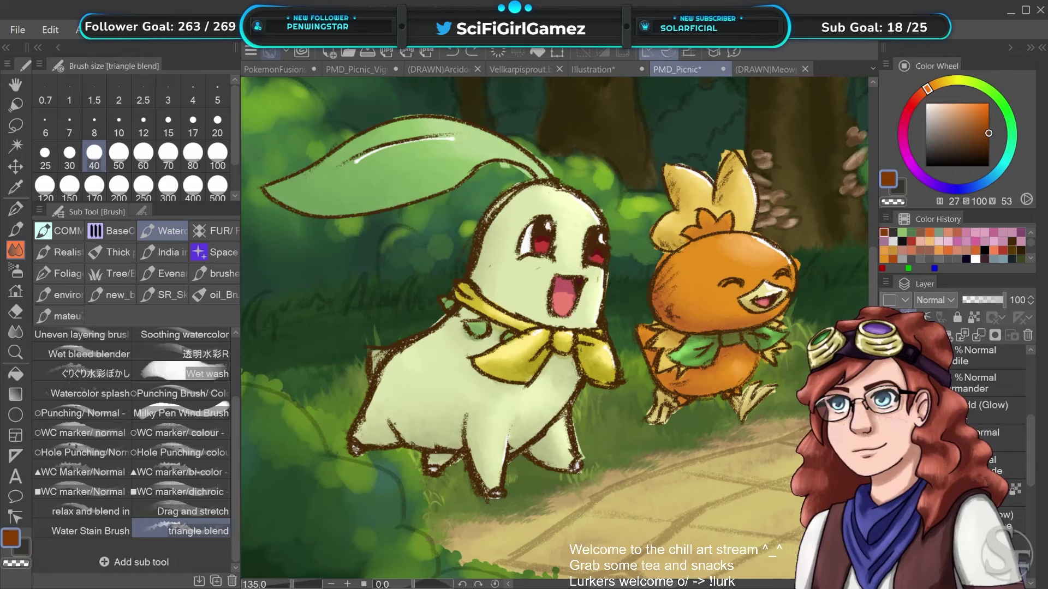
{"action": "left_click", "coordinate": [888, 432]}
{"action": "left_click", "coordinate": [888, 433]}
{"action": "left_click", "coordinate": [888, 433]}
{"action": "left_click", "coordinate": [887, 432]}
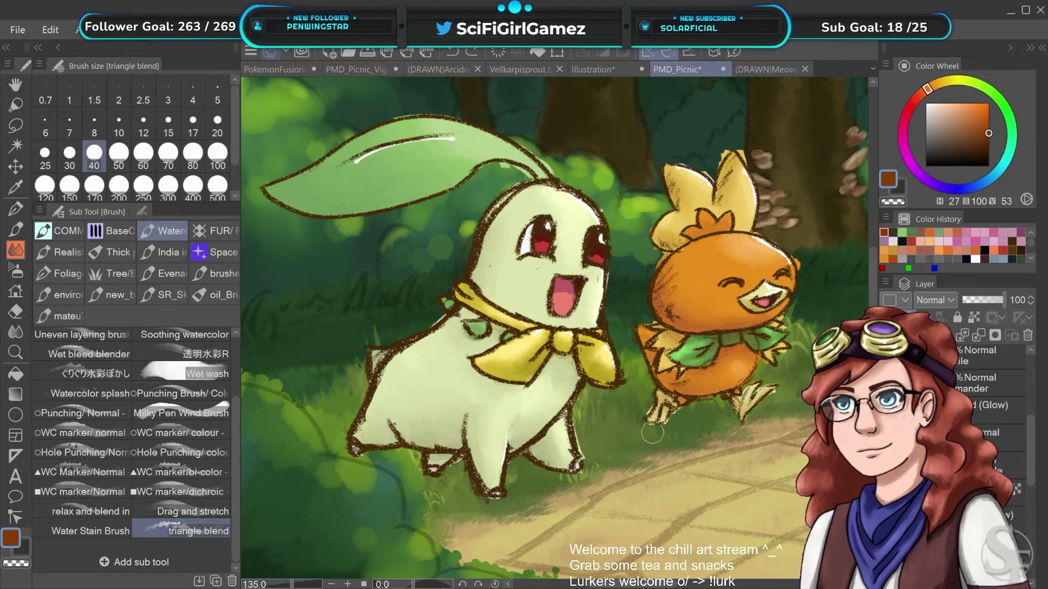
Examine the shading and highlights on Chikorita's yellow scarf, body and head leaf up close in PMD_Picnic
{"action": "scroll", "coordinate": [578, 392], "scroll_direction": "up", "scroll_amount": 5}
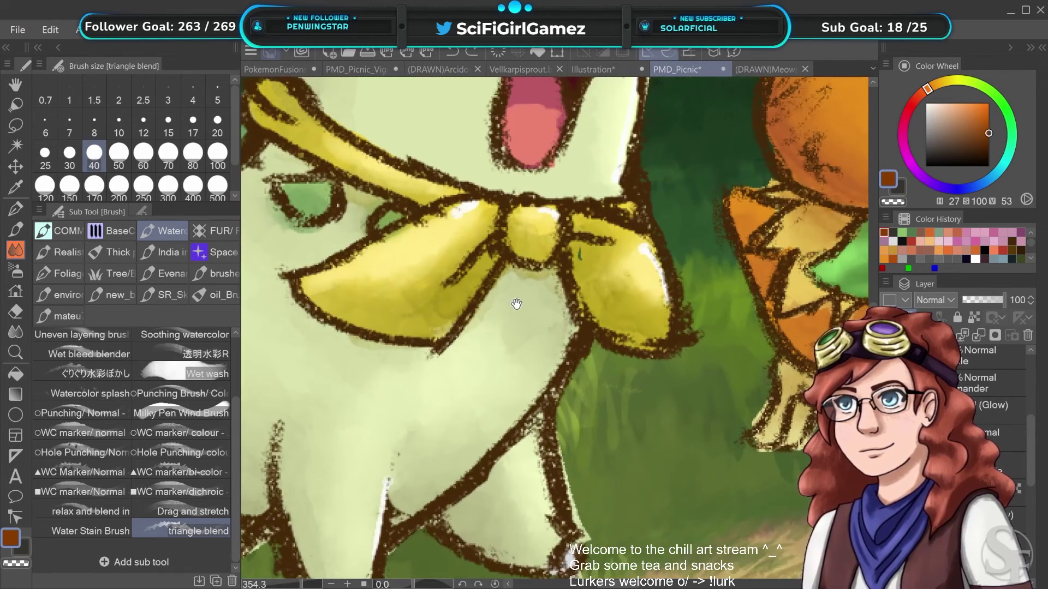
{"action": "left_click_drag", "start_coordinate": [504, 304], "coordinate": [204, 303]}
{"action": "left_click_drag", "start_coordinate": [464, 278], "coordinate": [342, 460]}
{"action": "left_click_drag", "start_coordinate": [370, 402], "coordinate": [707, 345]}
{"action": "left_click_drag", "start_coordinate": [441, 362], "coordinate": [659, 465]}
{"action": "left_click_drag", "start_coordinate": [535, 366], "coordinate": [622, 534]}
{"action": "left_click_drag", "start_coordinate": [377, 297], "coordinate": [592, 438]}
{"action": "mouse_move", "coordinate": [475, 432]}
{"action": "left_mouse_down"}
{"action": "mouse_move", "coordinate": [627, 422]}
{"action": "mouse_move", "coordinate": [403, 424]}
{"action": "left_mouse_up"}
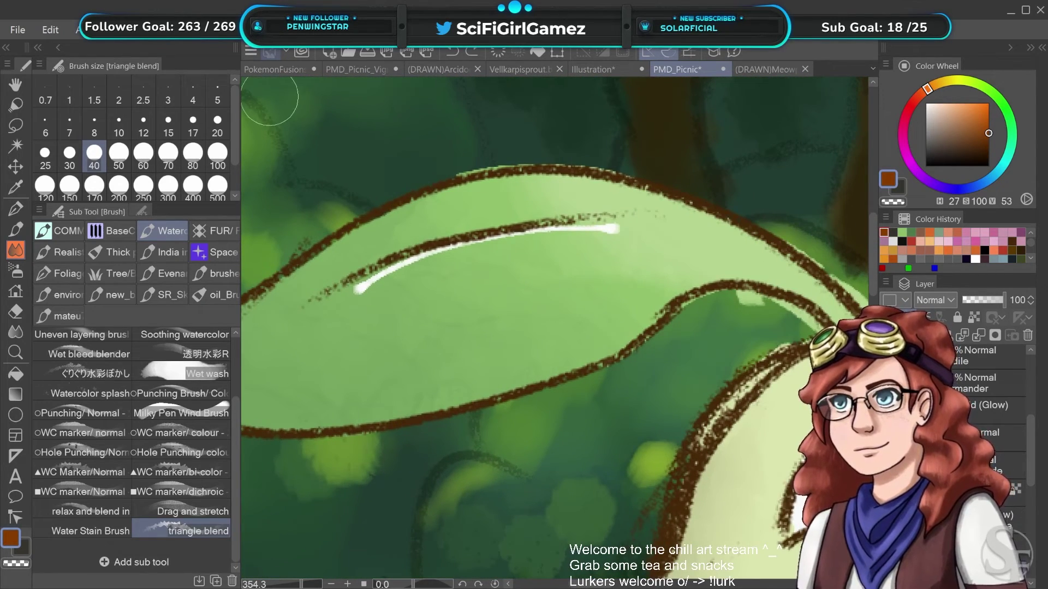
Return to the PokemonFusions_2022 drawing, try the relax and blend in brush at size 60 below the chin, and undo the stroke
{"action": "left_click", "coordinate": [277, 66]}
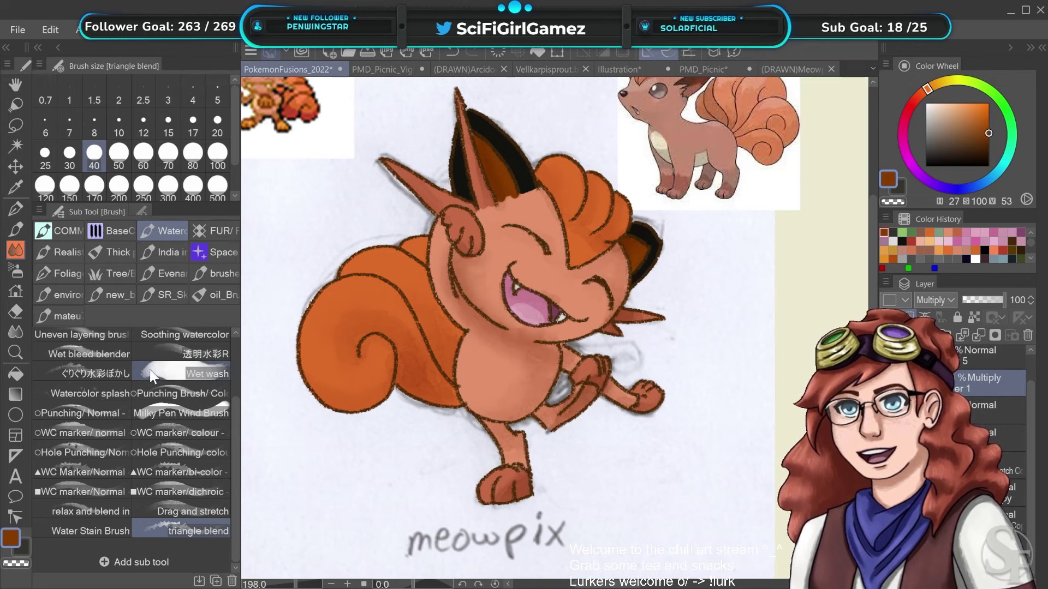
{"action": "left_click", "coordinate": [53, 227]}
{"action": "left_click", "coordinate": [93, 395]}
{"action": "left_click_drag", "start_coordinate": [490, 329], "coordinate": [522, 354]}
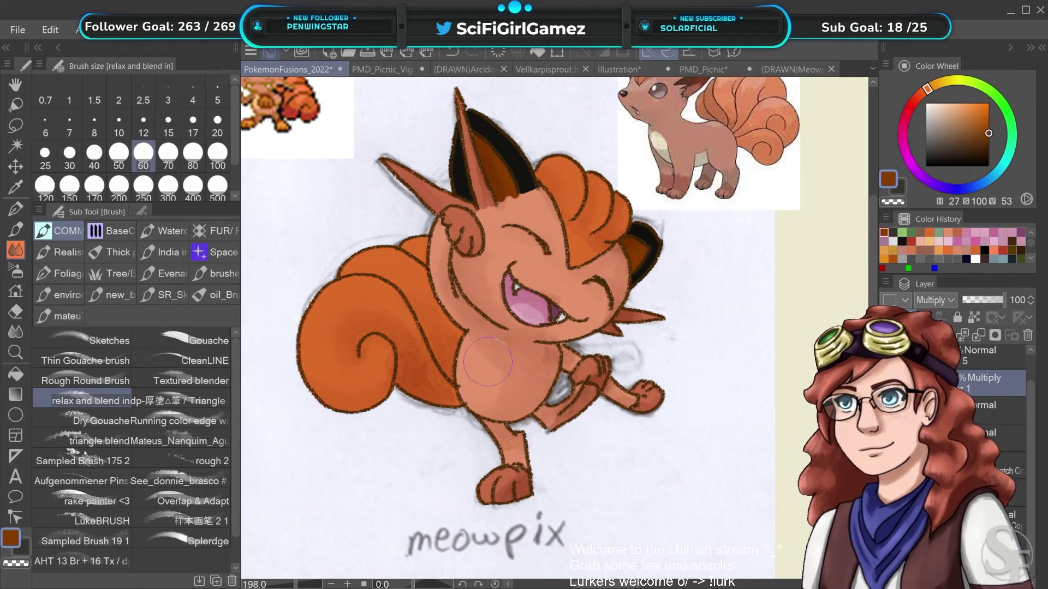
{"action": "key", "text": "ctrl+z"}
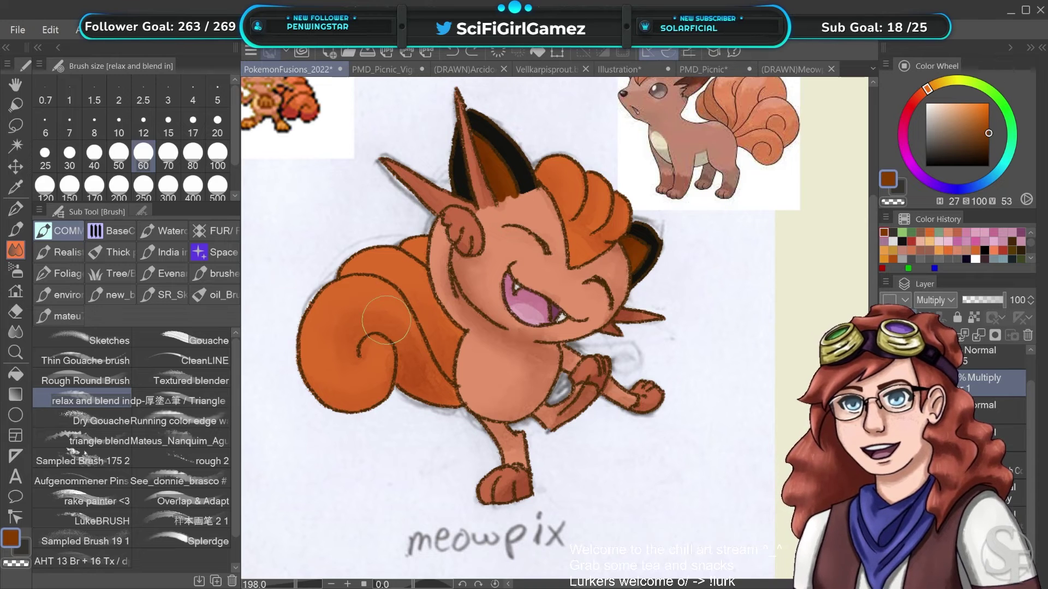
Blend the shading on the large tail and below the chin with the relax and blend in brush at size 60
{"action": "left_click_drag", "start_coordinate": [385, 320], "coordinate": [356, 278]}
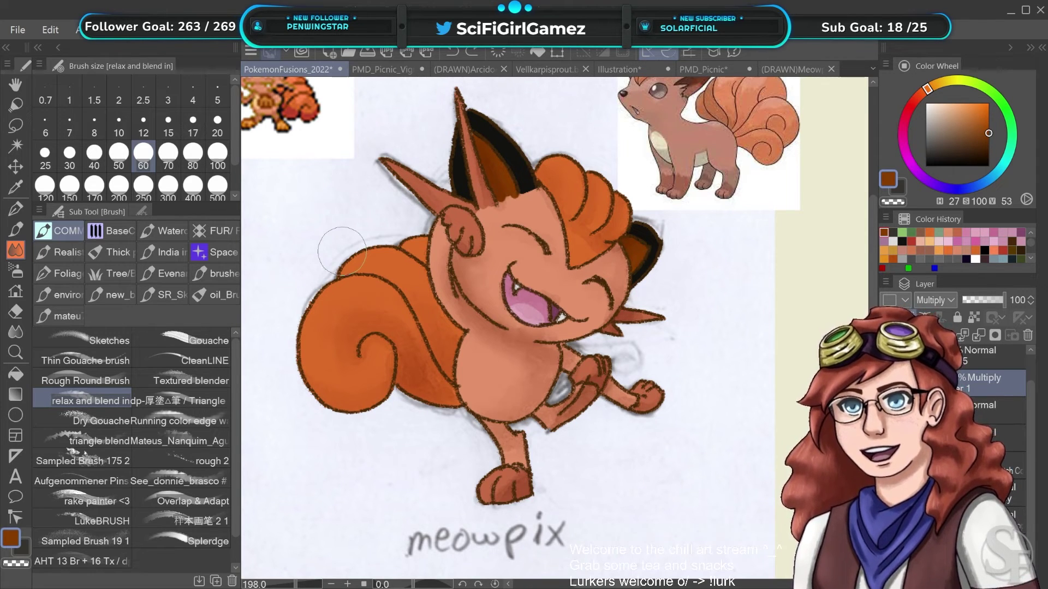
{"action": "scroll", "coordinate": [536, 342], "scroll_direction": "up", "scroll_amount": 2}
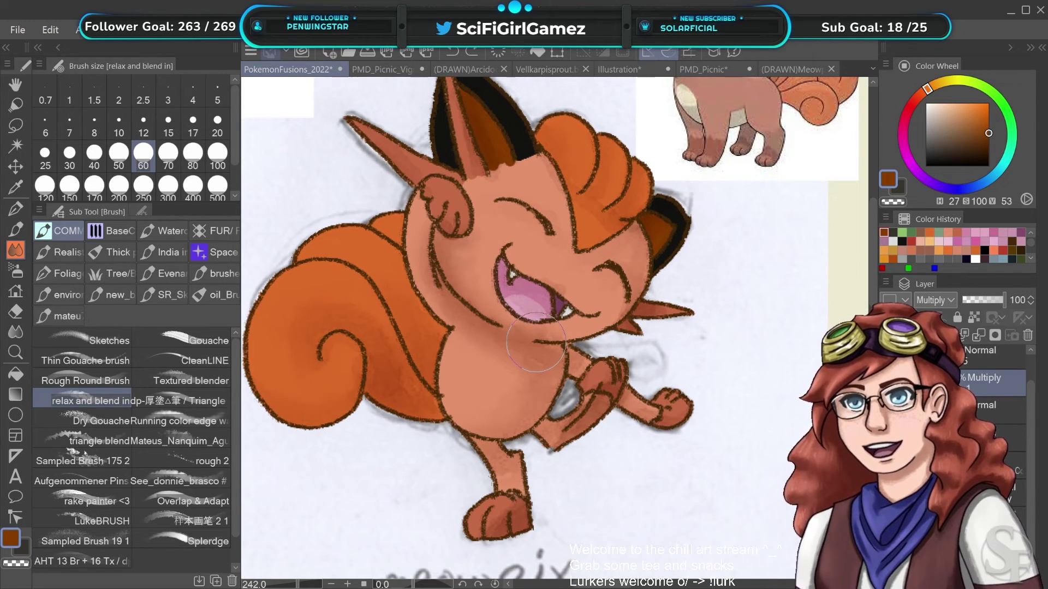
{"action": "left_click_drag", "start_coordinate": [519, 330], "coordinate": [504, 301]}
{"action": "mouse_move", "coordinate": [285, 262]}
{"action": "left_mouse_down"}
{"action": "mouse_move", "coordinate": [323, 363]}
{"action": "mouse_move", "coordinate": [328, 324]}
{"action": "left_mouse_up"}
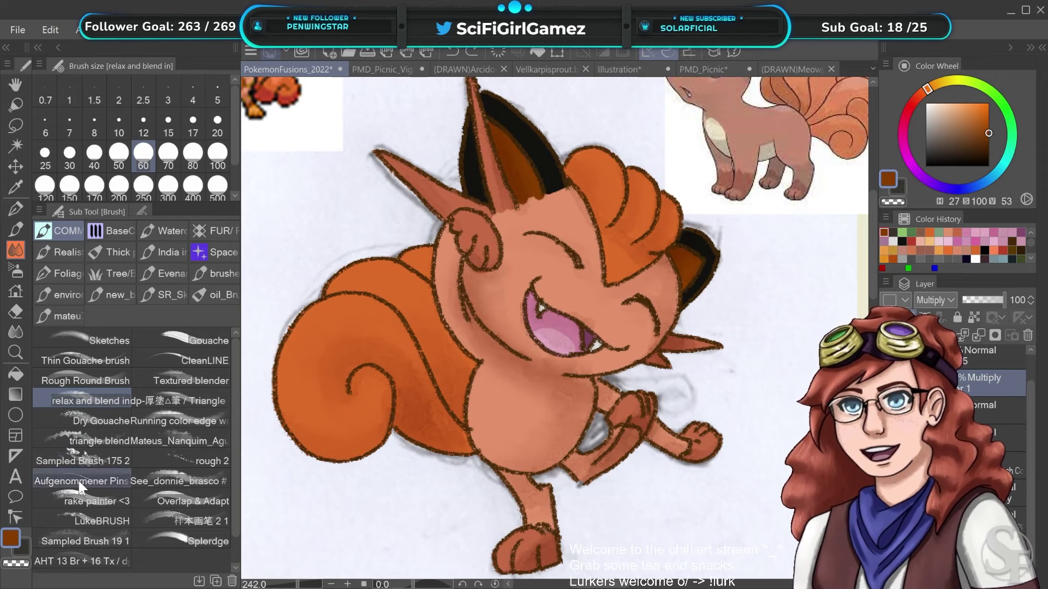
Try the See_donnie_brasco #2 brush at size 60 on the lower inner part of the tail and undo the stroke
{"action": "left_click", "coordinate": [180, 483]}
{"action": "mouse_move", "coordinate": [431, 436]}
{"action": "left_mouse_down"}
{"action": "mouse_move", "coordinate": [406, 393]}
{"action": "mouse_move", "coordinate": [423, 436]}
{"action": "left_mouse_up"}
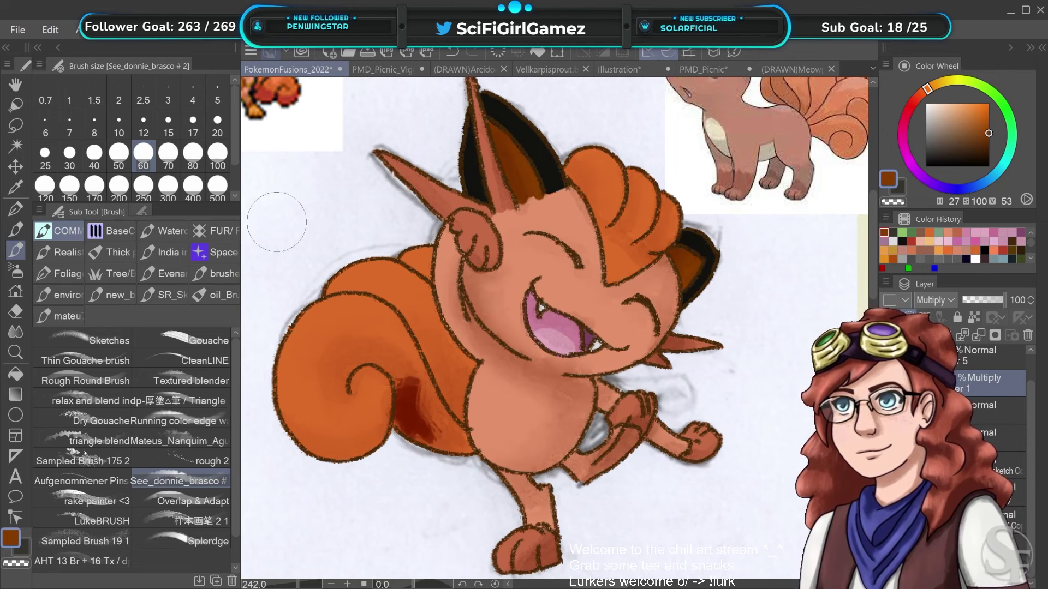
{"action": "key", "text": "ctrl+z"}
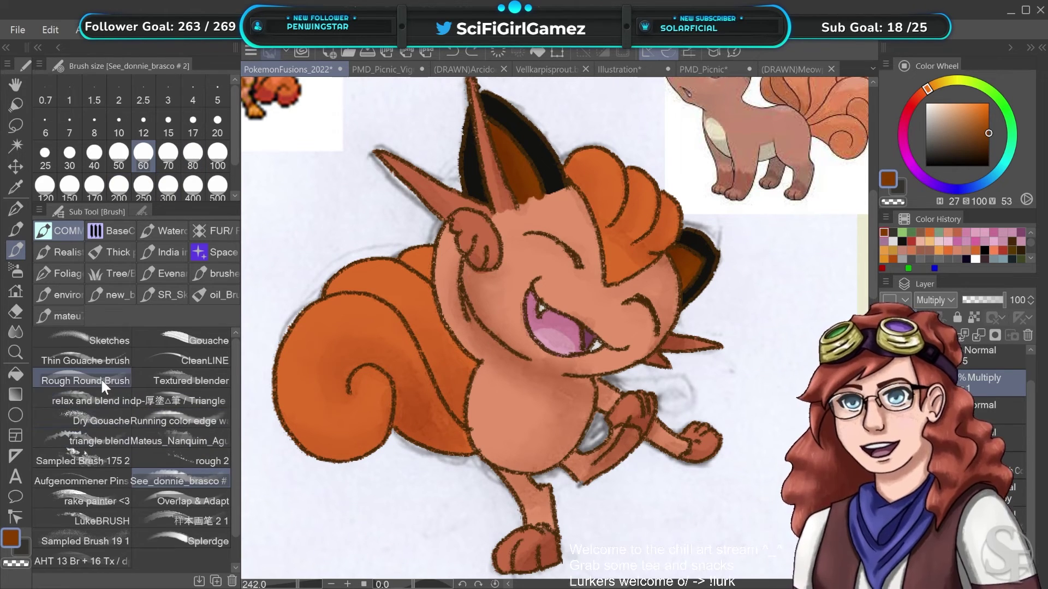
Try the relax and blend in brush on the belly and the Thin Gouache brush at the neck, and undo the stroke
{"action": "left_click", "coordinate": [100, 398]}
{"action": "left_click_drag", "start_coordinate": [550, 391], "coordinate": [575, 420]}
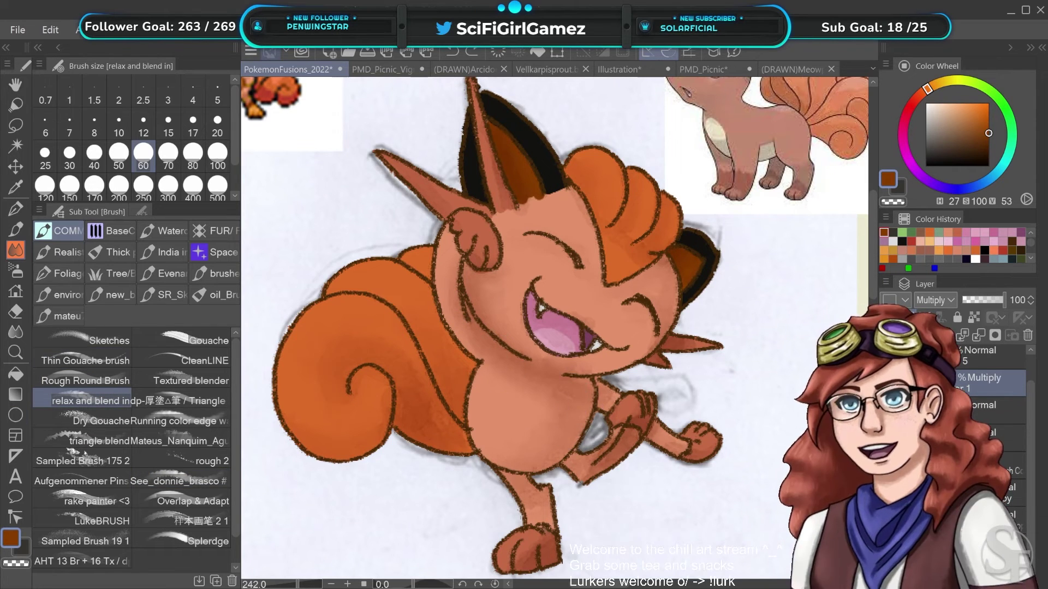
{"action": "left_click", "coordinate": [87, 362]}
{"action": "left_click_drag", "start_coordinate": [473, 325], "coordinate": [533, 365]}
{"action": "key", "text": "ctrl+z"}
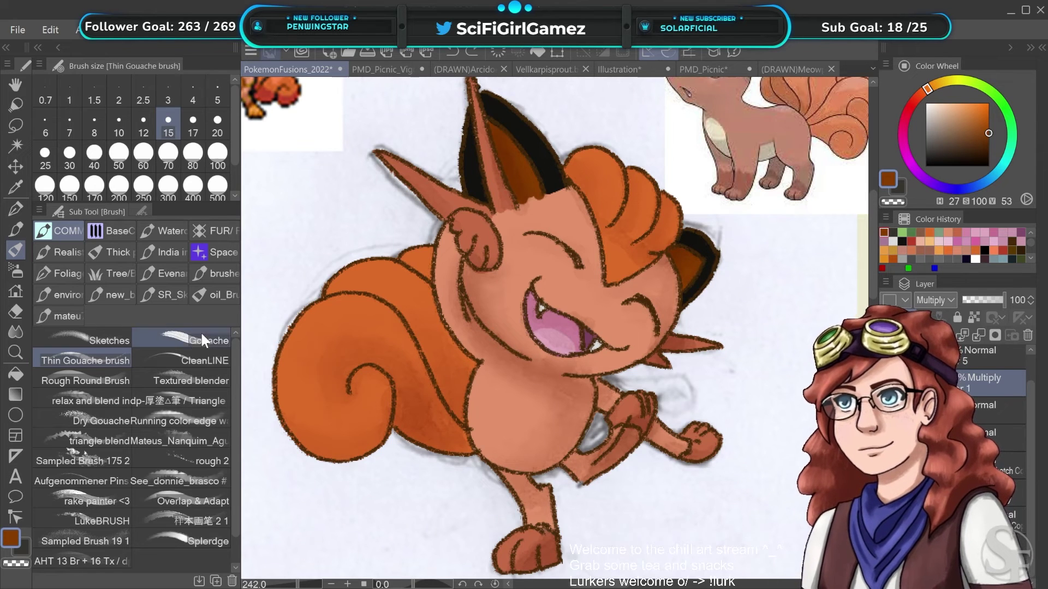
Look for another brush among Textured blender and Running color edge, try a stroke across the chest and undo it
{"action": "left_click", "coordinate": [191, 382]}
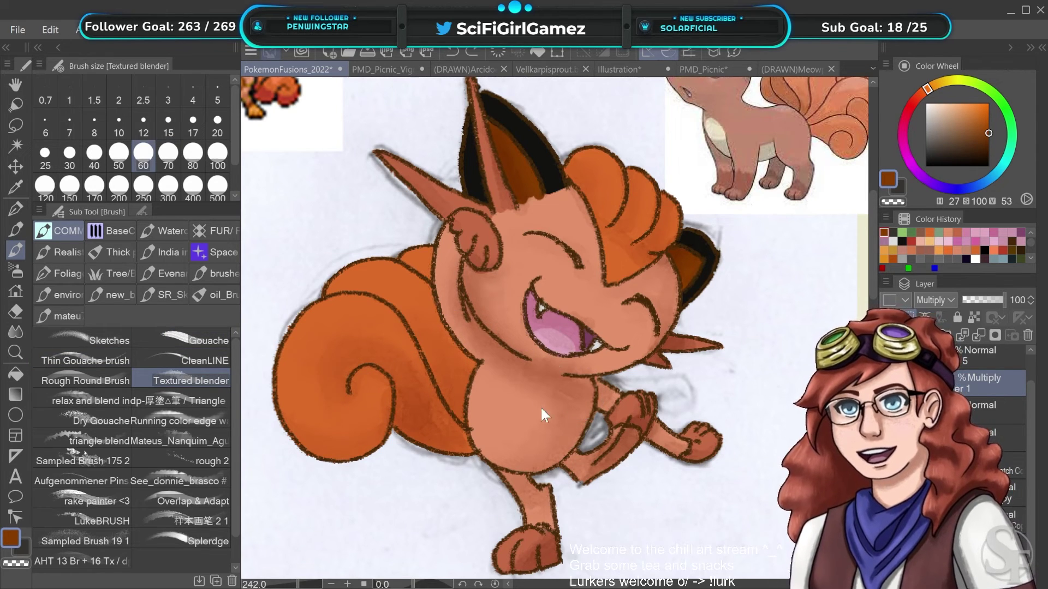
{"action": "left_click", "coordinate": [195, 422]}
{"action": "left_click_drag", "start_coordinate": [532, 369], "coordinate": [585, 389]}
{"action": "key", "text": "ctrl+z"}
Shade the tail curl and the lower inner tail with the Mateus_Nanquim_Aguado 3 brush at size 17, undoing the first strokes
{"action": "left_click", "coordinate": [178, 439]}
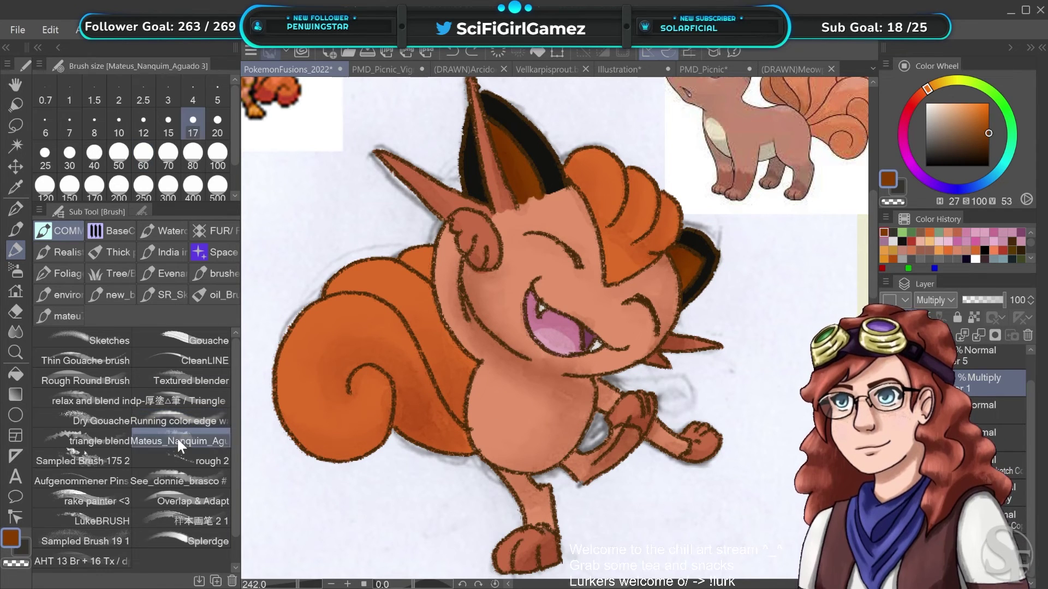
{"action": "mouse_move", "coordinate": [393, 371]}
{"action": "left_mouse_down"}
{"action": "mouse_move", "coordinate": [362, 362]}
{"action": "mouse_move", "coordinate": [349, 369]}
{"action": "left_mouse_up"}
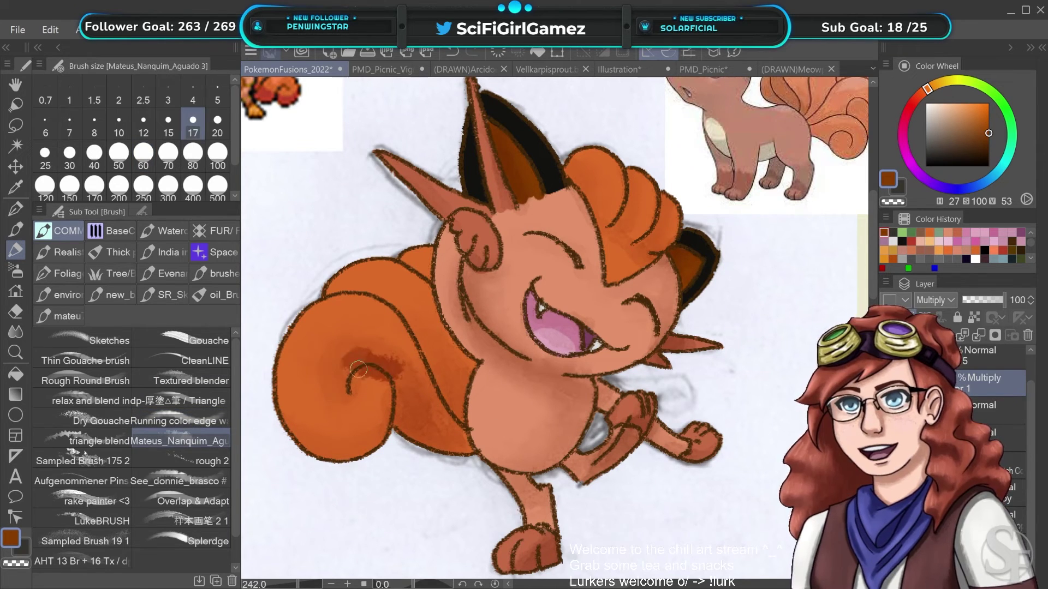
{"action": "key", "text": "ctrl+z"}
{"action": "mouse_move", "coordinate": [476, 451]}
{"action": "left_mouse_down"}
{"action": "mouse_move", "coordinate": [438, 451]}
{"action": "mouse_move", "coordinate": [402, 420]}
{"action": "left_mouse_up"}
{"action": "key", "text": "ctrl+z"}
{"action": "left_click_drag", "start_coordinate": [466, 450], "coordinate": [440, 455]}
{"action": "mouse_move", "coordinate": [405, 420]}
{"action": "left_mouse_down"}
{"action": "mouse_move", "coordinate": [393, 375]}
{"action": "mouse_move", "coordinate": [362, 354]}
{"action": "mouse_move", "coordinate": [349, 390]}
{"action": "left_mouse_up"}
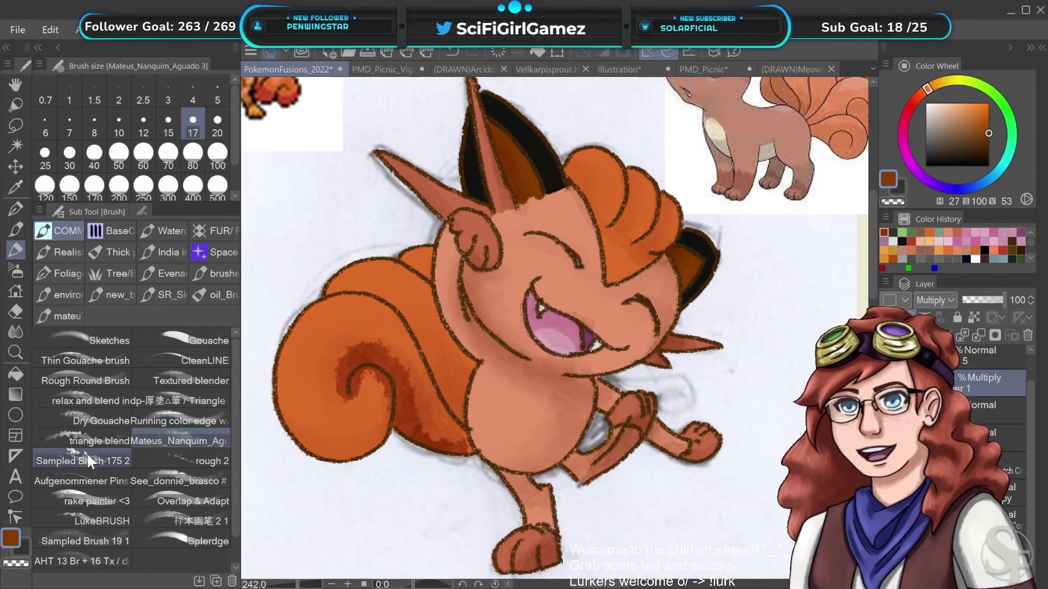
Soften the dark shading around the tail curl and lower tail with the triangle blend brush at size 30
{"action": "left_click", "coordinate": [104, 440]}
{"action": "mouse_move", "coordinate": [409, 391]}
{"action": "left_mouse_down"}
{"action": "mouse_move", "coordinate": [377, 380]}
{"action": "mouse_move", "coordinate": [355, 404]}
{"action": "mouse_move", "coordinate": [369, 387]}
{"action": "mouse_move", "coordinate": [341, 377]}
{"action": "mouse_move", "coordinate": [336, 395]}
{"action": "mouse_move", "coordinate": [340, 359]}
{"action": "mouse_move", "coordinate": [362, 331]}
{"action": "mouse_move", "coordinate": [396, 360]}
{"action": "mouse_move", "coordinate": [429, 437]}
{"action": "mouse_move", "coordinate": [425, 395]}
{"action": "mouse_move", "coordinate": [468, 453]}
{"action": "mouse_move", "coordinate": [433, 451]}
{"action": "mouse_move", "coordinate": [445, 439]}
{"action": "mouse_move", "coordinate": [462, 448]}
{"action": "mouse_move", "coordinate": [403, 427]}
{"action": "mouse_move", "coordinate": [373, 374]}
{"action": "mouse_move", "coordinate": [378, 406]}
{"action": "mouse_move", "coordinate": [377, 385]}
{"action": "mouse_move", "coordinate": [382, 403]}
{"action": "mouse_move", "coordinate": [385, 394]}
{"action": "mouse_move", "coordinate": [386, 416]}
{"action": "mouse_move", "coordinate": [381, 384]}
{"action": "mouse_move", "coordinate": [377, 436]}
{"action": "left_mouse_up"}
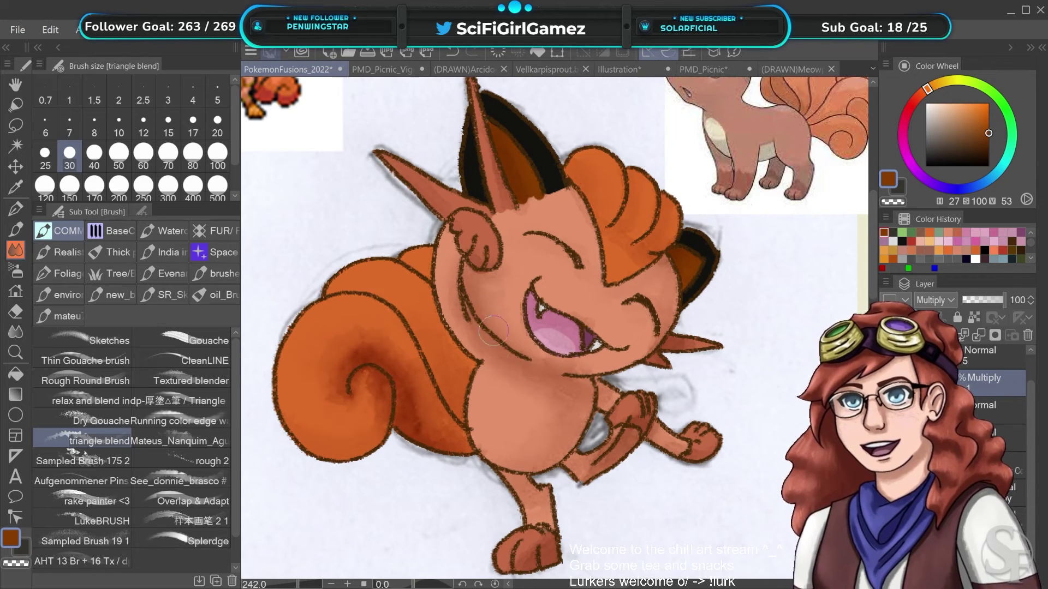
{"action": "key", "text": "ctrl+z"}
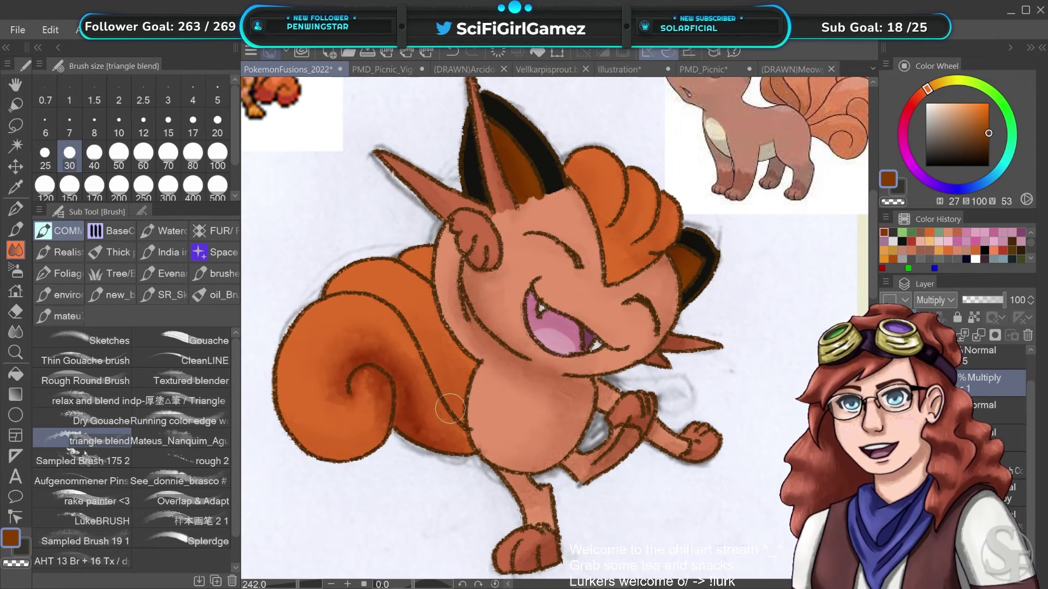
{"action": "scroll", "coordinate": [450, 409], "scroll_direction": "down", "scroll_amount": 6}
{"action": "scroll", "coordinate": [450, 409], "scroll_direction": "up", "scroll_amount": 4}
{"action": "scroll", "coordinate": [450, 408], "scroll_direction": "up", "scroll_amount": 8}
{"action": "left_click_drag", "start_coordinate": [431, 405], "coordinate": [482, 354]}
{"action": "scroll", "coordinate": [481, 353], "scroll_direction": "down", "scroll_amount": 4}
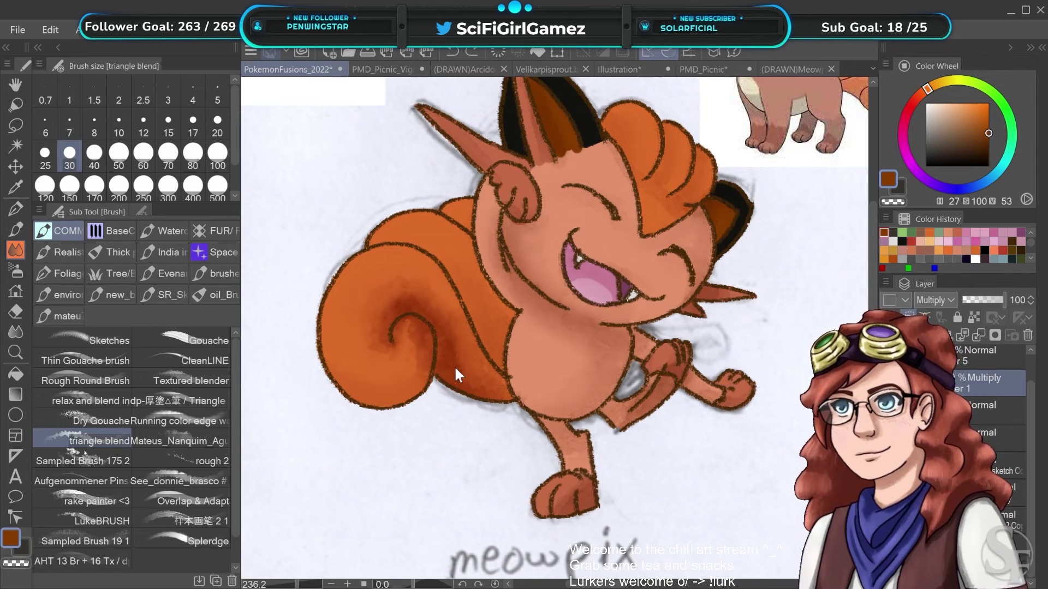
Undo the dark shading and blending on the tail
{"action": "key", "text": "ctrl+z"}
{"action": "key", "text": "ctrl+z"}
{"action": "key", "text": "ctrl+z"}
{"action": "key", "text": "ctrl+z"}
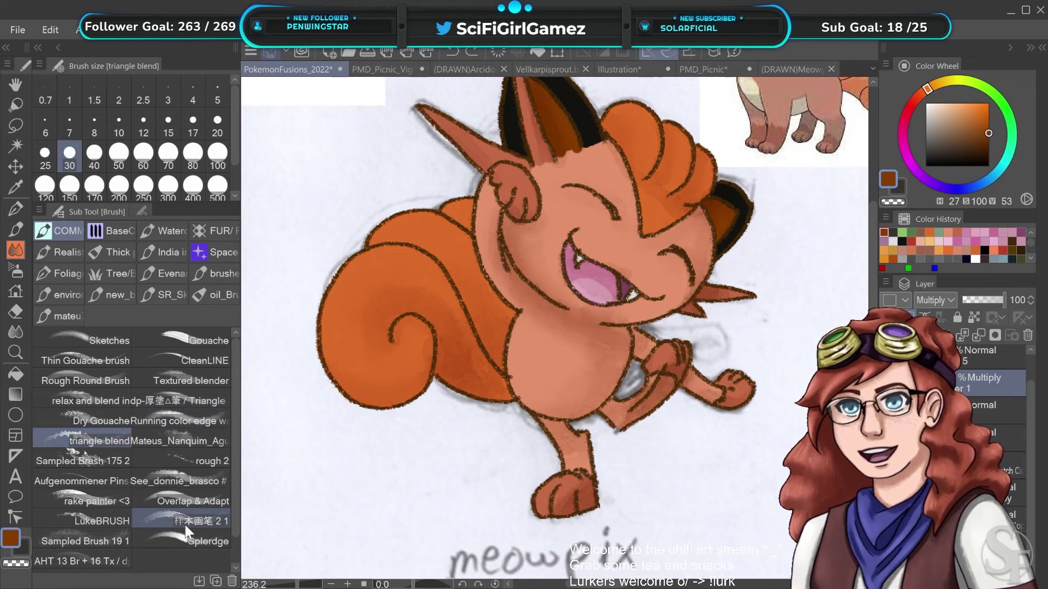
Try the Watercolor splash brush at size 80 across the tails from the watercolor brush group and undo the stroke
{"action": "left_click", "coordinate": [162, 233]}
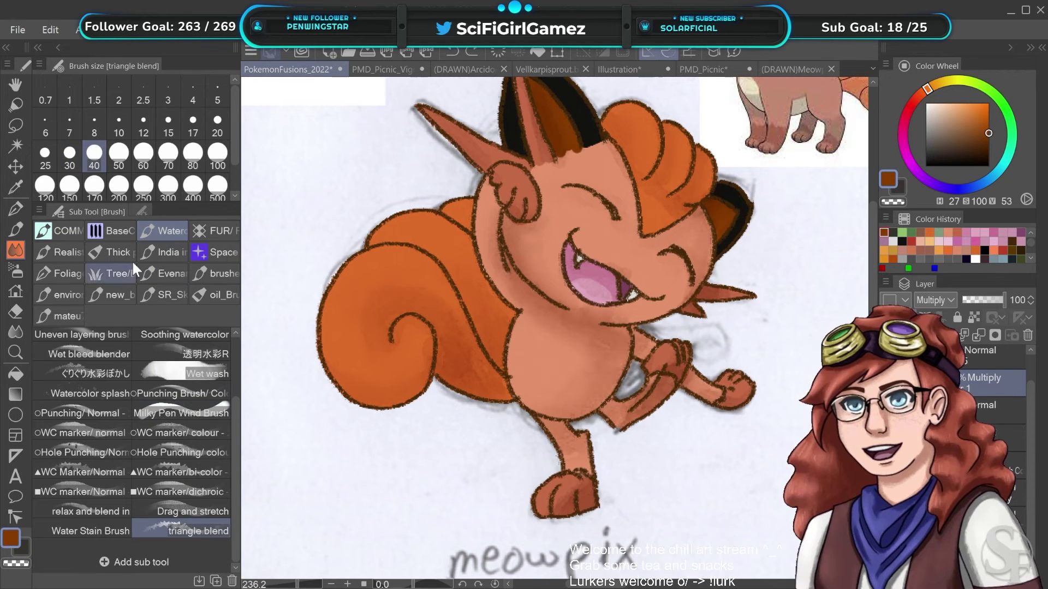
{"action": "left_click", "coordinate": [76, 229]}
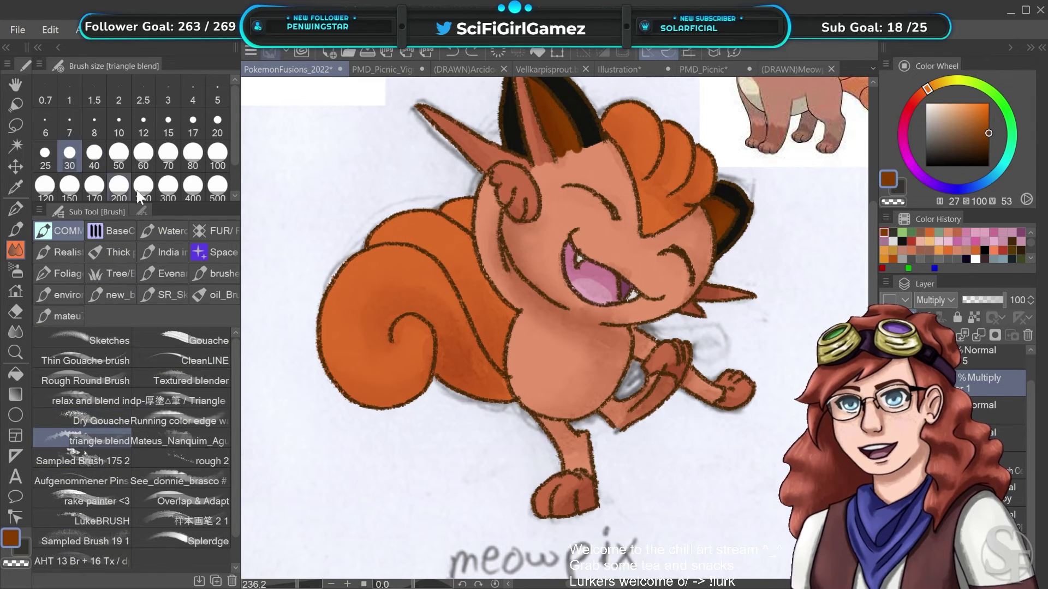
{"action": "left_click", "coordinate": [164, 230]}
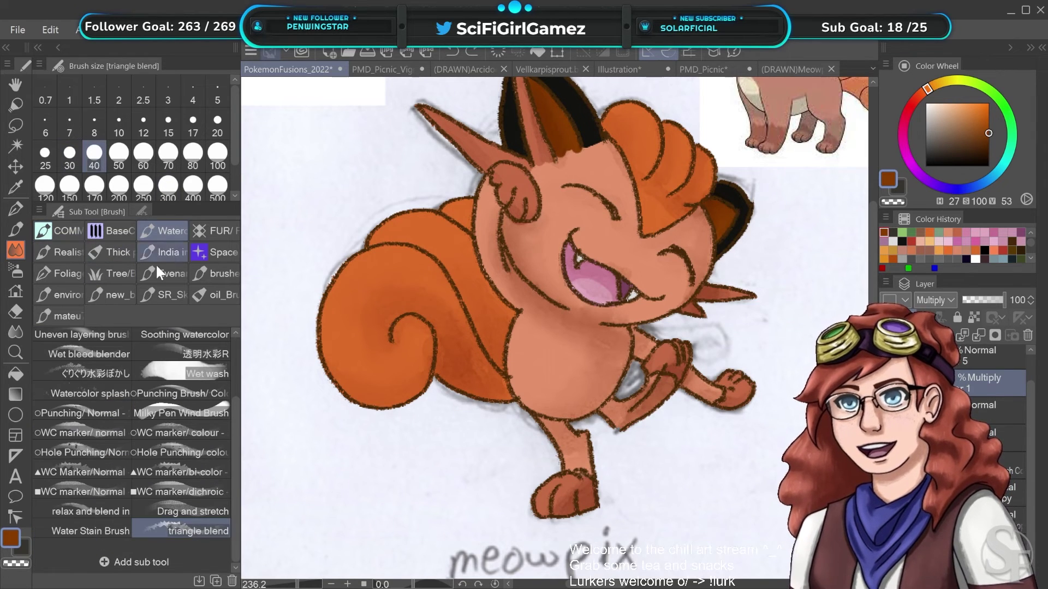
{"action": "left_click", "coordinate": [110, 394]}
{"action": "mouse_move", "coordinate": [491, 289]}
{"action": "left_mouse_down"}
{"action": "mouse_move", "coordinate": [436, 308]}
{"action": "mouse_move", "coordinate": [409, 410]}
{"action": "left_mouse_up"}
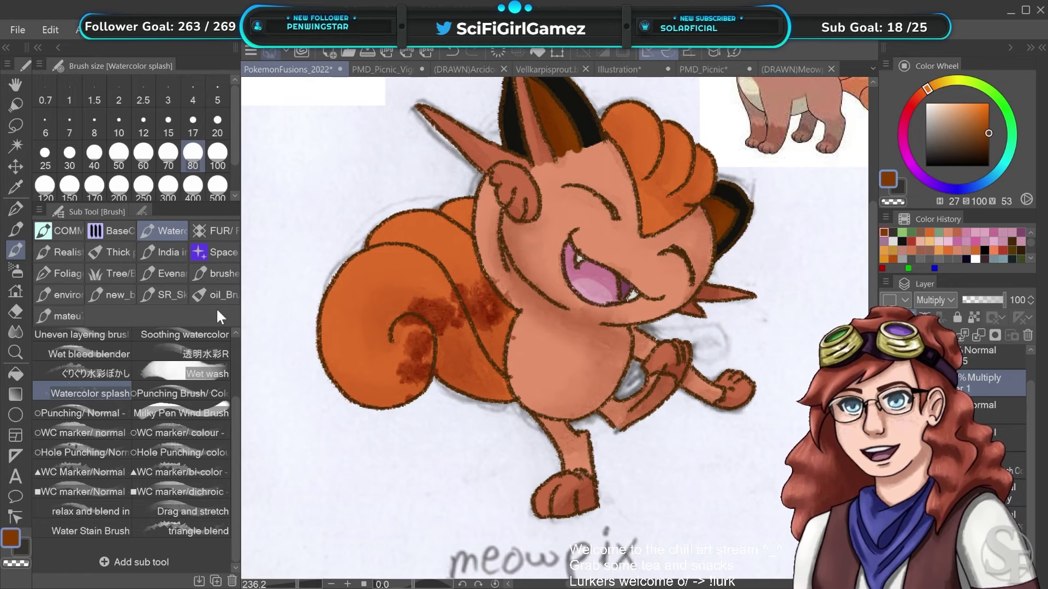
{"action": "key", "text": "ctrl+z"}
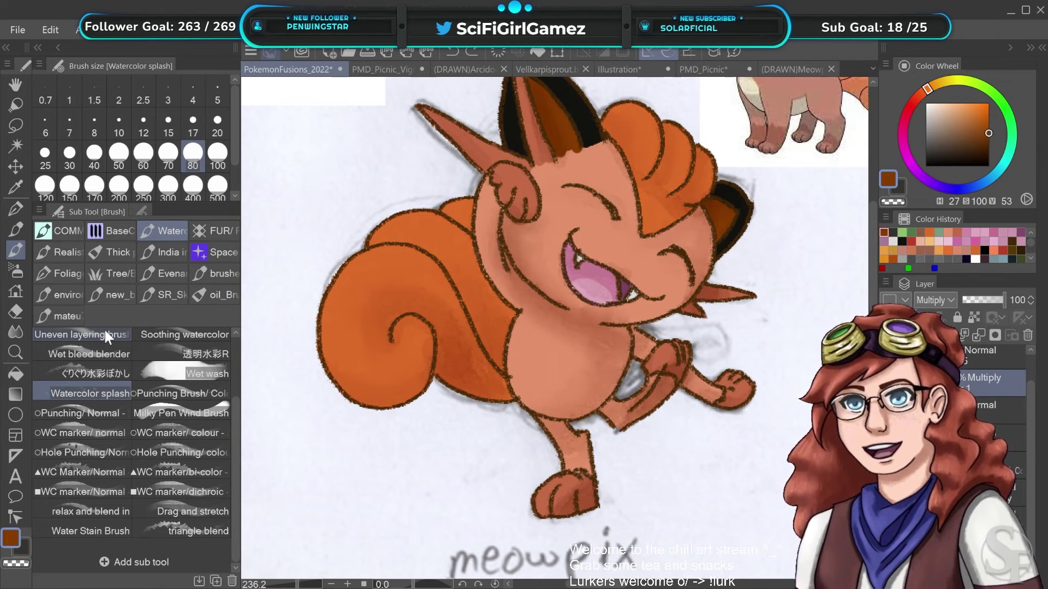
Try the square WC marker/Normal brush at size 300 between the tail and the chest and undo the stroke
{"action": "scroll", "coordinate": [549, 350], "scroll_direction": "down", "scroll_amount": 4}
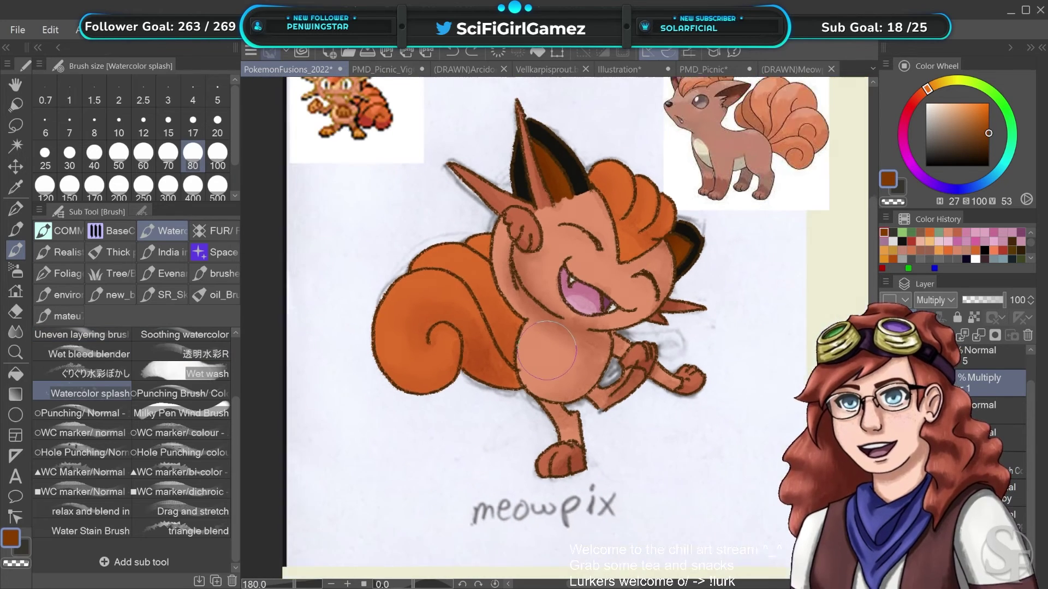
{"action": "scroll", "coordinate": [547, 350], "scroll_direction": "up", "scroll_amount": 2}
{"action": "scroll", "coordinate": [547, 350], "scroll_direction": "down", "scroll_amount": 1}
{"action": "scroll", "coordinate": [547, 351], "scroll_direction": "up", "scroll_amount": 1}
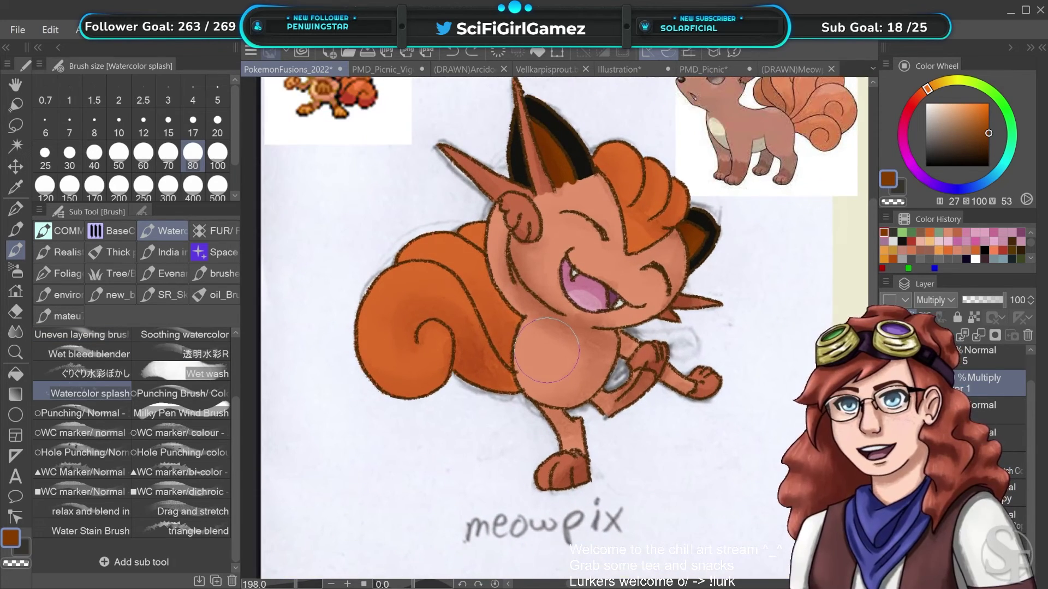
{"action": "scroll", "coordinate": [464, 334], "scroll_direction": "up", "scroll_amount": 1}
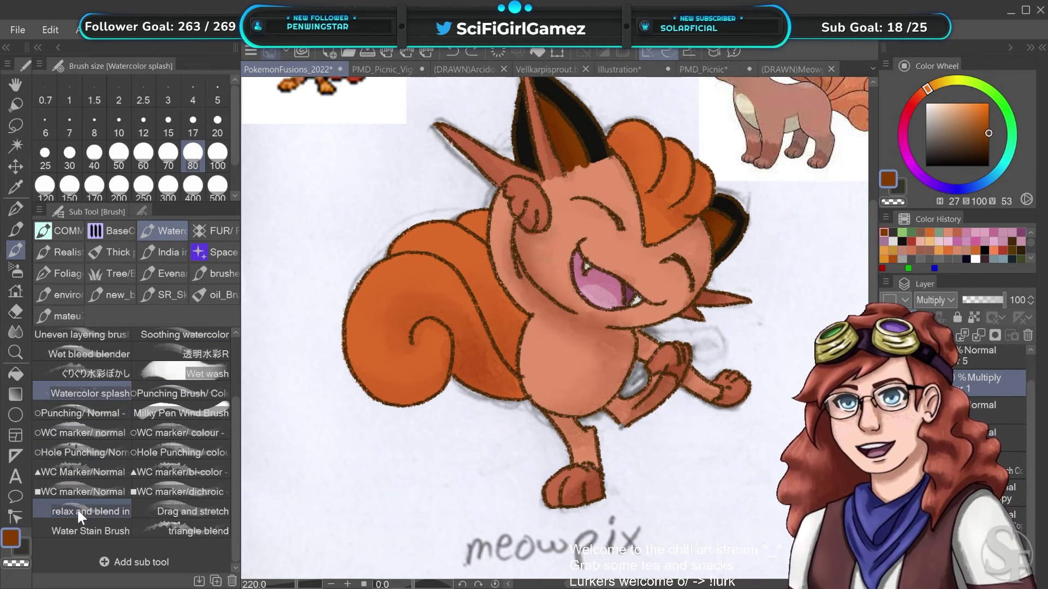
{"action": "left_click", "coordinate": [82, 491]}
{"action": "mouse_move", "coordinate": [484, 338]}
{"action": "left_mouse_down"}
{"action": "mouse_move", "coordinate": [472, 312]}
{"action": "mouse_move", "coordinate": [525, 386]}
{"action": "mouse_move", "coordinate": [538, 376]}
{"action": "mouse_move", "coordinate": [527, 350]}
{"action": "left_mouse_up"}
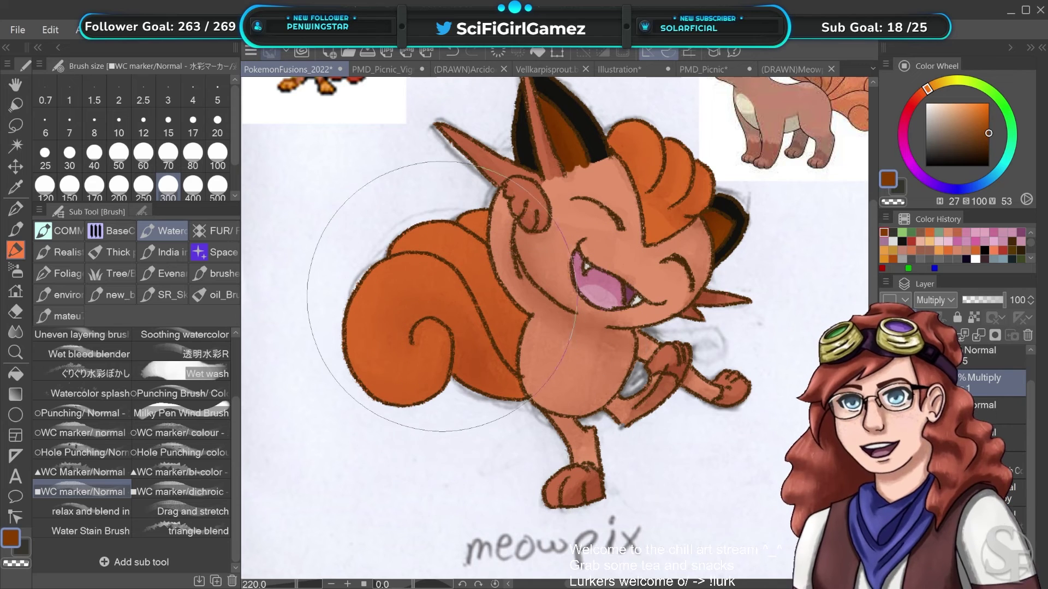
{"action": "key", "text": "ctrl+z"}
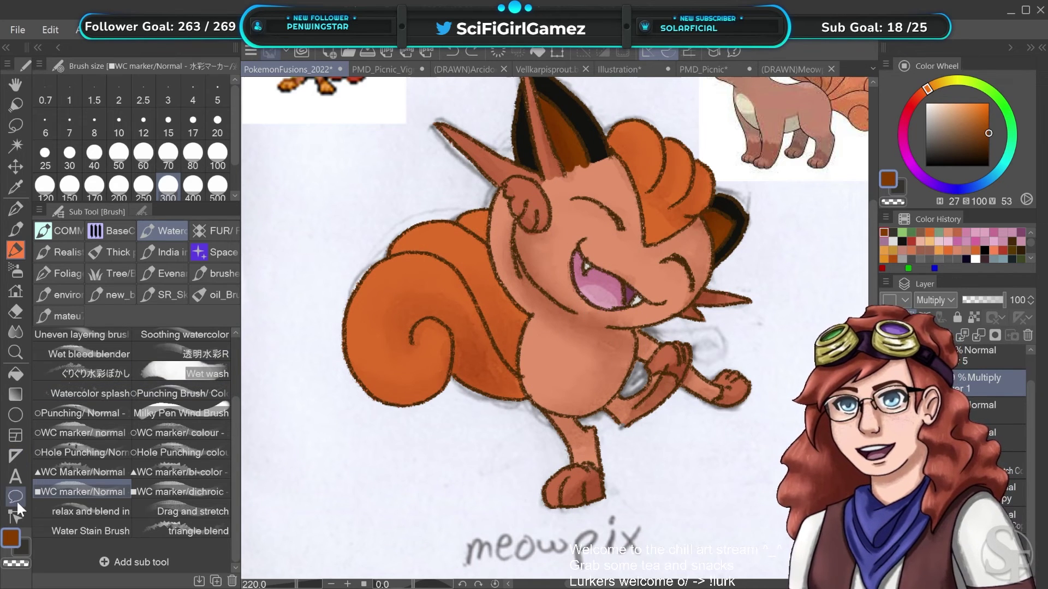
Switch to the watercolor group's relax and blend in brush at size 12
{"action": "left_click", "coordinate": [104, 513]}
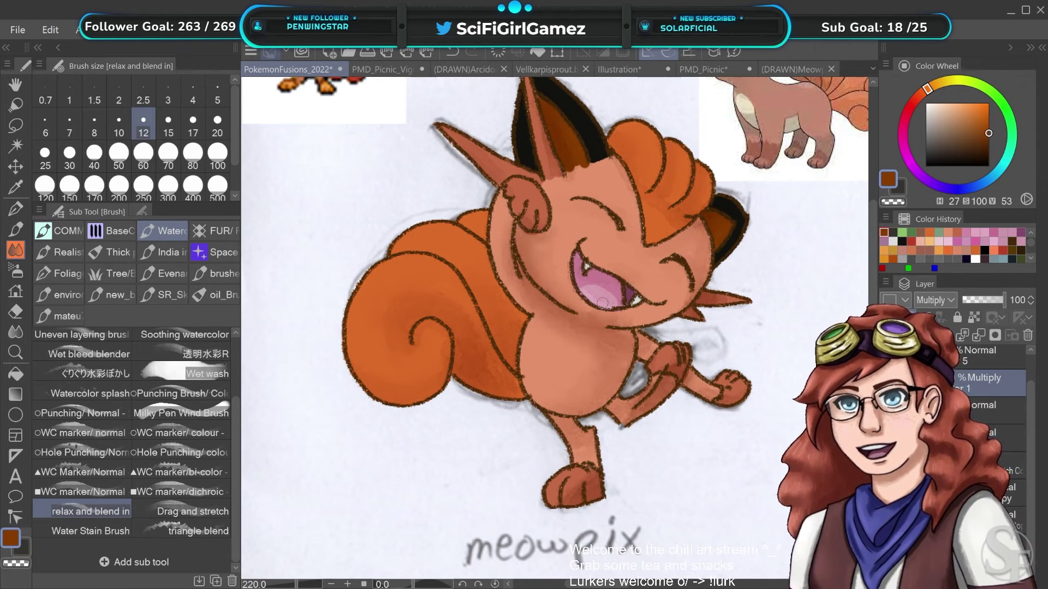
{"action": "scroll", "coordinate": [590, 301], "scroll_direction": "up", "scroll_amount": 1}
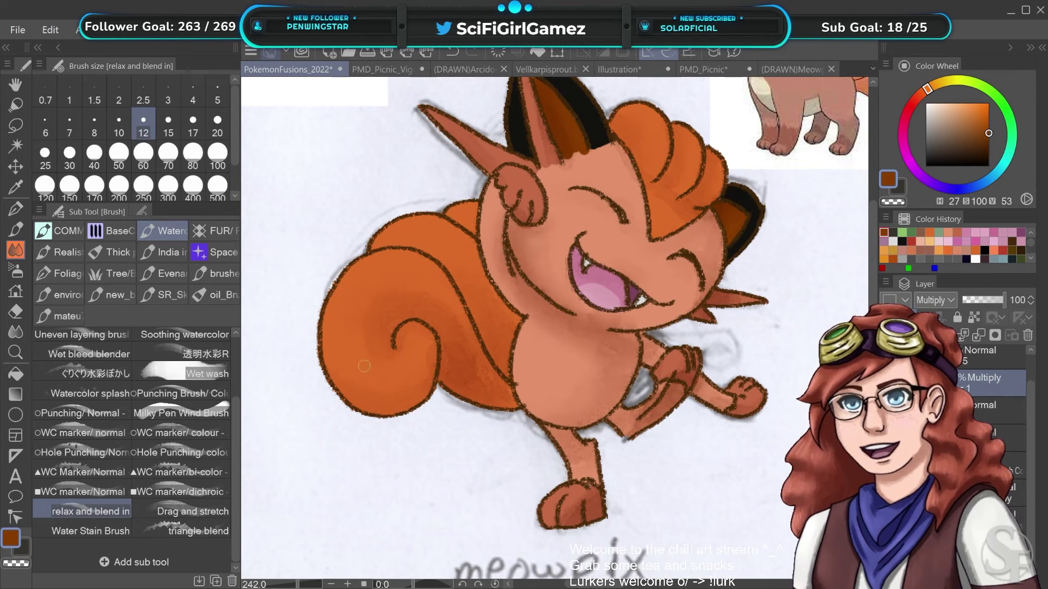
{"action": "scroll", "coordinate": [550, 329], "scroll_direction": "down", "scroll_amount": 4}
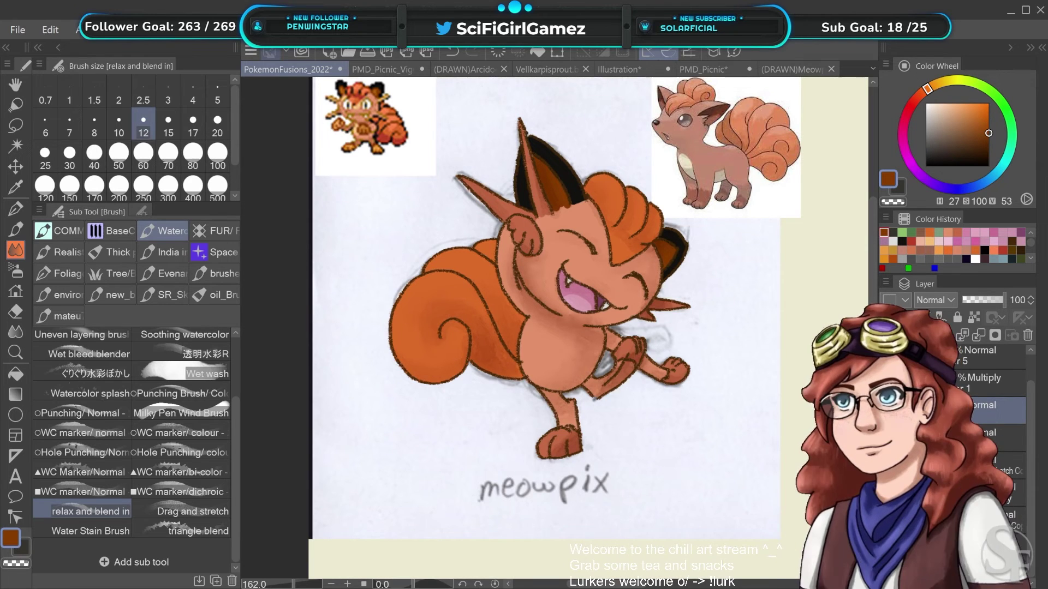
Hide the scanned pencil sketch with its sprite and the Vulpix reference picture, leaving only the colored Meowpix on the plain background
{"action": "left_click", "coordinate": [887, 466]}
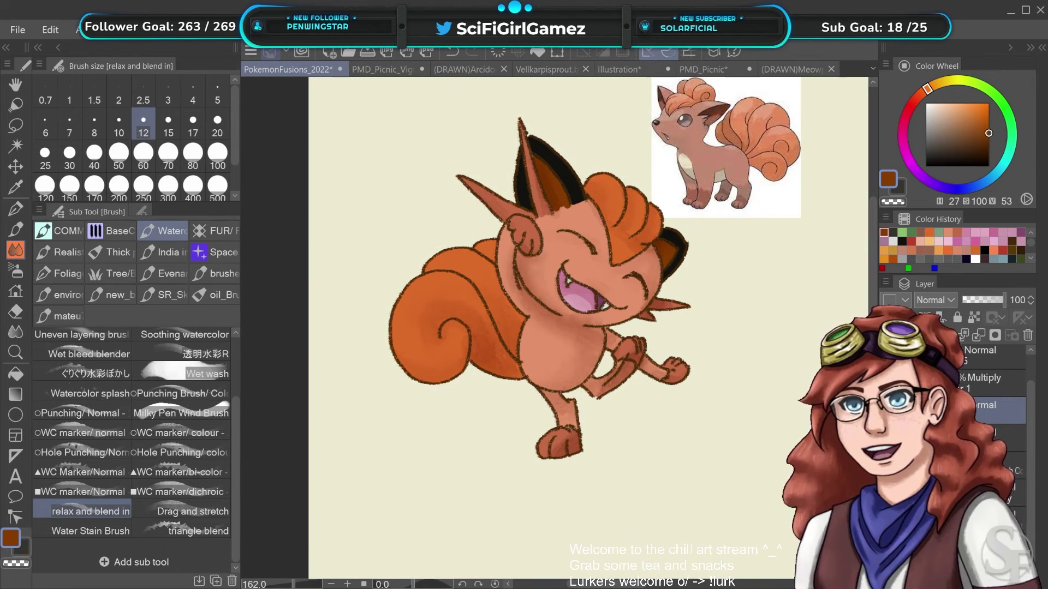
{"action": "scroll", "coordinate": [955, 426], "scroll_direction": "up", "scroll_amount": 2}
{"action": "left_click", "coordinate": [887, 386]}
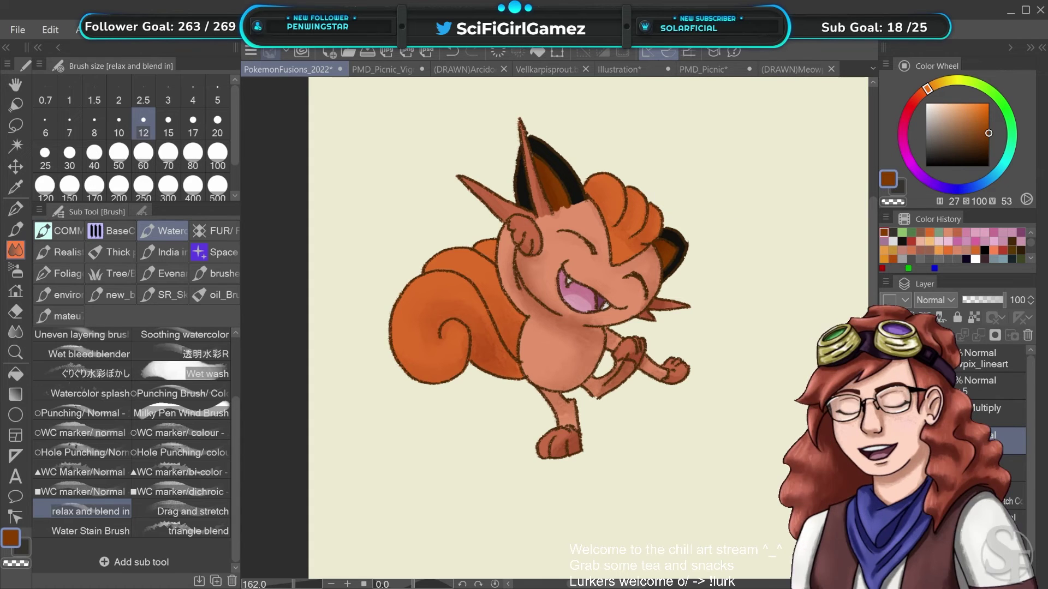
Move the hidden layer between the lineart and Multiply layers down the stack, below the Meowpix color layers
{"action": "left_click", "coordinate": [977, 386]}
{"action": "left_click", "coordinate": [887, 386]}
{"action": "left_click", "coordinate": [886, 386]}
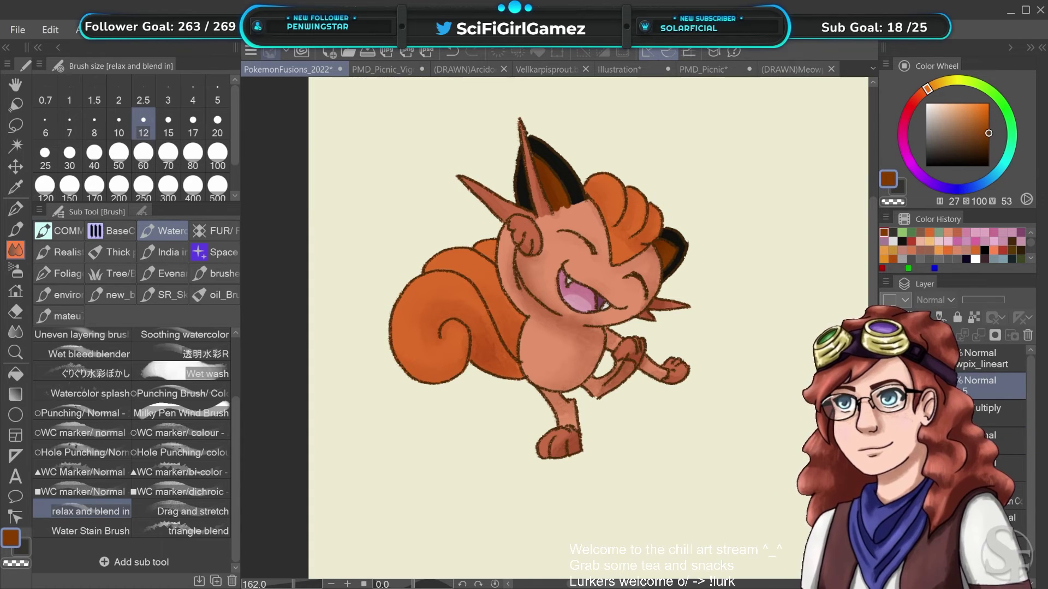
{"action": "left_click_drag", "start_coordinate": [976, 386], "coordinate": [977, 482]}
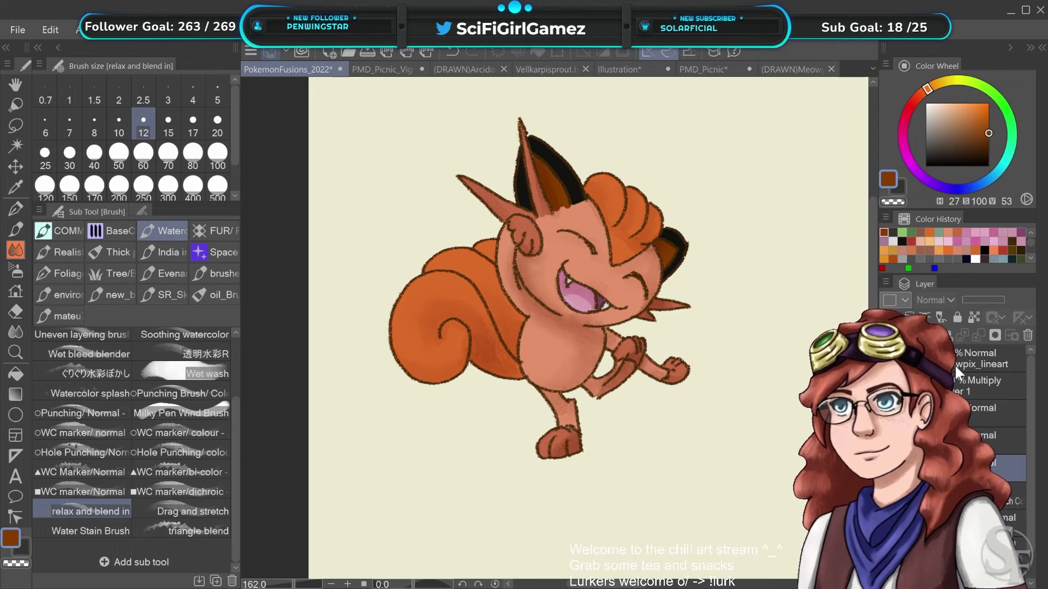
Show the ground shadow layer beneath the Meowpix lineart and shading, and hide it again
{"action": "left_click", "coordinate": [977, 359]}
{"action": "left_click", "coordinate": [946, 335]}
{"action": "left_click", "coordinate": [958, 385]}
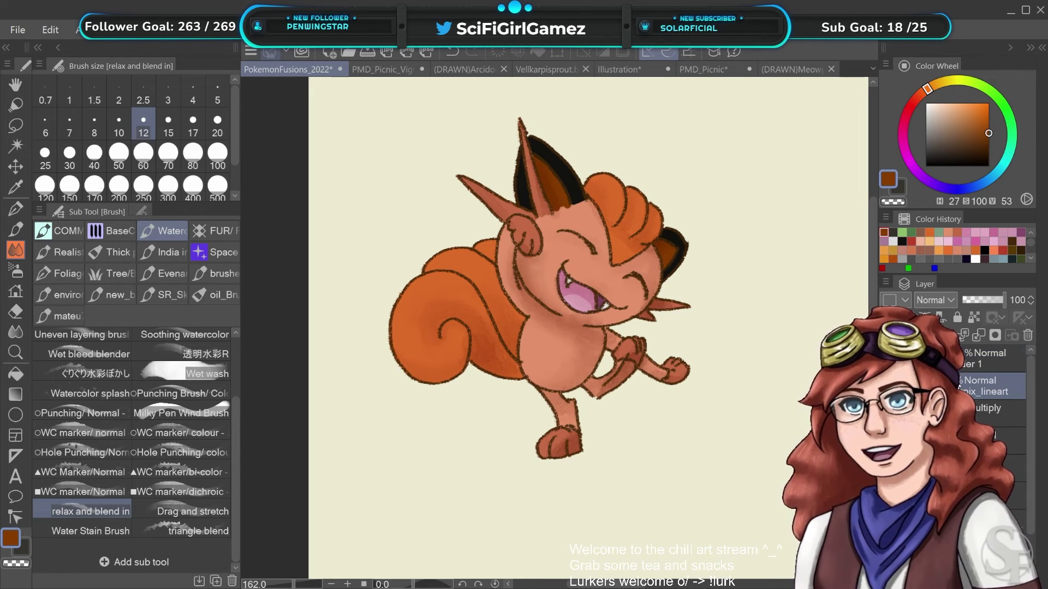
{"action": "left_click_drag", "start_coordinate": [956, 366], "coordinate": [956, 381]}
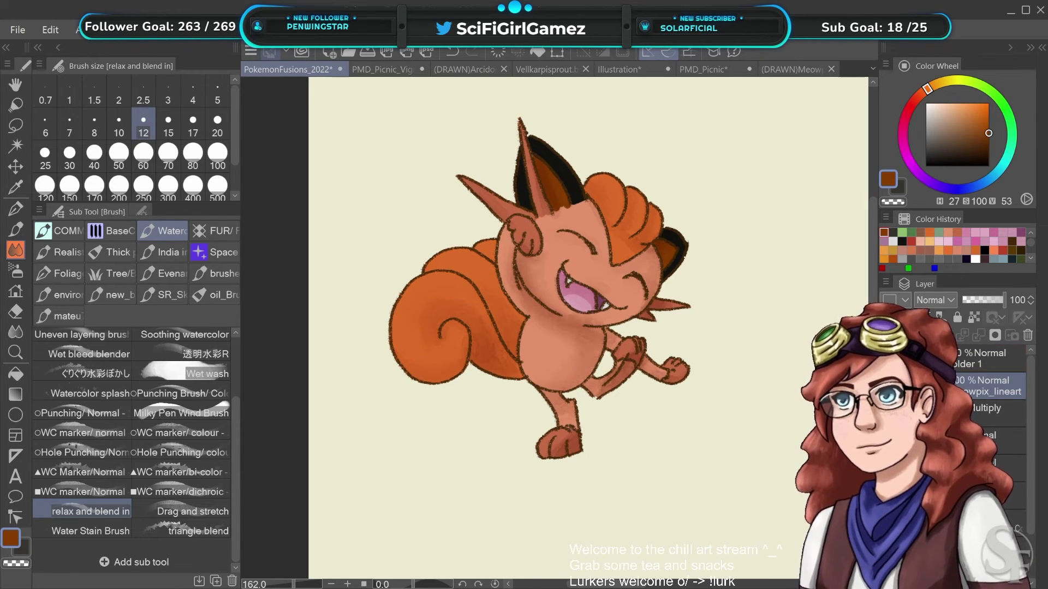
{"action": "left_click", "coordinate": [982, 413]}
{"action": "left_click", "coordinate": [906, 317]}
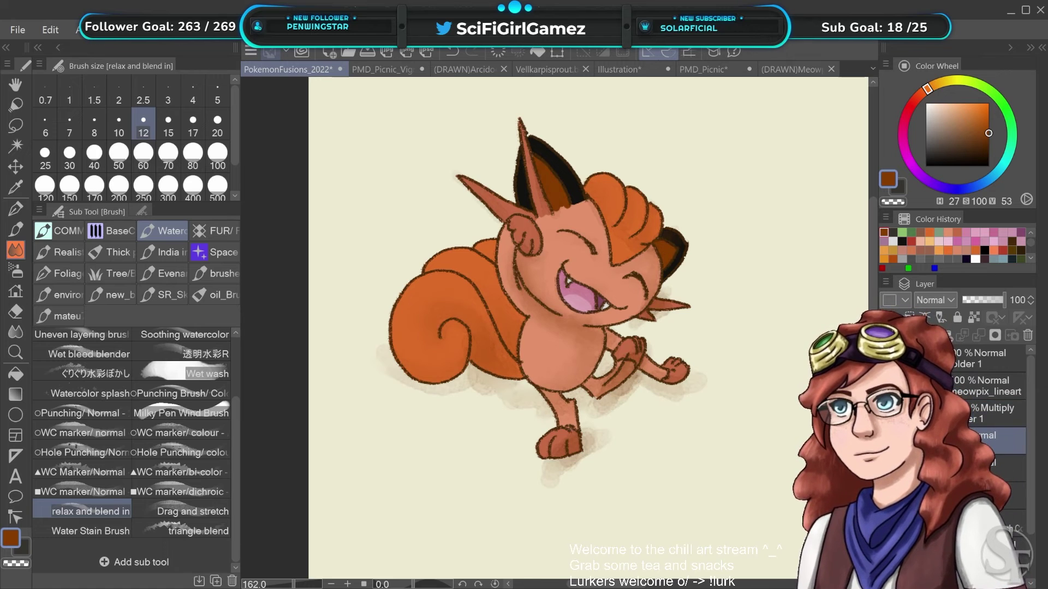
{"action": "left_click_drag", "start_coordinate": [958, 436], "coordinate": [958, 428]}
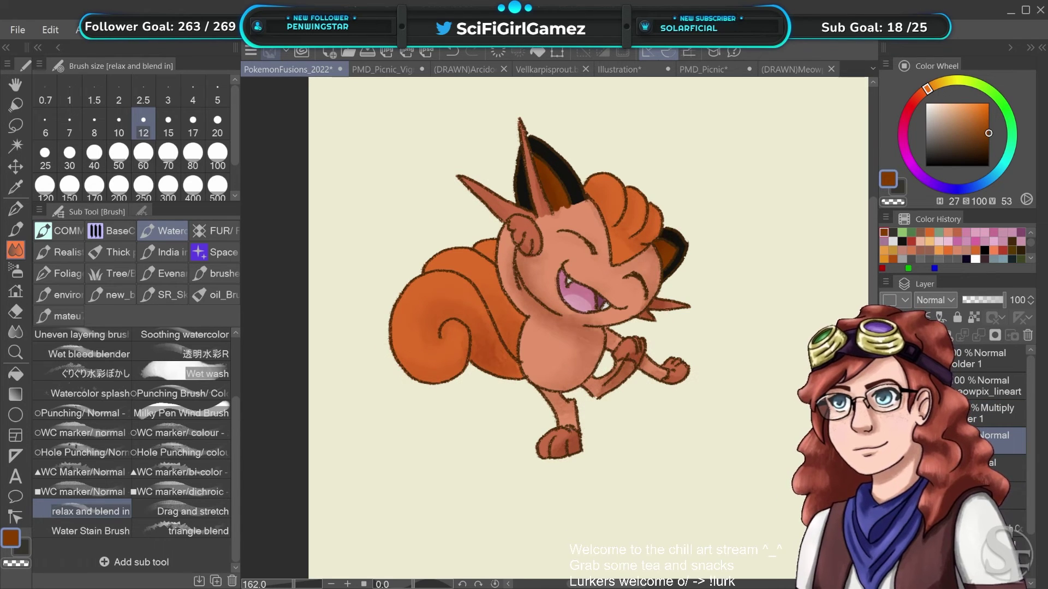
Collapse the Meowpix layer folder and move it down the stack, below the marble and cloud texture layers
{"action": "left_click", "coordinate": [955, 360]}
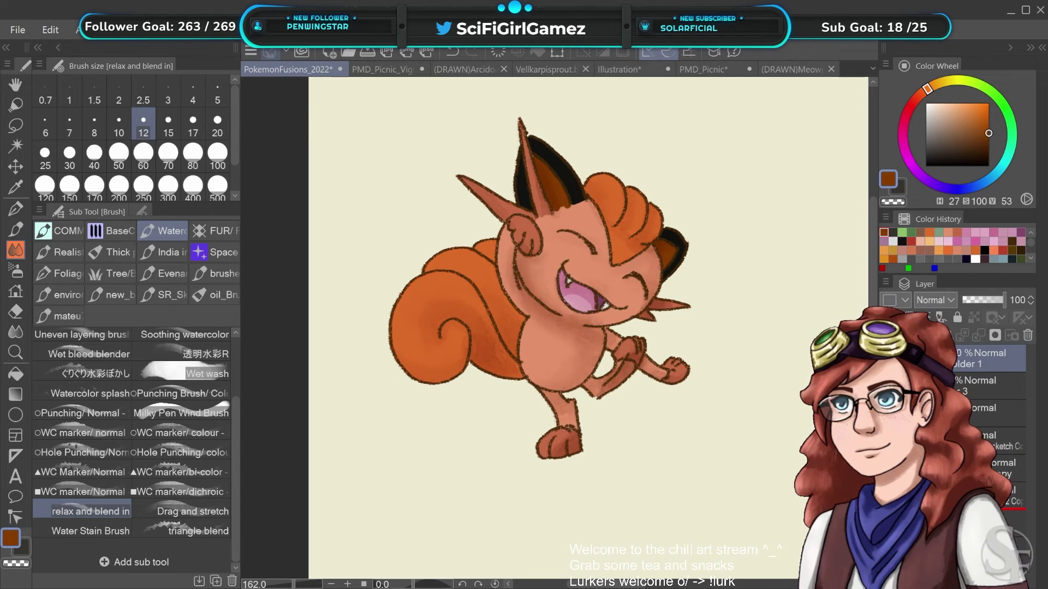
{"action": "left_click_drag", "start_coordinate": [982, 359], "coordinate": [982, 509]}
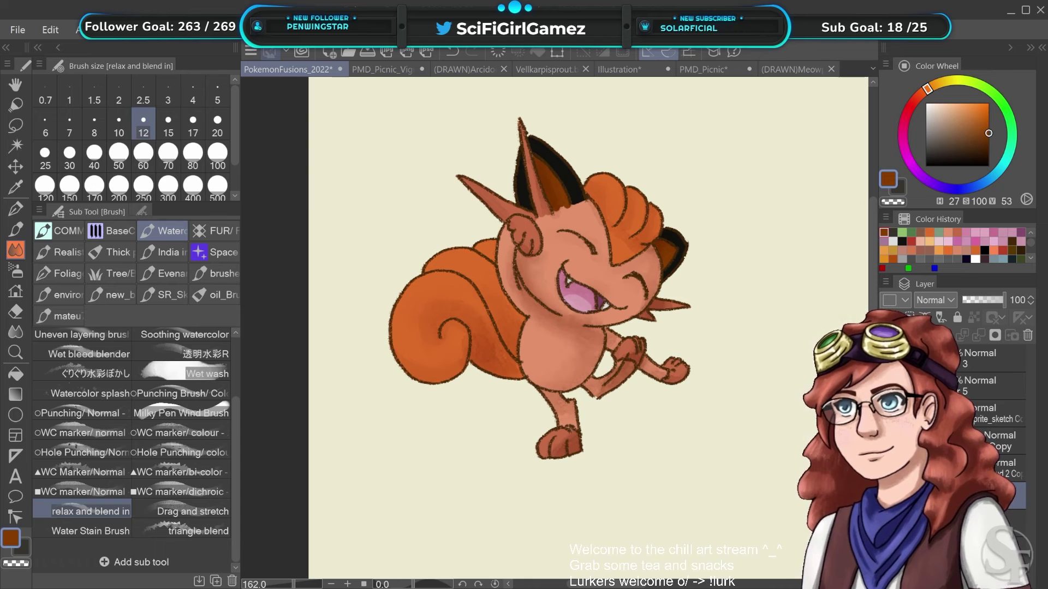
Examine the Meowpix under the paper texture at several zoom levels
{"action": "scroll", "coordinate": [674, 322], "scroll_direction": "down", "scroll_amount": 2}
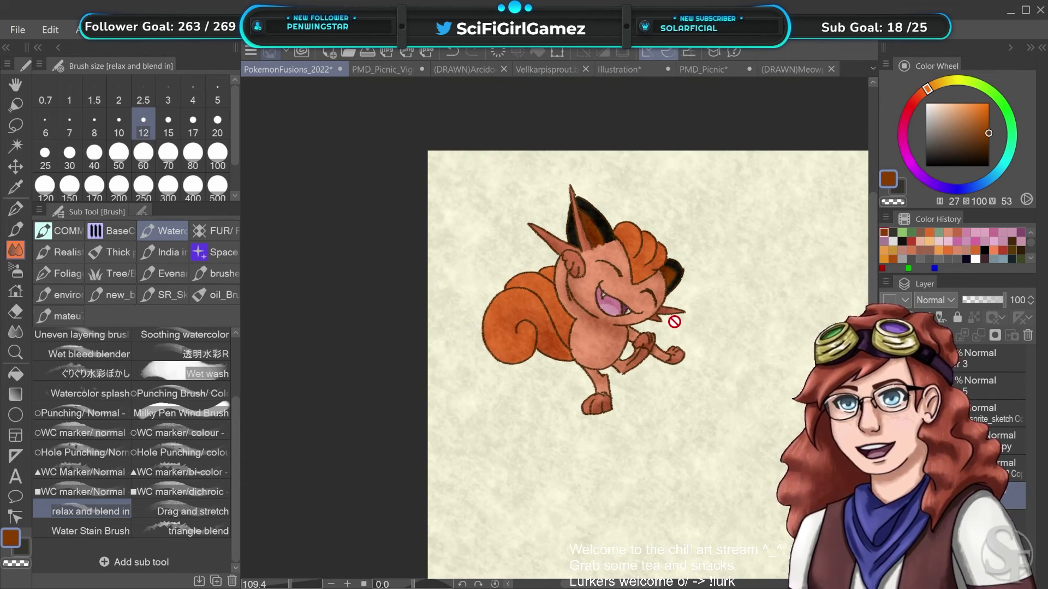
{"action": "scroll", "coordinate": [675, 322], "scroll_direction": "up", "scroll_amount": 3}
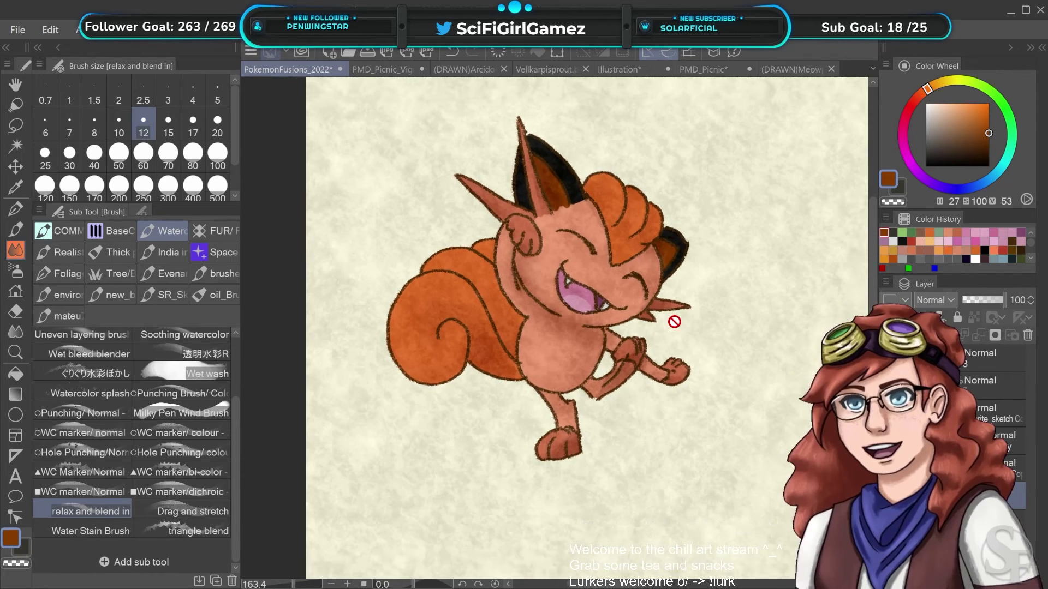
{"action": "scroll", "coordinate": [675, 322], "scroll_direction": "down", "scroll_amount": 3}
{"action": "scroll", "coordinate": [674, 322], "scroll_direction": "up", "scroll_amount": 1}
{"action": "scroll", "coordinate": [674, 321], "scroll_direction": "down", "scroll_amount": 3}
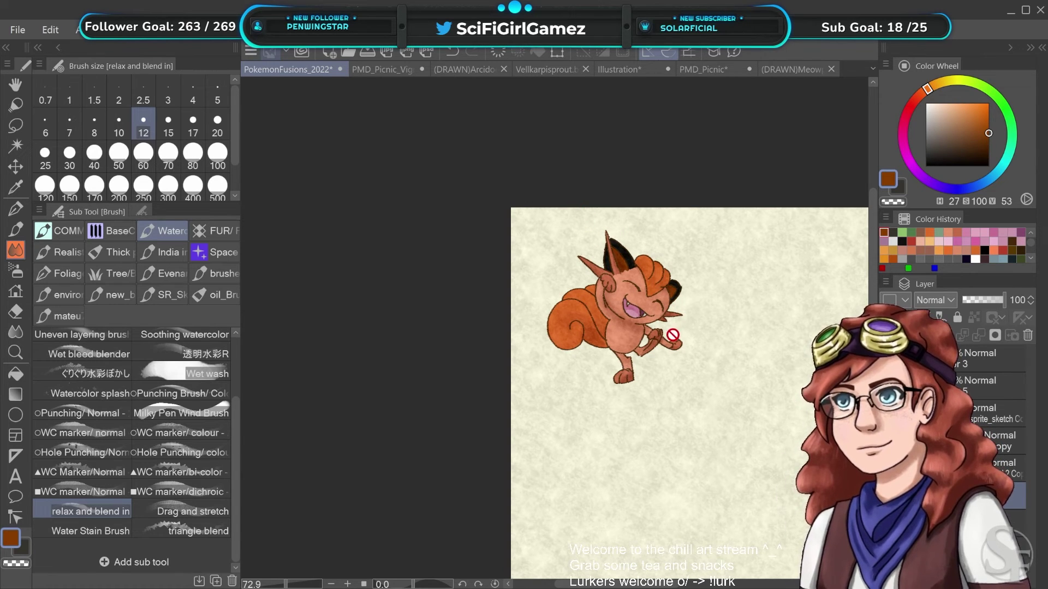
{"action": "scroll", "coordinate": [602, 267], "scroll_direction": "up", "scroll_amount": 3}
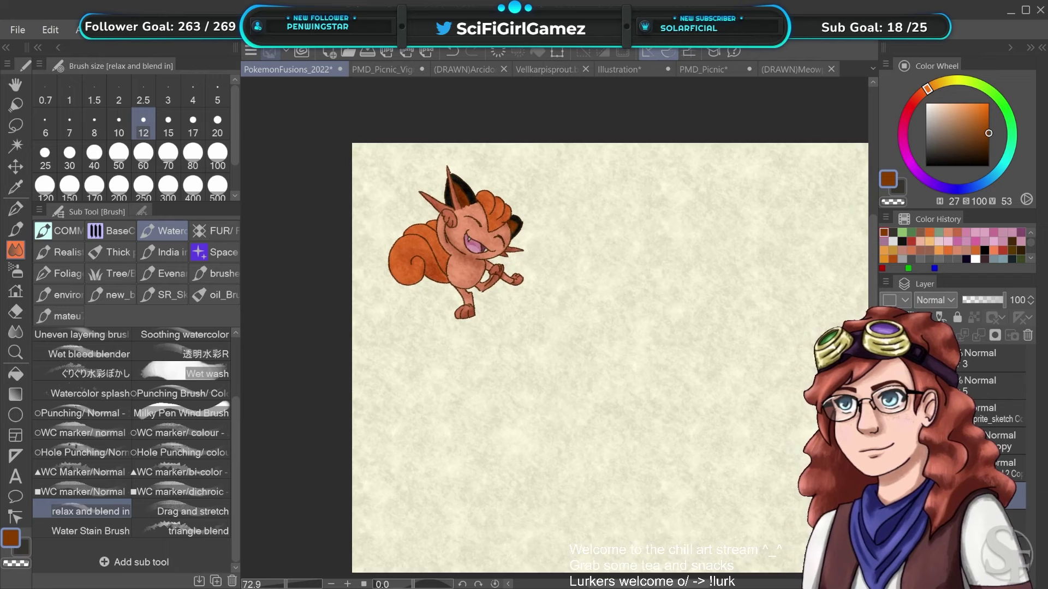
{"action": "mouse_move", "coordinate": [486, 252]}
{"action": "left_mouse_down"}
{"action": "mouse_move", "coordinate": [617, 290]}
{"action": "mouse_move", "coordinate": [533, 273]}
{"action": "left_mouse_up"}
{"action": "scroll", "coordinate": [500, 262], "scroll_direction": "up", "scroll_amount": 2}
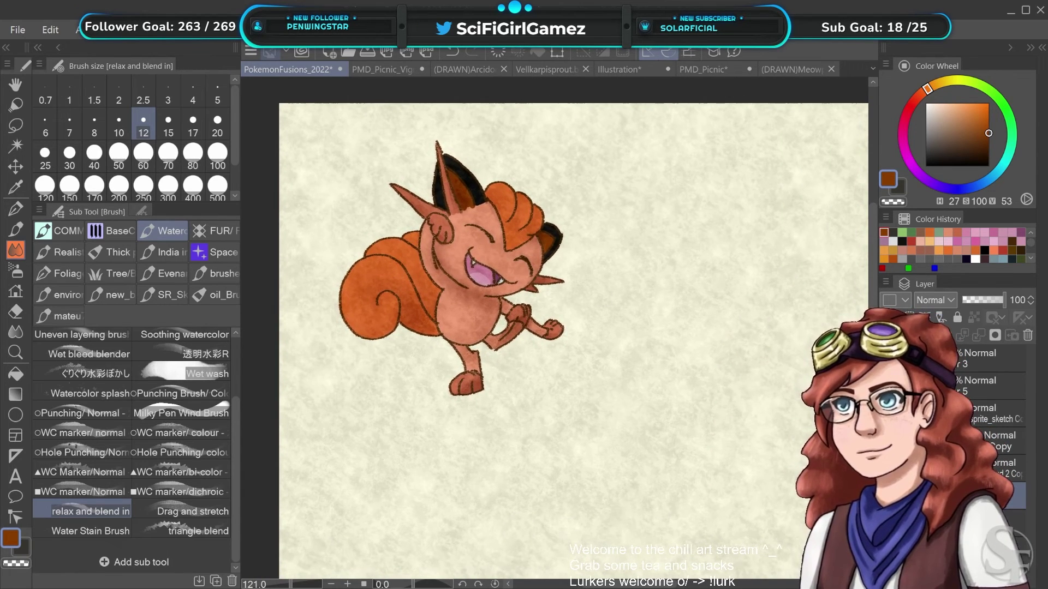
Look through the brush groups and choose the foliage group's Grass Block-in brush at size 150
{"action": "scroll", "coordinate": [987, 414], "scroll_direction": "down", "scroll_amount": 2}
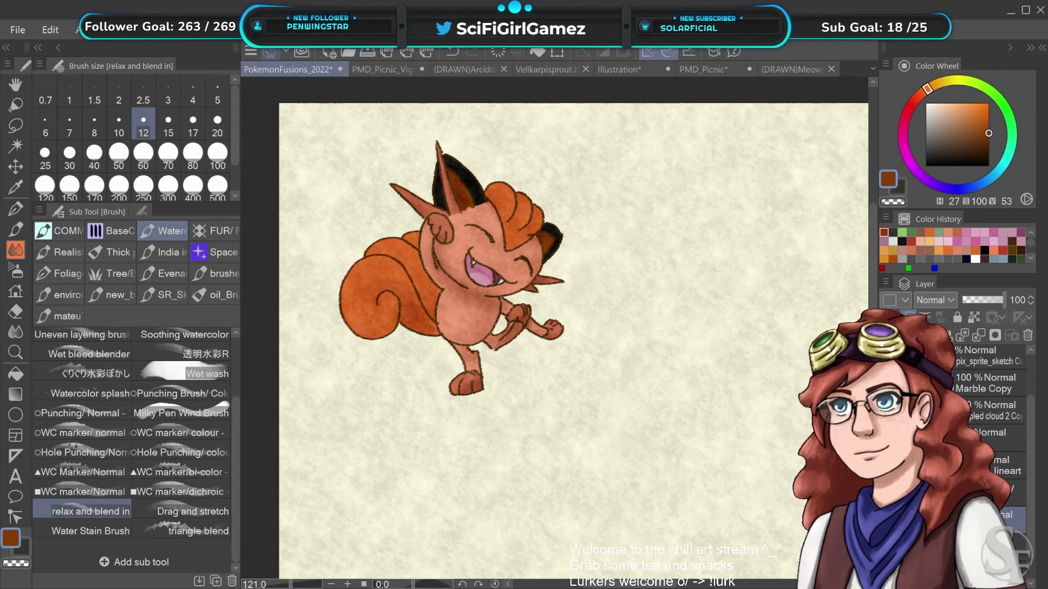
{"action": "left_click", "coordinate": [178, 372]}
{"action": "left_click", "coordinate": [60, 232]}
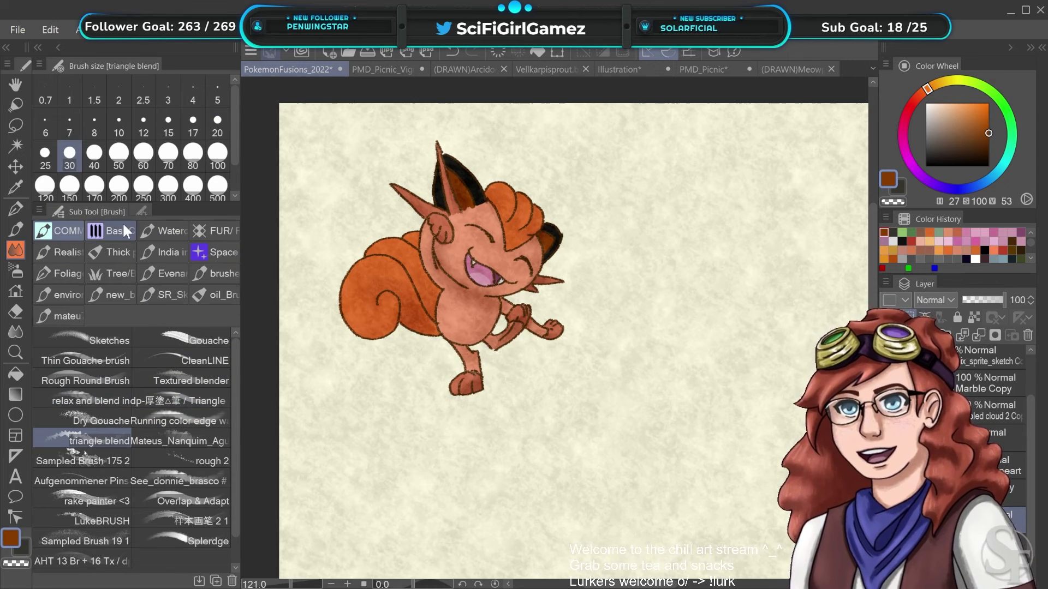
{"action": "left_click", "coordinate": [218, 231]}
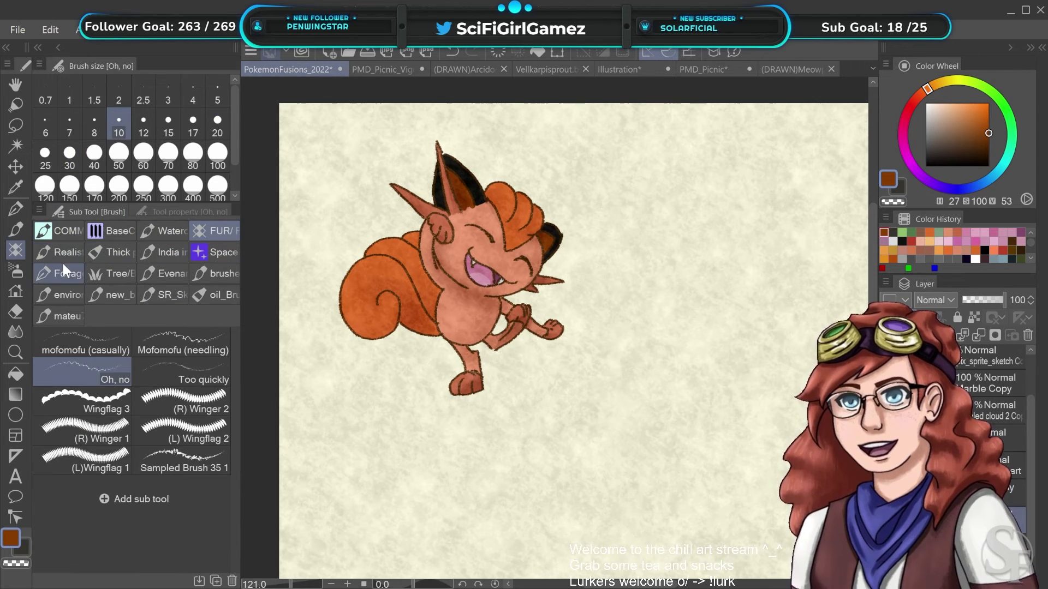
{"action": "left_click", "coordinate": [74, 273]}
{"action": "scroll", "coordinate": [116, 388], "scroll_direction": "up", "scroll_amount": 10}
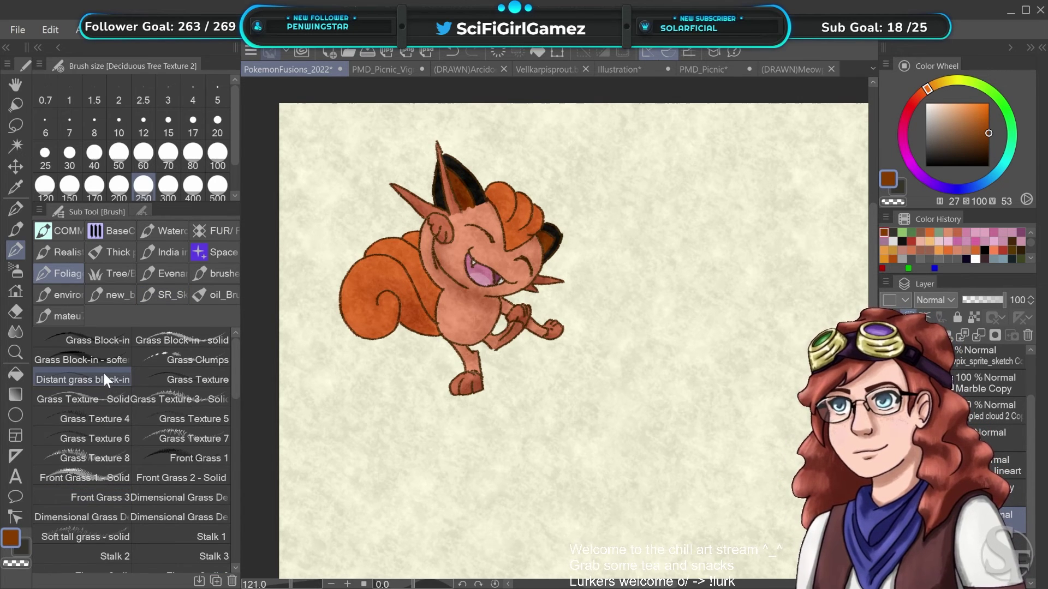
{"action": "left_click", "coordinate": [87, 338]}
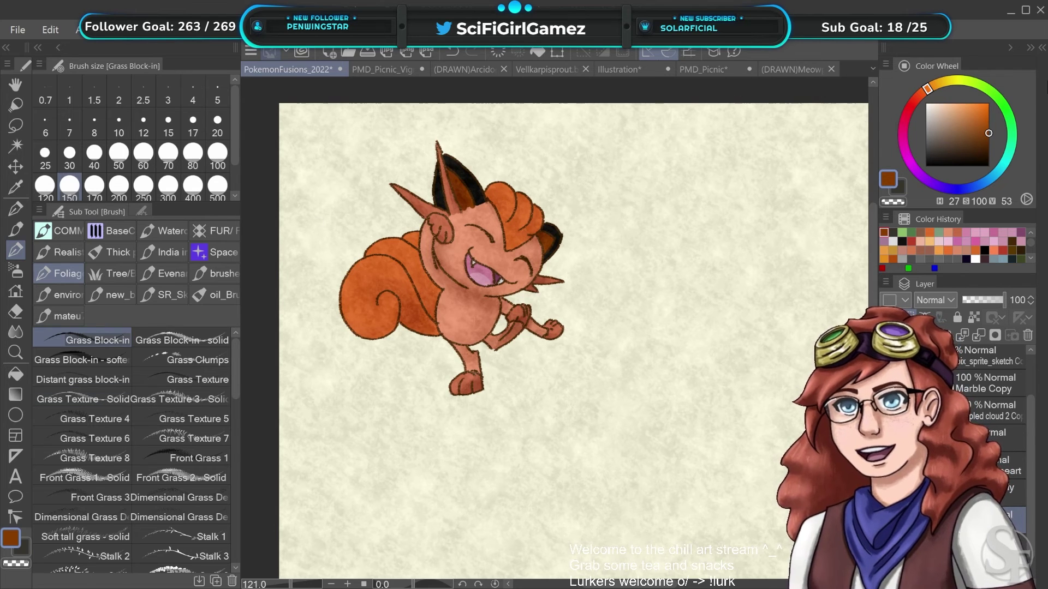
Try the grass brush in grayish brown (H 27, S 36, V 37) at the standing foot and undo the stroke
{"action": "left_click", "coordinate": [966, 144]}
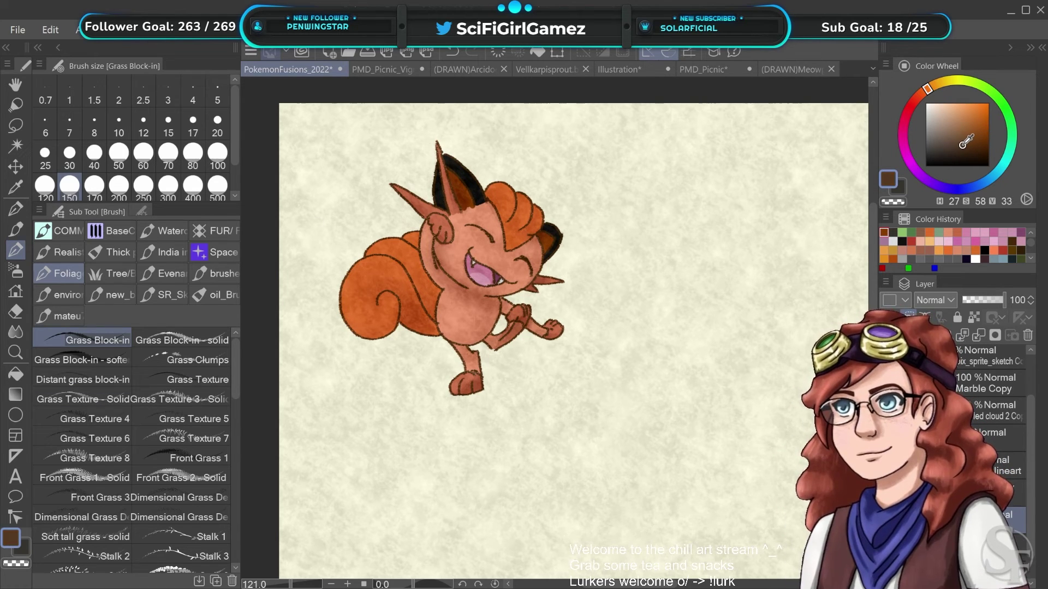
{"action": "left_click_drag", "start_coordinate": [968, 143], "coordinate": [948, 143]}
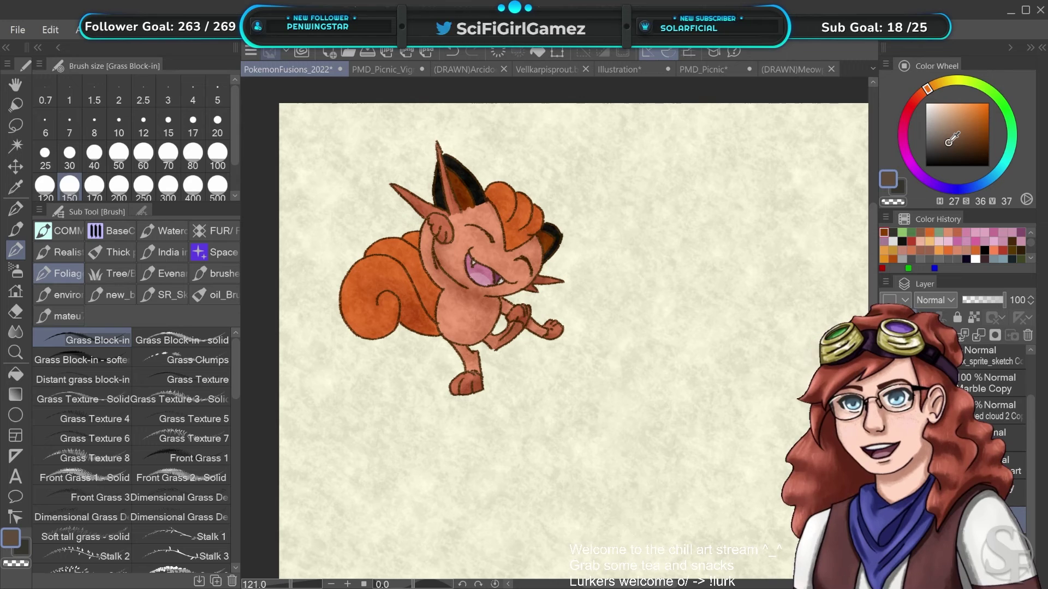
{"action": "left_click_drag", "start_coordinate": [466, 401], "coordinate": [473, 398]}
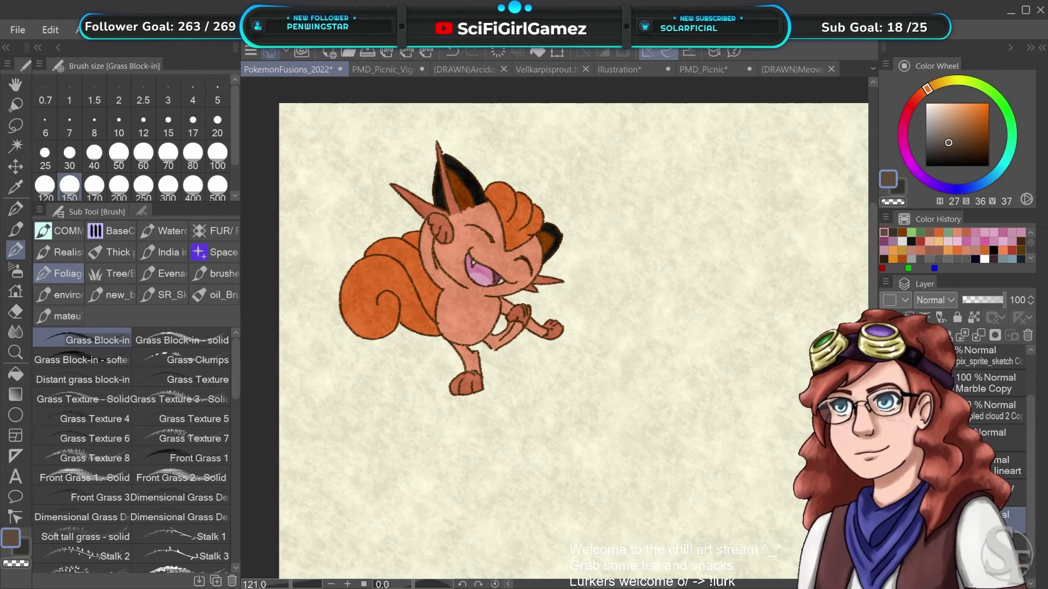
{"action": "mouse_move", "coordinate": [491, 414]}
{"action": "left_mouse_down"}
{"action": "mouse_move", "coordinate": [377, 390]}
{"action": "mouse_move", "coordinate": [393, 398]}
{"action": "mouse_move", "coordinate": [463, 370]}
{"action": "left_mouse_up"}
{"action": "key", "text": "ctrl+z"}
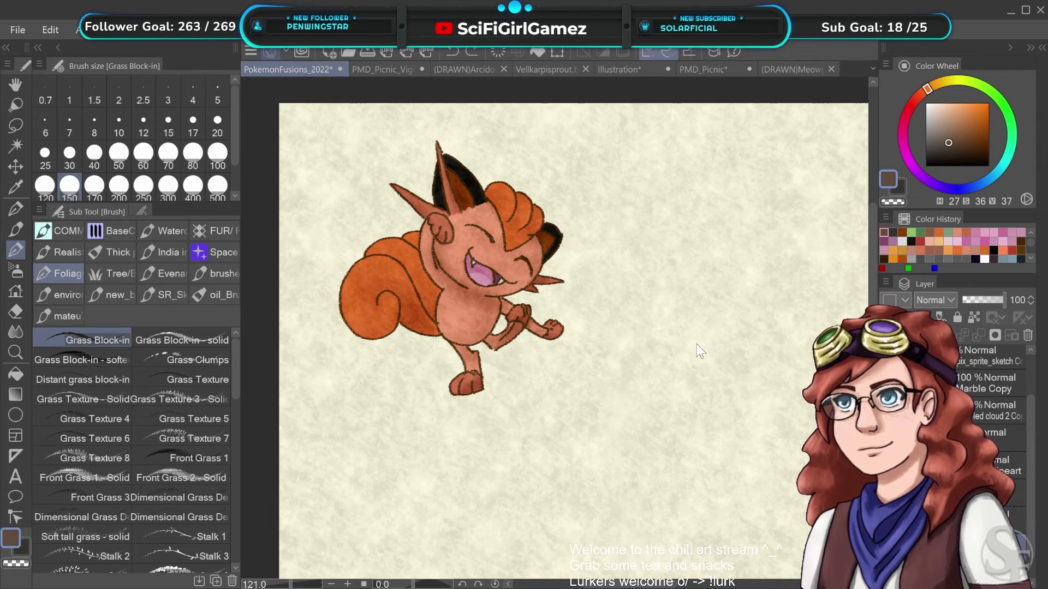
Set the main color to light green (H 80, S 46, V 78), try grass strokes under the Meowpix and undo them
{"action": "left_click", "coordinate": [983, 87]}
{"action": "left_click_drag", "start_coordinate": [983, 90], "coordinate": [955, 116]}
{"action": "left_click", "coordinate": [972, 115]}
{"action": "mouse_move", "coordinate": [565, 388]}
{"action": "left_mouse_down"}
{"action": "mouse_move", "coordinate": [429, 380]}
{"action": "mouse_move", "coordinate": [381, 397]}
{"action": "left_mouse_up"}
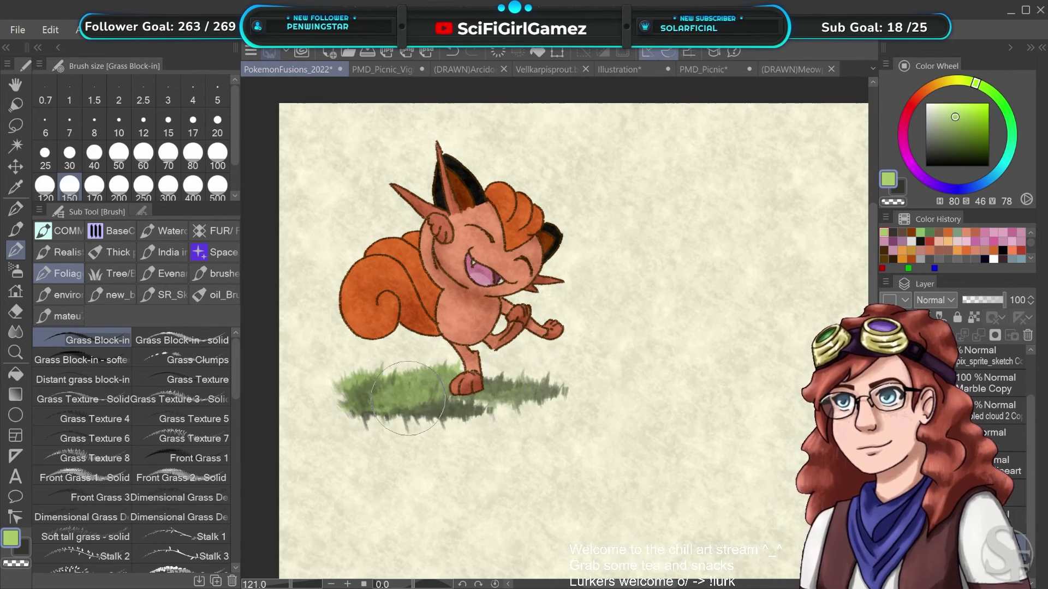
{"action": "key", "text": "ctrl+z"}
Set the secondary color to a darker green and paint a wide grass patch beneath the Meowpix's standing foot
{"action": "key", "text": "x"}
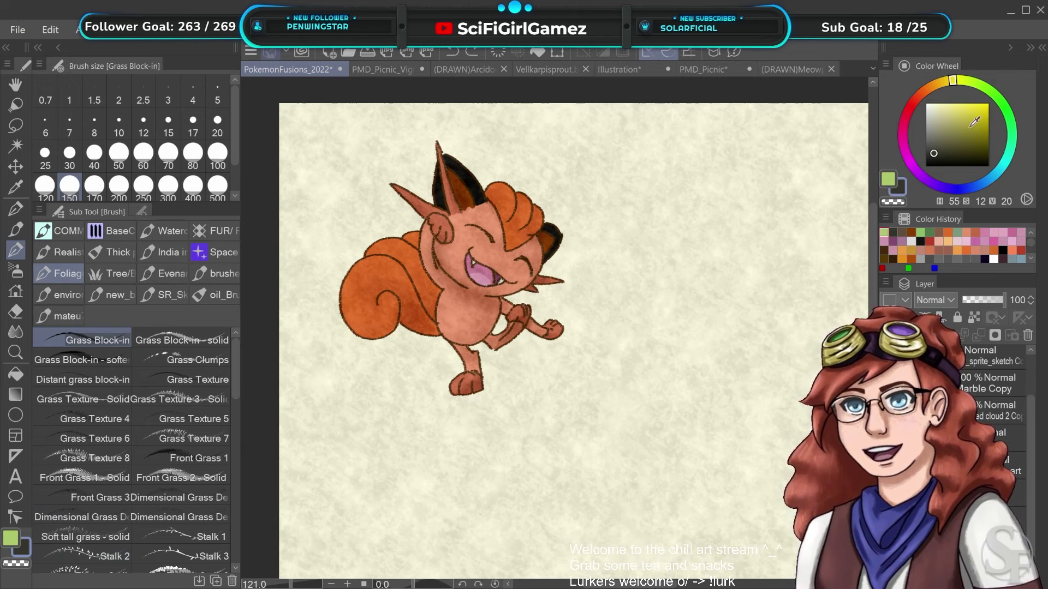
{"action": "left_click", "coordinate": [885, 183]}
{"action": "mouse_move", "coordinate": [545, 401]}
{"action": "left_mouse_down"}
{"action": "mouse_move", "coordinate": [466, 406]}
{"action": "mouse_move", "coordinate": [465, 386]}
{"action": "mouse_move", "coordinate": [408, 389]}
{"action": "mouse_move", "coordinate": [387, 411]}
{"action": "mouse_move", "coordinate": [542, 398]}
{"action": "mouse_move", "coordinate": [509, 376]}
{"action": "mouse_move", "coordinate": [574, 385]}
{"action": "mouse_move", "coordinate": [512, 413]}
{"action": "mouse_move", "coordinate": [437, 403]}
{"action": "mouse_move", "coordinate": [423, 381]}
{"action": "mouse_move", "coordinate": [356, 418]}
{"action": "mouse_move", "coordinate": [356, 405]}
{"action": "mouse_move", "coordinate": [517, 418]}
{"action": "mouse_move", "coordinate": [567, 387]}
{"action": "mouse_move", "coordinate": [628, 382]}
{"action": "left_mouse_up"}
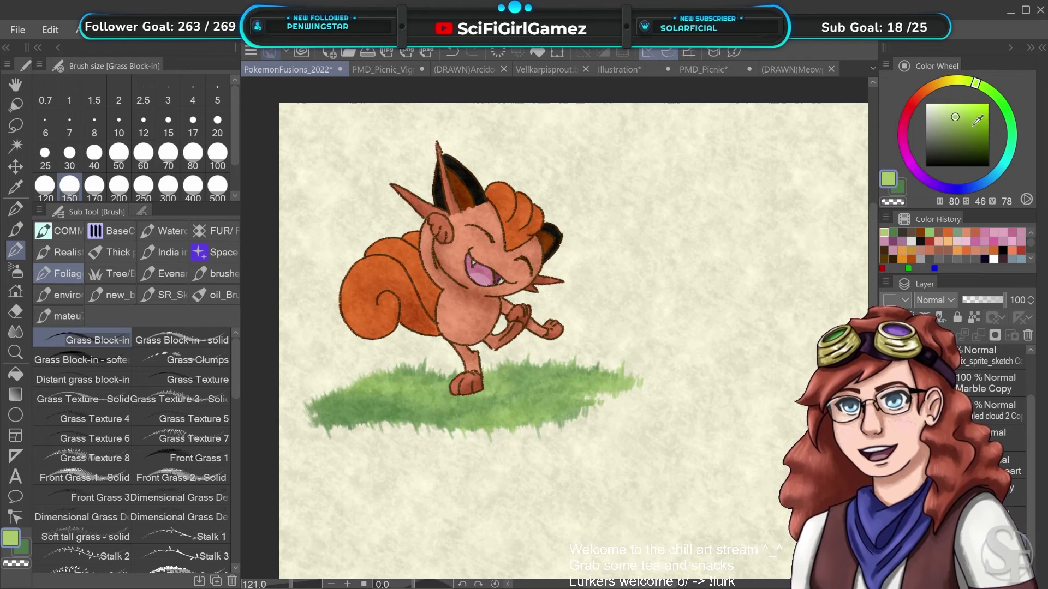
Mix dark bluish greens (main color H 142, S 49, V 35) and paint a shadow on the grass around the standing foot
{"action": "left_click_drag", "start_coordinate": [998, 101], "coordinate": [1012, 138]}
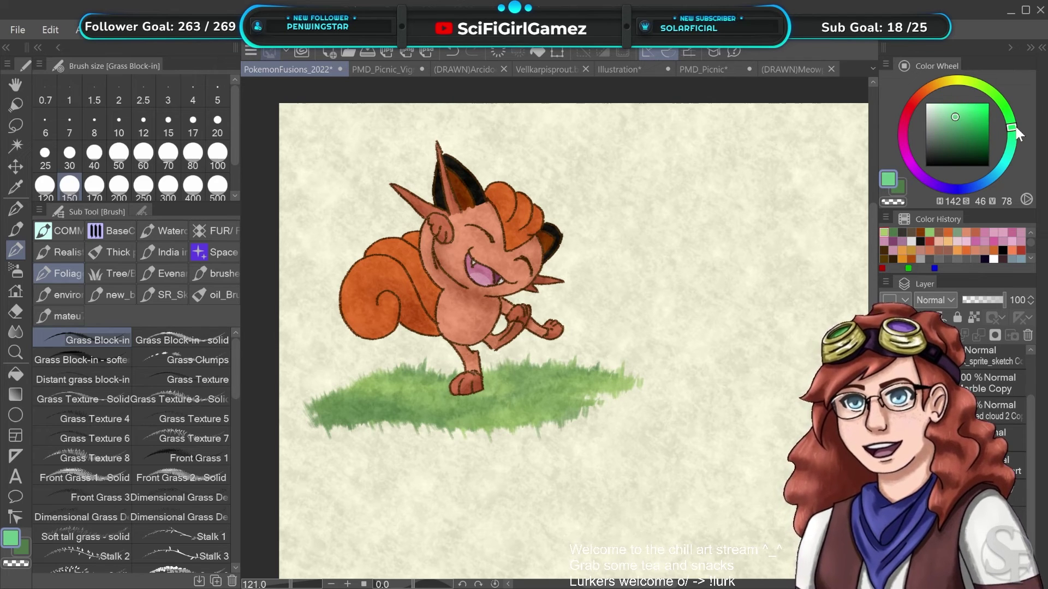
{"action": "left_click_drag", "start_coordinate": [967, 130], "coordinate": [953, 129]}
{"action": "left_click", "coordinate": [898, 193]}
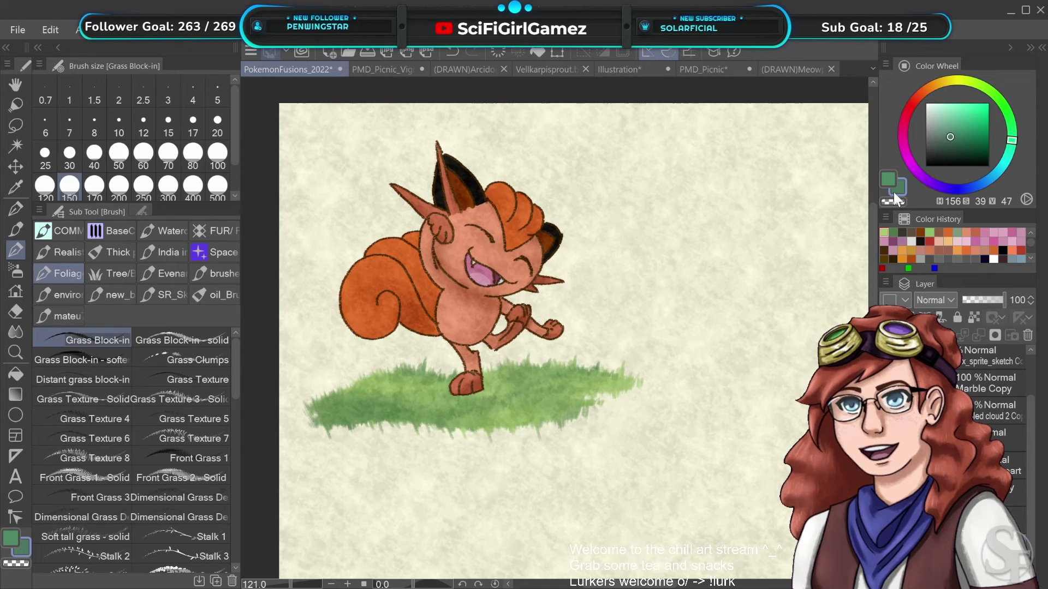
{"action": "left_click", "coordinate": [889, 180]}
{"action": "mouse_move", "coordinate": [506, 390]}
{"action": "left_mouse_down"}
{"action": "mouse_move", "coordinate": [471, 420]}
{"action": "mouse_move", "coordinate": [485, 400]}
{"action": "mouse_move", "coordinate": [475, 381]}
{"action": "mouse_move", "coordinate": [419, 398]}
{"action": "mouse_move", "coordinate": [465, 403]}
{"action": "mouse_move", "coordinate": [530, 386]}
{"action": "mouse_move", "coordinate": [536, 434]}
{"action": "mouse_move", "coordinate": [468, 451]}
{"action": "mouse_move", "coordinate": [482, 394]}
{"action": "mouse_move", "coordinate": [422, 394]}
{"action": "mouse_move", "coordinate": [497, 400]}
{"action": "left_mouse_up"}
{"action": "key", "text": "ctrl+z"}
{"action": "left_click", "coordinate": [965, 139]}
{"action": "mouse_move", "coordinate": [523, 357]}
{"action": "left_mouse_down"}
{"action": "mouse_move", "coordinate": [493, 410]}
{"action": "mouse_move", "coordinate": [501, 403]}
{"action": "mouse_move", "coordinate": [468, 404]}
{"action": "mouse_move", "coordinate": [460, 394]}
{"action": "mouse_move", "coordinate": [399, 400]}
{"action": "mouse_move", "coordinate": [521, 394]}
{"action": "left_mouse_up"}
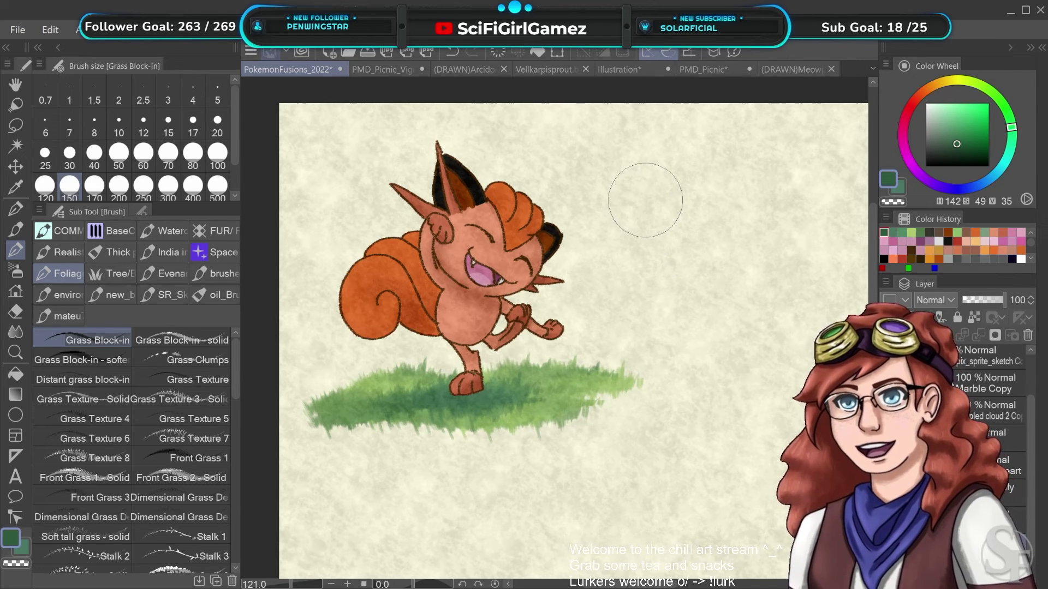
Extend the grass patch's front edge with light green (H 80, S 46, V 78) and a medium green secondary color
{"action": "left_click", "coordinate": [911, 234]}
{"action": "mouse_move", "coordinate": [406, 430]}
{"action": "left_mouse_down"}
{"action": "mouse_move", "coordinate": [435, 430]}
{"action": "mouse_move", "coordinate": [324, 420]}
{"action": "mouse_move", "coordinate": [521, 441]}
{"action": "mouse_move", "coordinate": [535, 418]}
{"action": "left_mouse_up"}
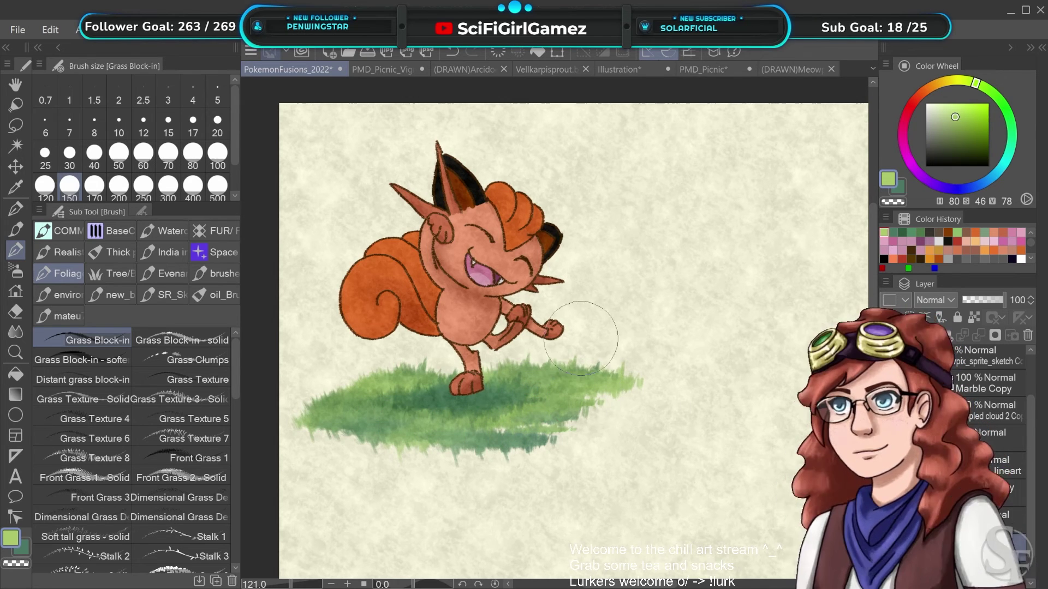
{"action": "key", "text": "ctrl+z"}
{"action": "left_click", "coordinate": [898, 191]}
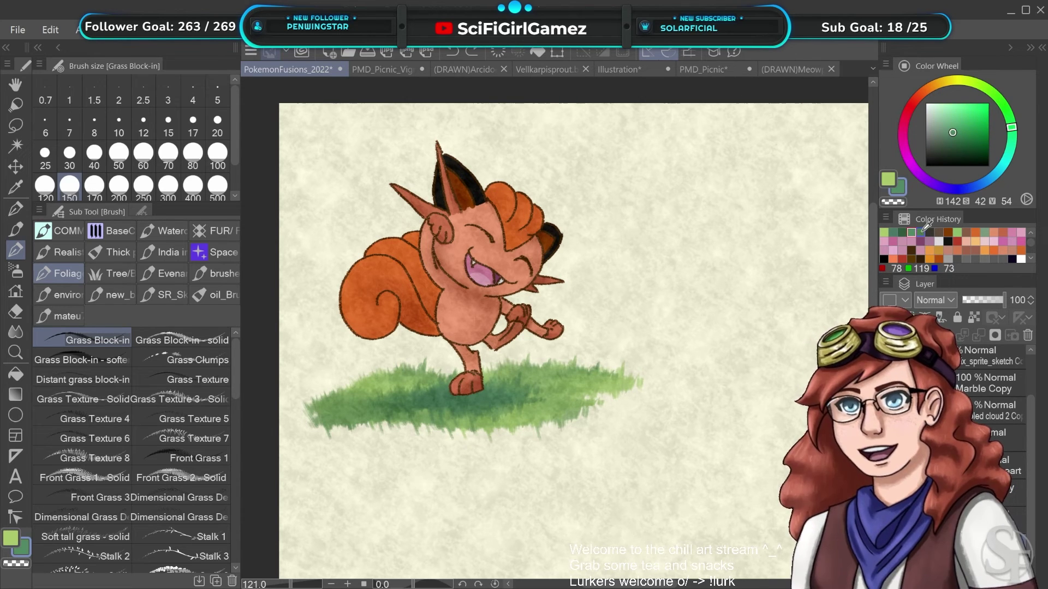
{"action": "left_click", "coordinate": [888, 179]}
{"action": "mouse_move", "coordinate": [445, 430]}
{"action": "left_mouse_down"}
{"action": "mouse_move", "coordinate": [387, 420]}
{"action": "mouse_move", "coordinate": [355, 435]}
{"action": "mouse_move", "coordinate": [359, 425]}
{"action": "mouse_move", "coordinate": [464, 441]}
{"action": "mouse_move", "coordinate": [556, 423]}
{"action": "mouse_move", "coordinate": [496, 439]}
{"action": "mouse_move", "coordinate": [583, 420]}
{"action": "mouse_move", "coordinate": [599, 392]}
{"action": "mouse_move", "coordinate": [644, 390]}
{"action": "mouse_move", "coordinate": [609, 420]}
{"action": "mouse_move", "coordinate": [502, 370]}
{"action": "mouse_move", "coordinate": [443, 362]}
{"action": "mouse_move", "coordinate": [404, 410]}
{"action": "left_mouse_up"}
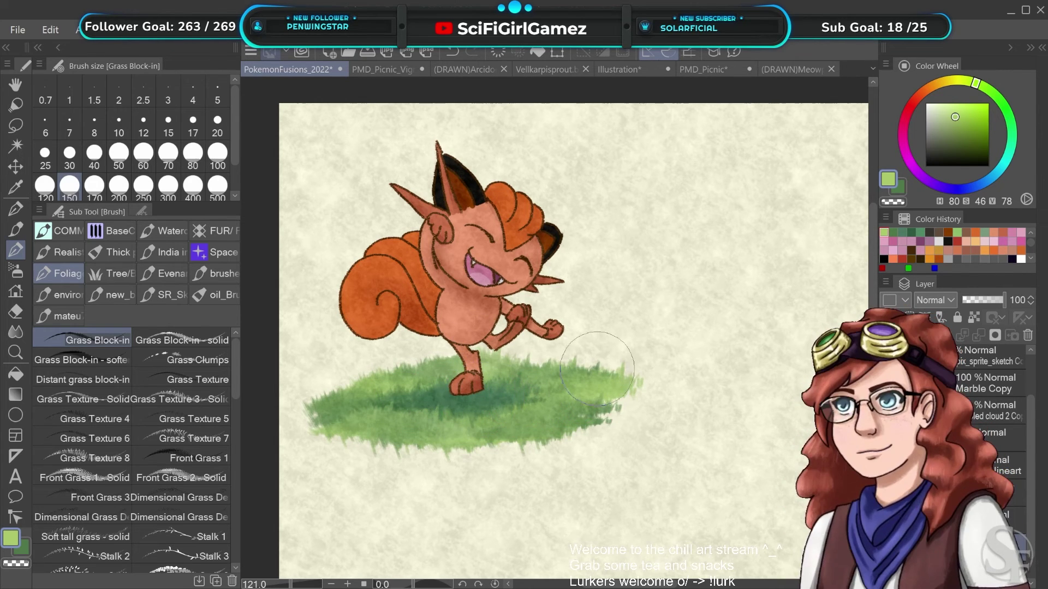
Rework the grass shadow around the foot with muted green (H 156, S 39, V 47) and a dark green secondary color
{"action": "left_click", "coordinate": [911, 232]}
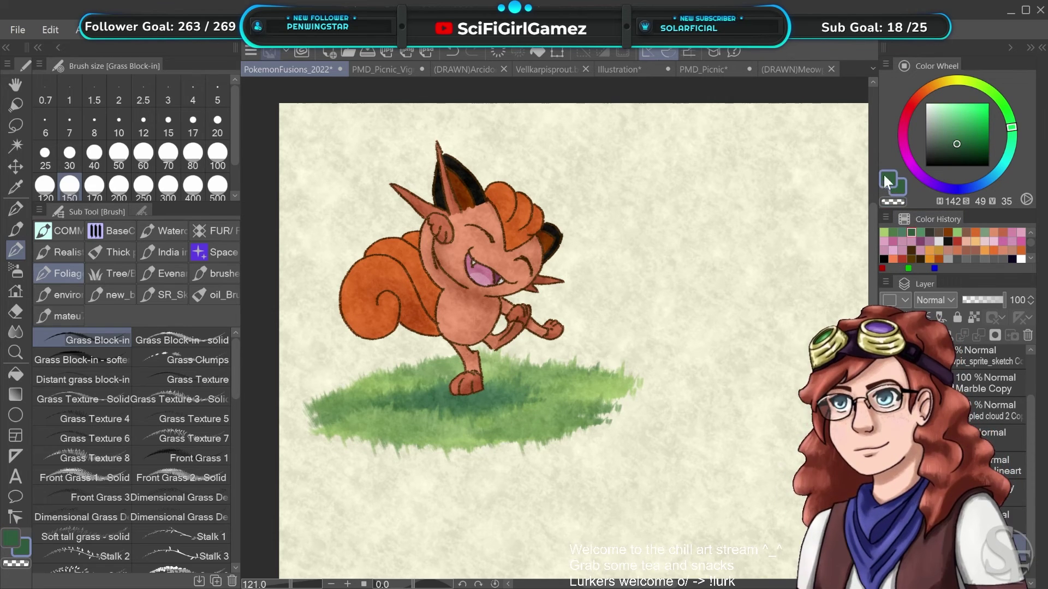
{"action": "left_click", "coordinate": [902, 232]}
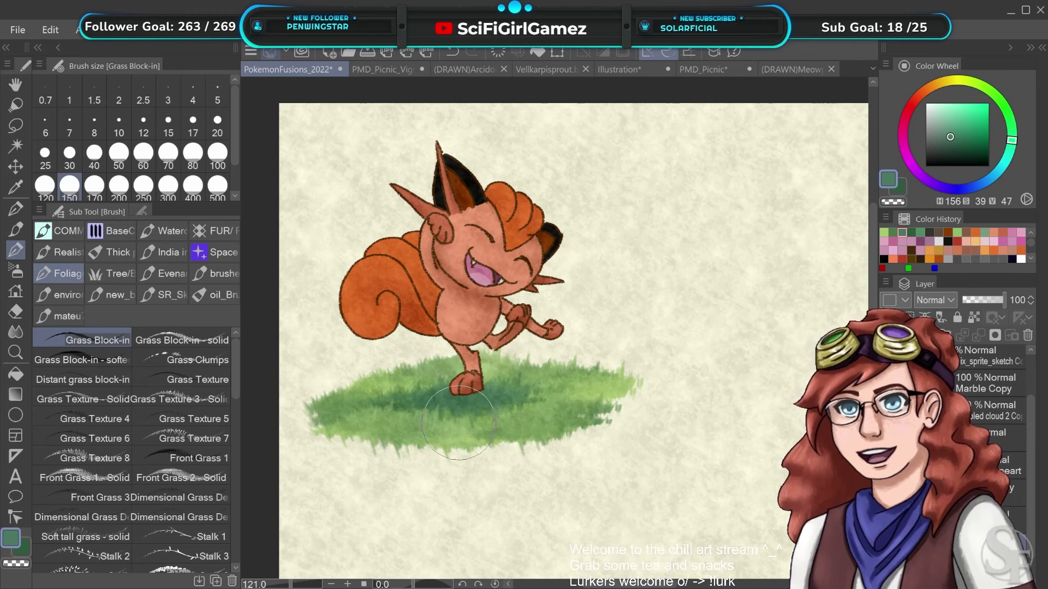
{"action": "left_click_drag", "start_coordinate": [531, 390], "coordinate": [546, 389]}
{"action": "key", "text": "ctrl+z"}
{"action": "key", "text": "ctrl+z"}
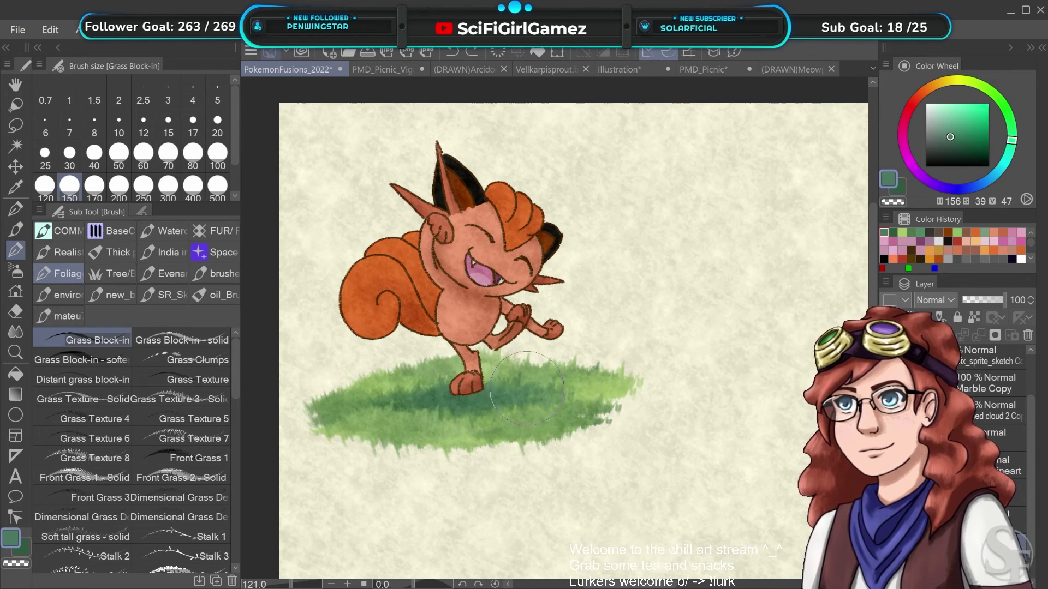
{"action": "mouse_move", "coordinate": [387, 390]}
{"action": "left_mouse_down"}
{"action": "mouse_move", "coordinate": [431, 376]}
{"action": "mouse_move", "coordinate": [386, 392]}
{"action": "mouse_move", "coordinate": [411, 392]}
{"action": "left_mouse_up"}
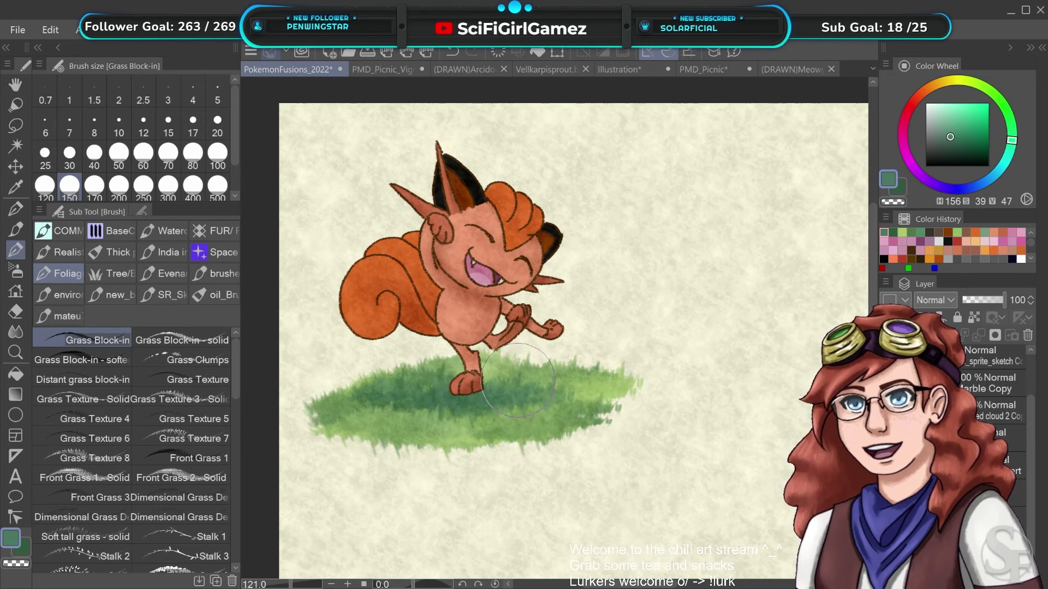
{"action": "left_click_drag", "start_coordinate": [515, 378], "coordinate": [517, 366]}
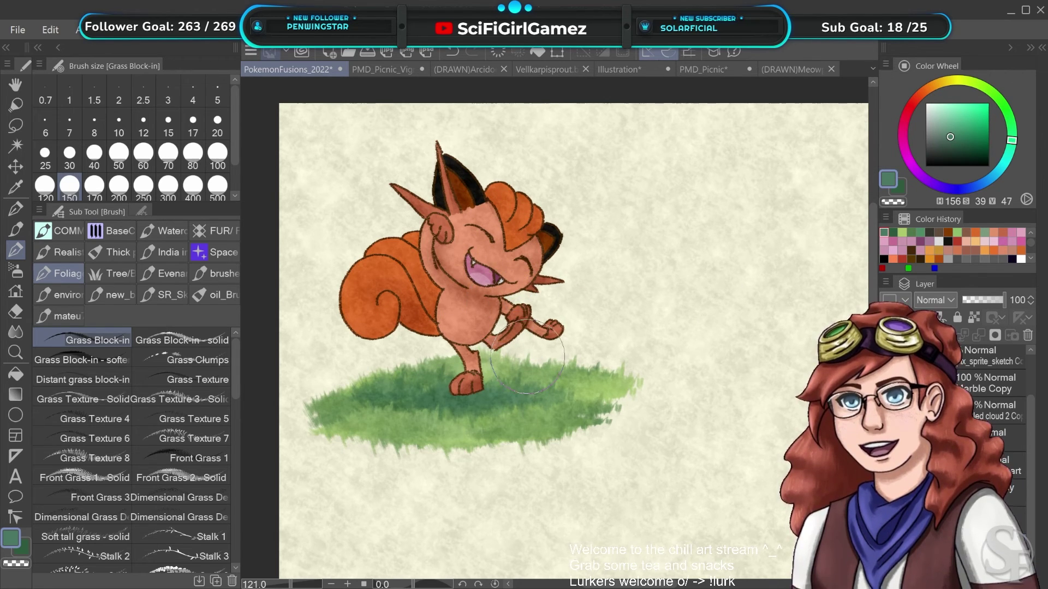
Examine the Meowpix and its grass patch at different zoom levels
{"action": "scroll", "coordinate": [526, 357], "scroll_direction": "down", "scroll_amount": 1}
{"action": "scroll", "coordinate": [527, 356], "scroll_direction": "up", "scroll_amount": 4}
{"action": "scroll", "coordinate": [527, 356], "scroll_direction": "down", "scroll_amount": 2}
{"action": "scroll", "coordinate": [527, 356], "scroll_direction": "up", "scroll_amount": 1}
{"action": "scroll", "coordinate": [526, 356], "scroll_direction": "down", "scroll_amount": 1}
{"action": "scroll", "coordinate": [527, 356], "scroll_direction": "down", "scroll_amount": 1}
{"action": "scroll", "coordinate": [527, 356], "scroll_direction": "up", "scroll_amount": 2}
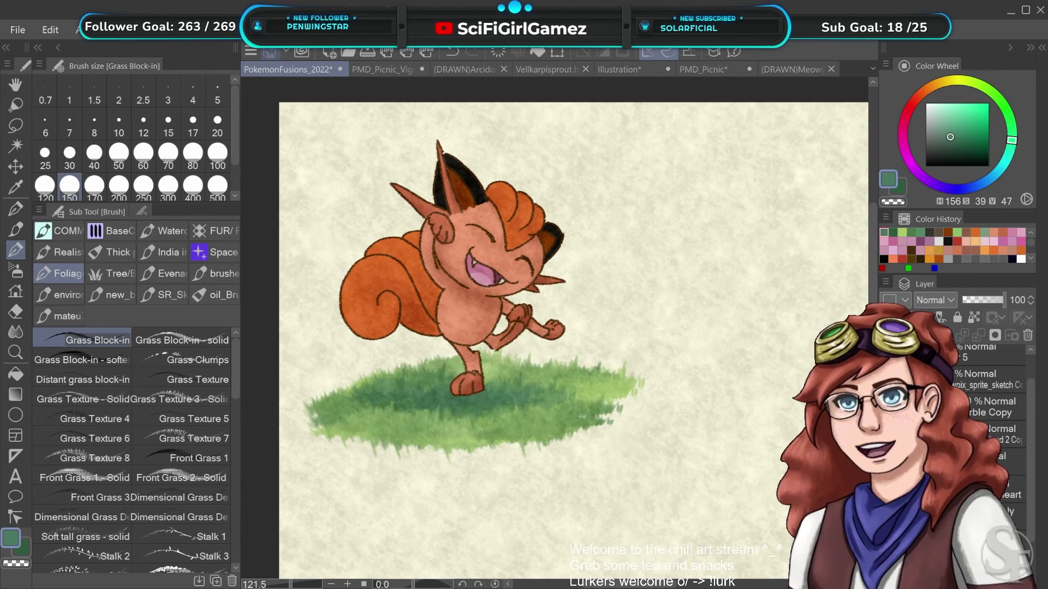
Compare the illustration with the paper texture hidden and shown, leaving the texture on and viewing it at different zoom levels
{"action": "scroll", "coordinate": [536, 336], "scroll_direction": "up", "scroll_amount": 3}
{"action": "scroll", "coordinate": [536, 336], "scroll_direction": "down", "scroll_amount": 3}
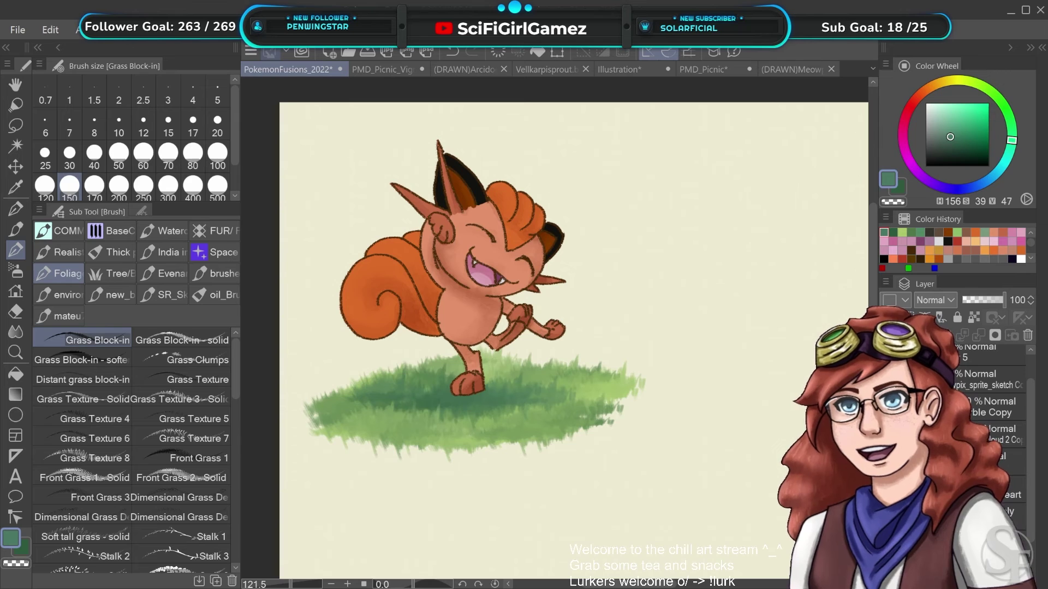
{"action": "left_click", "coordinate": [886, 434]}
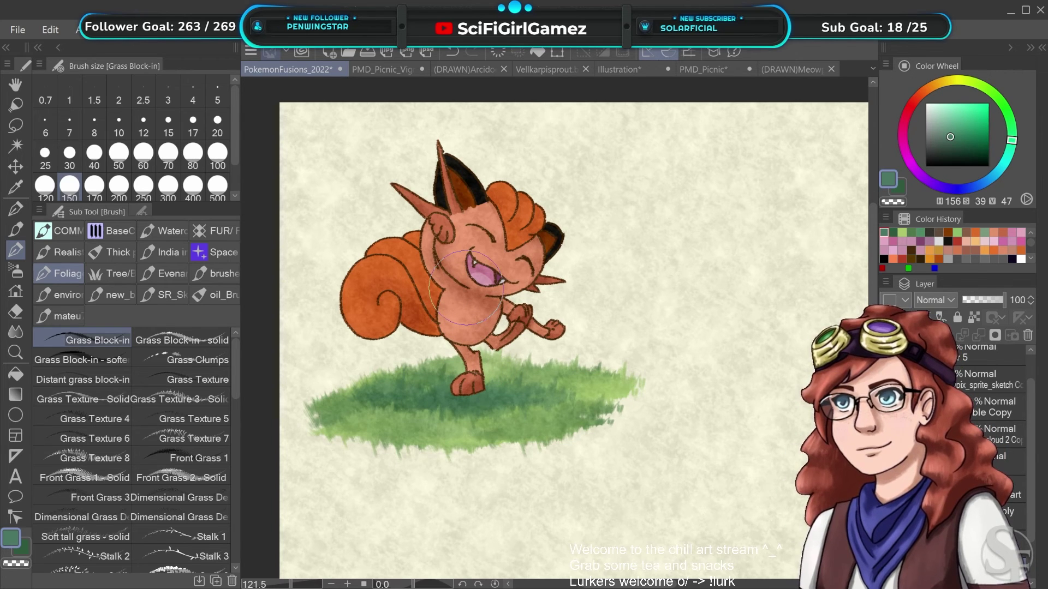
{"action": "scroll", "coordinate": [481, 295], "scroll_direction": "down", "scroll_amount": 2}
{"action": "scroll", "coordinate": [480, 295], "scroll_direction": "up", "scroll_amount": 4}
{"action": "scroll", "coordinate": [481, 296], "scroll_direction": "down", "scroll_amount": 2}
{"action": "scroll", "coordinate": [481, 296], "scroll_direction": "up", "scroll_amount": 2}
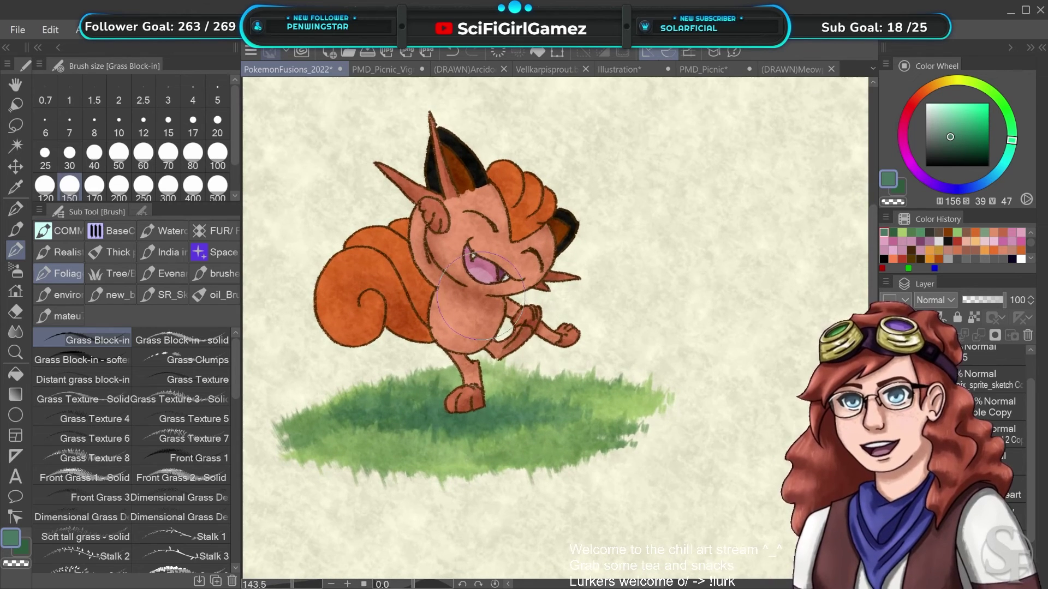
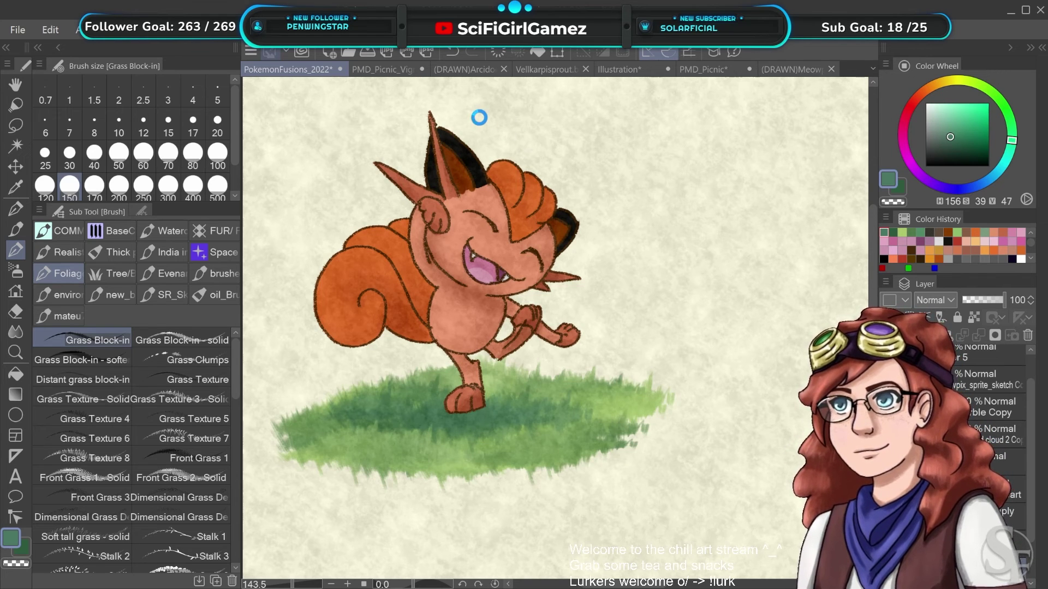
{"action": "scroll", "coordinate": [480, 267], "scroll_direction": "down", "scroll_amount": 2}
{"action": "scroll", "coordinate": [480, 268], "scroll_direction": "up", "scroll_amount": 1}
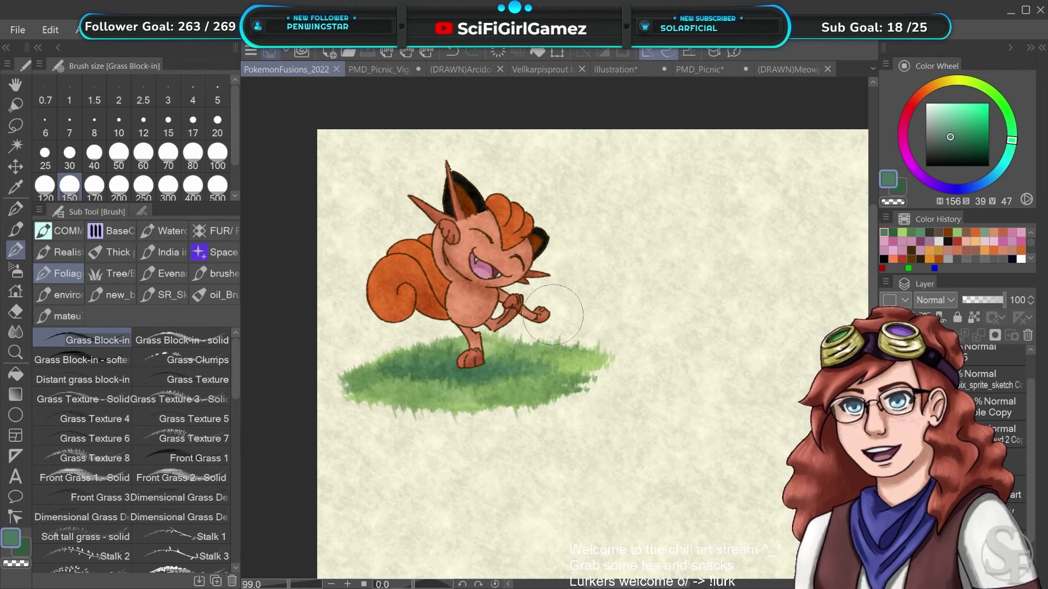
{"action": "scroll", "coordinate": [552, 315], "scroll_direction": "up", "scroll_amount": 2}
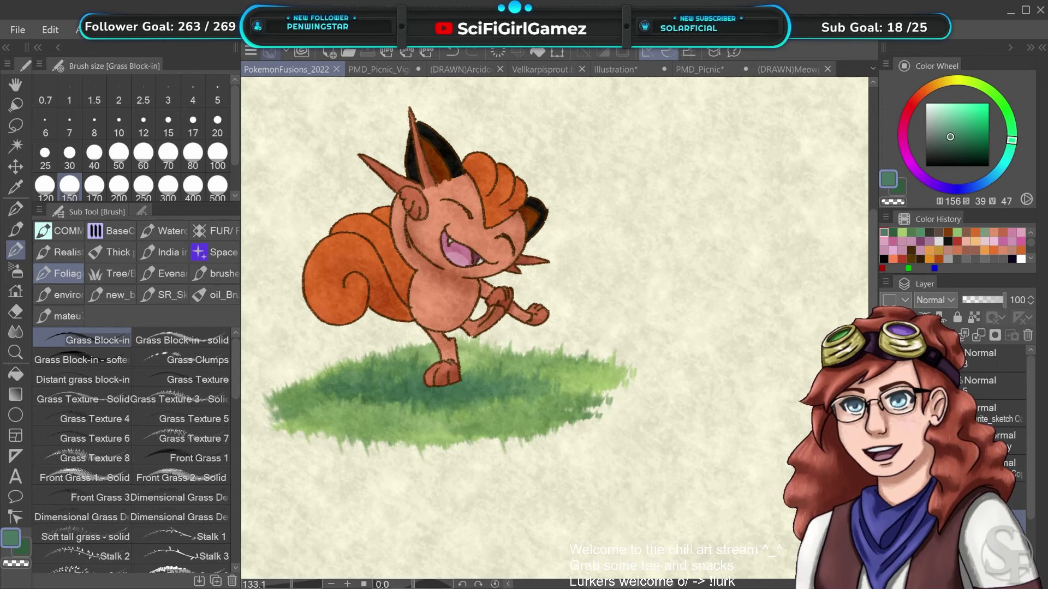
Create a new layer and try a Grass Block-in stroke across the standing foot
{"action": "left_click", "coordinate": [915, 335]}
{"action": "left_click_drag", "start_coordinate": [406, 386], "coordinate": [479, 380]}
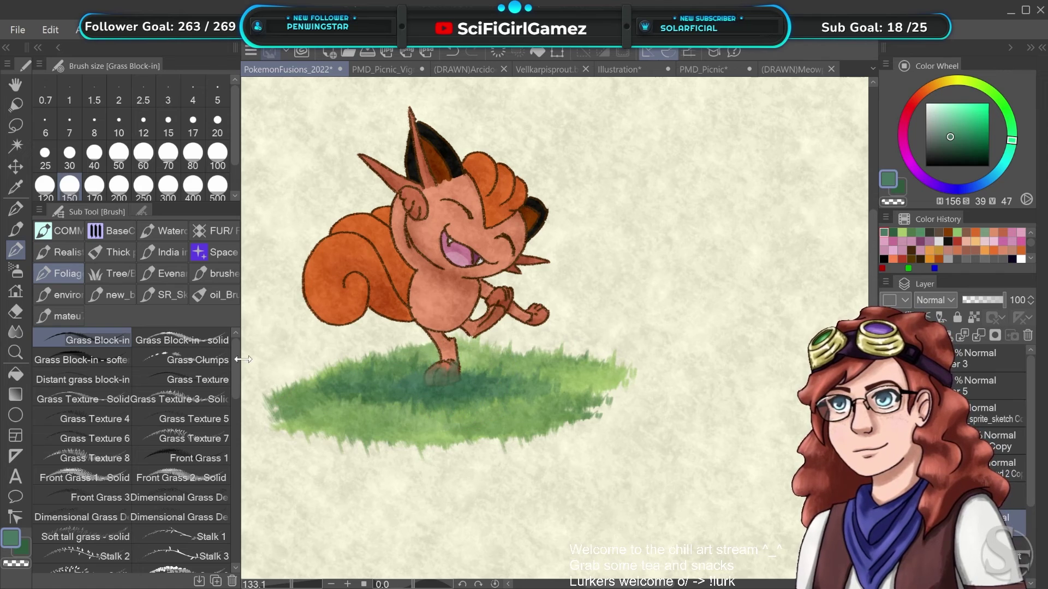
{"action": "key", "text": "ctrl+z"}
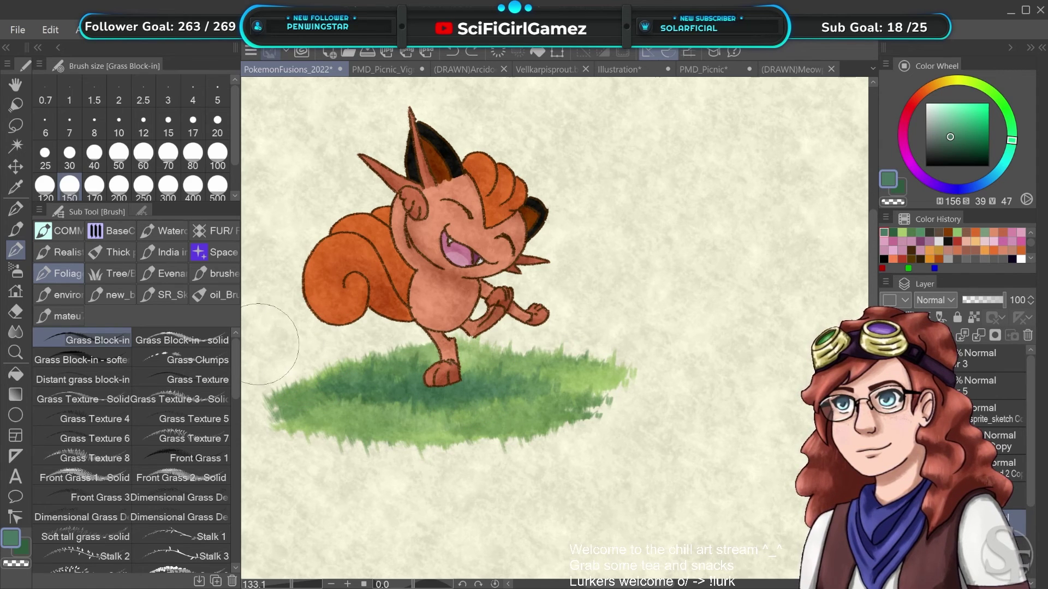
Try the Grass Block-in - solid, Grass Block-in - softer and Grass Clumps brushes around the standing foot
{"action": "left_click", "coordinate": [168, 339]}
{"action": "mouse_move", "coordinate": [453, 449]}
{"action": "left_mouse_down"}
{"action": "mouse_move", "coordinate": [464, 437]}
{"action": "mouse_move", "coordinate": [453, 395]}
{"action": "mouse_move", "coordinate": [431, 385]}
{"action": "left_mouse_up"}
{"action": "key", "text": "ctrl+z"}
{"action": "key", "text": "ctrl+z"}
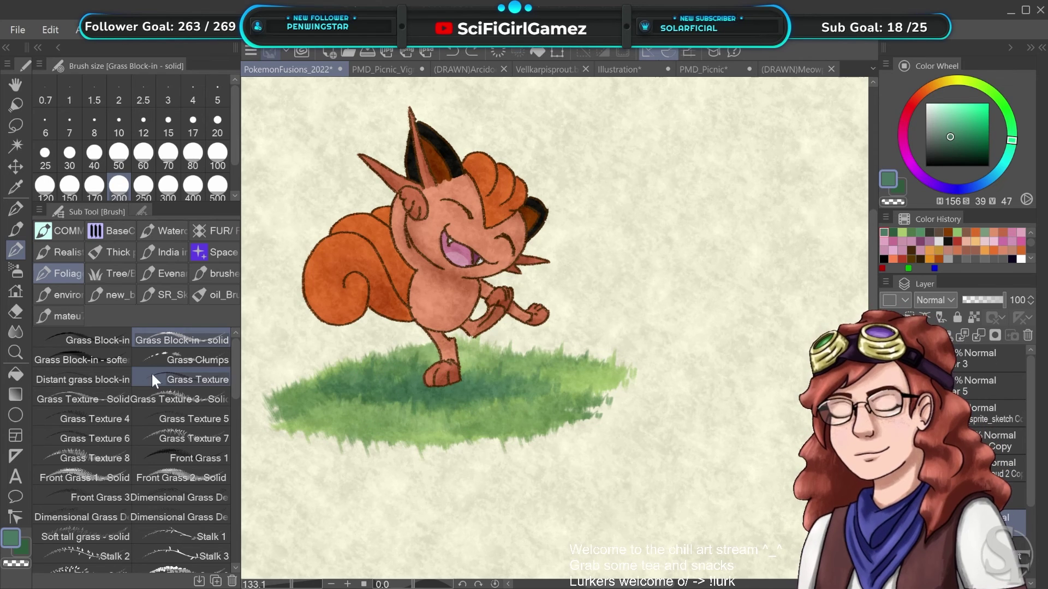
{"action": "left_click", "coordinate": [157, 380]}
{"action": "left_click", "coordinate": [82, 360]}
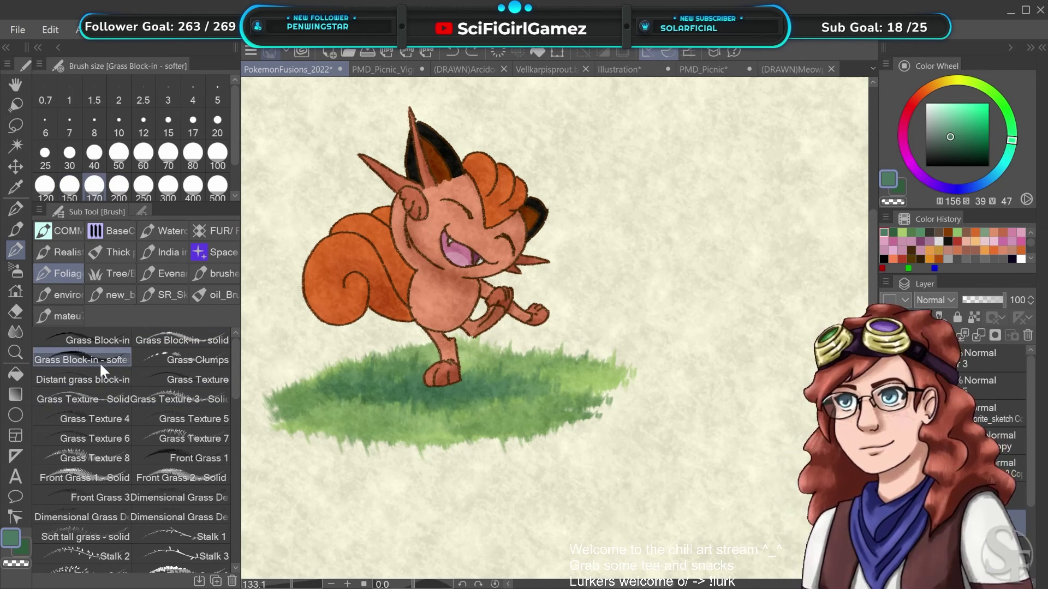
{"action": "left_click_drag", "start_coordinate": [387, 431], "coordinate": [421, 394]}
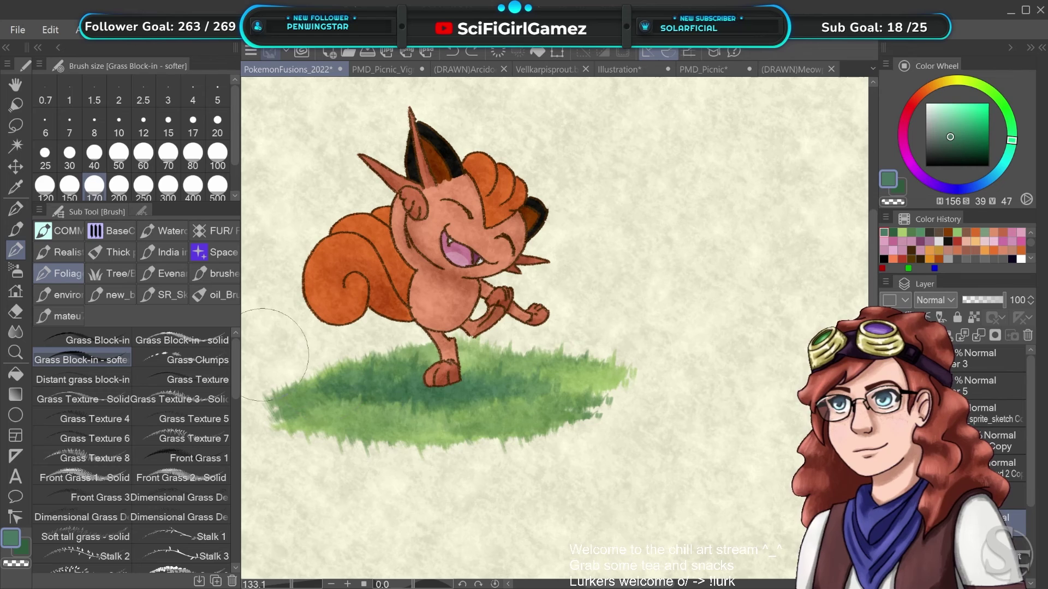
{"action": "left_click", "coordinate": [183, 359]}
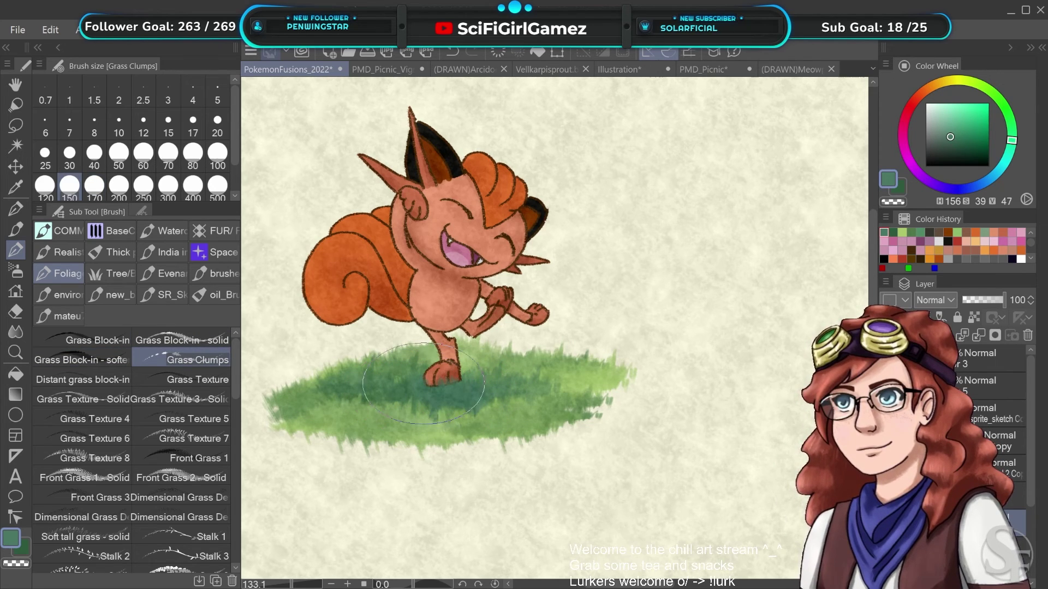
Paint muted green grass blades over the standing foot with the Grass Texture 8 brush
{"action": "scroll", "coordinate": [172, 466], "scroll_direction": "down", "scroll_amount": 1}
{"action": "left_click", "coordinate": [120, 436]}
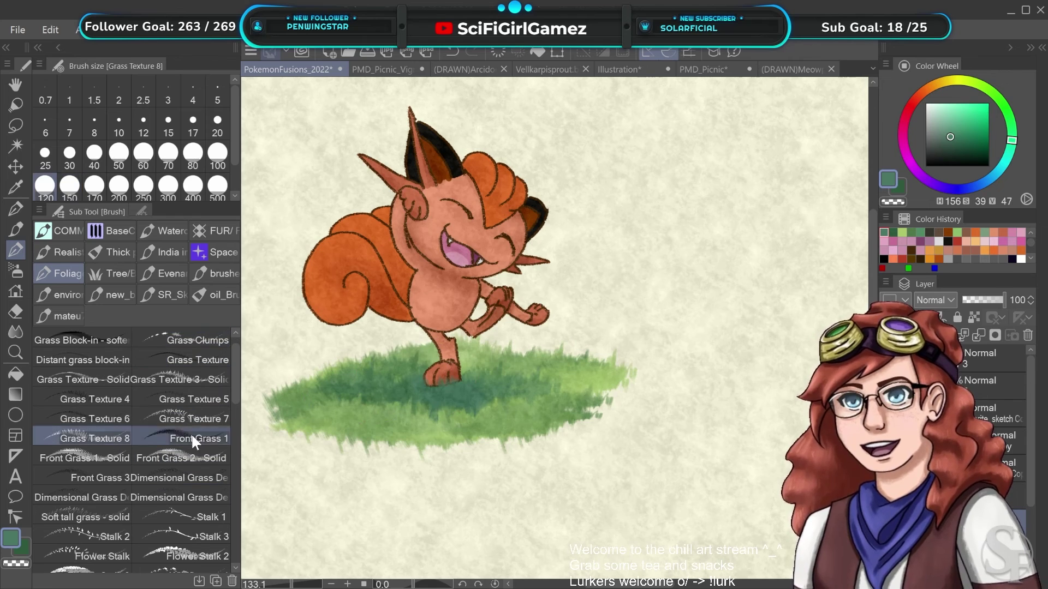
{"action": "left_click", "coordinate": [451, 376]}
Try adding dark green Grass Texture 8 tufts on both sides of the standing foot
{"action": "left_click_drag", "start_coordinate": [513, 377], "coordinate": [546, 376]}
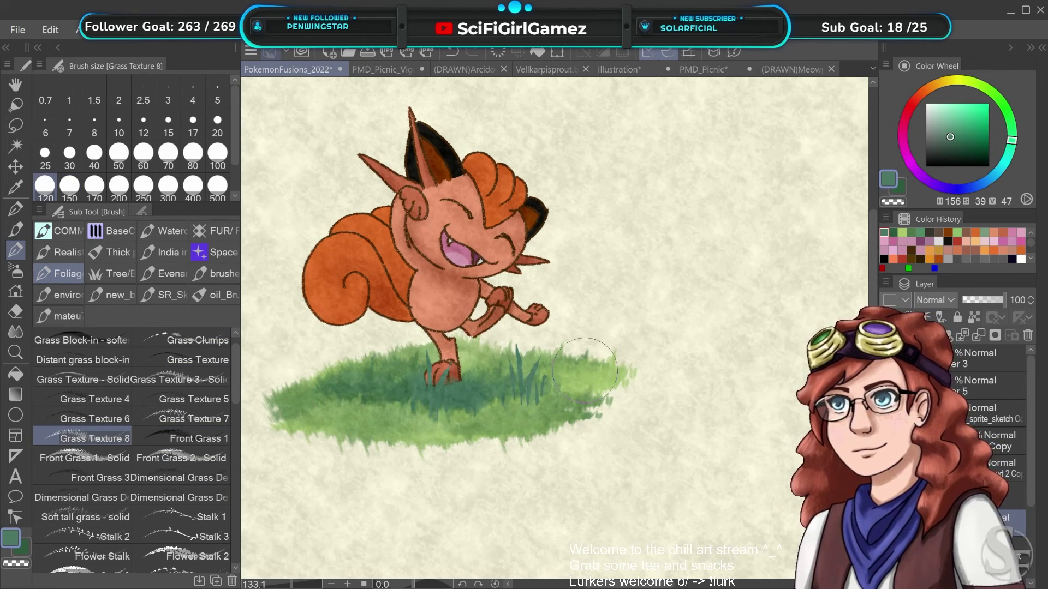
{"action": "key", "text": "ctrl+z"}
{"action": "left_click_drag", "start_coordinate": [477, 370], "coordinate": [499, 375]}
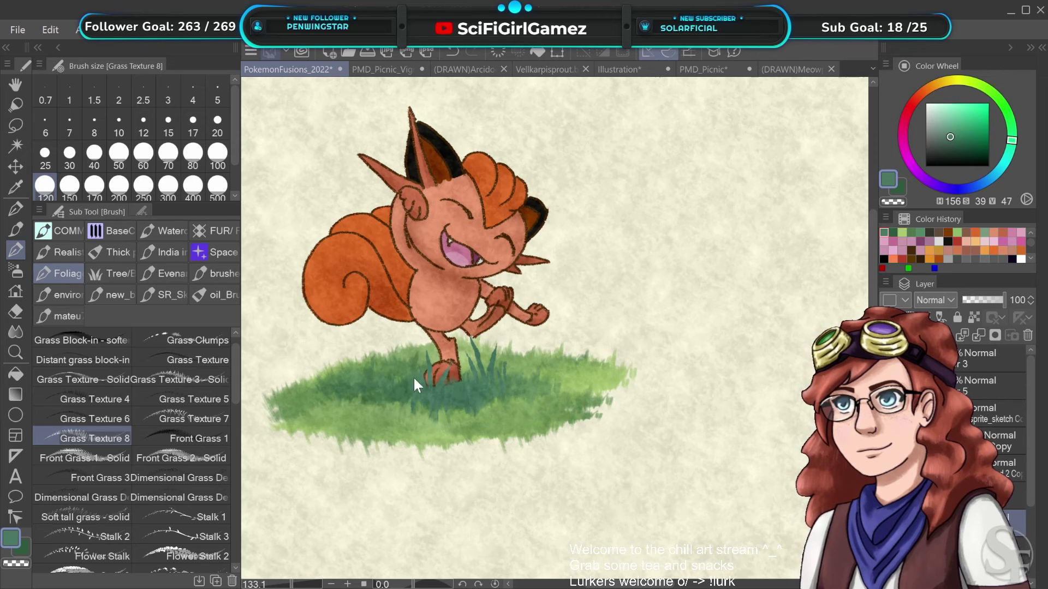
{"action": "left_click_drag", "start_coordinate": [343, 364], "coordinate": [356, 369]}
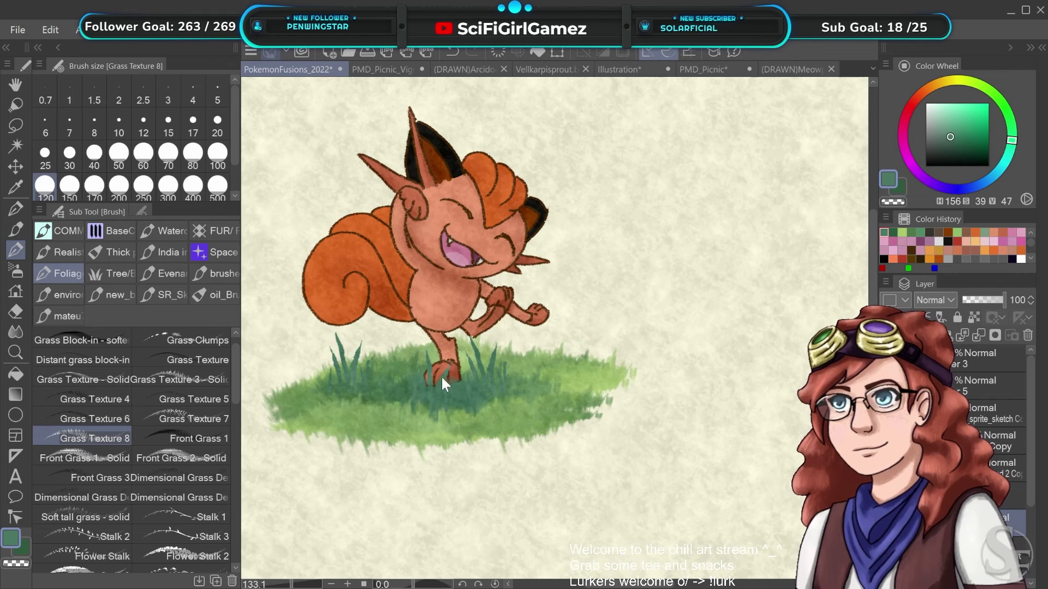
{"action": "key", "text": "ctrl+z"}
{"action": "key", "text": "ctrl+z"}
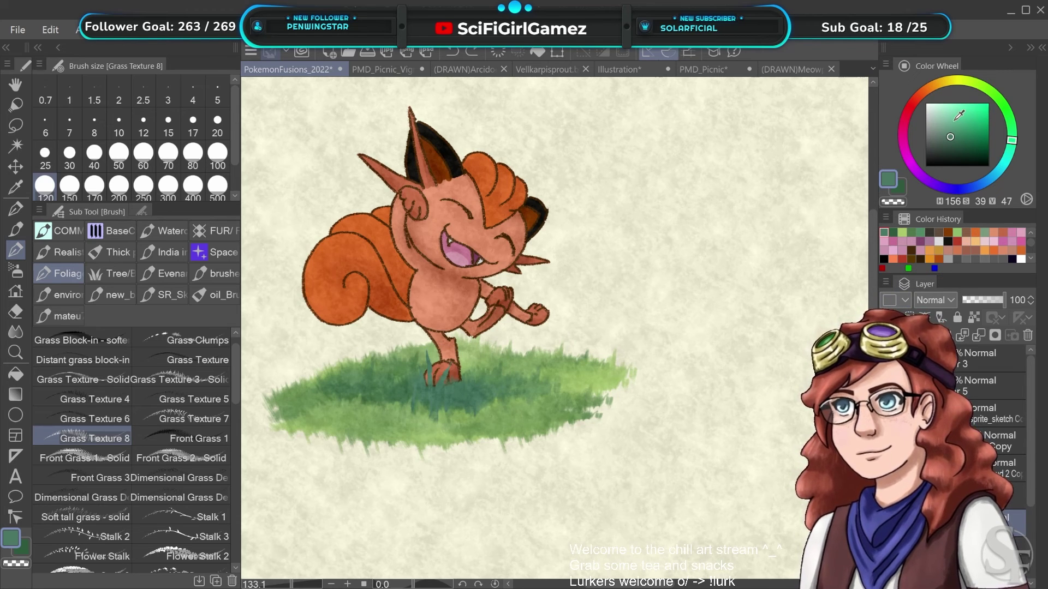
Set the main color to light green (H 80, S 46, V 78) and the secondary color to a medium green
{"action": "left_click", "coordinate": [902, 232]}
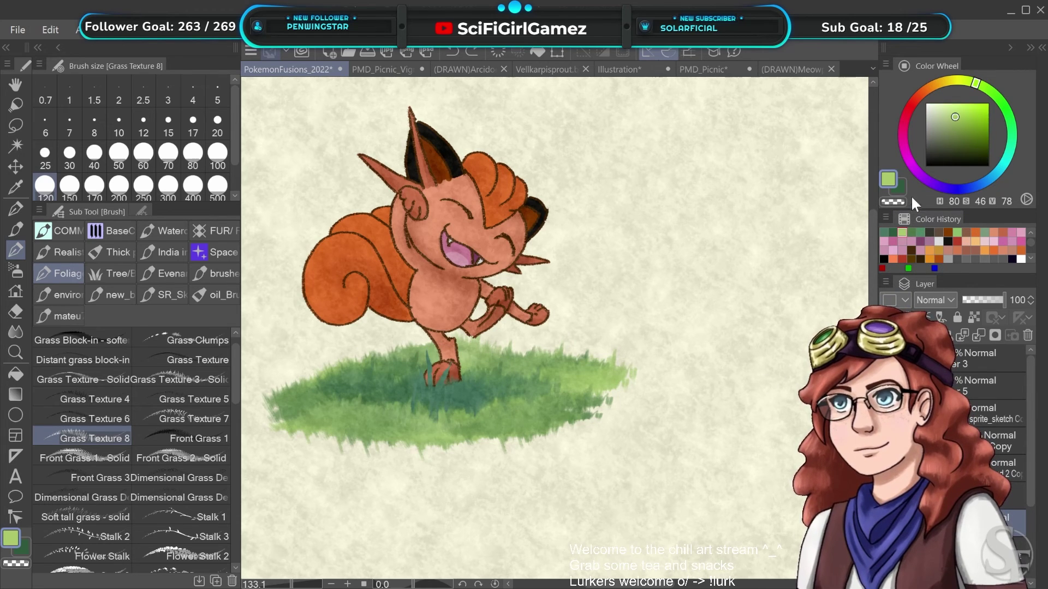
{"action": "left_click", "coordinate": [899, 188]}
{"action": "left_click", "coordinate": [920, 232]}
{"action": "left_click", "coordinate": [885, 180]}
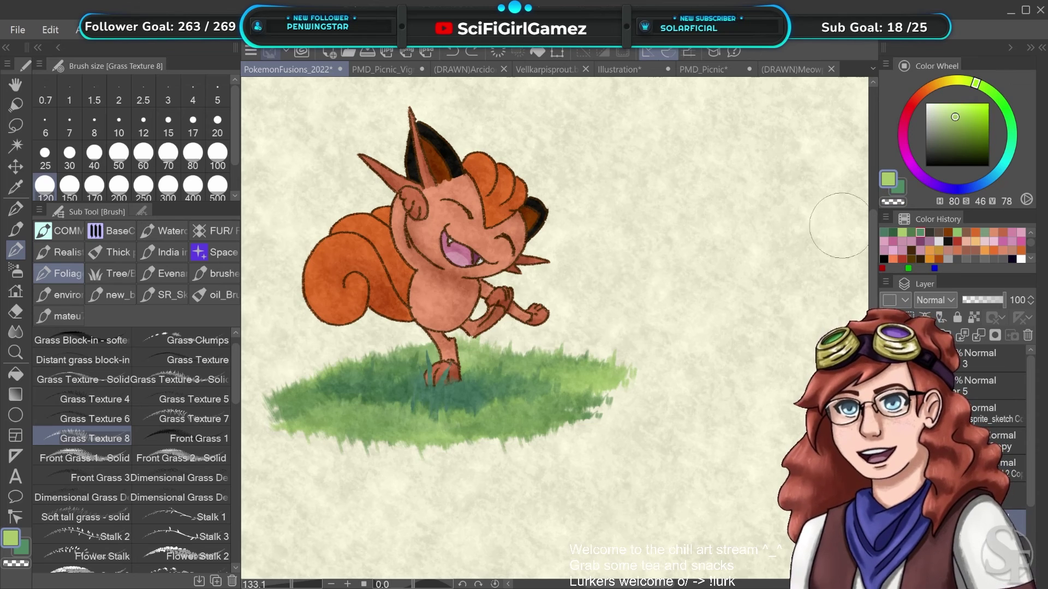
Try light green strokes with Grass Texture 8 and Front Grass 1 - Solid on the grass below the tail
{"action": "left_click_drag", "start_coordinate": [347, 396], "coordinate": [368, 397]}
{"action": "key", "text": "ctrl+z"}
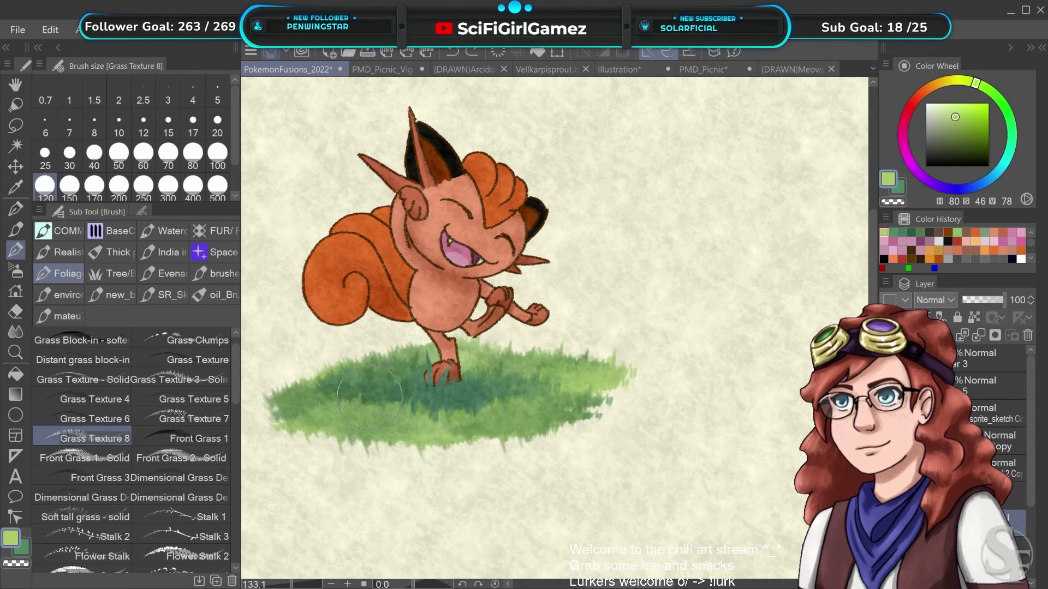
{"action": "left_click", "coordinate": [93, 458]}
{"action": "left_click_drag", "start_coordinate": [360, 409], "coordinate": [378, 407]}
{"action": "key", "text": "ctrl+z"}
Paint a light green grass tuft below the tail with the Front Grass 1 brush at size 170
{"action": "scroll", "coordinate": [386, 407], "scroll_direction": "down", "scroll_amount": 6}
{"action": "scroll", "coordinate": [386, 407], "scroll_direction": "up", "scroll_amount": 5}
{"action": "scroll", "coordinate": [388, 402], "scroll_direction": "down", "scroll_amount": 1}
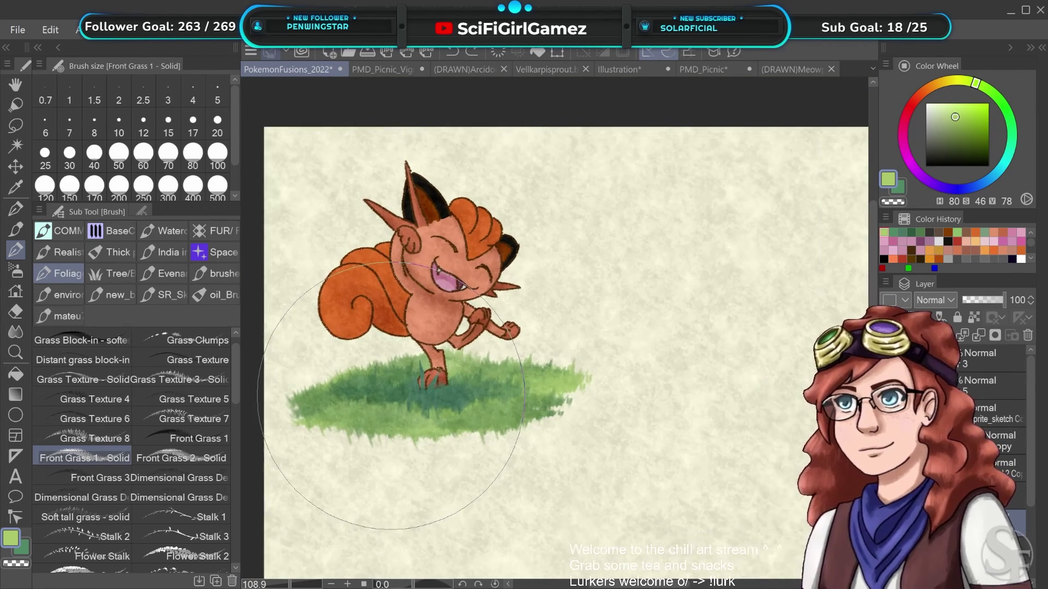
{"action": "scroll", "coordinate": [391, 396], "scroll_direction": "down", "scroll_amount": 1}
{"action": "left_click", "coordinate": [184, 437]}
{"action": "left_click_drag", "start_coordinate": [347, 401], "coordinate": [352, 394]}
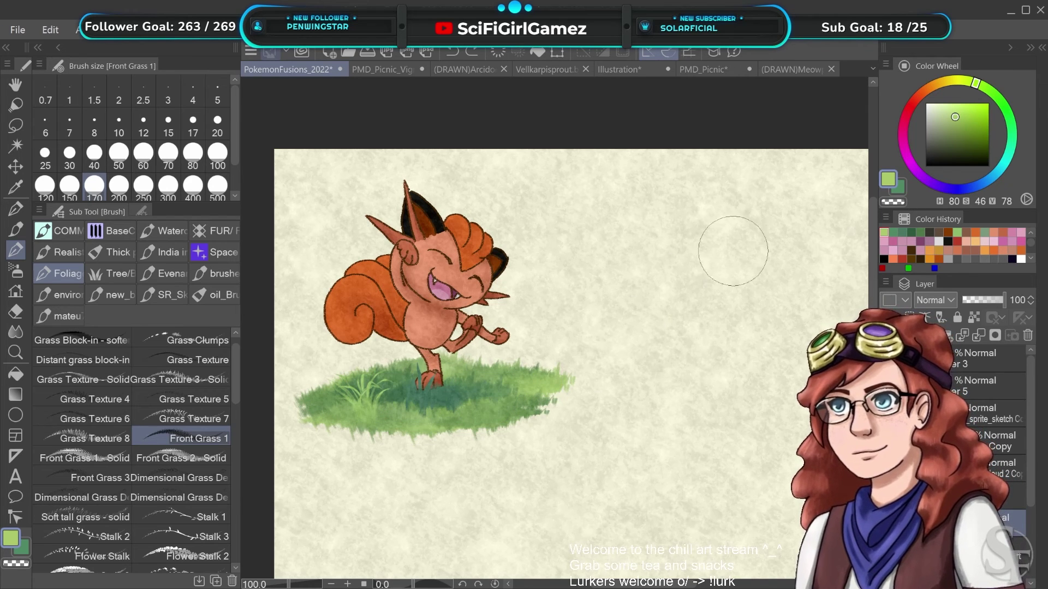
Paint light green Front Grass 1 blades over the standing foot and lower leg
{"action": "left_click_drag", "start_coordinate": [452, 400], "coordinate": [545, 389]}
{"action": "key", "text": "ctrl+z"}
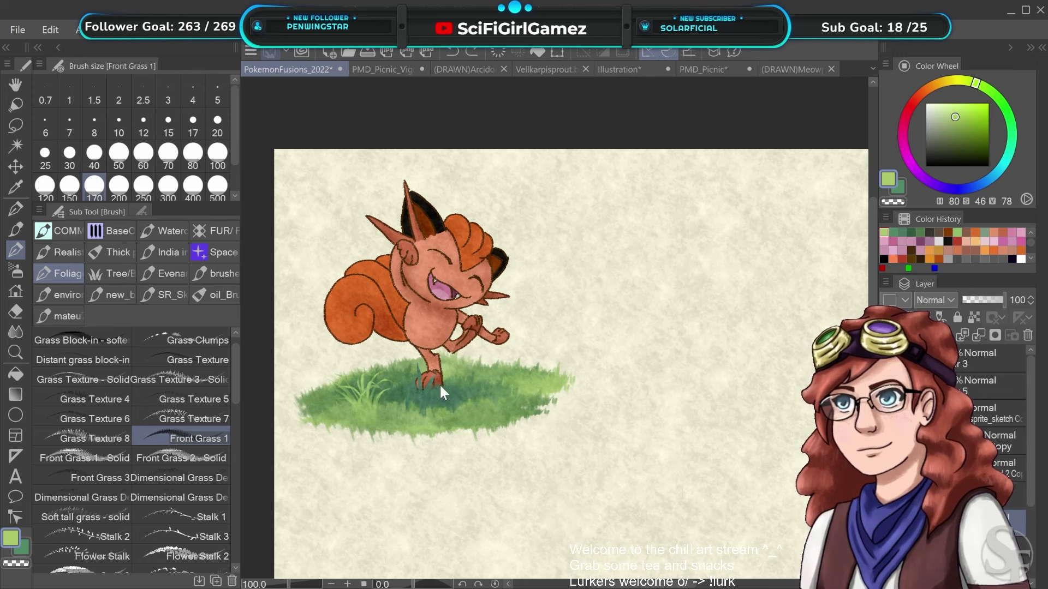
{"action": "left_click_drag", "start_coordinate": [418, 379], "coordinate": [437, 382]}
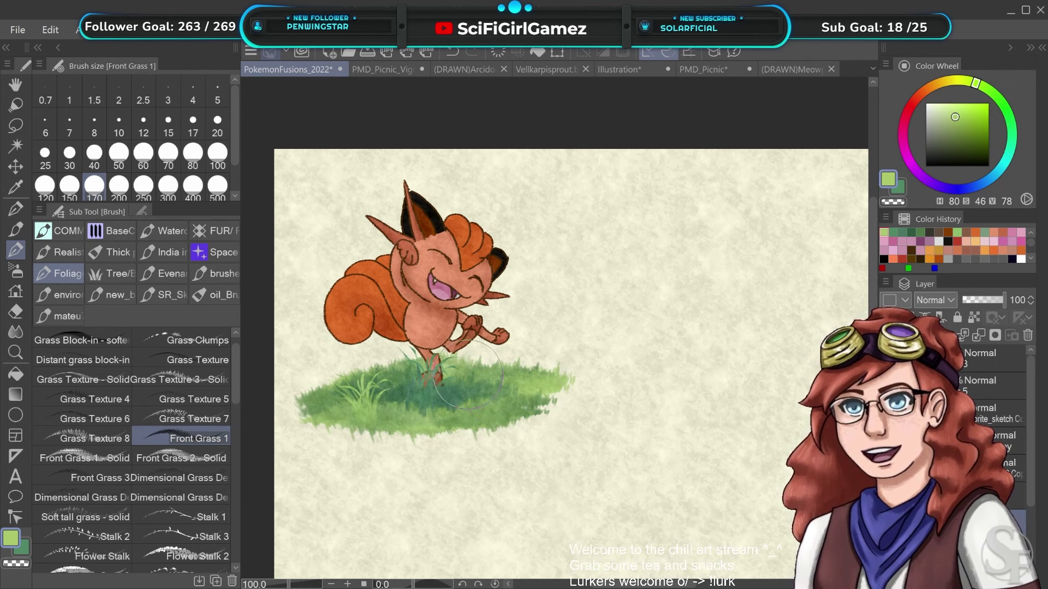
{"action": "mouse_move", "coordinate": [419, 388]}
{"action": "left_mouse_down"}
{"action": "mouse_move", "coordinate": [444, 388]}
{"action": "mouse_move", "coordinate": [421, 383]}
{"action": "mouse_move", "coordinate": [432, 388]}
{"action": "left_mouse_up"}
{"action": "key", "text": "ctrl+z"}
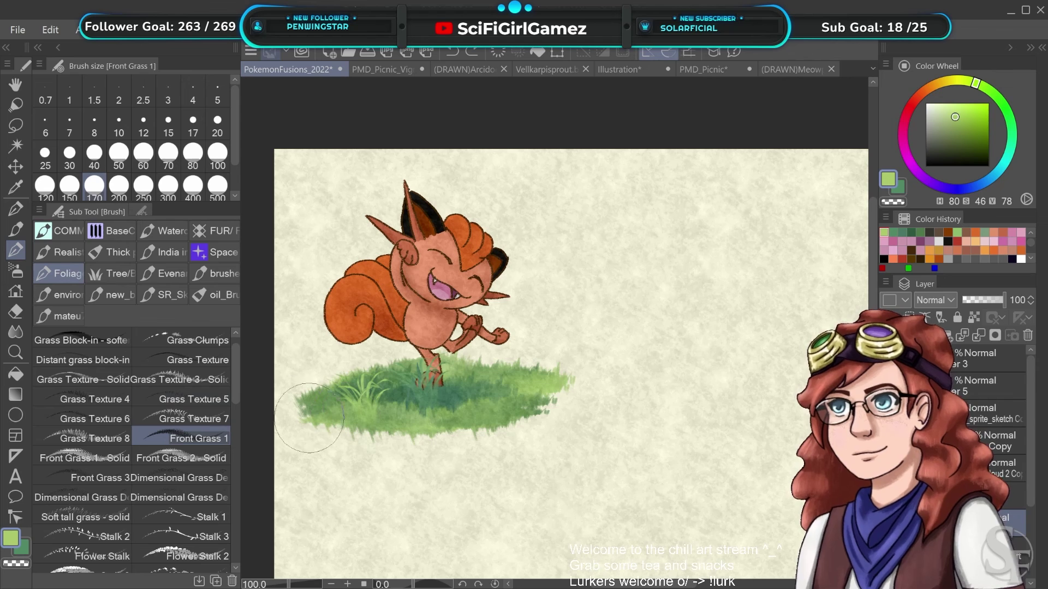
Try a light green Grass Texture 7 tuft on the back edge of the patch below the raised foot
{"action": "left_click", "coordinate": [207, 418]}
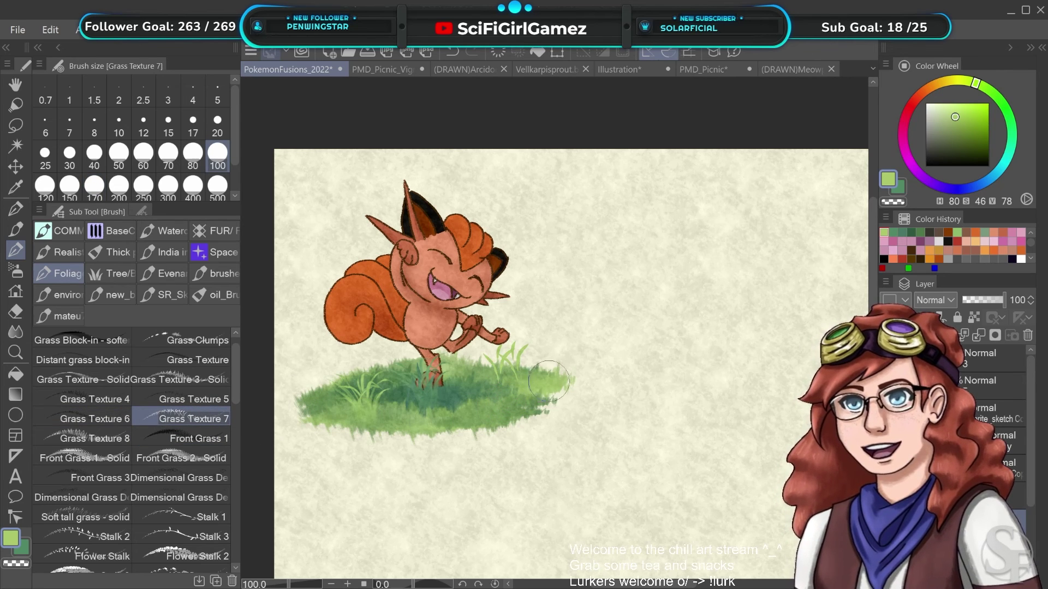
{"action": "scroll", "coordinate": [496, 374], "scroll_direction": "down", "scroll_amount": 1}
{"action": "left_click", "coordinate": [94, 436]}
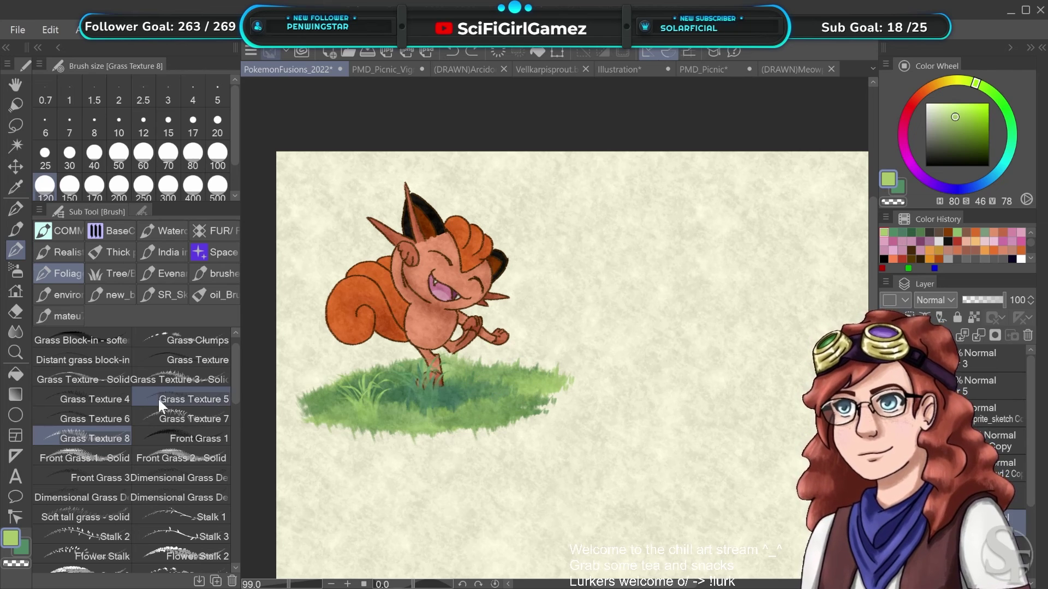
Paint short light green grass along the front of the foot's shadow with the Grass Texture 6 brush at size 170
{"action": "left_click", "coordinate": [109, 418]}
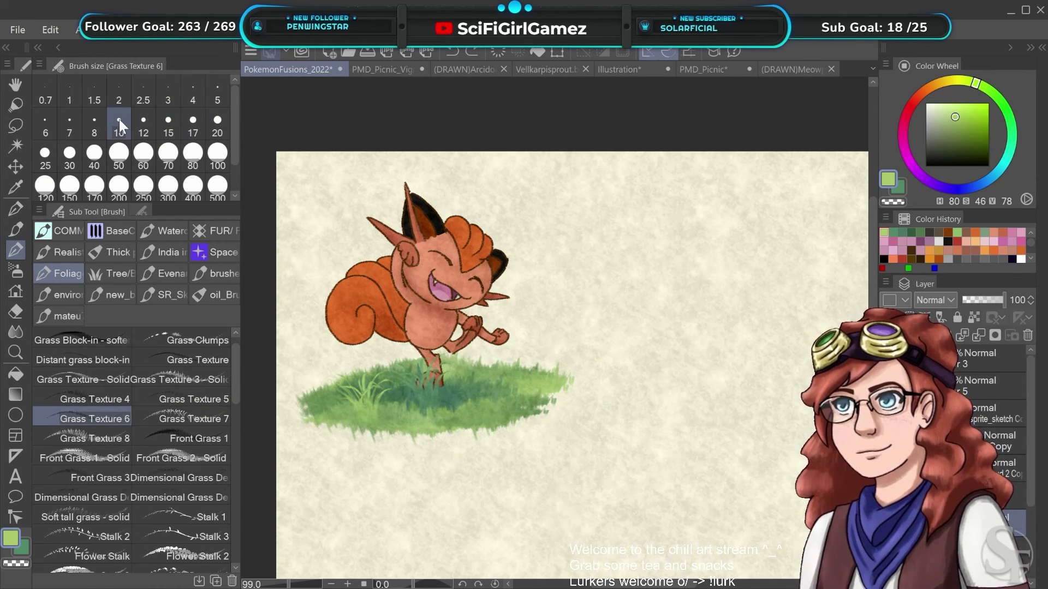
{"action": "left_click", "coordinate": [176, 134]}
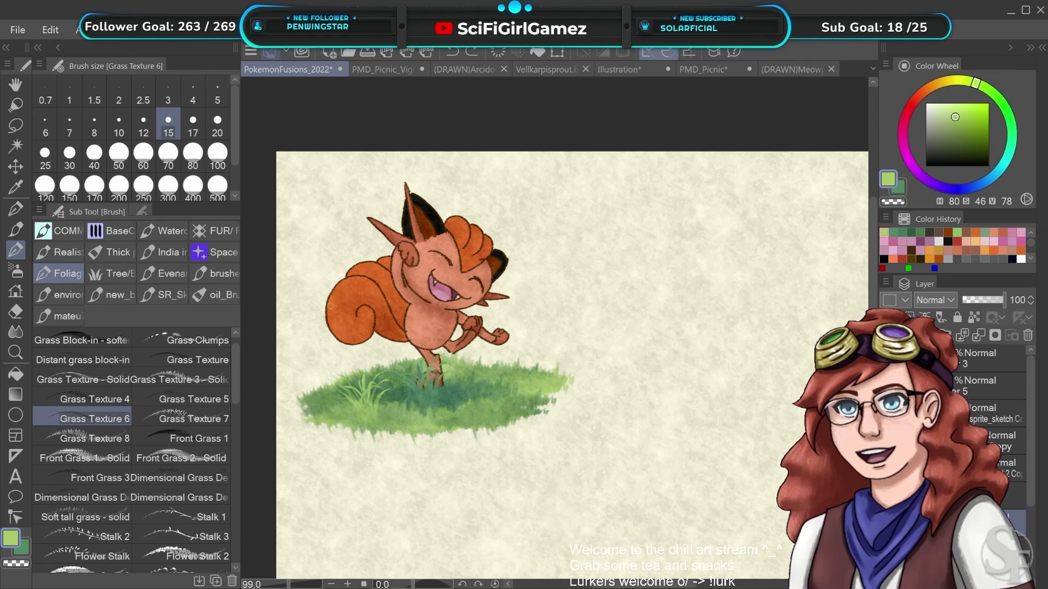
{"action": "left_click", "coordinate": [195, 192]}
{"action": "left_click", "coordinate": [145, 191]}
{"action": "left_click", "coordinate": [88, 188]}
{"action": "left_click_drag", "start_coordinate": [471, 392], "coordinate": [502, 407]}
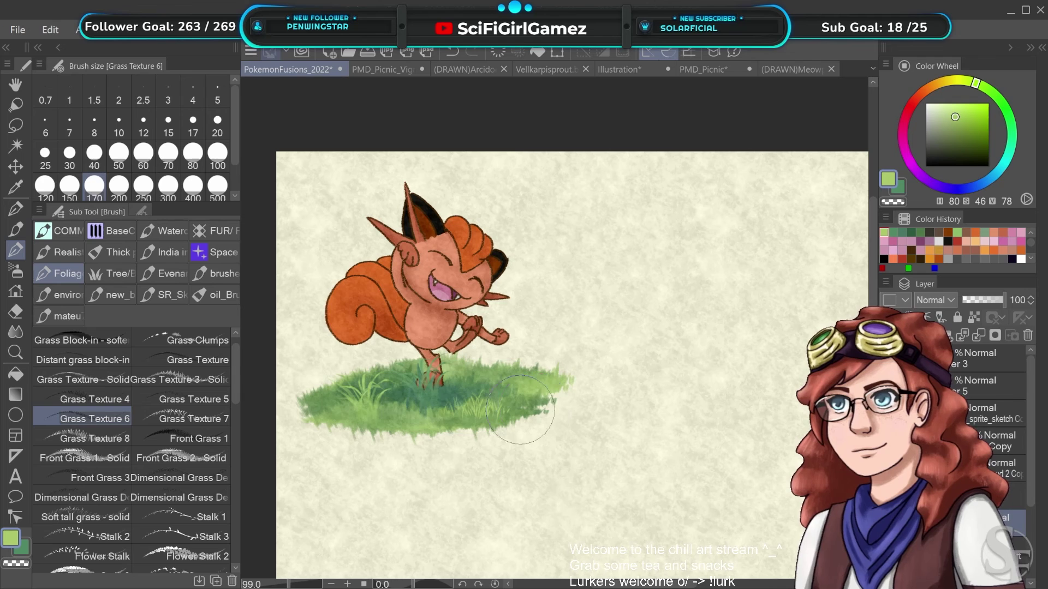
{"action": "left_click_drag", "start_coordinate": [407, 405], "coordinate": [427, 416]}
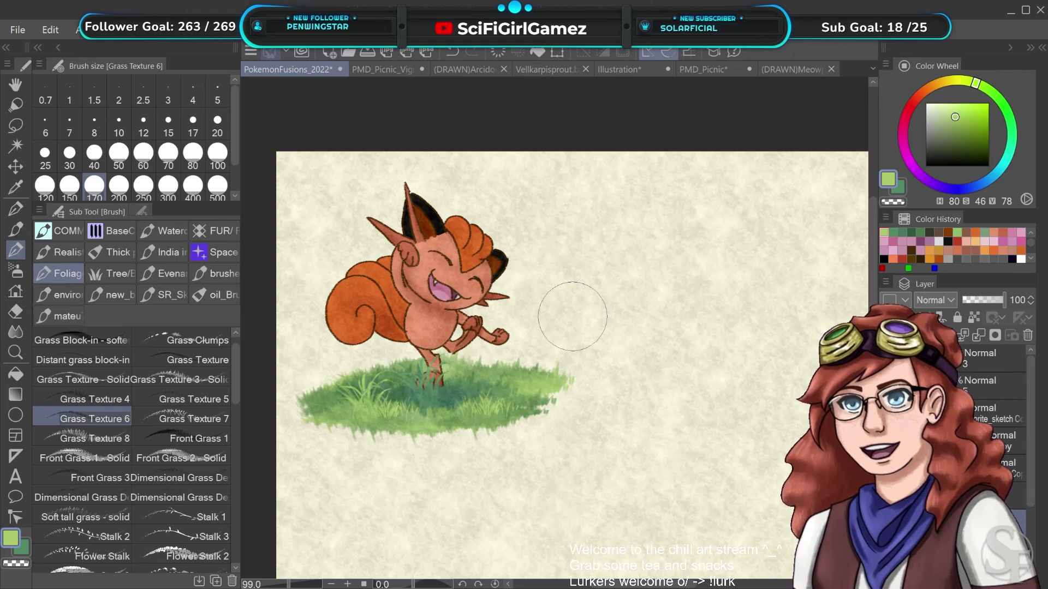
Try a Front Grass 1 - Solid stamp in front of the standing foot
{"action": "scroll", "coordinate": [572, 316], "scroll_direction": "up", "scroll_amount": 1}
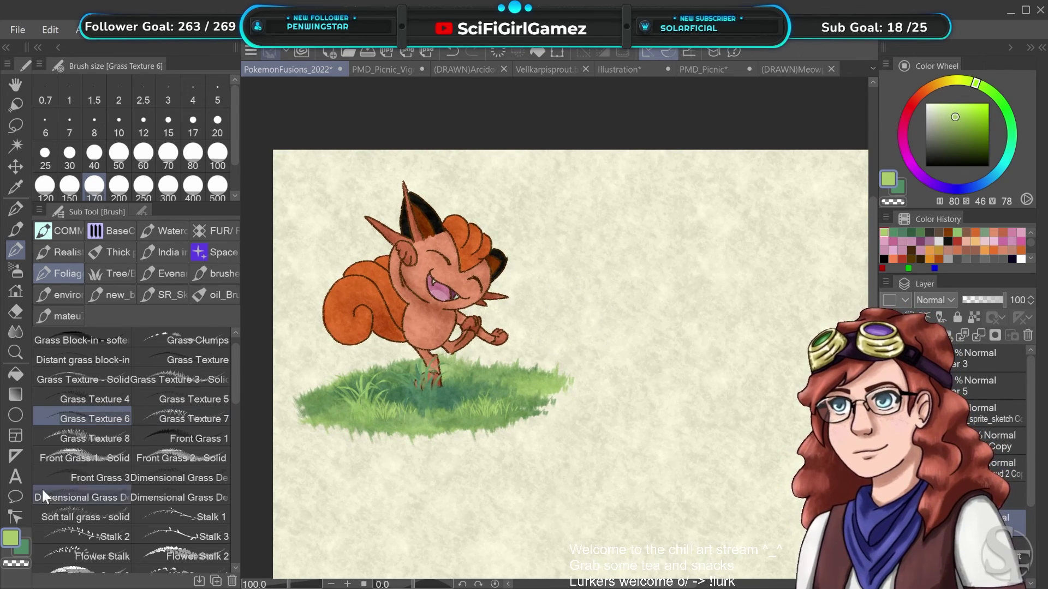
{"action": "left_click", "coordinate": [91, 457]}
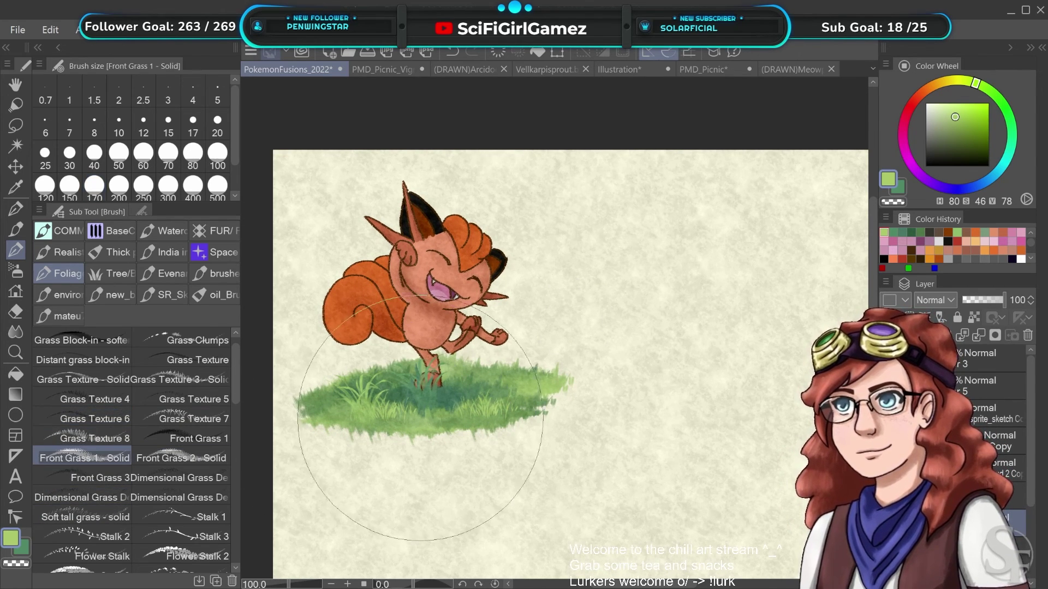
{"action": "left_click", "coordinate": [420, 402]}
{"action": "key", "text": "ctrl+z"}
Paint a light green Front Grass 1 tuft at size 170 over the standing foot
{"action": "left_click", "coordinate": [191, 437]}
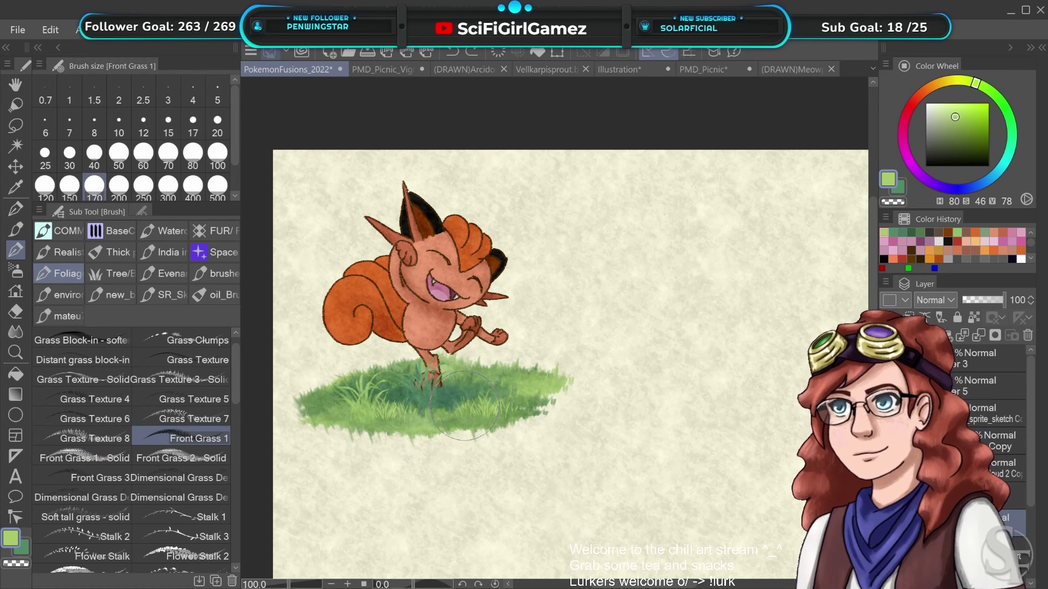
{"action": "key", "text": "ctrl+z"}
{"action": "left_click", "coordinate": [417, 387]}
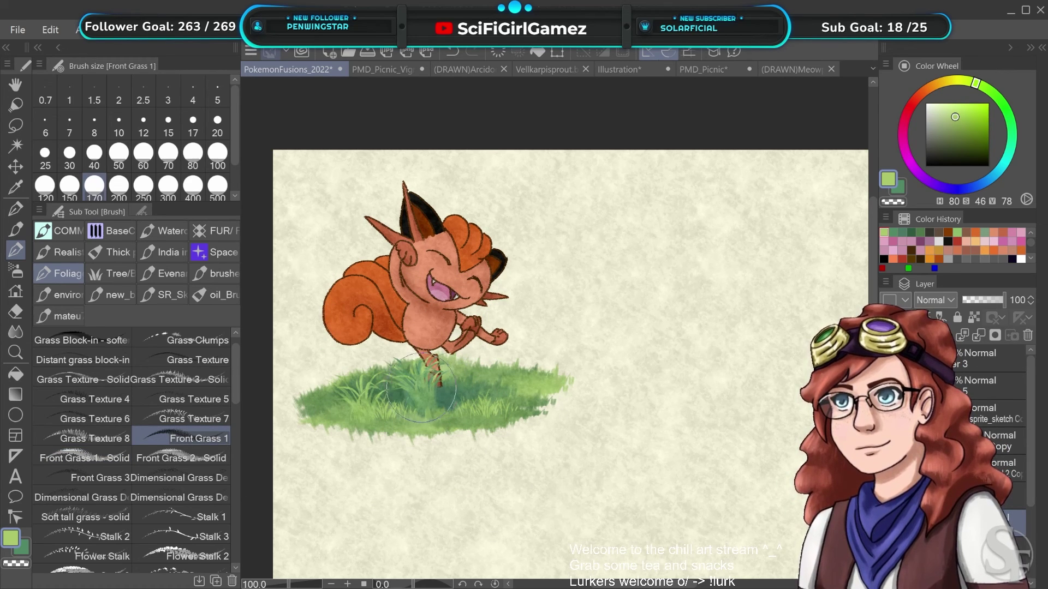
Undo the light green Front Grass 1 tuft over the standing foot and try stamping another one there
{"action": "key", "text": "ctrl+z"}
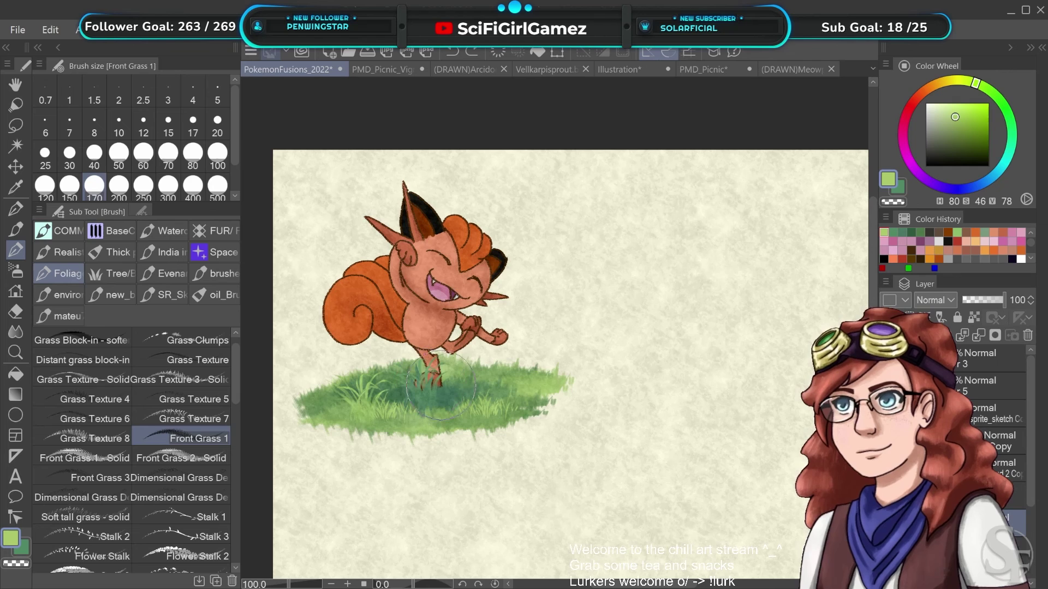
{"action": "left_click", "coordinate": [434, 385]}
{"action": "key", "text": "ctrl+z"}
{"action": "key", "text": "ctrl+z"}
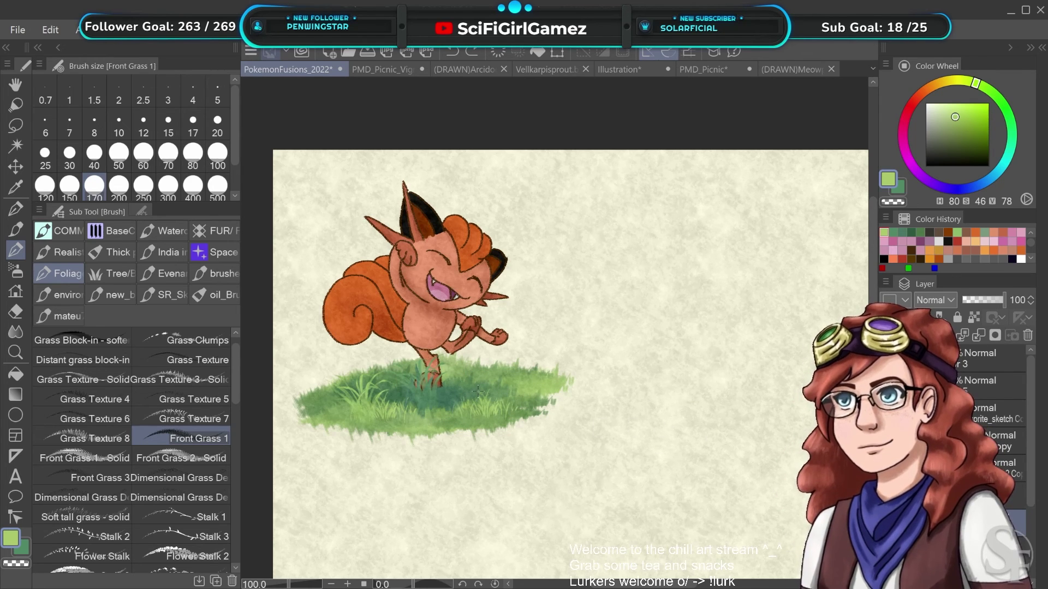
Try a light green Front Grass 1 tuft on the patch's back edge below the raised foot
{"action": "mouse_move", "coordinate": [536, 383]}
{"action": "left_mouse_down"}
{"action": "mouse_move", "coordinate": [567, 368]}
{"action": "mouse_move", "coordinate": [538, 367]}
{"action": "mouse_move", "coordinate": [567, 370]}
{"action": "mouse_move", "coordinate": [550, 364]}
{"action": "left_mouse_up"}
{"action": "key", "text": "ctrl+z"}
{"action": "key", "text": "ctrl+z"}
{"action": "key", "text": "ctrl+z"}
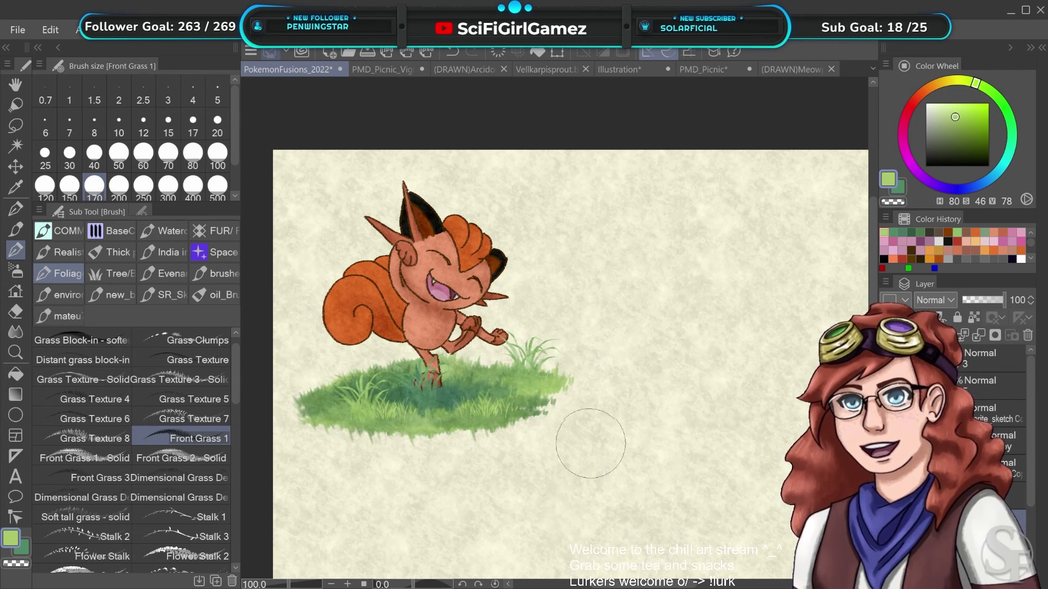
{"action": "key", "text": "ctrl+z"}
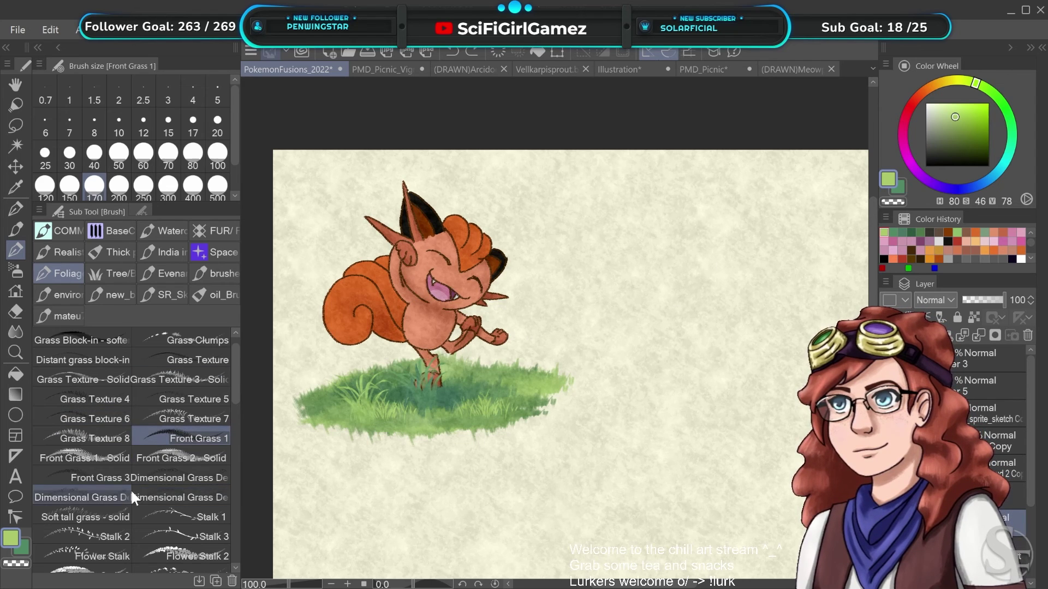
Paint light green grass blades across the patch with the Dimensional Grass Detail 2 brush at size 170
{"action": "scroll", "coordinate": [129, 490], "scroll_direction": "down", "scroll_amount": 4}
{"action": "left_click", "coordinate": [75, 418]}
{"action": "left_click_drag", "start_coordinate": [382, 439], "coordinate": [469, 422]}
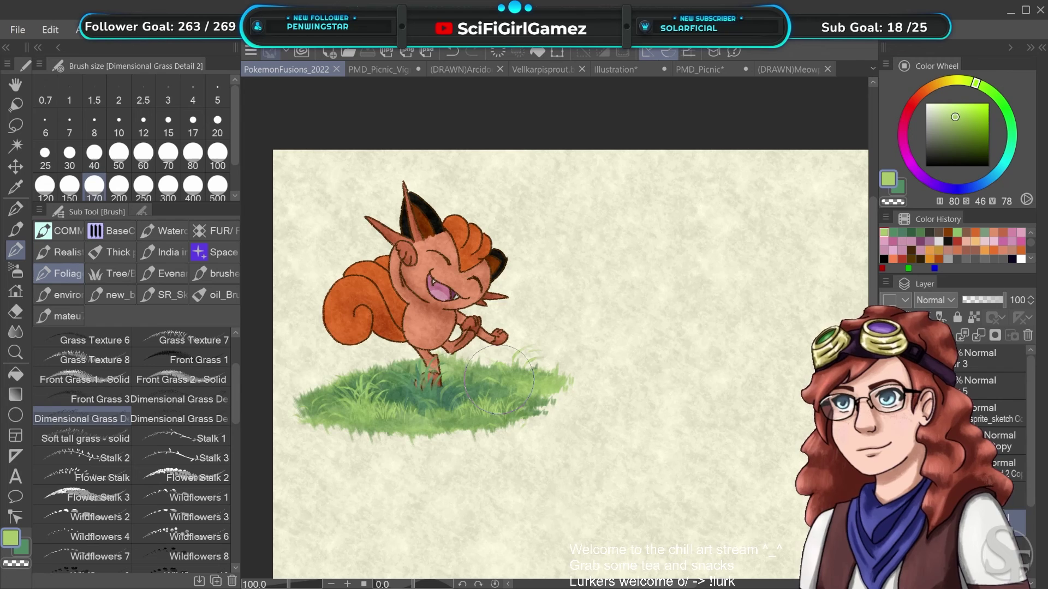
{"action": "scroll", "coordinate": [498, 379], "scroll_direction": "up", "scroll_amount": 1}
{"action": "scroll", "coordinate": [499, 378], "scroll_direction": "down", "scroll_amount": 1}
{"action": "scroll", "coordinate": [502, 377], "scroll_direction": "up", "scroll_amount": 1}
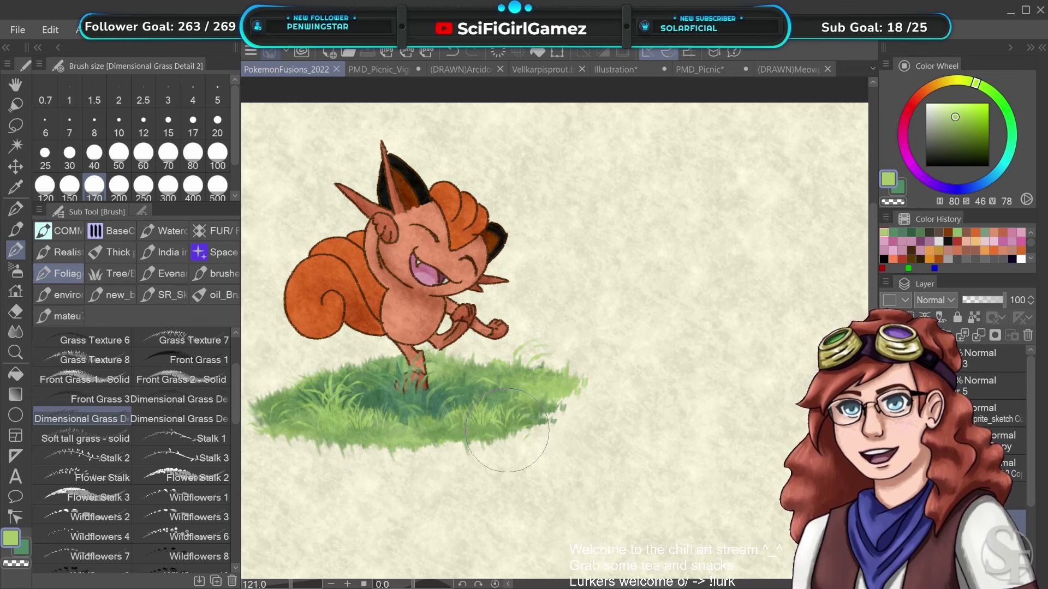
{"action": "scroll", "coordinate": [506, 429], "scroll_direction": "down", "scroll_amount": 2}
{"action": "scroll", "coordinate": [506, 432], "scroll_direction": "up", "scroll_amount": 1}
{"action": "mouse_move", "coordinate": [492, 419]}
{"action": "left_mouse_down"}
{"action": "mouse_move", "coordinate": [526, 356]}
{"action": "mouse_move", "coordinate": [519, 360]}
{"action": "left_mouse_up"}
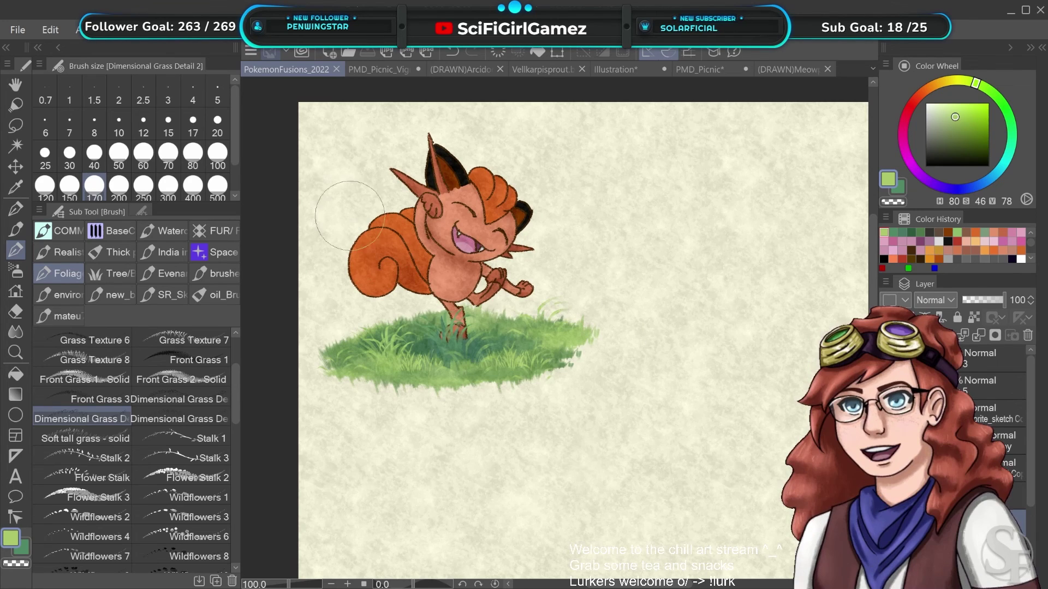
Examine the Meowpix sprite and the PMD_Picnic and PMD_Picnic_Vignet paintings, and return to the PokemonFusions_2022 illustration
{"action": "left_click", "coordinate": [787, 69]}
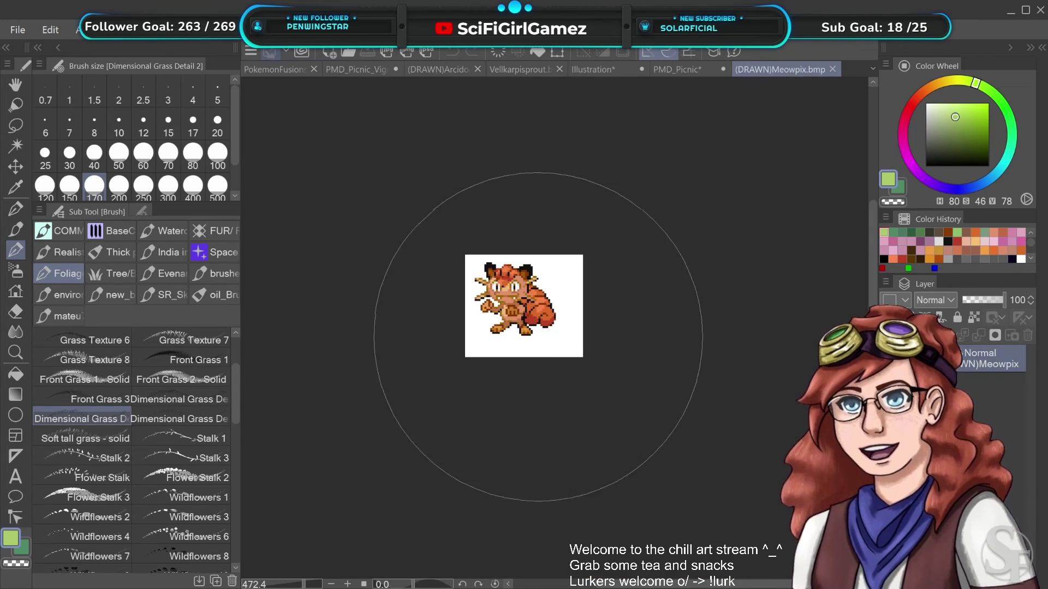
{"action": "left_click", "coordinate": [661, 72]}
{"action": "scroll", "coordinate": [420, 327], "scroll_direction": "down", "scroll_amount": 6}
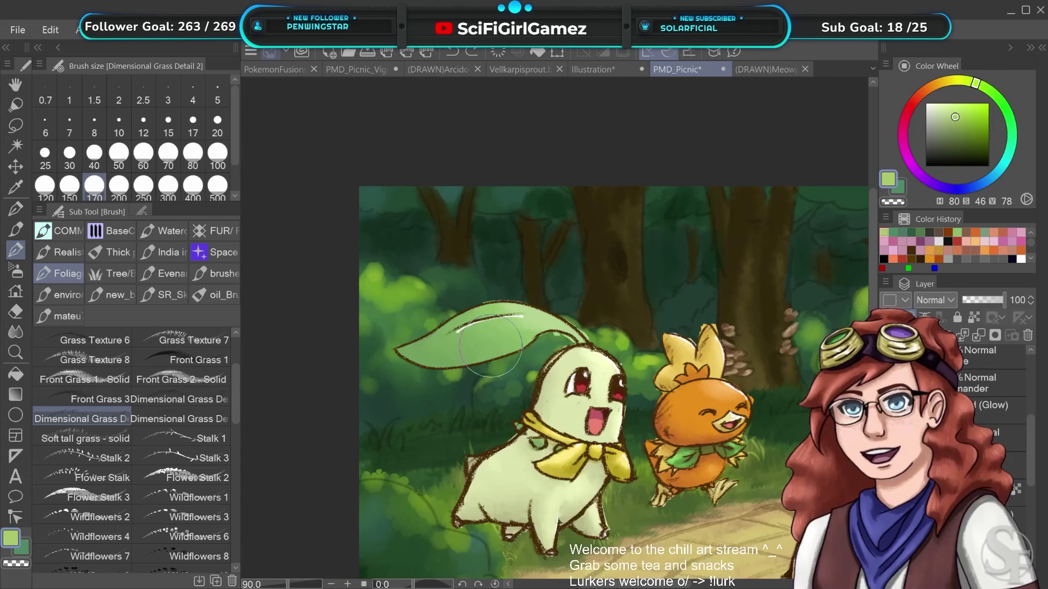
{"action": "left_click", "coordinate": [359, 71]}
{"action": "scroll", "coordinate": [555, 289], "scroll_direction": "down", "scroll_amount": 5}
{"action": "scroll", "coordinate": [555, 289], "scroll_direction": "up", "scroll_amount": 2}
{"action": "left_click_drag", "start_coordinate": [554, 289], "coordinate": [475, 272]}
{"action": "scroll", "coordinate": [469, 384], "scroll_direction": "right", "scroll_amount": 2}
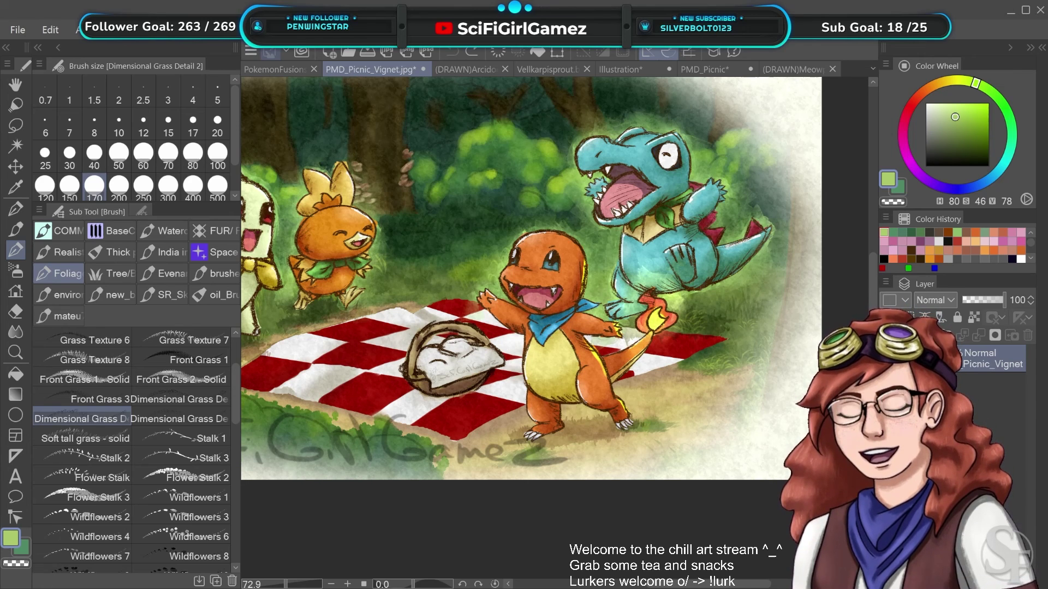
{"action": "left_click_drag", "start_coordinate": [491, 256], "coordinate": [578, 287]}
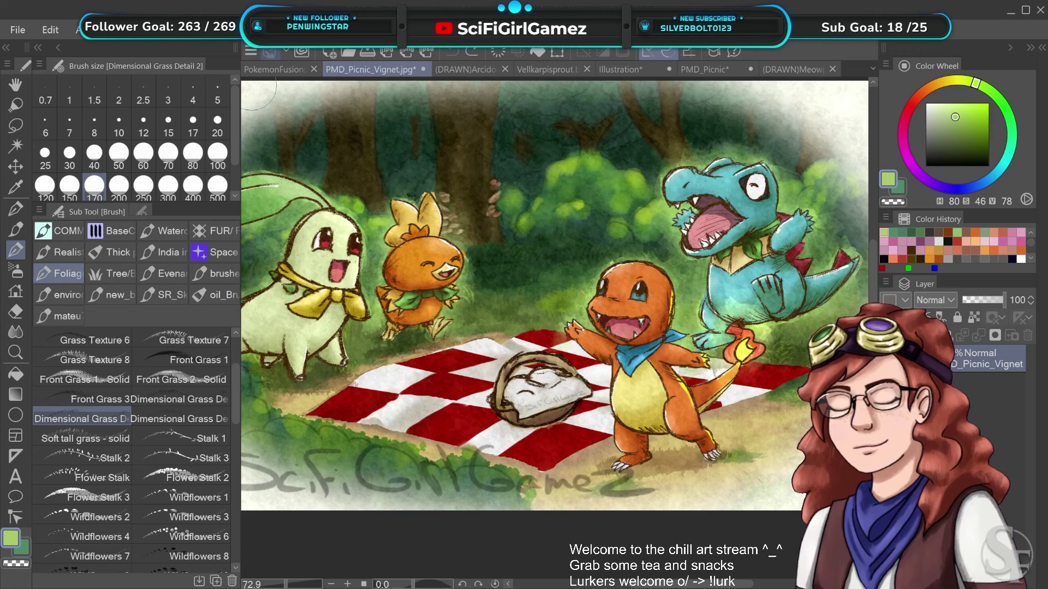
{"action": "left_click", "coordinate": [264, 69]}
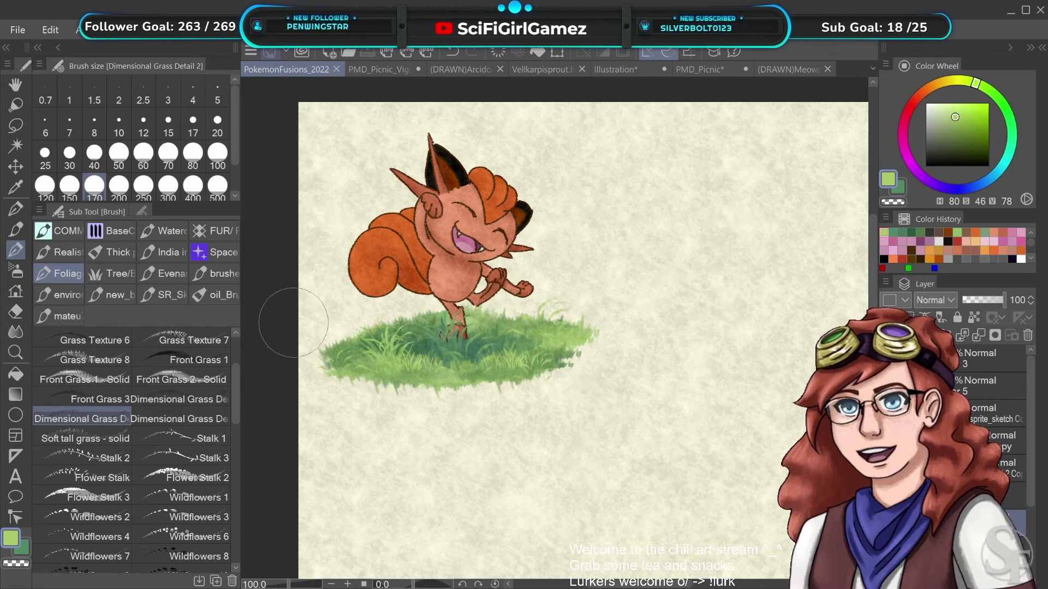
{"action": "scroll", "coordinate": [256, 364], "scroll_direction": "up", "scroll_amount": 3}
{"action": "left_click_drag", "start_coordinate": [405, 305], "coordinate": [353, 350]}
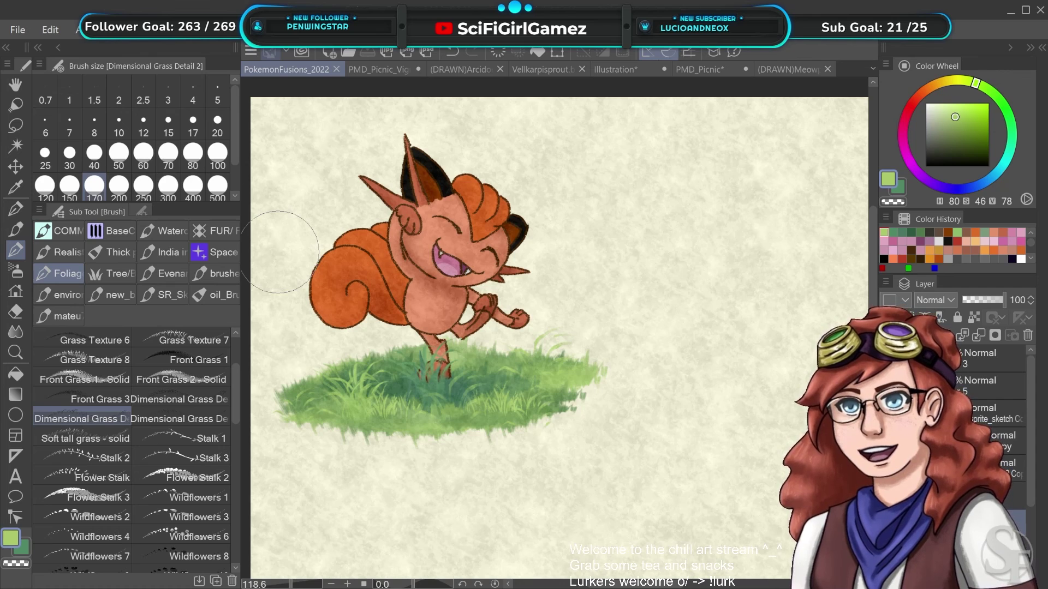
{"action": "scroll", "coordinate": [463, 218], "scroll_direction": "down", "scroll_amount": 2}
{"action": "scroll", "coordinate": [463, 218], "scroll_direction": "down", "scroll_amount": 1}
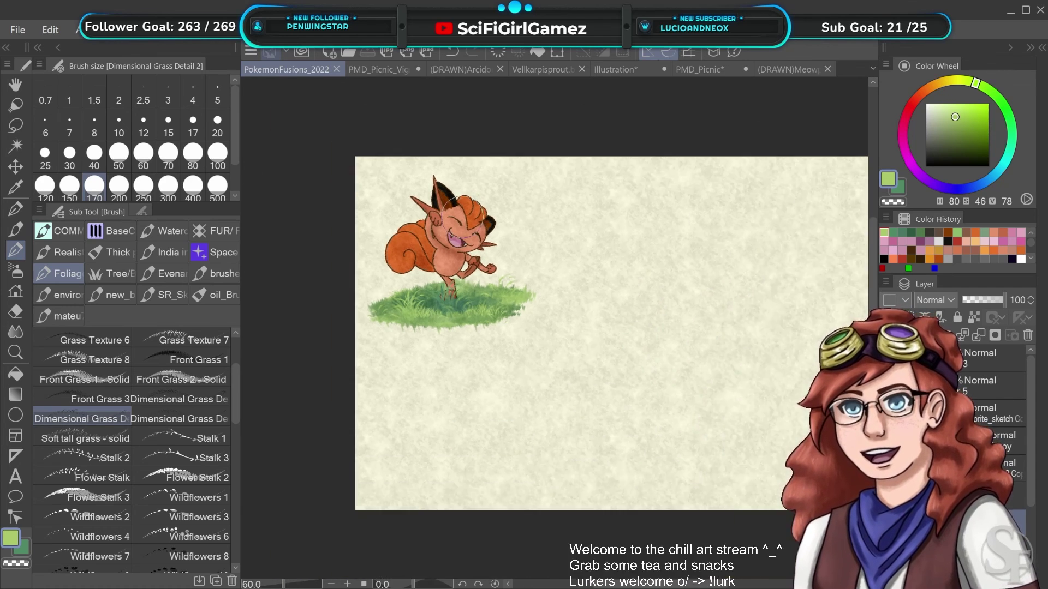
{"action": "scroll", "coordinate": [463, 218], "scroll_direction": "up", "scroll_amount": 3}
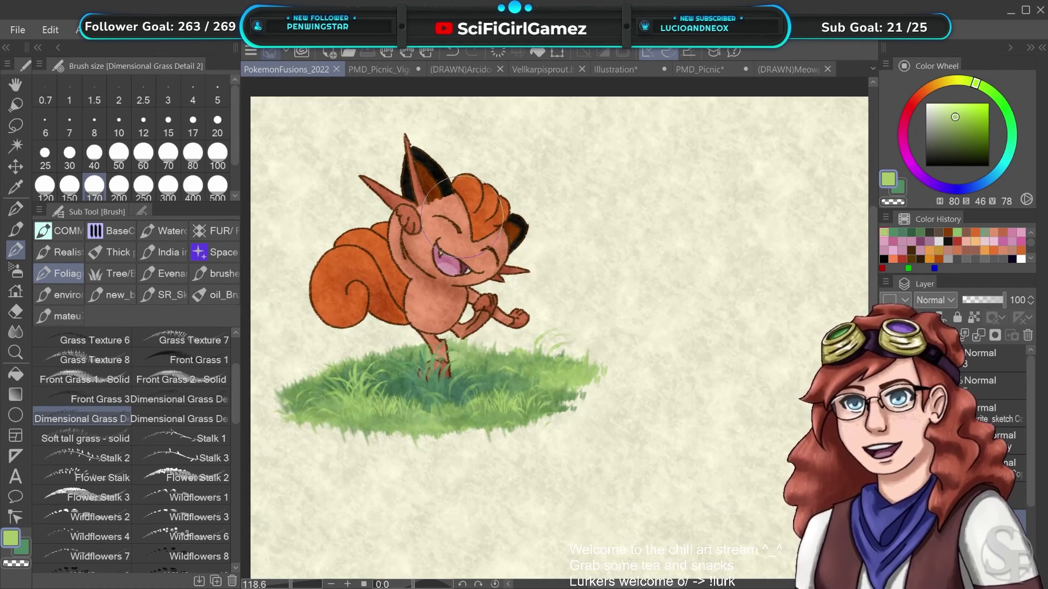
{"action": "scroll", "coordinate": [553, 240], "scroll_direction": "up", "scroll_amount": 1}
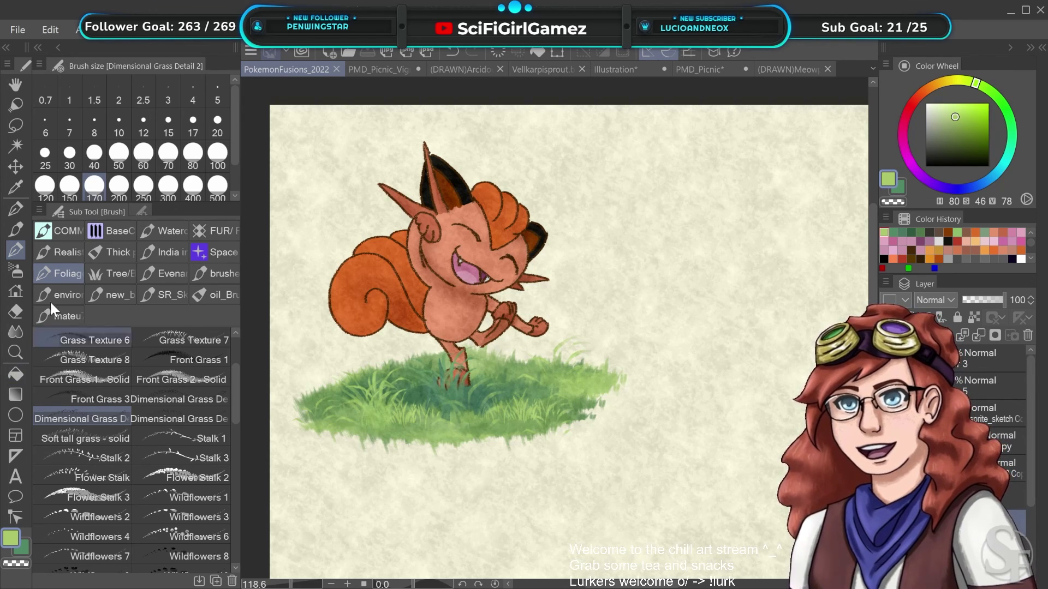
Try light green background strokes beside the character with the watercolor WC marker/ colour brush at size 17
{"action": "left_click", "coordinate": [51, 235]}
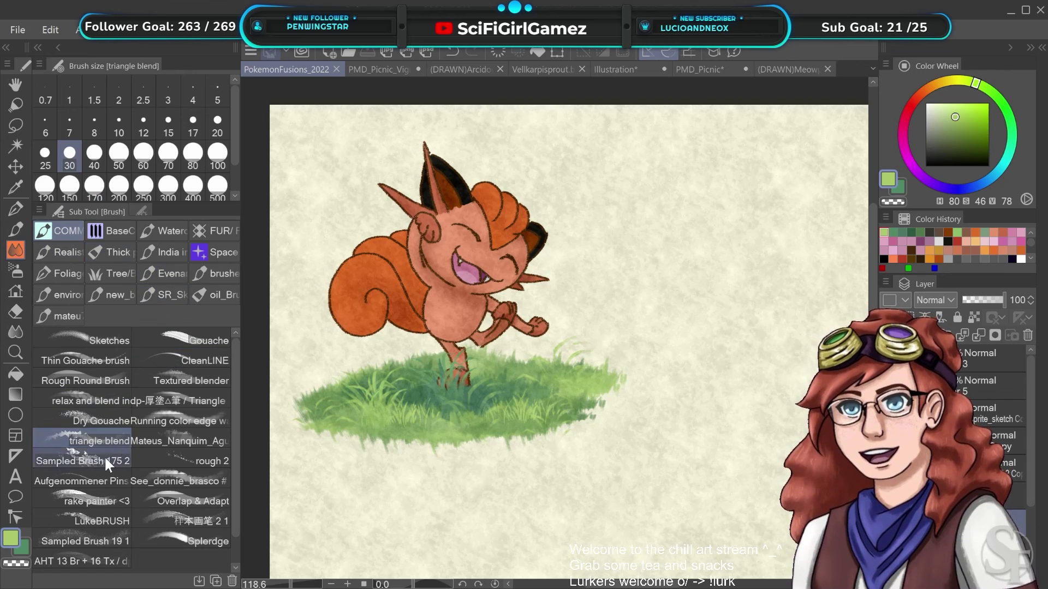
{"action": "left_click", "coordinate": [162, 230]}
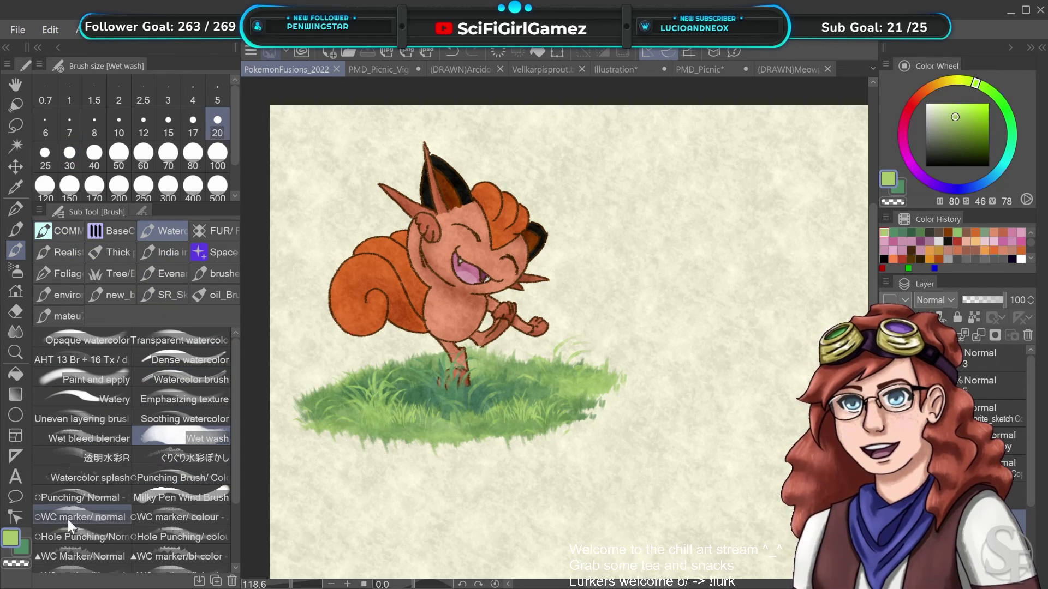
{"action": "scroll", "coordinate": [150, 504], "scroll_direction": "down", "scroll_amount": 2}
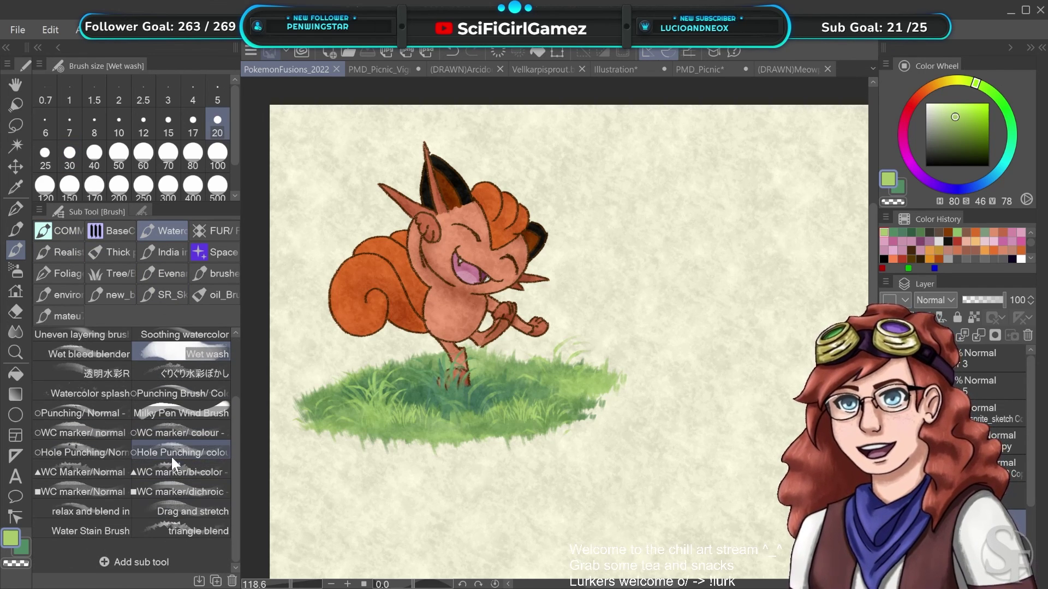
{"action": "left_click", "coordinate": [169, 432]}
{"action": "mouse_move", "coordinate": [589, 241]}
{"action": "left_mouse_down"}
{"action": "mouse_move", "coordinate": [614, 265]}
{"action": "mouse_move", "coordinate": [616, 225]}
{"action": "mouse_move", "coordinate": [597, 307]}
{"action": "mouse_move", "coordinate": [618, 322]}
{"action": "mouse_move", "coordinate": [603, 247]}
{"action": "mouse_move", "coordinate": [592, 316]}
{"action": "mouse_move", "coordinate": [629, 320]}
{"action": "left_mouse_up"}
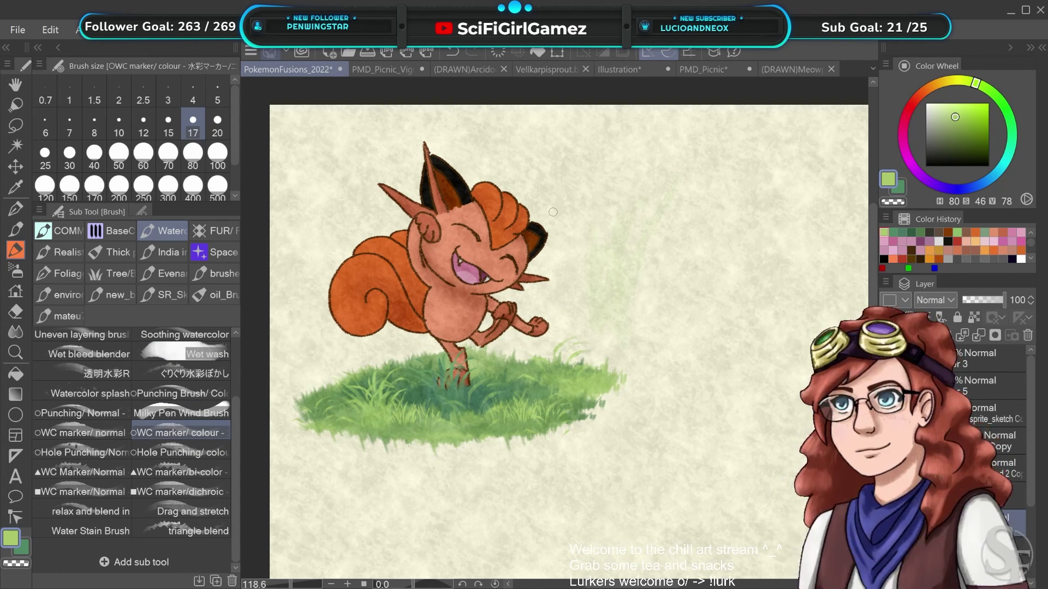
{"action": "key", "text": "ctrl+z"}
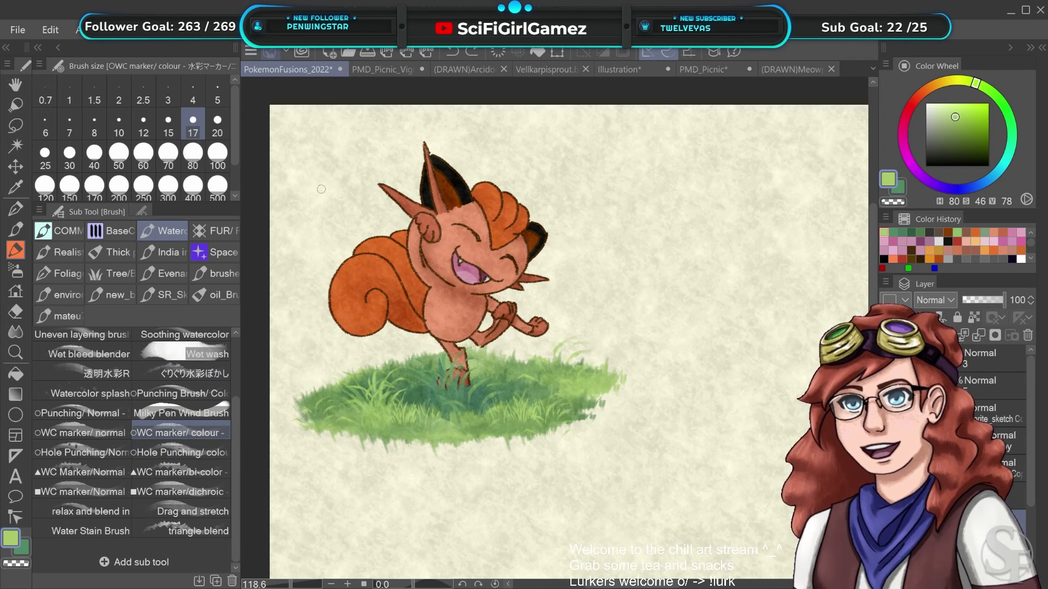
Compare the background treatment of PMD_Picnic with the PMD_Picnic_Vignet version, and return to the fusion illustration
{"action": "left_click", "coordinate": [796, 69]}
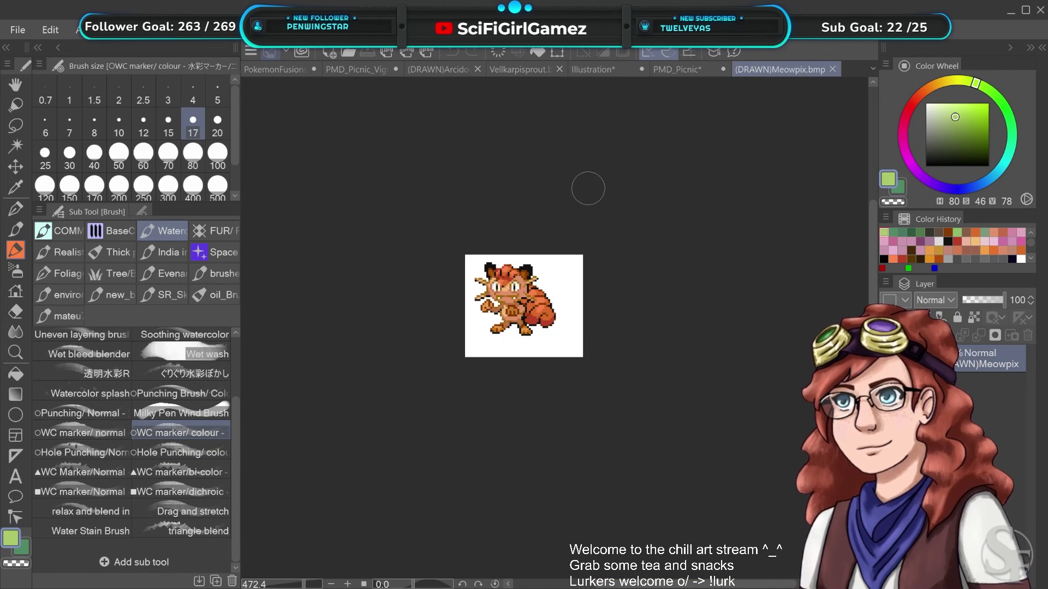
{"action": "left_click", "coordinate": [678, 69]}
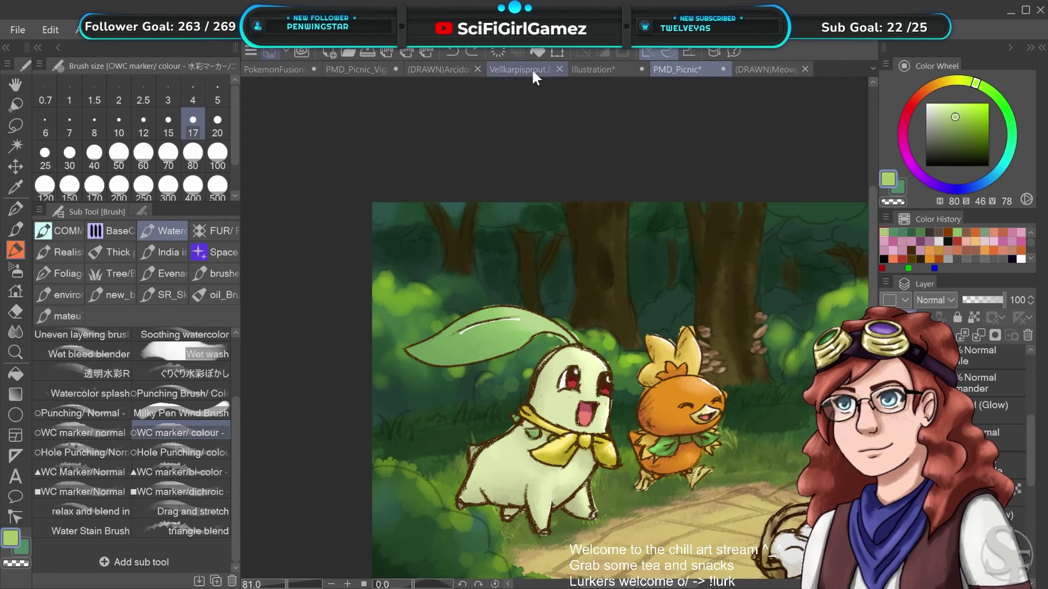
{"action": "left_click", "coordinate": [382, 69]}
{"action": "scroll", "coordinate": [554, 344], "scroll_direction": "up", "scroll_amount": 3}
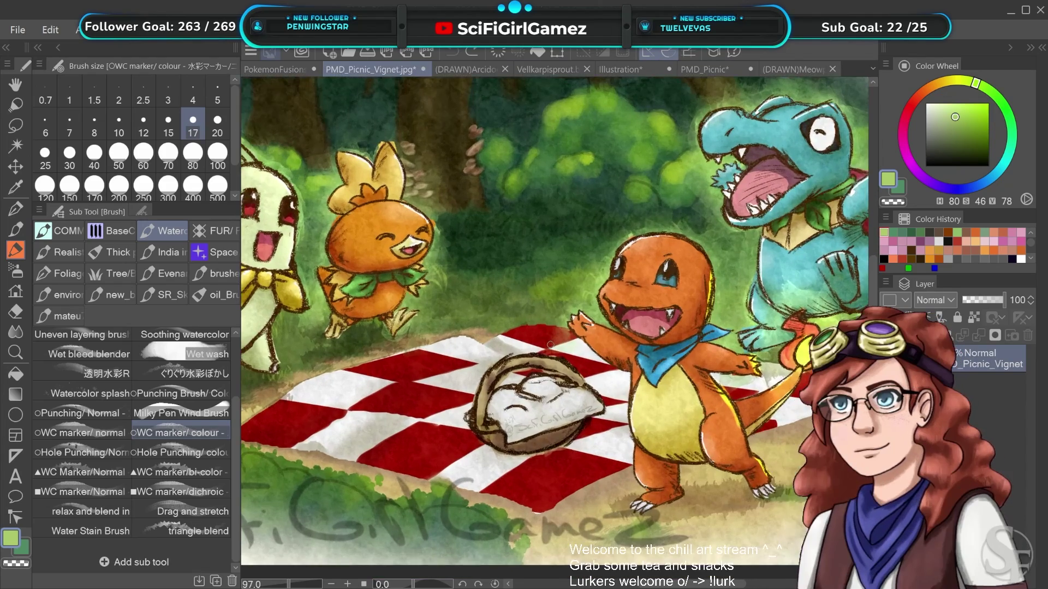
{"action": "scroll", "coordinate": [551, 344], "scroll_direction": "down", "scroll_amount": 2}
{"action": "scroll", "coordinate": [551, 344], "scroll_direction": "up", "scroll_amount": 1}
{"action": "scroll", "coordinate": [548, 342], "scroll_direction": "down", "scroll_amount": 1}
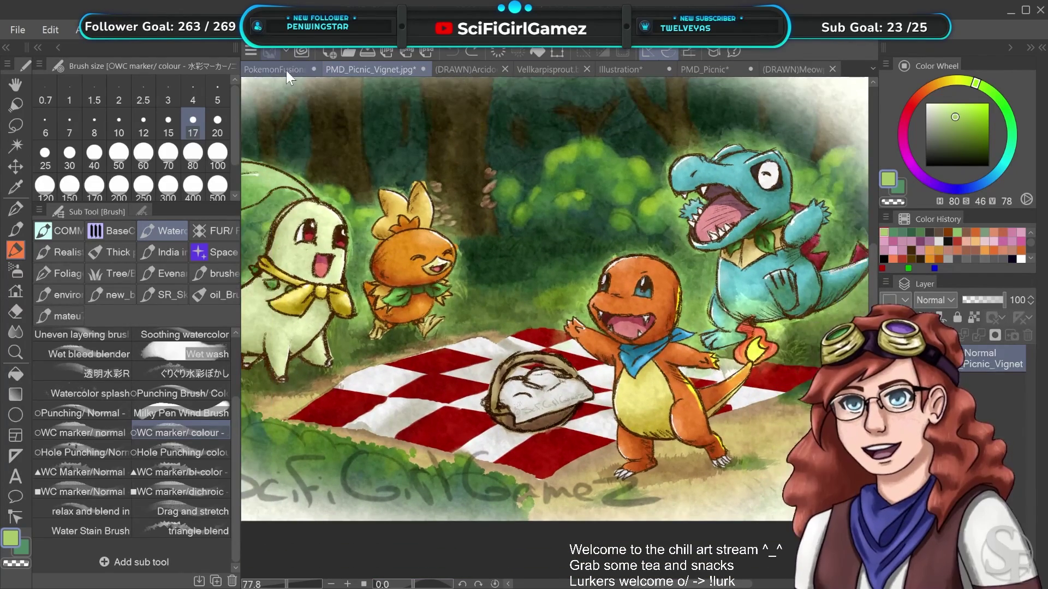
{"action": "left_click", "coordinate": [308, 70]}
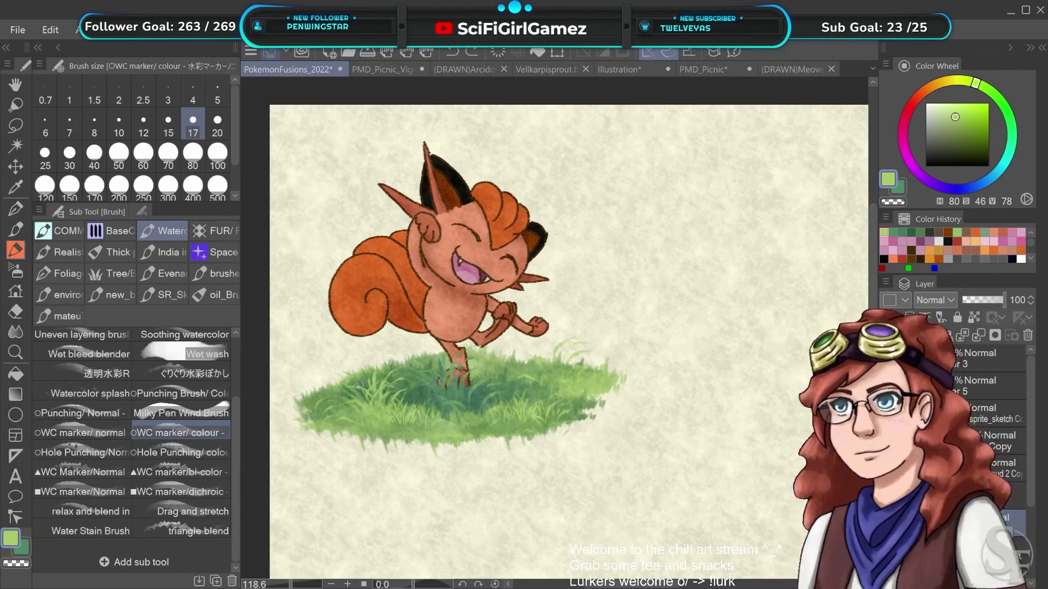